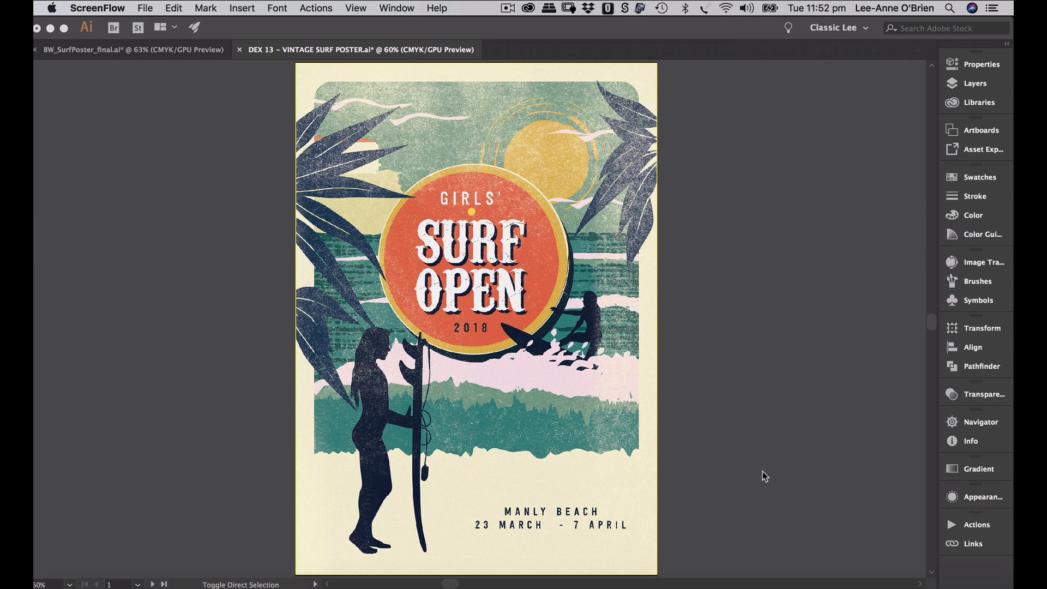
# - Page through the pink-olive, teal, collage and palette artboards, then switch to BW_SurfPoster_final.ai
pyautogui.click(757, 491)
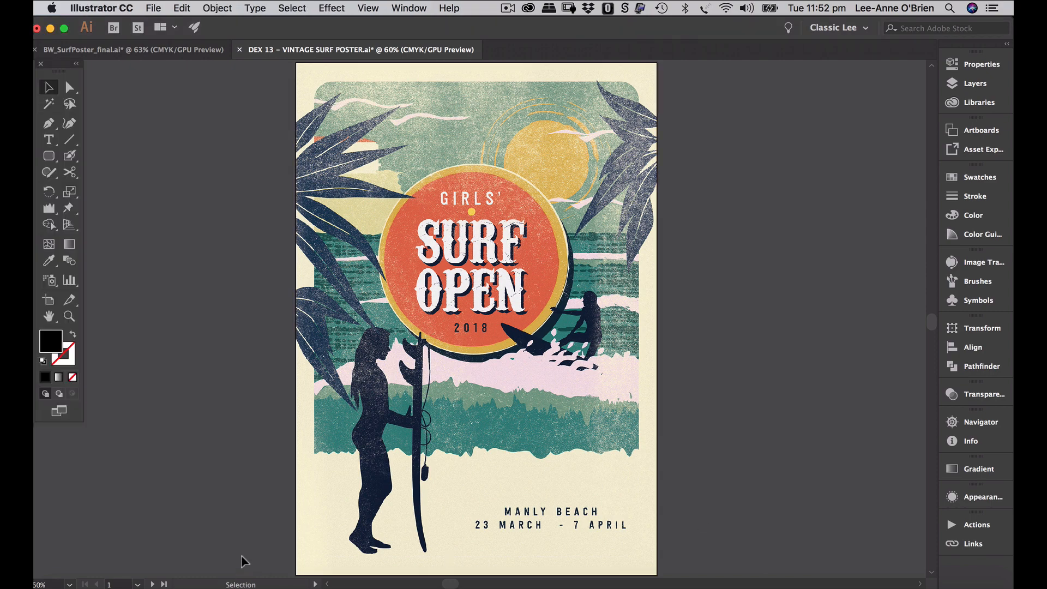
pyautogui.click(154, 584)
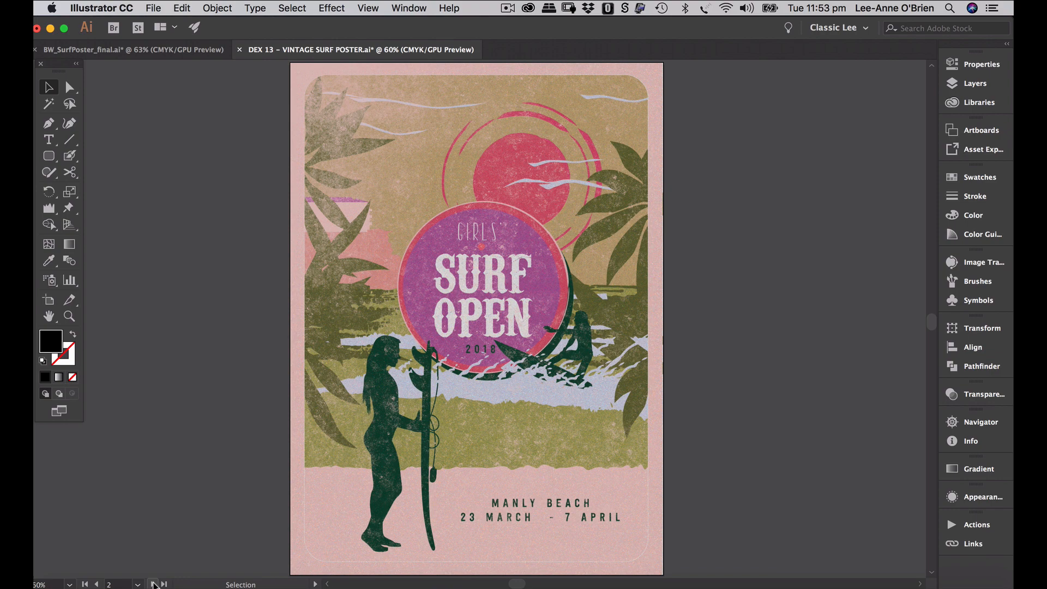
pyautogui.click(154, 584)
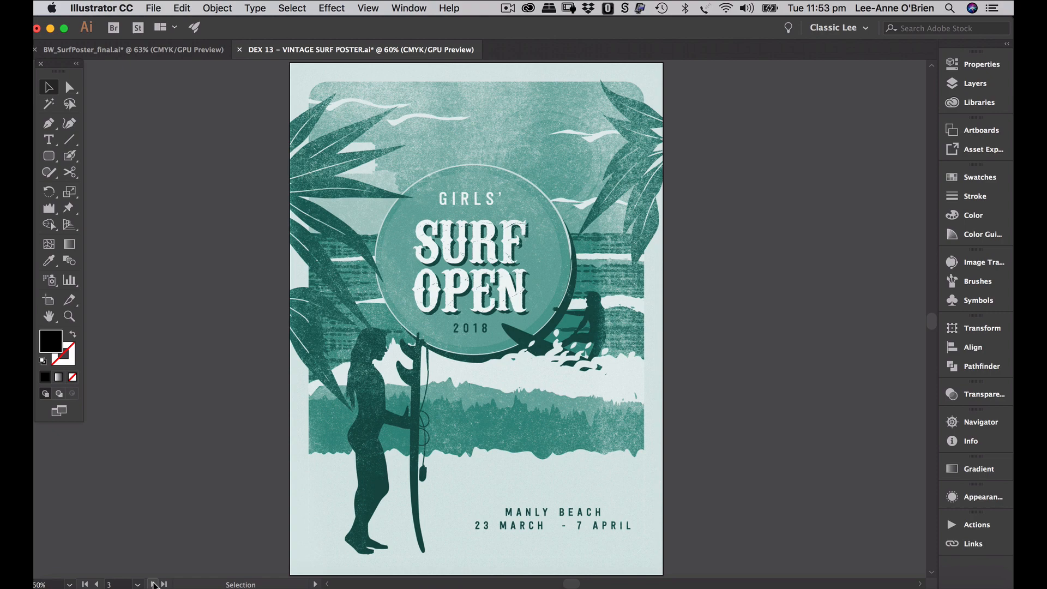
pyautogui.click(153, 584)
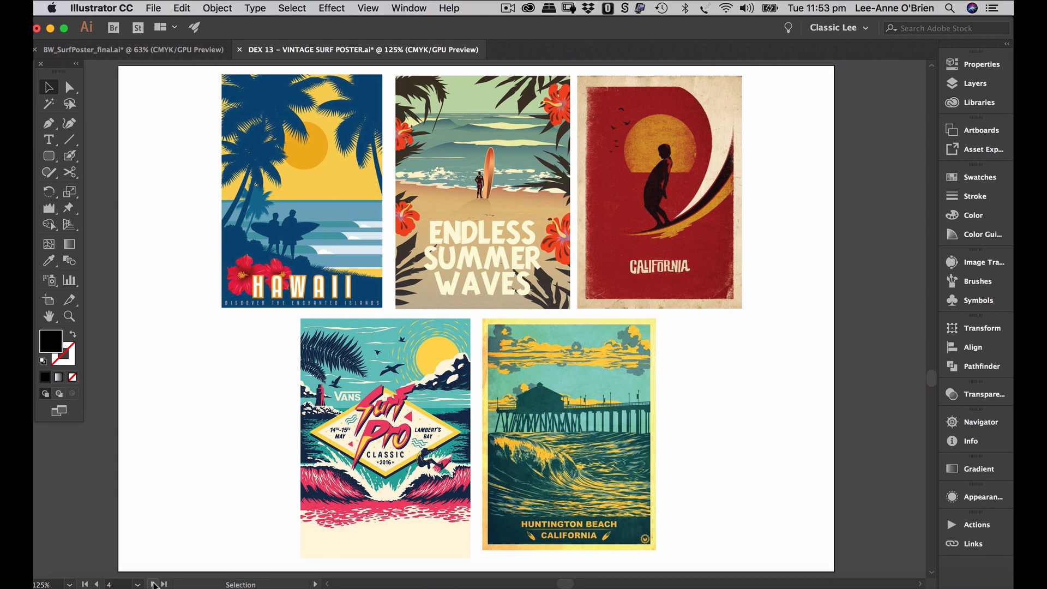
pyautogui.click(154, 584)
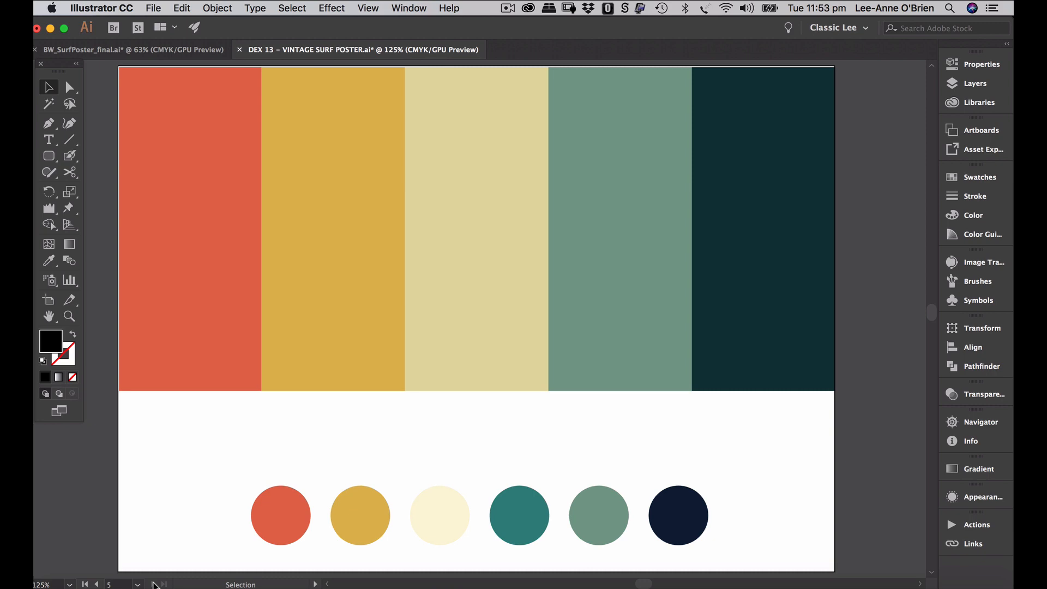
pyautogui.click(85, 584)
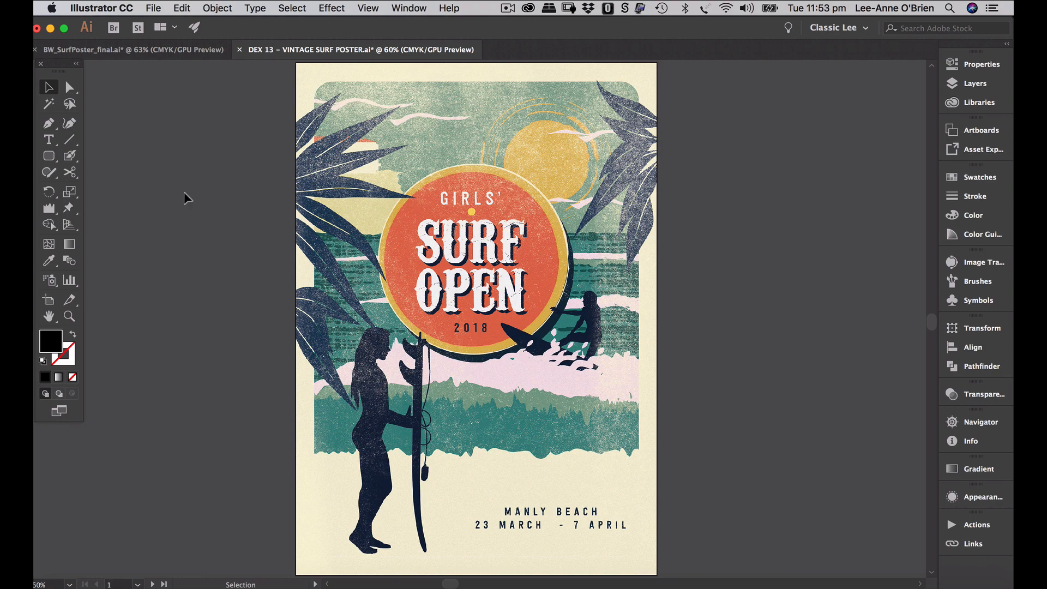
pyautogui.click(168, 54)
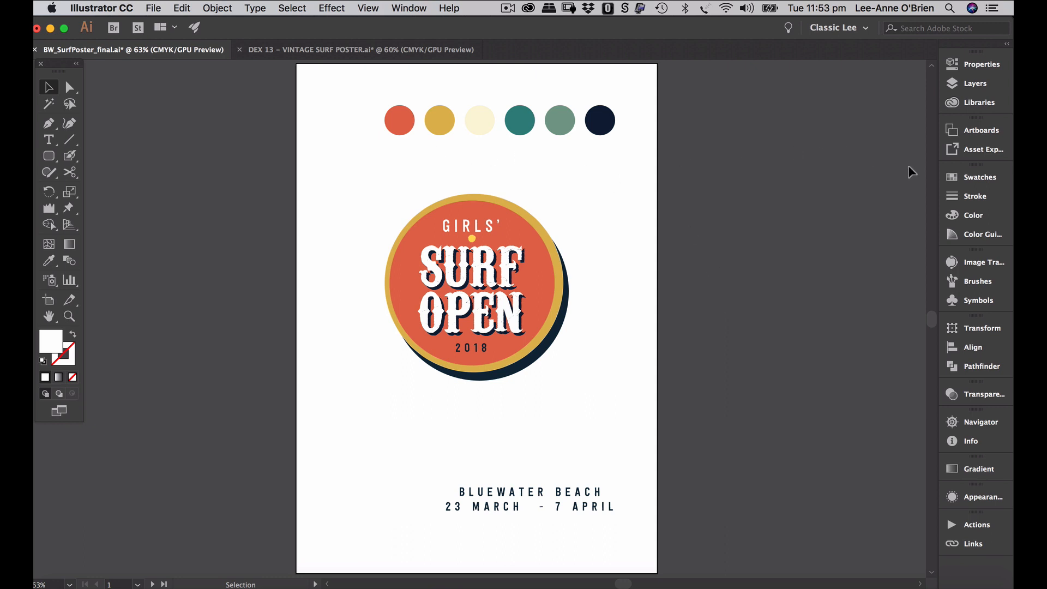
# - Float the Swatches panel and add the navy, sage and teal circle colours as new swatches
pyautogui.click(950, 178)
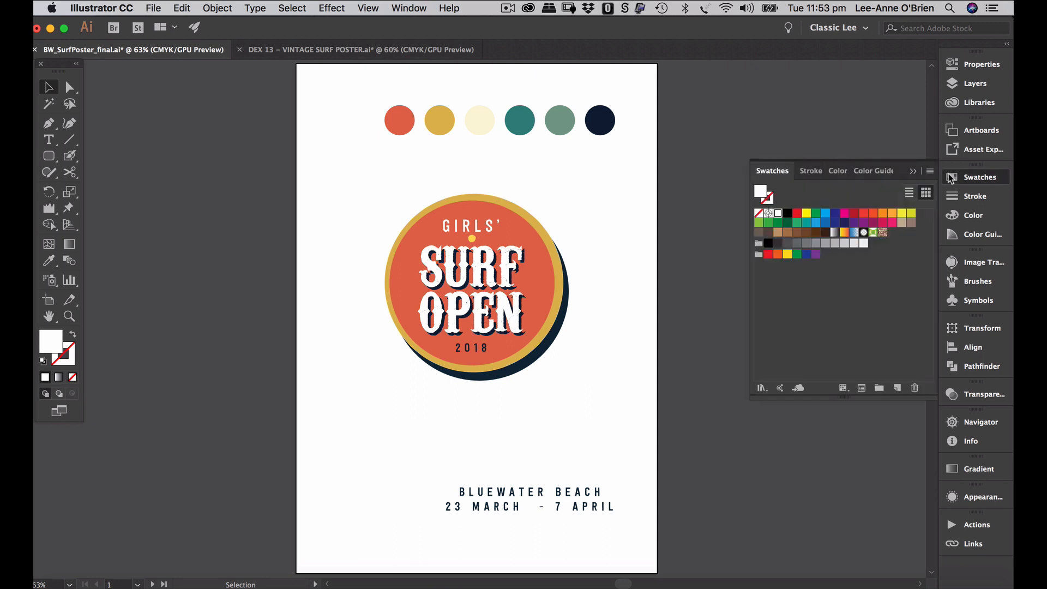
pyautogui.moveTo(770, 175); pyautogui.dragTo(177, 174)
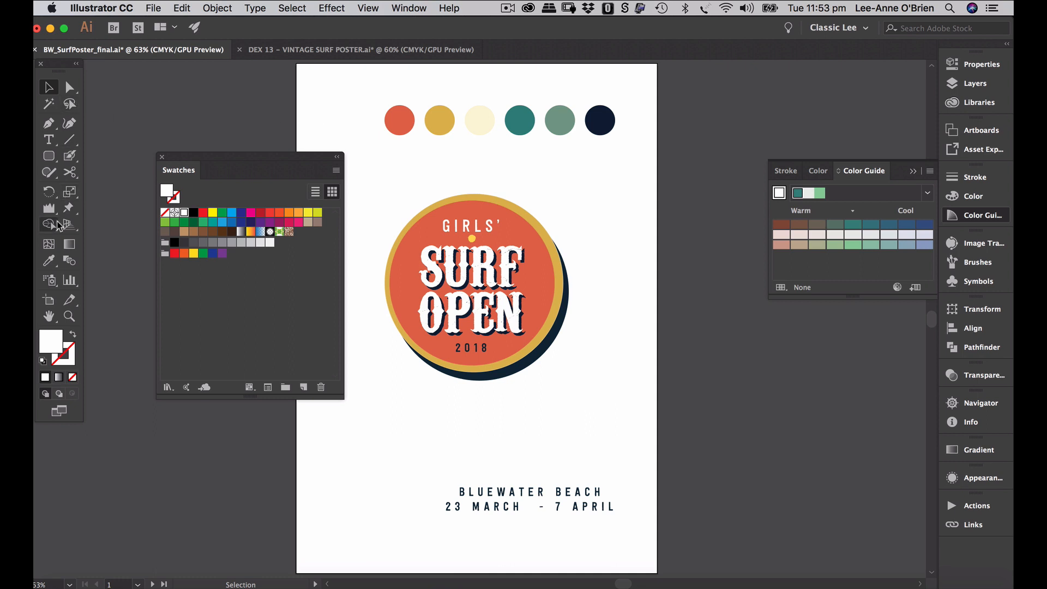
pyautogui.click(51, 262)
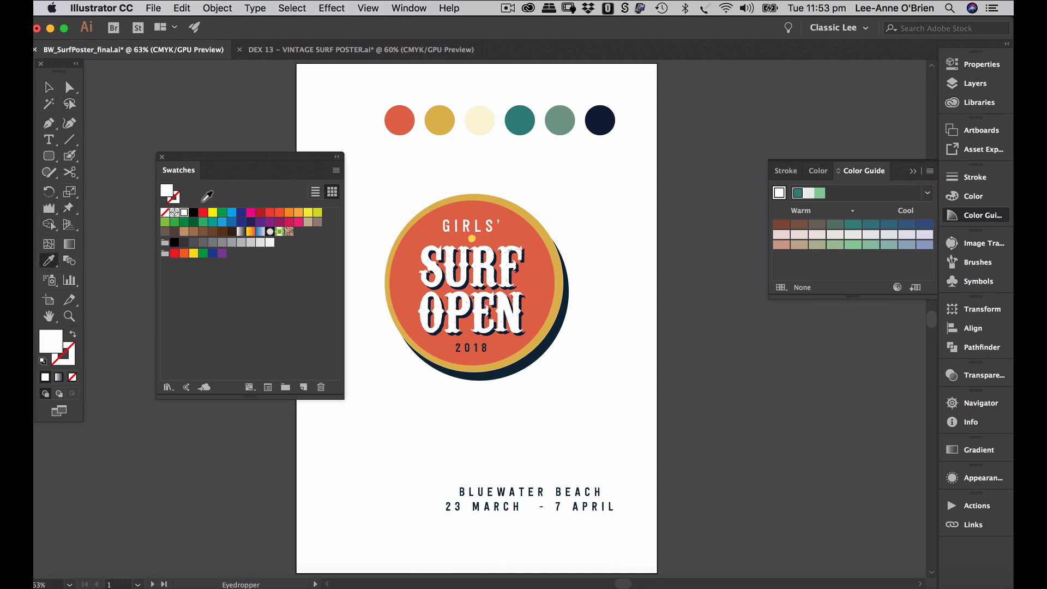
pyautogui.click(605, 121)
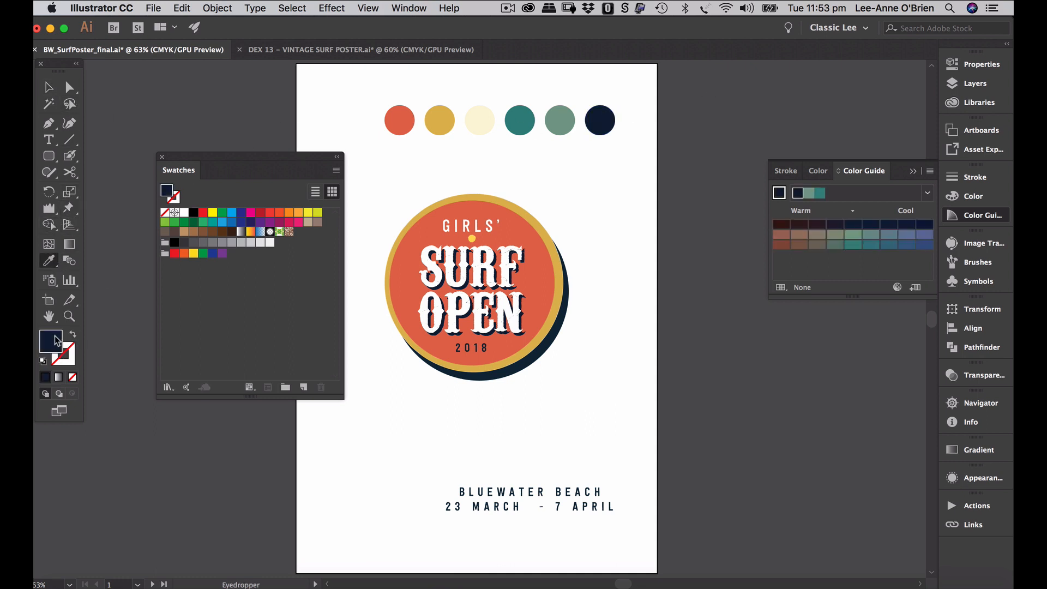
pyautogui.moveTo(54, 341); pyautogui.dragTo(218, 312)
pyautogui.click(560, 117)
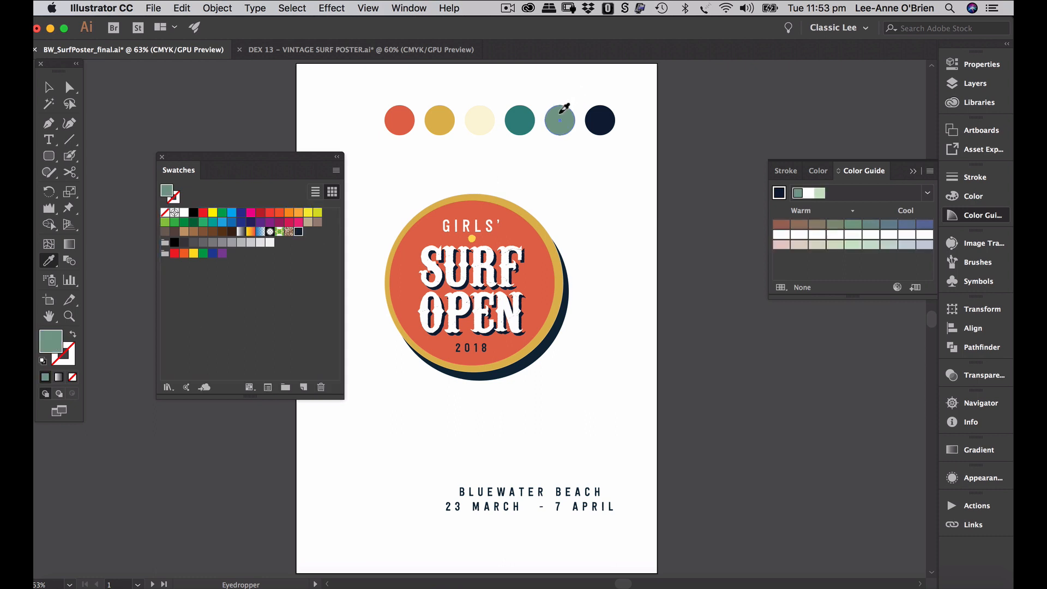
pyautogui.moveTo(50, 342); pyautogui.dragTo(237, 312)
pyautogui.click(523, 117)
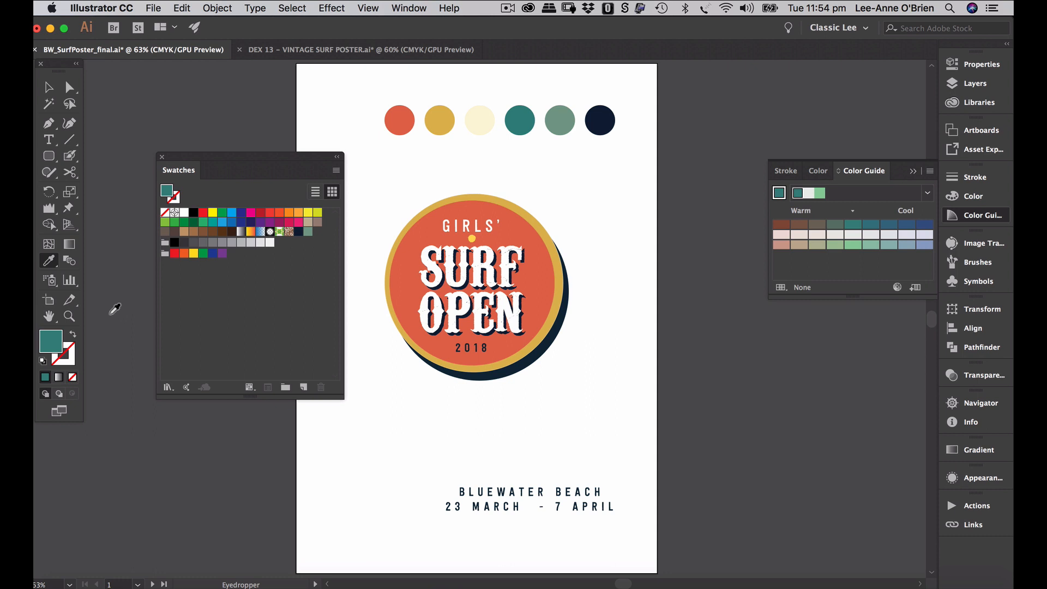
pyautogui.moveTo(51, 340); pyautogui.dragTo(281, 292)
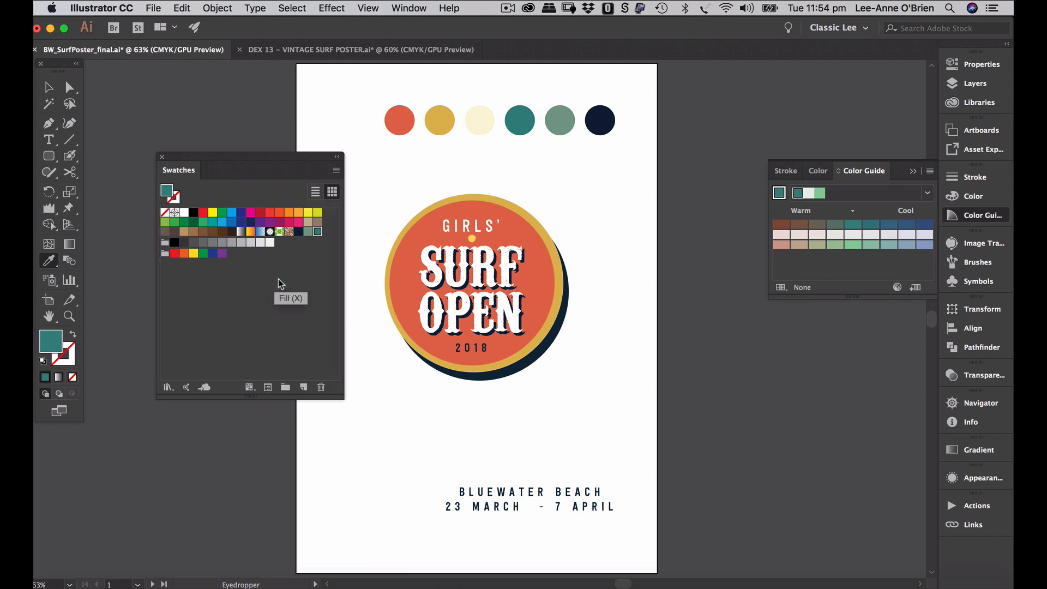
# - Add the cream, gold and red circle colours as swatches and select all six
pyautogui.click(480, 119)
pyautogui.moveTo(49, 349); pyautogui.dragTo(252, 317)
pyautogui.click(439, 120)
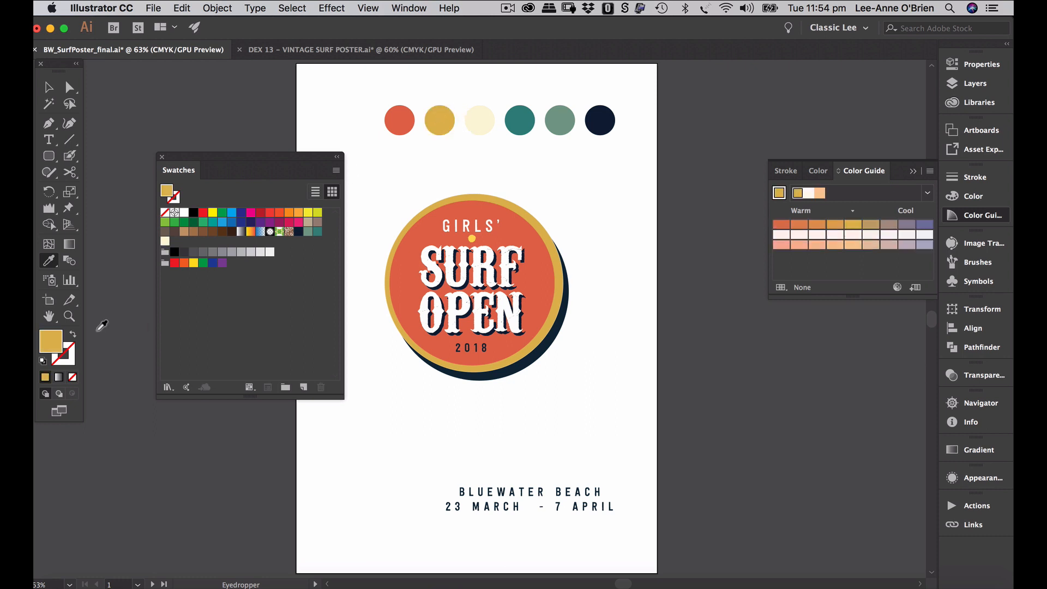
pyautogui.moveTo(57, 343); pyautogui.dragTo(261, 334)
pyautogui.click(402, 116)
pyautogui.moveTo(54, 342); pyautogui.dragTo(252, 306)
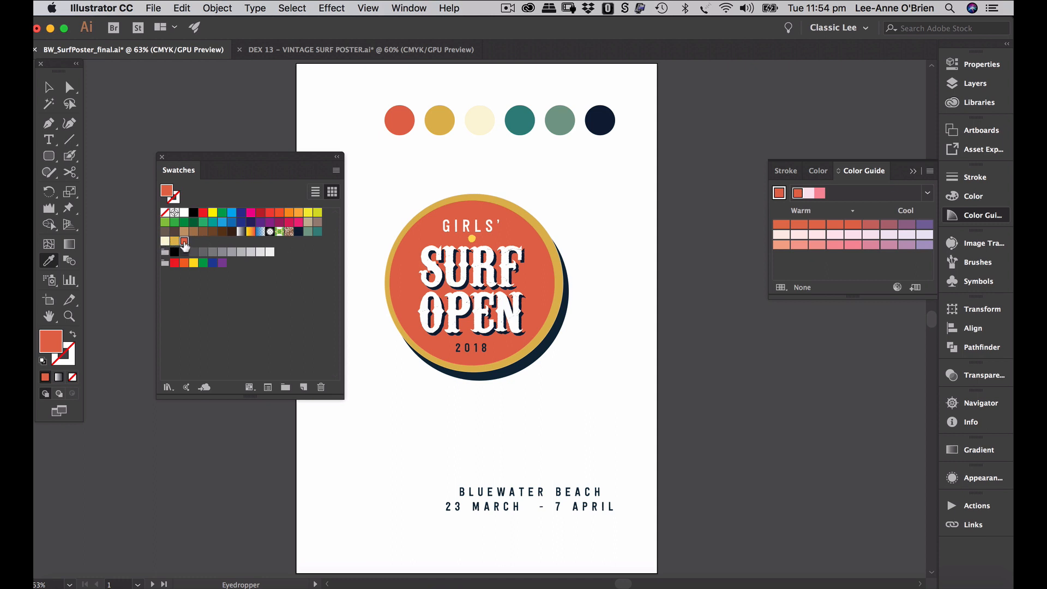
pyautogui.keyDown('shift'); pyautogui.click(299, 232); pyautogui.keyUp('shift')
# - Group the six selected swatches into a colour group named 'Surf poster'
pyautogui.click(286, 386)
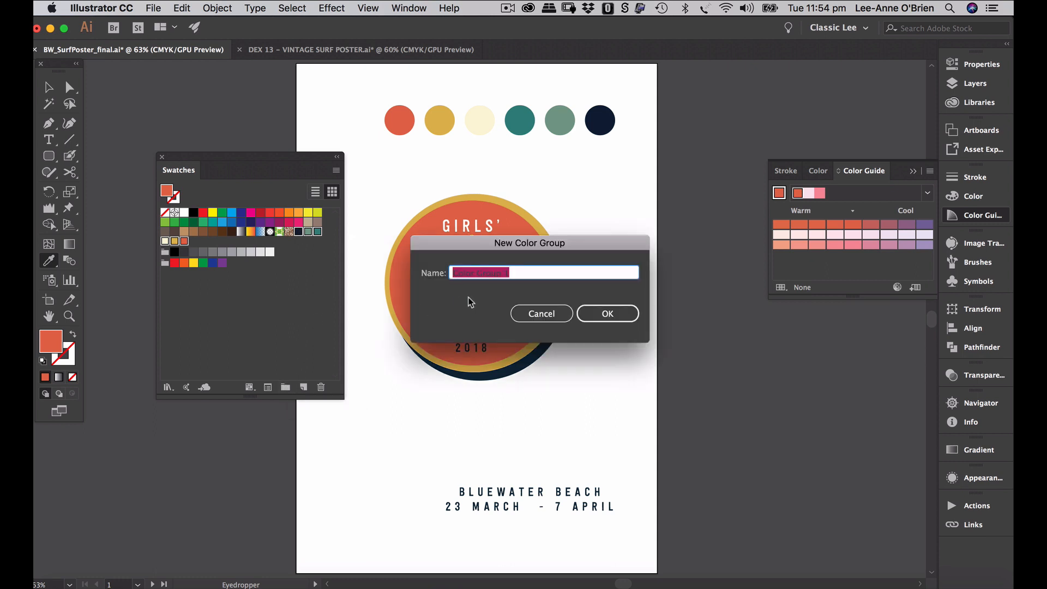
pyautogui.press('BackSpace')
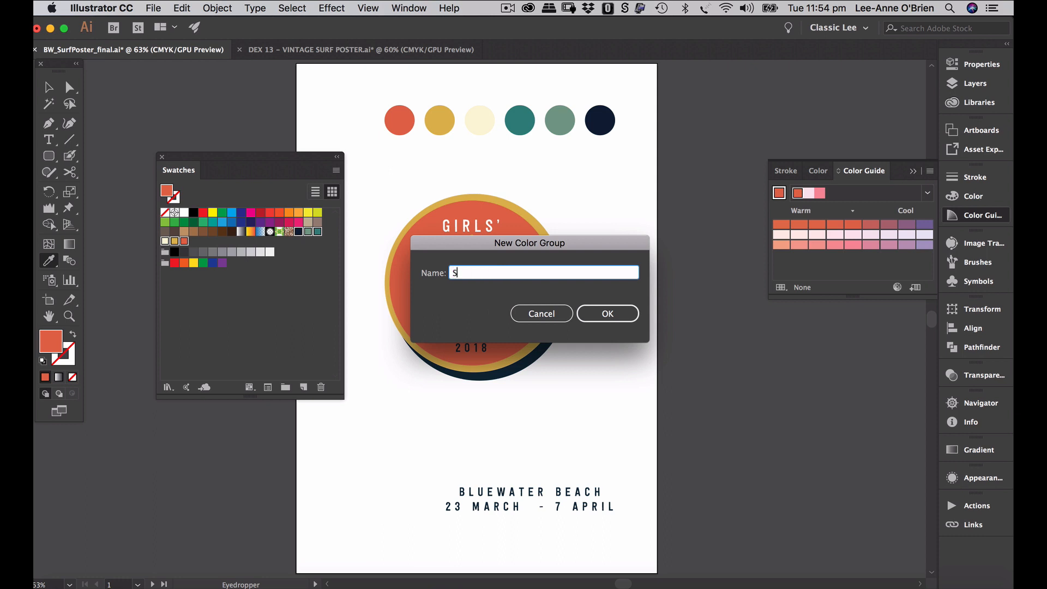
pyautogui.write('Surf poster')
pyautogui.press('Return')
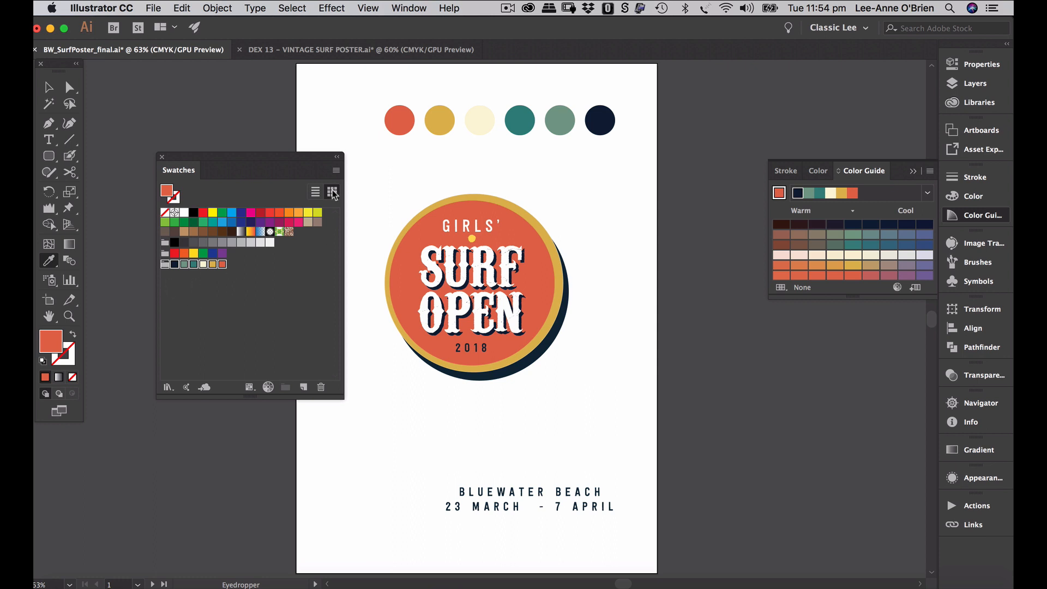
# - Save the swatches as an ASE swatch library named SurfPoster
pyautogui.click(335, 173)
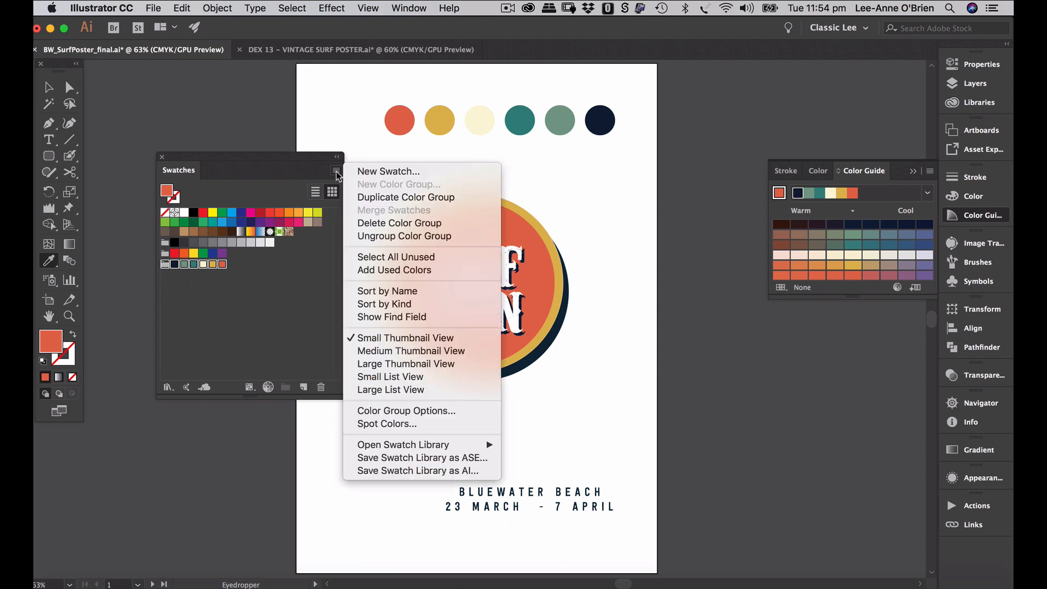
pyautogui.click(404, 458)
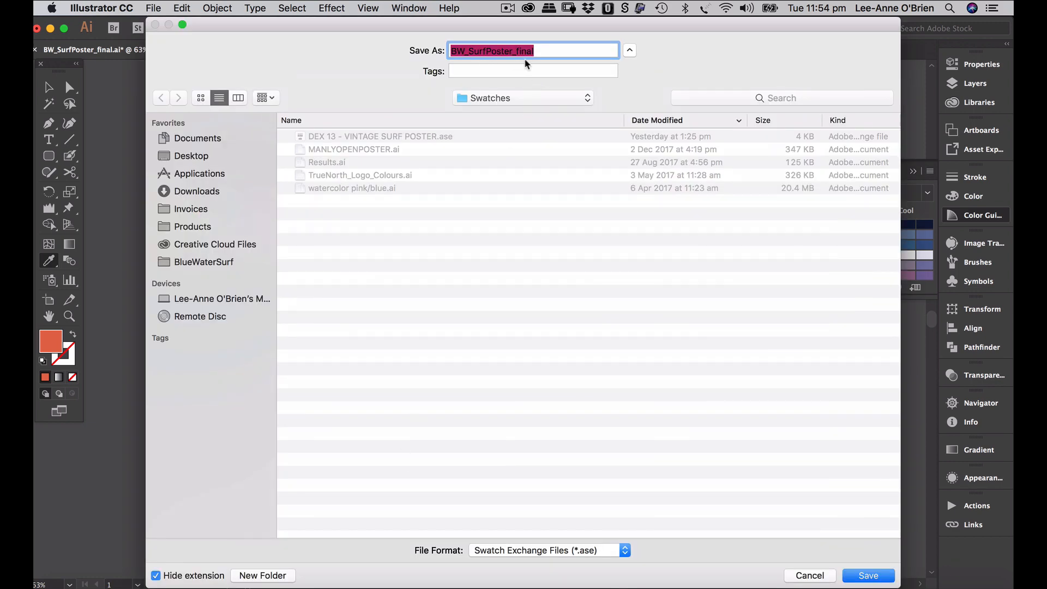
pyautogui.click(477, 51)
pyautogui.moveTo(470, 51); pyautogui.dragTo(417, 50)
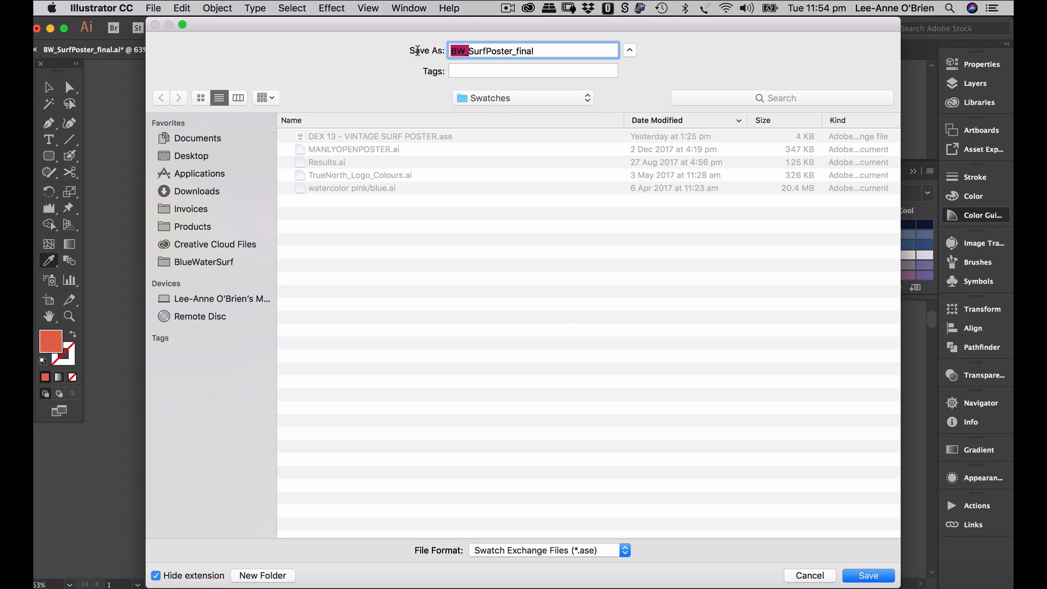
pyautogui.press('BackSpace')
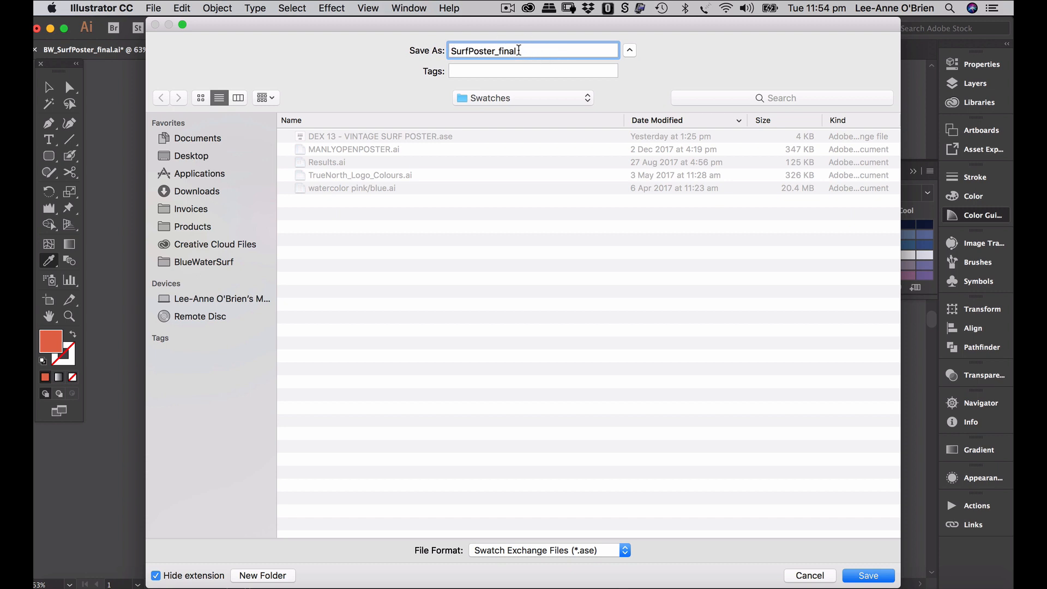
pyautogui.moveTo(518, 50); pyautogui.dragTo(495, 51)
pyautogui.press('BackSpace')
pyautogui.click(867, 575)
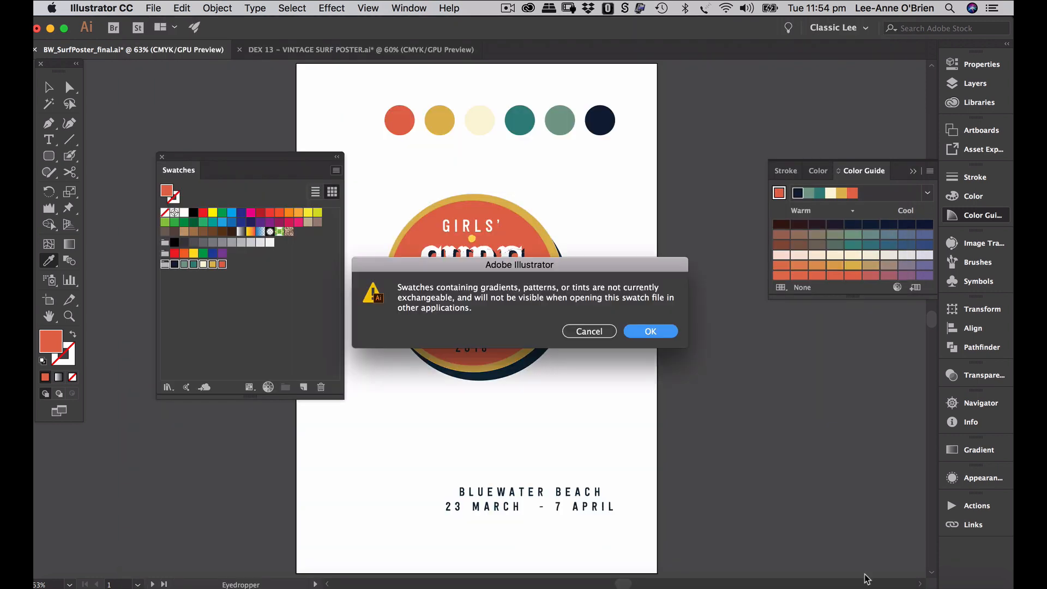
pyautogui.click(665, 338)
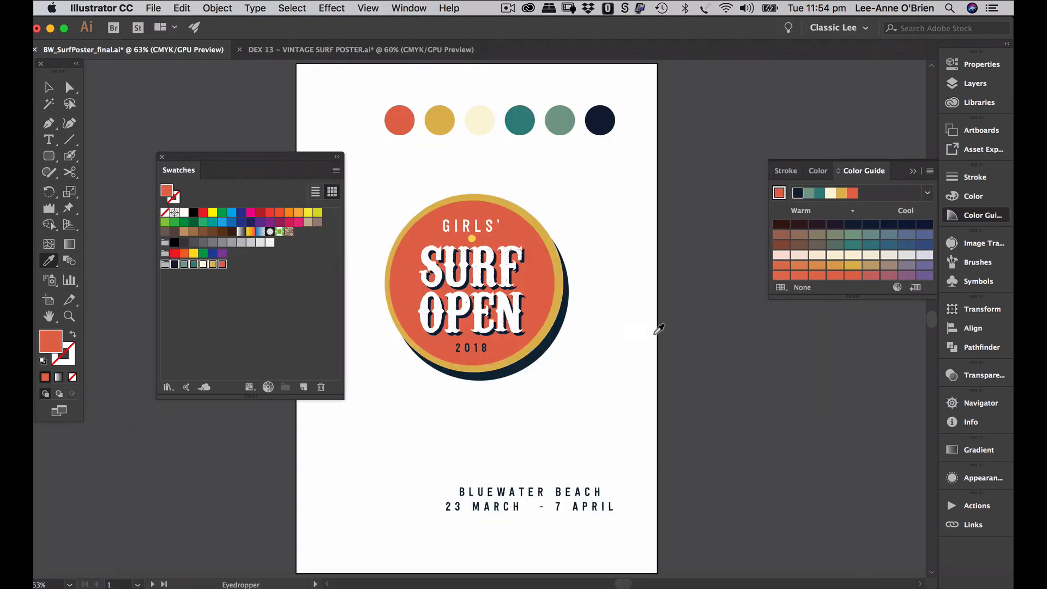
# - Dock the Swatches panel back with the other panels and collapse the group
pyautogui.click(337, 171)
pyautogui.moveTo(448, 445)
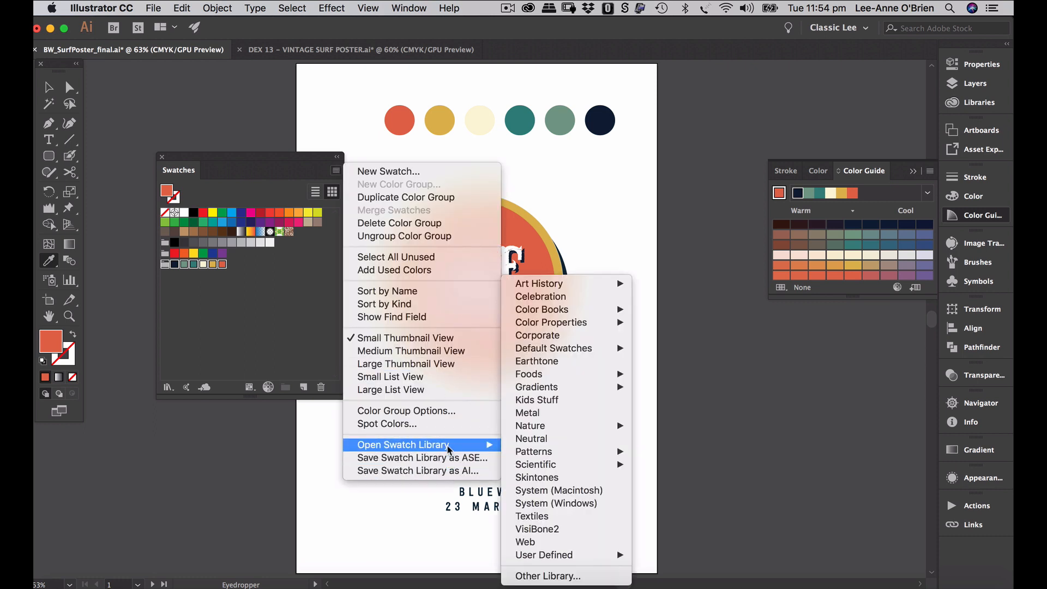
pyautogui.moveTo(544, 556)
pyautogui.click(294, 306)
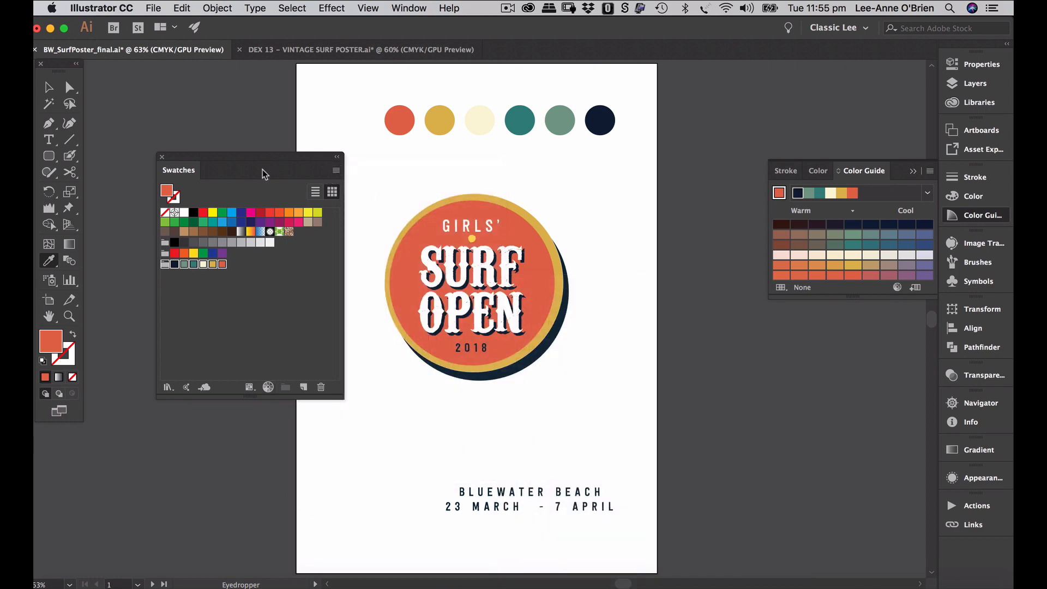
pyautogui.moveTo(260, 158)
pyautogui.mouseDown()
pyautogui.moveTo(662, 158)
pyautogui.moveTo(864, 220)
pyautogui.moveTo(989, 176)
pyautogui.mouseUp()
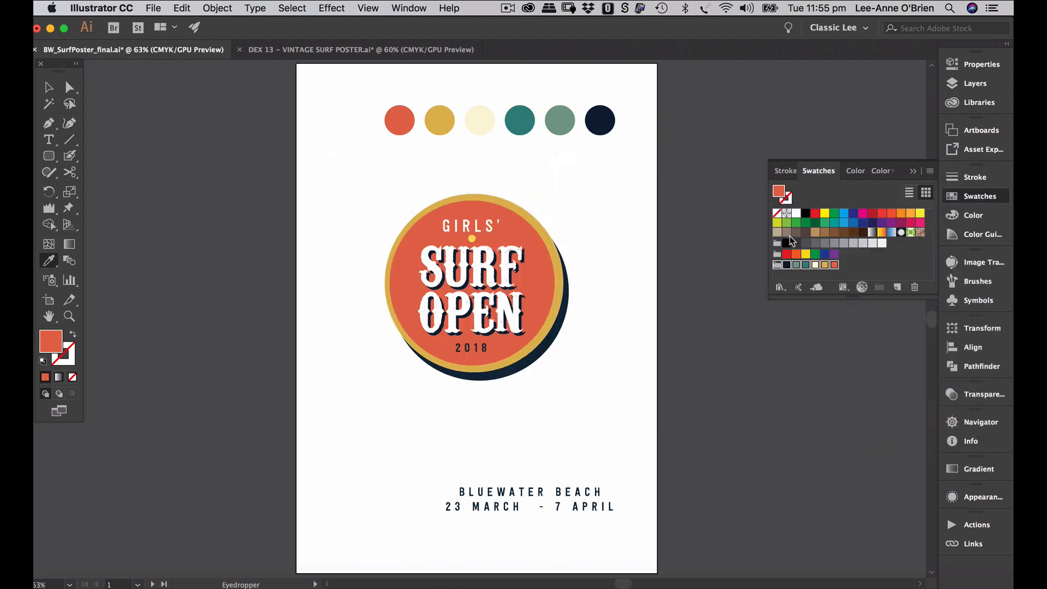
pyautogui.click(910, 171)
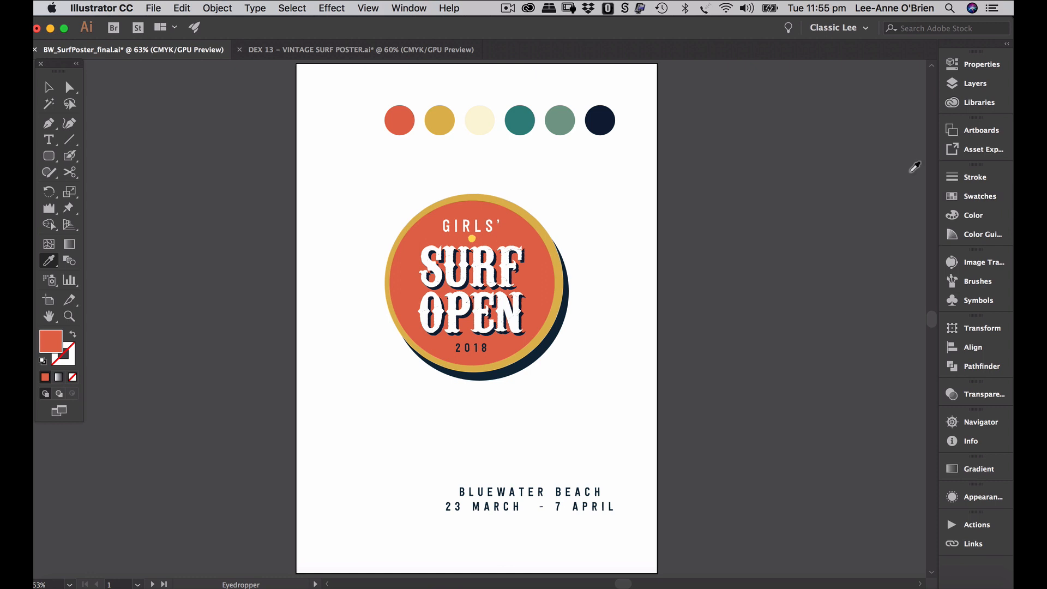
# - View the brush-stroke and reference-photo artboards, return to artboard 1, and activate the background layer
pyautogui.click(951, 85)
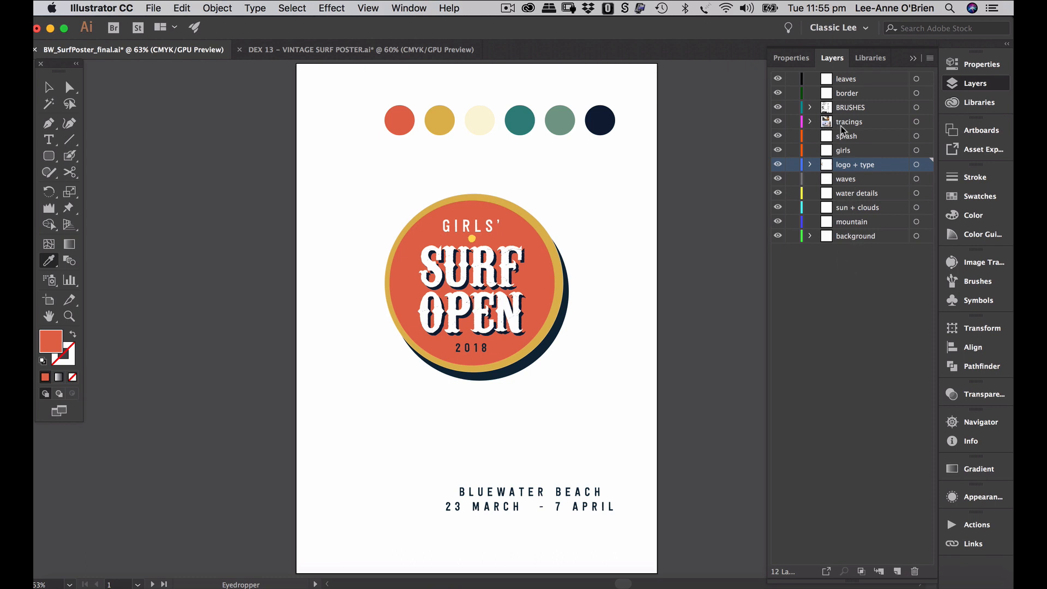
pyautogui.click(153, 585)
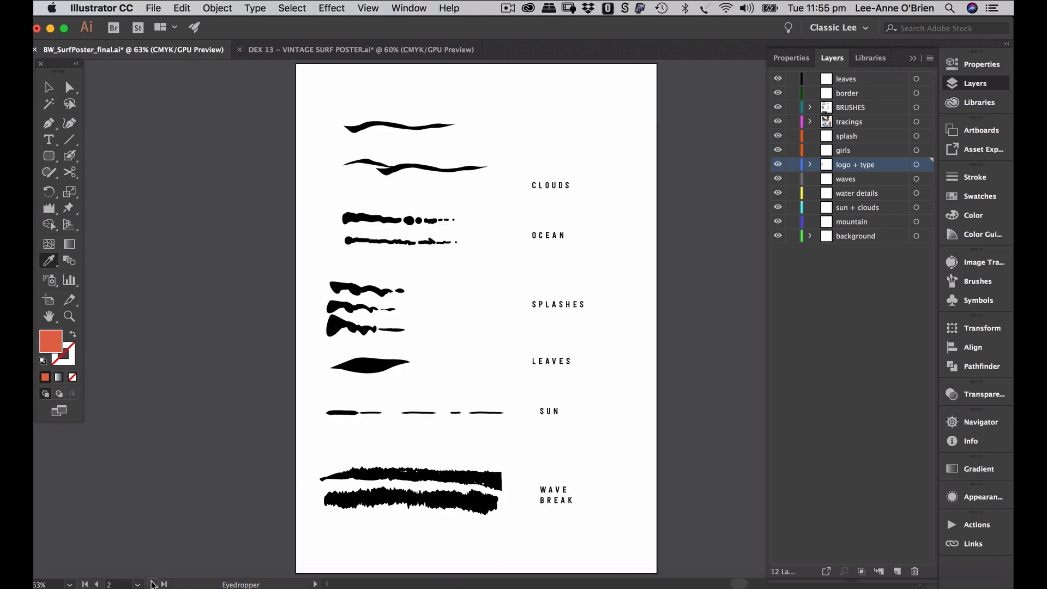
pyautogui.click(153, 584)
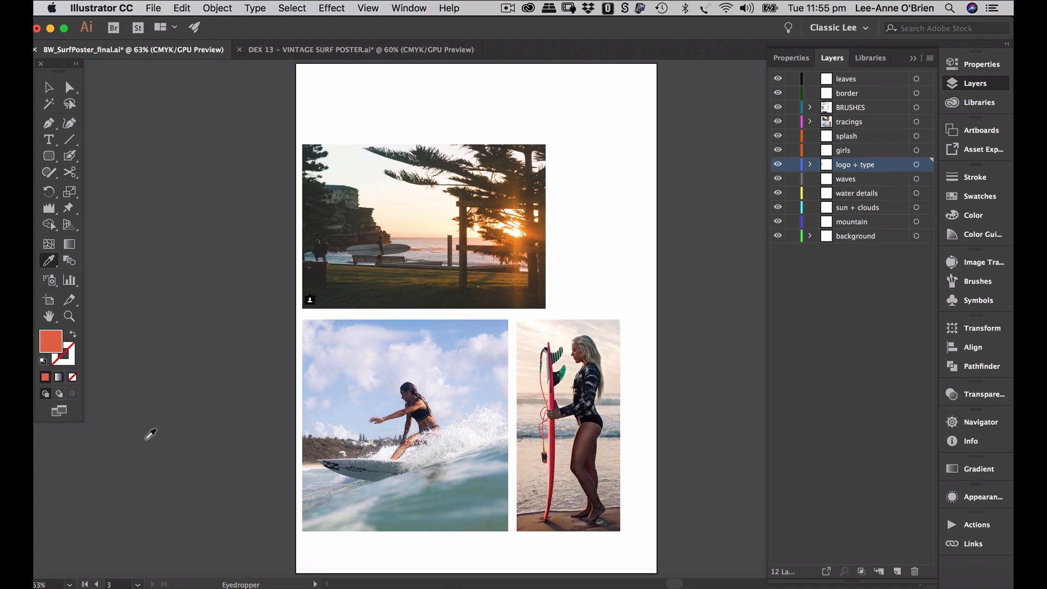
pyautogui.click(98, 584)
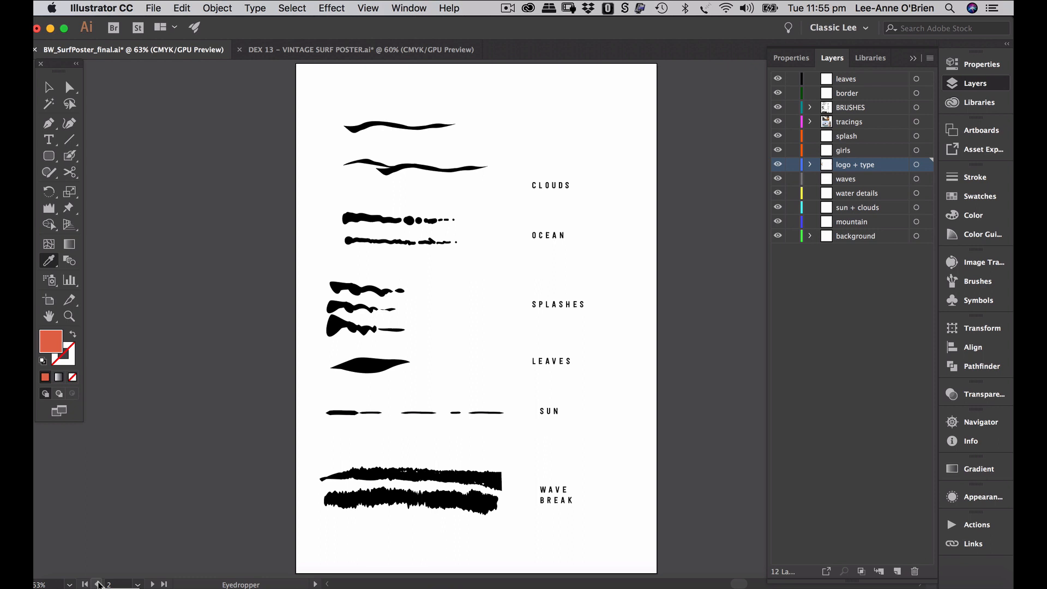
pyautogui.click(97, 584)
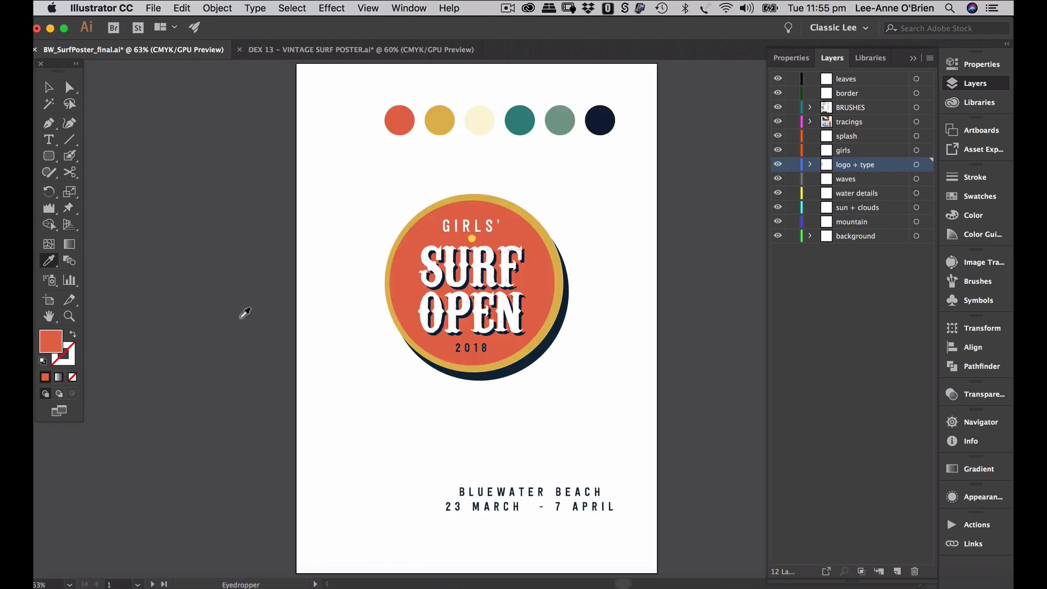
pyautogui.click(850, 237)
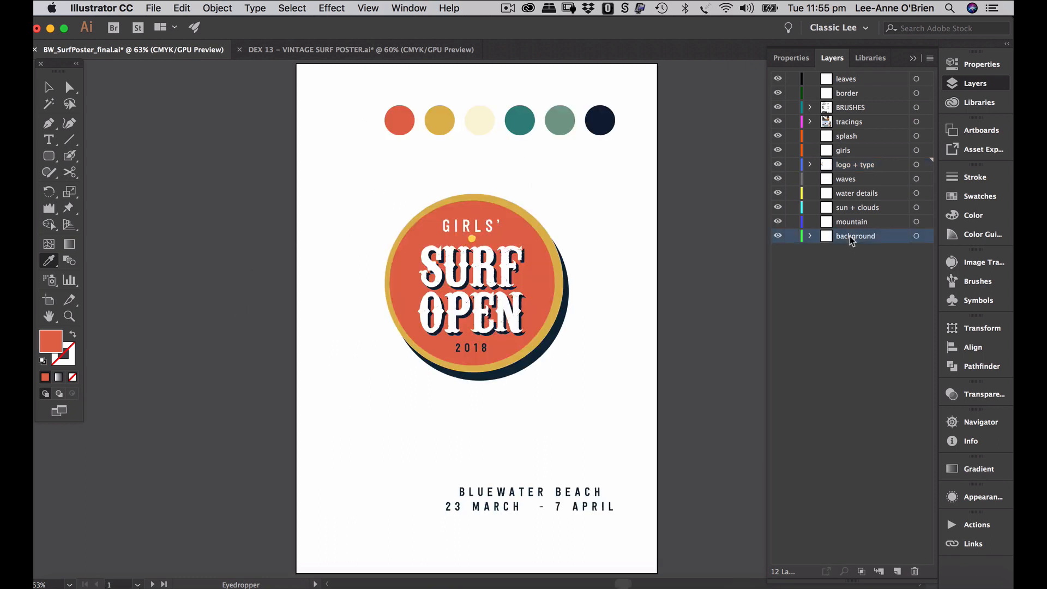
# - Draw a rectangle covering the whole artboard and fill it with the cream swatch
pyautogui.click(49, 156)
pyautogui.click(87, 158)
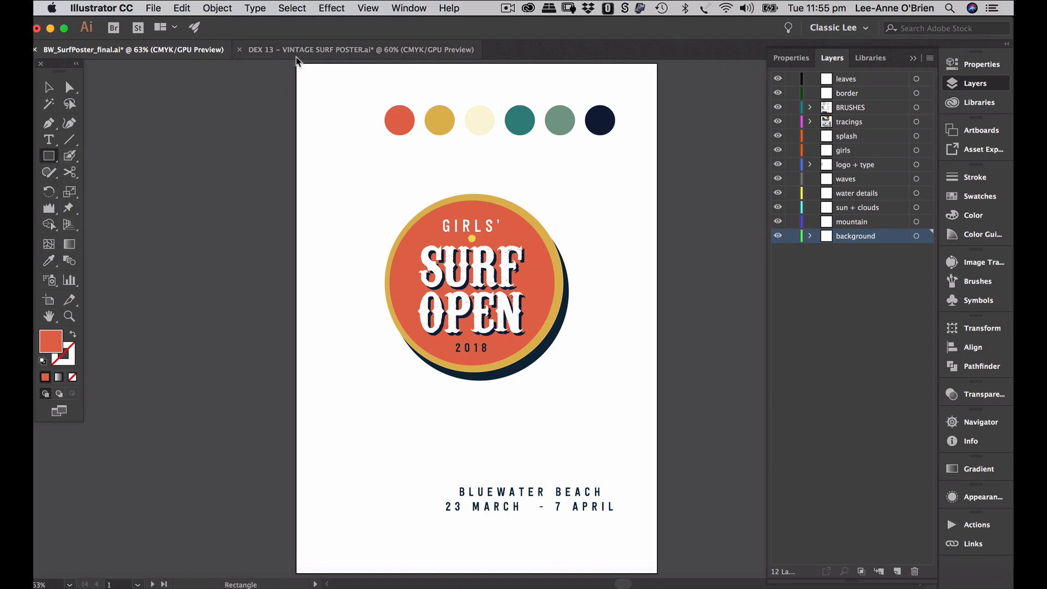
pyautogui.moveTo(296, 64); pyautogui.dragTo(657, 573)
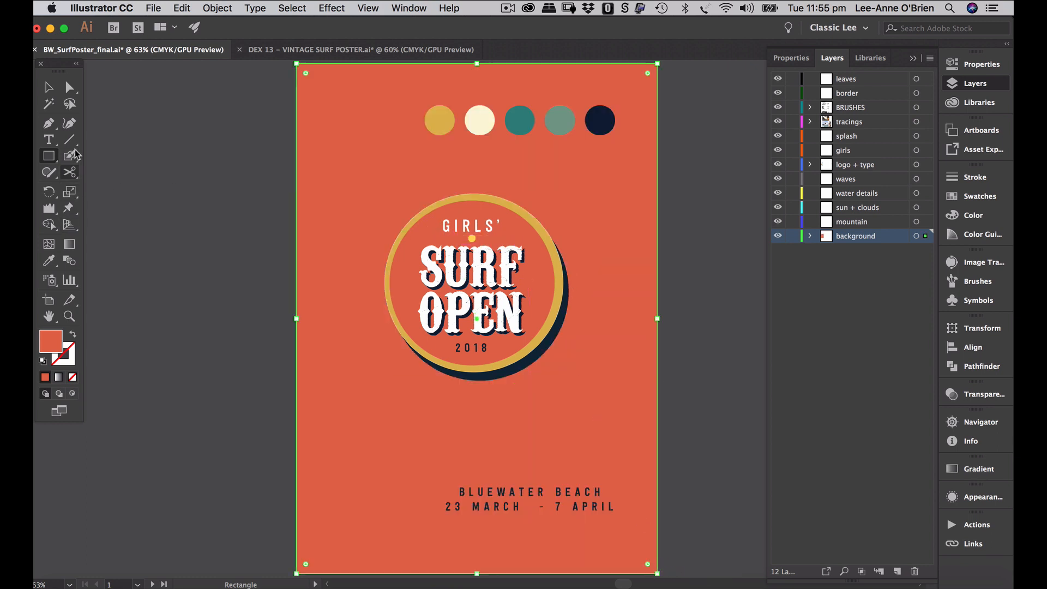
pyautogui.click(49, 262)
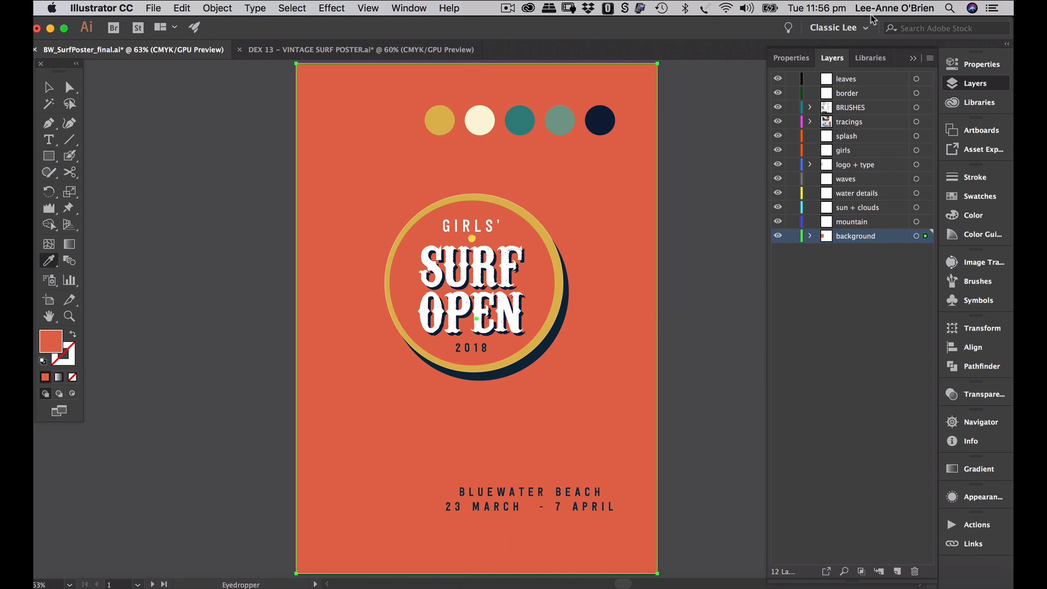
pyautogui.click(970, 197)
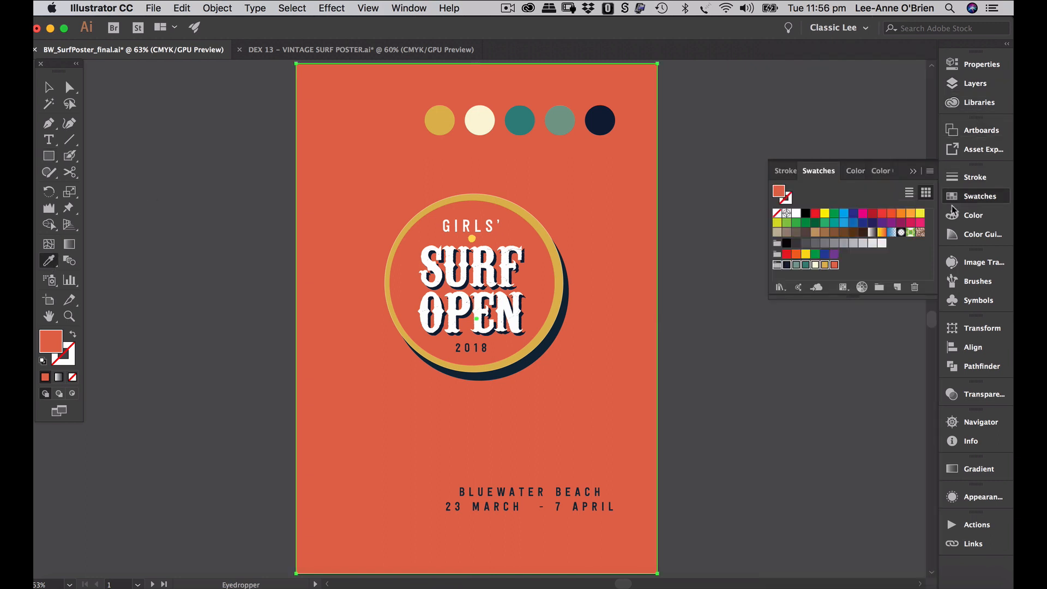
pyautogui.click(815, 265)
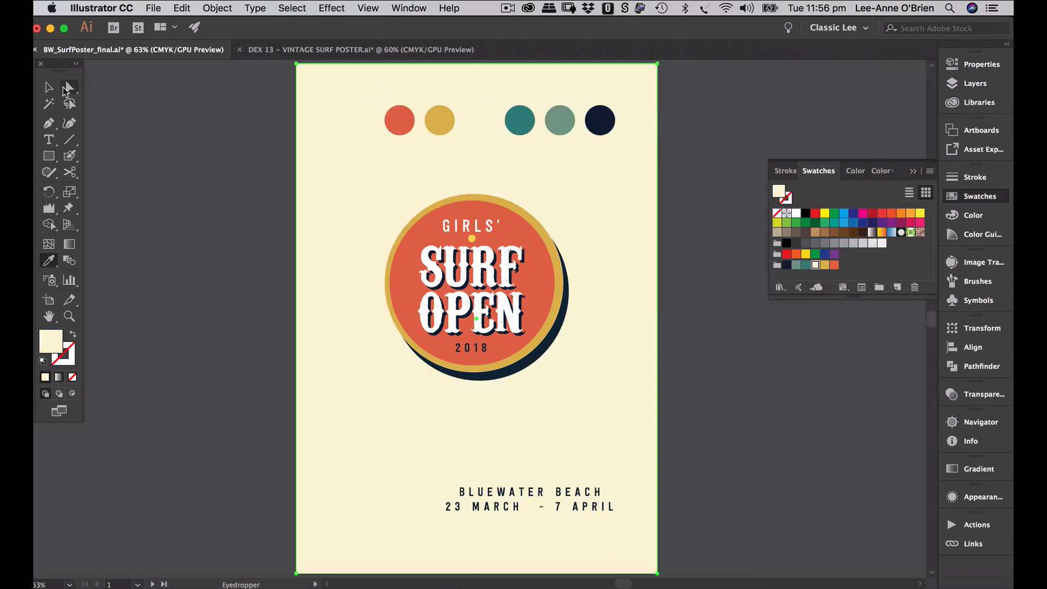
# - Delete the row of six colour circles
pyautogui.press('v')
pyautogui.click(391, 116)
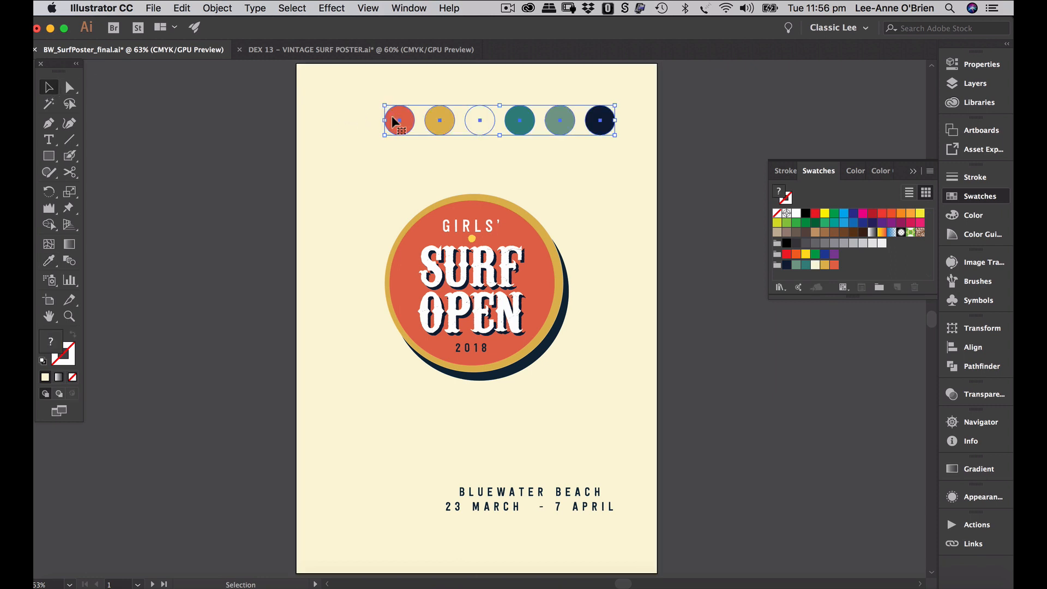
pyautogui.press('Delete')
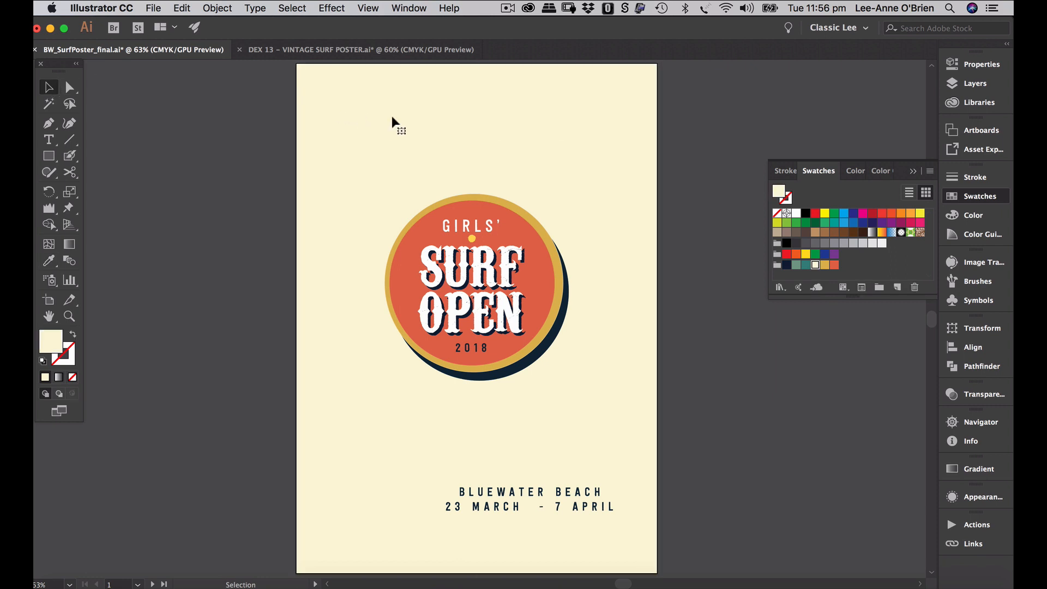
# - Lock every layer above background, then open the Rectangle dialog for an exact-size shape
pyautogui.click(952, 87)
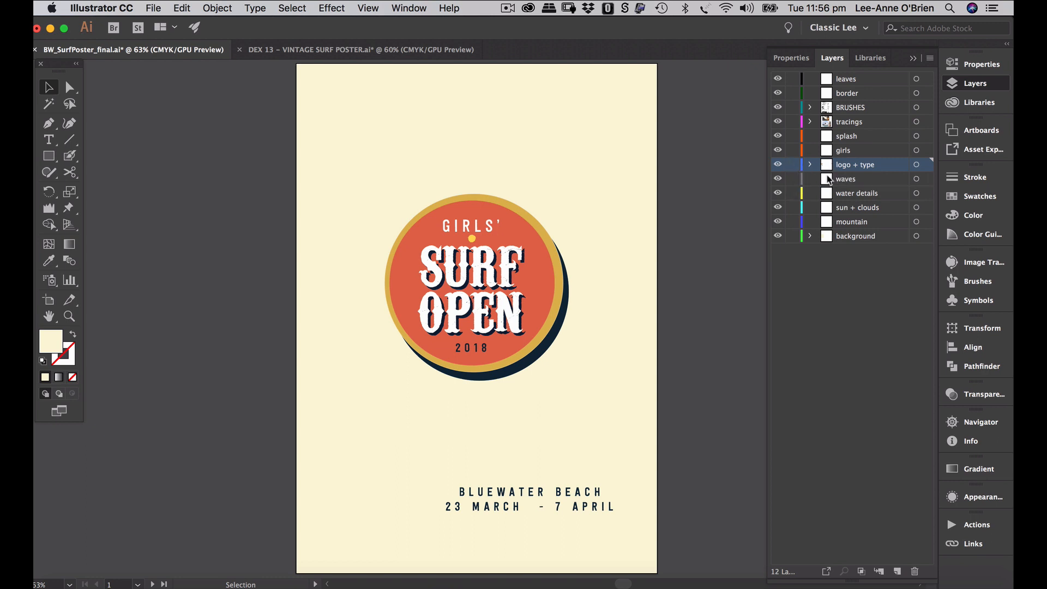
pyautogui.click(631, 190)
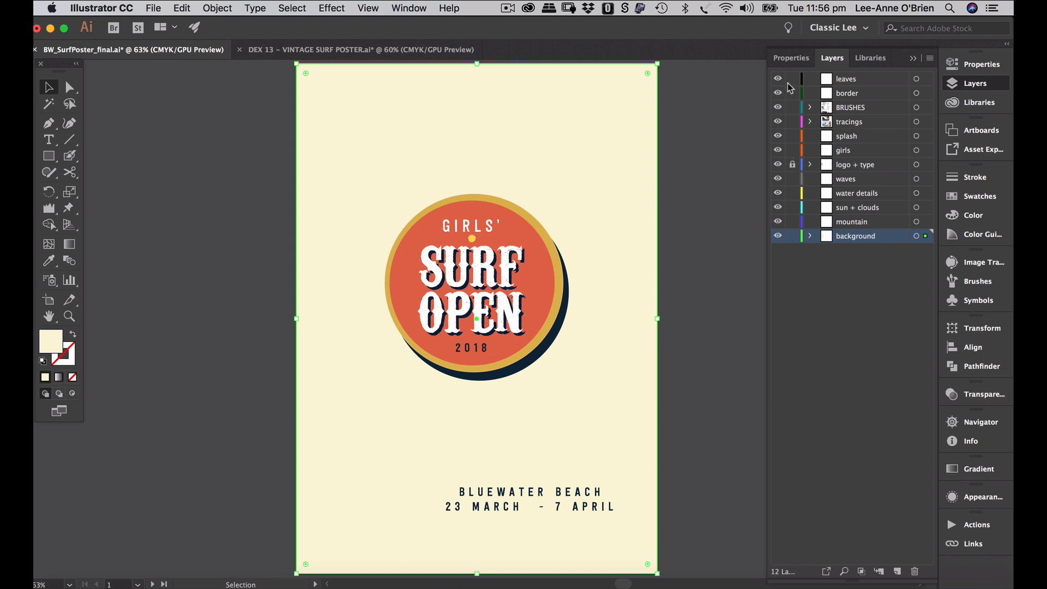
pyautogui.moveTo(789, 84); pyautogui.dragTo(795, 182)
pyautogui.click(49, 157)
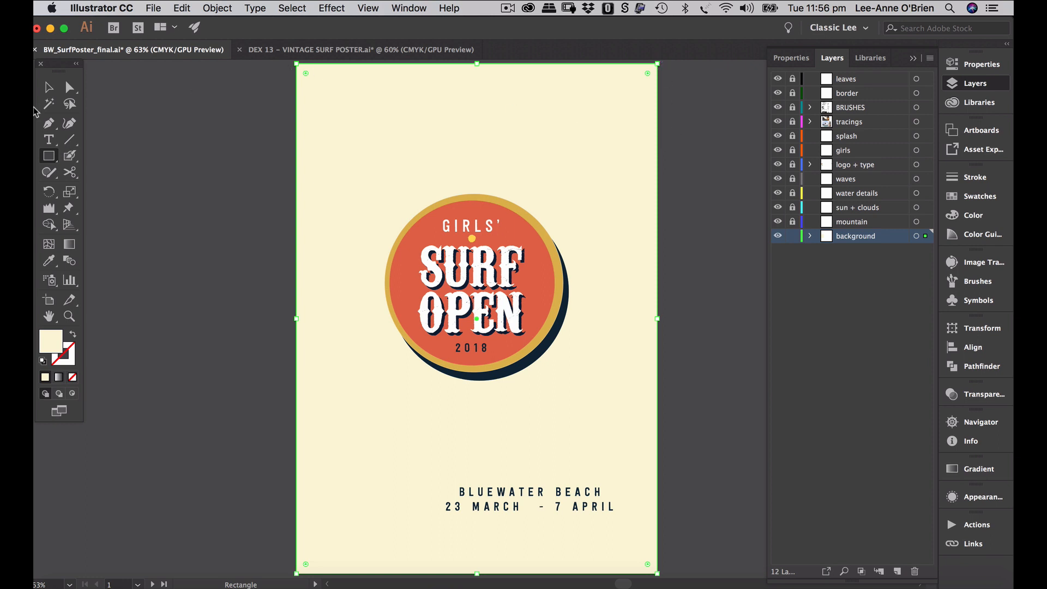
pyautogui.click(433, 131)
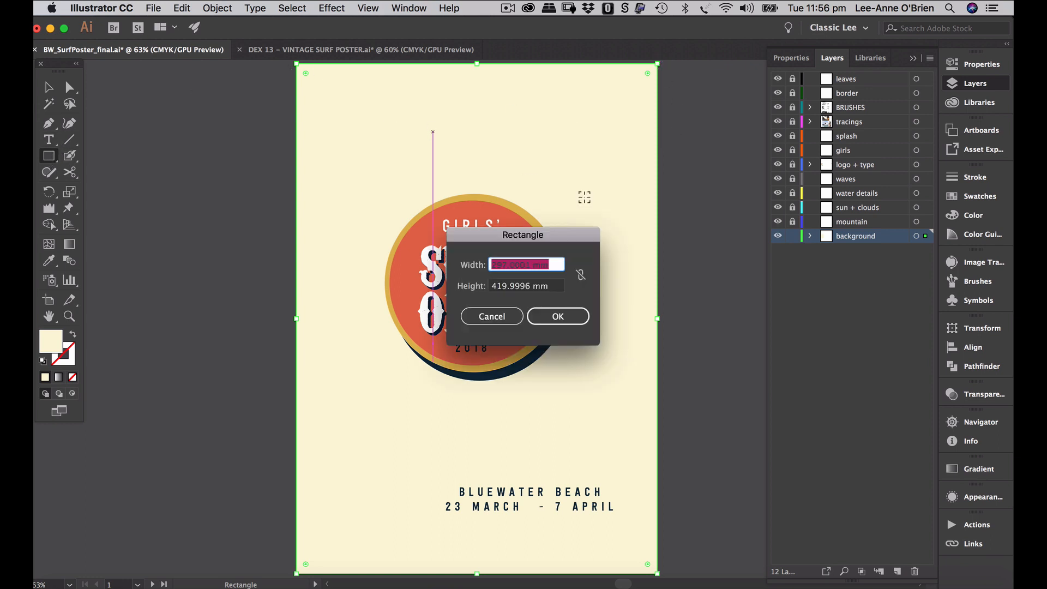
# - Create a 297 × 148 mm rectangle and move it flush with the poster's top edge
pyautogui.click(529, 287)
pyautogui.moveTo(530, 286); pyautogui.dragTo(482, 286)
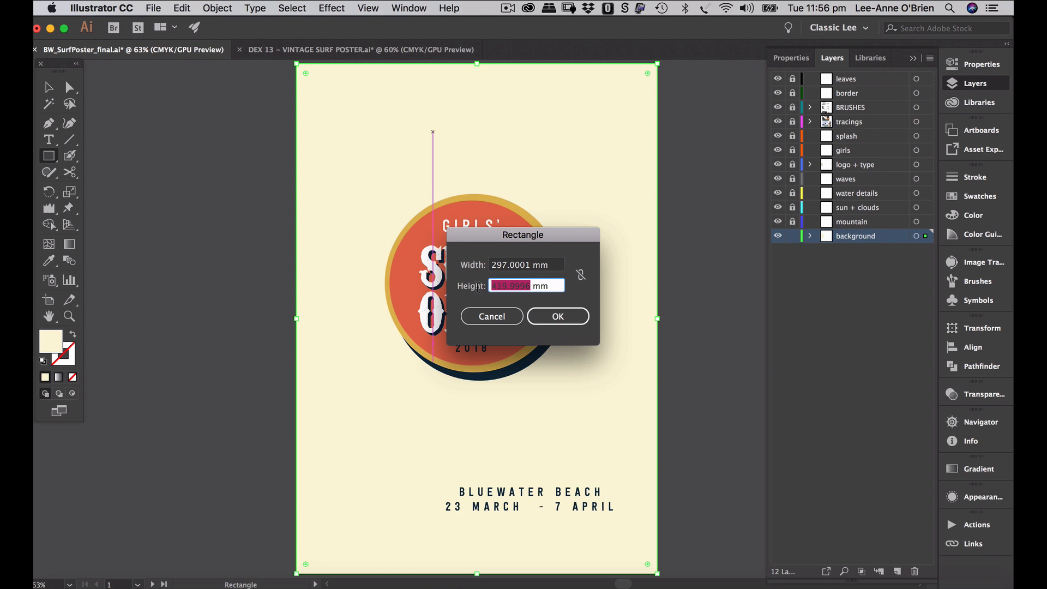
pyautogui.write('148')
pyautogui.press('Return')
pyautogui.click(48, 87)
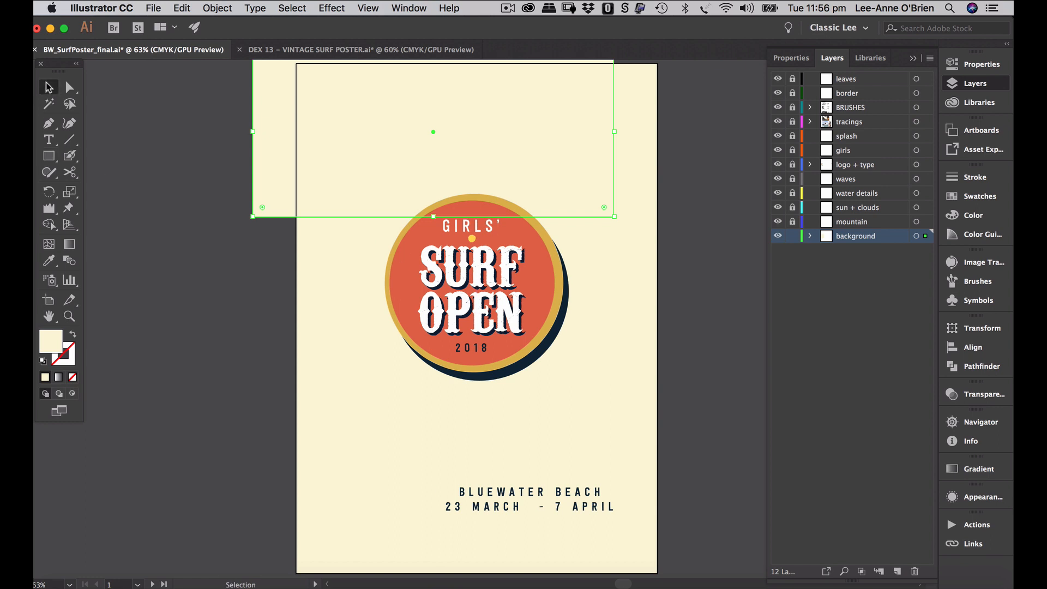
pyautogui.moveTo(471, 130); pyautogui.dragTo(514, 144)
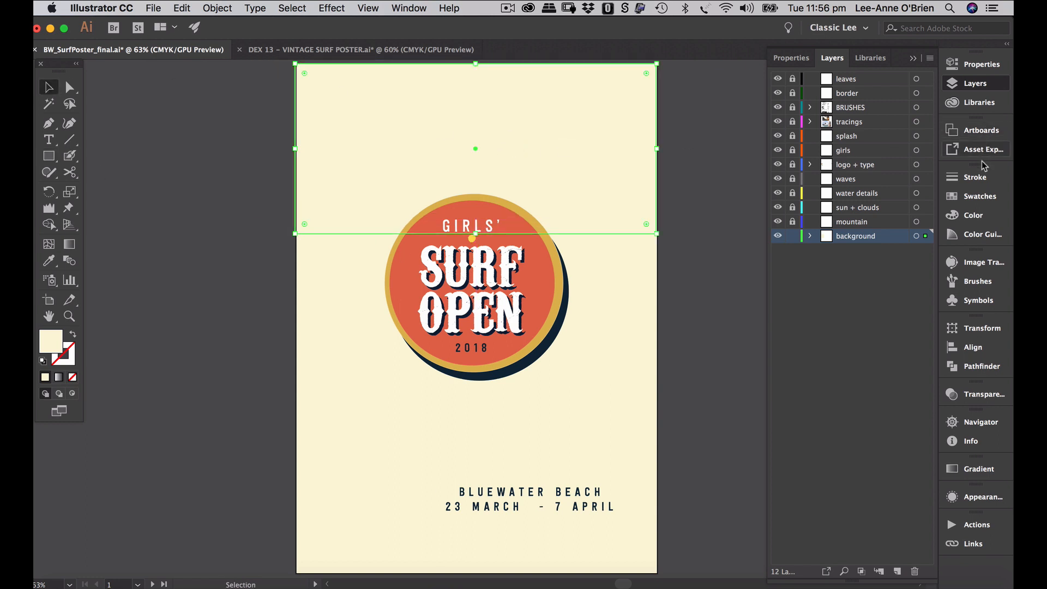
pyautogui.click(976, 197)
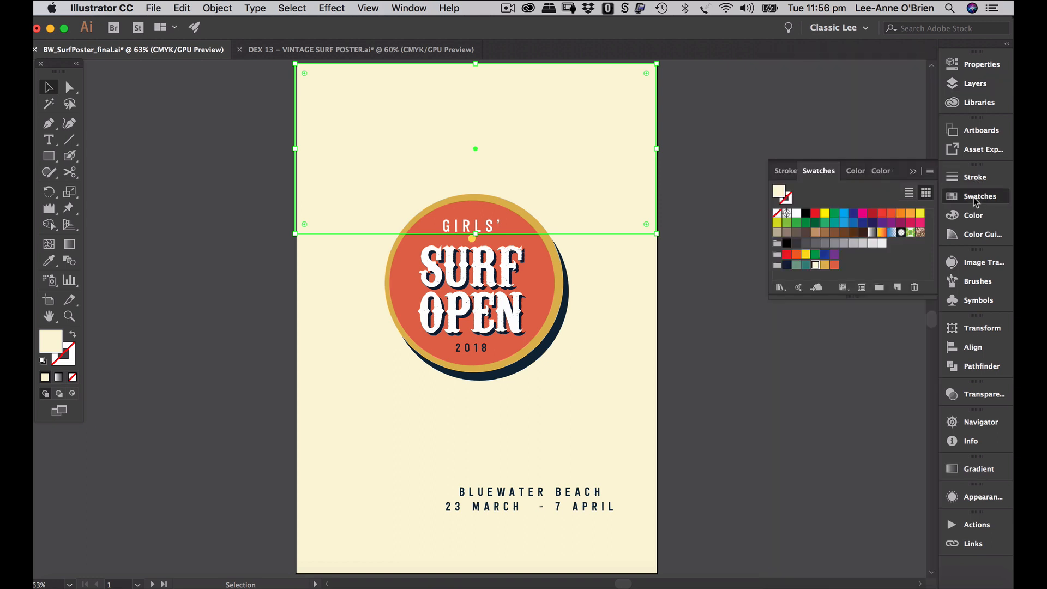
# - Fill the top rectangle with sea green and nudge it into line with the page edges
pyautogui.click(798, 265)
pyautogui.click(703, 211)
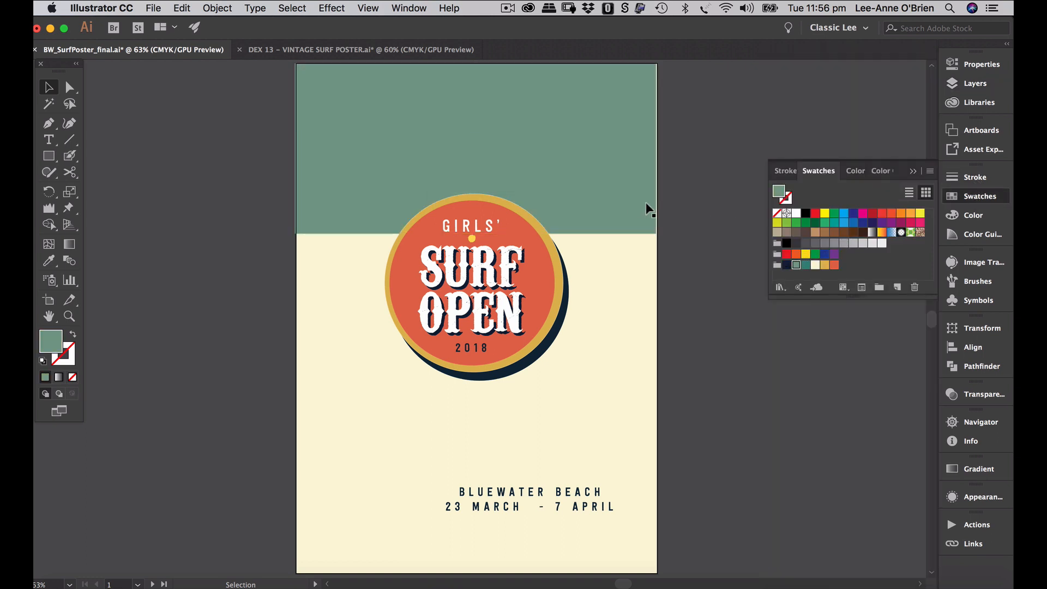
pyautogui.click(626, 198)
pyautogui.press('Right')
pyautogui.press('Right')
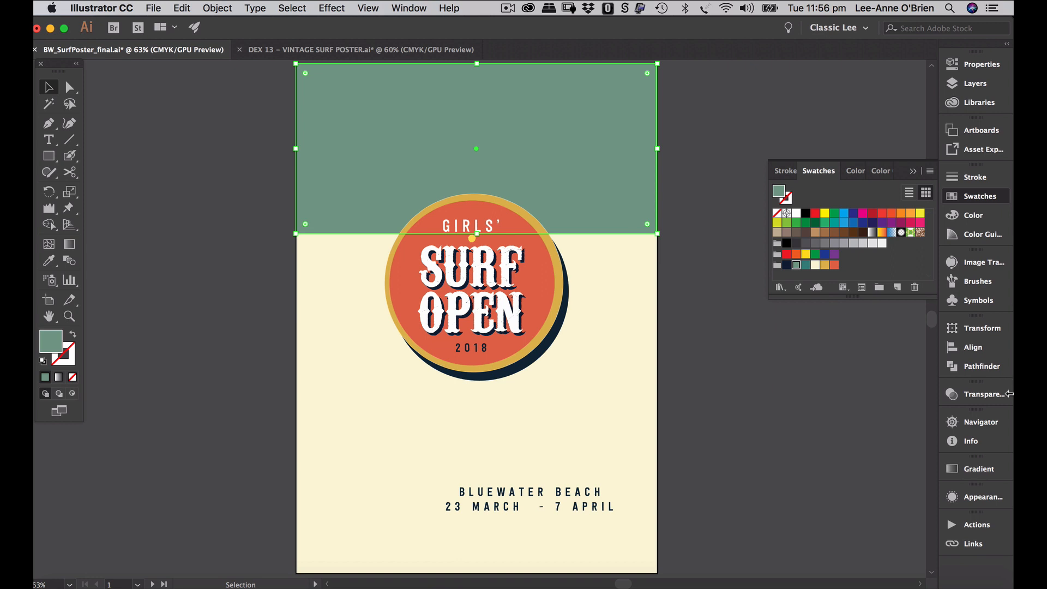
# - Align the green band to the artboard's centre and top edge, then duplicate it straight down
pyautogui.click(968, 349)
pyautogui.click(922, 436)
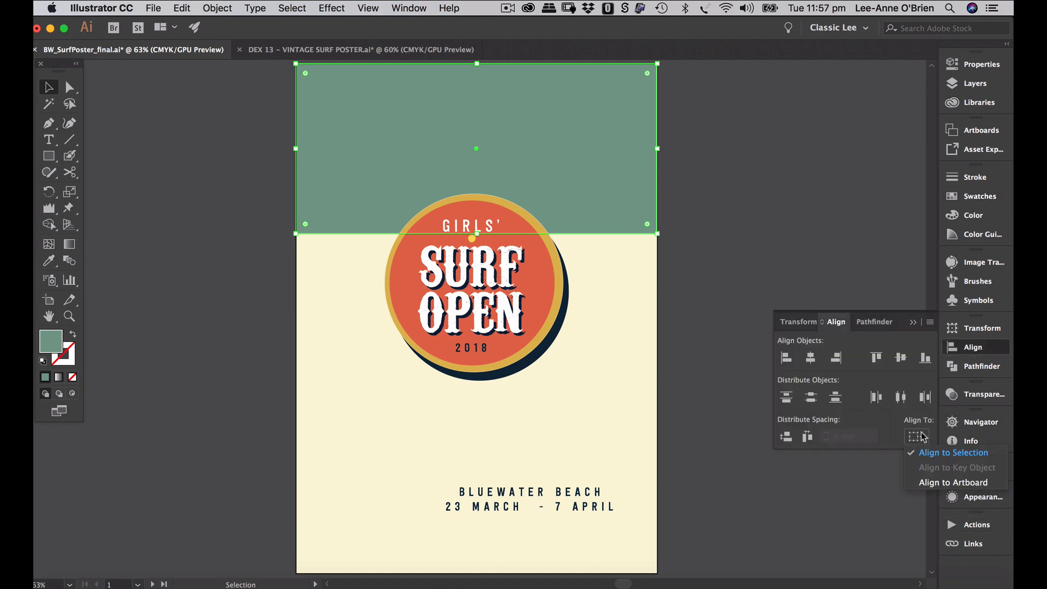
pyautogui.click(938, 482)
pyautogui.click(901, 358)
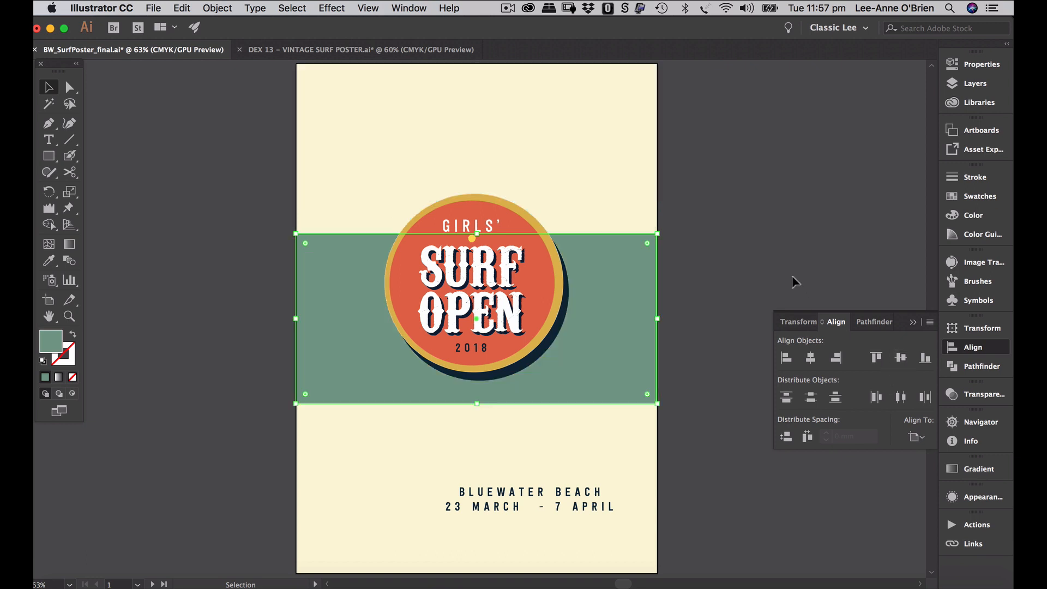
pyautogui.click(811, 358)
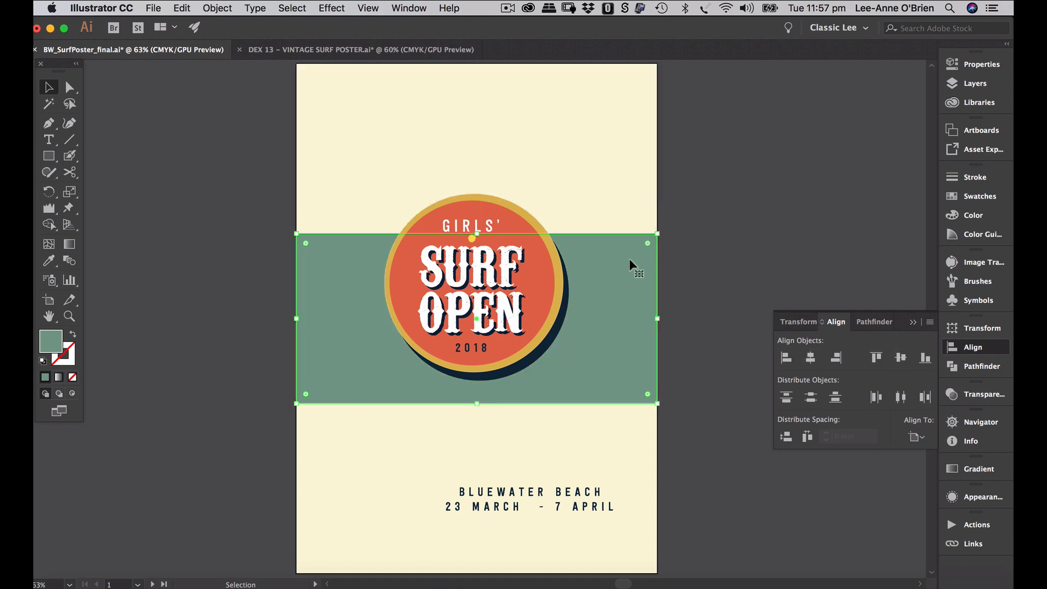
pyautogui.moveTo(629, 259); pyautogui.dragTo(627, 188)
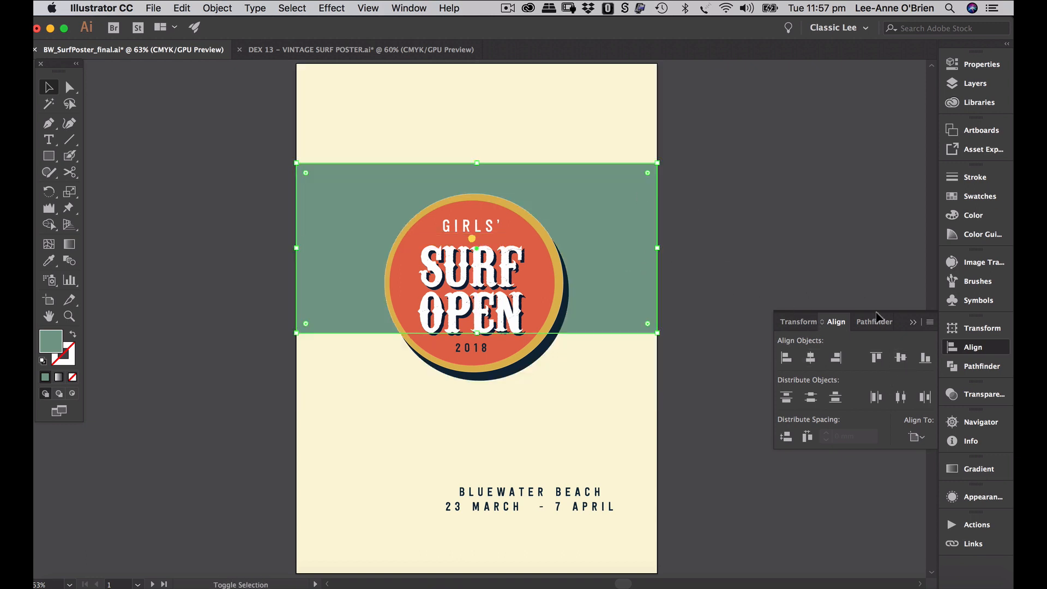
pyautogui.click(879, 359)
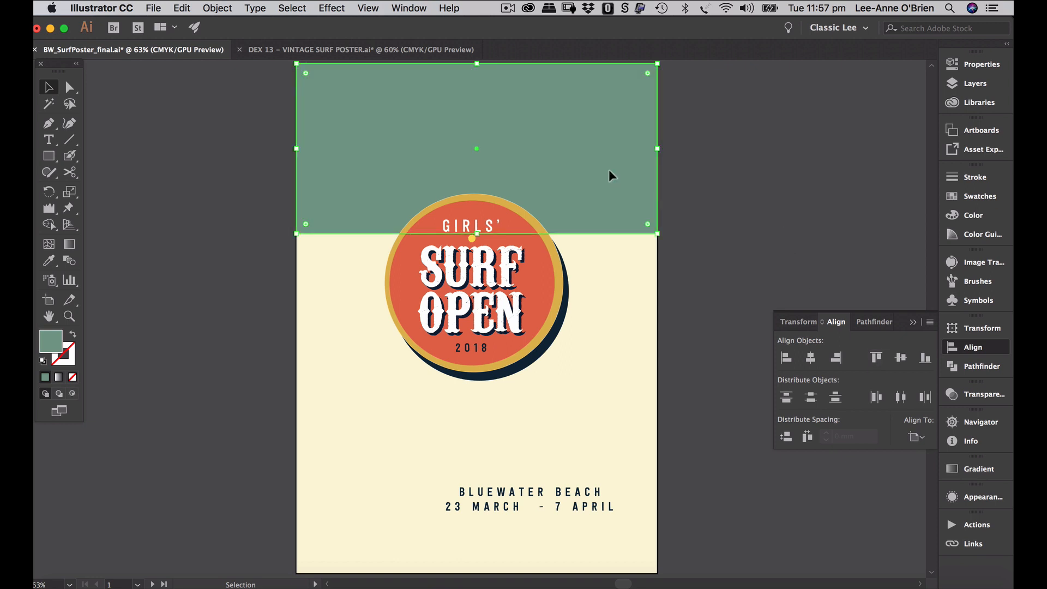
pyautogui.moveTo(609, 171); pyautogui.dragTo(609, 342)
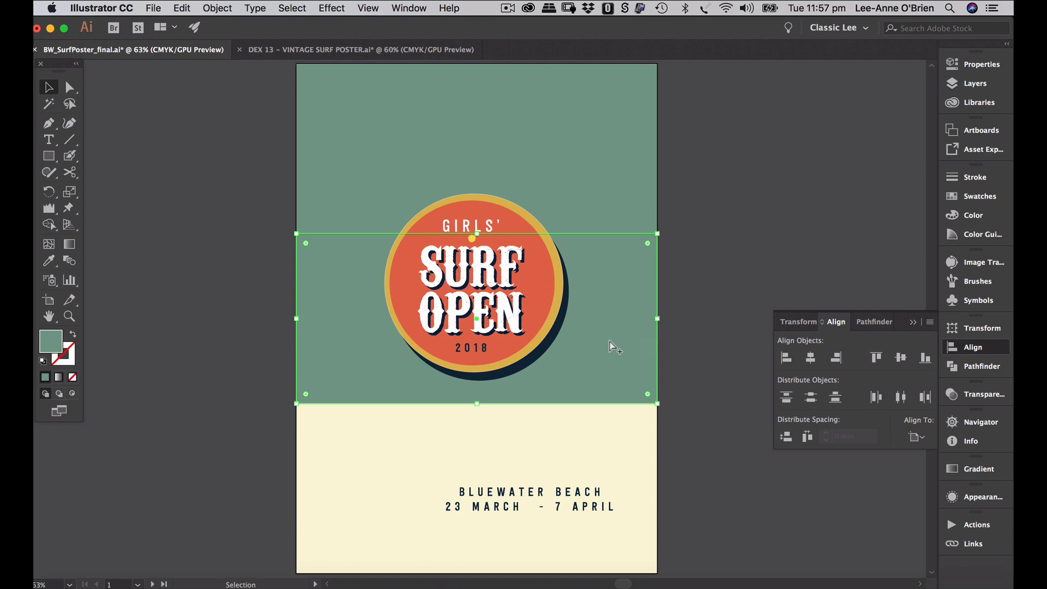
pyautogui.click(945, 197)
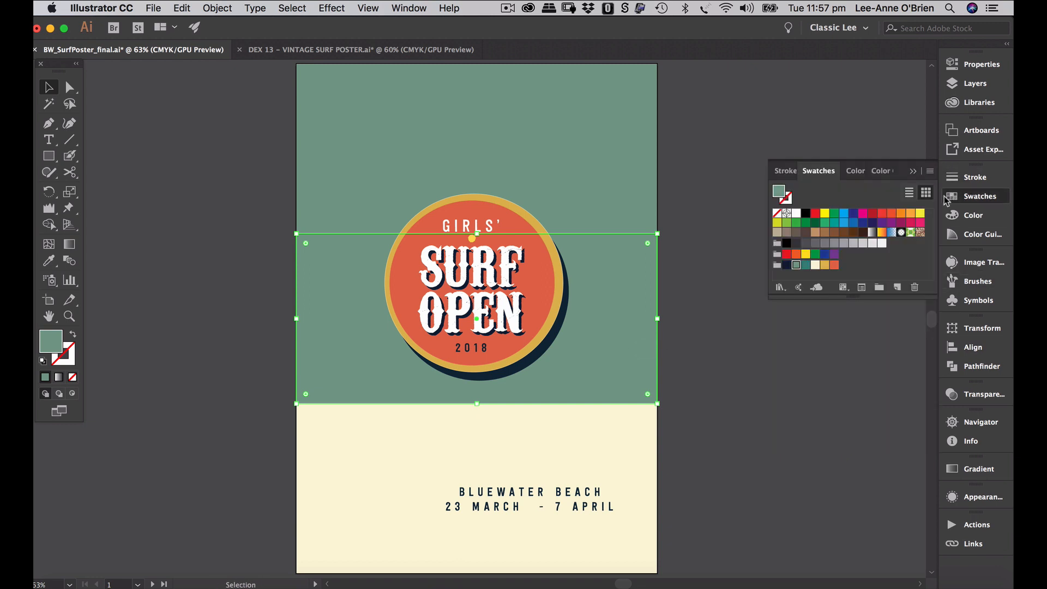
# - Fill the copied band with darker teal and stretch it down to about 166 mm tall
pyautogui.click(805, 265)
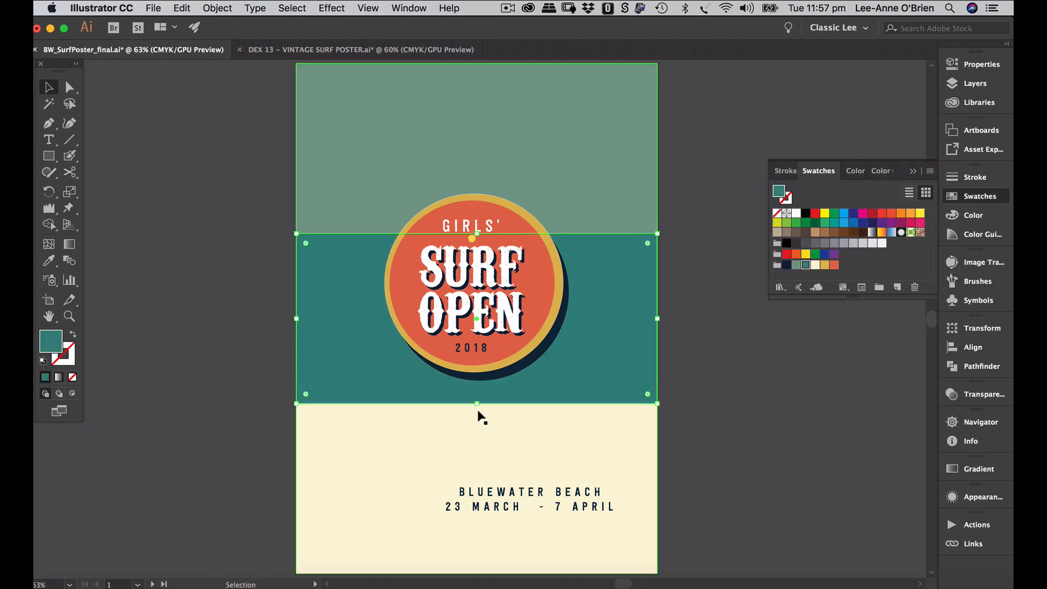
pyautogui.moveTo(475, 404); pyautogui.dragTo(476, 443)
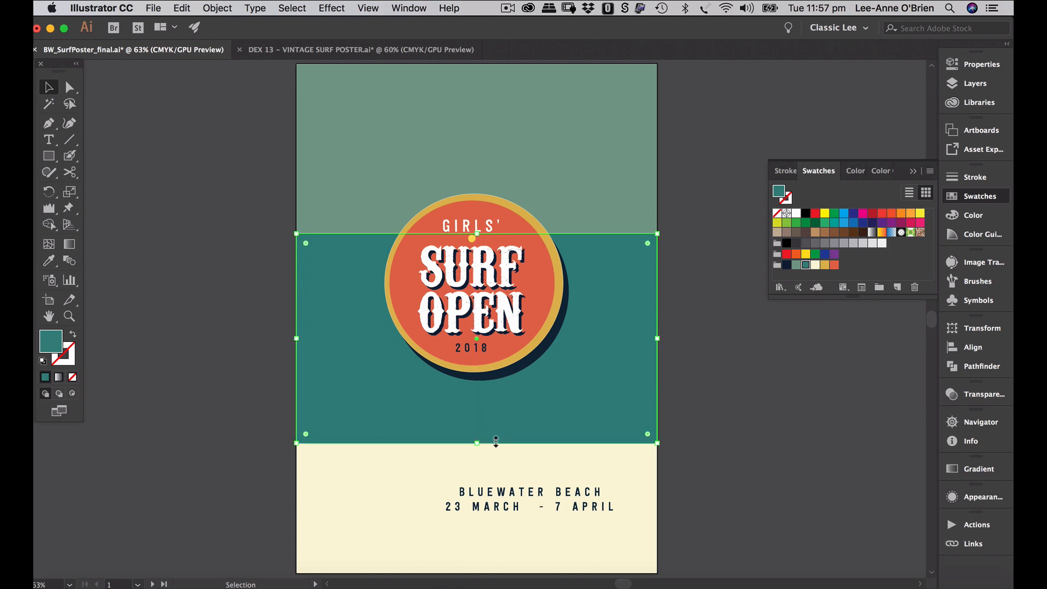
pyautogui.click(684, 475)
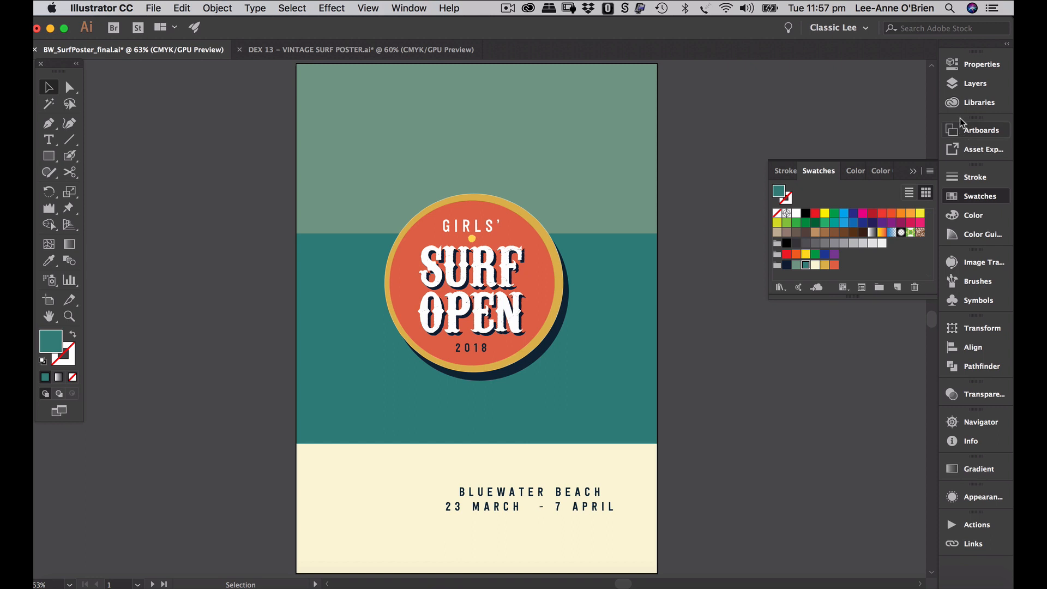
pyautogui.click(954, 83)
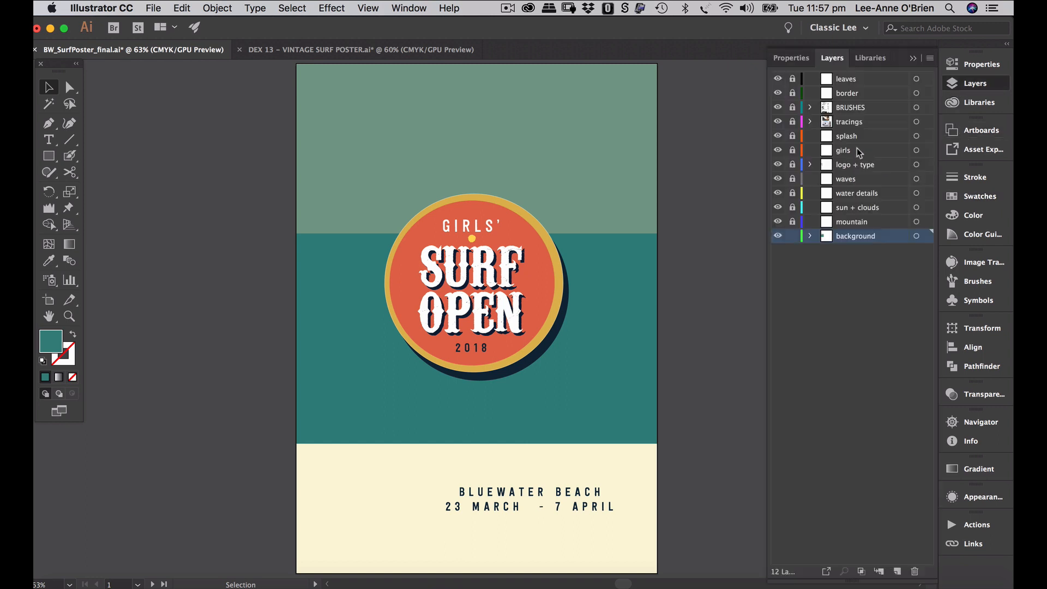
# - Lock the background layer, unlock mountain, and make the tracings layer active
pyautogui.click(792, 236)
pyautogui.click(792, 221)
pyautogui.click(858, 223)
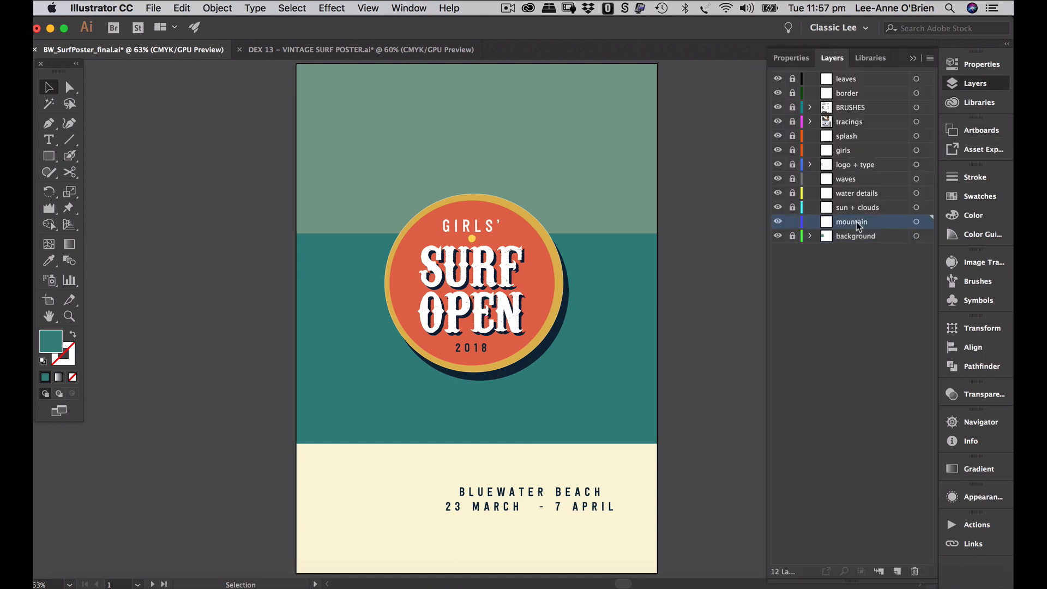
pyautogui.click(857, 127)
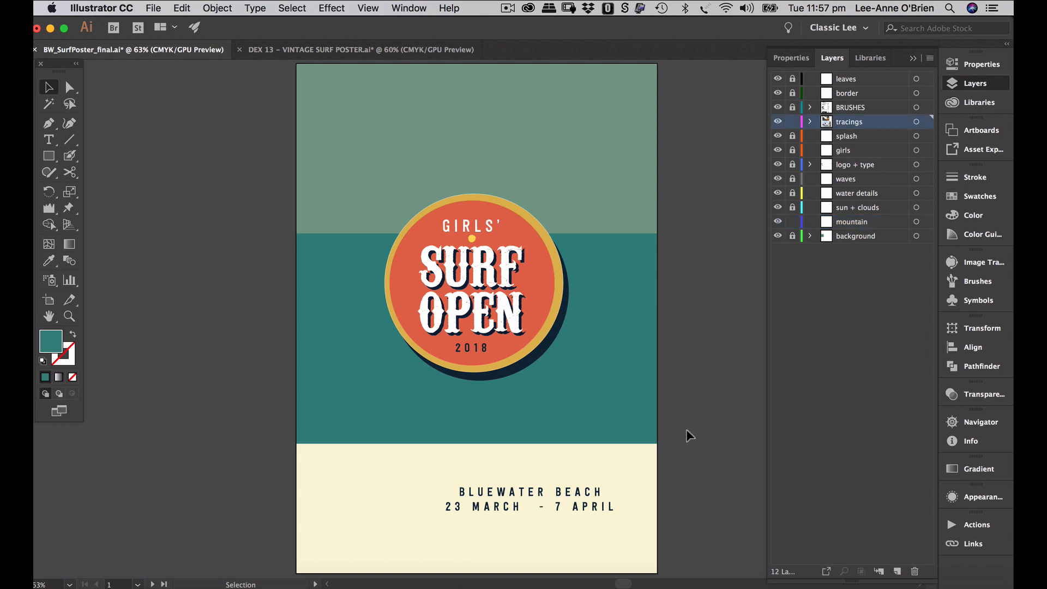
# - Zoom into the surfboard beach photo and set the tracings layer as a template
pyautogui.hscroll(10, 688, 435)
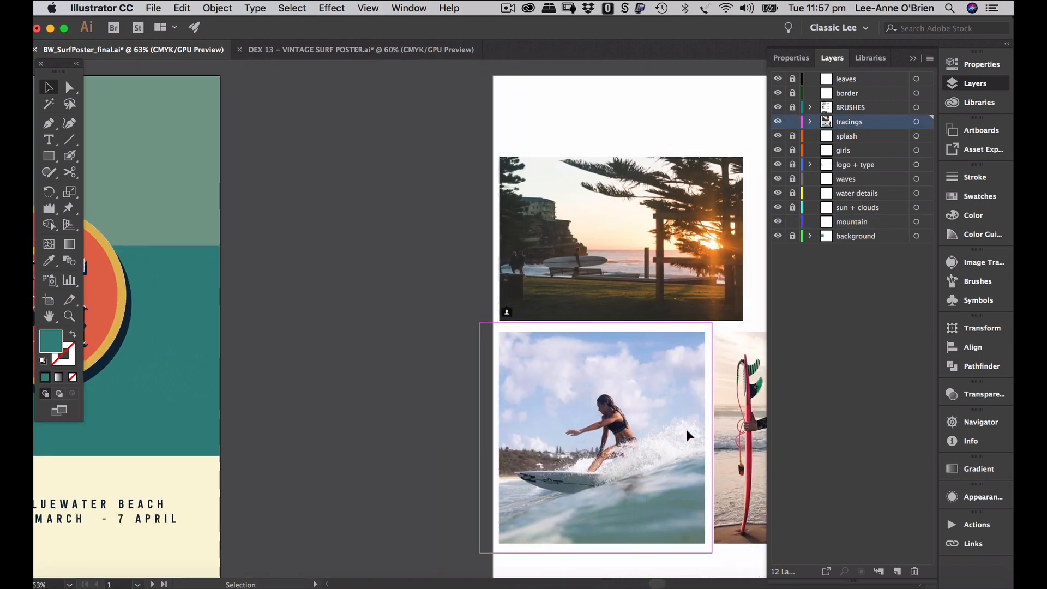
pyautogui.hscroll(3, 686, 430)
pyautogui.press('super+space')
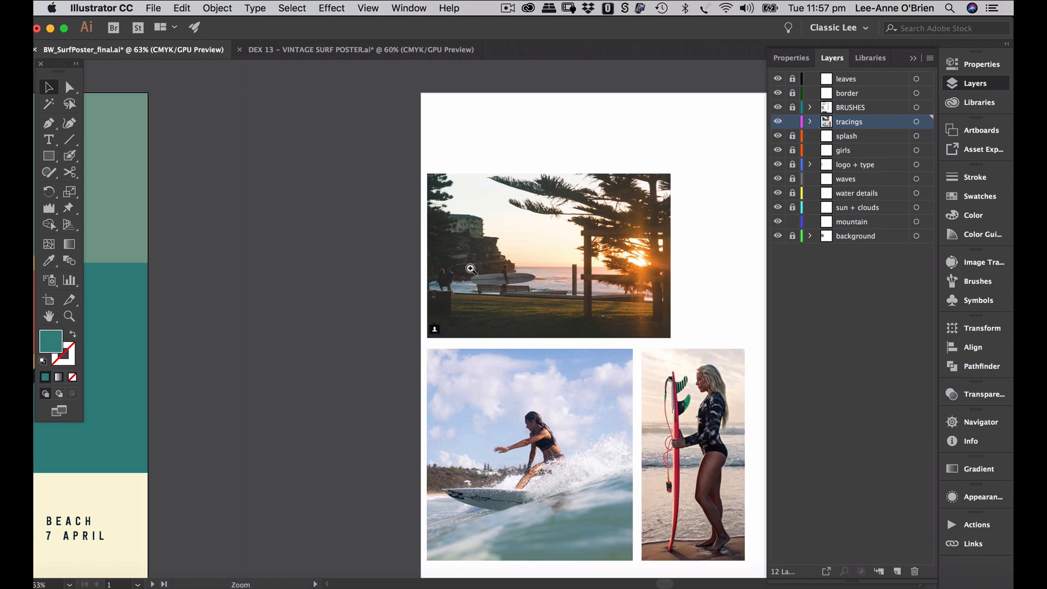
pyautogui.moveTo(470, 268); pyautogui.dragTo(589, 221)
pyautogui.moveTo(457, 285); pyautogui.dragTo(536, 250)
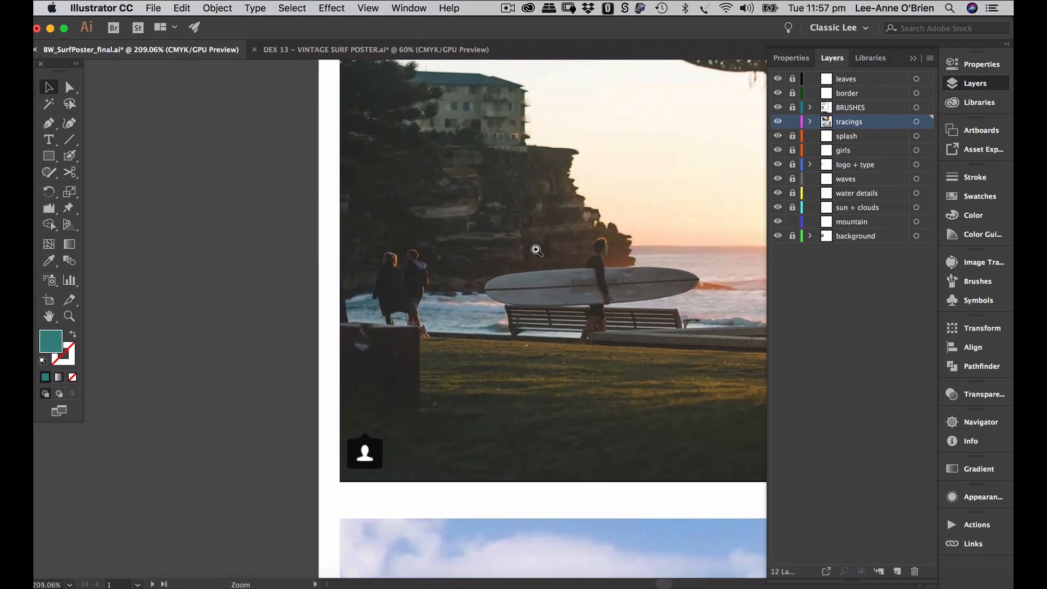
pyautogui.scroll(2, 536, 250)
pyautogui.hscroll(2, 537, 250)
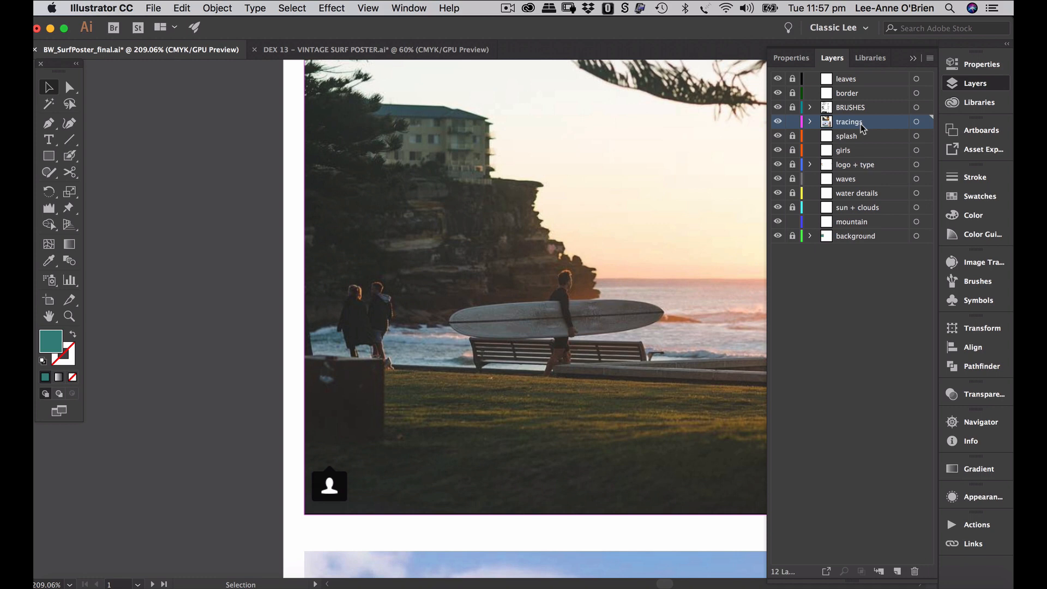
pyautogui.click(931, 59)
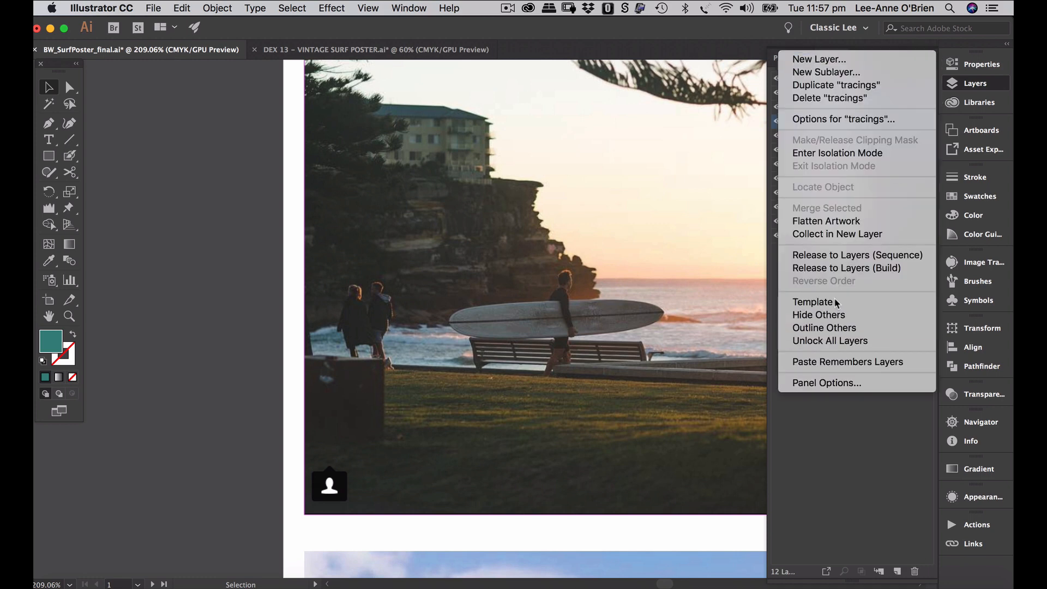
pyautogui.click(818, 302)
pyautogui.scroll(2, 555, 338)
pyautogui.hscroll(1, 555, 338)
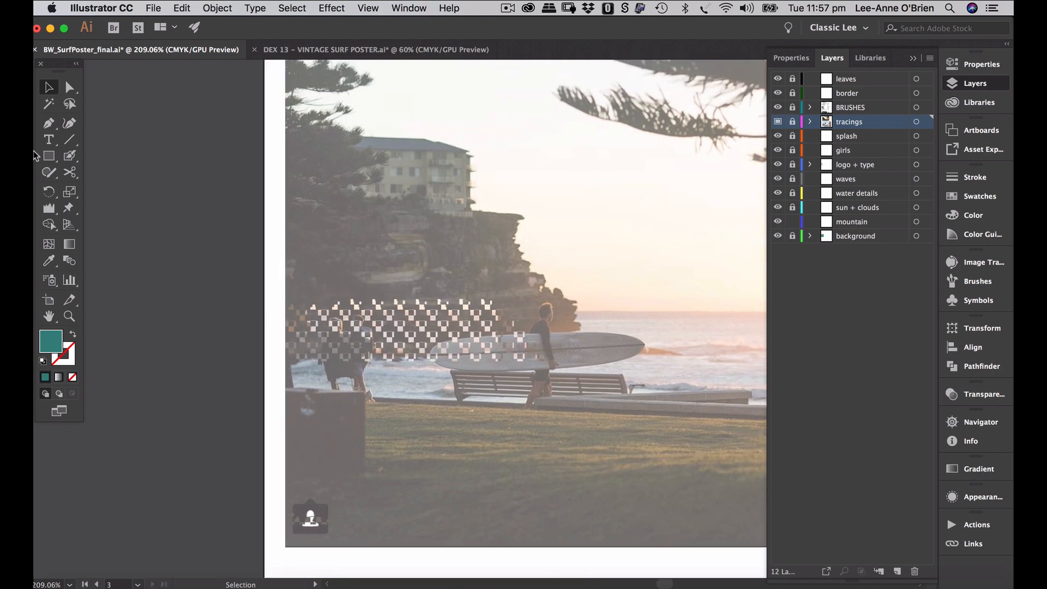
# - With the Pen tool, trace the cliff top from the photo's left edge down the cliff face
pyautogui.click(52, 127)
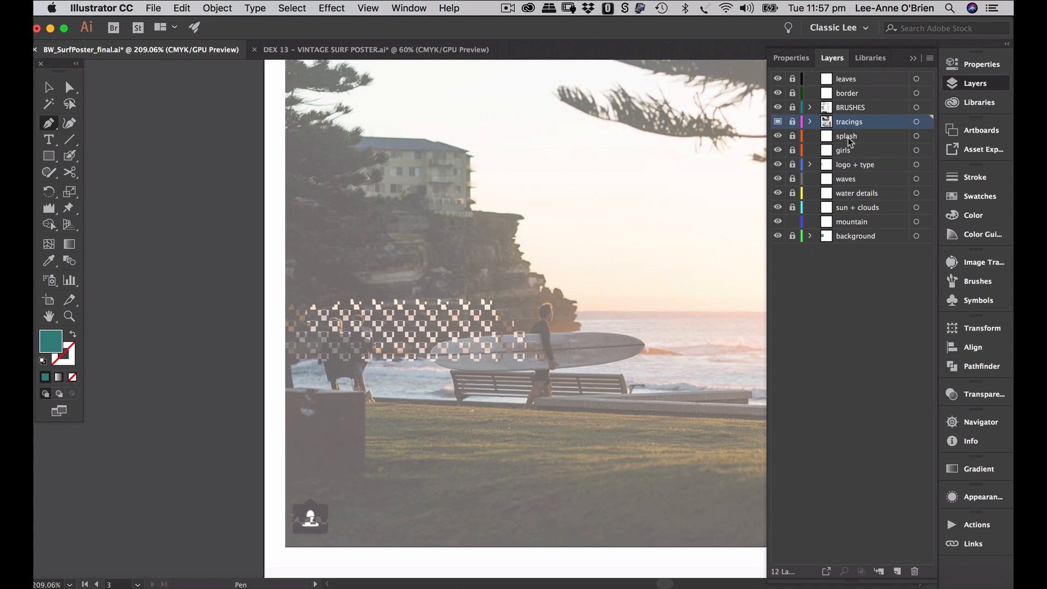
pyautogui.click(793, 122)
pyautogui.click(285, 198)
pyautogui.click(437, 208)
pyautogui.moveTo(493, 214); pyautogui.dragTo(521, 219)
pyautogui.click(522, 217)
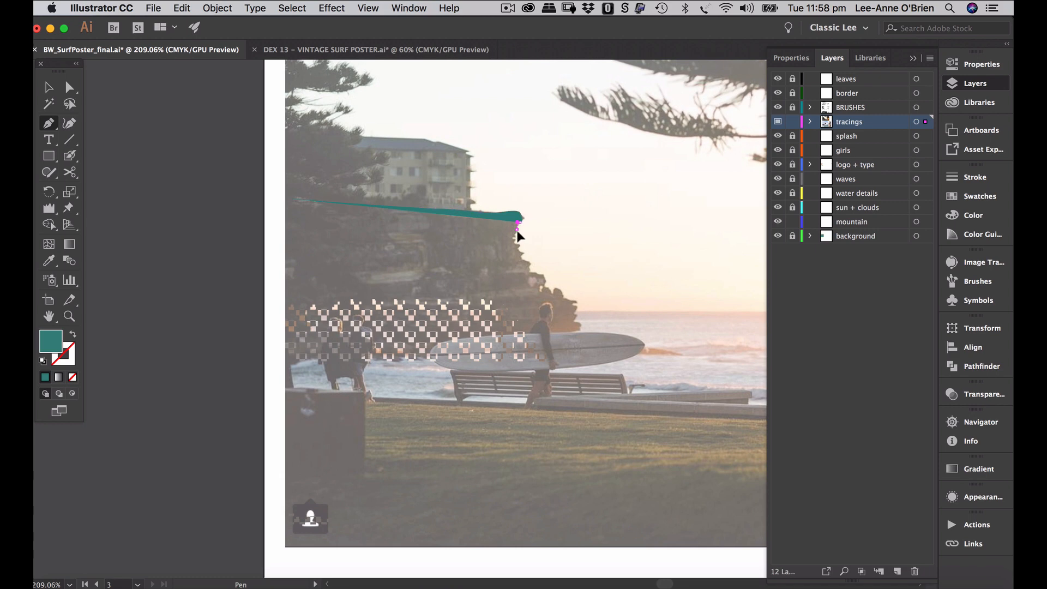
pyautogui.click(517, 229)
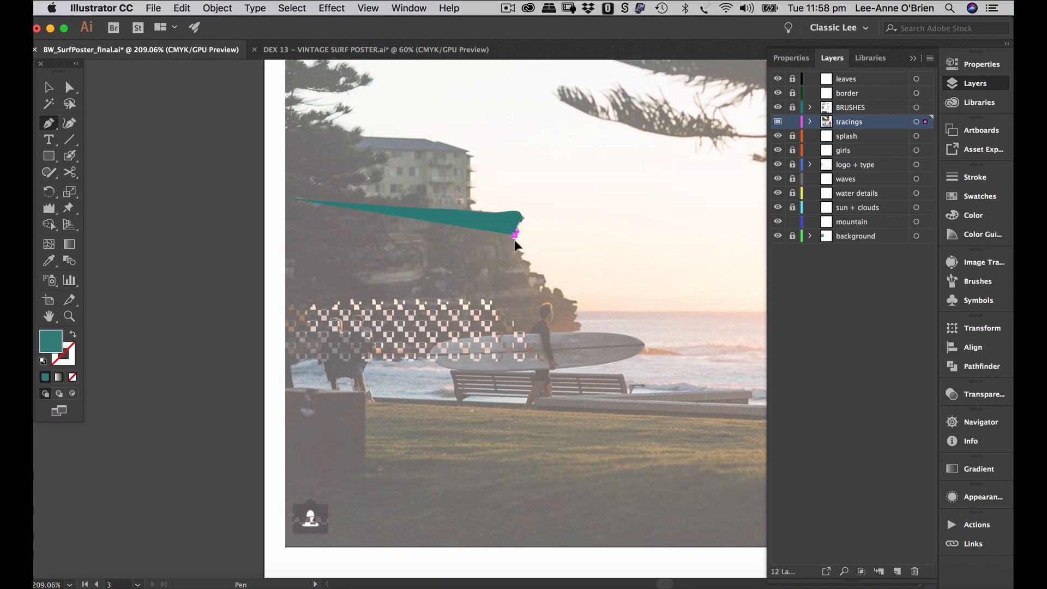
pyautogui.click(516, 240)
# - Make the path an unfilled outline and continue the cliff path down toward the rocks
pyautogui.click(73, 334)
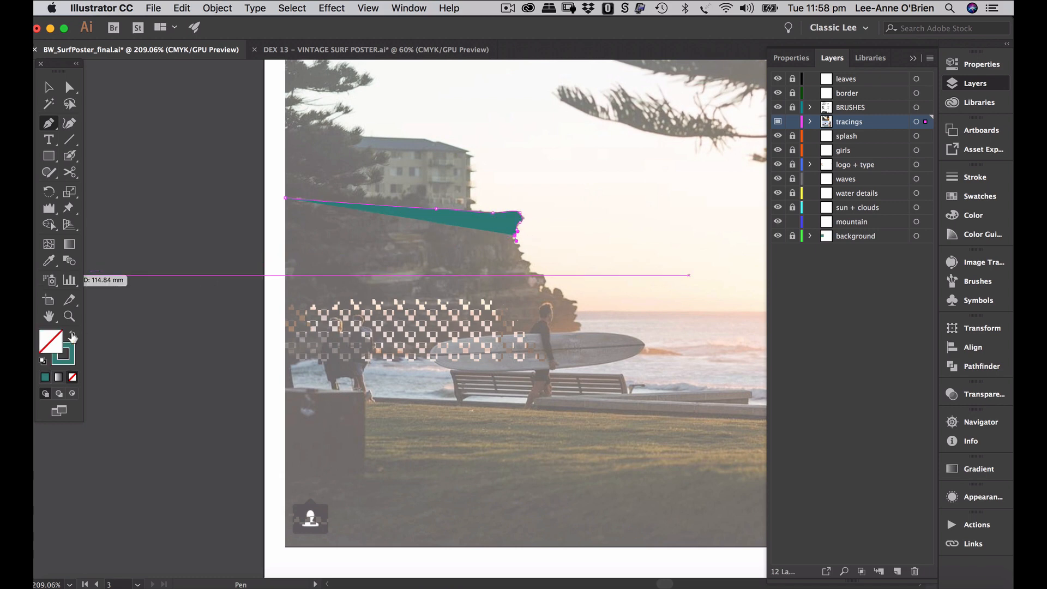
pyautogui.click(515, 242)
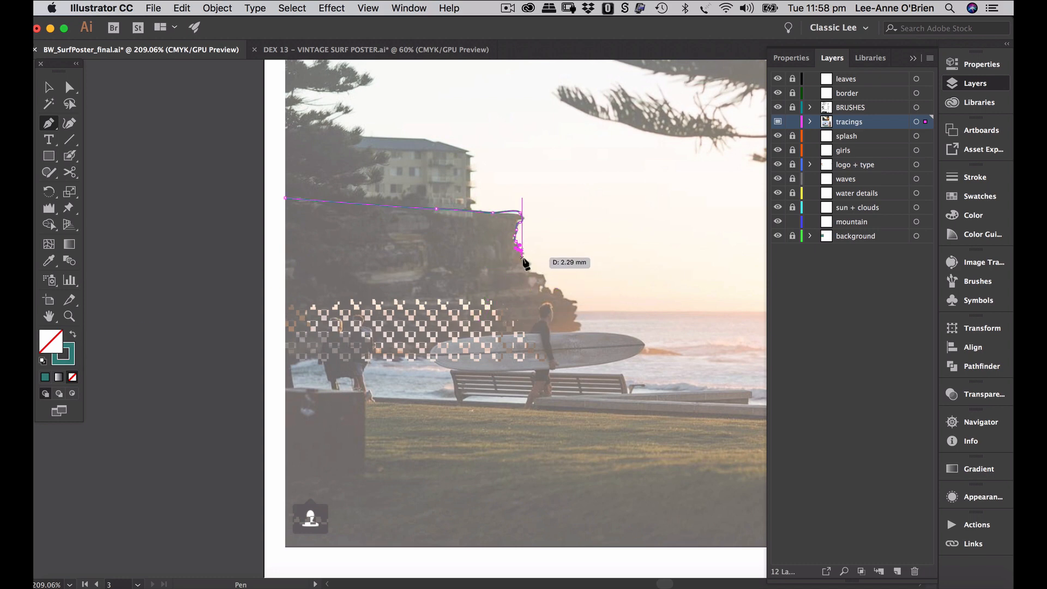
pyautogui.click(522, 259)
pyautogui.moveTo(523, 258); pyautogui.dragTo(530, 262)
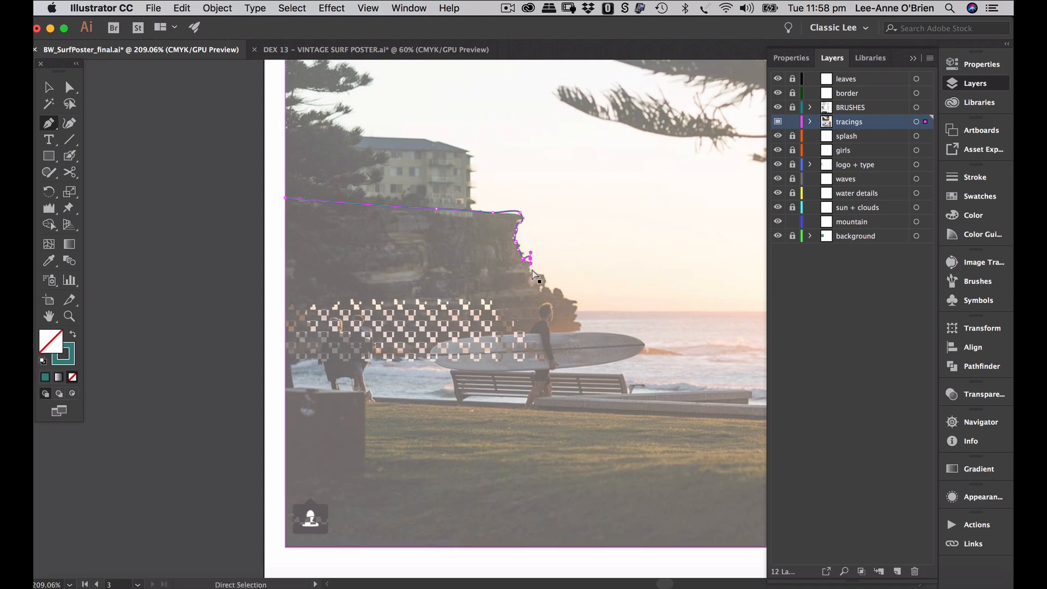
pyautogui.press('super+z')
pyautogui.moveTo(530, 263); pyautogui.dragTo(530, 263)
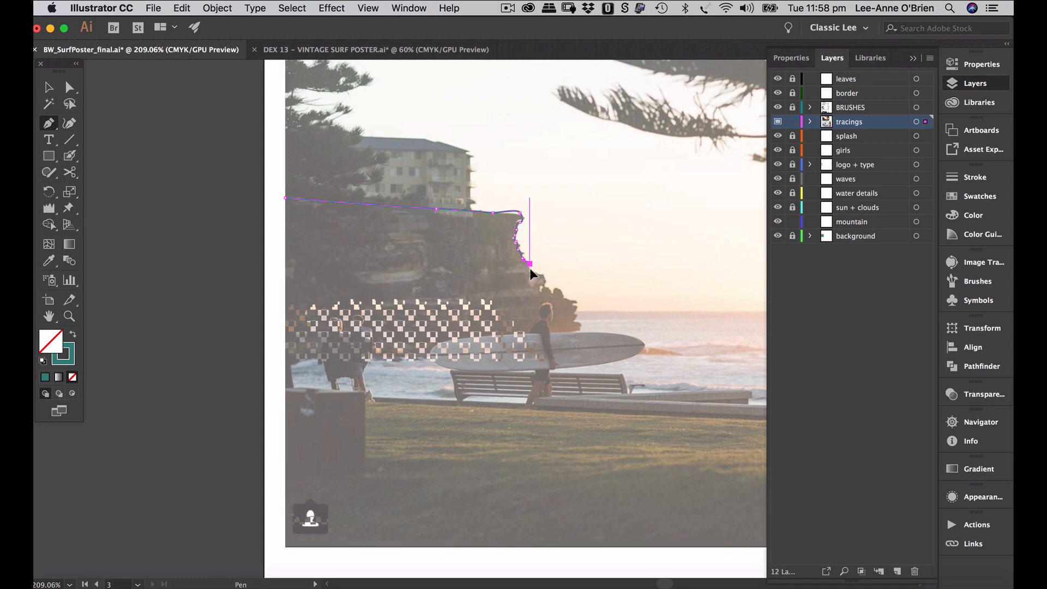
pyautogui.click(542, 277)
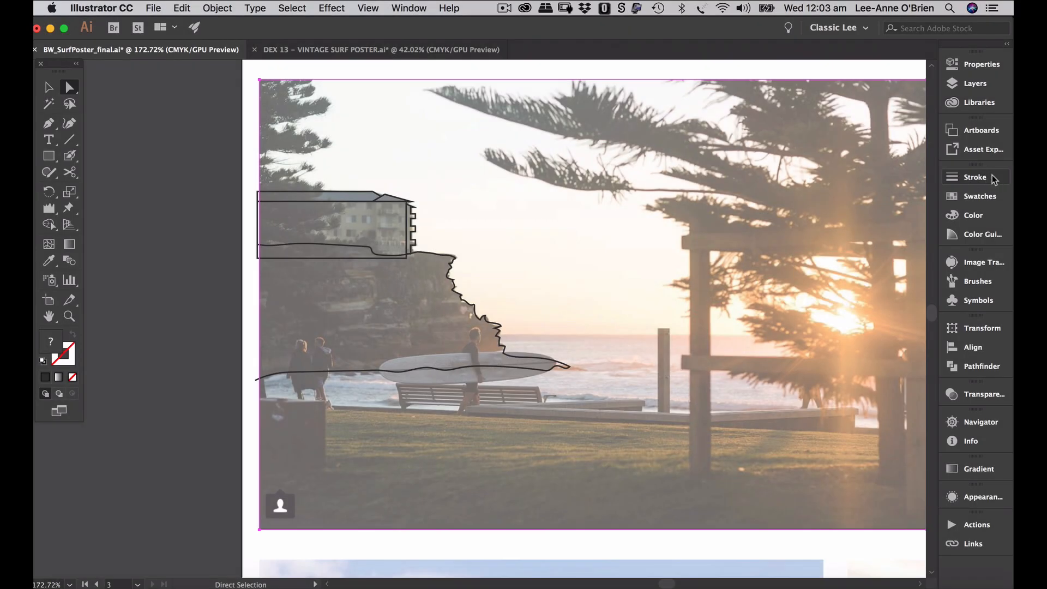
# - Fill the traced cliff outline and the building shapes with cream
pyautogui.click(988, 201)
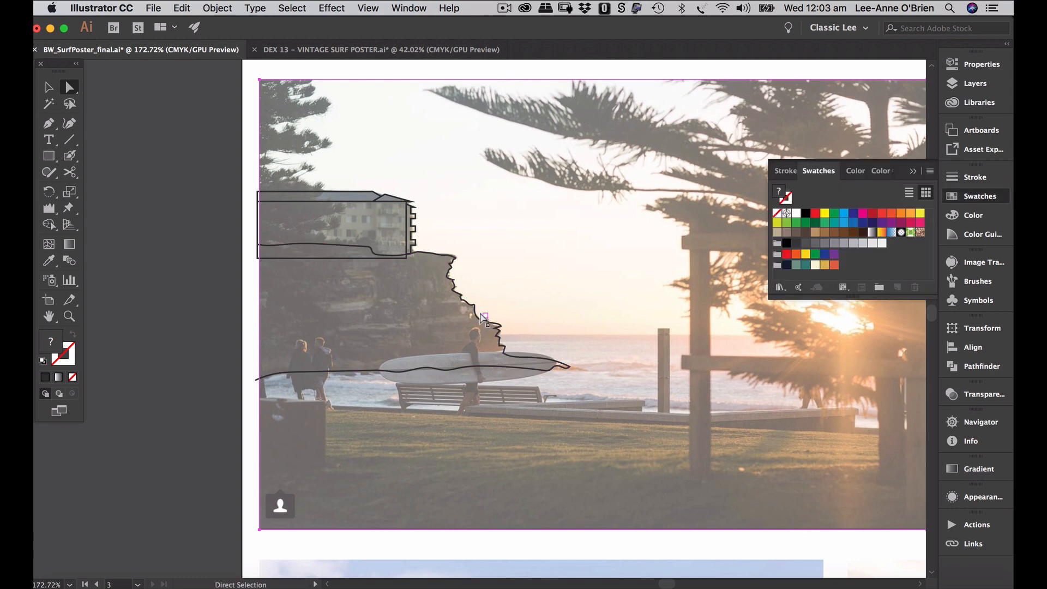
pyautogui.press('v')
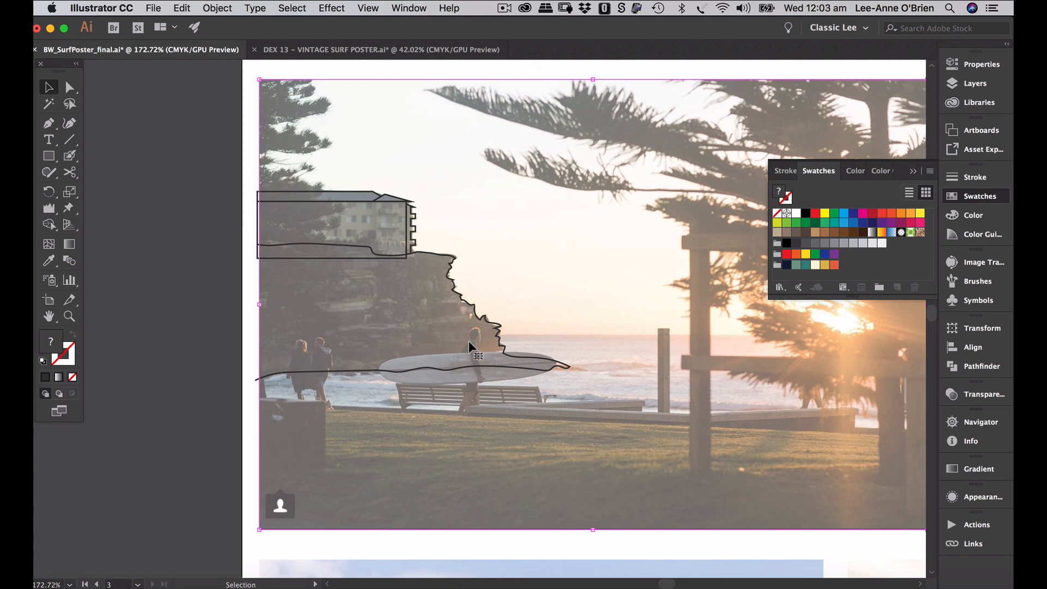
pyautogui.click(493, 324)
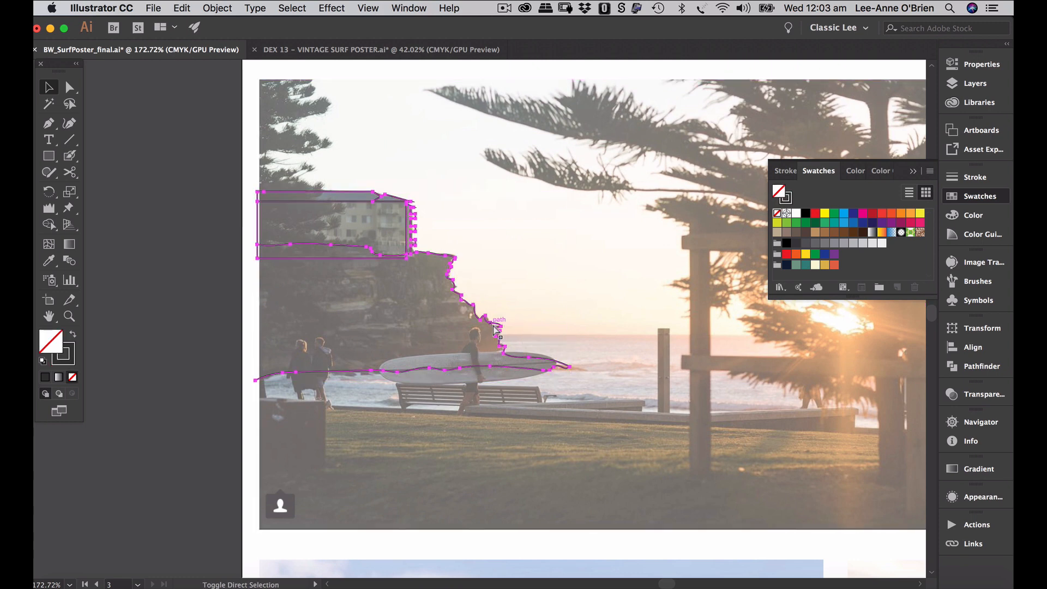
pyautogui.click(555, 346)
pyautogui.click(567, 365)
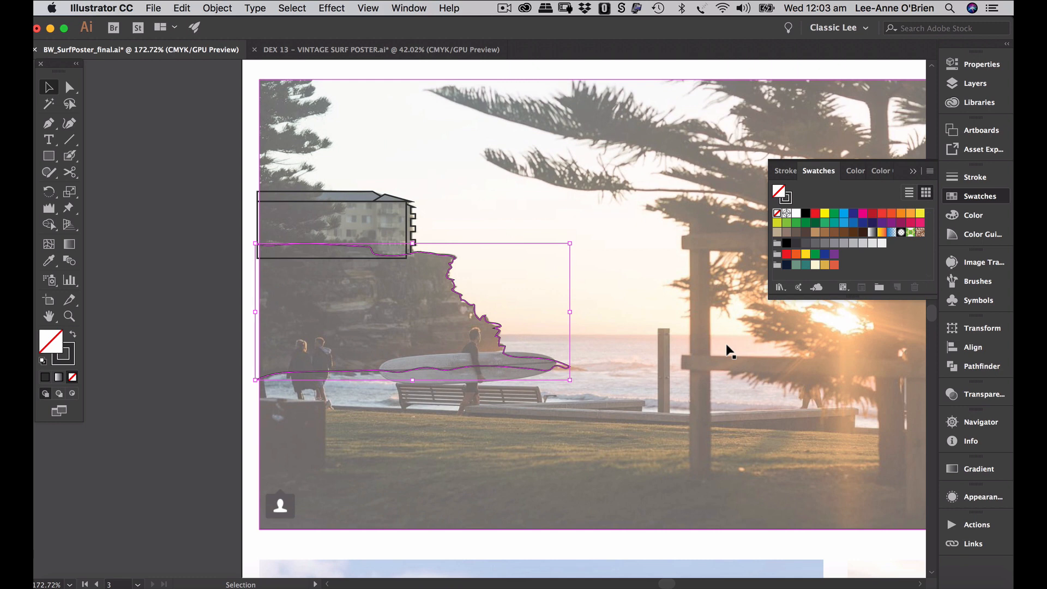
pyautogui.click(815, 266)
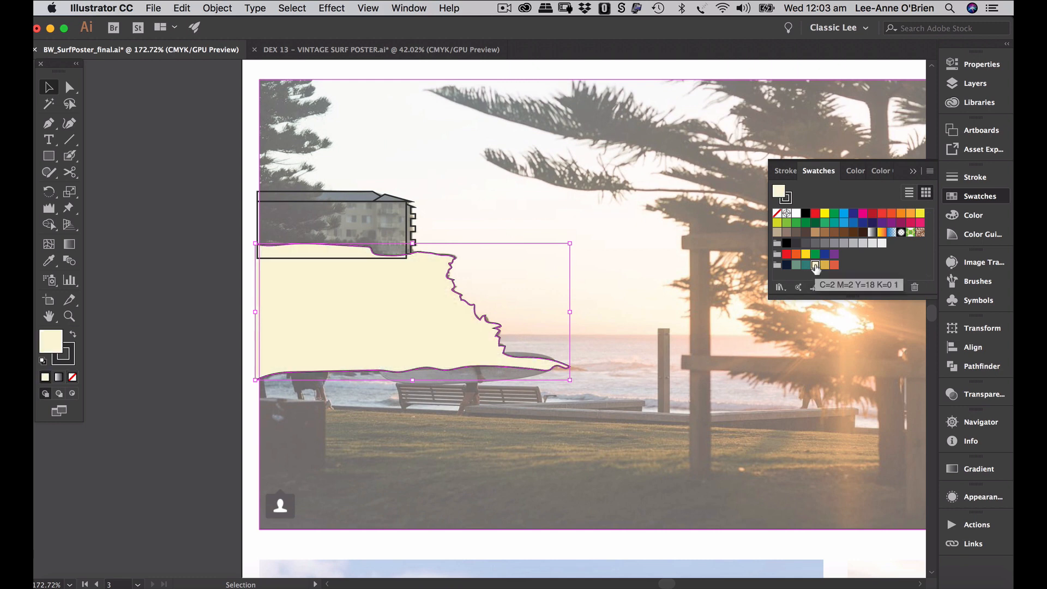
pyautogui.click(409, 213)
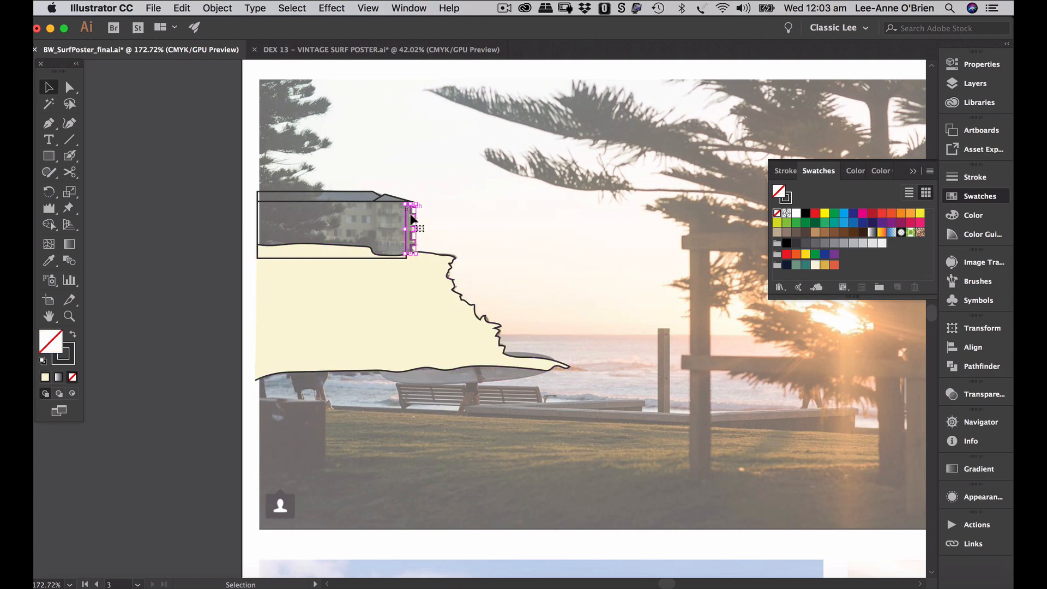
pyautogui.keyDown('shift'); pyautogui.click(353, 257); pyautogui.keyUp('shift')
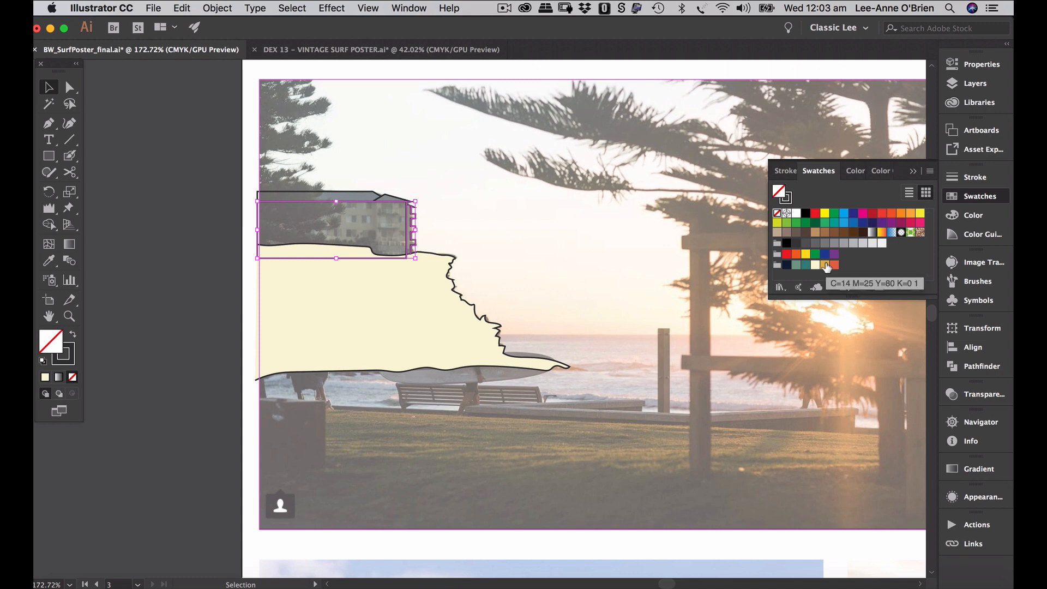
pyautogui.click(816, 266)
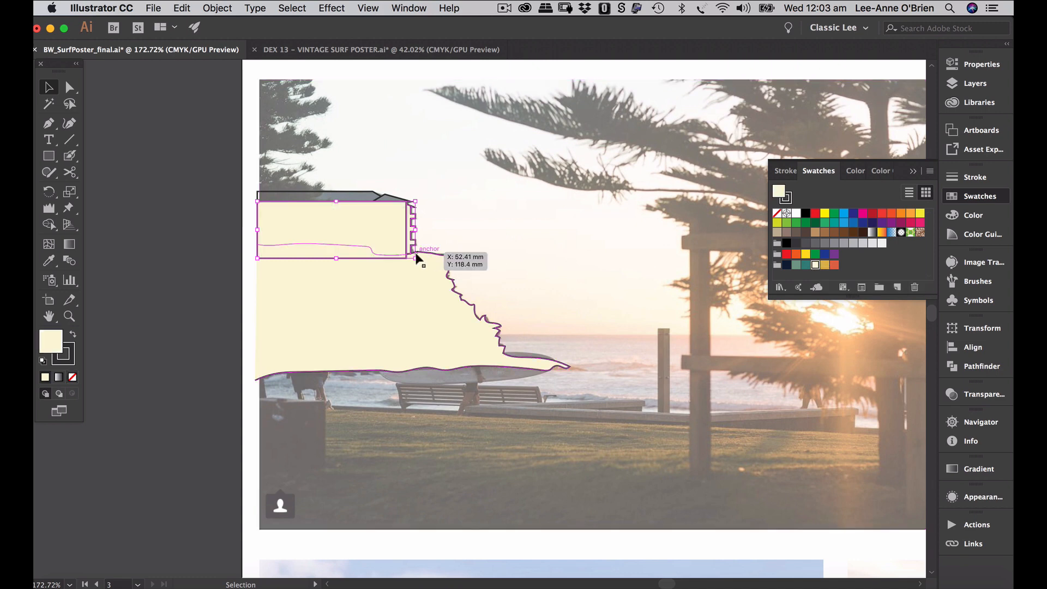
# - Give the lower cliff shape a golden yellow fill with no outline
pyautogui.click(71, 347)
pyautogui.click(424, 325)
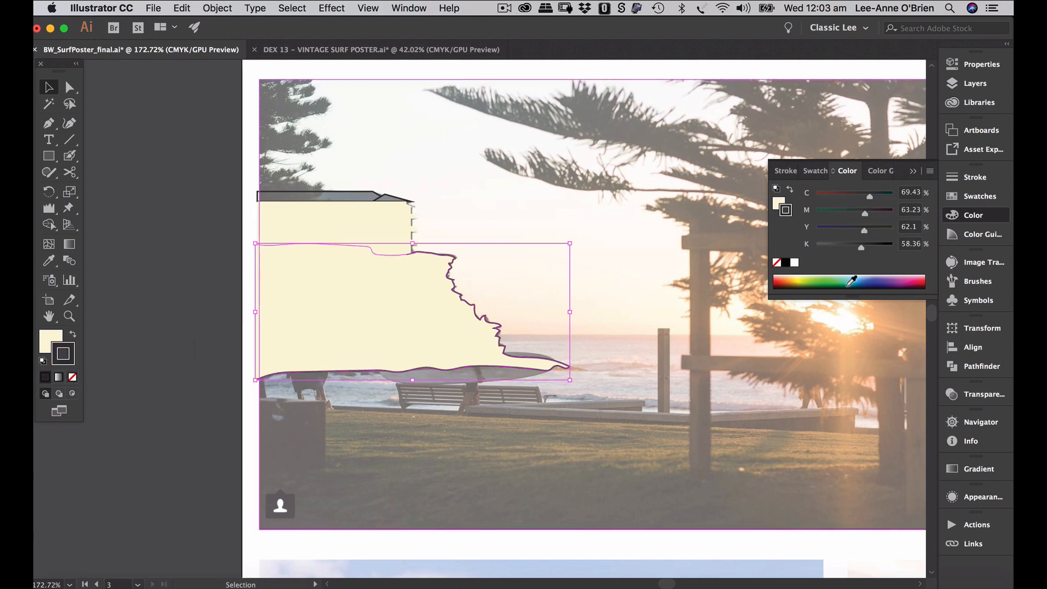
pyautogui.click(776, 263)
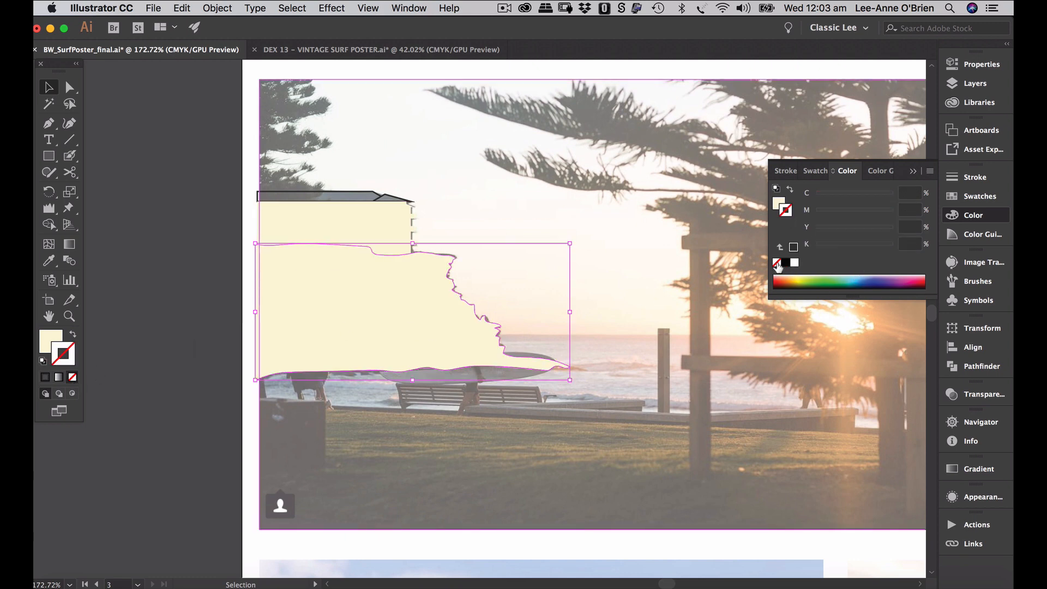
pyautogui.click(781, 203)
pyautogui.click(969, 201)
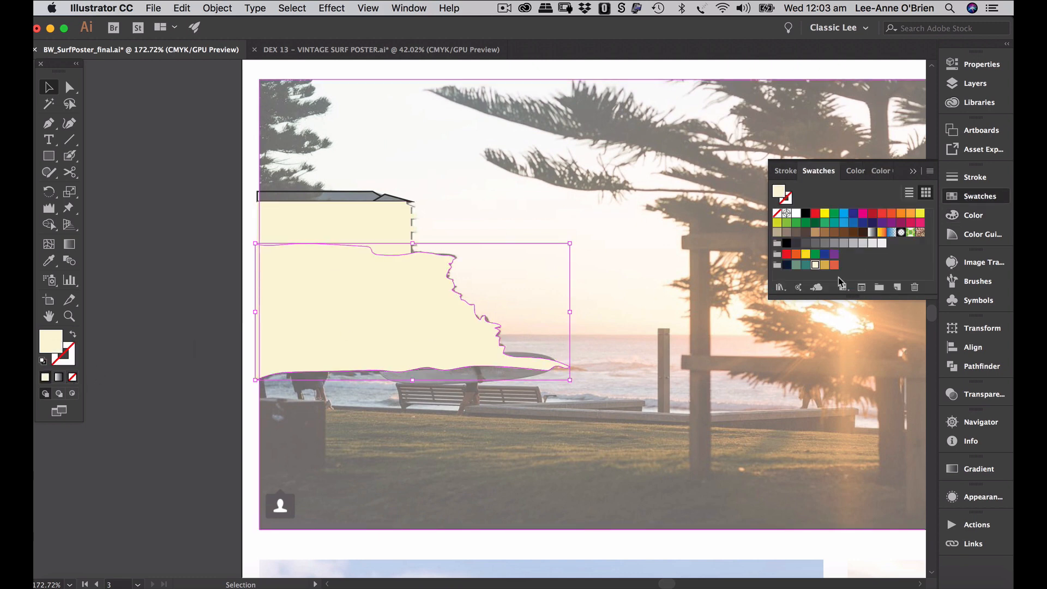
pyautogui.click(825, 265)
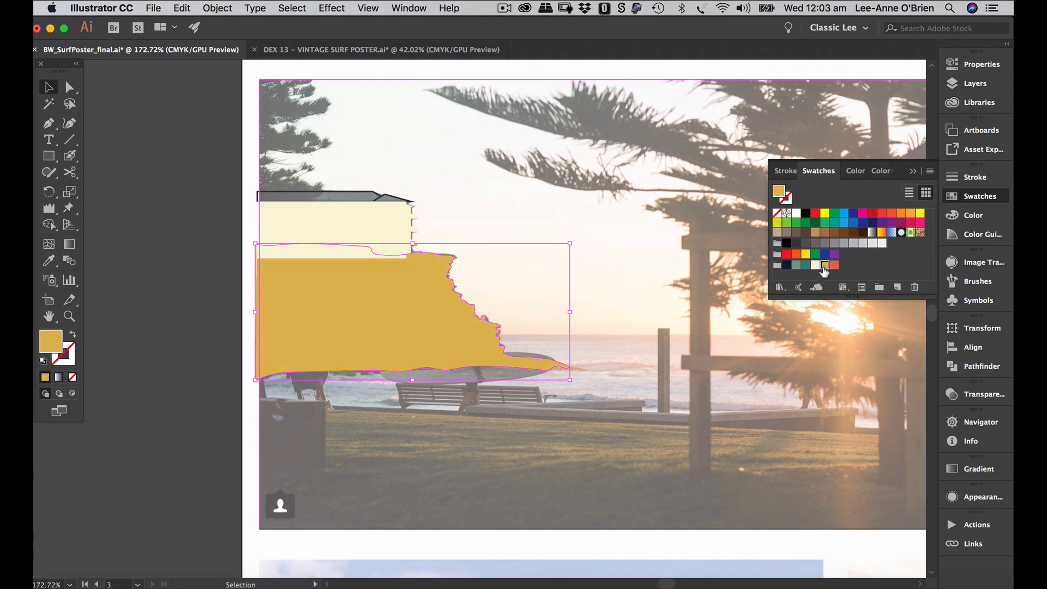
# - Remove the outline from the two roof paths and fill them red
pyautogui.click(402, 197)
pyautogui.keyDown('shift'); pyautogui.click(362, 193); pyautogui.keyUp('shift')
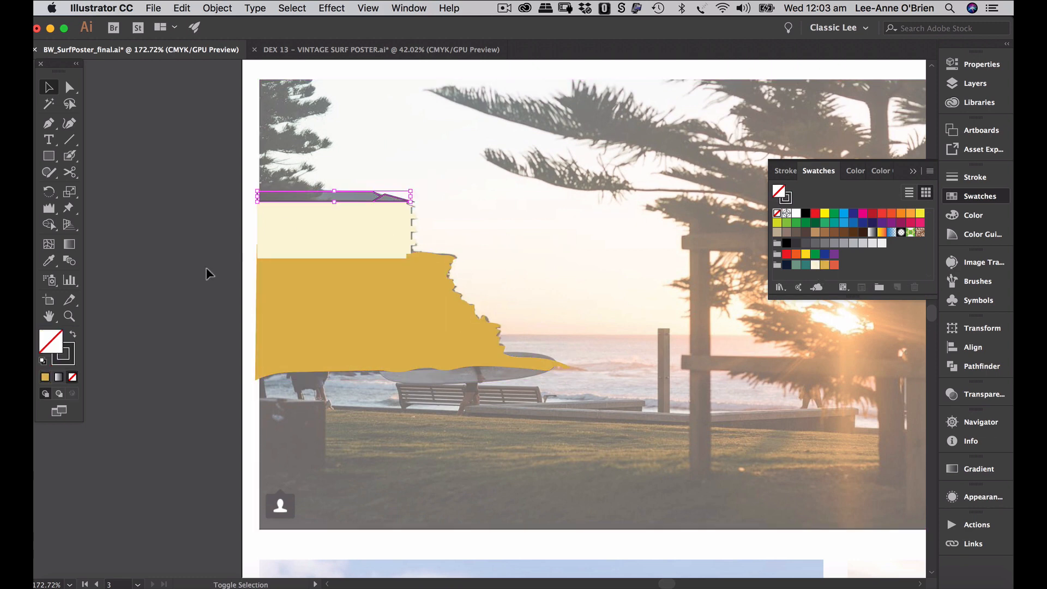
pyautogui.click(72, 358)
pyautogui.click(73, 377)
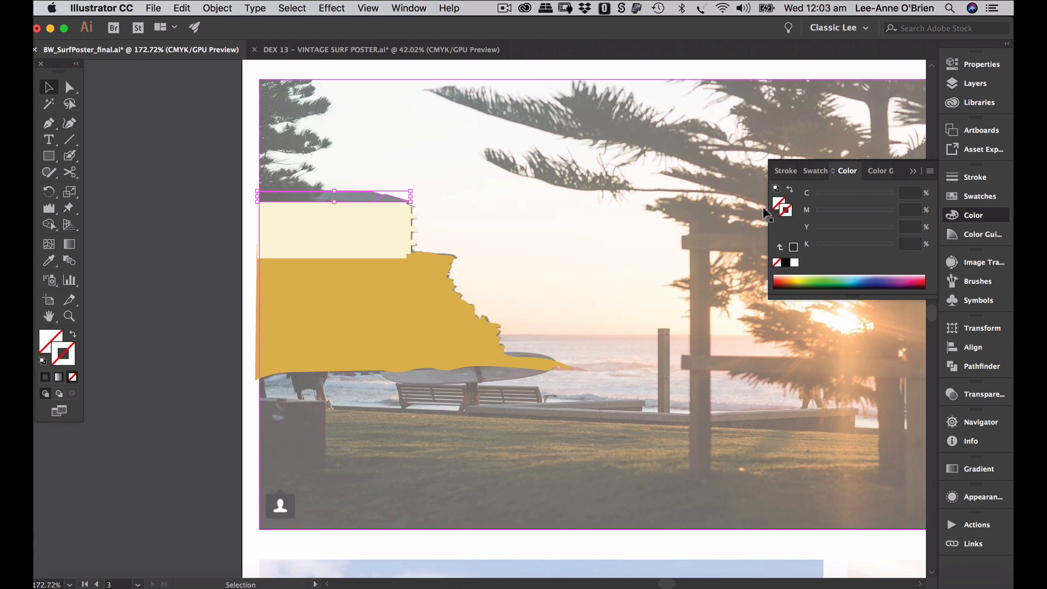
pyautogui.click(974, 195)
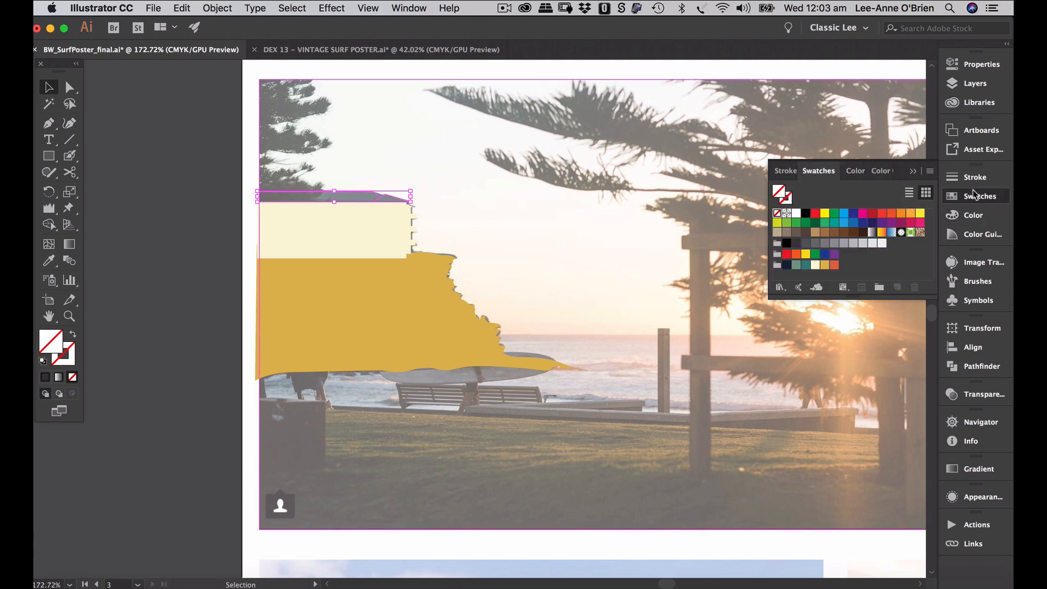
pyautogui.click(835, 267)
# - Select the gold cliff, cream building and red roof strip together
pyautogui.click(640, 256)
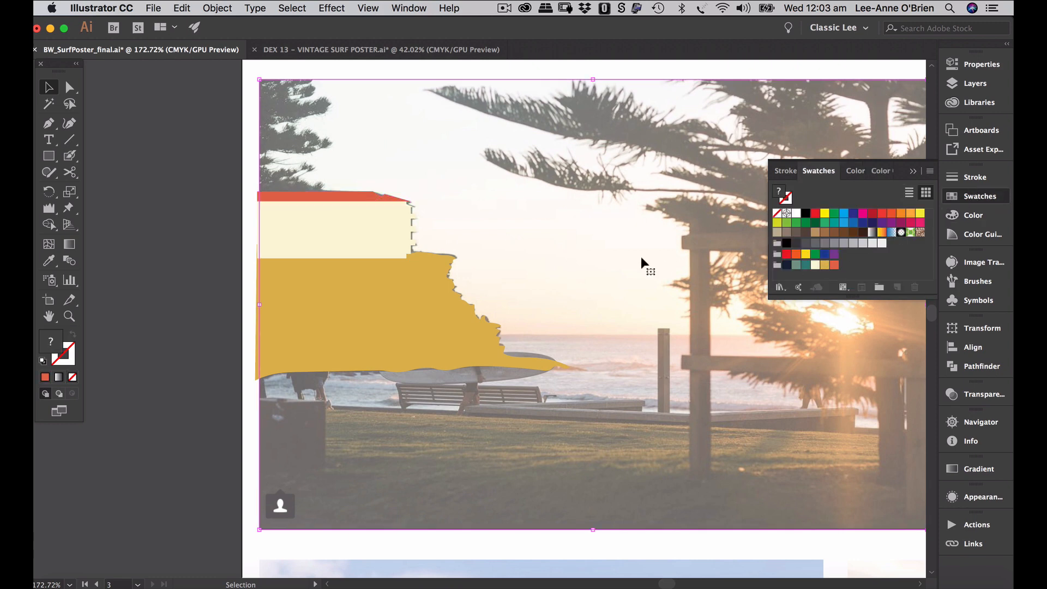
pyautogui.click(469, 322)
pyautogui.click(468, 344)
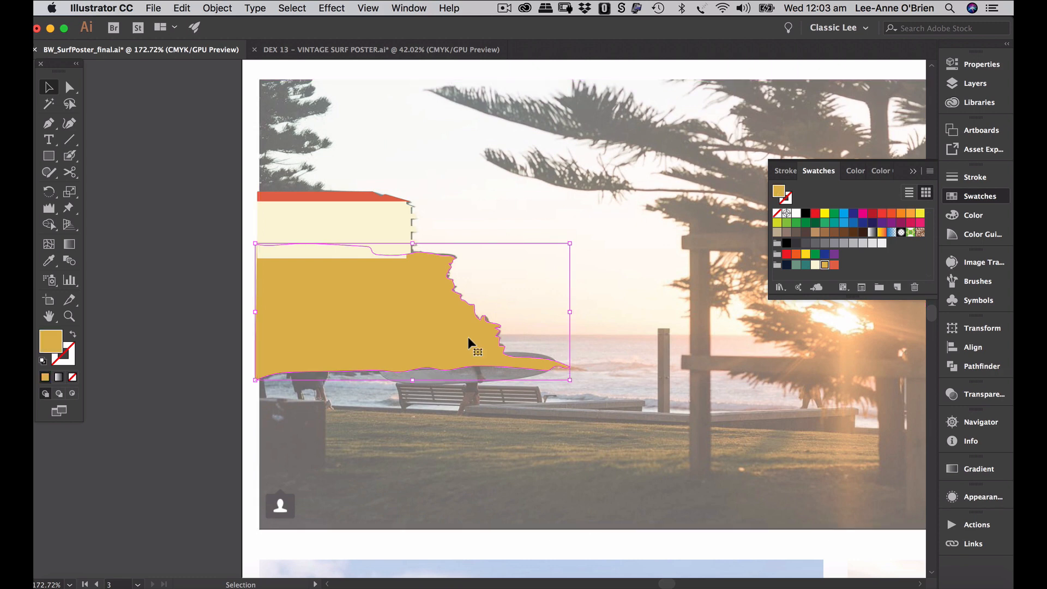
pyautogui.keyDown('shift'); pyautogui.click(400, 250); pyautogui.keyUp('shift')
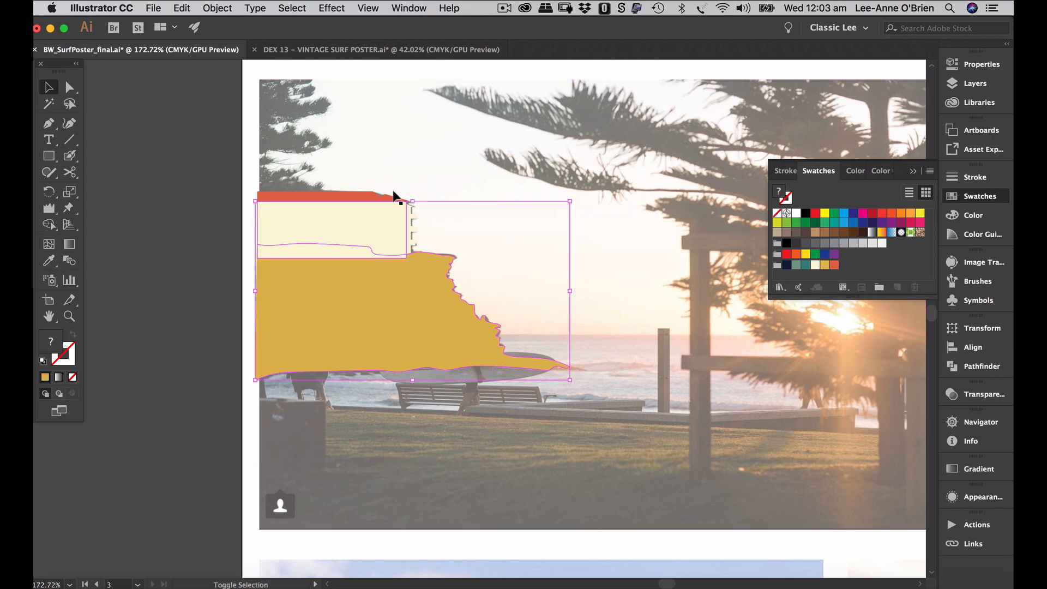
pyautogui.keyDown('shift'); pyautogui.click(339, 197); pyautogui.keyUp('shift')
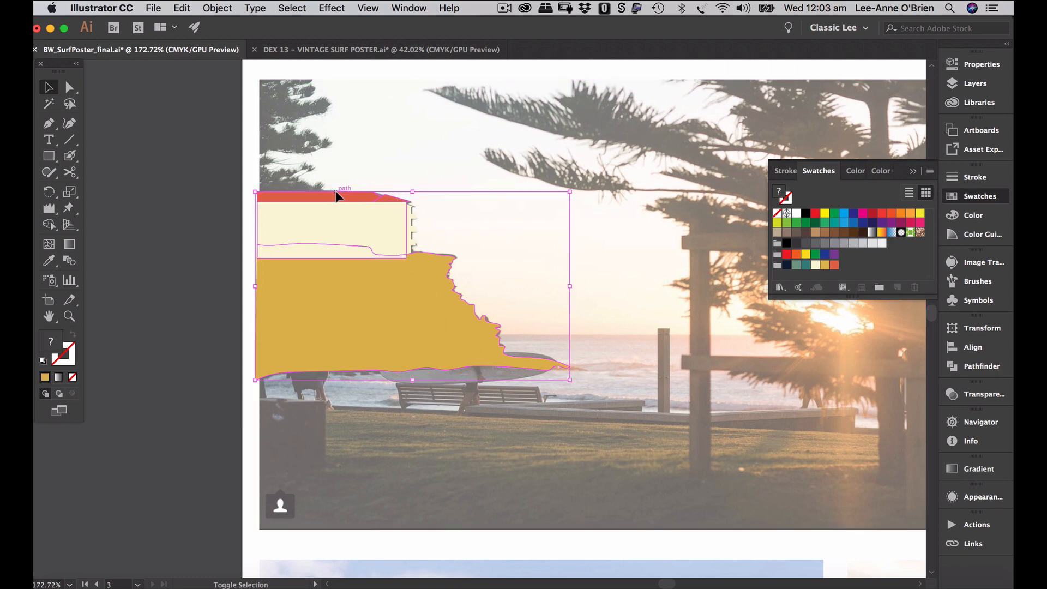
pyautogui.click(971, 83)
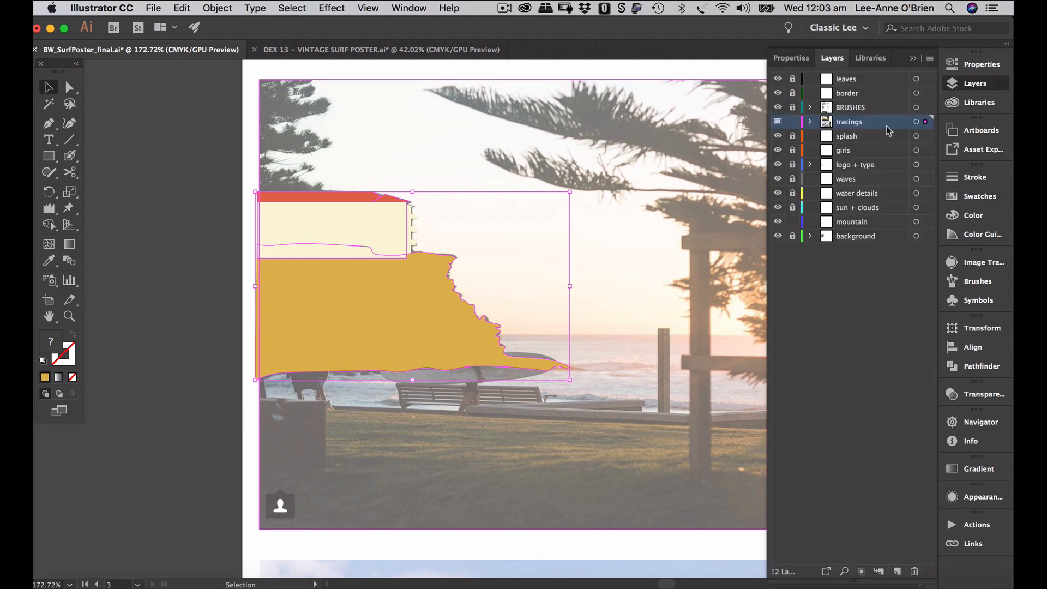
# - Paste the coloured shapes in place on the tracings layer, then cut them without the photo
pyautogui.press('super+x')
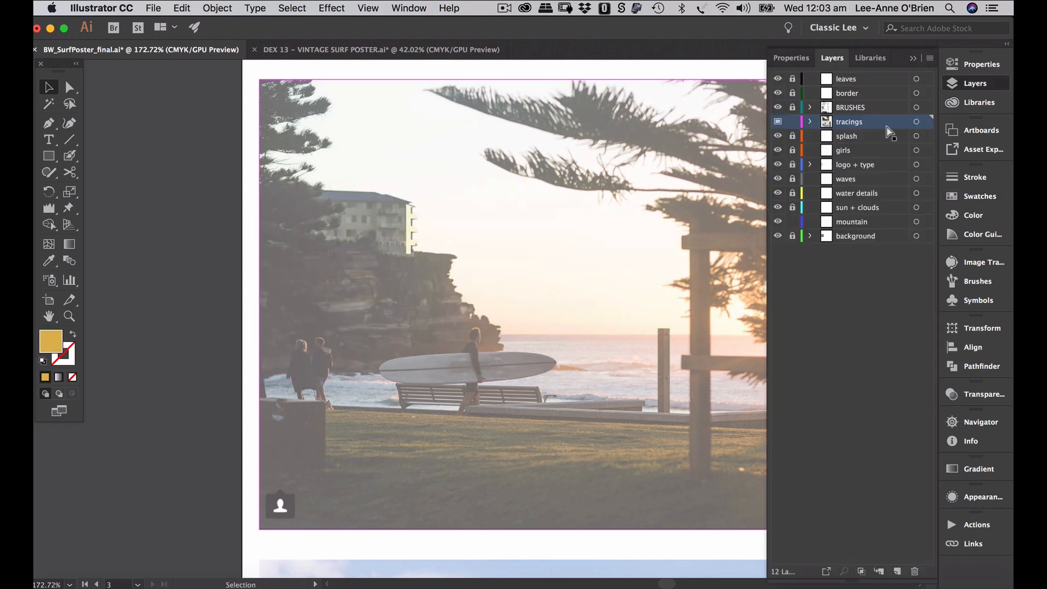
pyautogui.press('super+z')
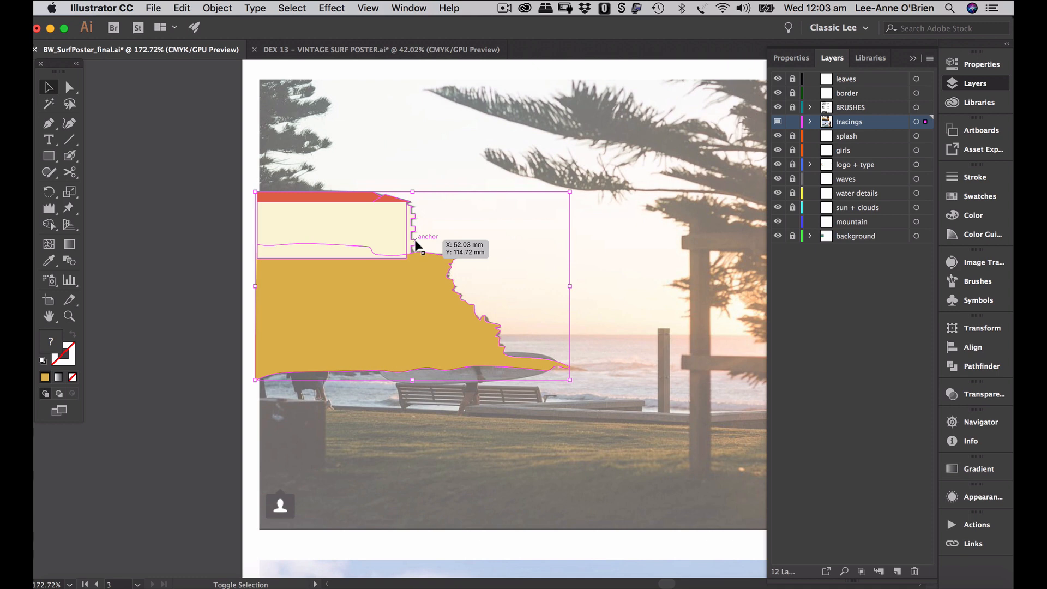
pyautogui.press('super+x')
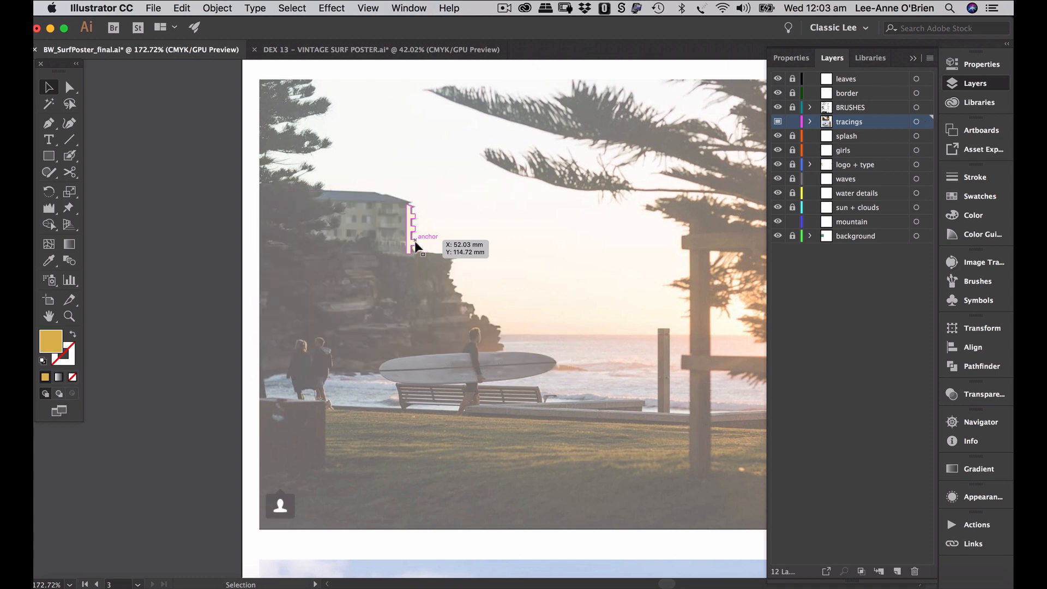
pyautogui.press('super+f')
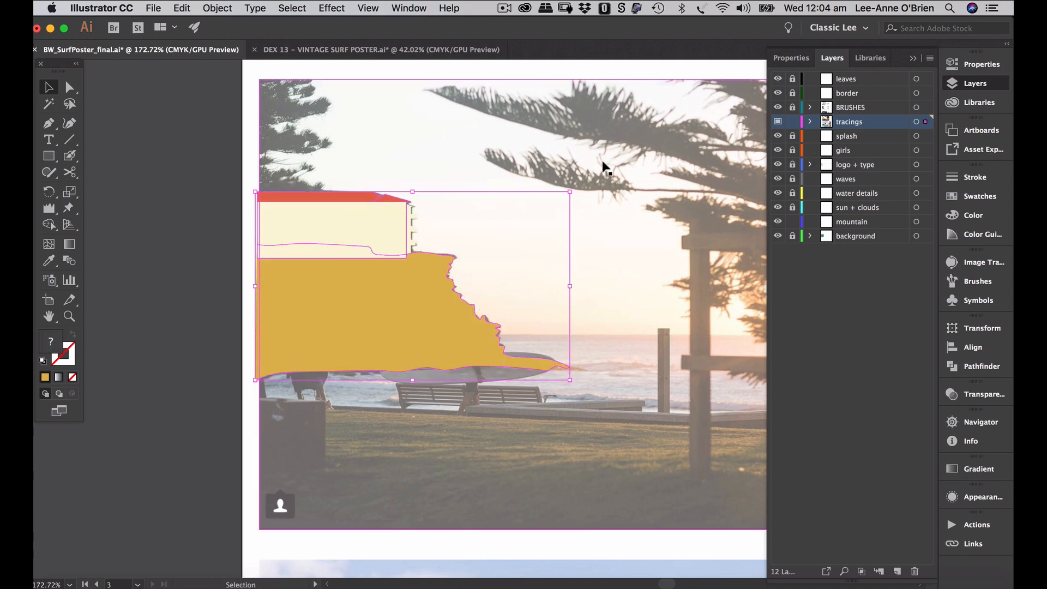
pyautogui.click(150, 231)
pyautogui.moveTo(244, 166); pyautogui.dragTo(522, 382)
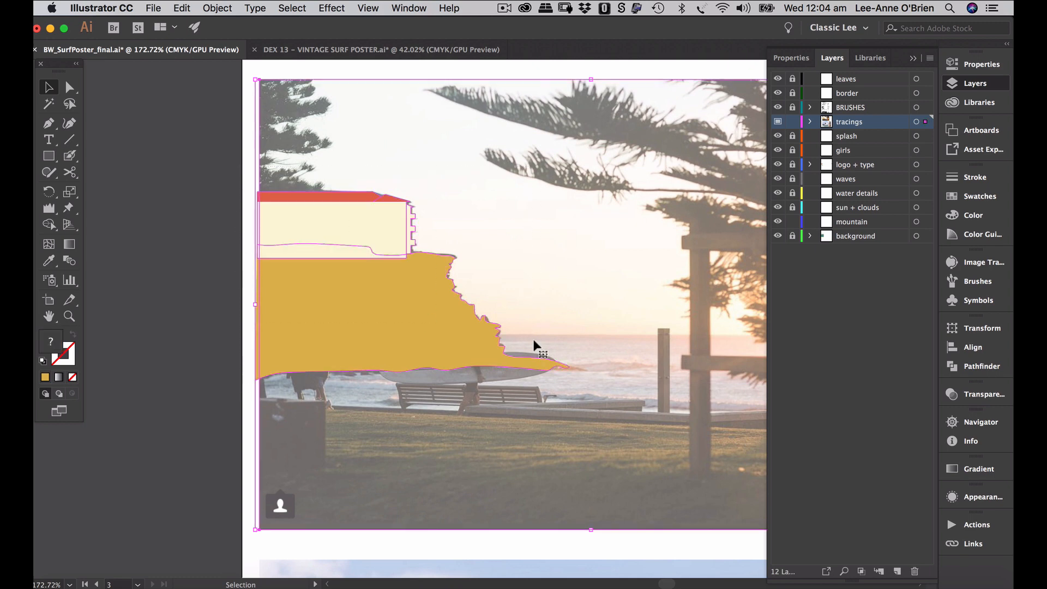
pyautogui.keyDown('shift'); pyautogui.click(501, 142); pyautogui.keyUp('shift')
pyautogui.press('a')
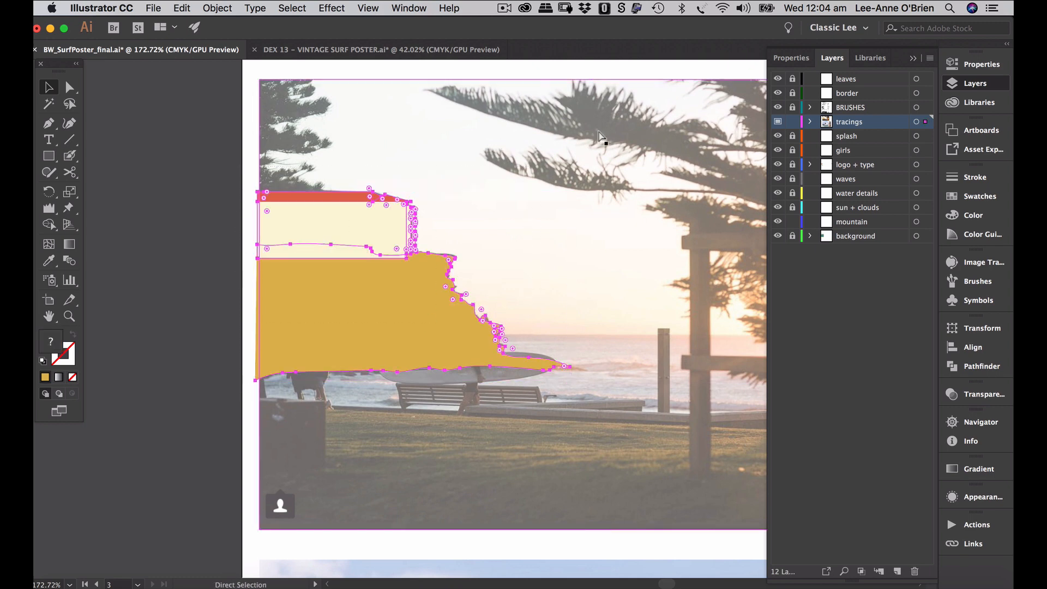
pyautogui.press('super+x')
# - Lock the tracings layer, target the mountain layer, and return to the Surf Open poster artboard
pyautogui.click(792, 123)
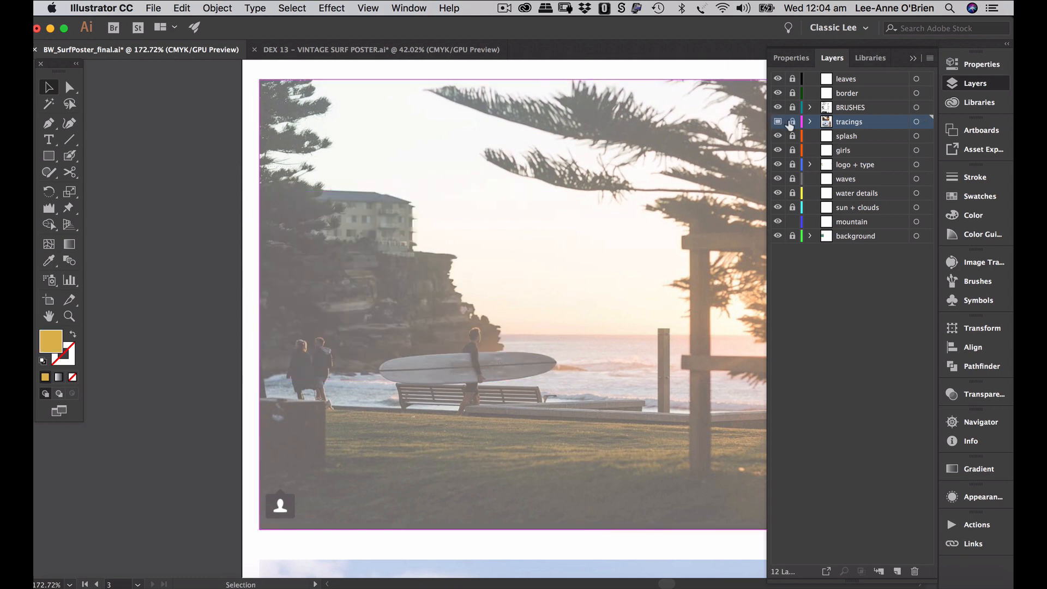
pyautogui.click(856, 221)
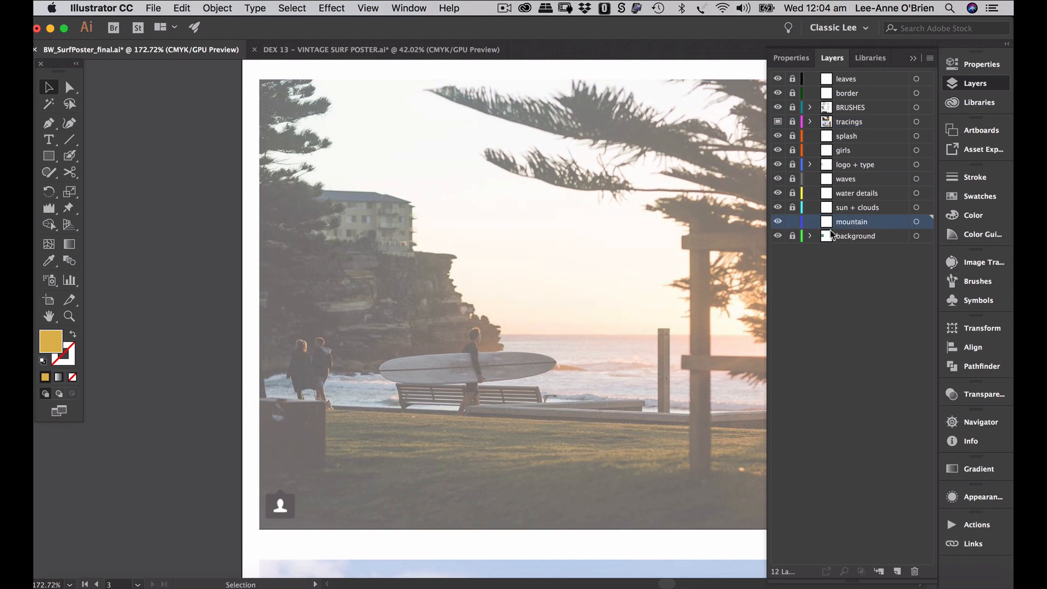
pyautogui.hscroll(-2, 454, 339)
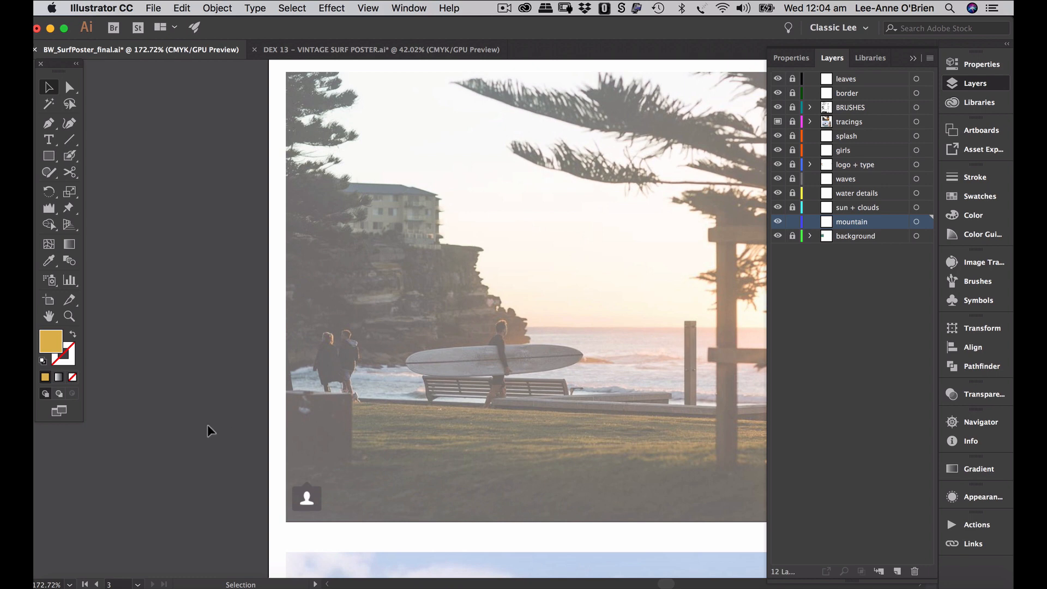
pyautogui.click(97, 584)
pyautogui.click(97, 585)
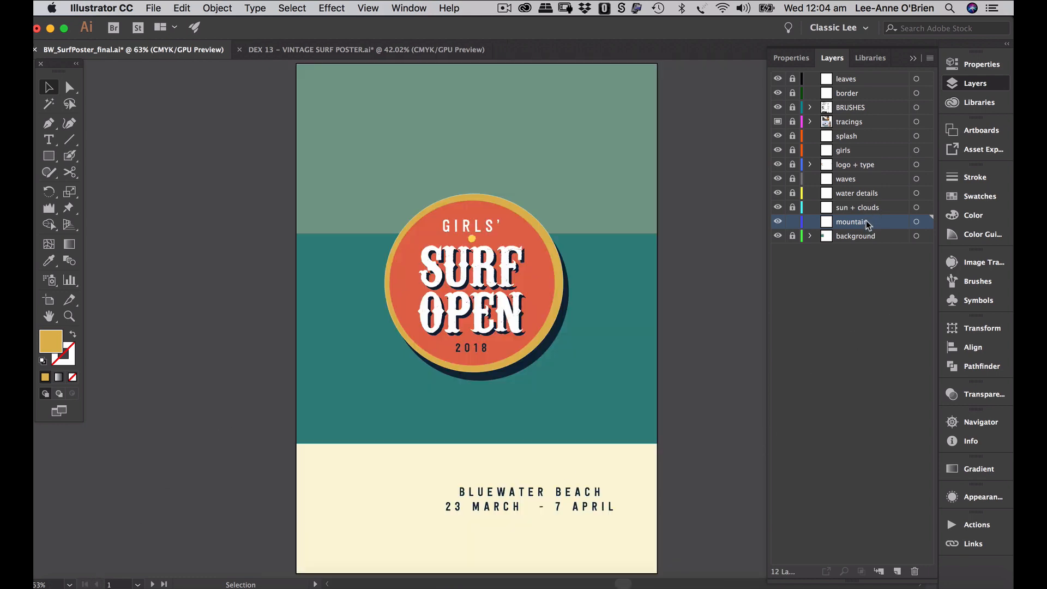
# - Paste the cliff artwork on the mountain layer, move it to the top left and enlarge it
pyautogui.press('super+v')
pyautogui.press('a')
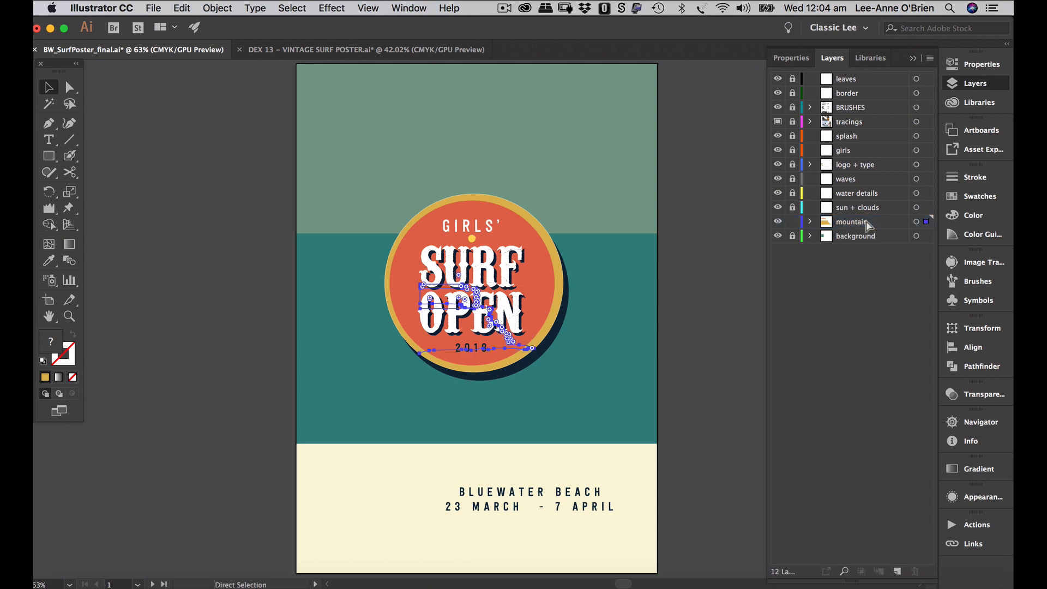
pyautogui.press('v')
pyautogui.moveTo(460, 331); pyautogui.dragTo(341, 213)
pyautogui.moveTo(410, 168); pyautogui.dragTo(457, 140)
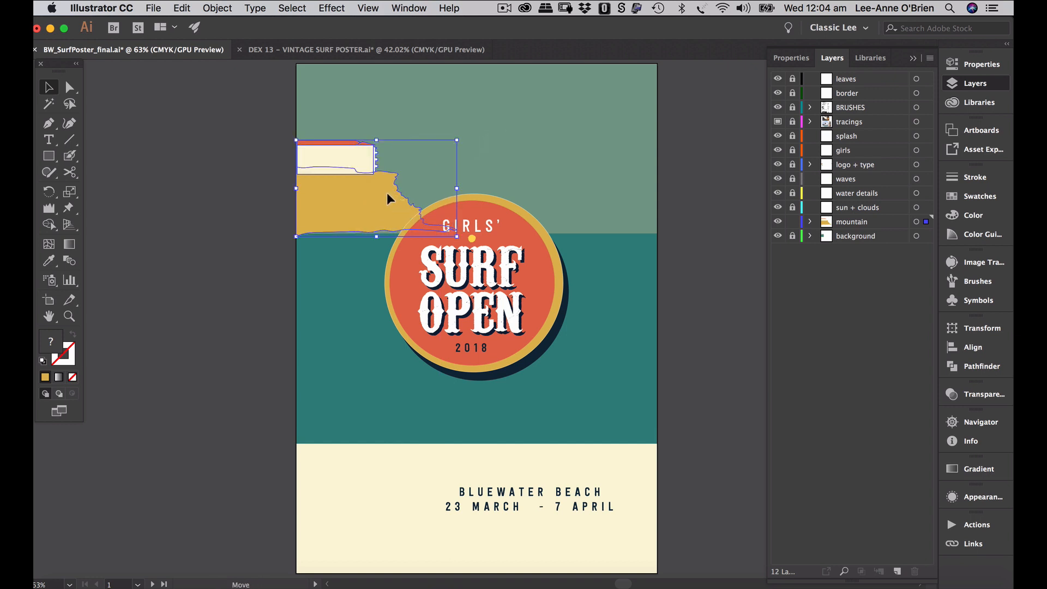
pyautogui.moveTo(388, 192); pyautogui.dragTo(384, 198)
# - Enlarge the cliff artwork slightly more, then unlock and activate the sun + clouds layer
pyautogui.click(706, 214)
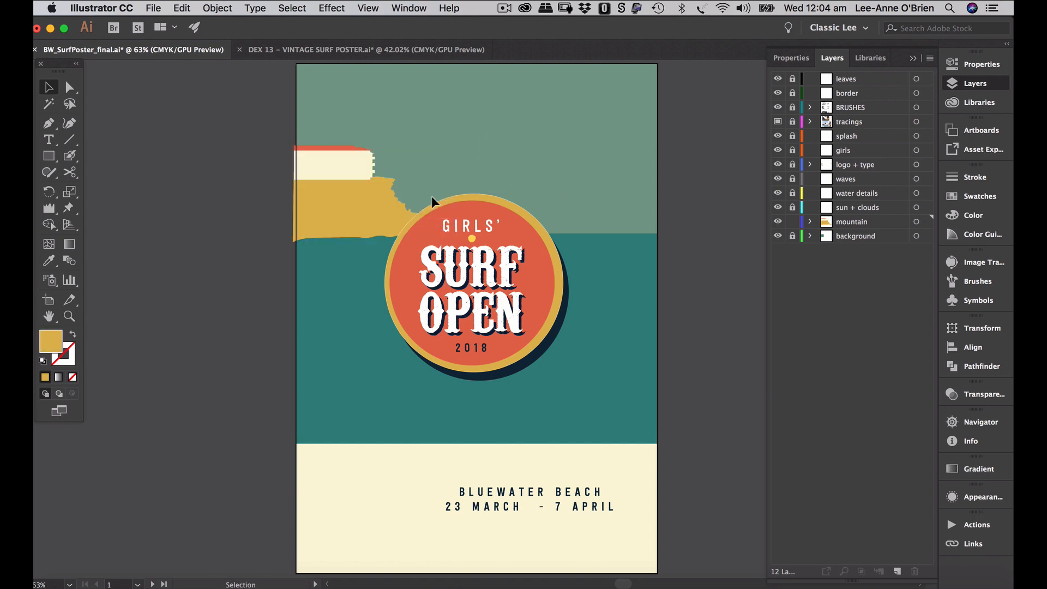
pyautogui.click(368, 210)
pyautogui.moveTo(452, 145); pyautogui.dragTo(465, 138)
pyautogui.click(703, 162)
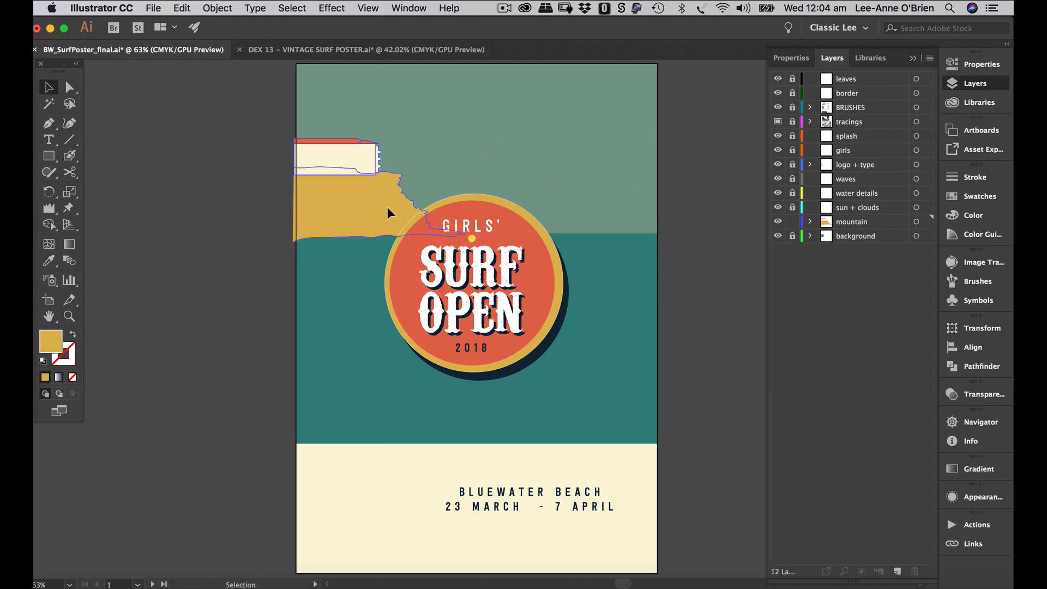
pyautogui.click(388, 207)
pyautogui.click(676, 285)
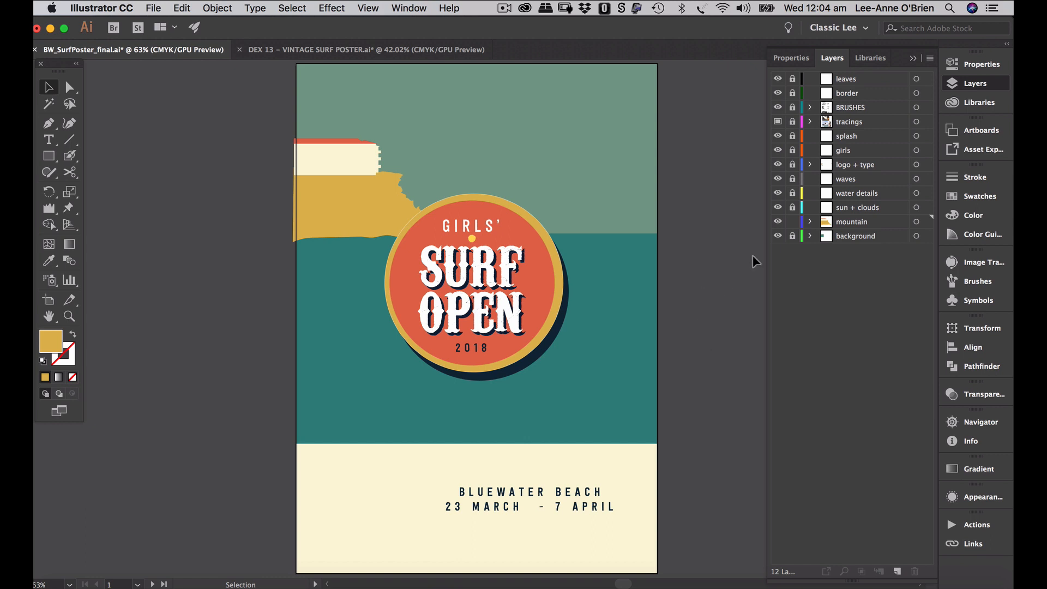
pyautogui.click(792, 208)
pyautogui.click(859, 207)
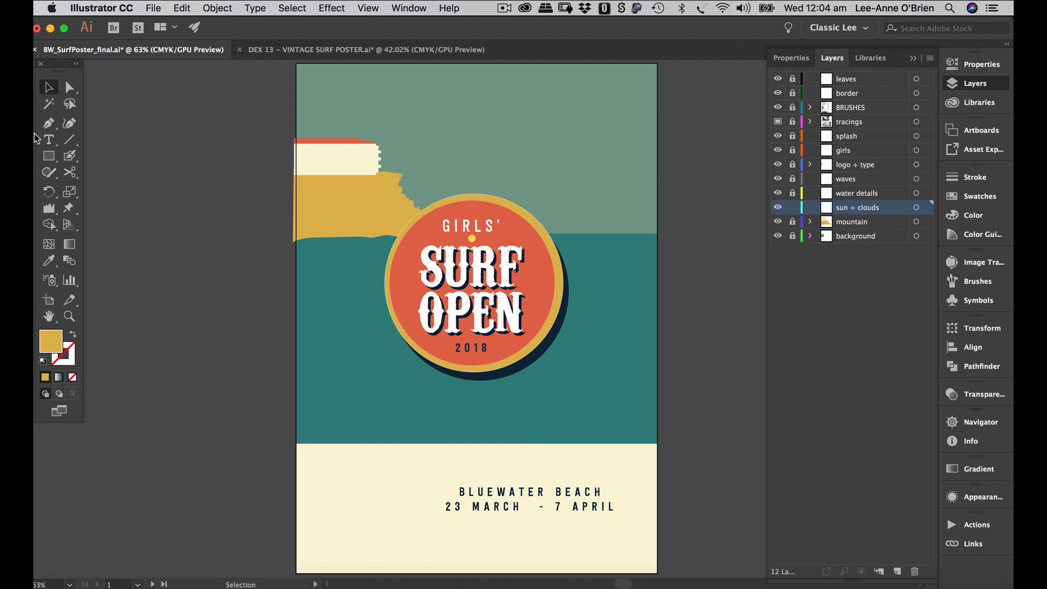
# - Draw a gold sun circle with the Ellipse tool in the upper-right sky
pyautogui.moveTo(48, 156); pyautogui.dragTo(104, 187)
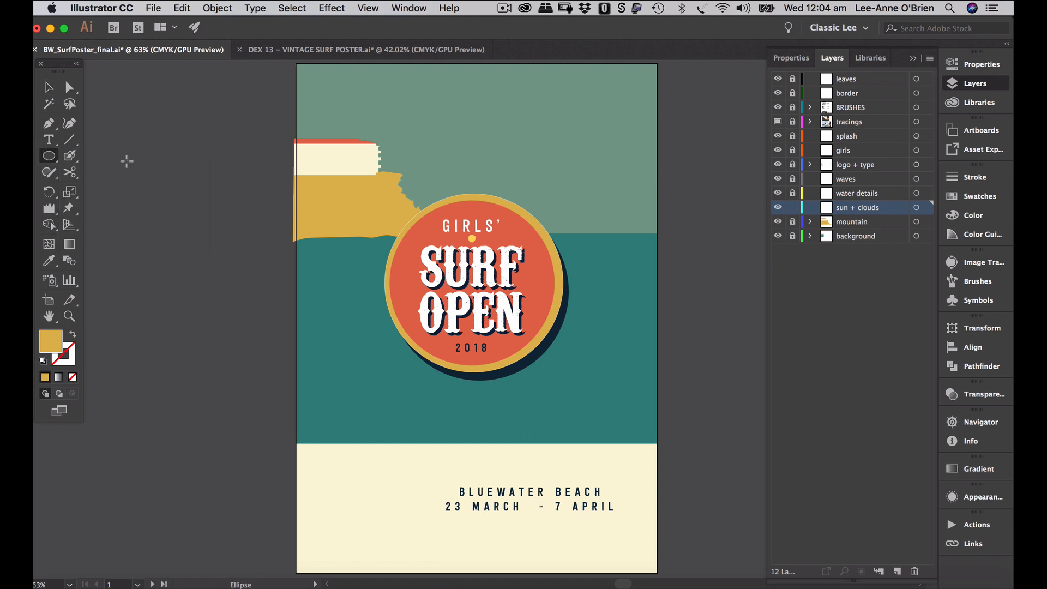
pyautogui.moveTo(536, 152); pyautogui.dragTo(597, 115)
pyautogui.click(625, 222)
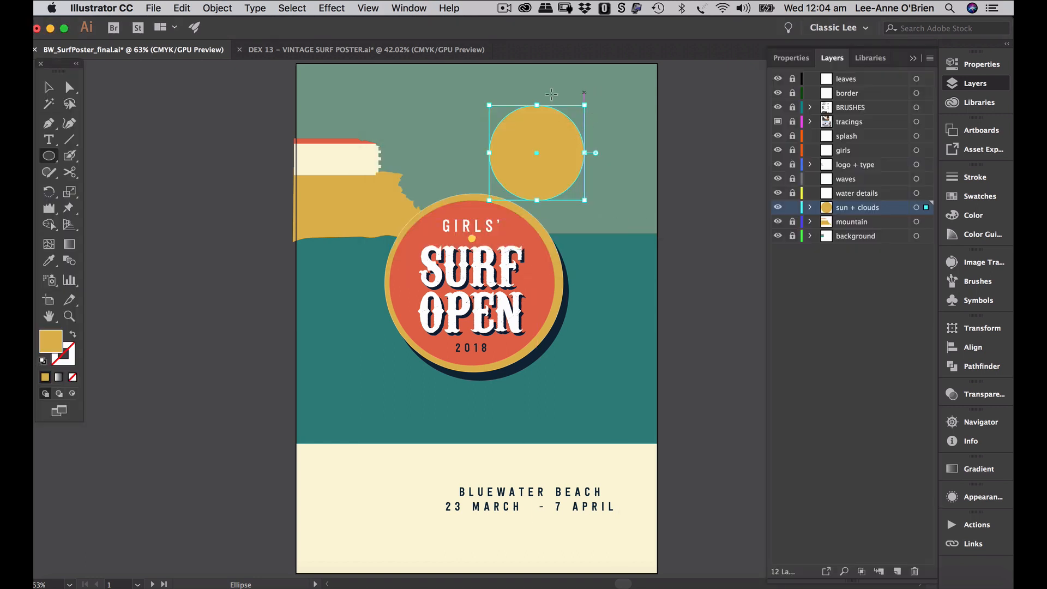
pyautogui.click(48, 87)
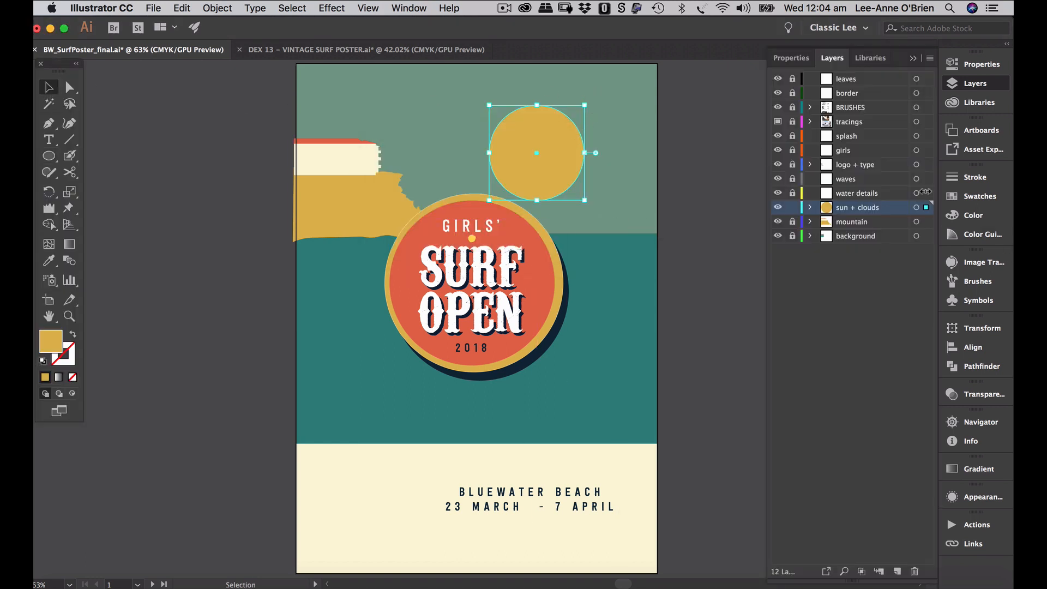
pyautogui.moveTo(544, 149); pyautogui.dragTo(559, 138)
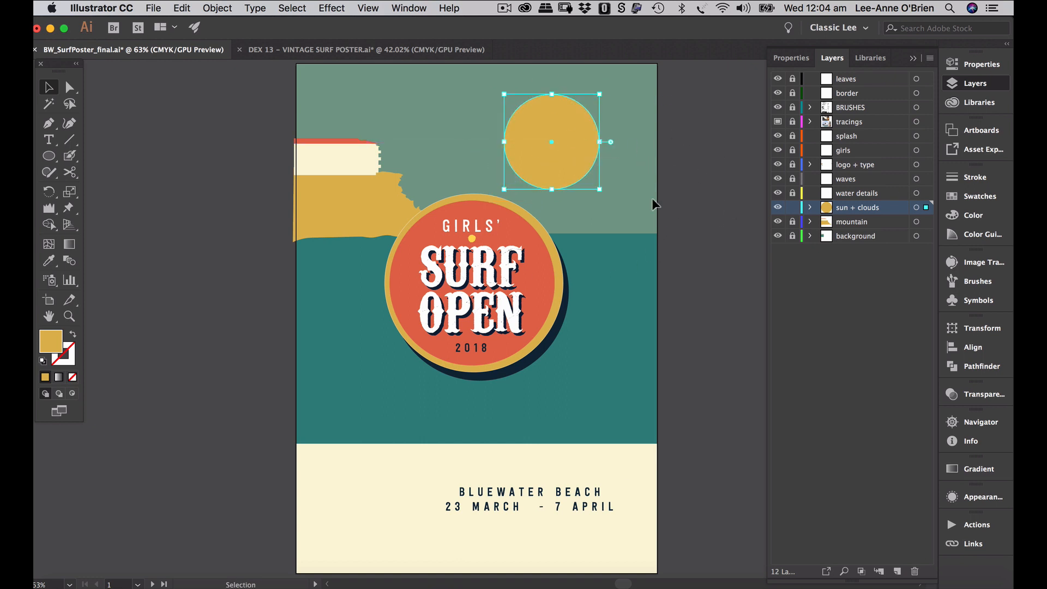
# - Compare against the DEX 13 reference poster and nudge the sun slightly right
pyautogui.click(332, 51)
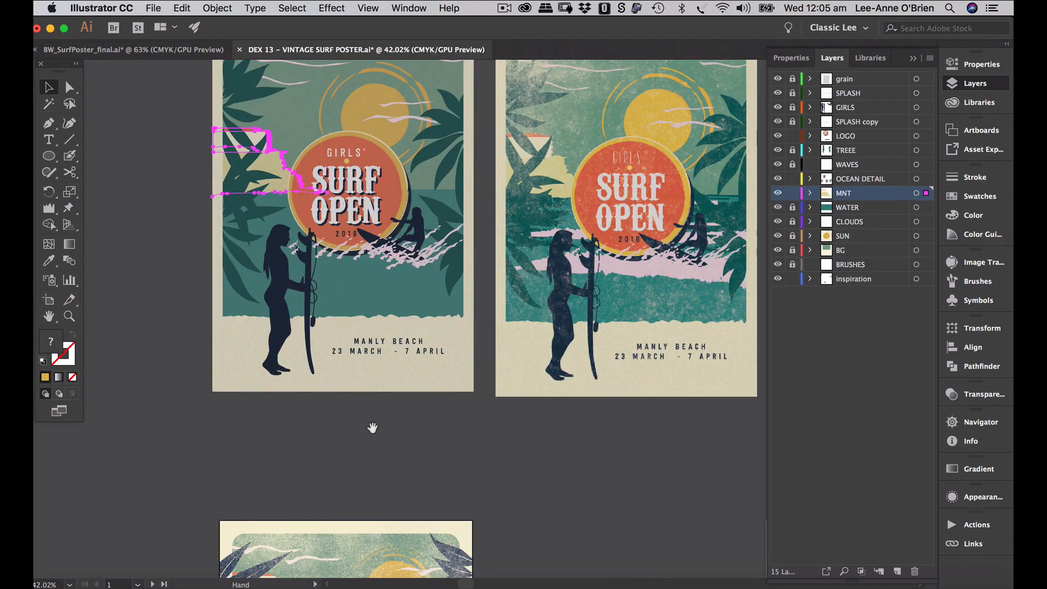
pyautogui.scroll(-5, 371, 427)
pyautogui.scroll(-3, 387, 389)
pyautogui.scroll(6, 426, 169)
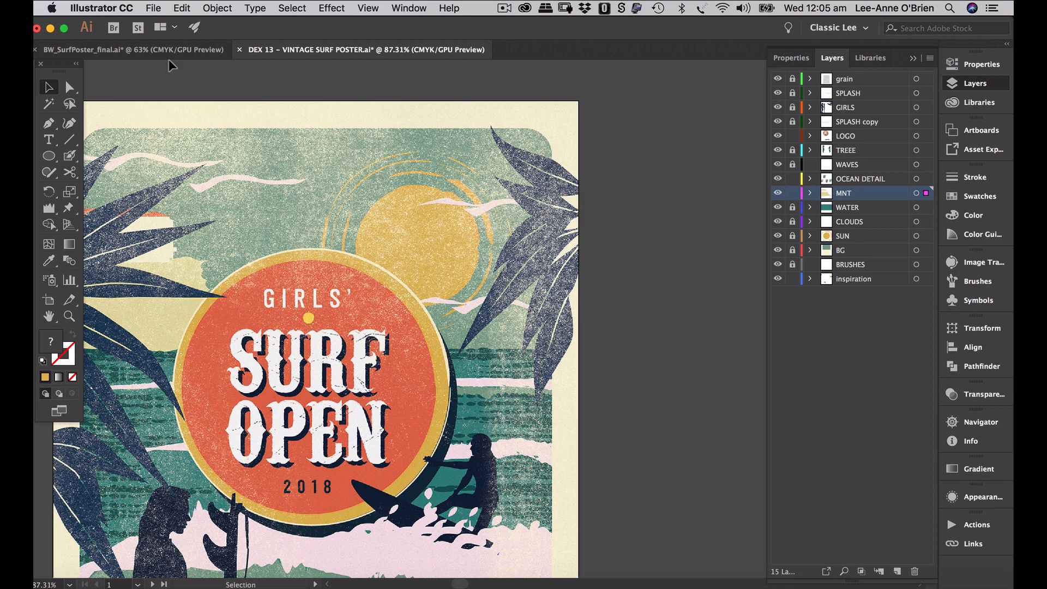
pyautogui.click(163, 54)
pyautogui.click(685, 195)
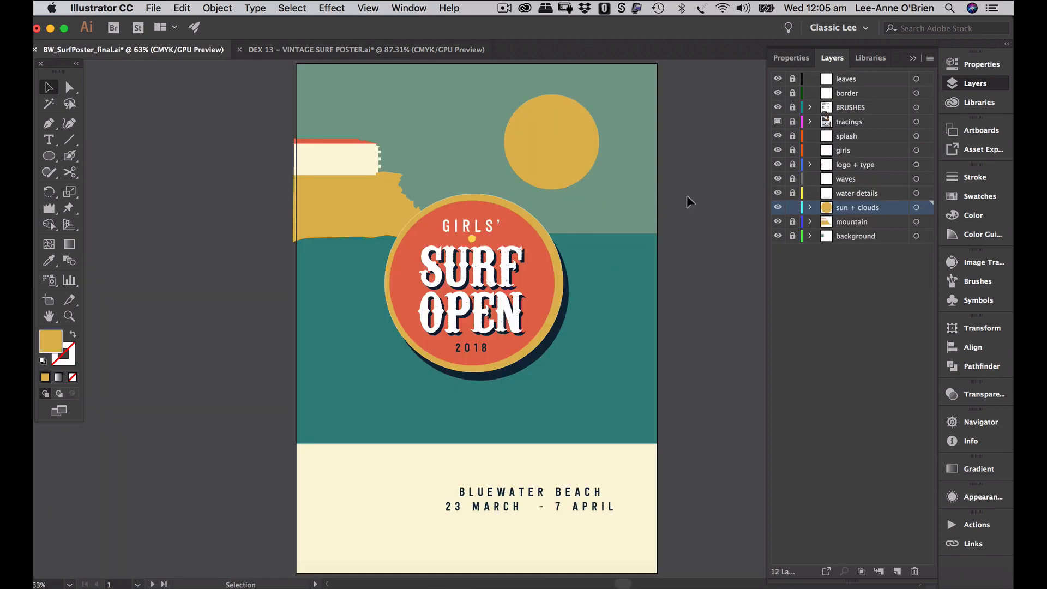
pyautogui.scroll(2, 644, 203)
pyautogui.moveTo(570, 263); pyautogui.dragTo(582, 266)
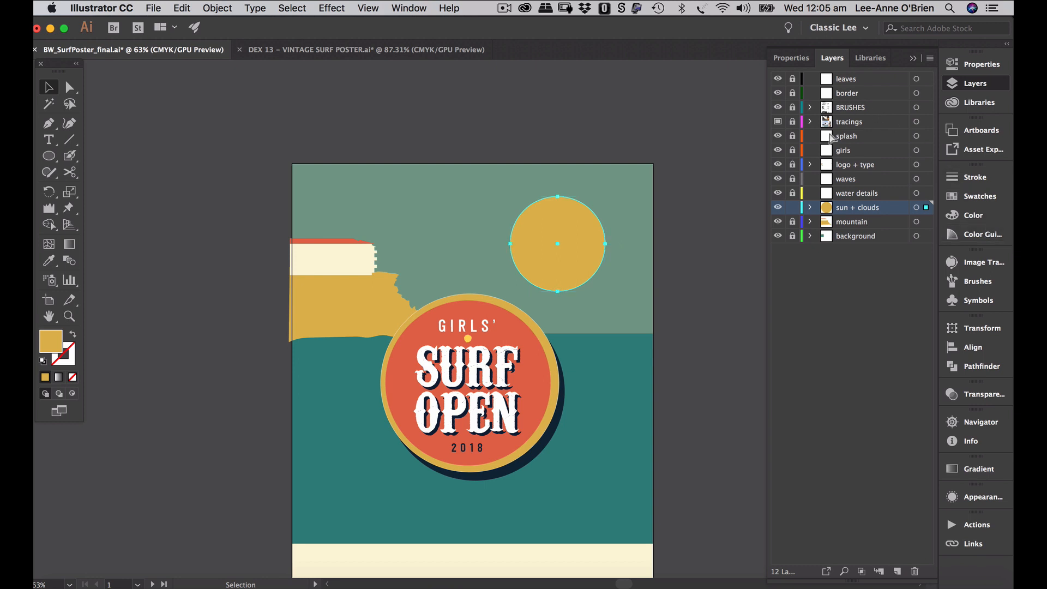
# - On the brushes artboard, draw a short line beneath the SUN samples with black stroke and no fill
pyautogui.press('alt+super+0')
pyautogui.moveTo(629, 283); pyautogui.dragTo(309, 300)
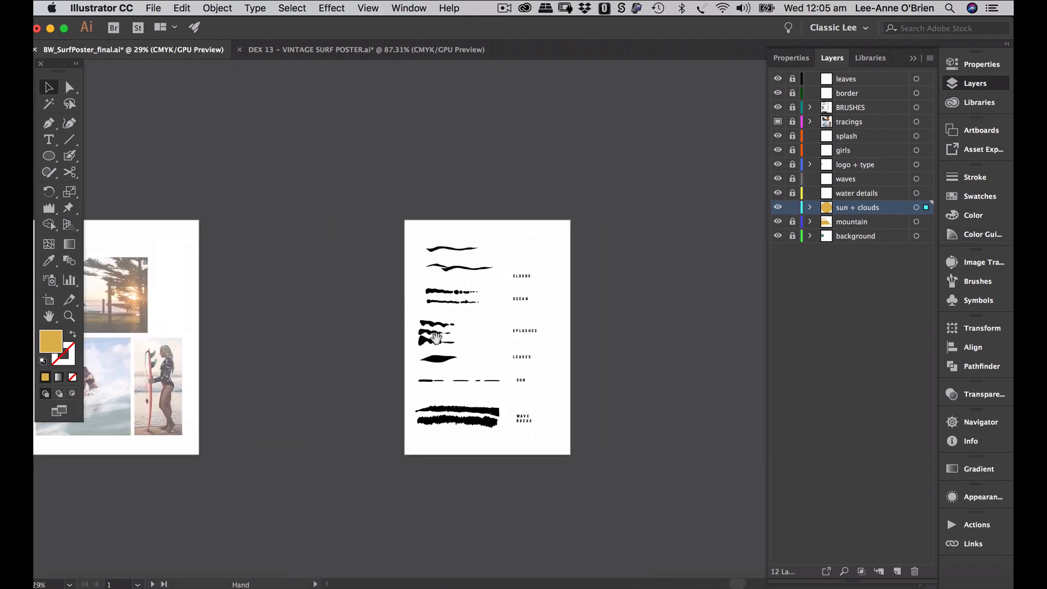
pyautogui.moveTo(424, 351); pyautogui.dragTo(549, 277)
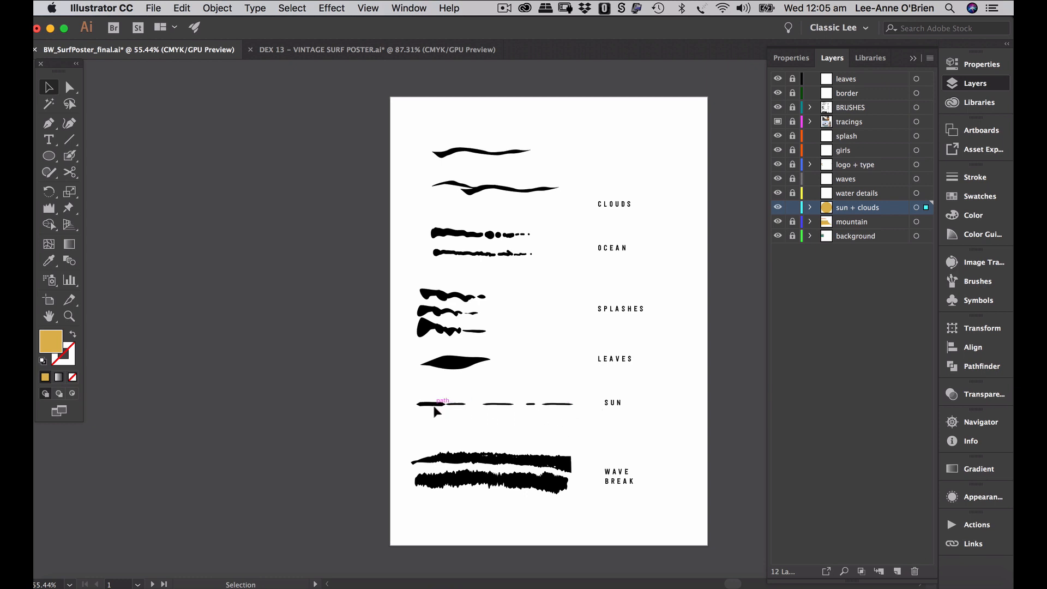
pyautogui.click(447, 406)
pyautogui.moveTo(447, 411); pyautogui.dragTo(525, 387)
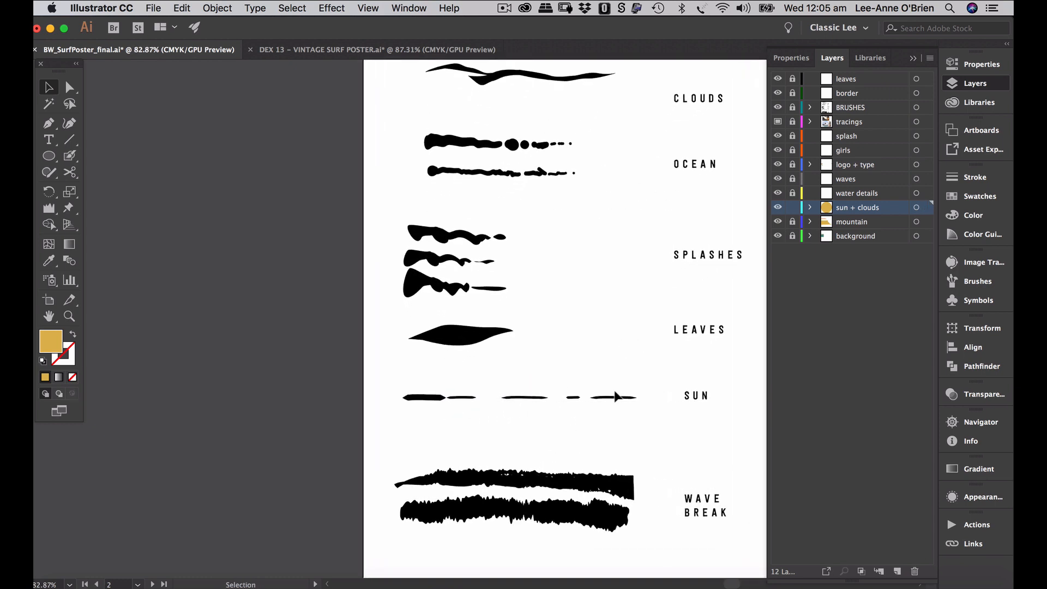
pyautogui.click(69, 139)
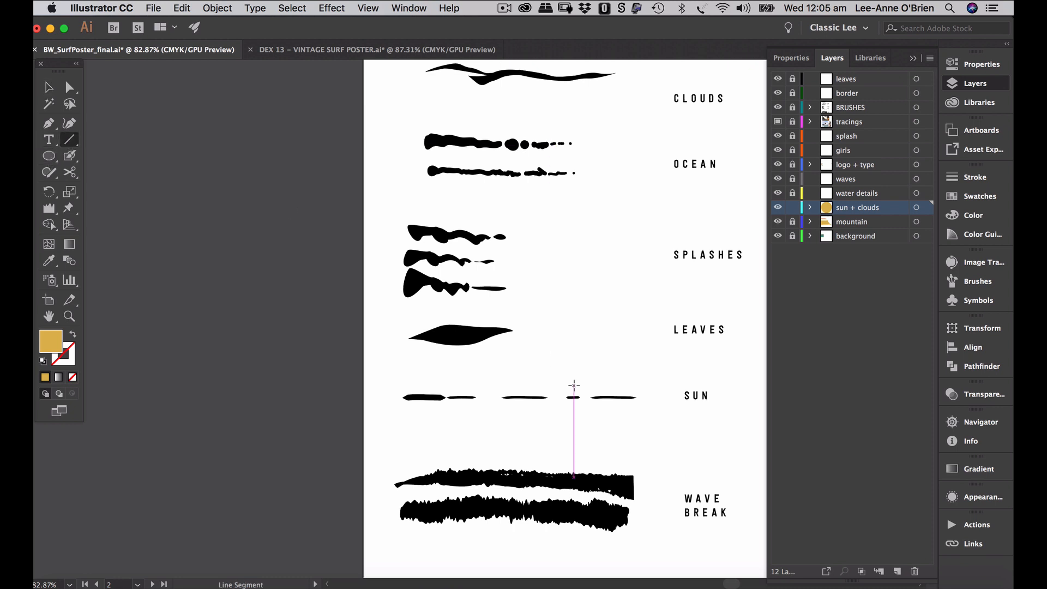
pyautogui.moveTo(408, 424); pyautogui.dragTo(446, 424)
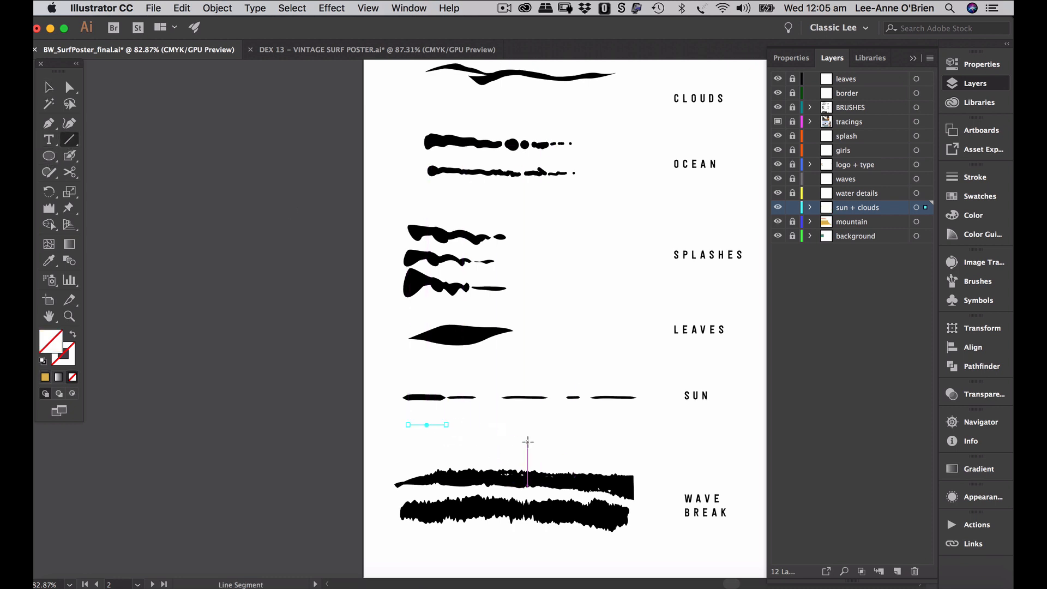
pyautogui.click(43, 361)
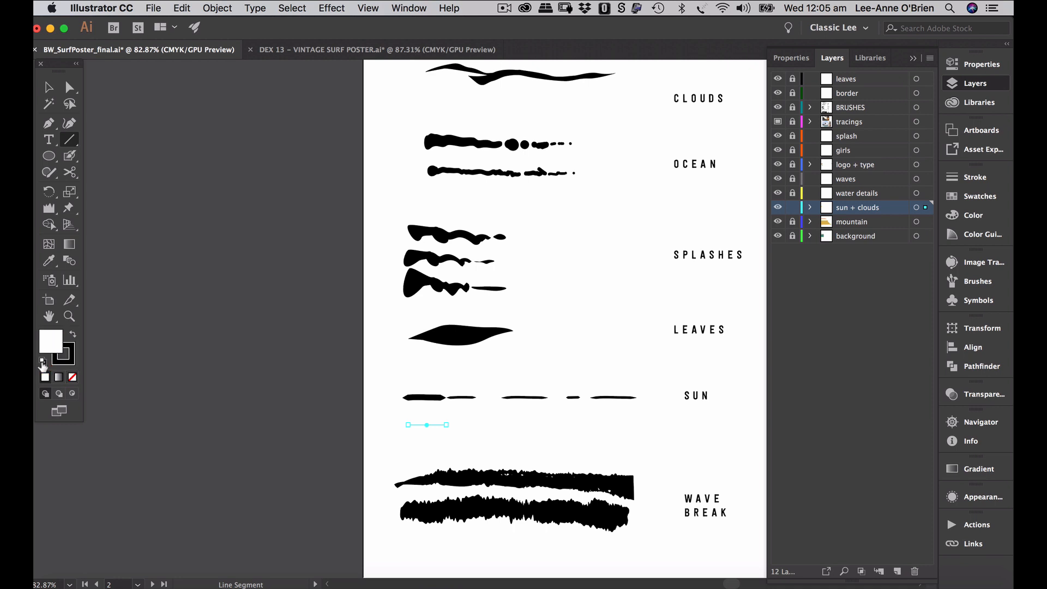
pyautogui.click(72, 376)
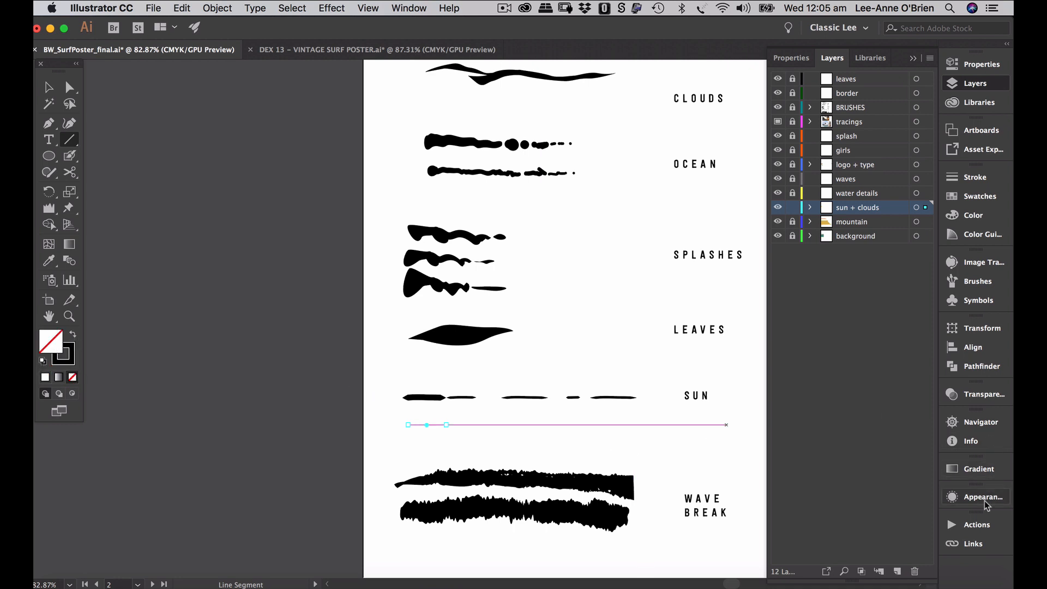
# - Give the line a 4 pt stroke with Width Profile 3
pyautogui.click(970, 177)
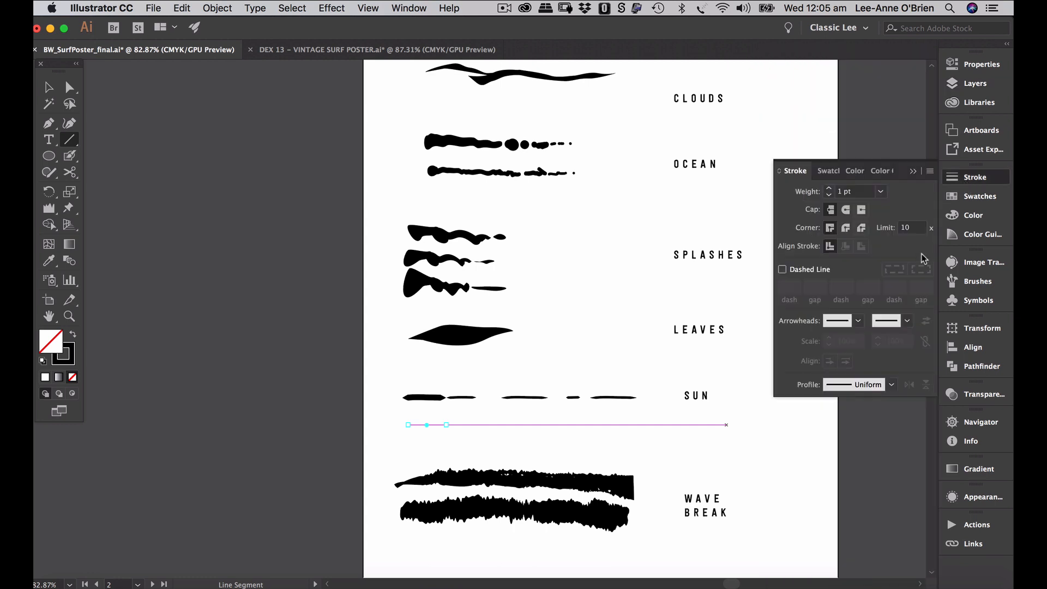
pyautogui.click(829, 188)
pyautogui.click(829, 189)
pyautogui.click(830, 189)
pyautogui.click(891, 384)
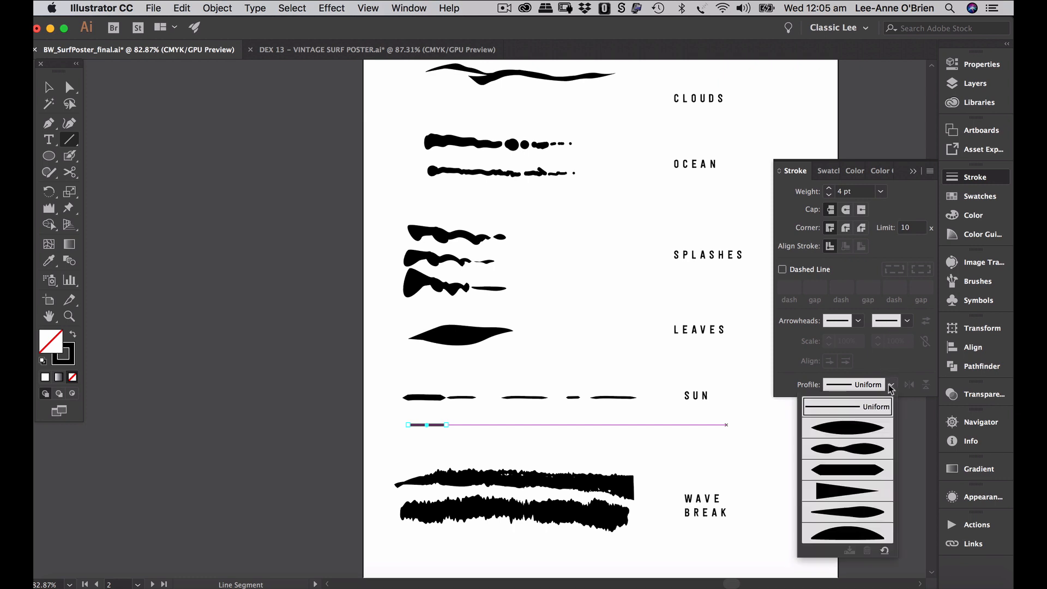
pyautogui.click(875, 467)
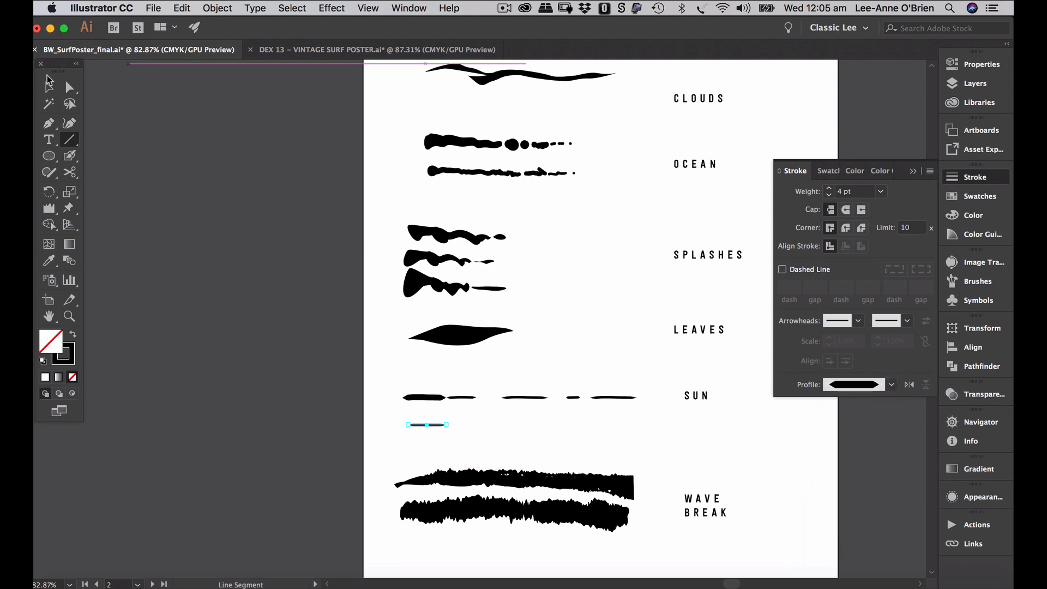
# - Place two copies of the tapered line to the right, thinned to 2 pt
pyautogui.click(49, 86)
pyautogui.click(200, 225)
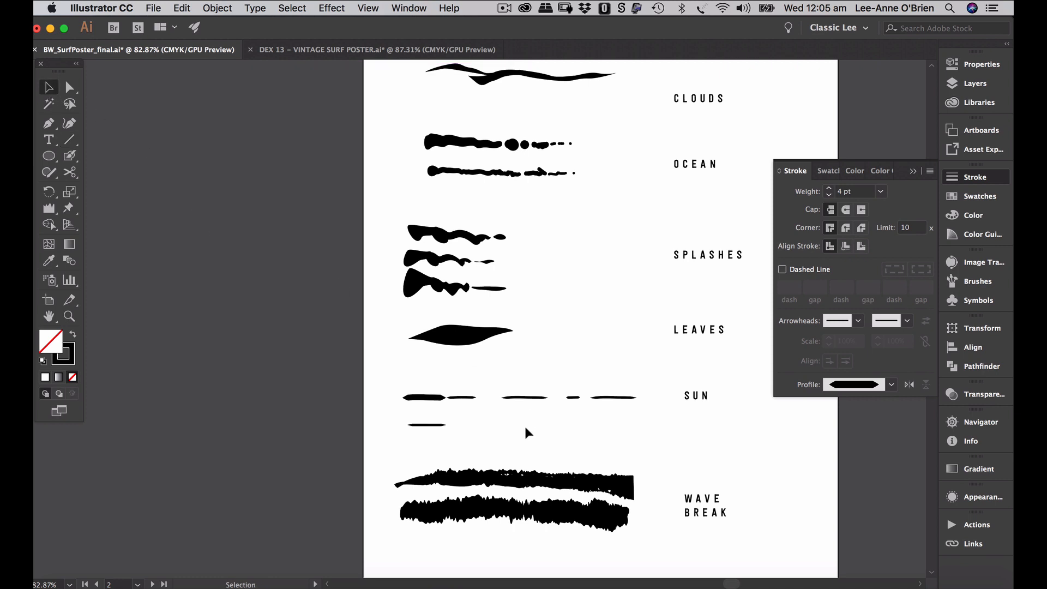
pyautogui.click(437, 425)
pyautogui.moveTo(436, 424); pyautogui.dragTo(504, 425)
pyautogui.click(828, 195)
pyautogui.click(827, 196)
pyautogui.click(555, 427)
pyautogui.moveTo(492, 425); pyautogui.dragTo(553, 426)
# - Apply Roughen to the last dash: size 2%, detail 5/in, Smooth points
pyautogui.click(329, 8)
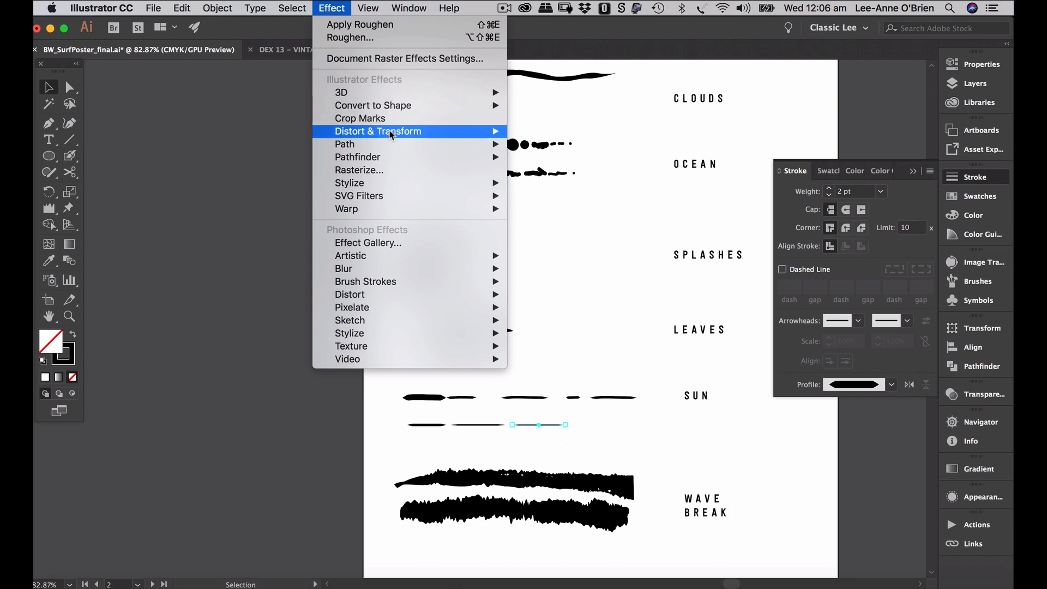
pyautogui.moveTo(391, 136)
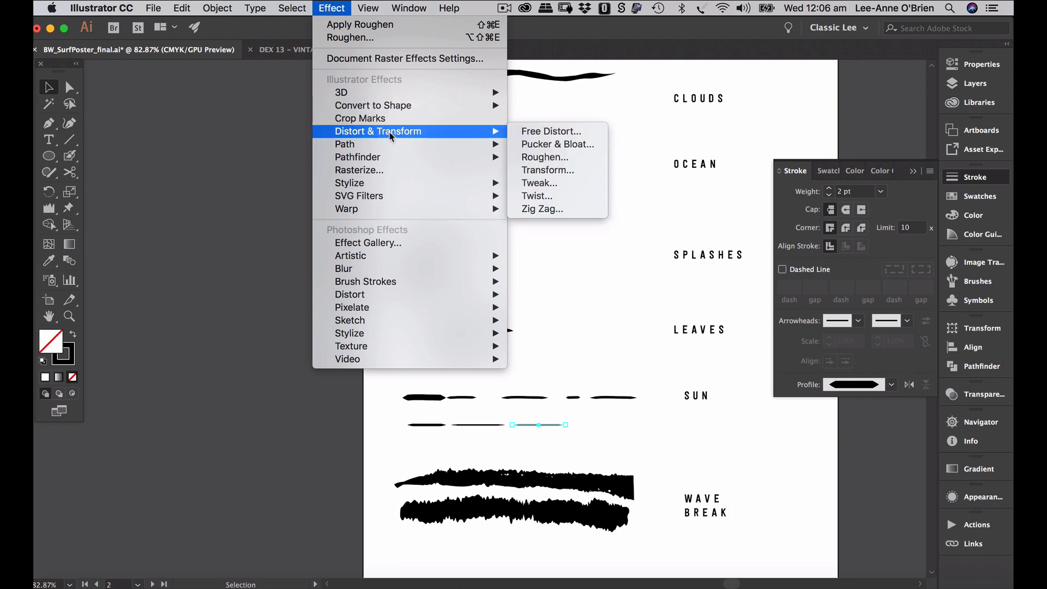
pyautogui.click(545, 157)
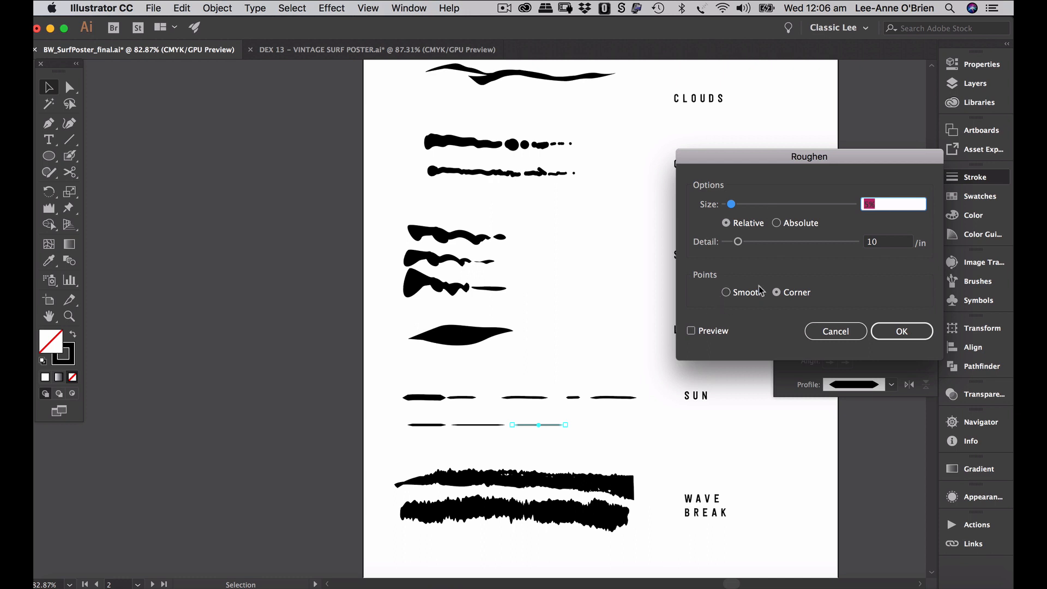
pyautogui.moveTo(732, 206); pyautogui.dragTo(729, 206)
pyautogui.click(728, 293)
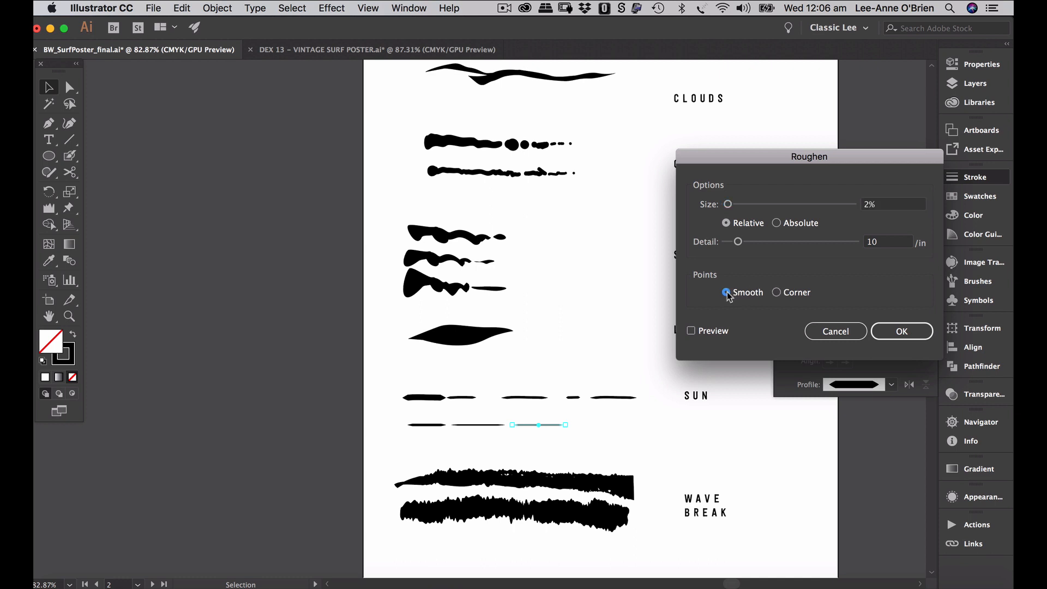
pyautogui.click(691, 331)
pyautogui.click(739, 243)
pyautogui.moveTo(739, 244); pyautogui.dragTo(732, 245)
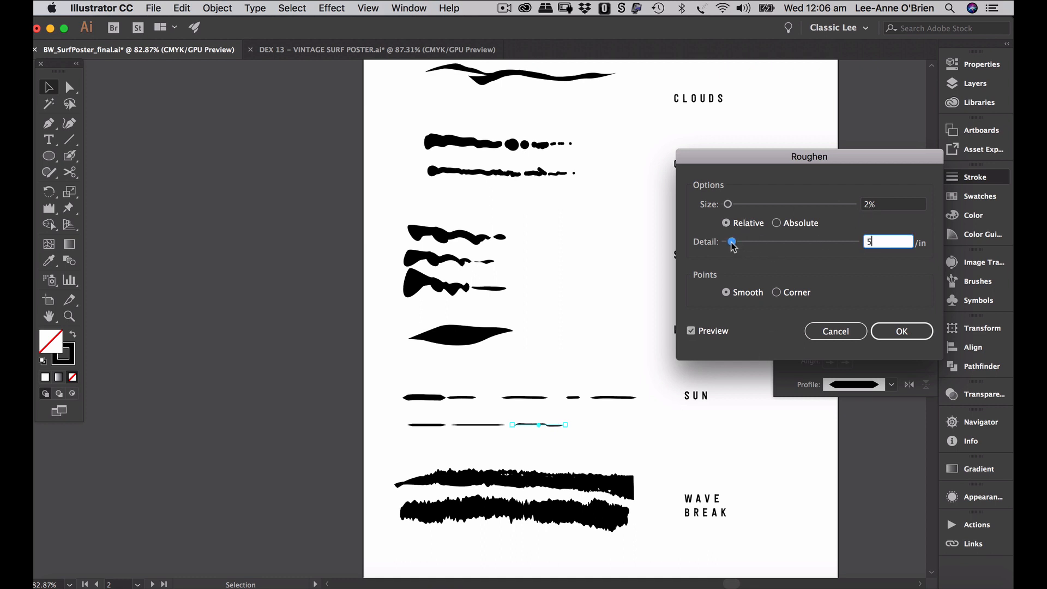
pyautogui.click(902, 331)
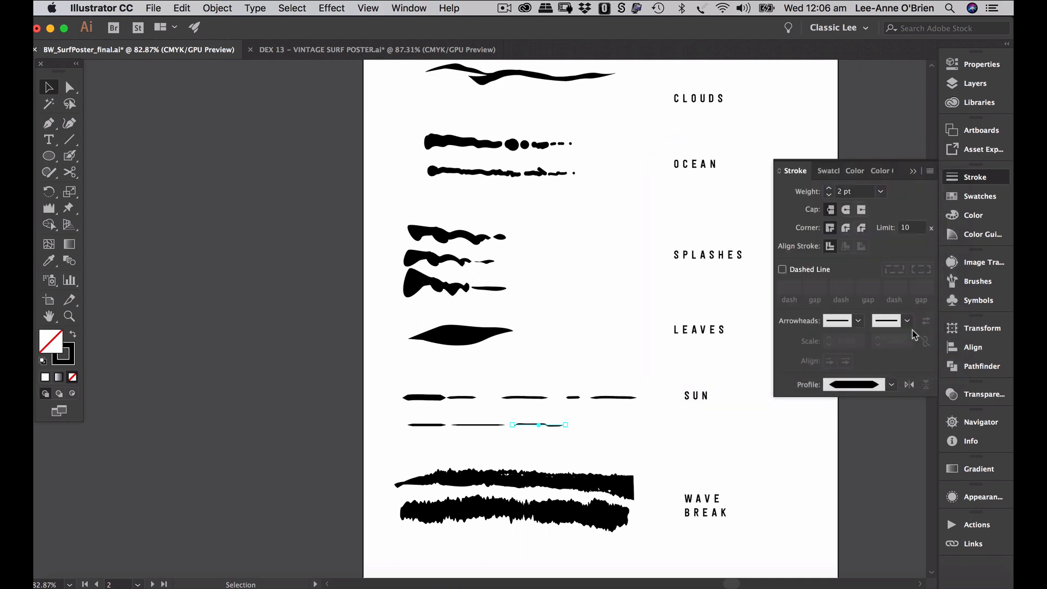
# - Add another dash, then drag the whole dash row into the Brushes panel as a new brush
pyautogui.click(409, 409)
pyautogui.moveTo(556, 424)
pyautogui.mouseDown()
pyautogui.moveTo(623, 423)
pyautogui.moveTo(600, 424)
pyautogui.mouseUp()
pyautogui.click(628, 436)
pyautogui.moveTo(632, 440); pyautogui.dragTo(396, 417)
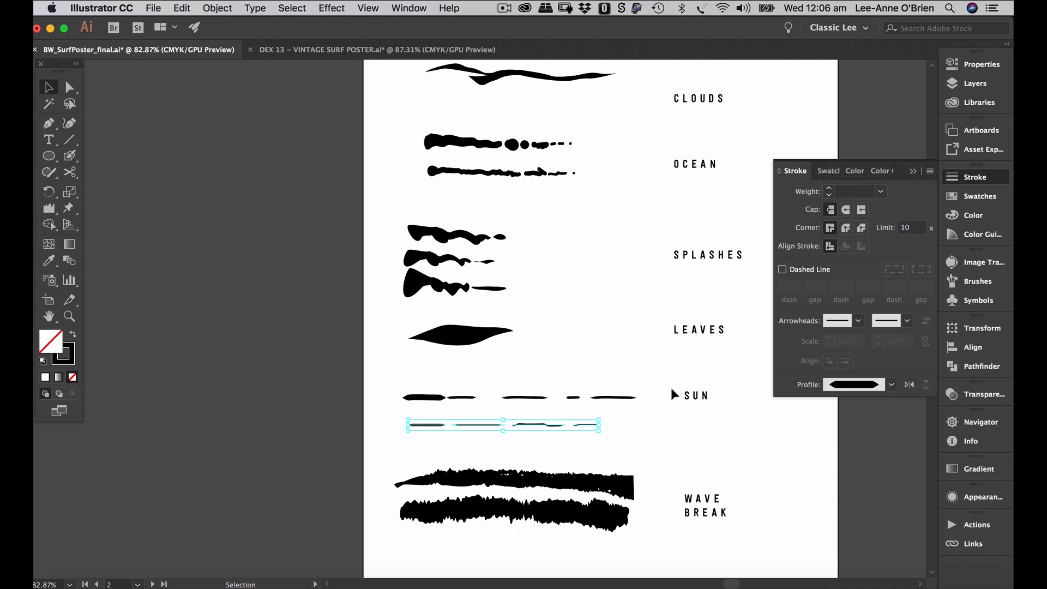
pyautogui.click(915, 171)
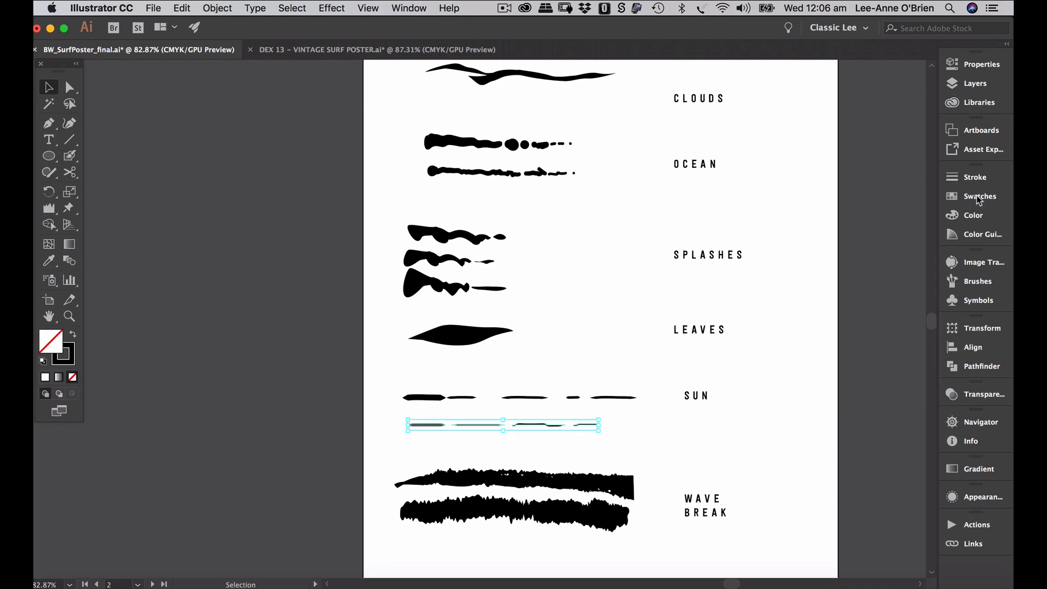
pyautogui.click(986, 283)
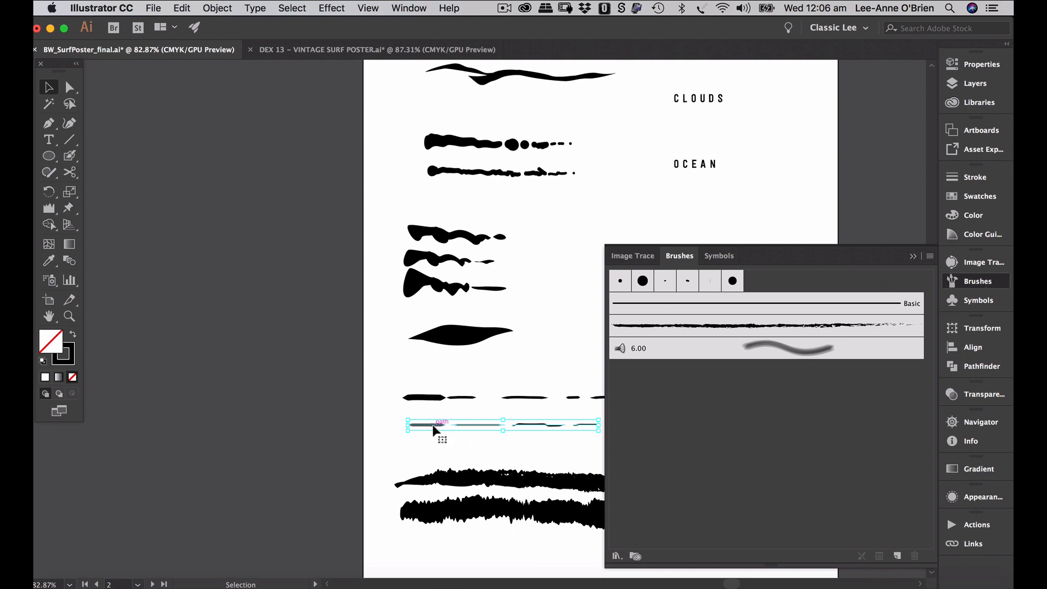
pyautogui.moveTo(433, 426); pyautogui.dragTo(658, 413)
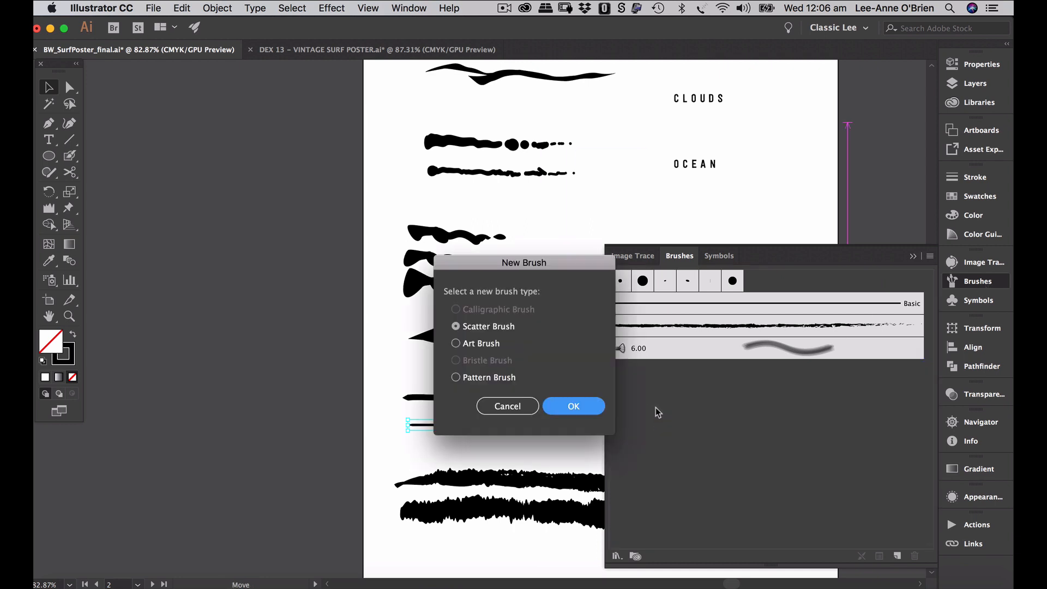
# - Make it an Art Brush with pressure width 50%–150% and Hue Shift colorization
pyautogui.click(456, 344)
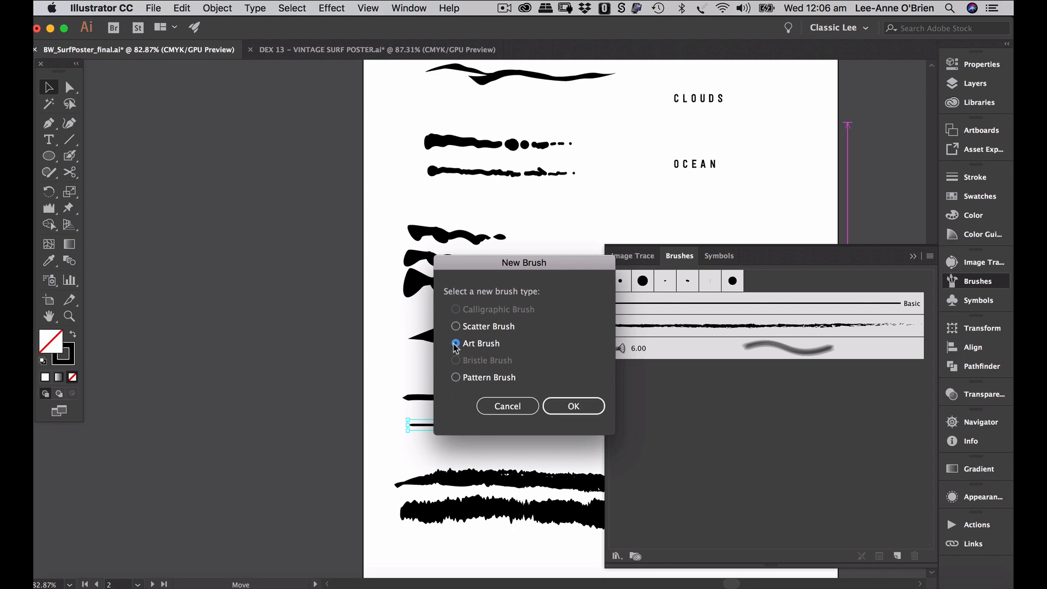
pyautogui.click(571, 407)
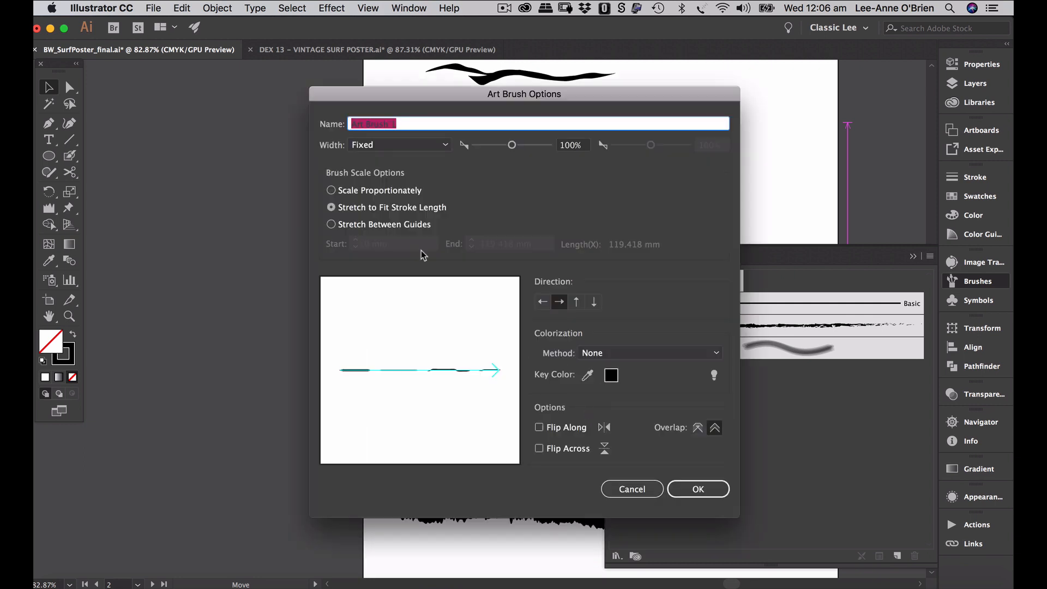
pyautogui.click(445, 147)
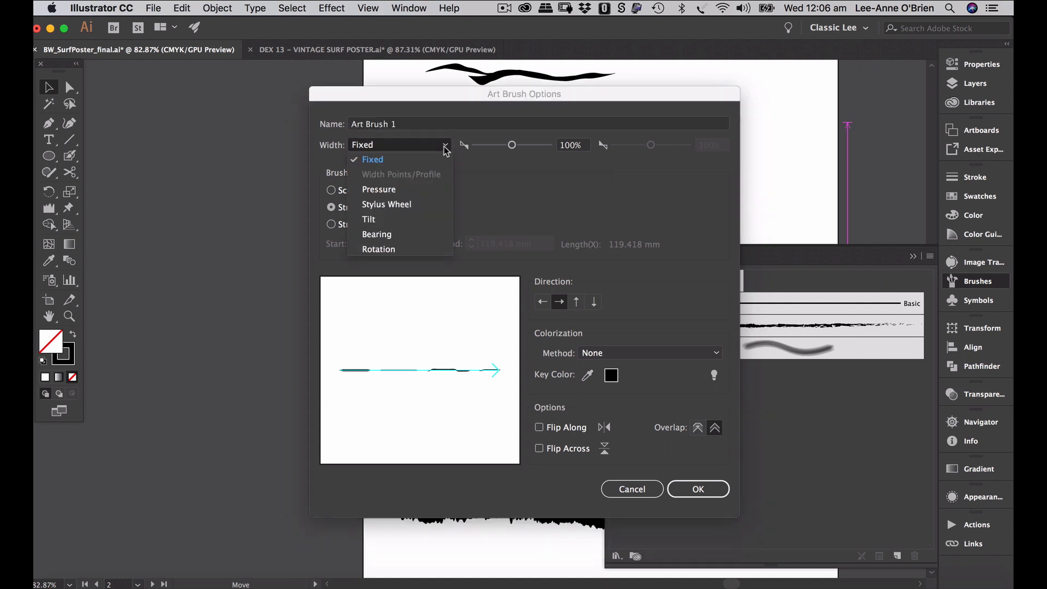
pyautogui.click(404, 191)
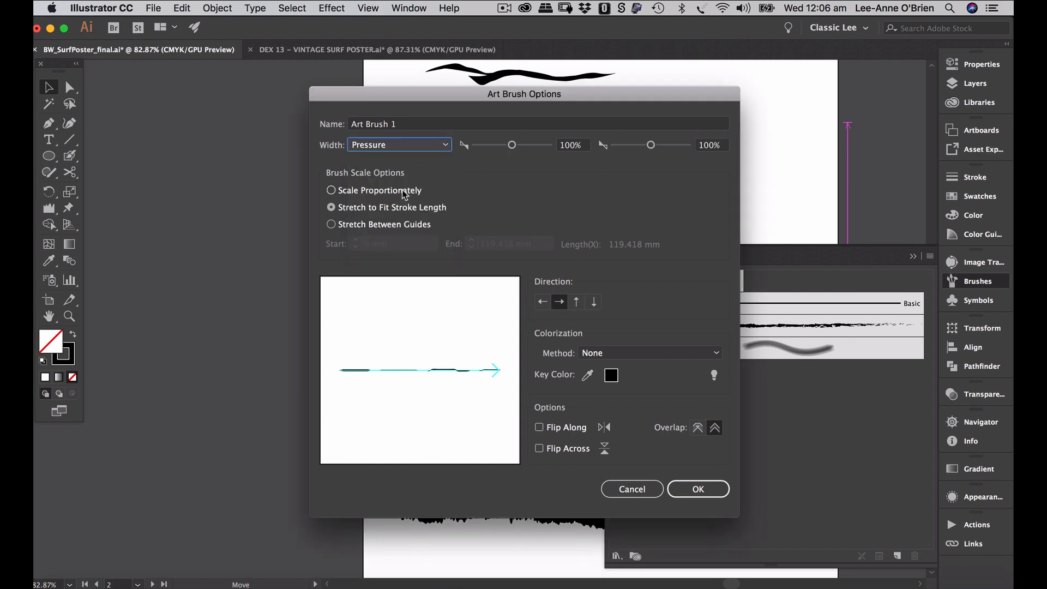
pyautogui.doubleClick(575, 146)
pyautogui.write('50')
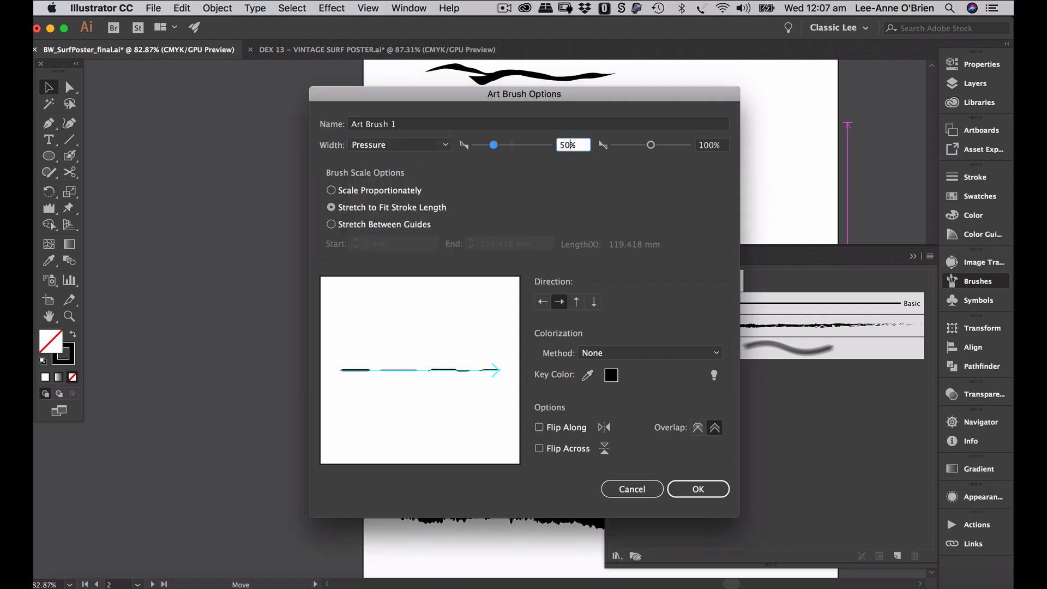
pyautogui.press('Tab')
pyautogui.write('150')
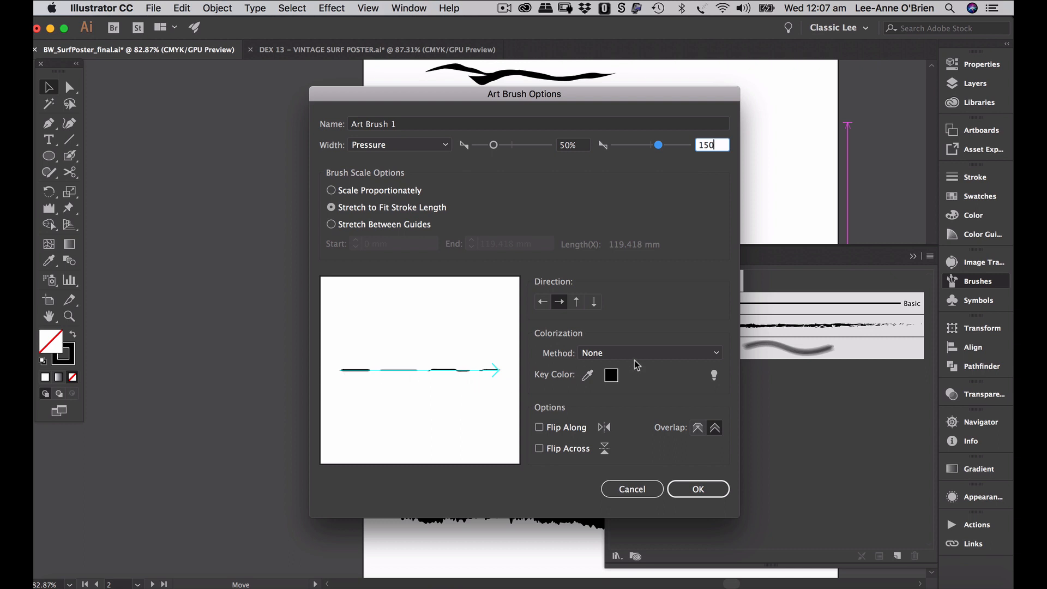
pyautogui.click(622, 352)
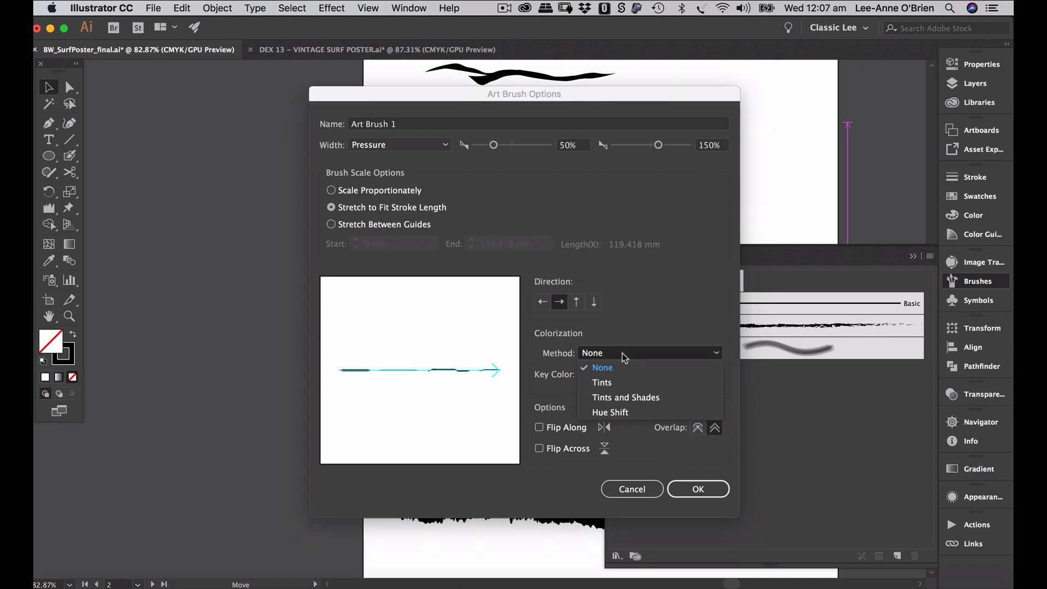
pyautogui.click(616, 412)
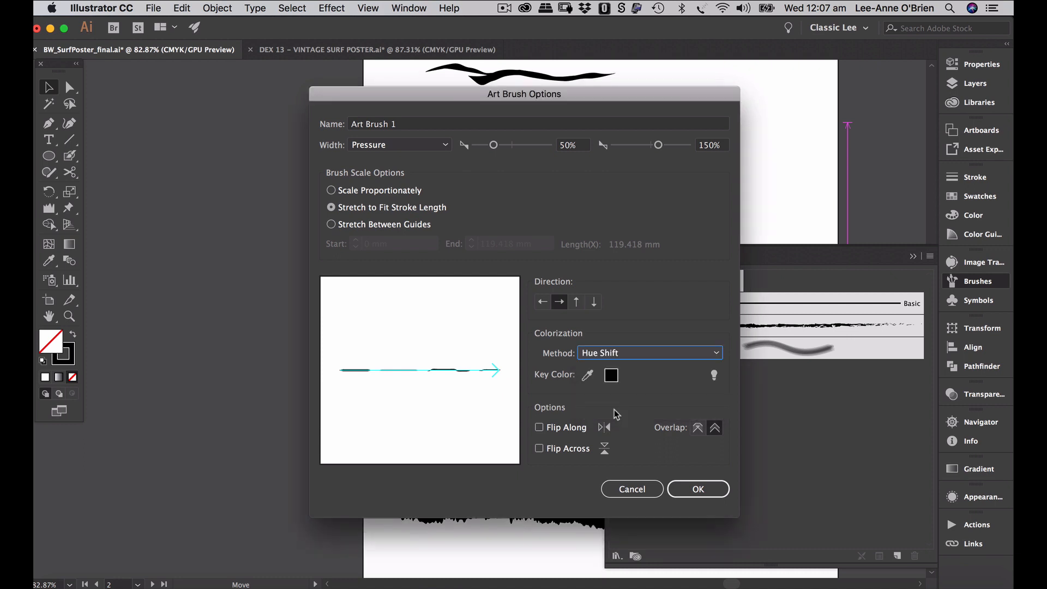
pyautogui.click(698, 489)
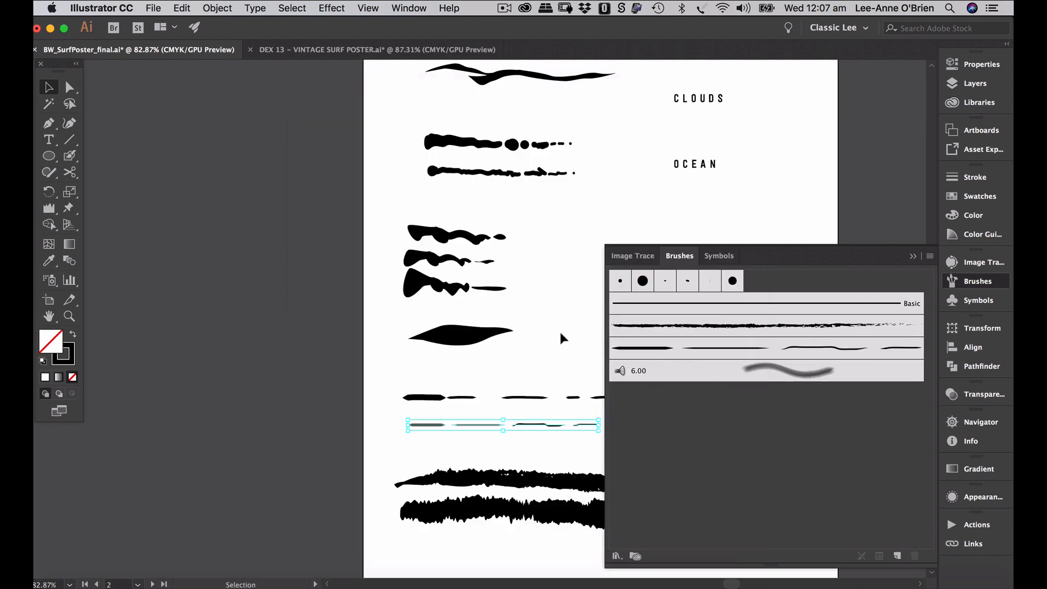
# - Pen the wavy upper edge of a thin shape near the top of the brushes artboard
pyautogui.scroll(5, 528, 348)
pyautogui.hscroll(3, 528, 348)
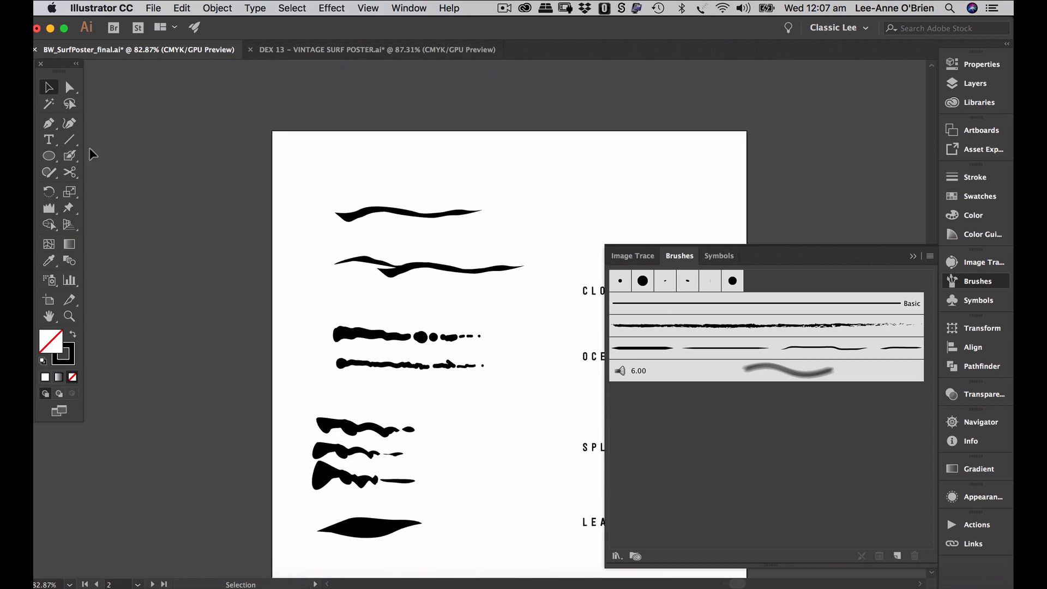
pyautogui.click(48, 123)
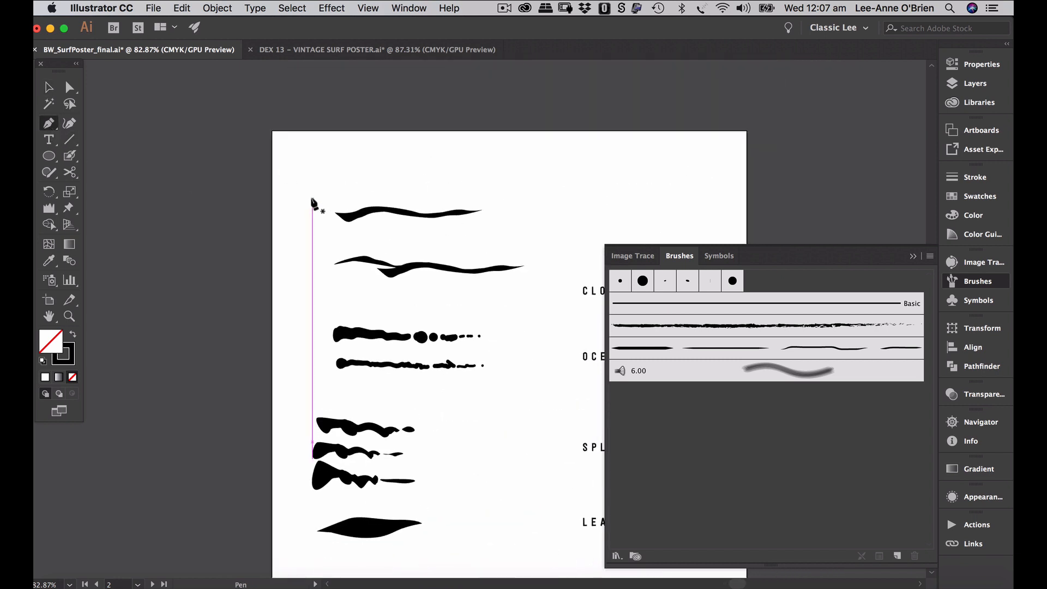
pyautogui.click(341, 177)
pyautogui.moveTo(369, 180); pyautogui.dragTo(420, 179)
pyautogui.click(433, 174)
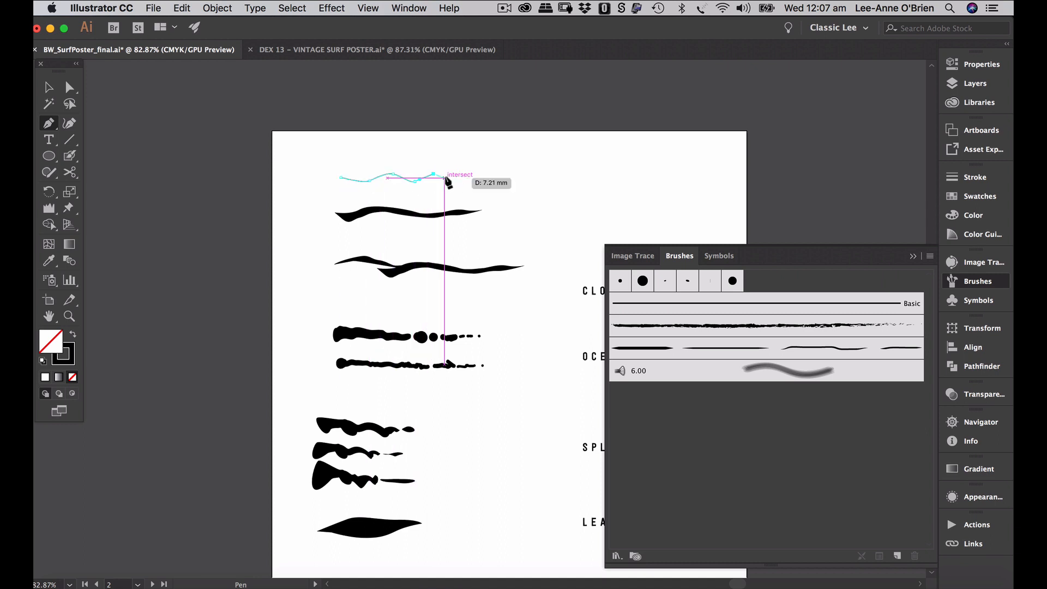
pyautogui.click(445, 178)
pyautogui.click(467, 178)
pyautogui.click(483, 174)
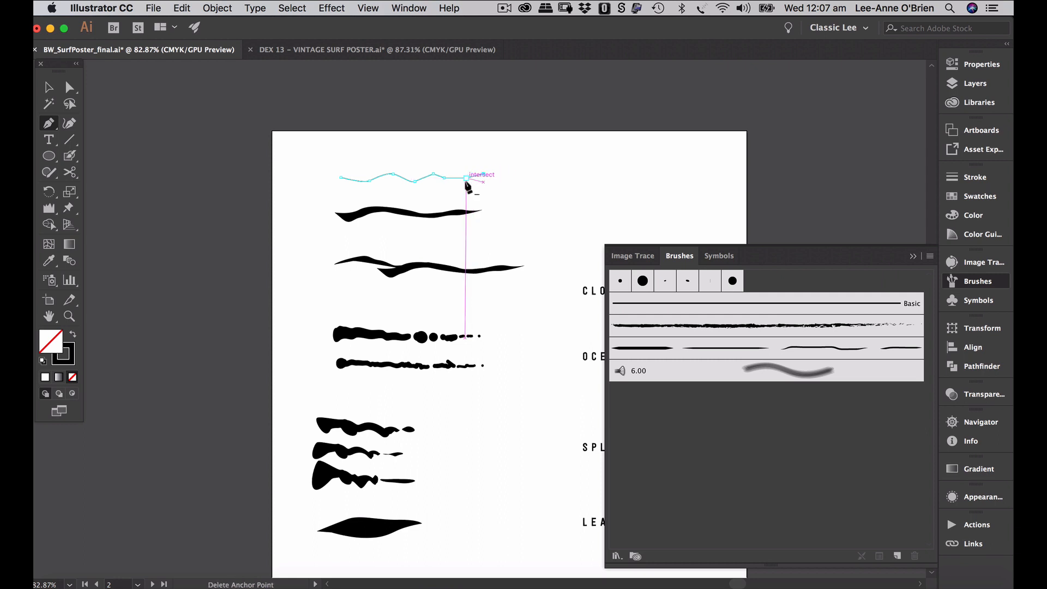
pyautogui.click(466, 180)
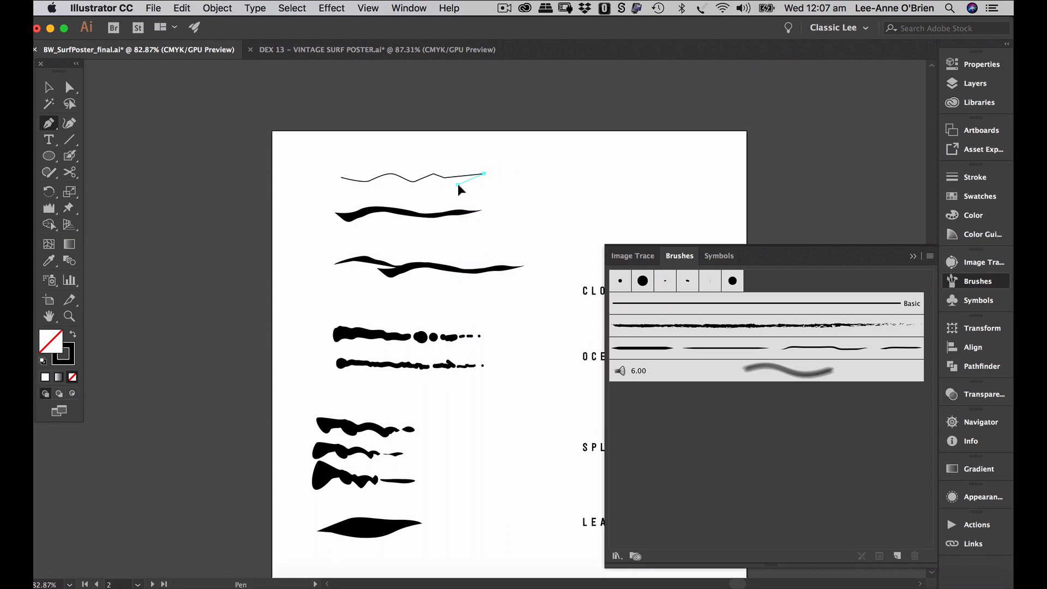
# - Curve the lower edge back to the start to close the wavy shape
pyautogui.moveTo(457, 185); pyautogui.dragTo(366, 187)
pyautogui.click(438, 185)
pyautogui.click(428, 176)
pyautogui.moveTo(364, 187); pyautogui.dragTo(353, 187)
pyautogui.click(341, 177)
# - Fill the wavy shape solid black and stretch it wider to the right
pyautogui.press('v')
pyautogui.click(73, 334)
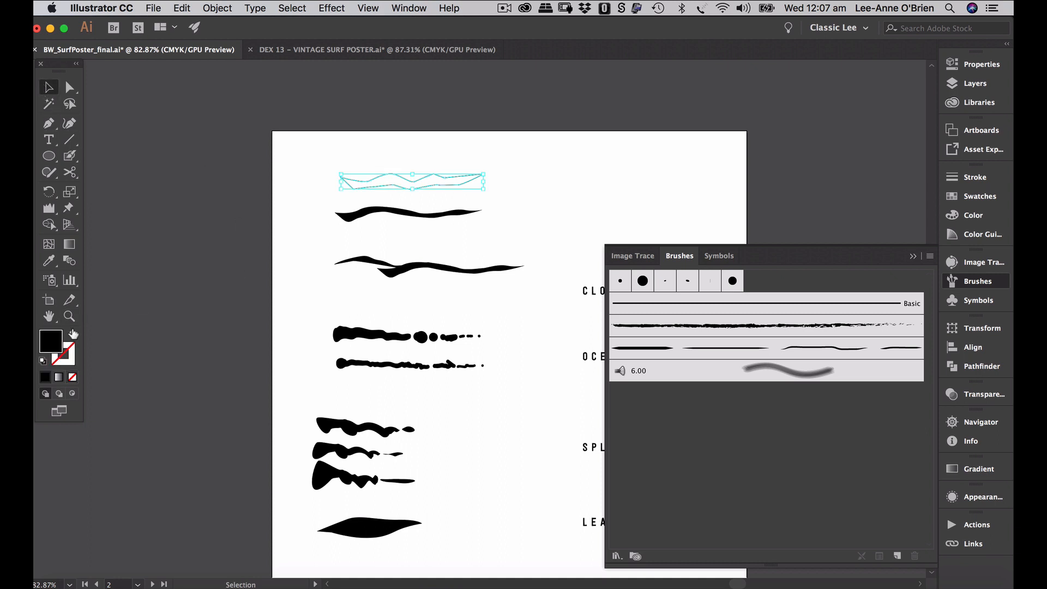
pyautogui.click(656, 196)
pyautogui.click(459, 186)
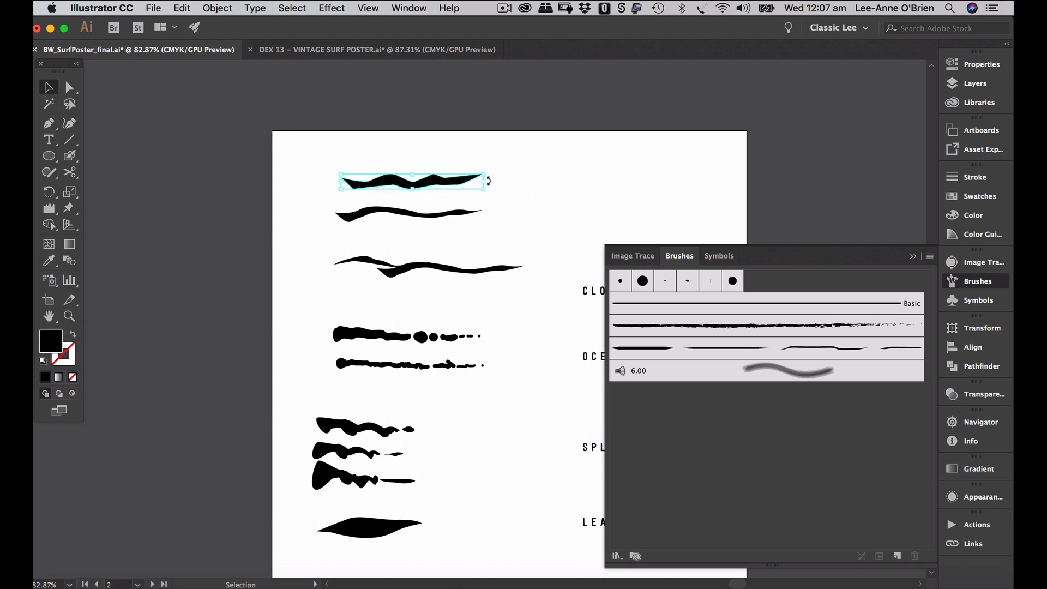
pyautogui.moveTo(483, 181); pyautogui.dragTo(509, 182)
pyautogui.click(543, 195)
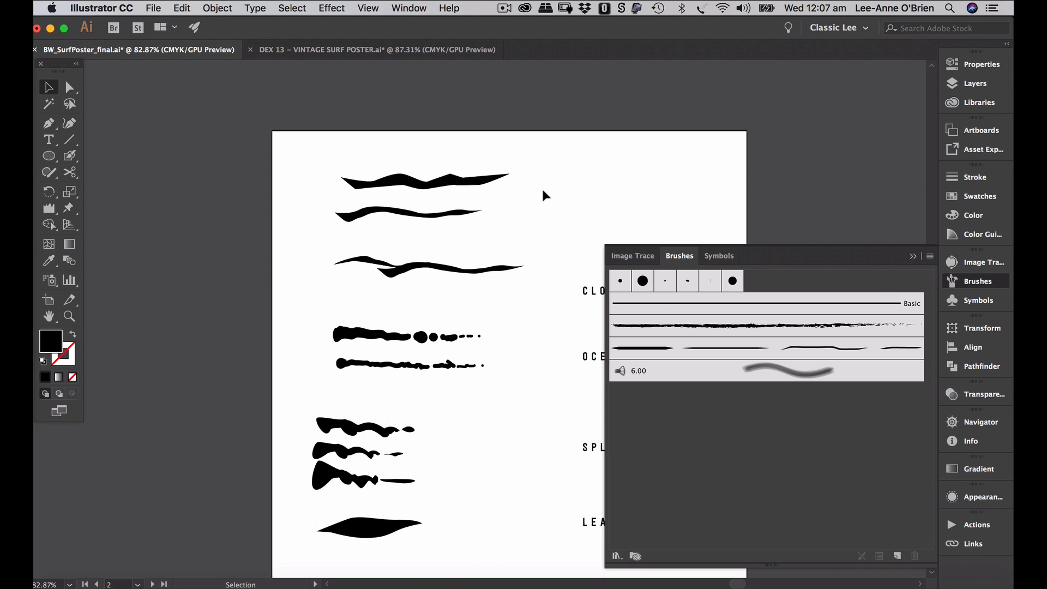
# - Reshape the top wavy shape's points and squash it into a thin tapered stroke
pyautogui.click(69, 88)
pyautogui.click(408, 185)
pyautogui.moveTo(402, 184); pyautogui.dragTo(397, 181)
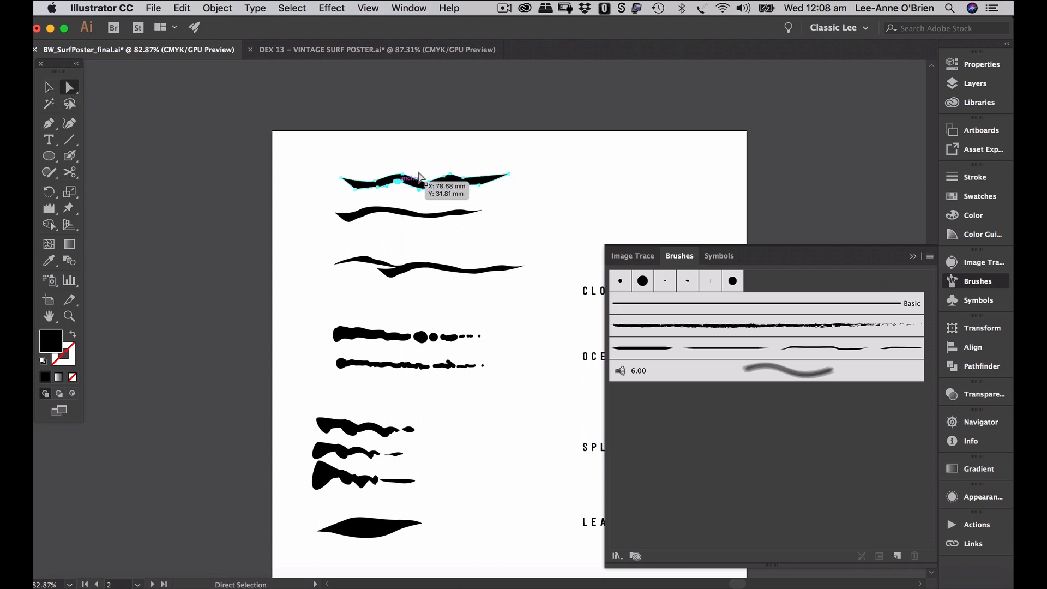
pyautogui.click(507, 188)
pyautogui.click(491, 186)
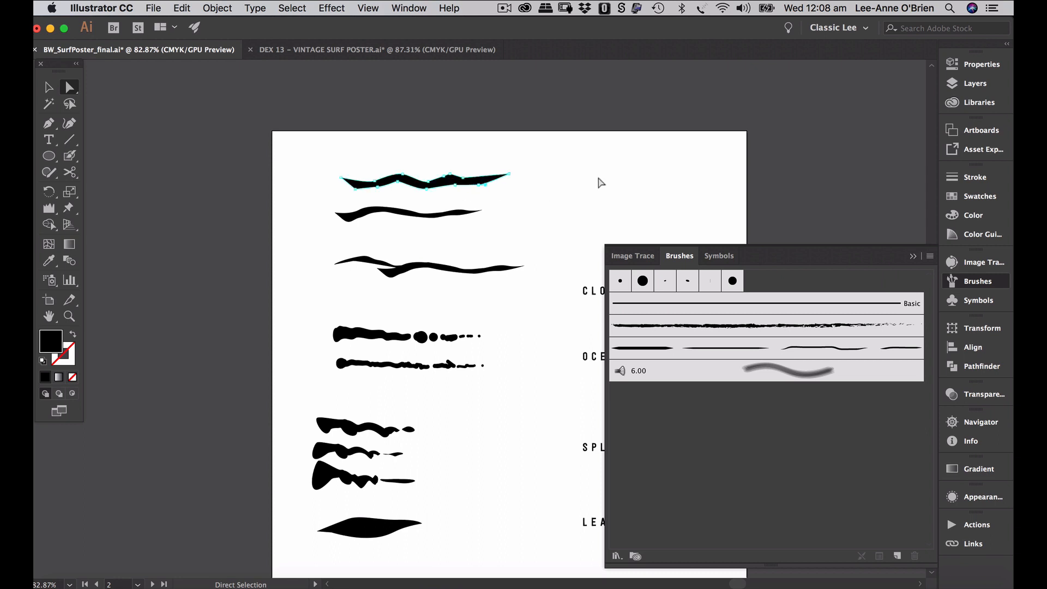
pyautogui.click(49, 87)
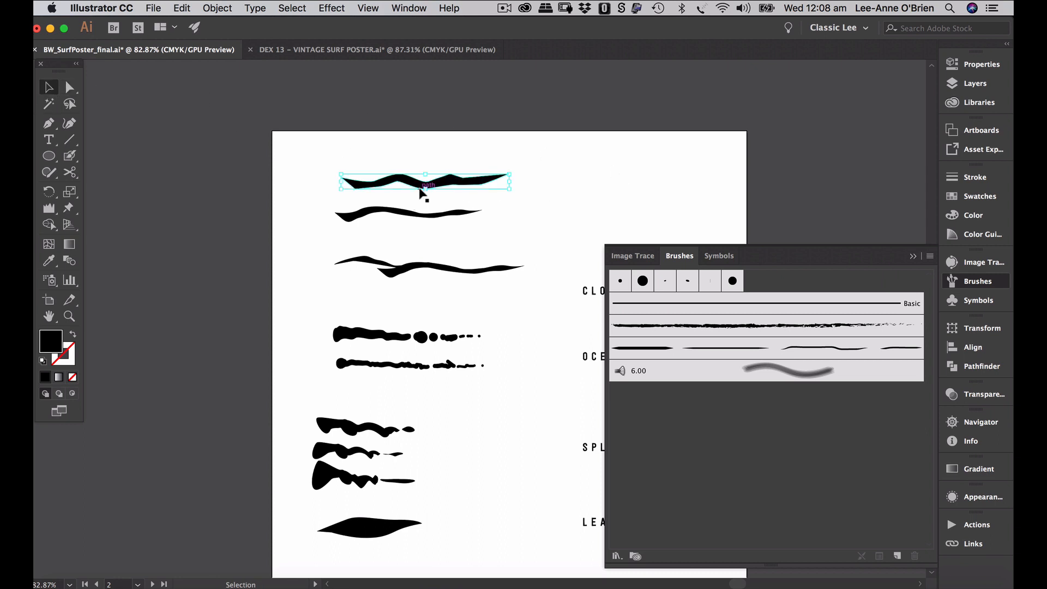
pyautogui.moveTo(425, 188); pyautogui.dragTo(500, 161)
pyautogui.click(474, 196)
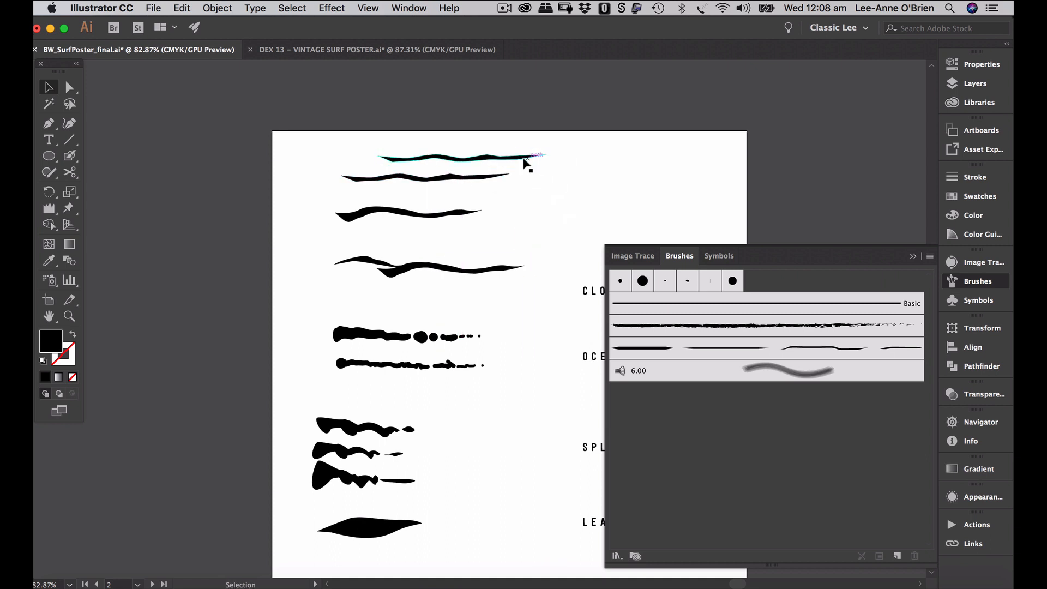
# - Shorten the copied stroke's left end, then adjust the top stroke's left point and position
pyautogui.moveTo(378, 165); pyautogui.dragTo(400, 167)
pyautogui.click(491, 188)
pyautogui.click(518, 156)
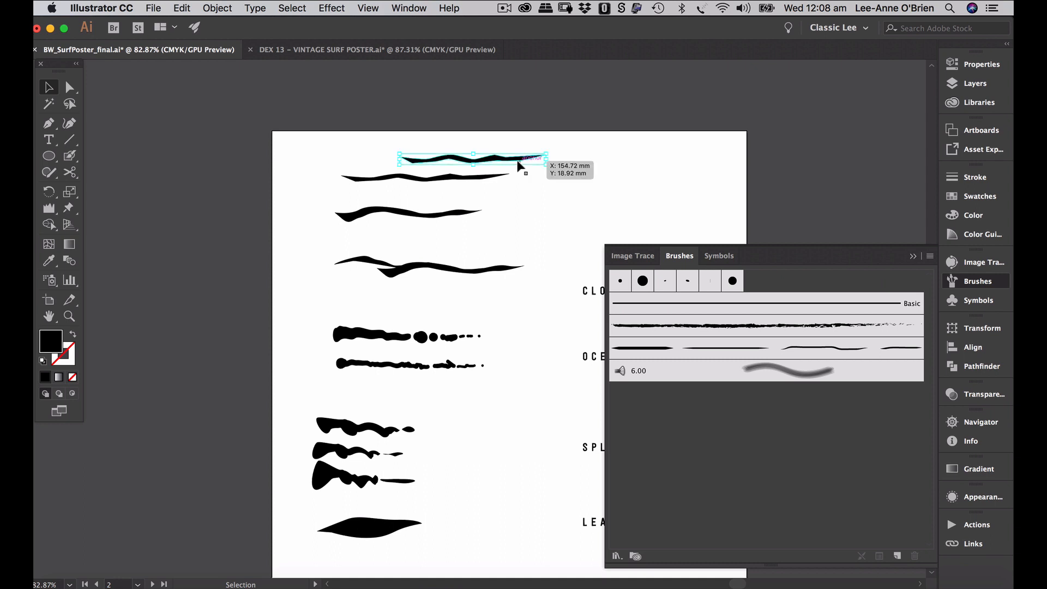
pyautogui.press('super+equal')
pyautogui.click(70, 87)
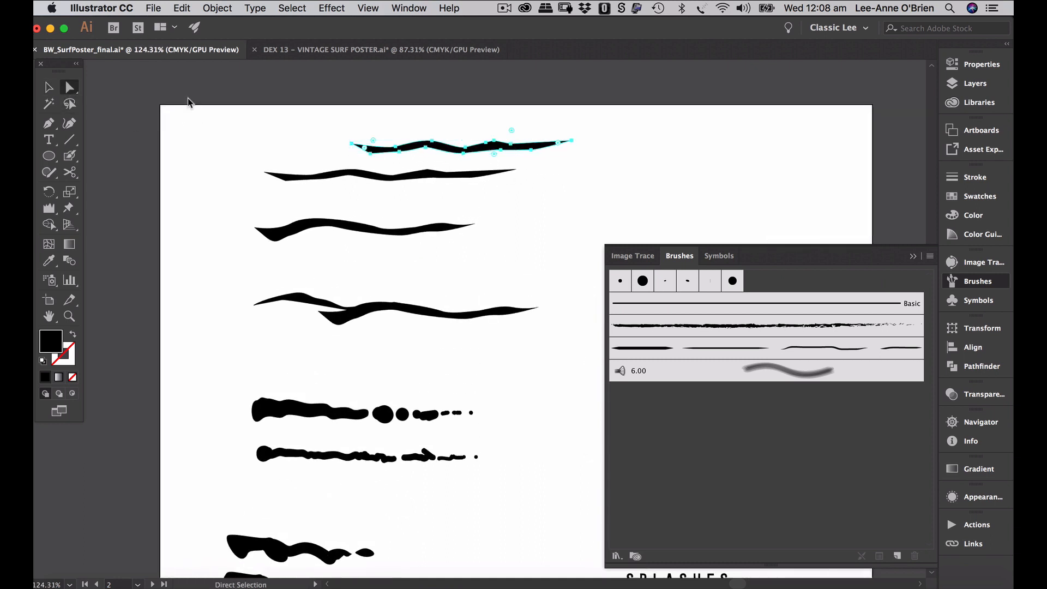
pyautogui.moveTo(355, 144); pyautogui.dragTo(362, 144)
pyautogui.moveTo(442, 147)
pyautogui.mouseDown()
pyautogui.moveTo(464, 138)
pyautogui.moveTo(428, 145)
pyautogui.moveTo(501, 136)
pyautogui.moveTo(498, 149)
pyautogui.moveTo(496, 132)
pyautogui.moveTo(711, 163)
pyautogui.mouseUp()
pyautogui.click(514, 164)
# - Place a duplicate of the second stroke off to its right
pyautogui.click(604, 205)
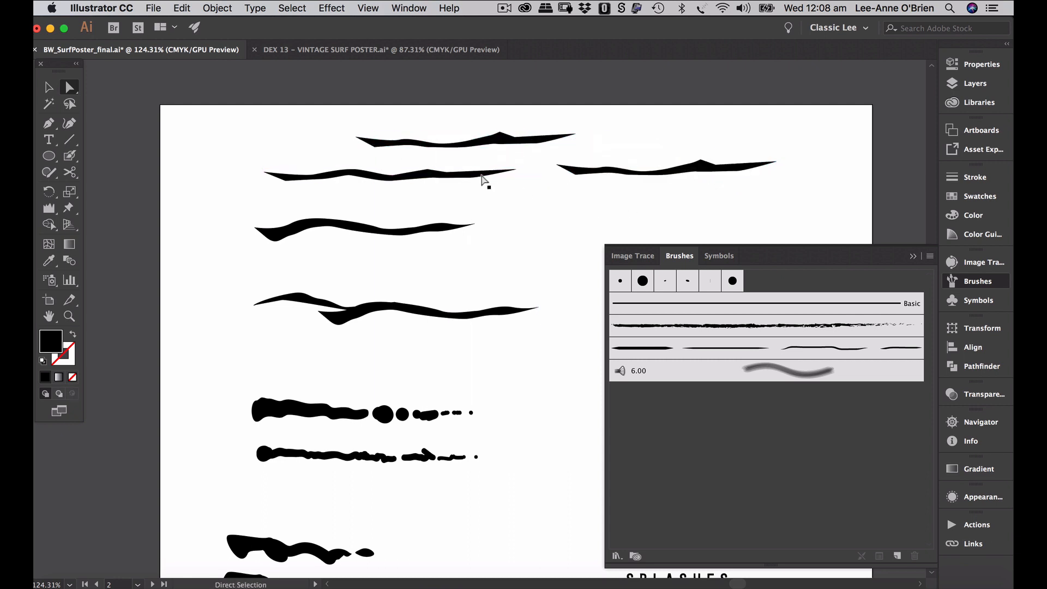
pyautogui.moveTo(486, 176)
pyautogui.mouseDown()
pyautogui.moveTo(646, 176)
pyautogui.moveTo(646, 186)
pyautogui.mouseUp()
pyautogui.press('super+z')
pyautogui.click(564, 207)
pyautogui.click(48, 87)
pyautogui.click(424, 173)
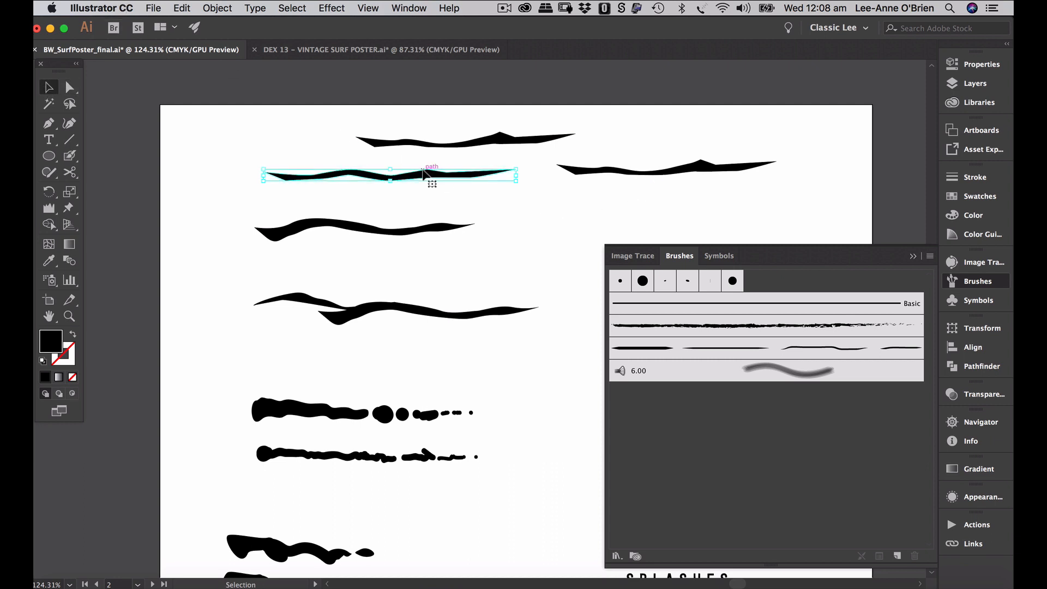
pyautogui.moveTo(426, 174)
pyautogui.mouseDown()
pyautogui.moveTo(766, 182)
pyautogui.moveTo(647, 179)
pyautogui.mouseUp()
pyautogui.click(760, 204)
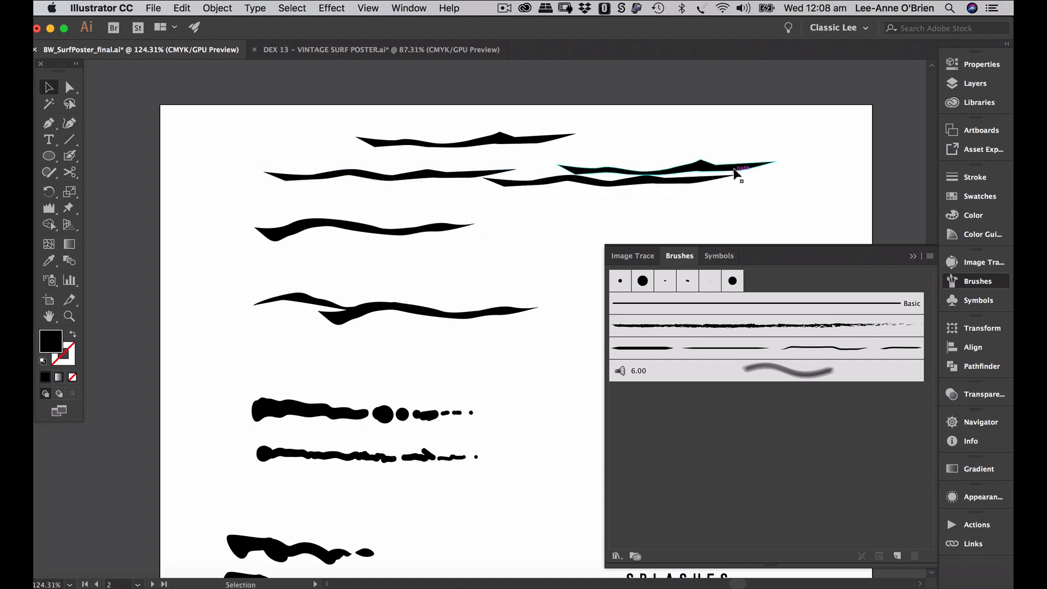
# - Reposition the upper-right stroke copy and select the long second-row stroke
pyautogui.moveTo(735, 170); pyautogui.dragTo(751, 195)
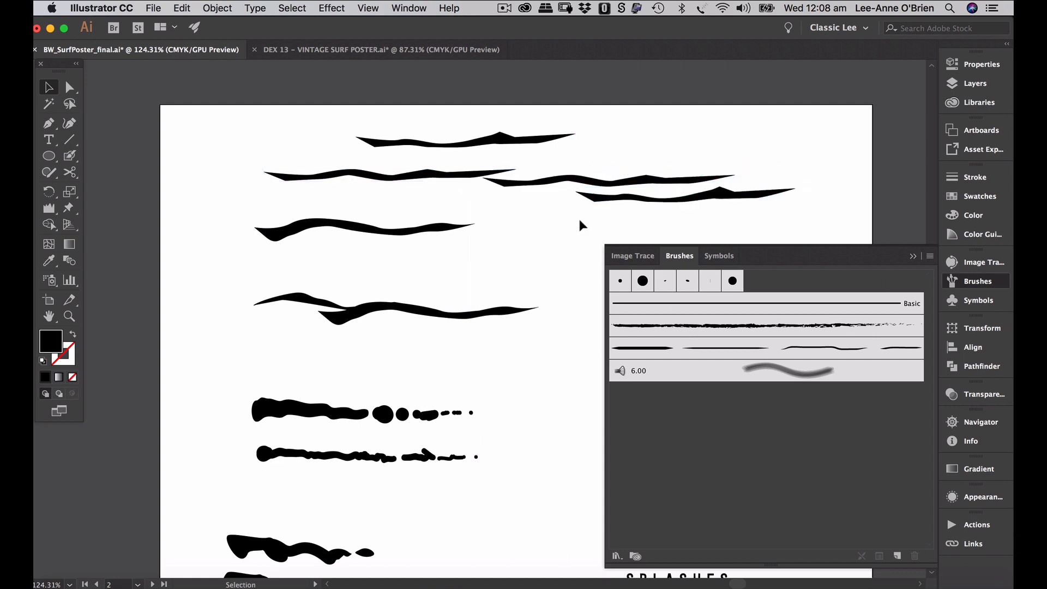
pyautogui.moveTo(595, 206)
pyautogui.mouseDown()
pyautogui.moveTo(599, 190)
pyautogui.moveTo(572, 168)
pyautogui.moveTo(722, 187)
pyautogui.mouseUp()
pyautogui.click(634, 221)
pyautogui.click(603, 171)
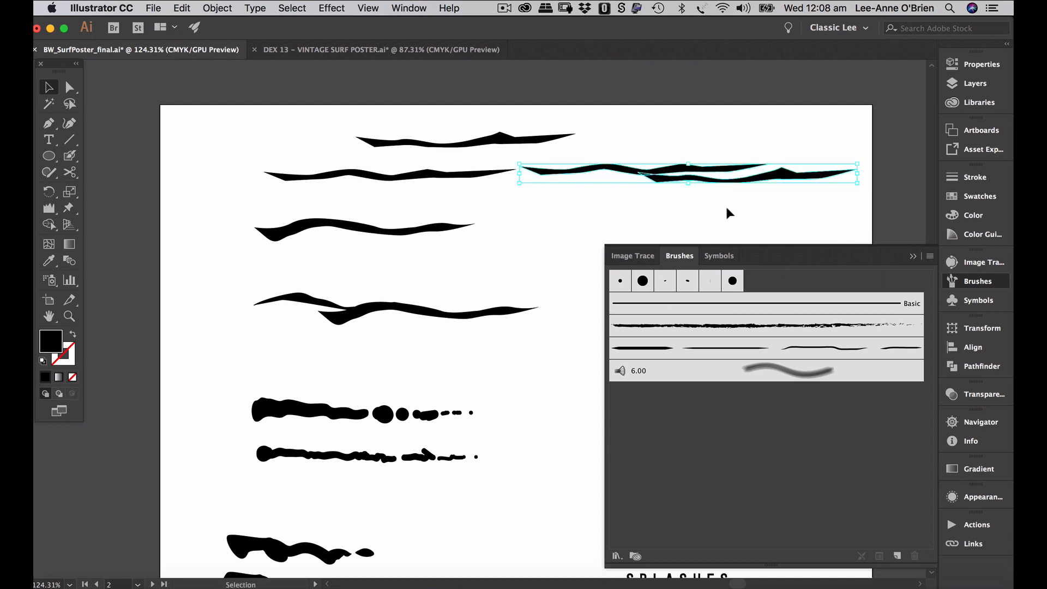
pyautogui.click(727, 206)
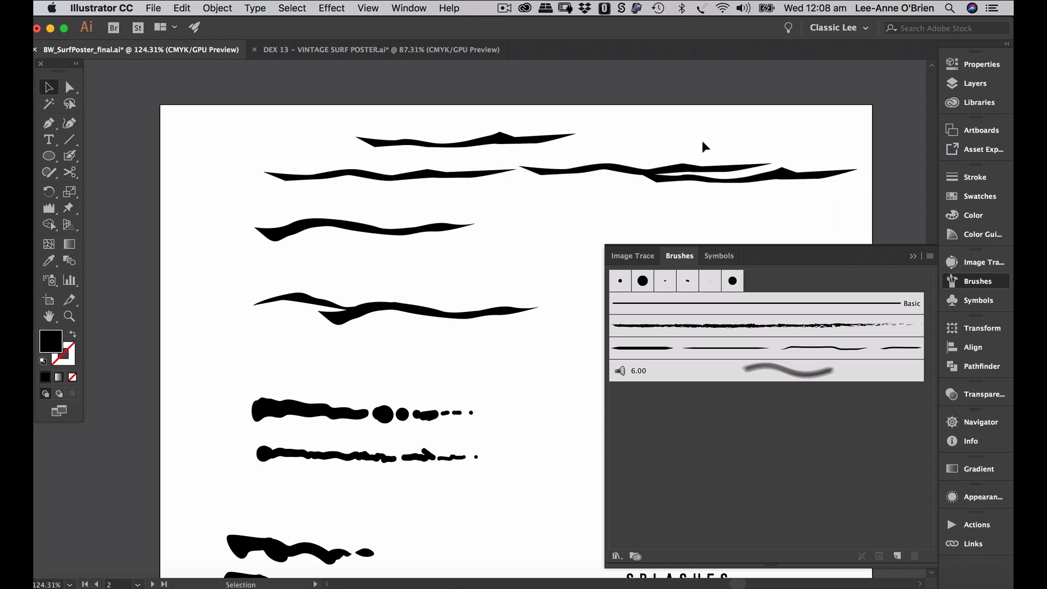
pyautogui.click(426, 178)
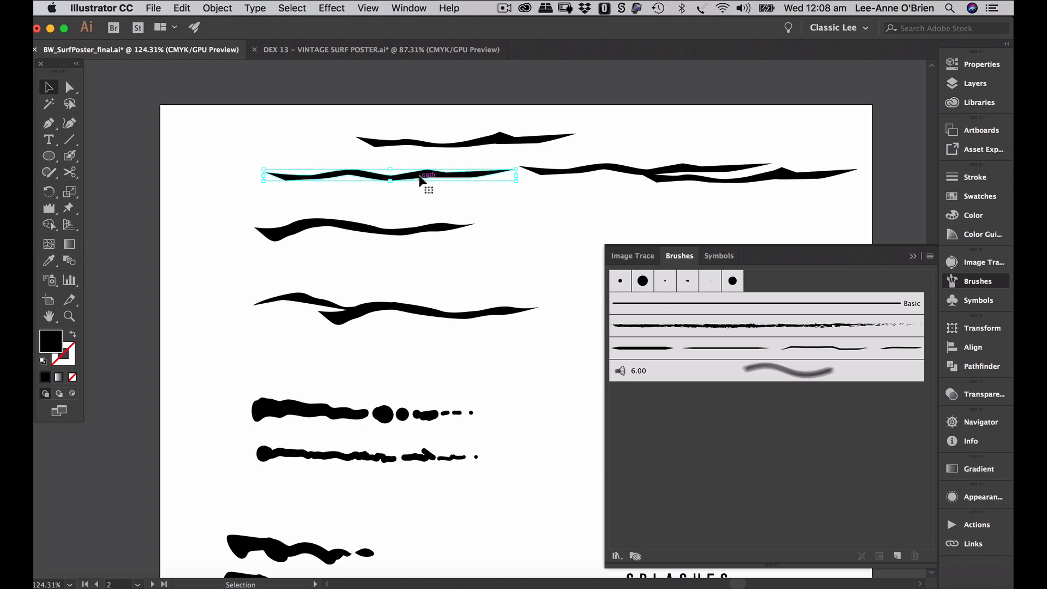
# - Drop the second-row stroke into the Brushes panel as a new Art Brush
pyautogui.moveTo(430, 178); pyautogui.dragTo(692, 348)
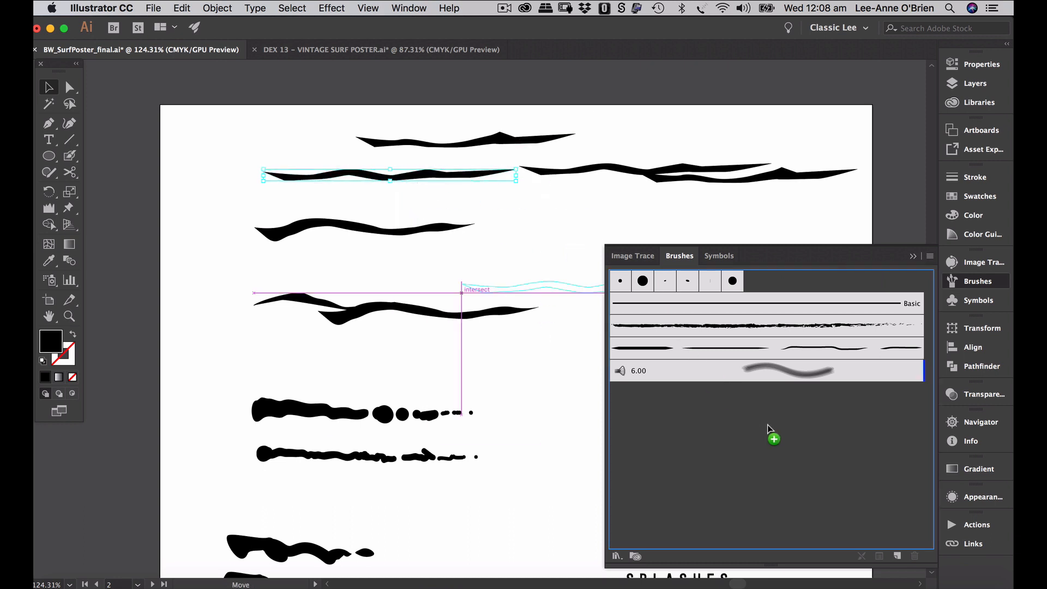
pyautogui.moveTo(768, 426); pyautogui.dragTo(768, 424)
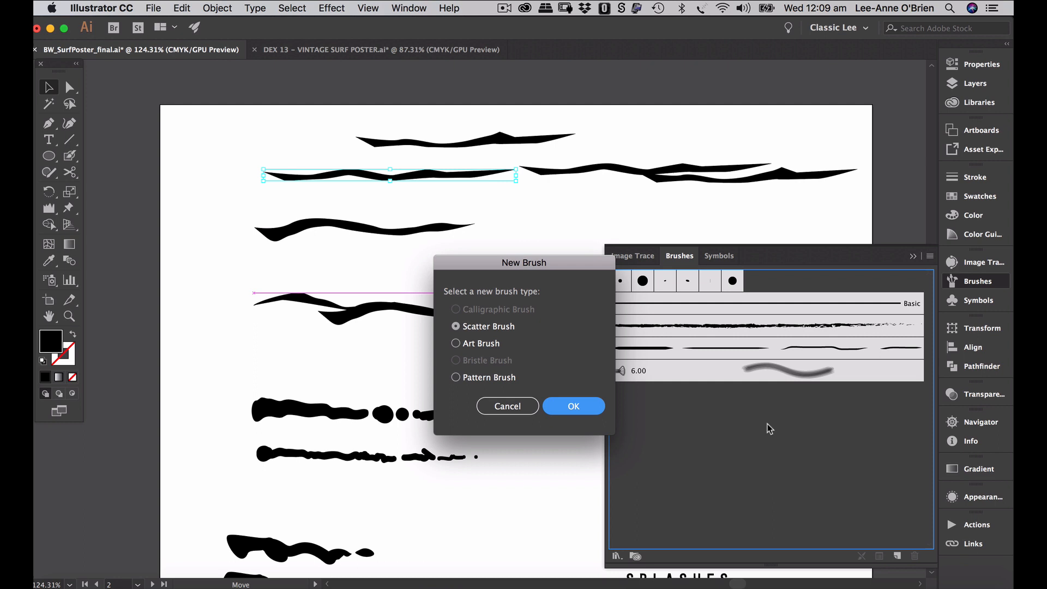
pyautogui.click(468, 343)
pyautogui.click(573, 406)
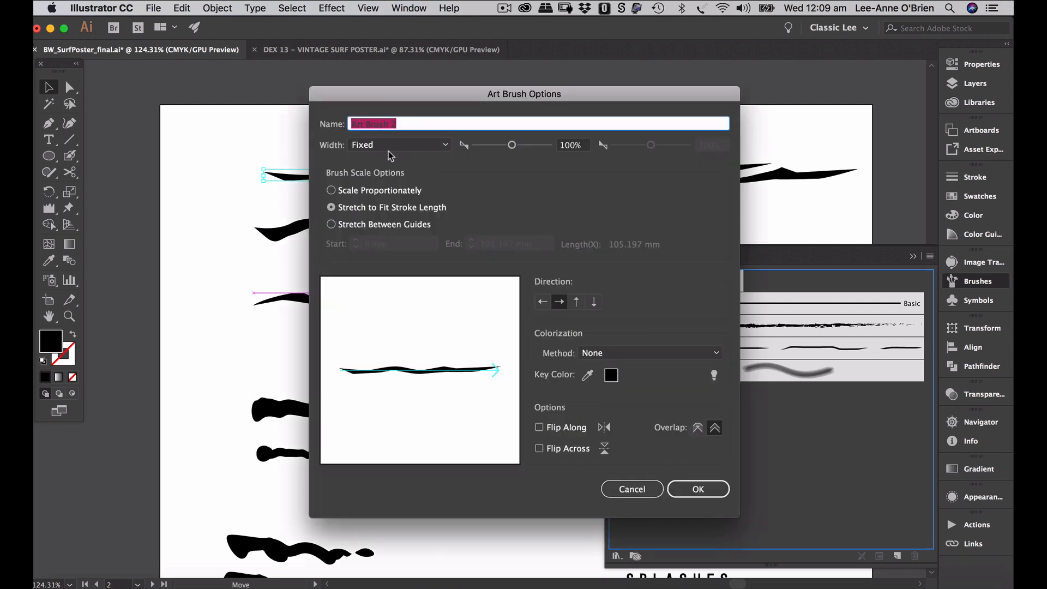
# - Set the art brush width to Pressure 50%–150% with Hue Shift colorization
pyautogui.doubleClick(574, 148)
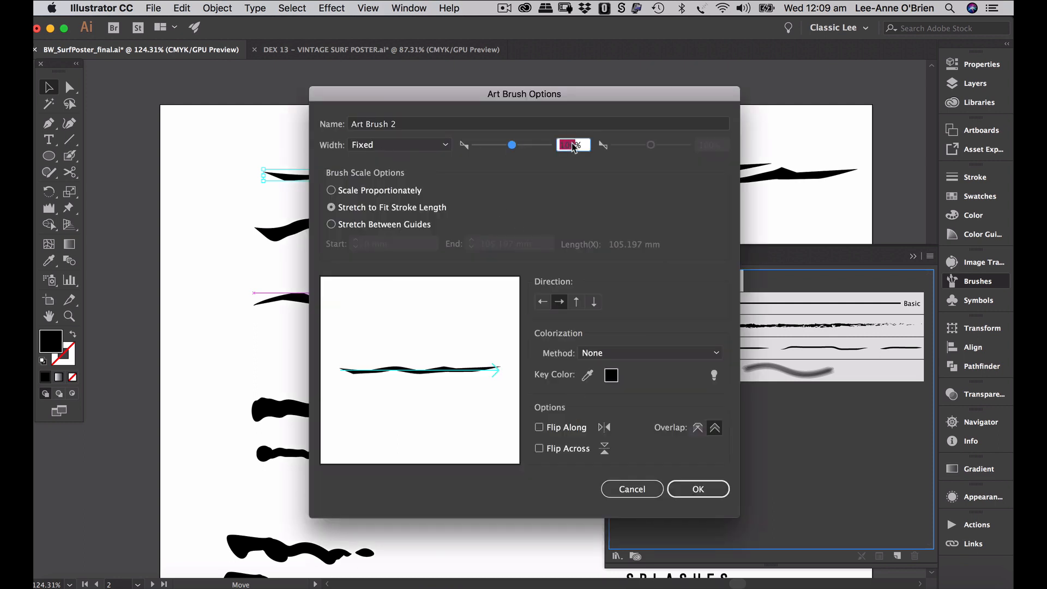
pyautogui.click(431, 142)
pyautogui.click(416, 191)
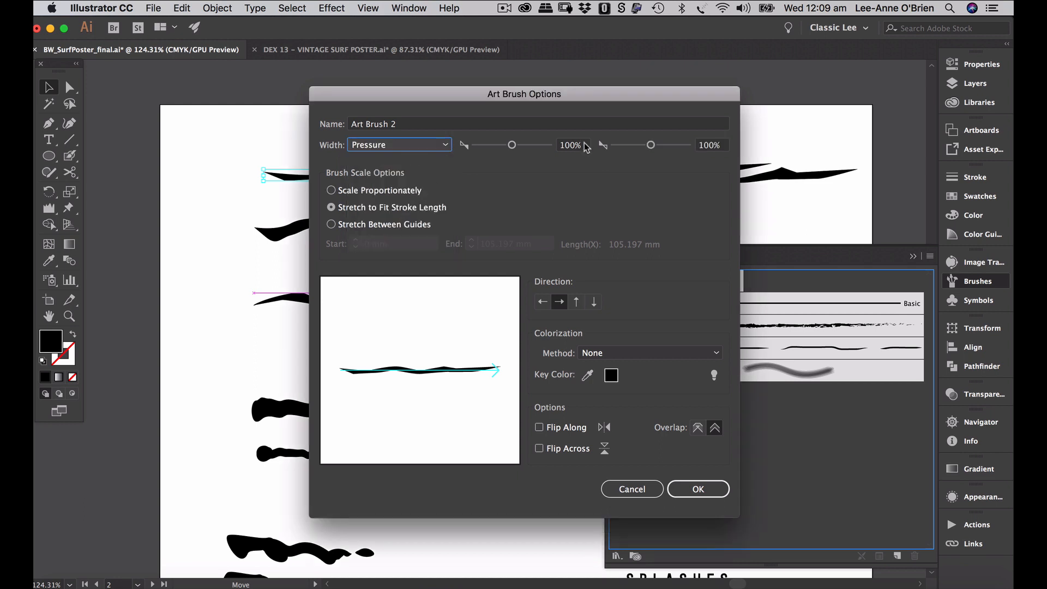
pyautogui.click(567, 146)
pyautogui.write('50')
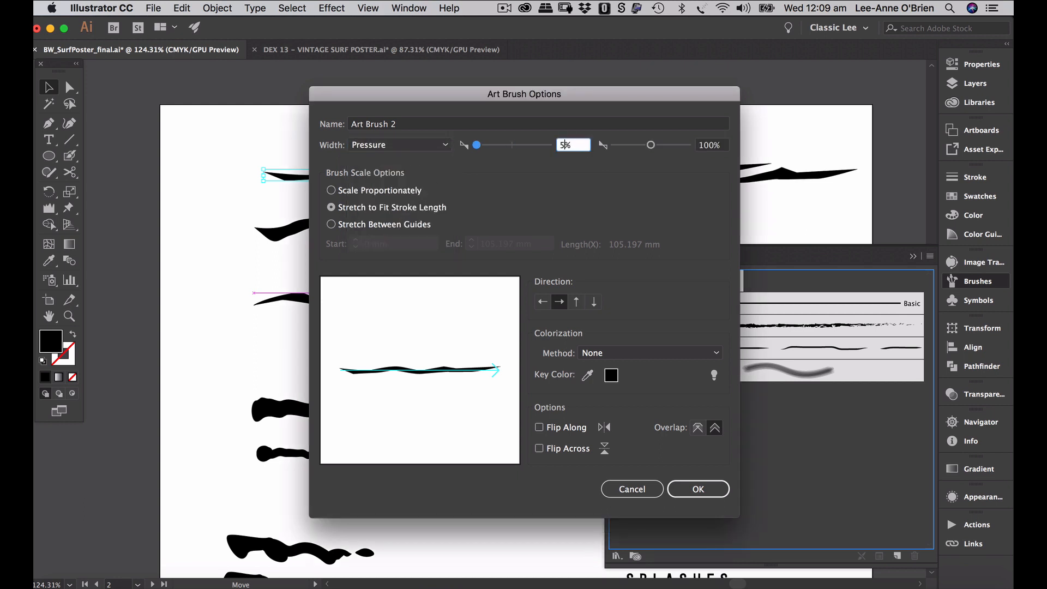
pyautogui.press('Tab')
pyautogui.write('150')
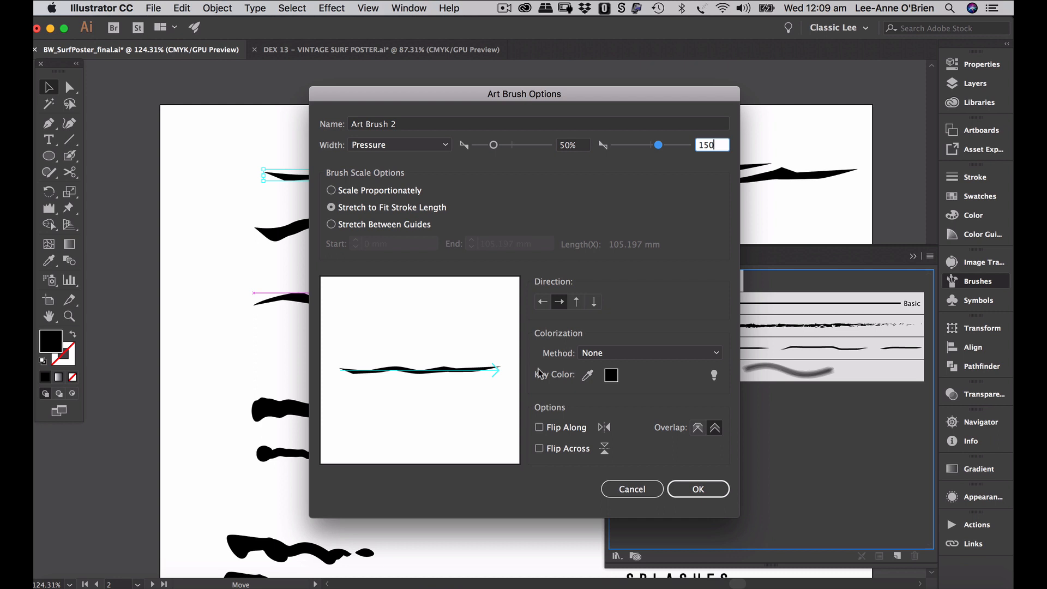
pyautogui.click(626, 353)
pyautogui.click(622, 411)
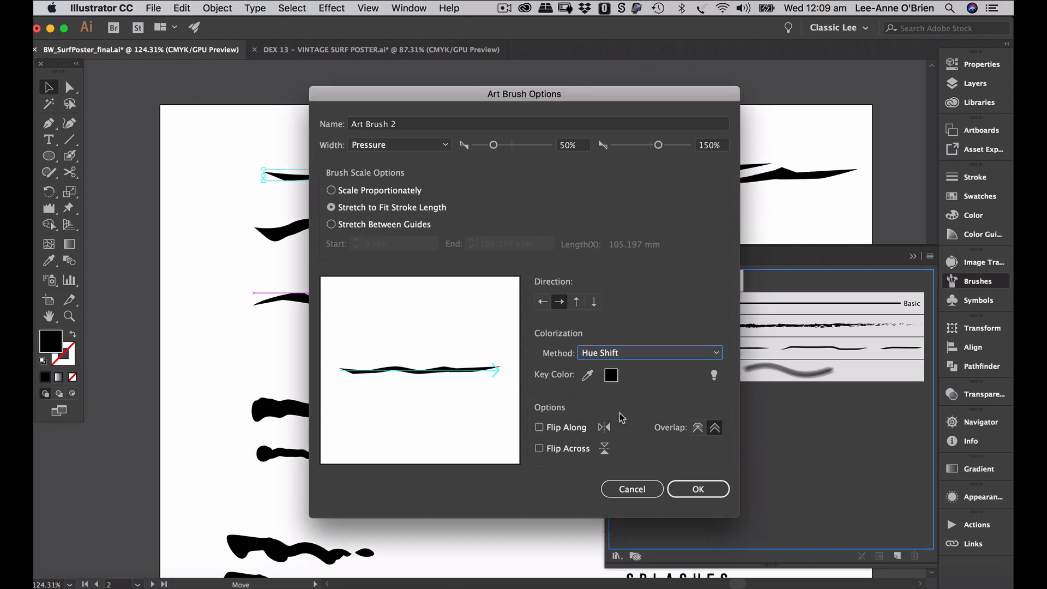
pyautogui.click(685, 493)
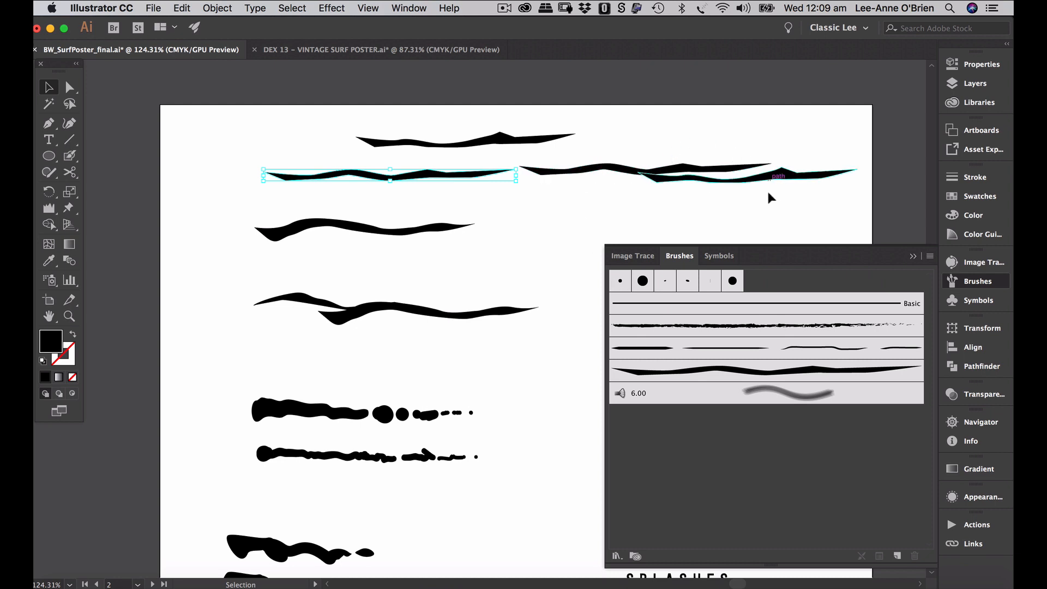
# - Add the right-hand overlapping stroke as a new Art Brush named clouds 2
pyautogui.moveTo(306, 278); pyautogui.dragTo(434, 340)
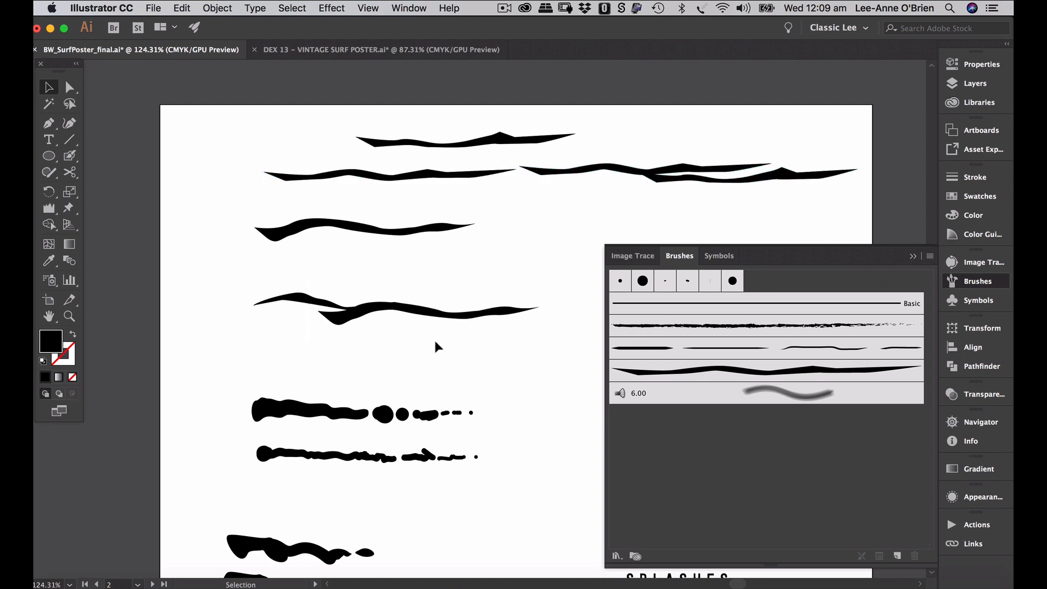
pyautogui.click(668, 164)
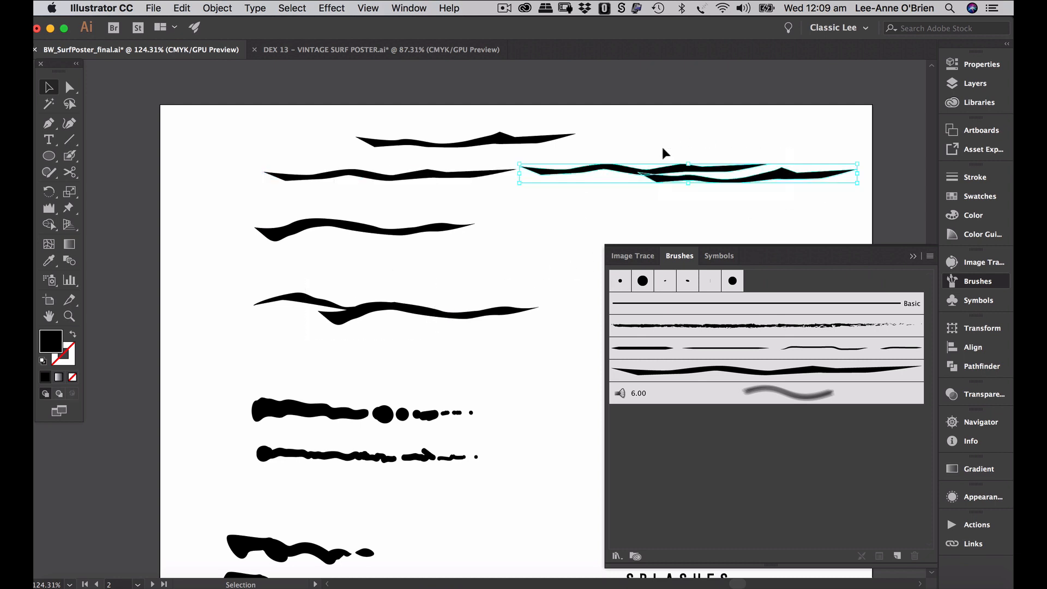
pyautogui.moveTo(679, 174); pyautogui.dragTo(793, 435)
pyautogui.click(455, 343)
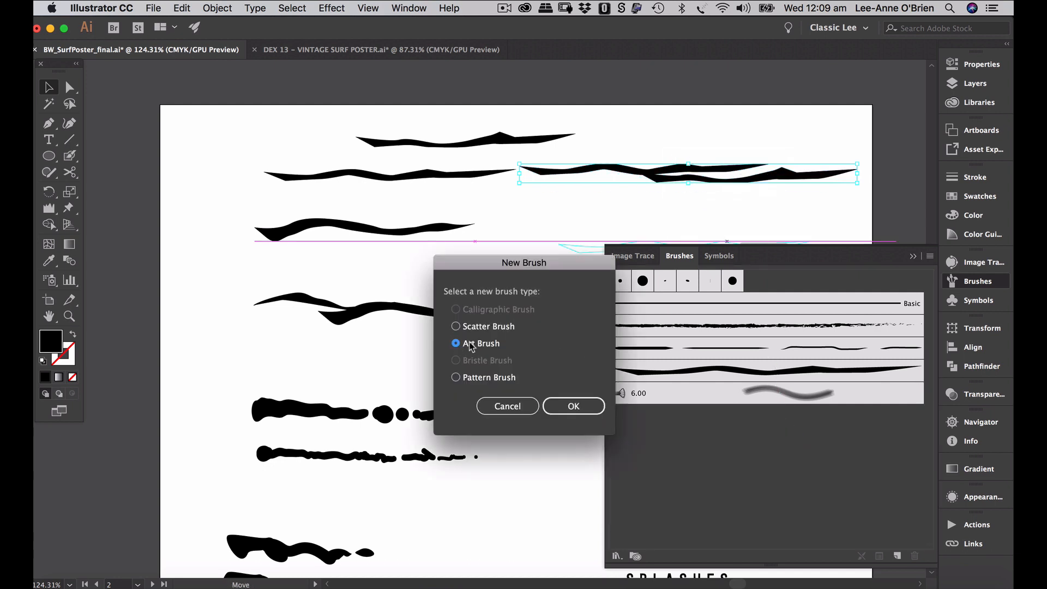
pyautogui.click(582, 409)
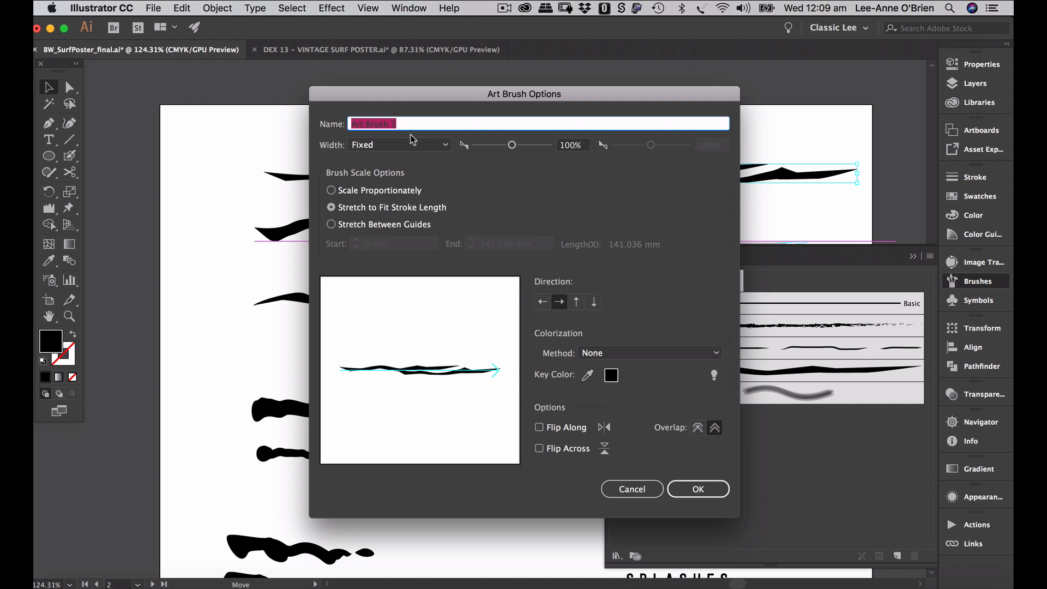
pyautogui.write('clouds 2')
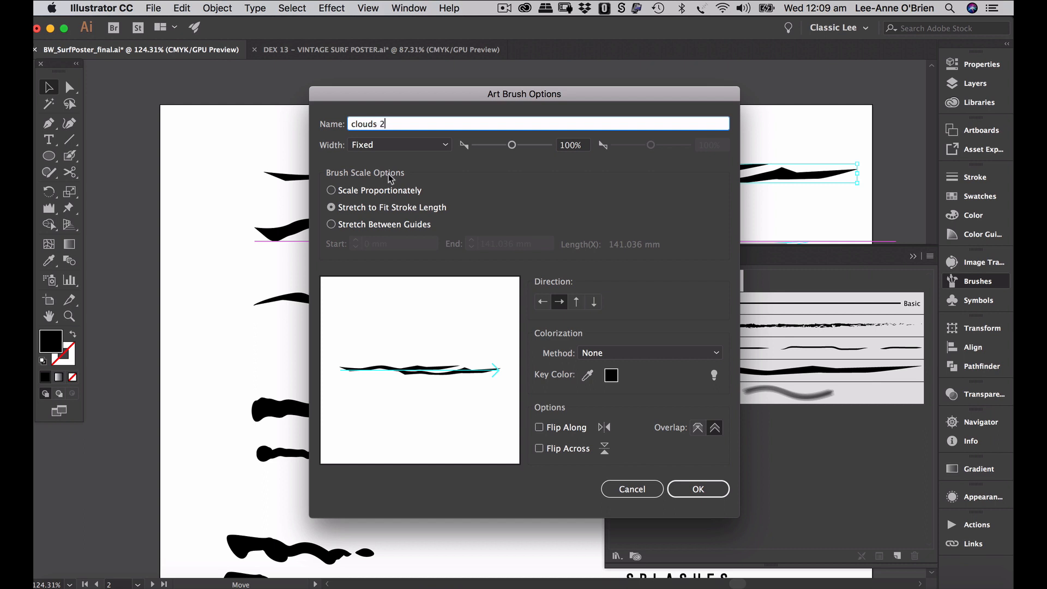
# - Give clouds 2 a Pressure width of 50%–150% and Hue Shift colorization
pyautogui.click(408, 148)
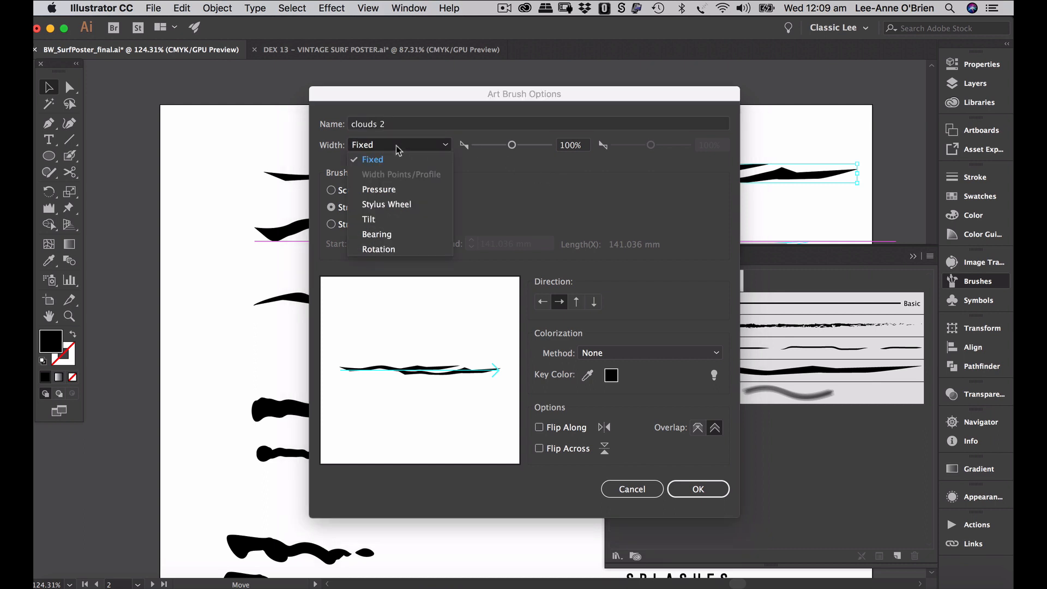
pyautogui.click(400, 195)
pyautogui.doubleClick(566, 146)
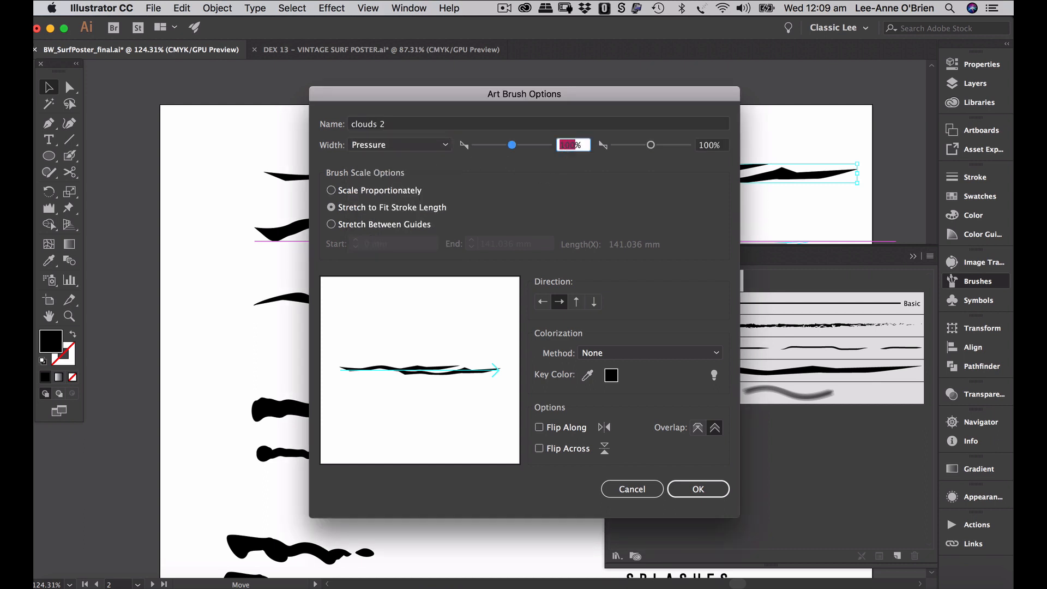
pyautogui.write('50')
pyautogui.press('Tab')
pyautogui.write('15')
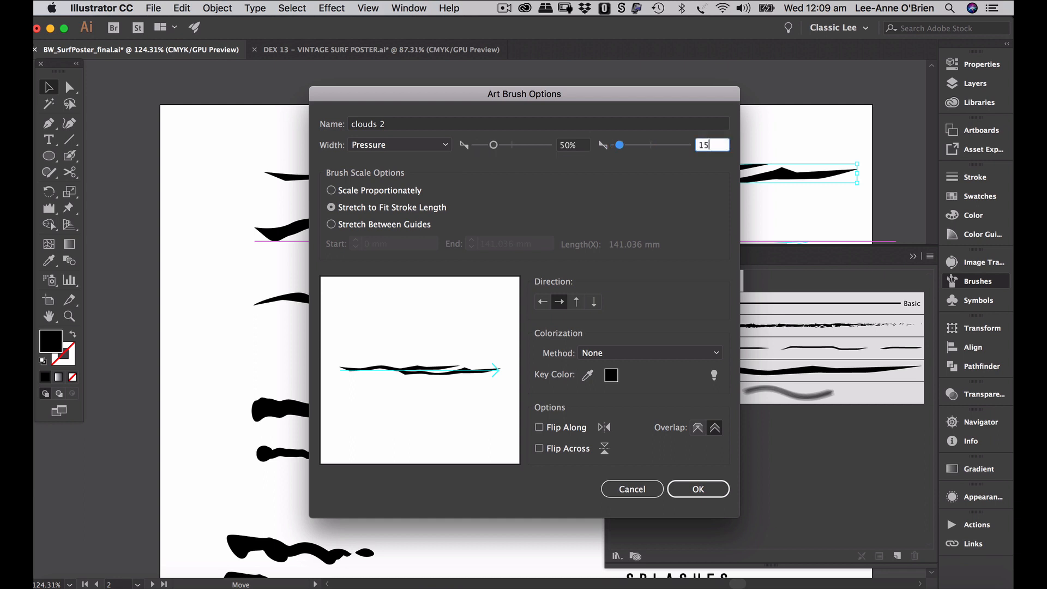
pyautogui.write('0')
pyautogui.press('Tab')
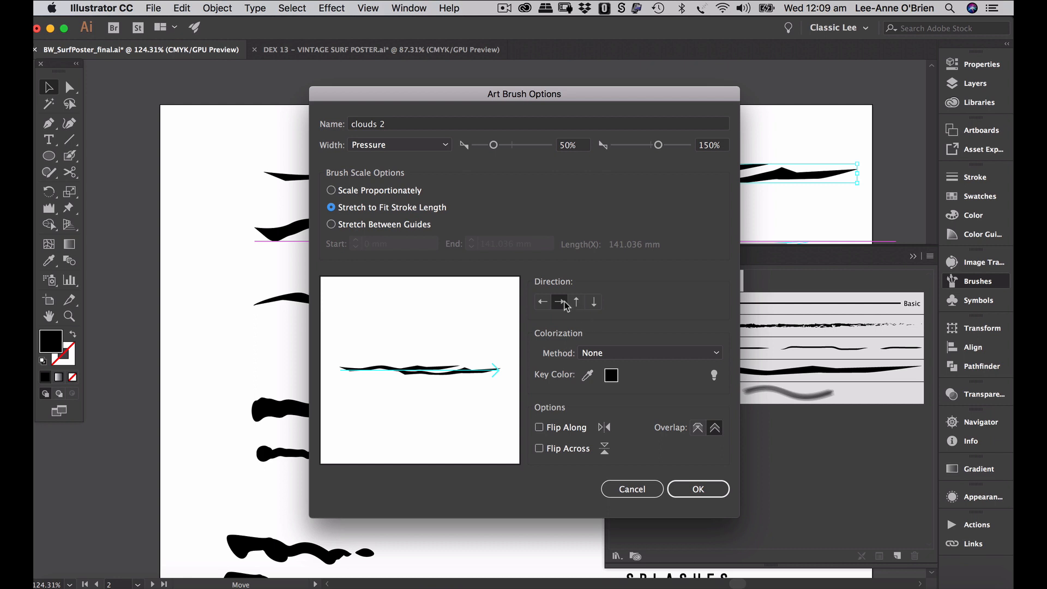
pyautogui.click(627, 354)
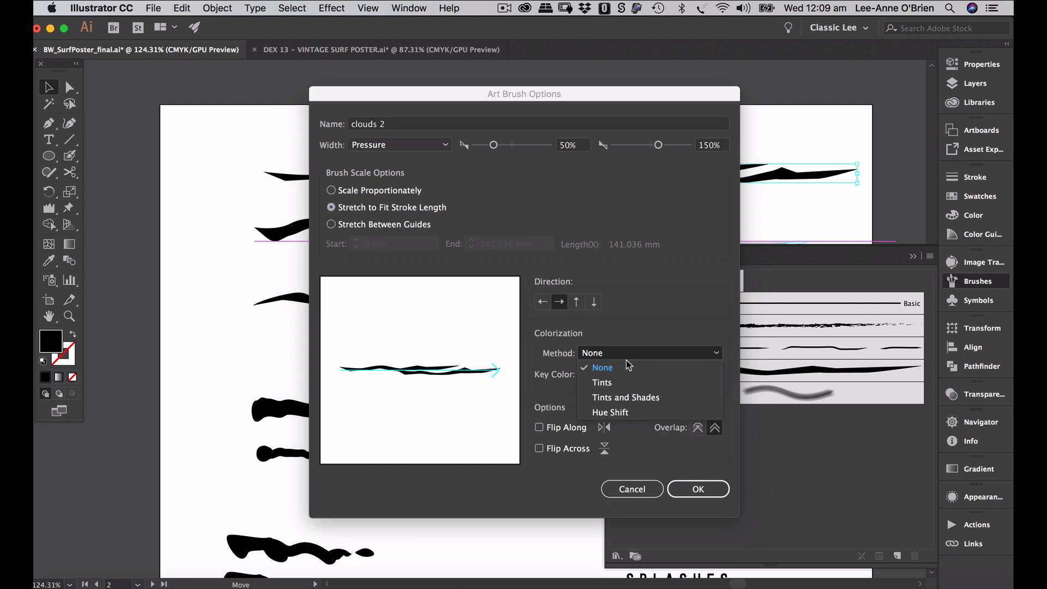
pyautogui.click(634, 413)
pyautogui.click(693, 489)
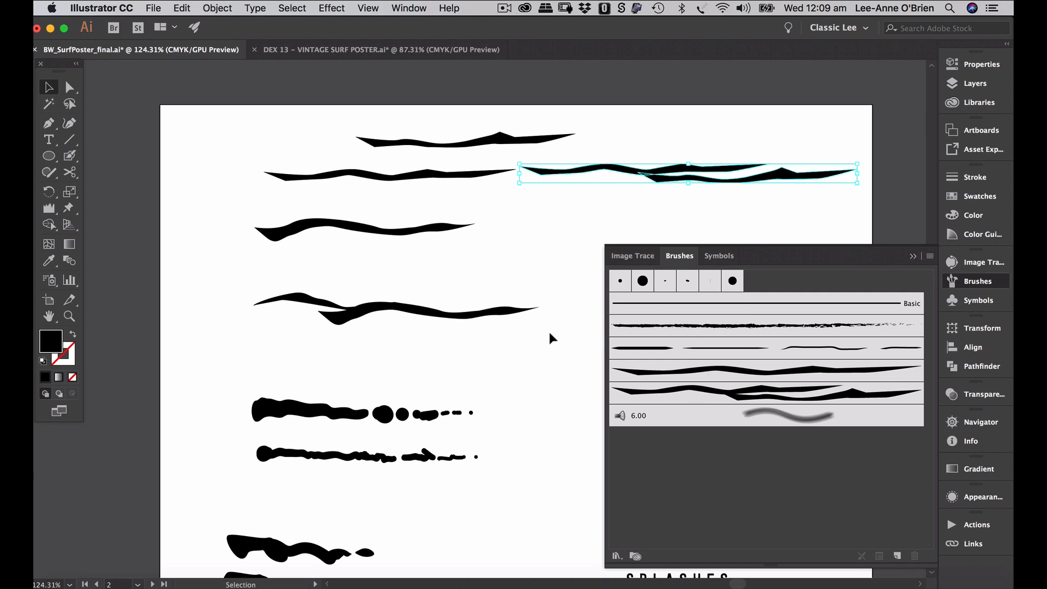
# - Return to the Surf Open poster and select the sun circle's stroke
pyautogui.click(86, 584)
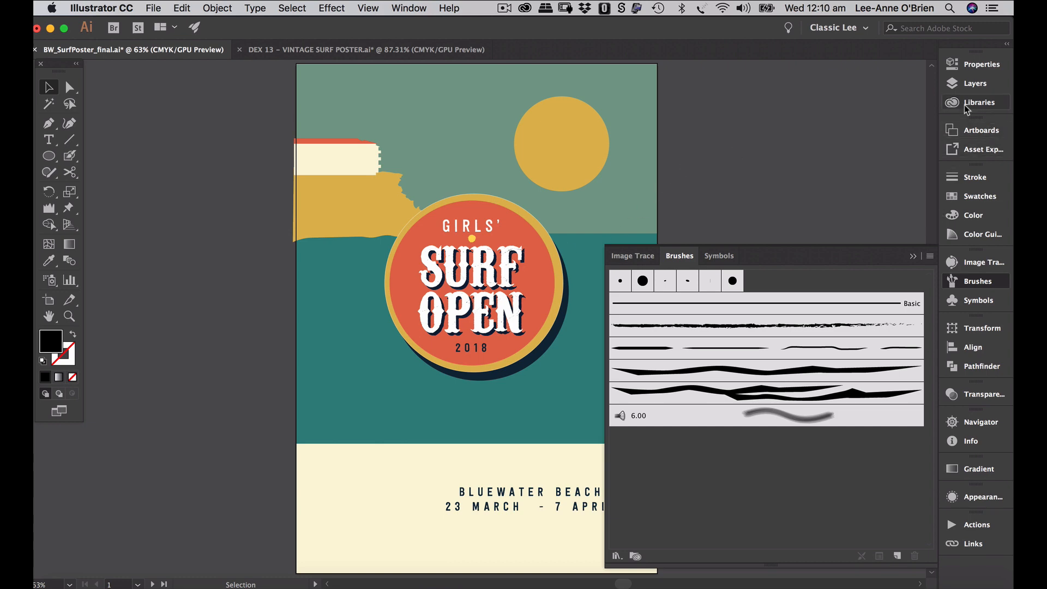
pyautogui.click(957, 85)
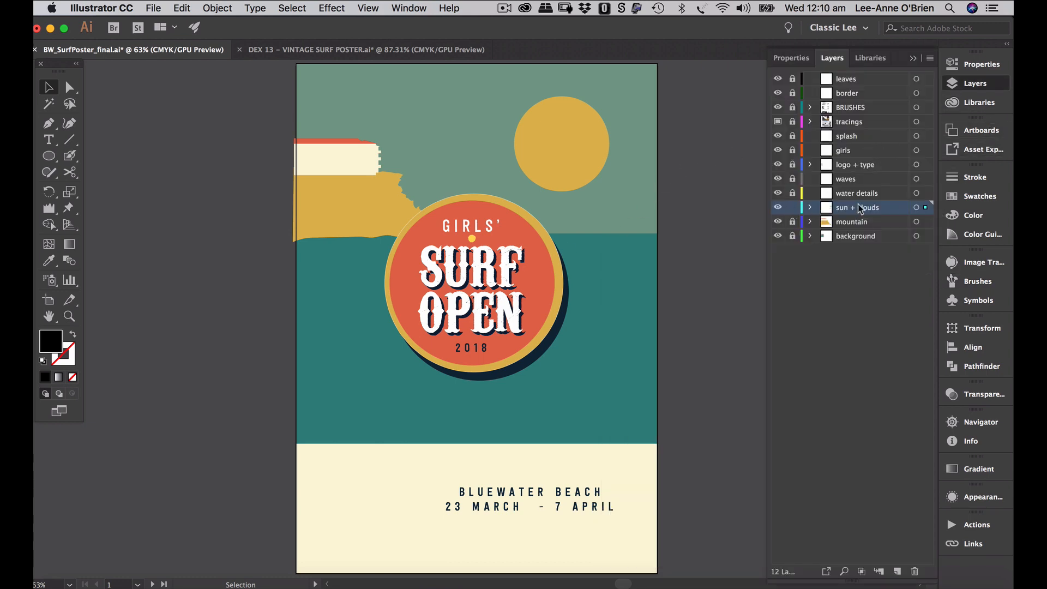
pyautogui.click(568, 153)
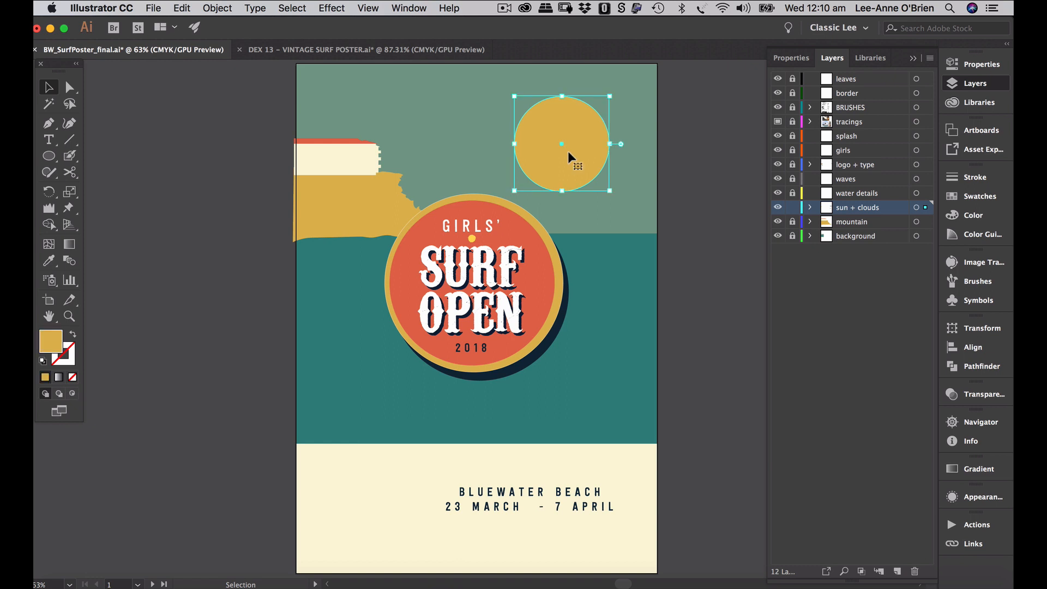
pyautogui.click(71, 355)
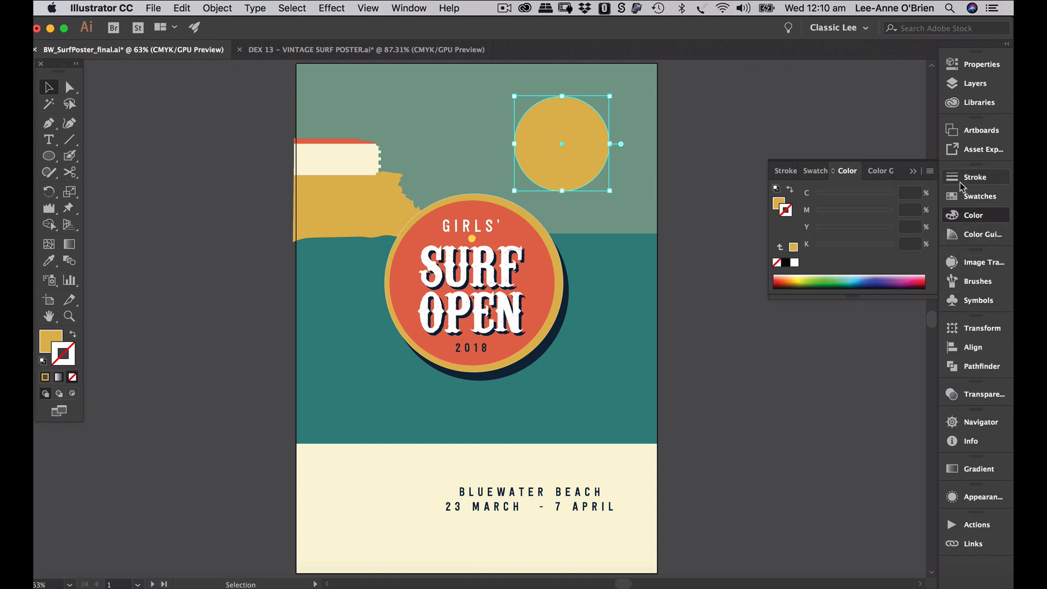
# - Float the Brushes panel beside the dock and apply the third rough art brush to the sun
pyautogui.moveTo(951, 287)
pyautogui.mouseDown()
pyautogui.moveTo(824, 365)
pyautogui.moveTo(755, 344)
pyautogui.mouseUp()
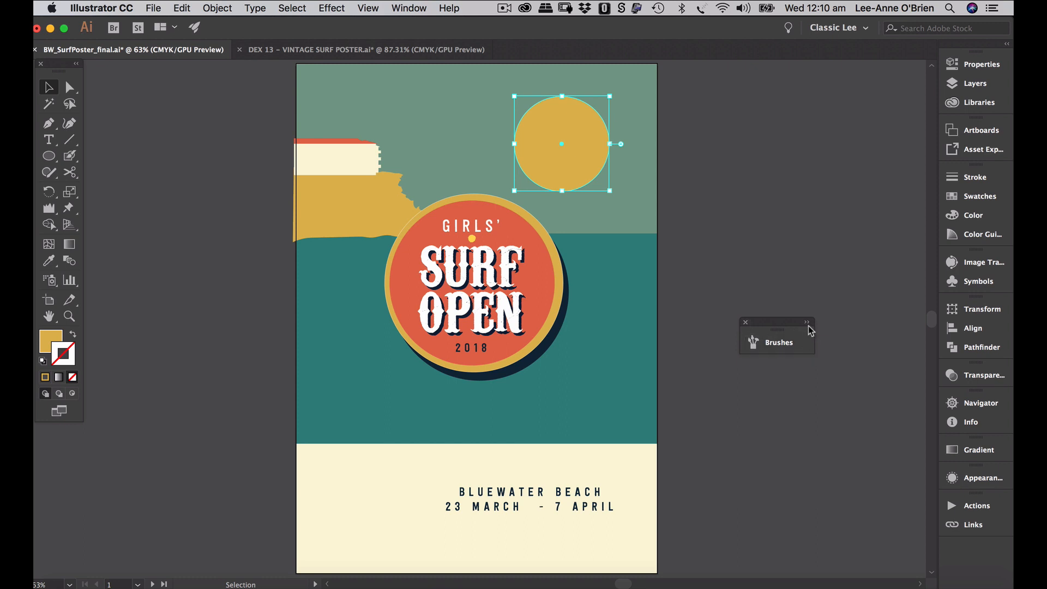
pyautogui.moveTo(819, 358); pyautogui.dragTo(876, 381)
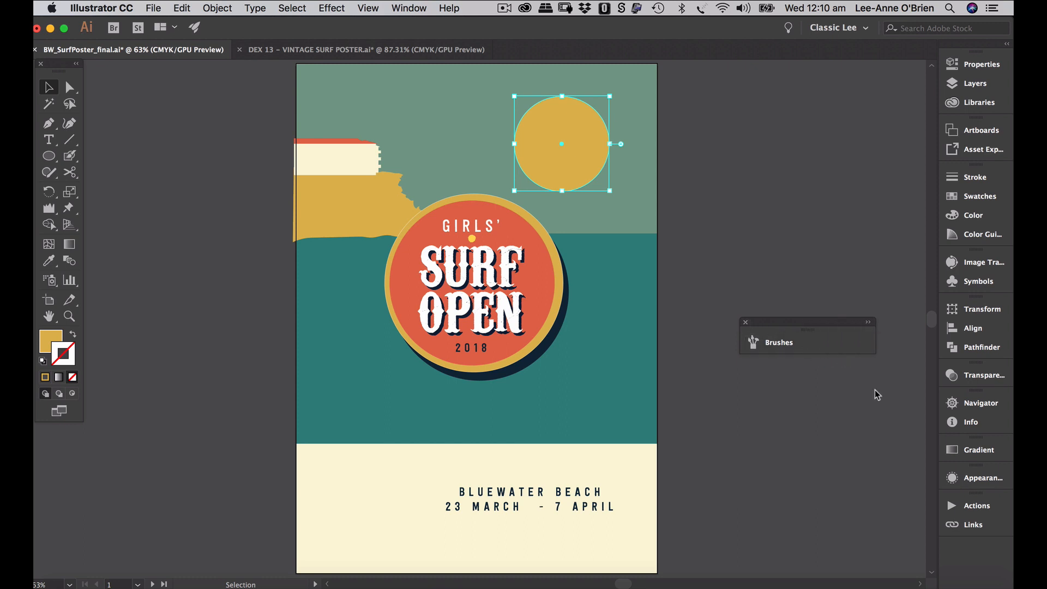
pyautogui.click(869, 324)
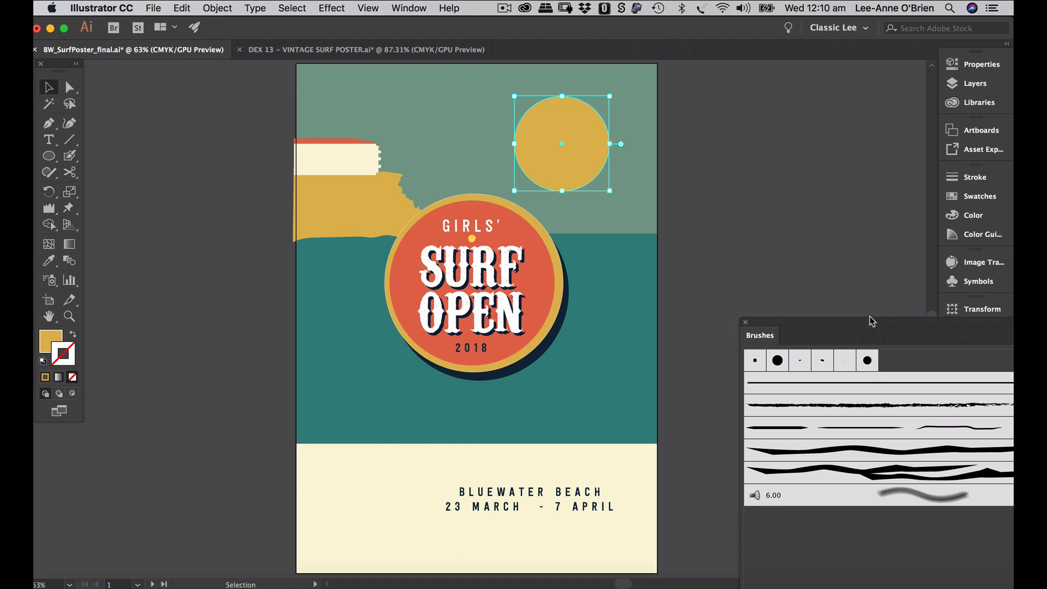
pyautogui.moveTo(874, 324)
pyautogui.mouseDown()
pyautogui.moveTo(797, 222)
pyautogui.moveTo(808, 121)
pyautogui.mouseUp()
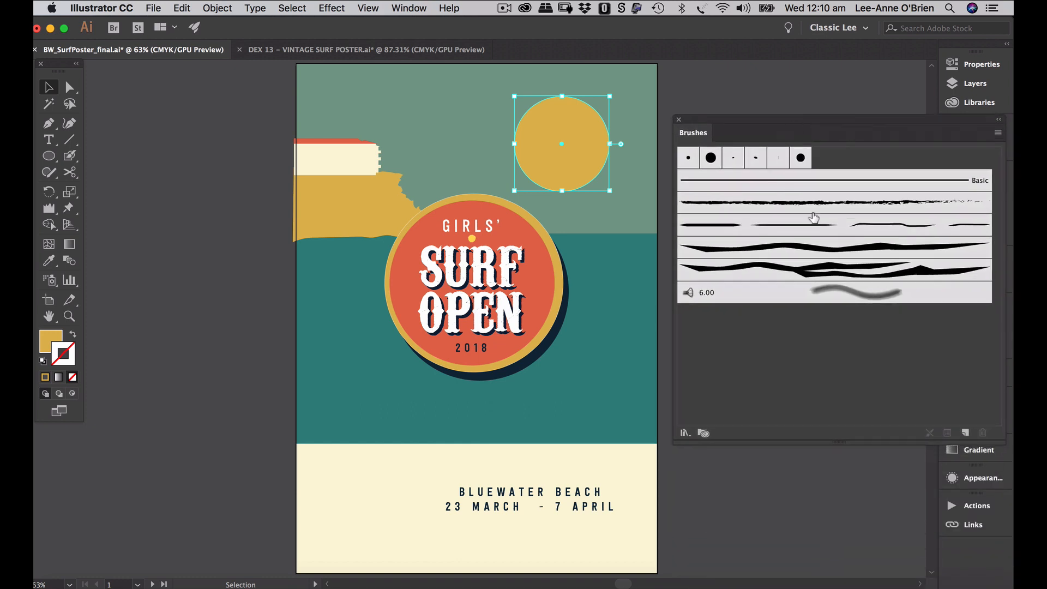
pyautogui.click(831, 228)
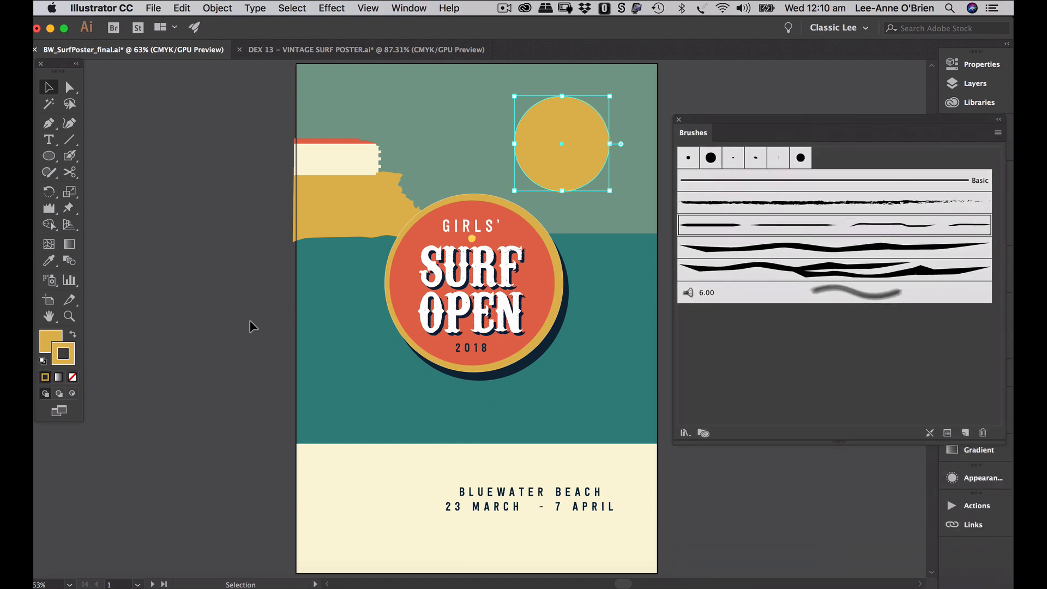
# - Reselect the brushed sun circle and set its stroke weight to 2 pt
pyautogui.doubleClick(769, 227)
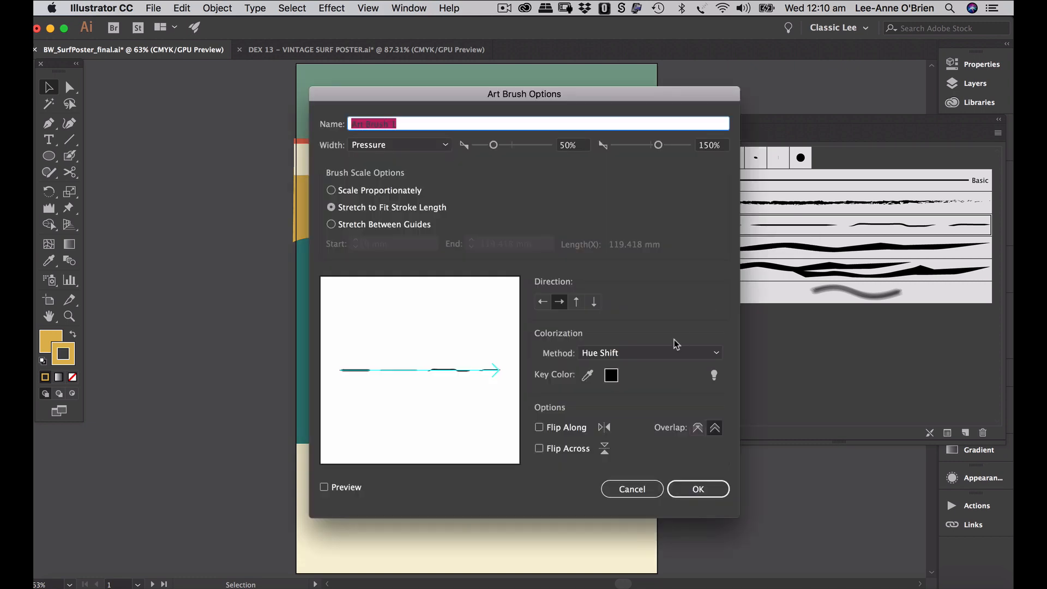
pyautogui.click(694, 489)
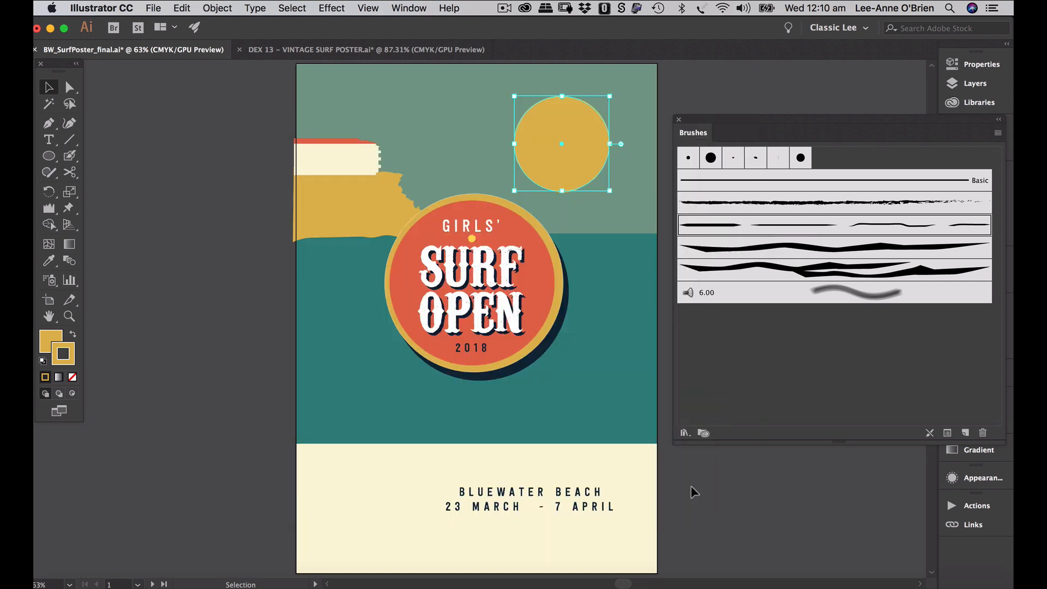
pyautogui.click(702, 72)
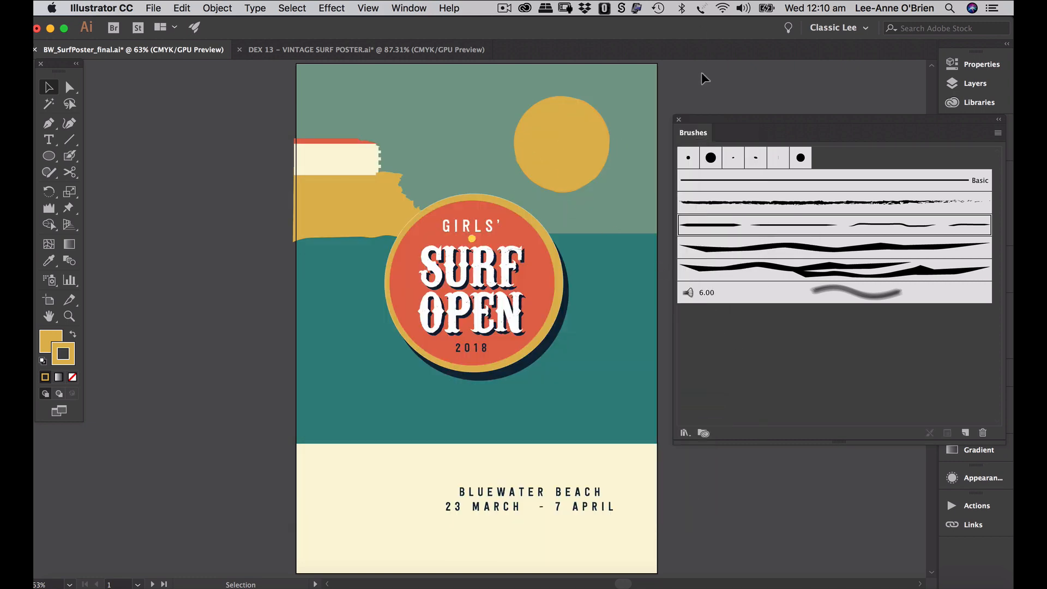
pyautogui.click(582, 125)
pyautogui.moveTo(951, 124)
pyautogui.mouseDown()
pyautogui.moveTo(812, 205)
pyautogui.moveTo(765, 247)
pyautogui.mouseUp()
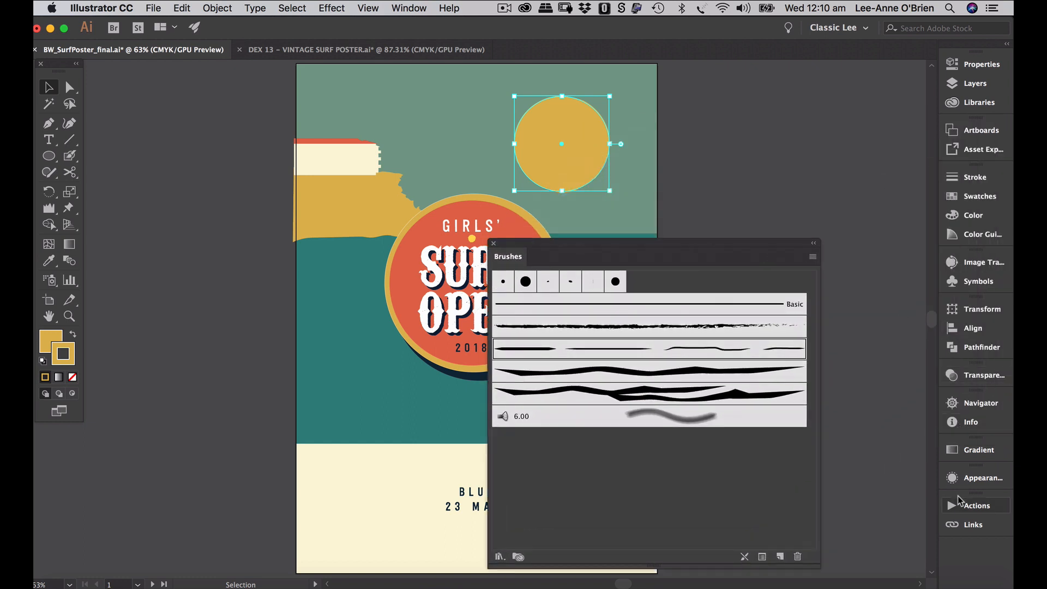
pyautogui.click(956, 180)
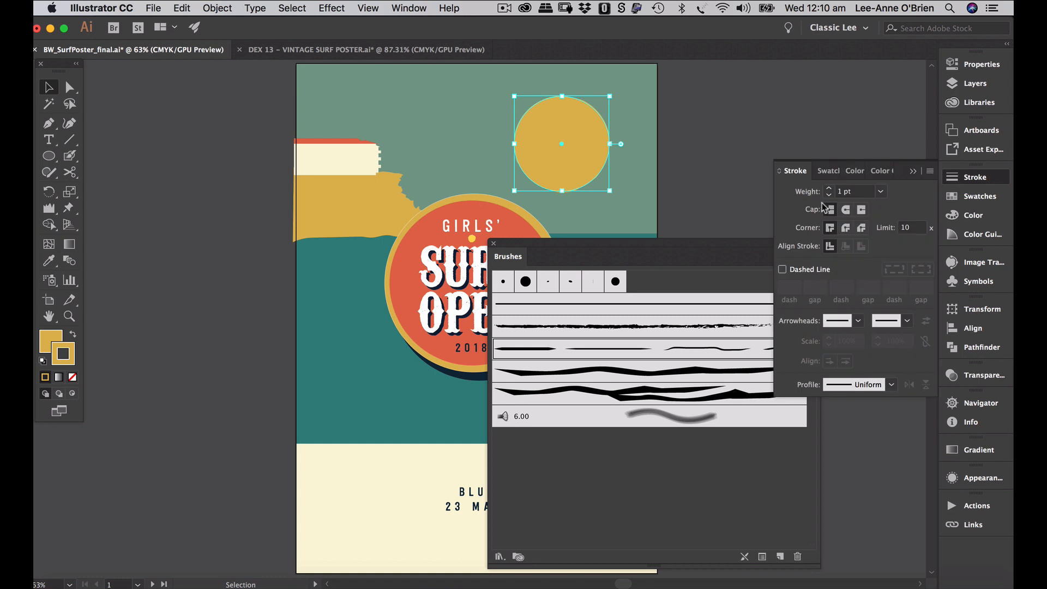
pyautogui.click(761, 97)
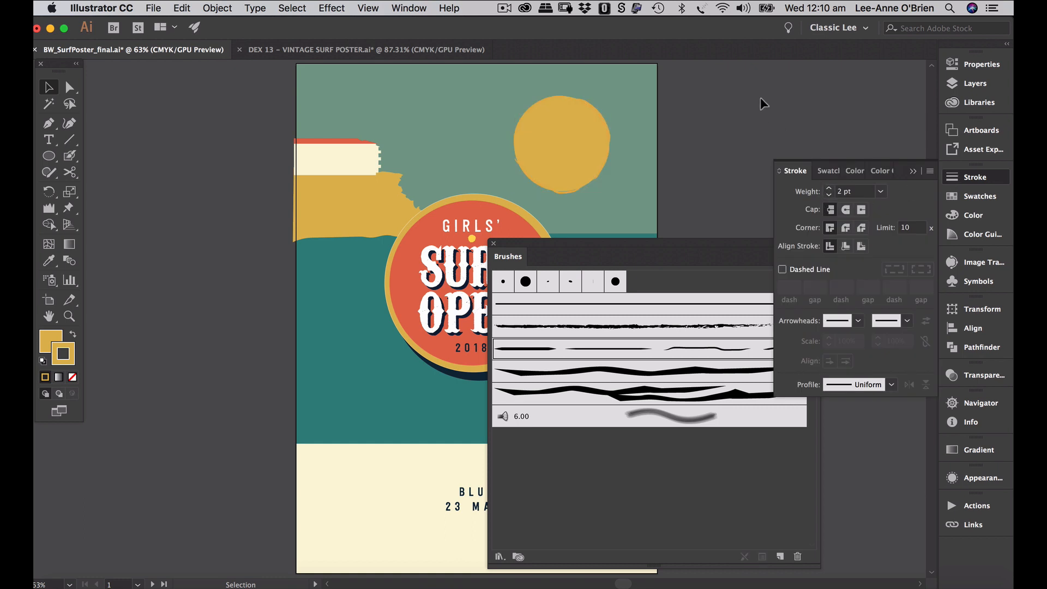
# - Duplicate the sun circle into a larger ring with no fill, rotated at an angle
pyautogui.click(589, 158)
pyautogui.moveTo(589, 159); pyautogui.dragTo(594, 153)
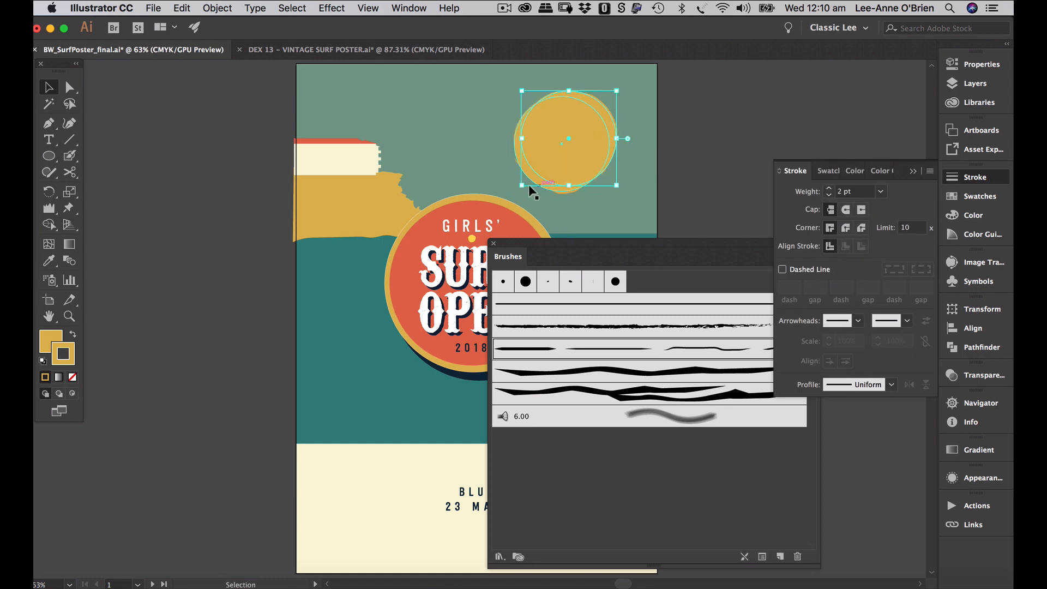
pyautogui.moveTo(522, 186); pyautogui.dragTo(508, 199)
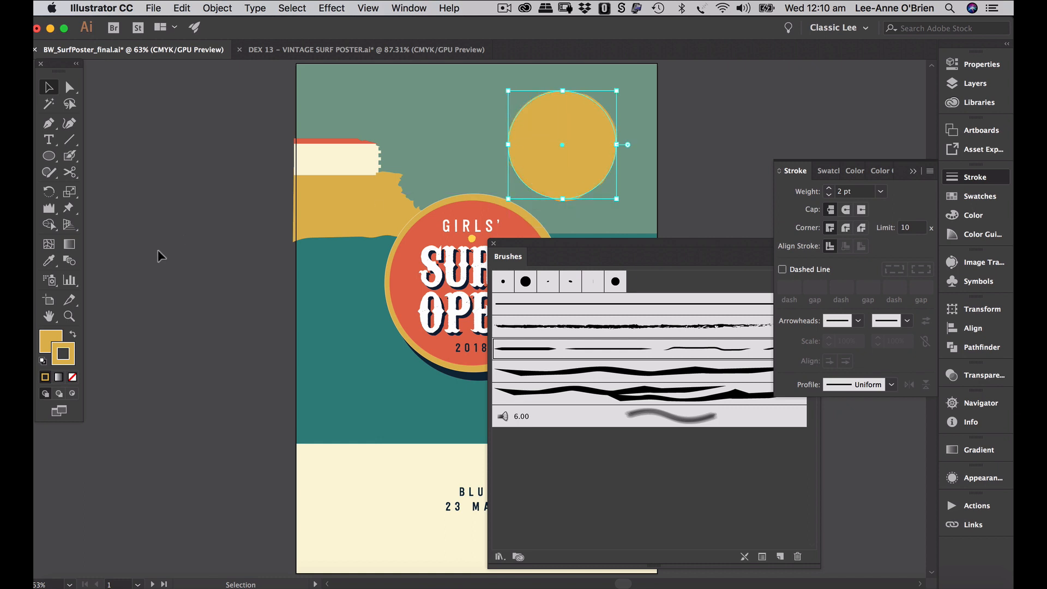
pyautogui.click(49, 341)
pyautogui.click(73, 377)
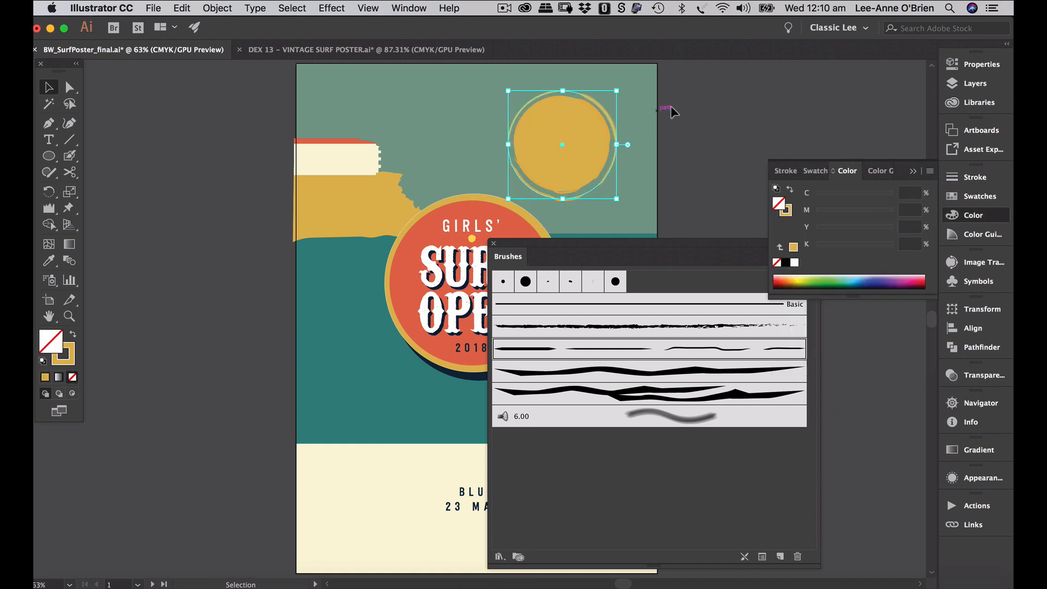
pyautogui.click(711, 110)
pyautogui.click(613, 127)
pyautogui.moveTo(619, 201); pyautogui.dragTo(635, 147)
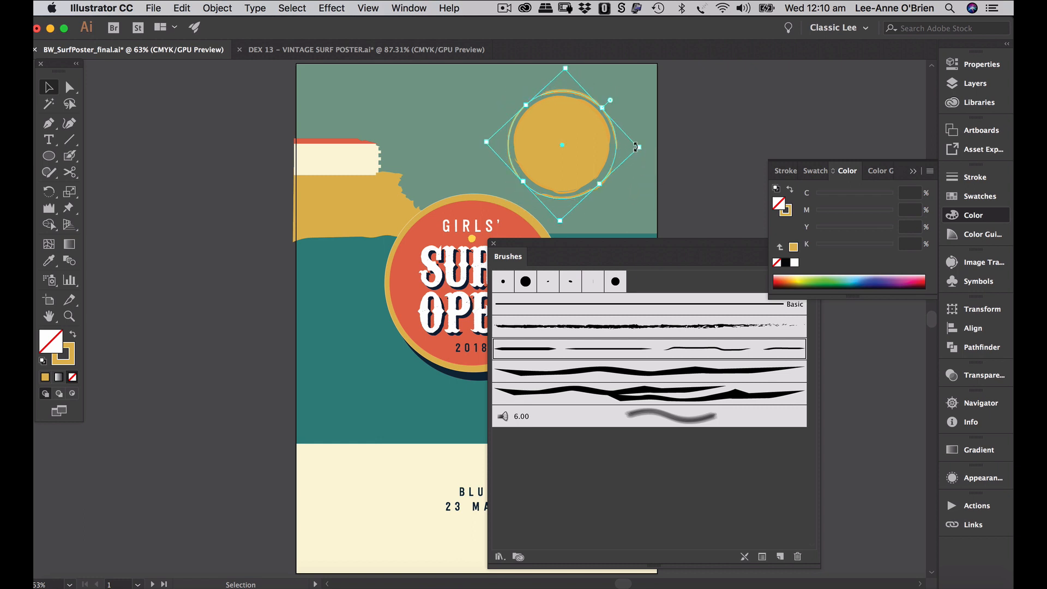
pyautogui.click(695, 113)
# - Duplicate the ring again and enlarge the copy to about 106.63 mm
pyautogui.click(609, 123)
pyautogui.keyDown('alt'); pyautogui.keyDown('shift'); pyautogui.moveTo(609, 120); pyautogui.dragTo(609, 114); pyautogui.keyUp('shift'); pyautogui.keyUp('alt')
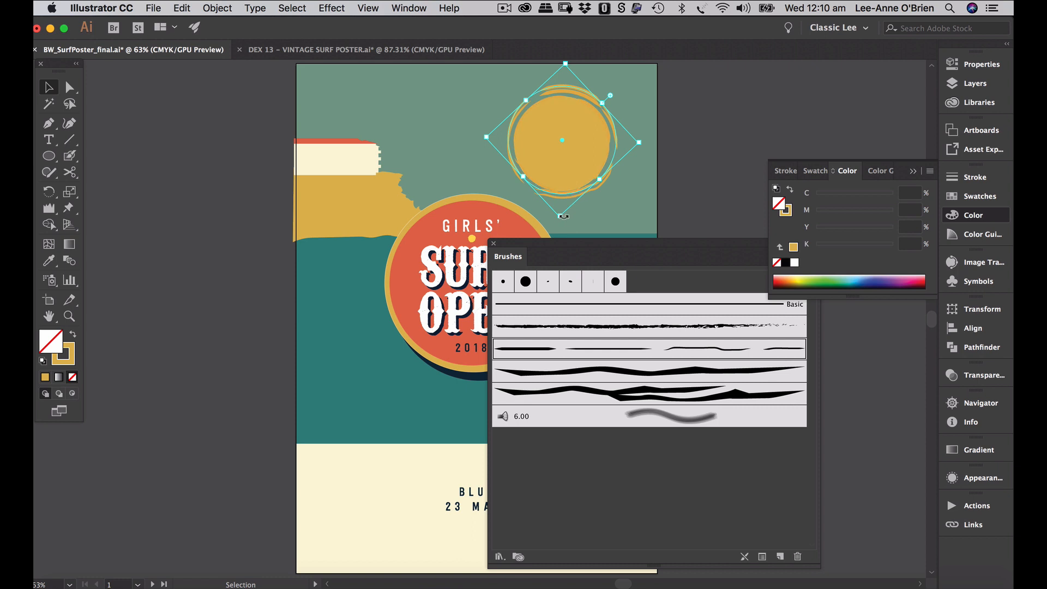
pyautogui.moveTo(560, 217); pyautogui.dragTo(559, 231)
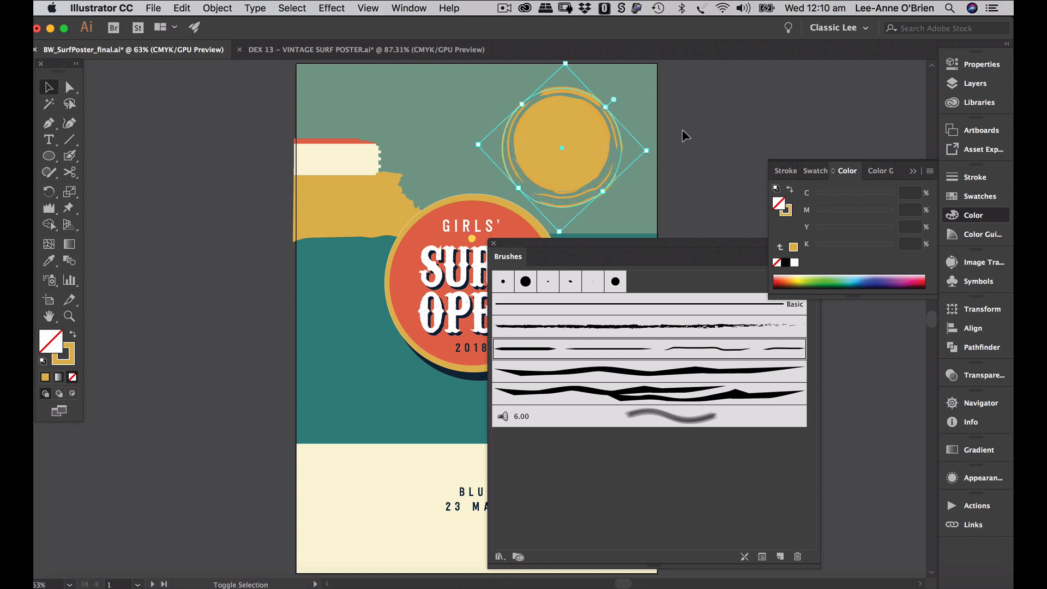
pyautogui.moveTo(648, 149); pyautogui.dragTo(649, 146)
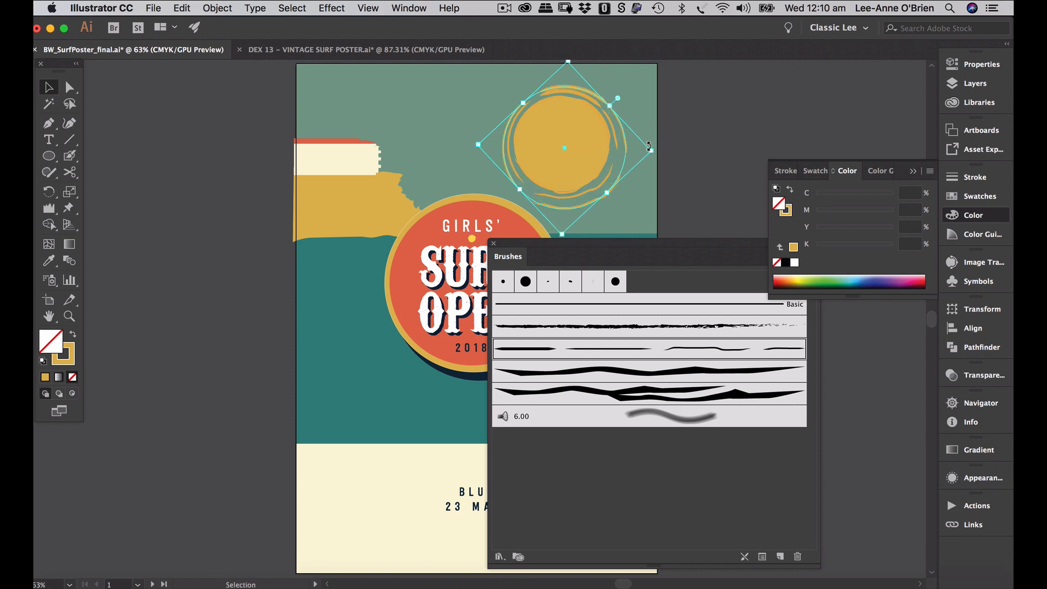
pyautogui.moveTo(567, 58); pyautogui.dragTo(568, 96)
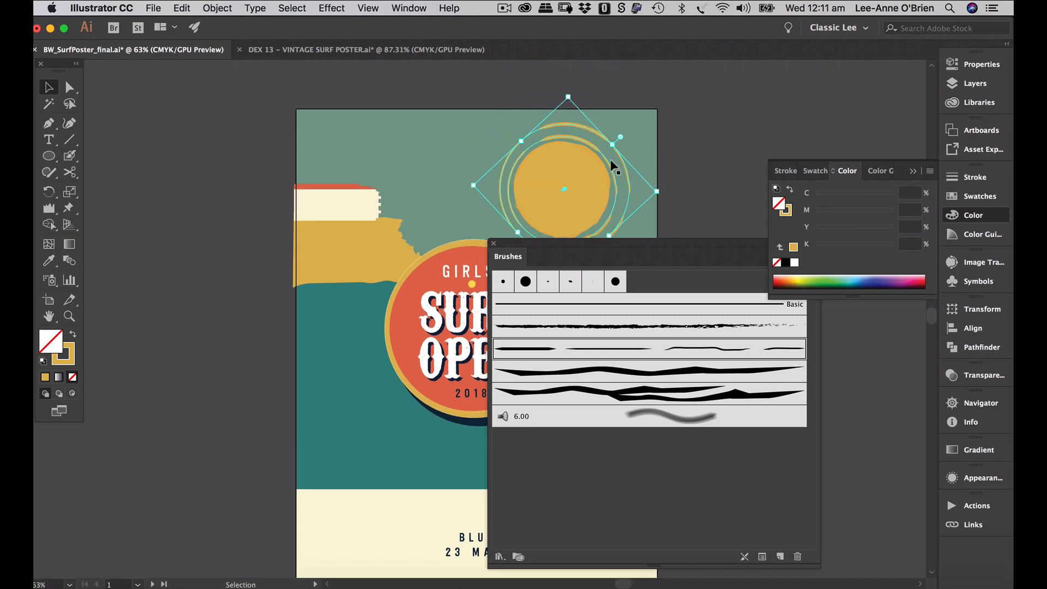
# - Rotate the sun's rough rings about 30° counter-clockwise to a new angle
pyautogui.moveTo(692, 240); pyautogui.dragTo(759, 309)
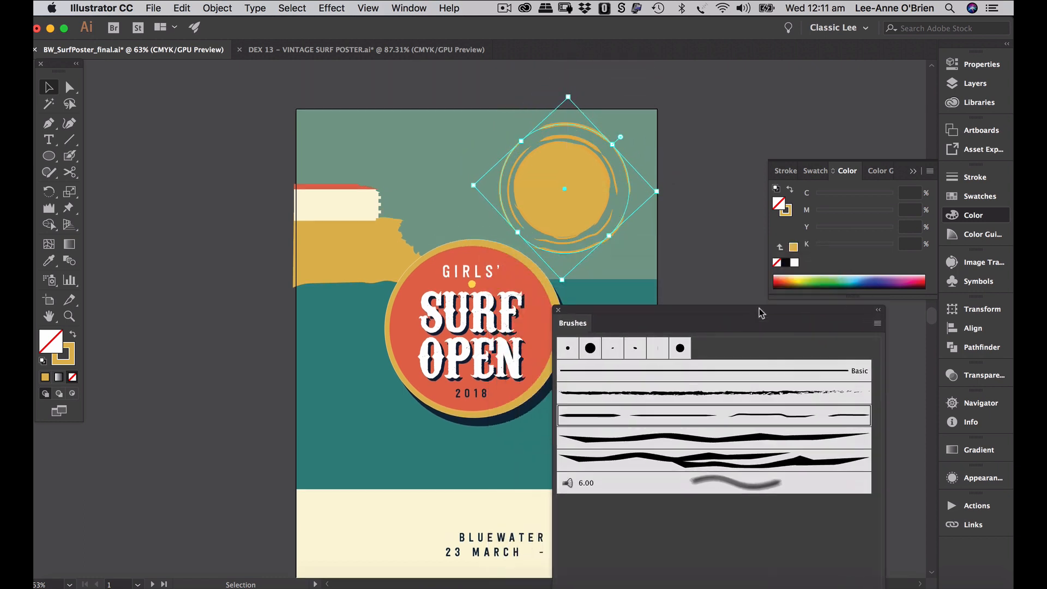
pyautogui.moveTo(667, 194); pyautogui.dragTo(655, 143)
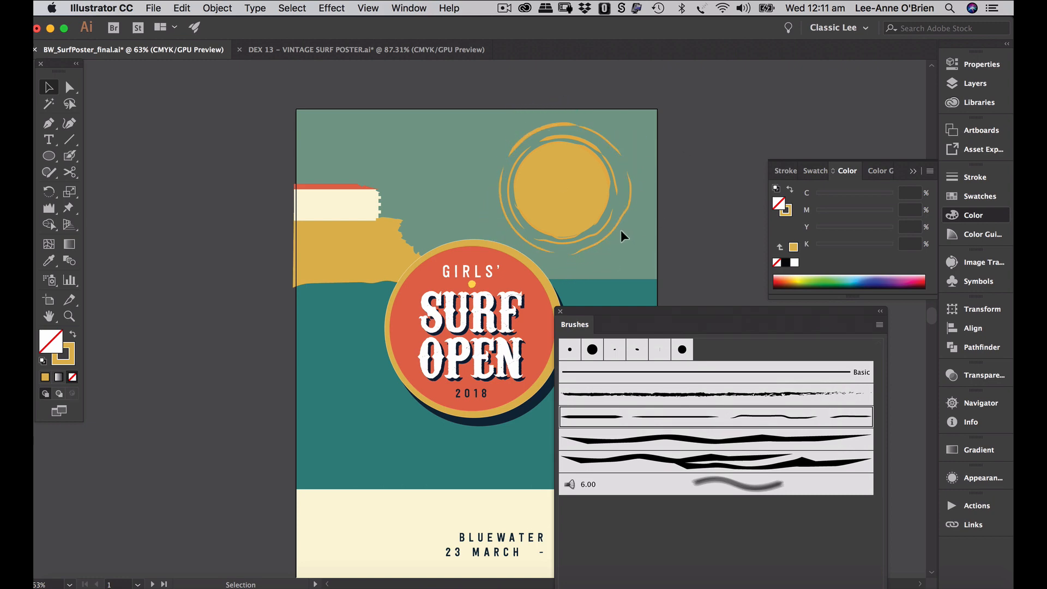
pyautogui.click(762, 141)
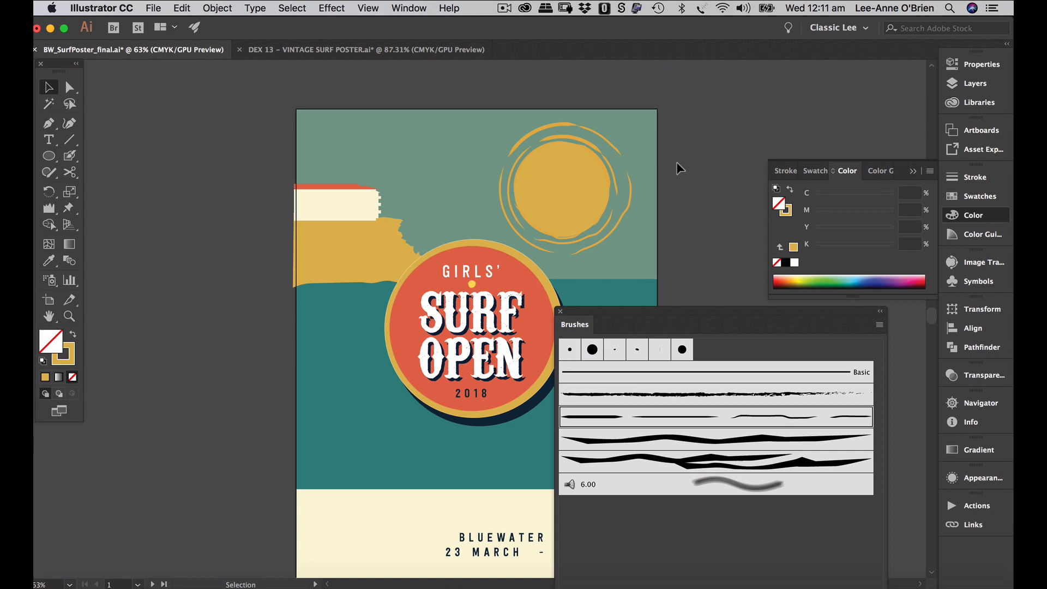
pyautogui.click(620, 154)
pyautogui.moveTo(644, 131); pyautogui.dragTo(641, 112)
pyautogui.click(701, 113)
pyautogui.click(614, 135)
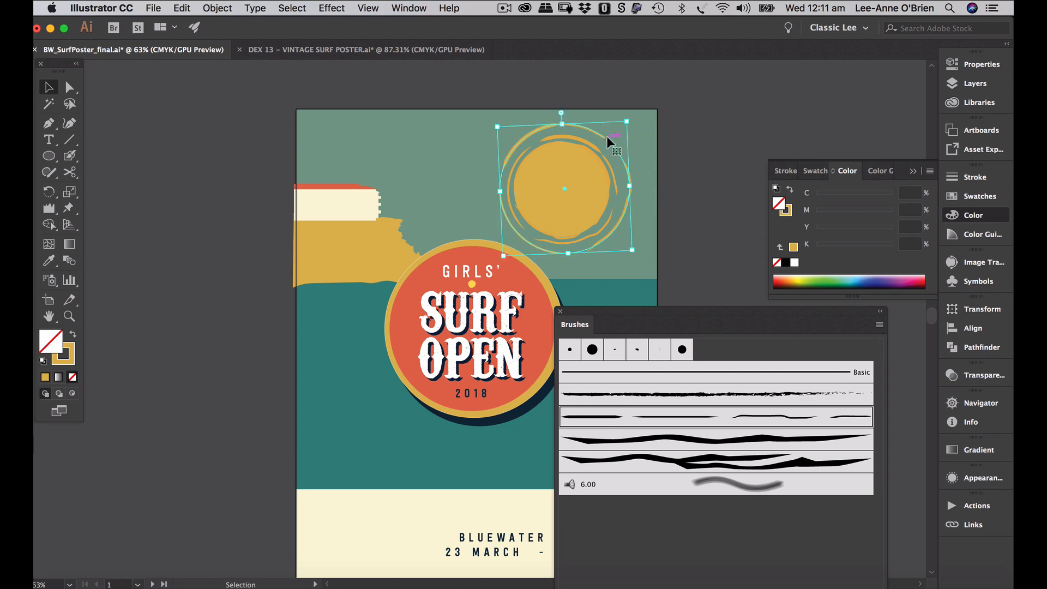
# - Thin the ring strokes to 0.75 pt weight and reselect the whole sun group
pyautogui.click(976, 178)
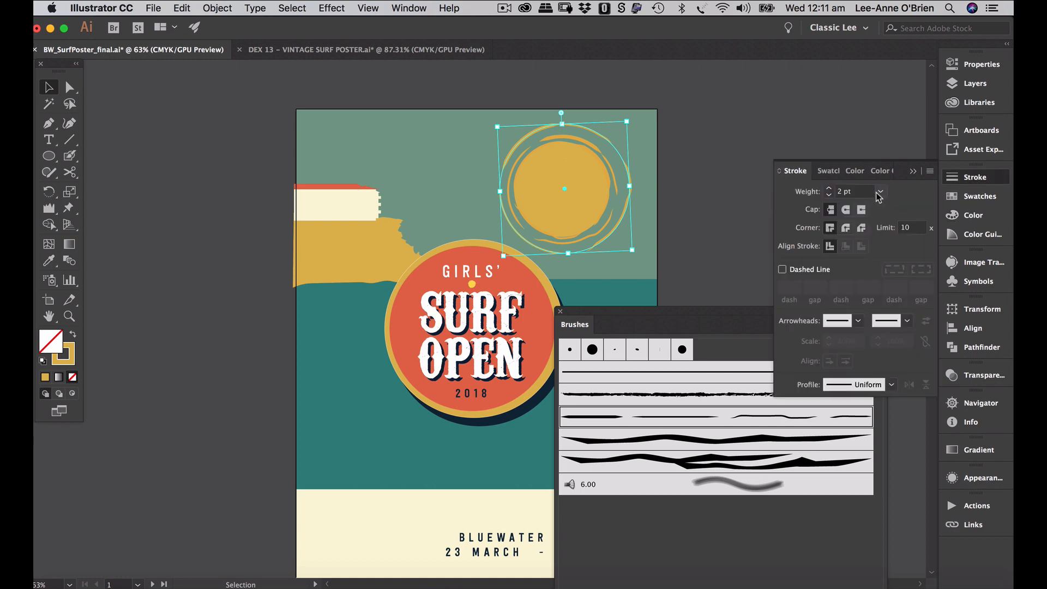
pyautogui.click(880, 190)
pyautogui.click(900, 236)
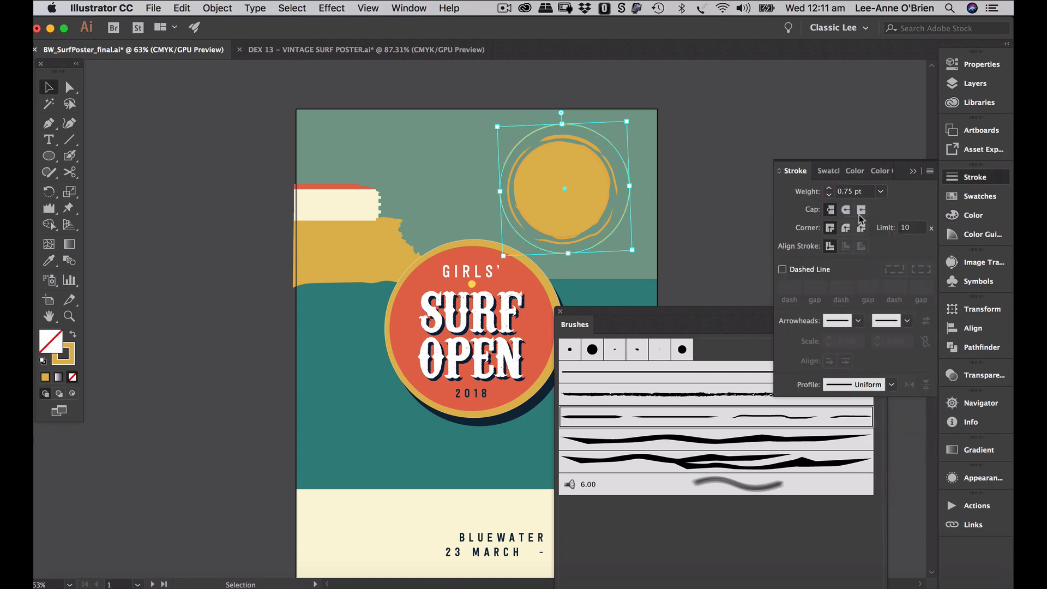
pyautogui.click(754, 130)
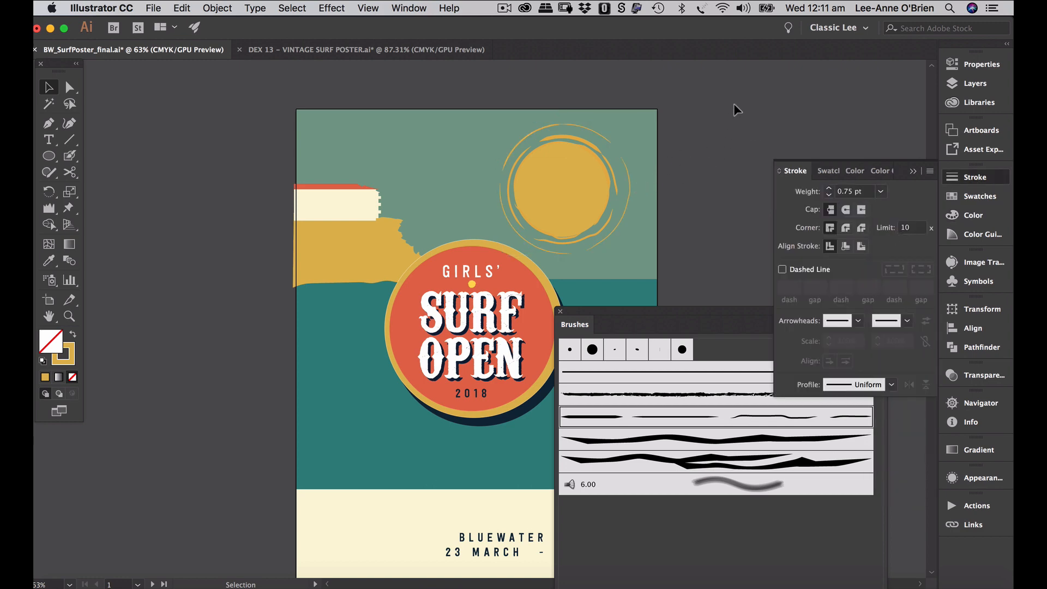
pyautogui.scroll(-3, 686, 155)
pyautogui.hscroll(2, 686, 155)
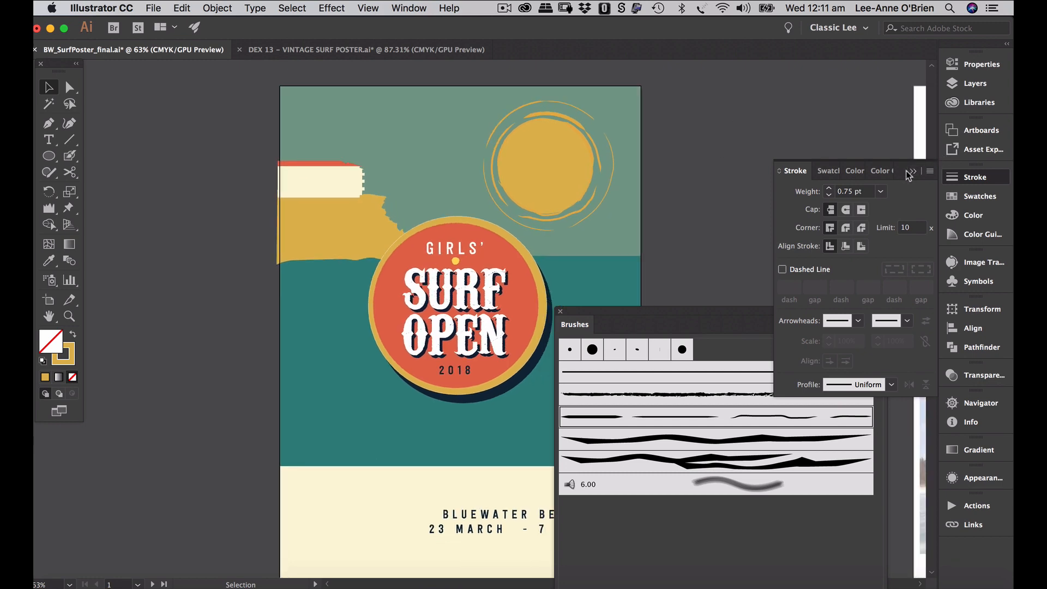
pyautogui.click(913, 171)
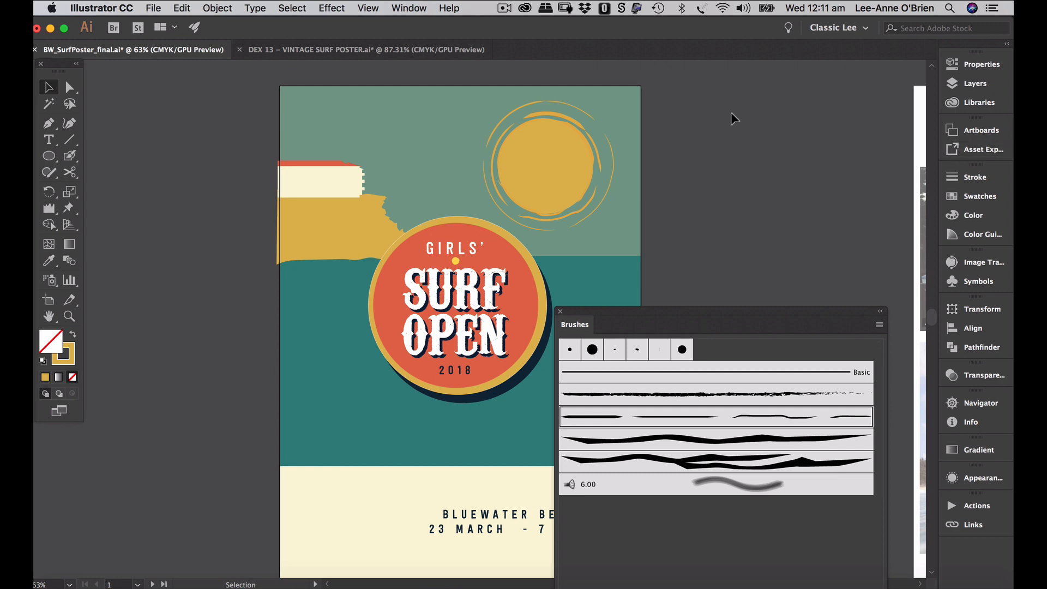
pyautogui.click(535, 183)
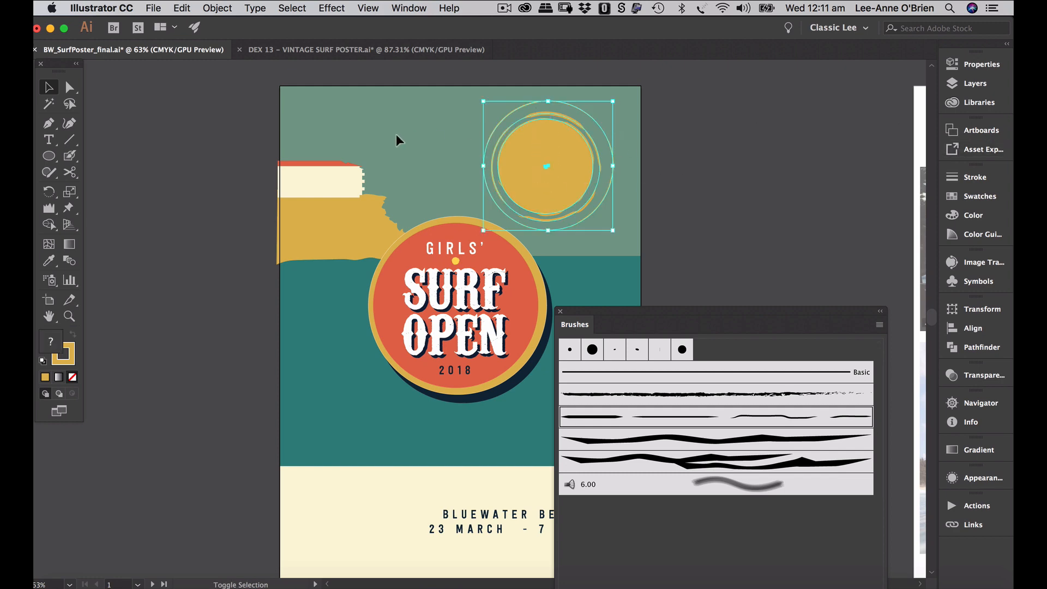
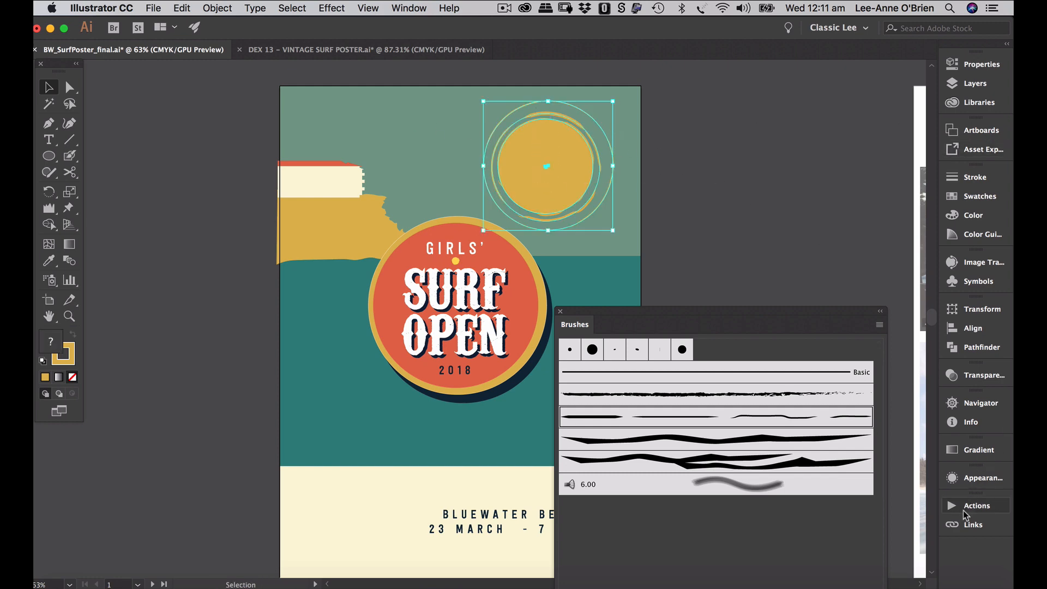
# - Align the sun's disc and rings to the selection, centred vertically and horizontally
pyautogui.click(958, 329)
pyautogui.click(927, 417)
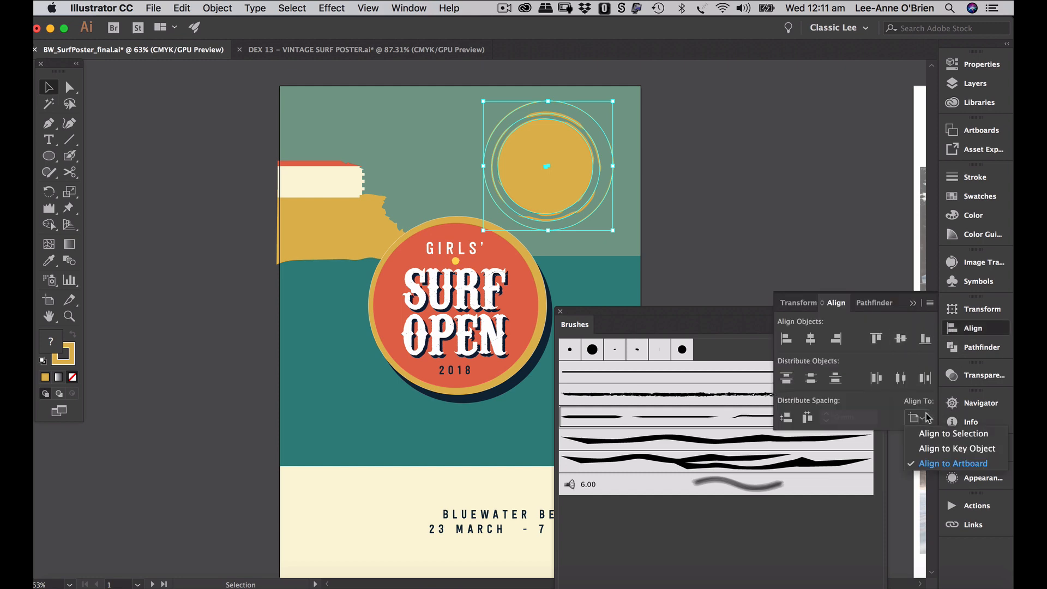
pyautogui.click(934, 433)
pyautogui.click(901, 339)
pyautogui.click(810, 338)
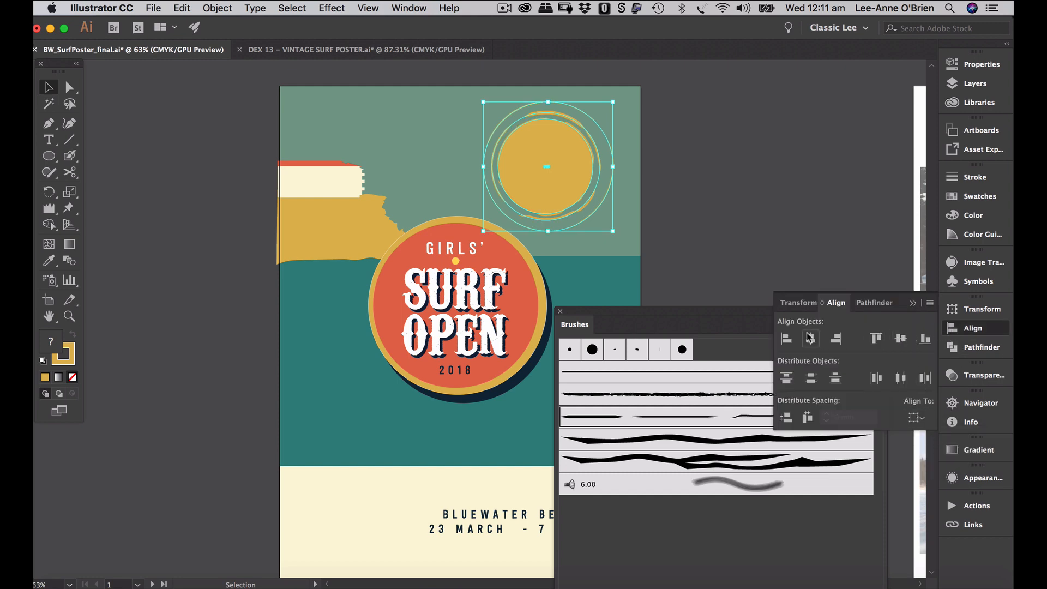
pyautogui.click(713, 169)
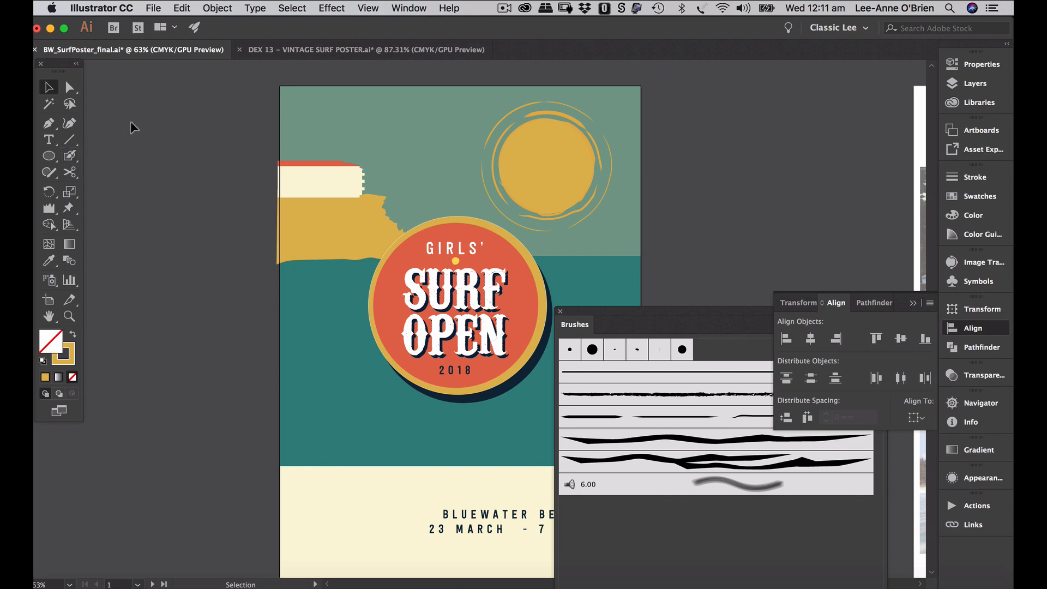
pyautogui.click(910, 307)
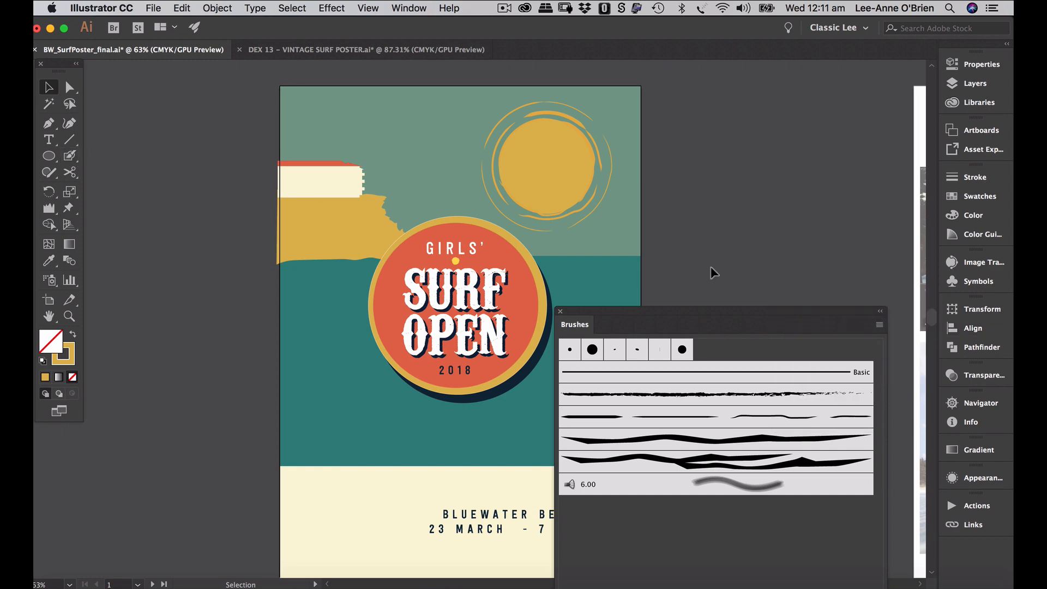
# - Paint a white textured-brush cloud stroke at the upper left and two short strokes beside the sun
pyautogui.moveTo(75, 161); pyautogui.dragTo(105, 158)
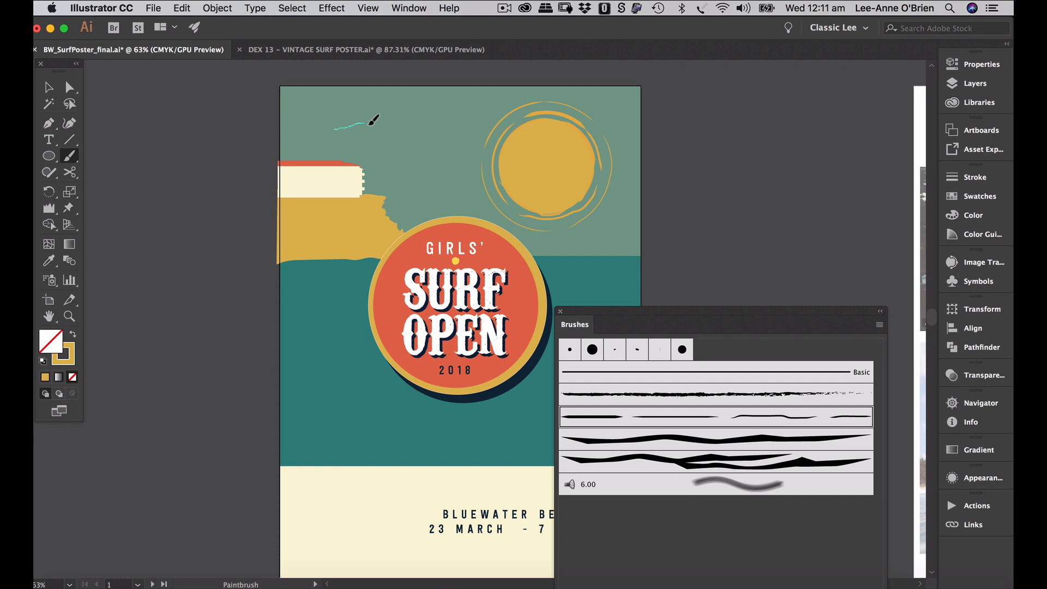
pyautogui.moveTo(369, 124); pyautogui.dragTo(403, 127)
pyautogui.click(68, 358)
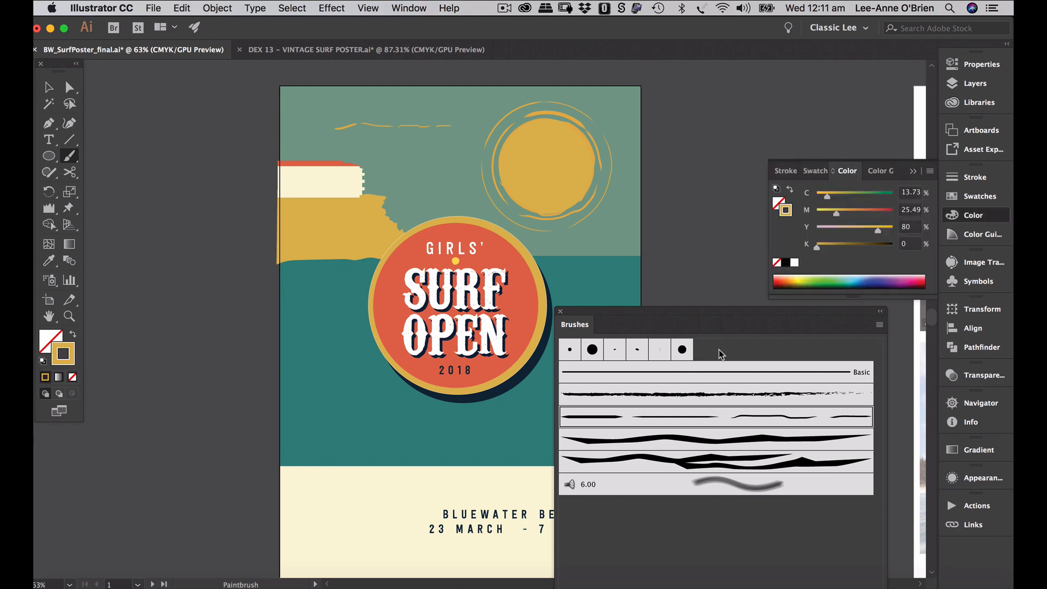
pyautogui.keyDown('super'); pyautogui.click(405, 127); pyautogui.keyUp('super')
pyautogui.click(796, 264)
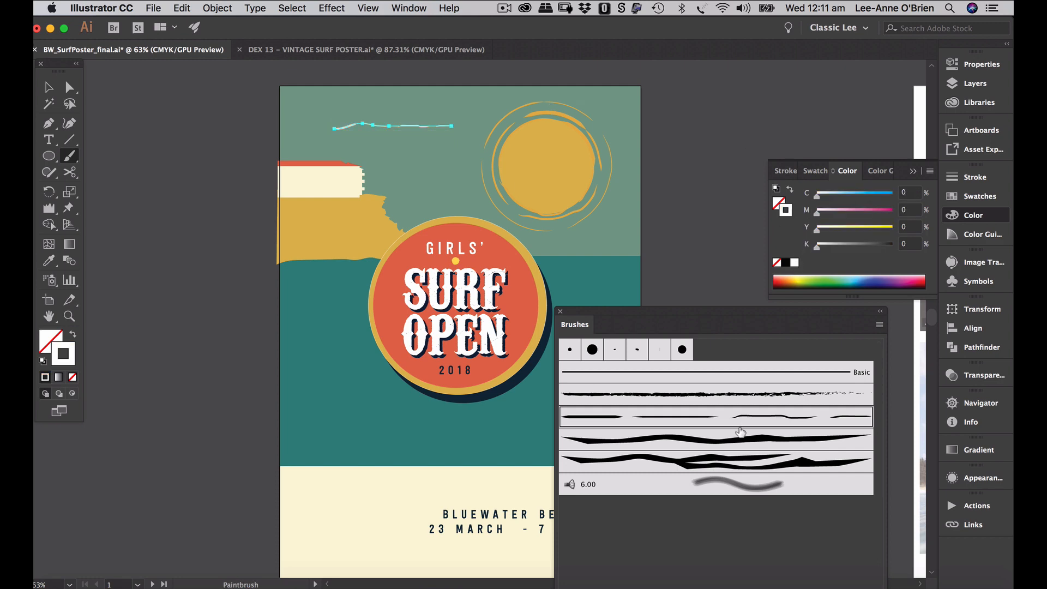
pyautogui.click(730, 446)
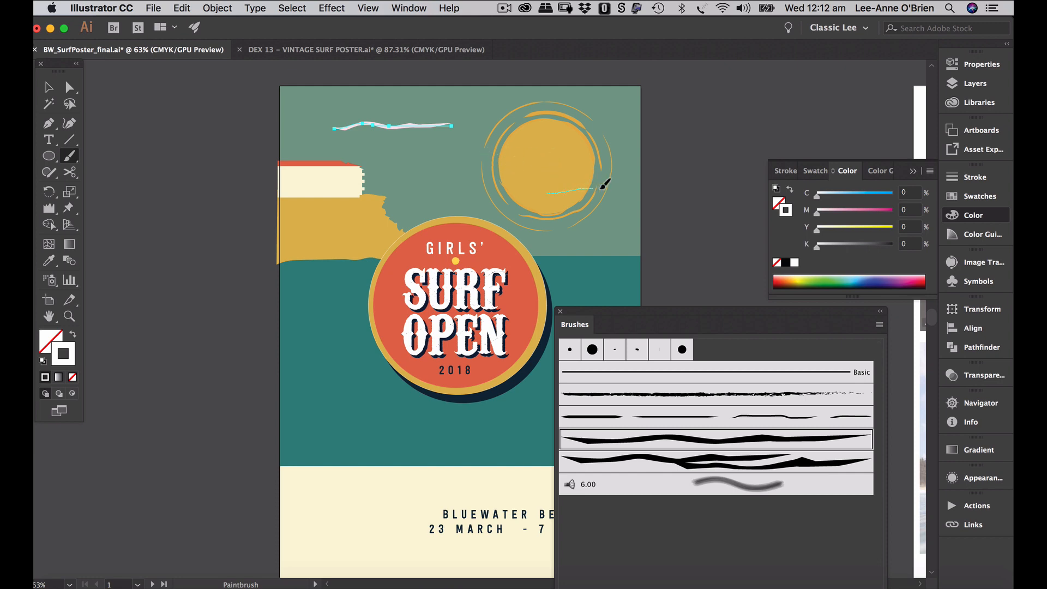
pyautogui.moveTo(620, 186); pyautogui.dragTo(650, 192)
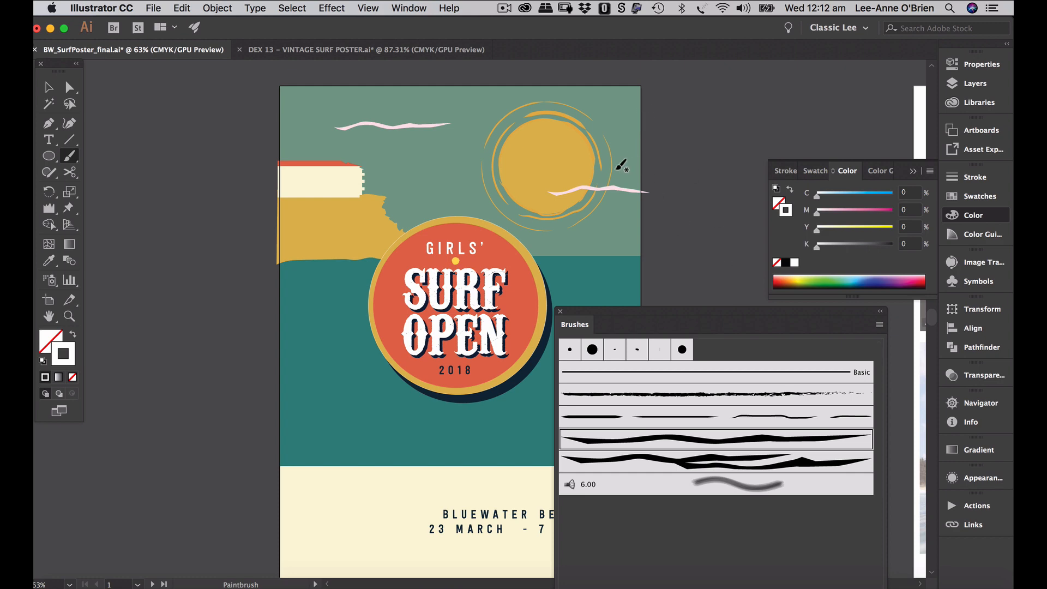
pyautogui.moveTo(637, 201); pyautogui.dragTo(641, 201)
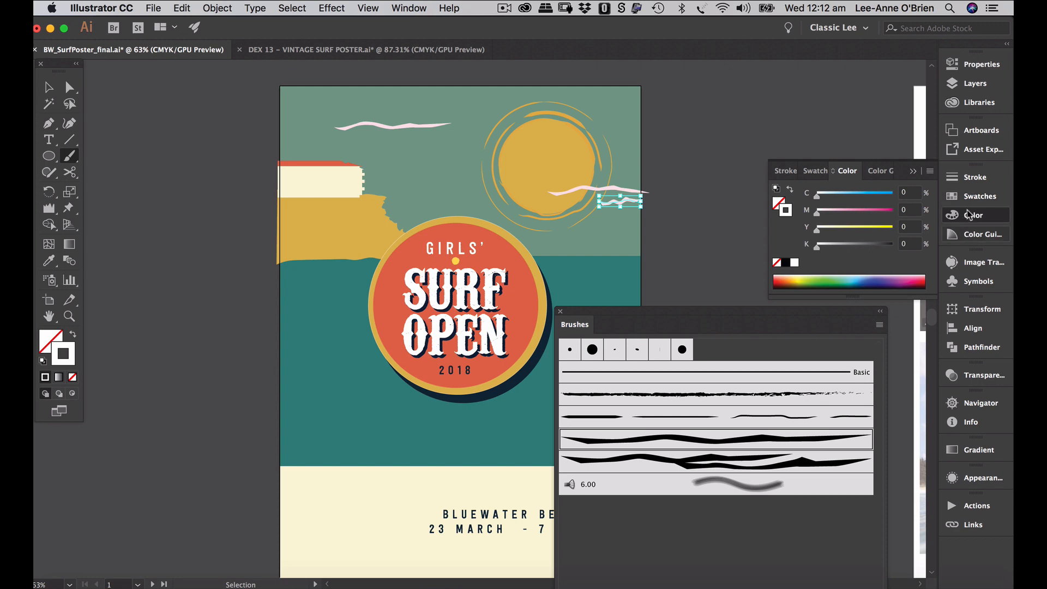
# - Set the new cloud stroke's weight to 0.5 pt
pyautogui.click(973, 176)
pyautogui.click(877, 191)
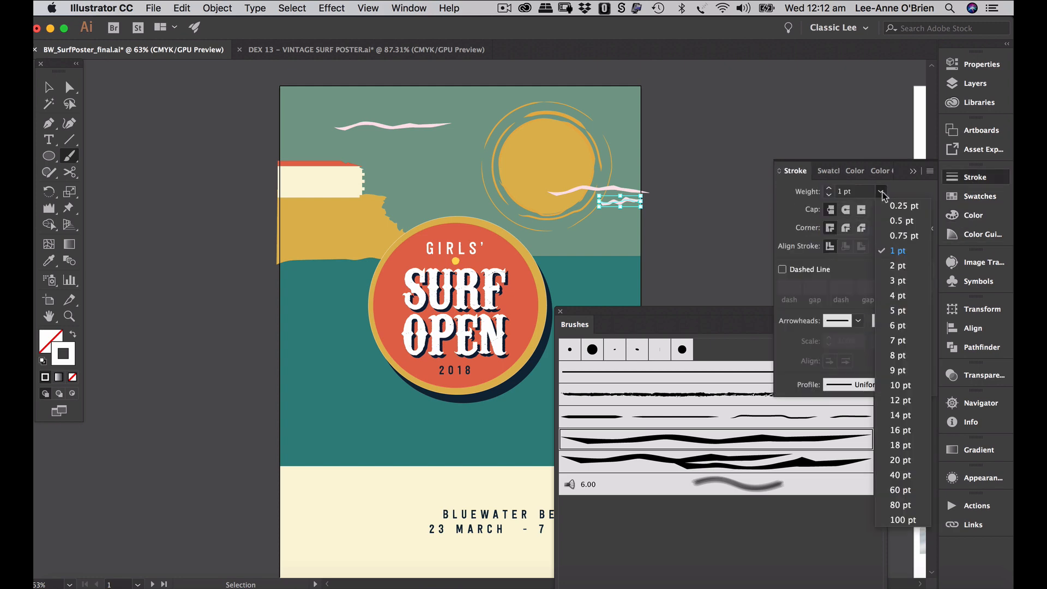
pyautogui.click(903, 221)
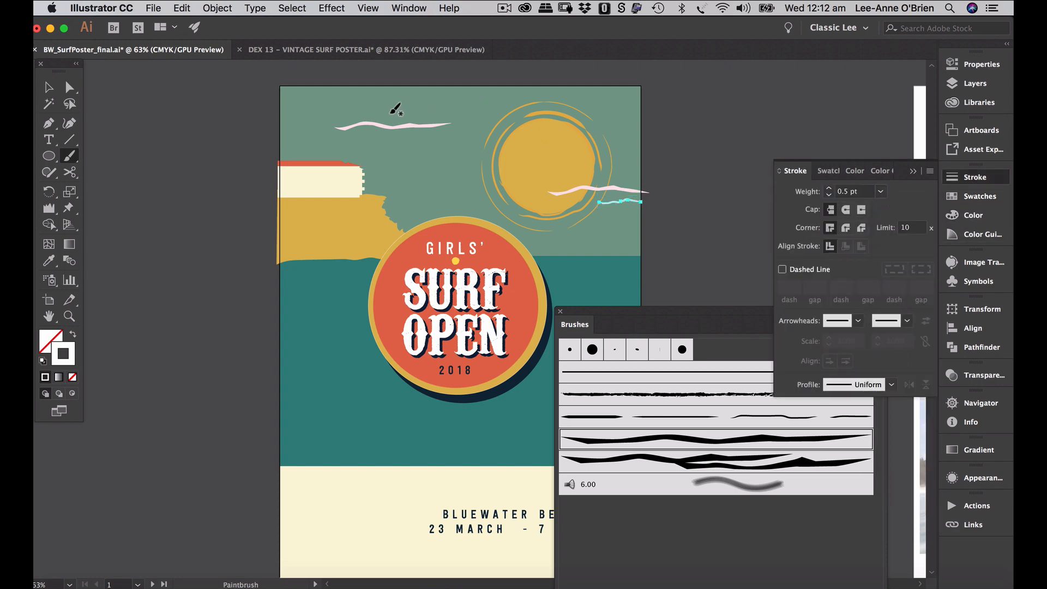
# - Paint another upper-left cloud stroke and one across the sun's top using the heavier fifth brush
pyautogui.moveTo(308, 118); pyautogui.dragTo(319, 119)
pyautogui.moveTo(396, 116); pyautogui.dragTo(406, 114)
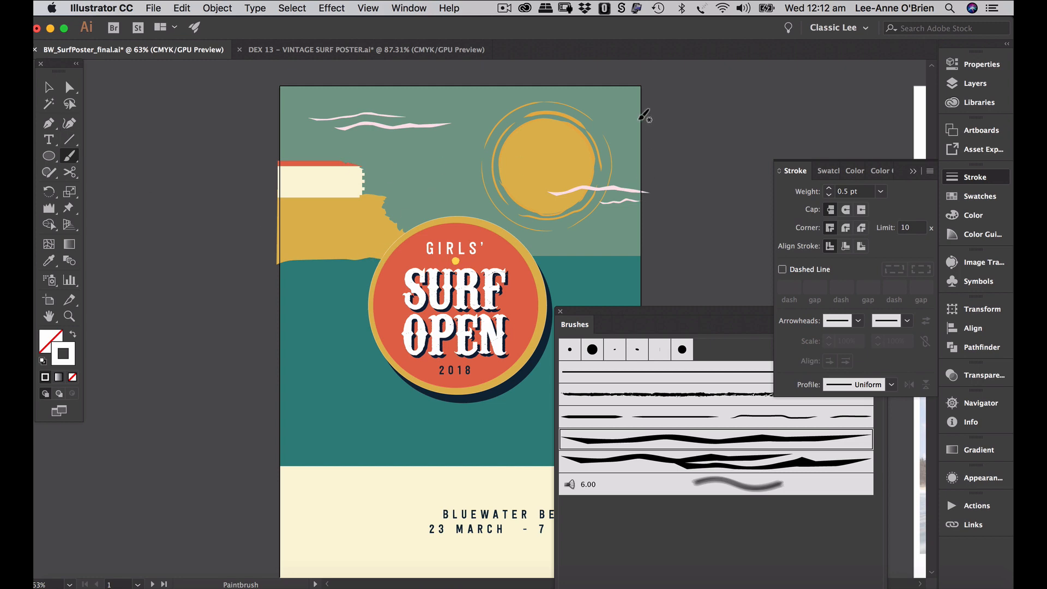
pyautogui.moveTo(641, 124); pyautogui.dragTo(522, 121)
pyautogui.press('v')
pyautogui.click(605, 127)
pyautogui.press('b')
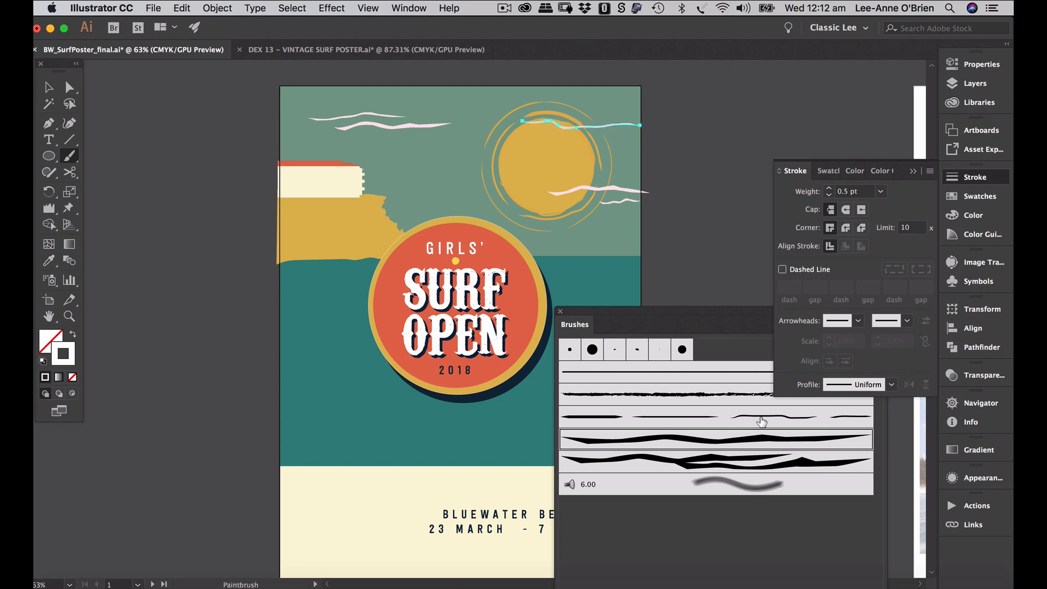
pyautogui.click(747, 462)
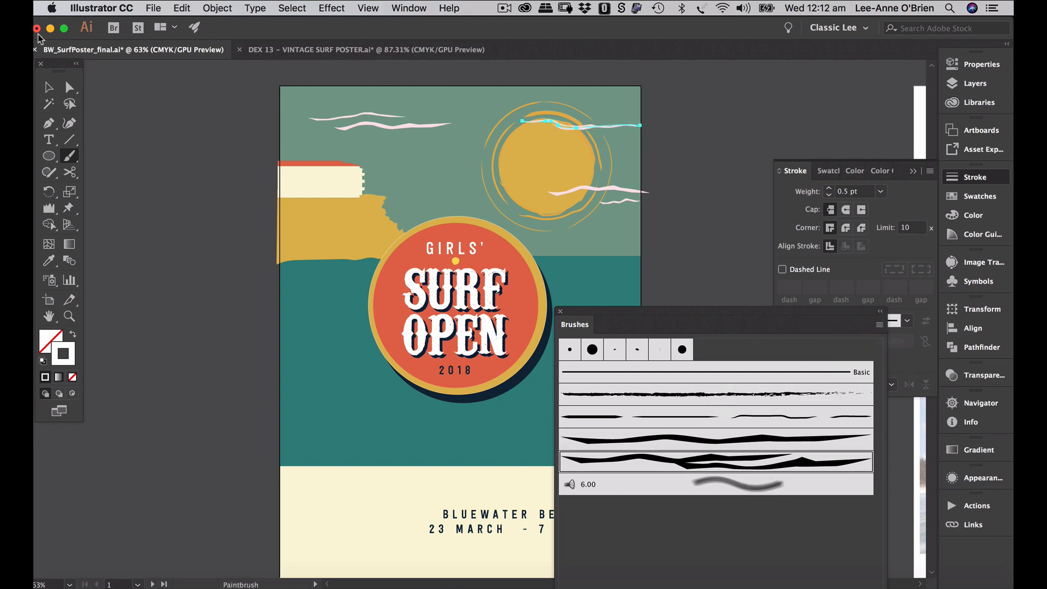
# - Enlarge the cloud stroke over the sun and move it up toward the poster's top
pyautogui.click(48, 87)
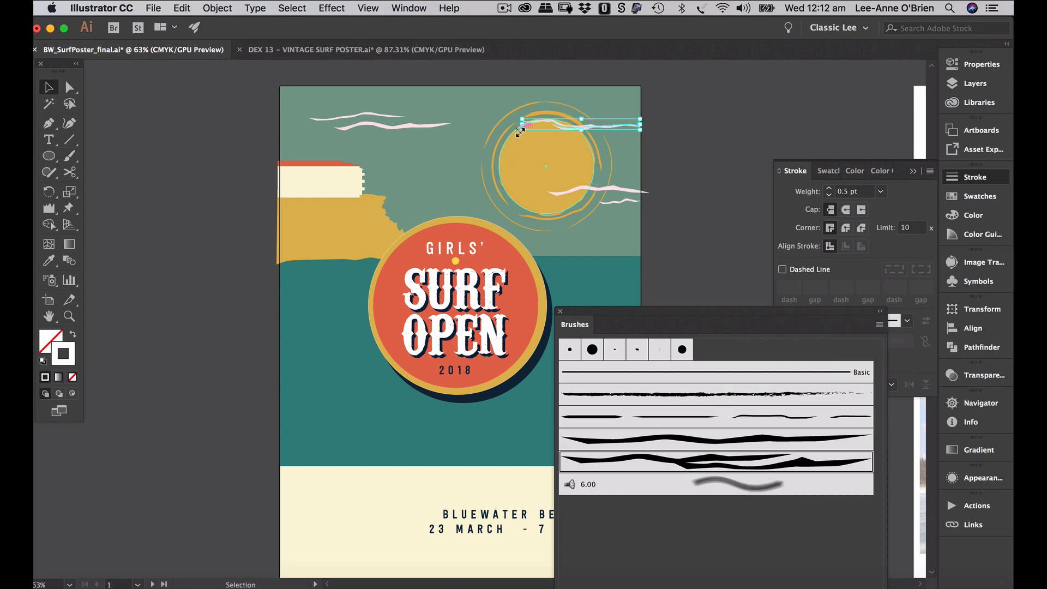
pyautogui.moveTo(522, 129); pyautogui.dragTo(505, 140)
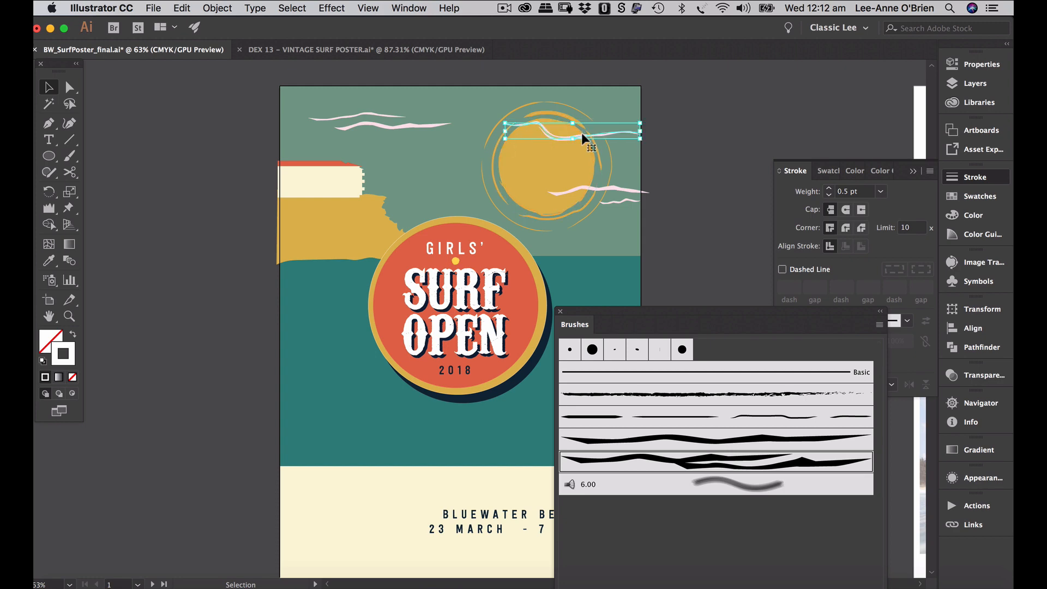
pyautogui.moveTo(582, 132)
pyautogui.mouseDown()
pyautogui.moveTo(577, 110)
pyautogui.moveTo(653, 112)
pyautogui.mouseUp()
pyautogui.click(696, 125)
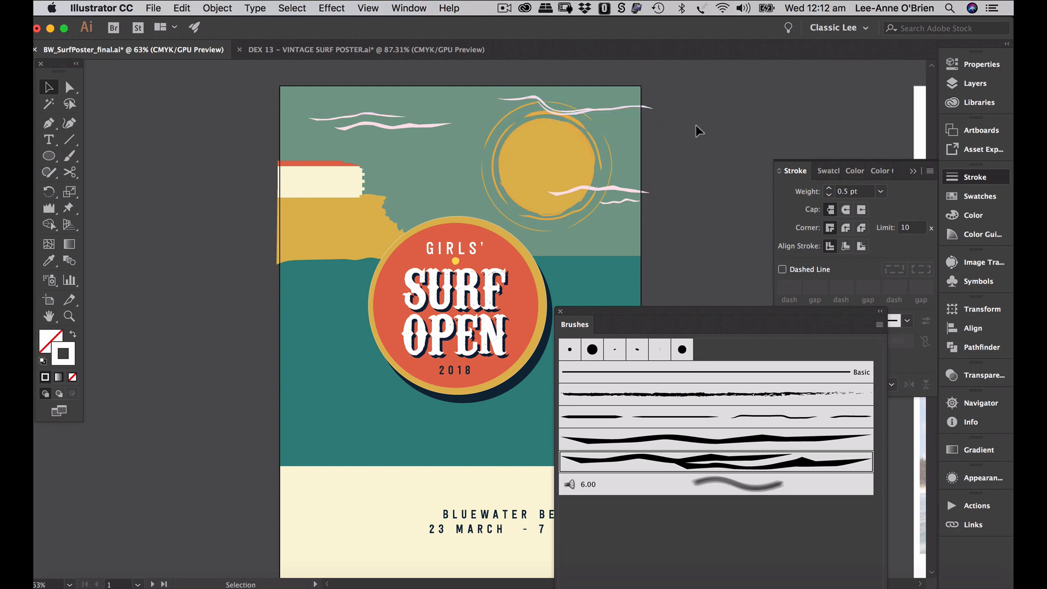
# - Shift the top cloud stroke's anchors down and left, closer to the sun's top
pyautogui.click(583, 113)
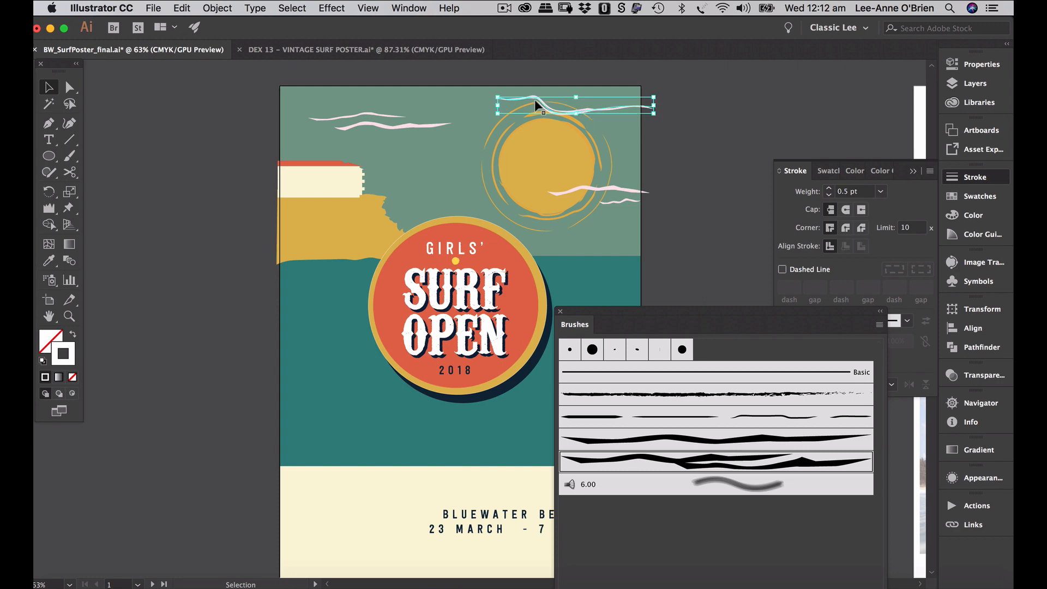
pyautogui.click(69, 86)
pyautogui.moveTo(496, 100); pyautogui.dragTo(491, 108)
pyautogui.click(506, 127)
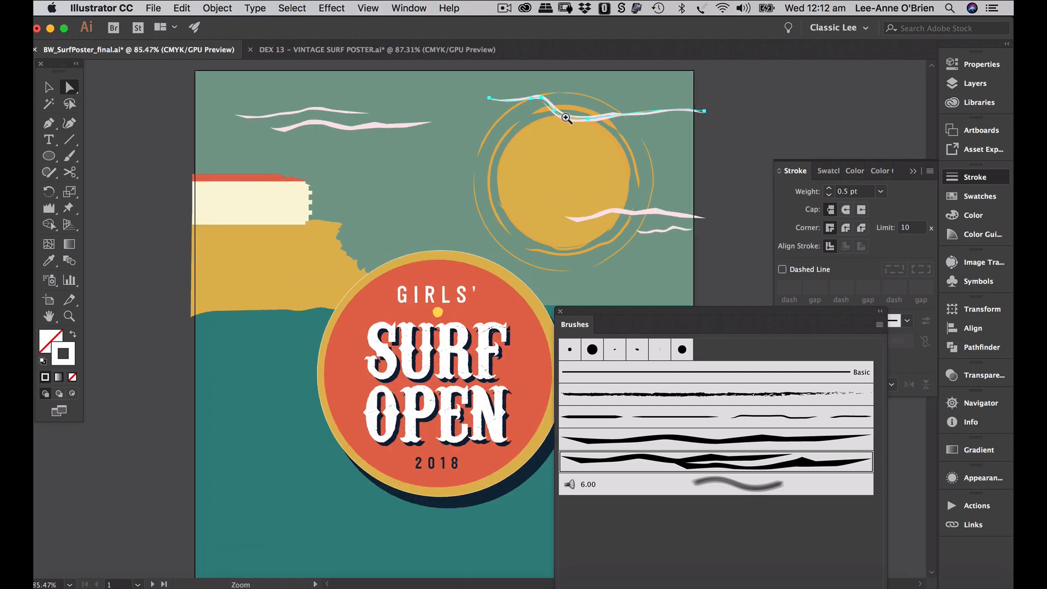
pyautogui.moveTo(552, 88); pyautogui.dragTo(542, 100)
pyautogui.click(49, 88)
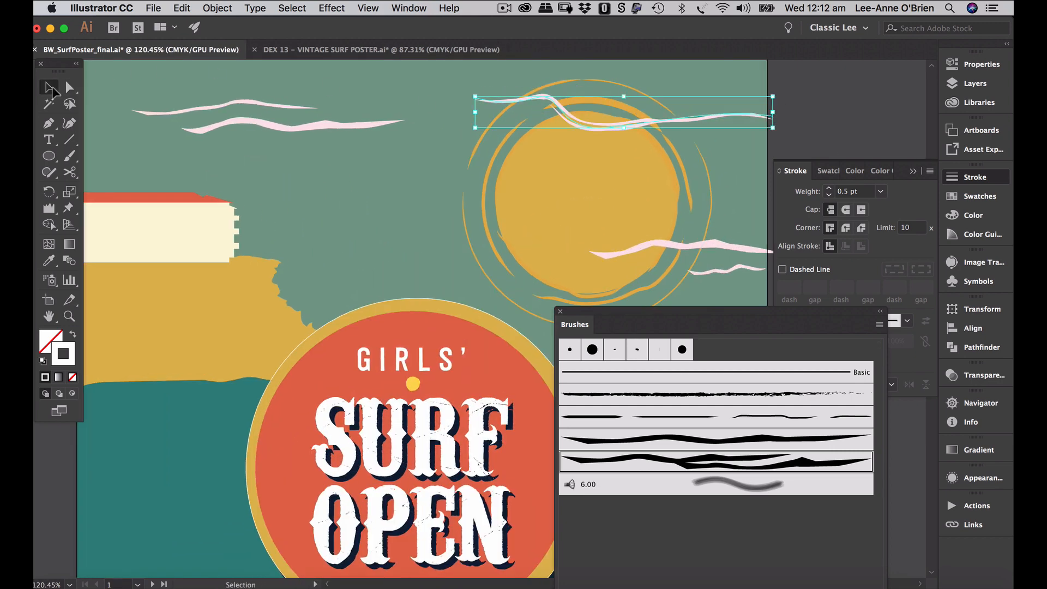
pyautogui.click(532, 89)
pyautogui.click(506, 98)
pyautogui.doubleClick(490, 100)
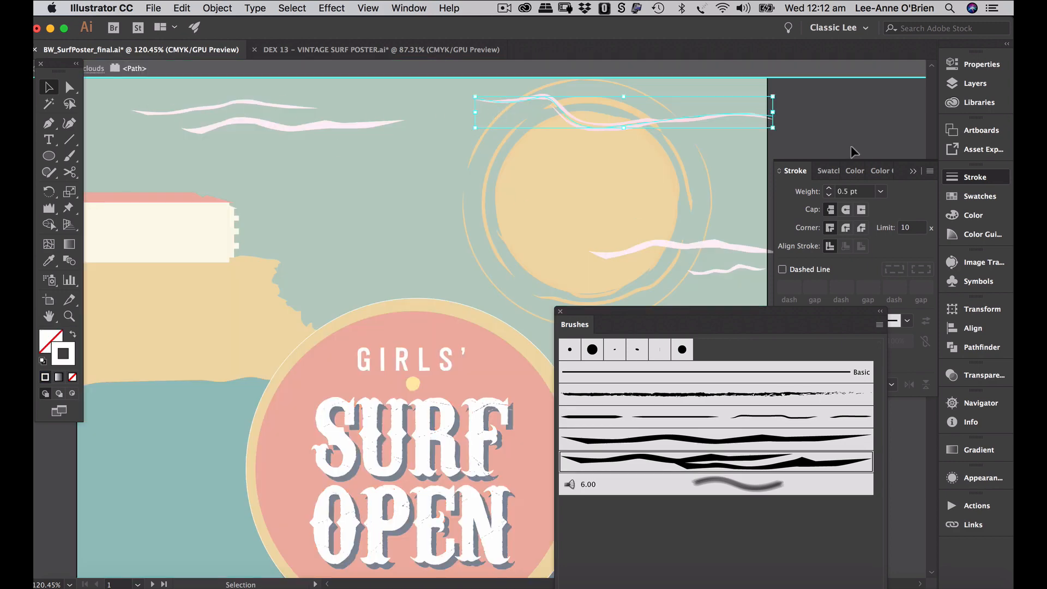
pyautogui.doubleClick(825, 119)
# - Drag a top-right cloud anchor up-right so it dips over the sun's rim
pyautogui.click(69, 88)
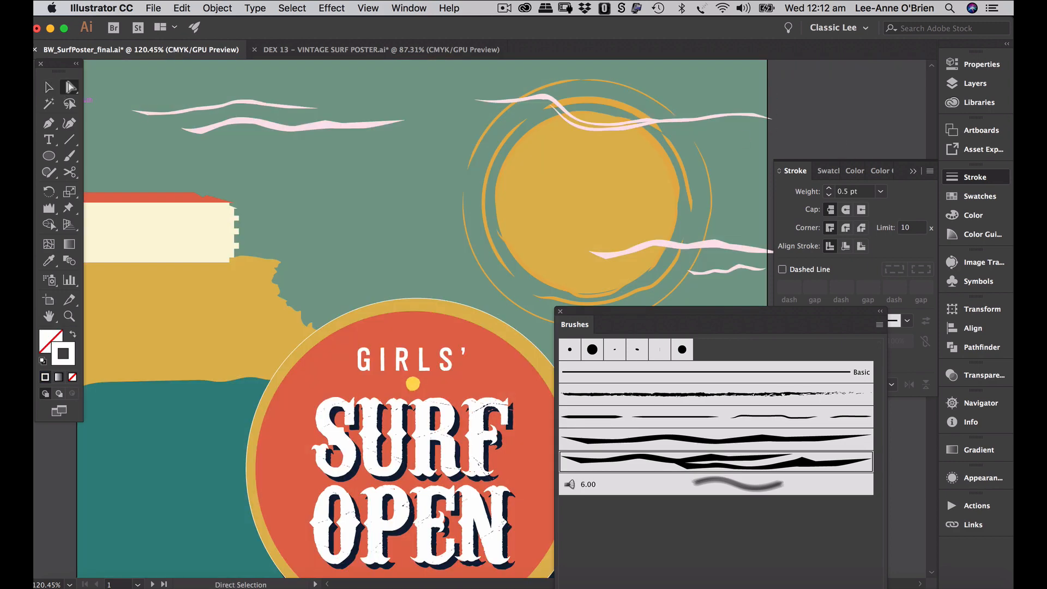
pyautogui.click(539, 102)
pyautogui.moveTo(538, 101); pyautogui.dragTo(550, 111)
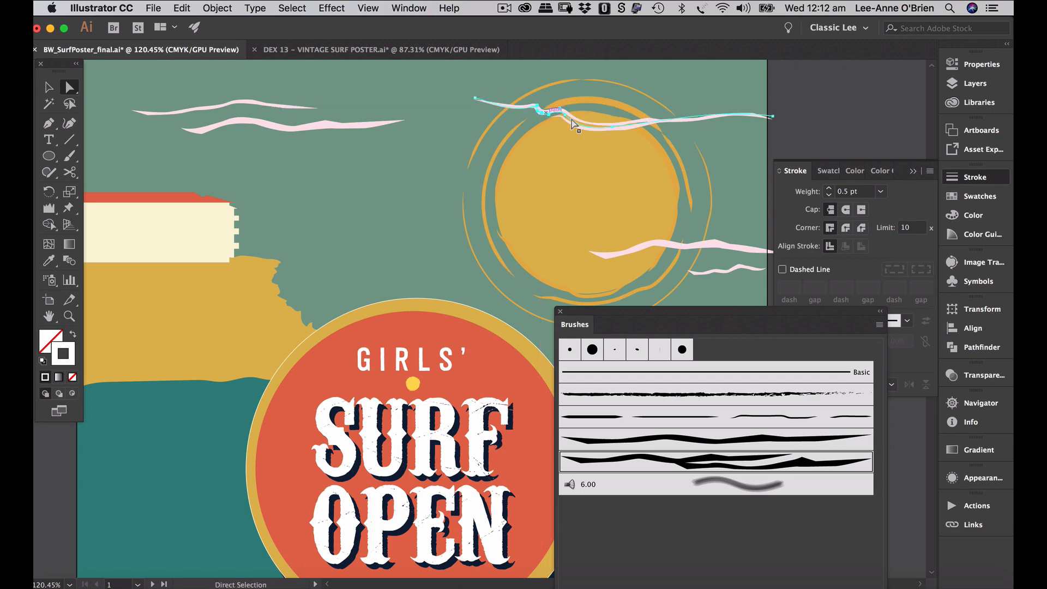
pyautogui.click(836, 113)
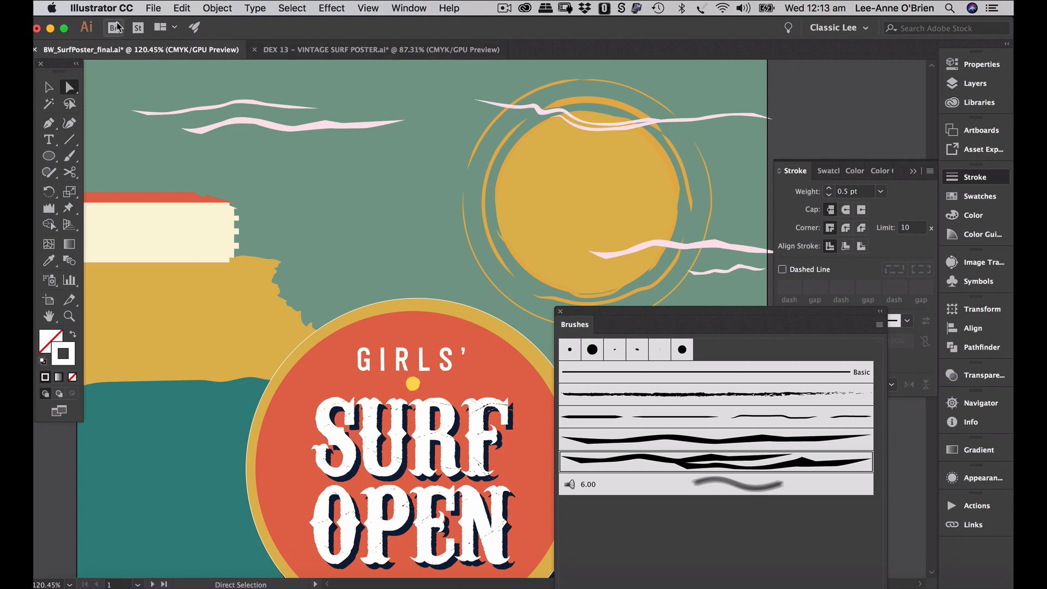
pyautogui.click(47, 87)
pyautogui.press('super+0')
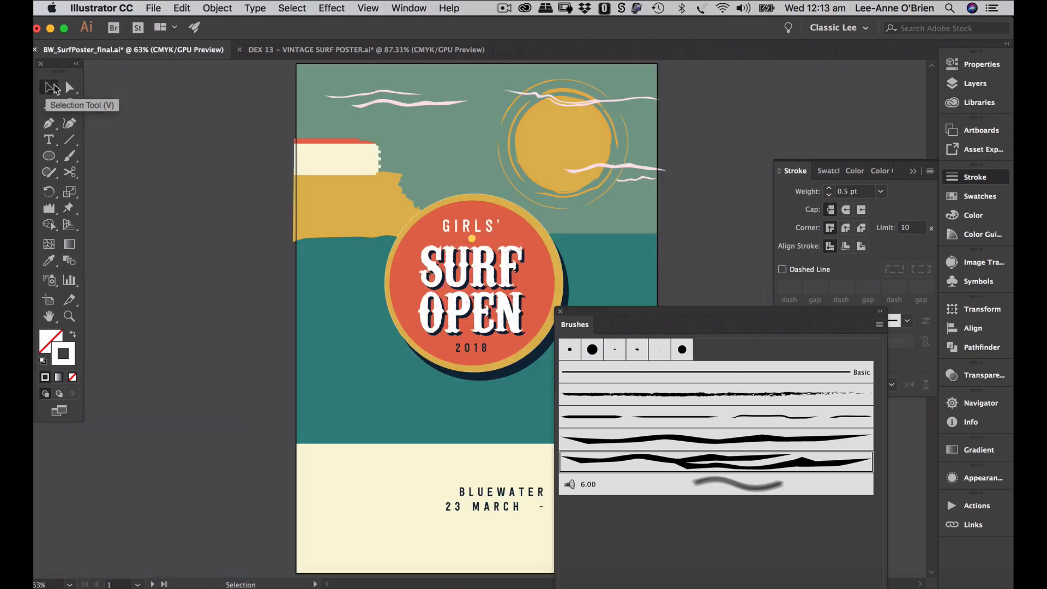
# - Reposition the clouds, moving the top-right one lower and the lower ones left
pyautogui.click(600, 102)
pyautogui.moveTo(601, 102); pyautogui.dragTo(674, 130)
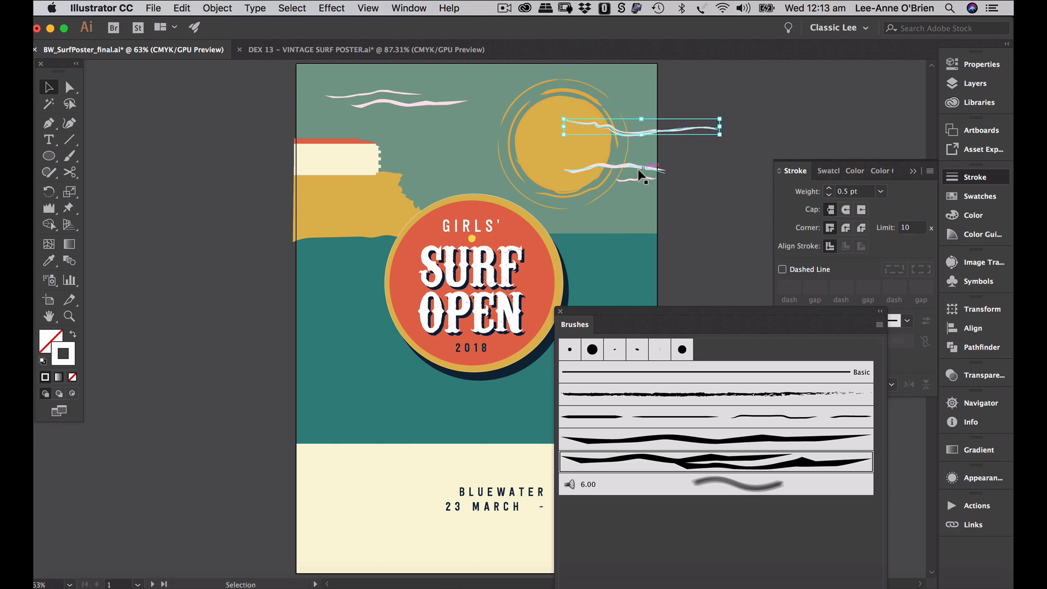
pyautogui.moveTo(639, 170); pyautogui.dragTo(543, 178)
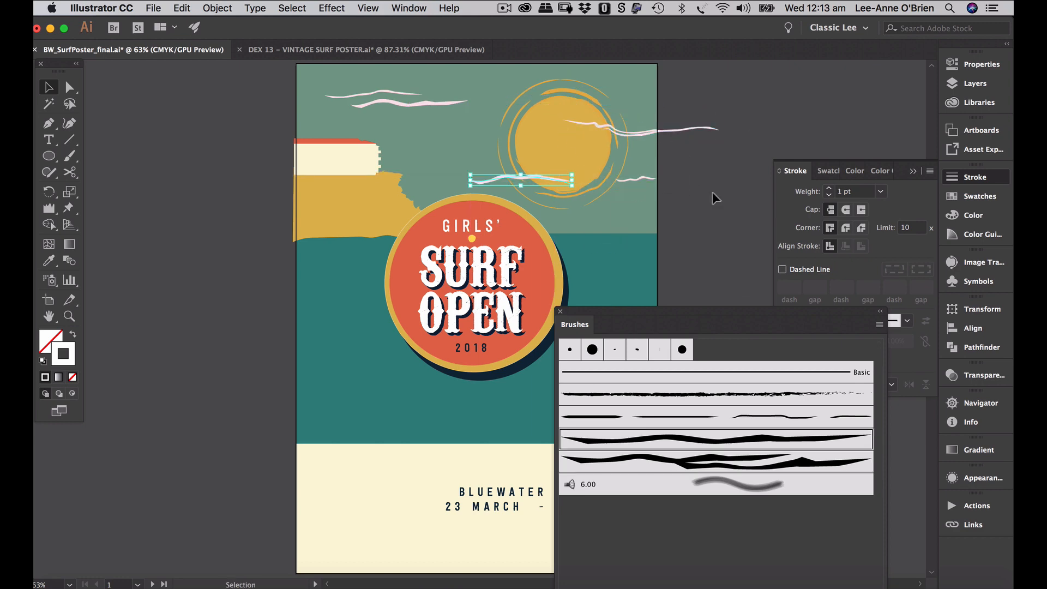
pyautogui.moveTo(614, 184); pyautogui.dragTo(544, 191)
pyautogui.moveTo(659, 130)
pyautogui.mouseDown()
pyautogui.moveTo(681, 217)
pyautogui.moveTo(669, 217)
pyautogui.moveTo(666, 140)
pyautogui.mouseUp()
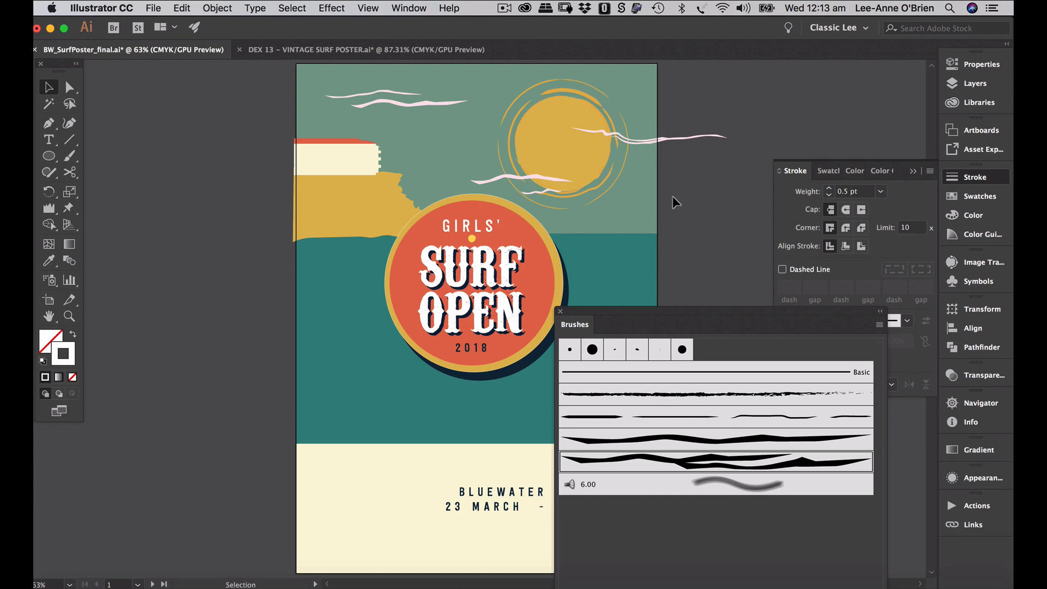
# - Undo the cloud's vertical stretch, then duplicate it to the top-left and nudge it down
pyautogui.click(405, 104)
pyautogui.press('a')
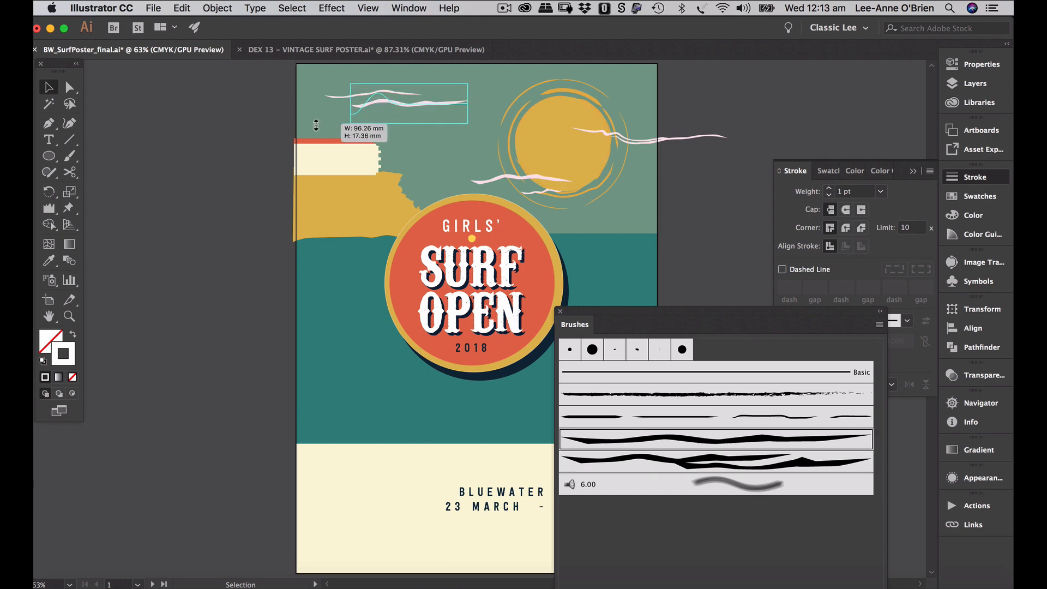
pyautogui.press('super+z')
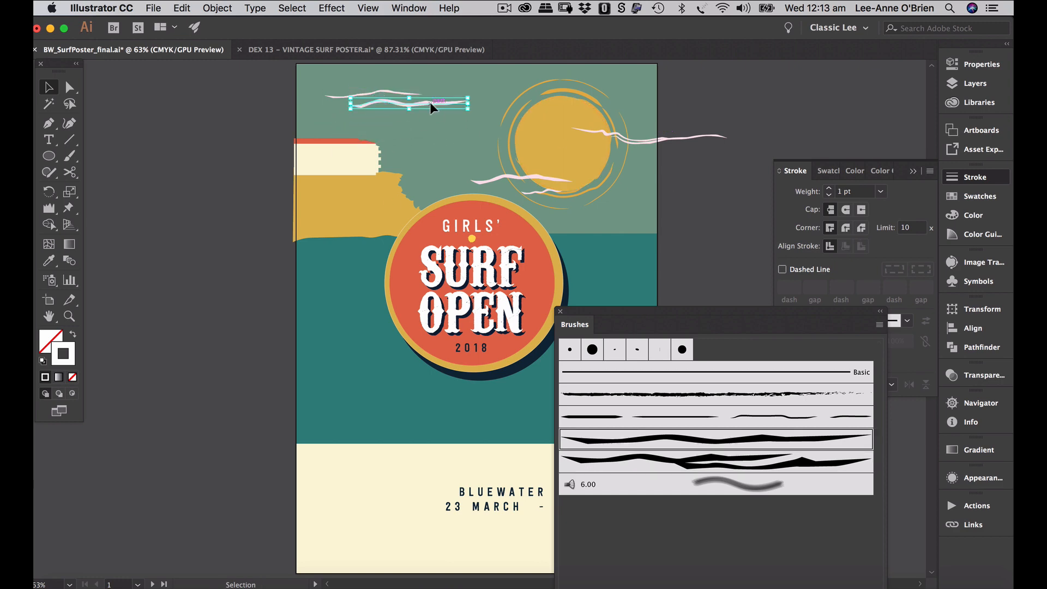
pyautogui.keyDown('alt'); pyautogui.moveTo(429, 103); pyautogui.dragTo(358, 103); pyautogui.keyUp('alt')
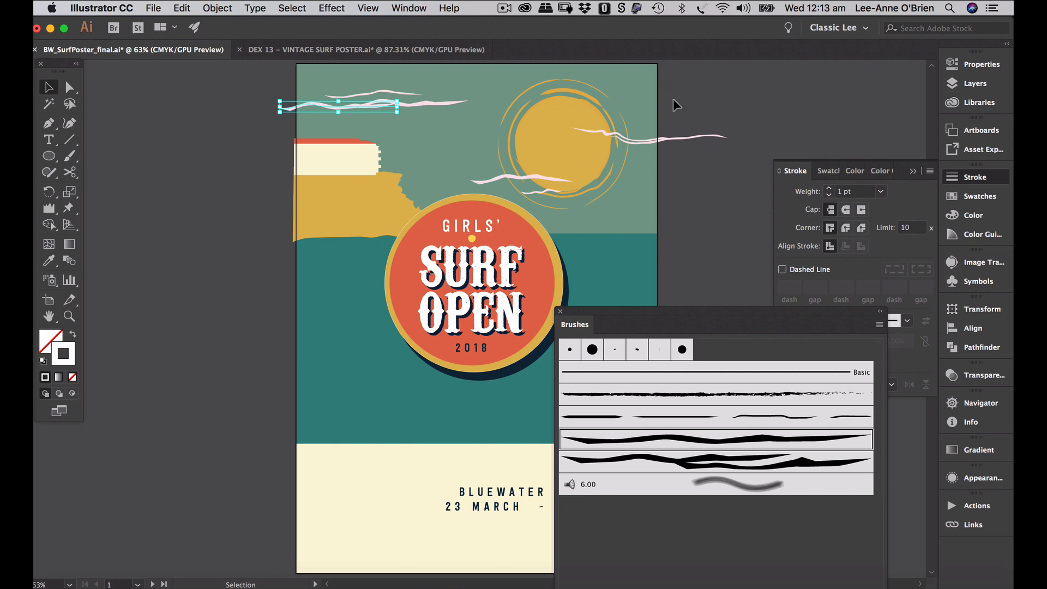
pyautogui.press('Down')
pyautogui.press('Down')
pyautogui.press('Down')
pyautogui.press('Down')
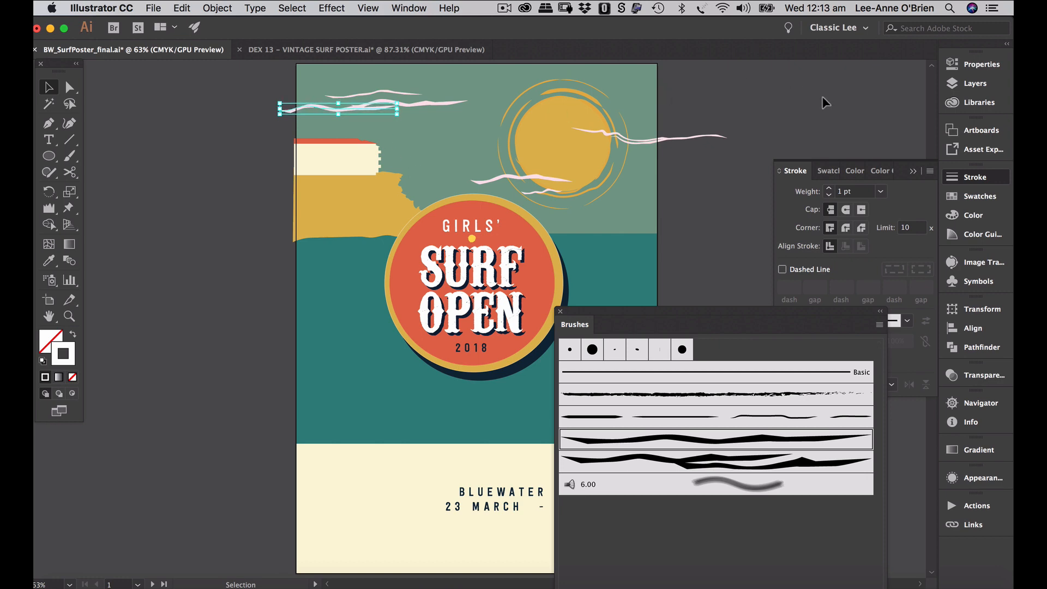
pyautogui.click(763, 107)
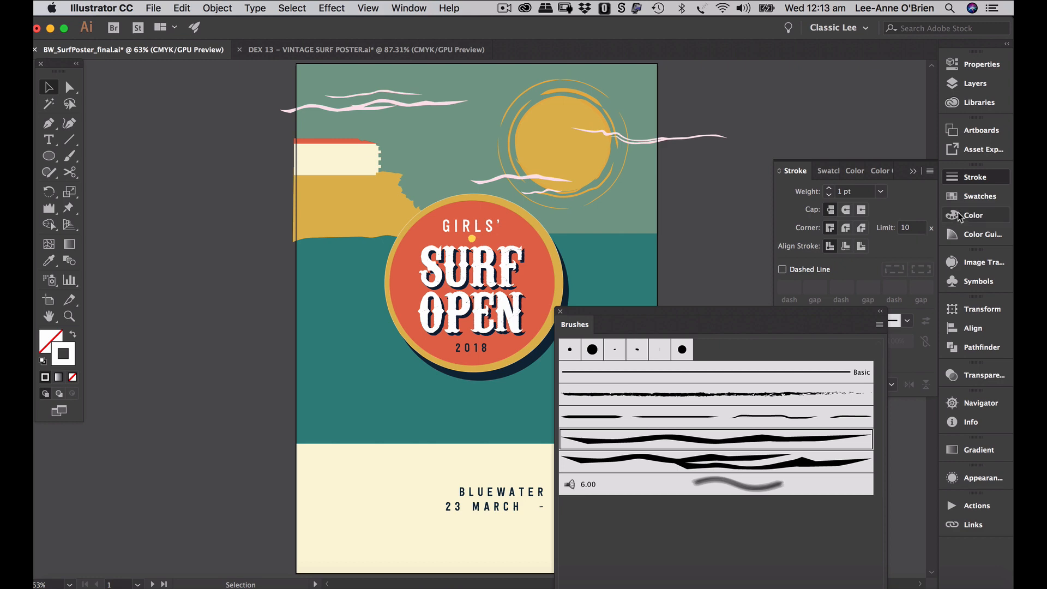
pyautogui.click(969, 152)
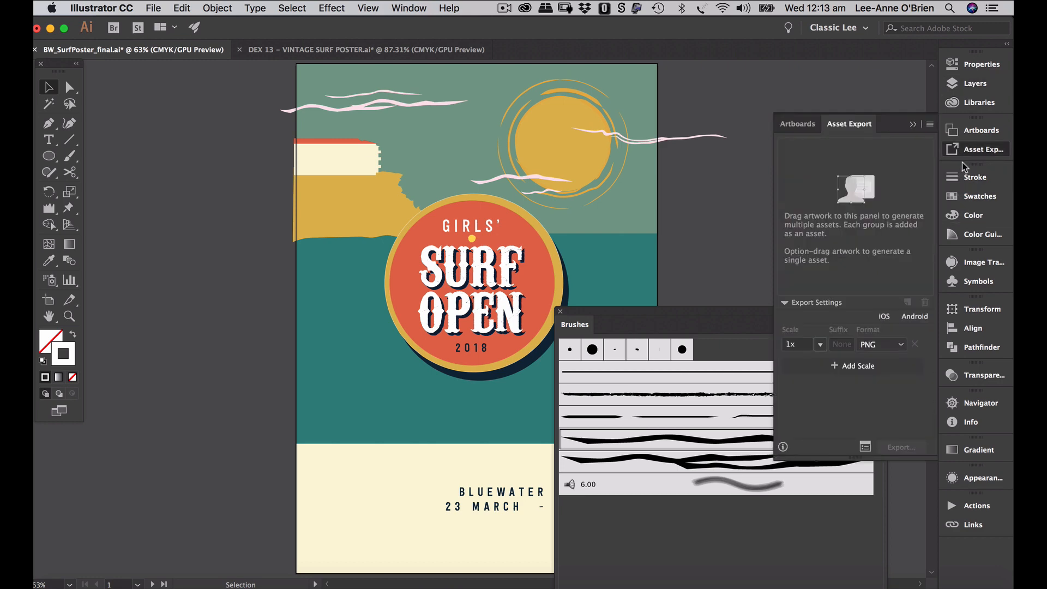
# - Unlock the 'water details' layer and make it the active layer
pyautogui.click(915, 129)
pyautogui.click(964, 84)
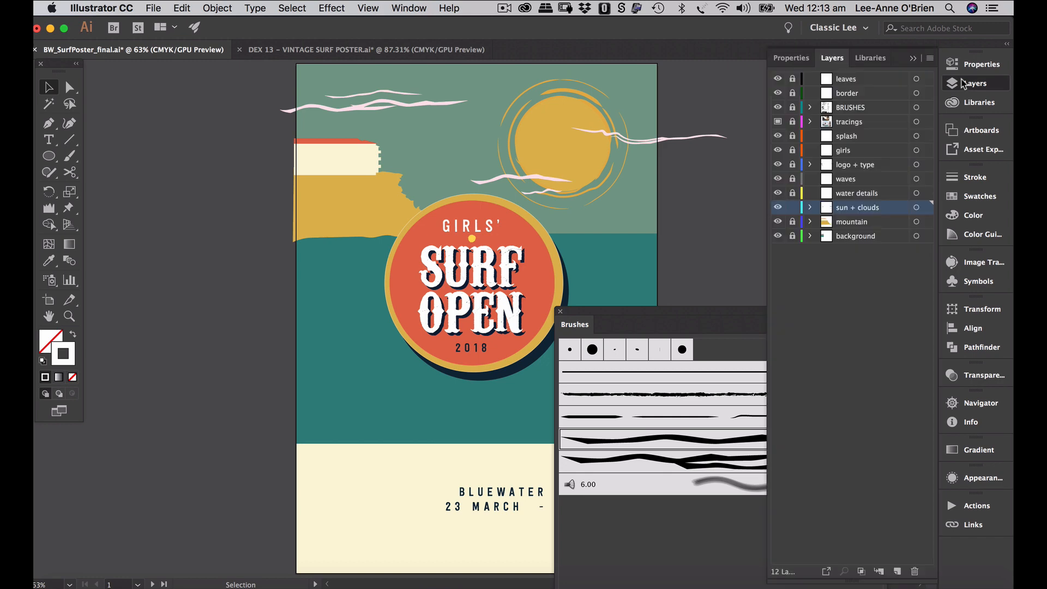
pyautogui.click(793, 194)
pyautogui.click(858, 195)
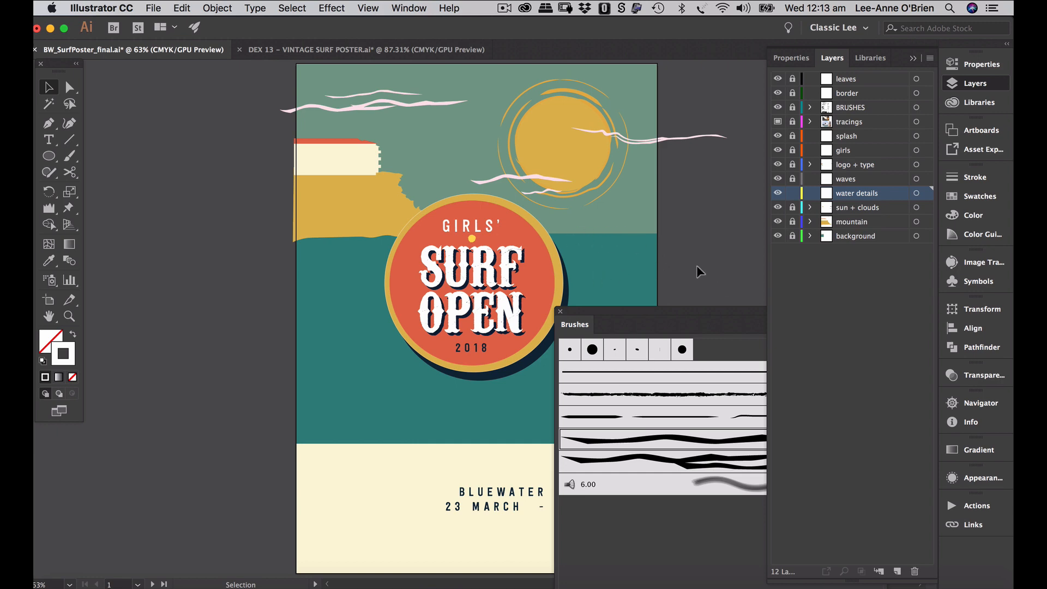
# - Go to artboard 2 of sample brush strokes and zoom in on the ocean strokes
pyautogui.moveTo(690, 262); pyautogui.dragTo(391, 246)
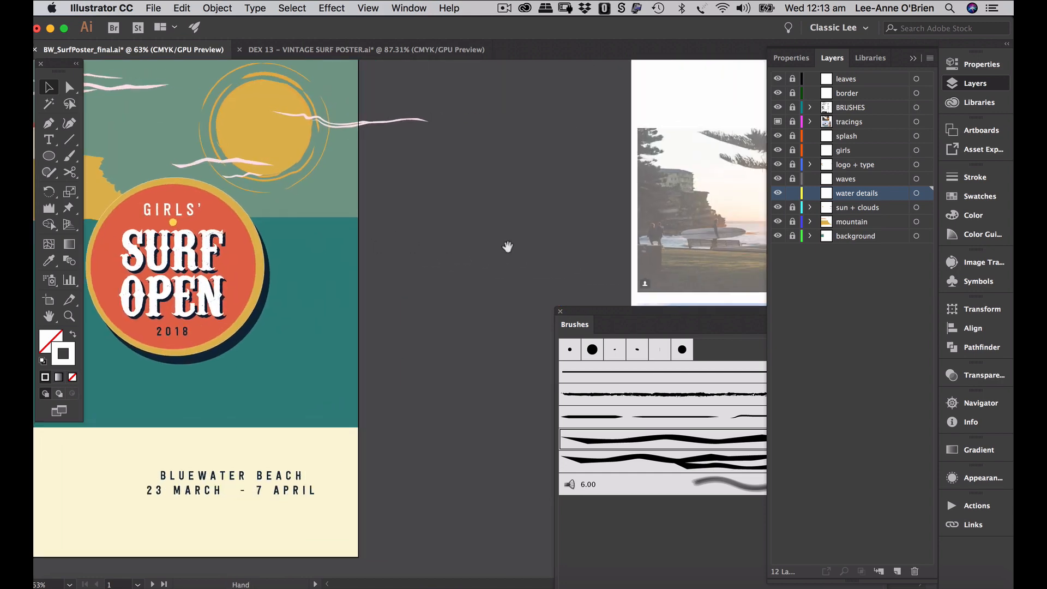
pyautogui.click(164, 584)
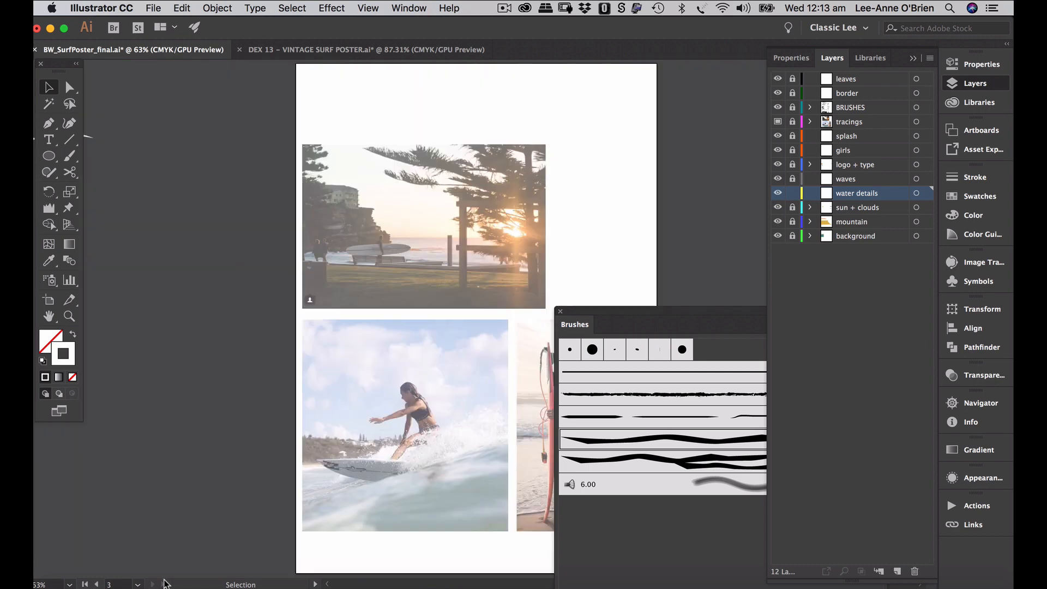
pyautogui.click(97, 584)
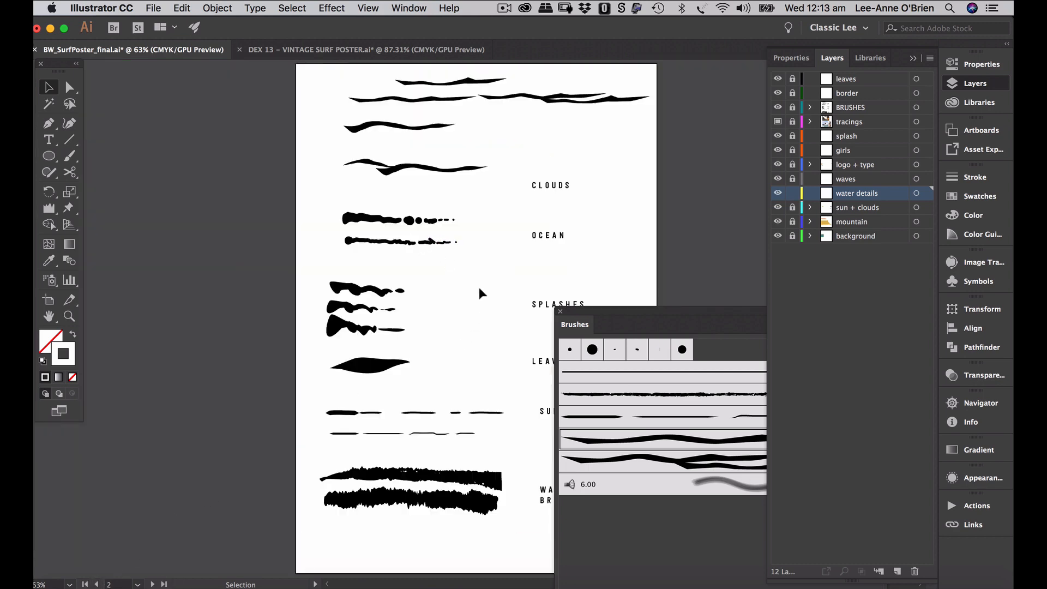
pyautogui.moveTo(374, 261); pyautogui.dragTo(442, 243)
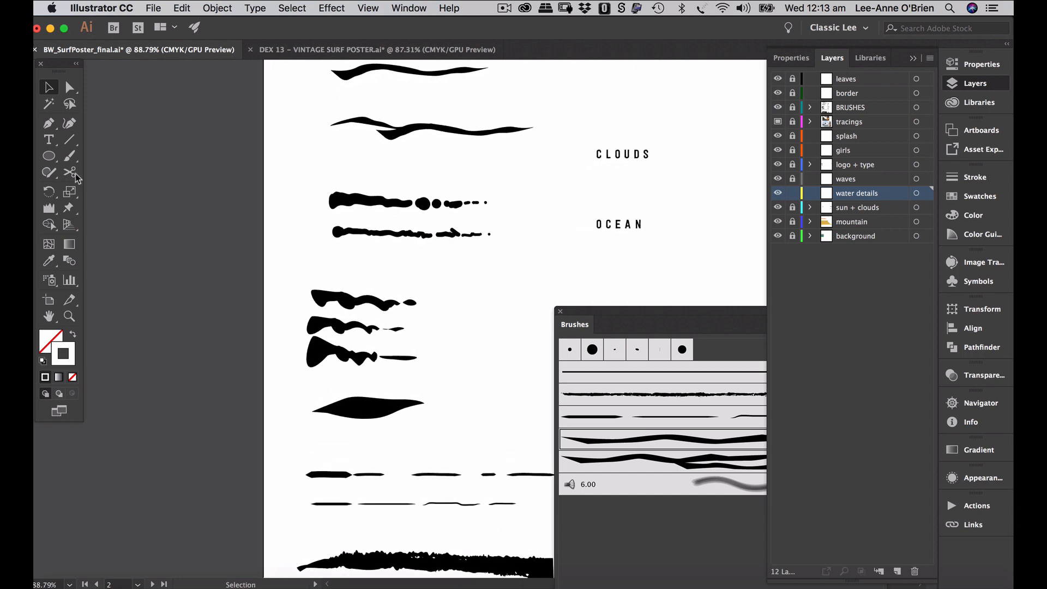
pyautogui.moveTo(74, 162); pyautogui.dragTo(115, 175)
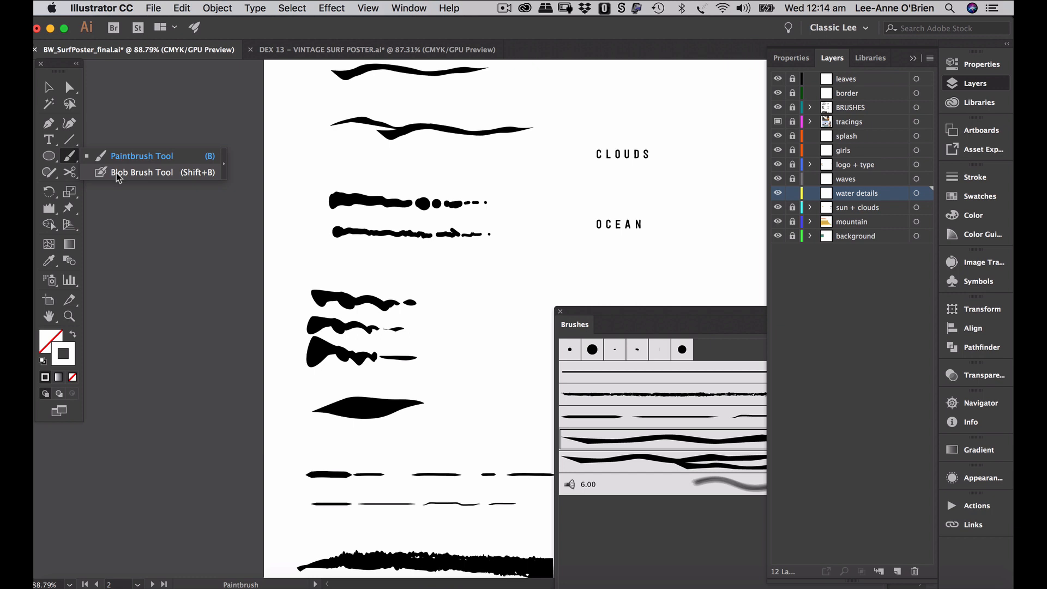
# - Set the Blob Brush options to Size 16 pt and Pressure Variation 10 pt
pyautogui.moveTo(116, 172); pyautogui.dragTo(116, 173)
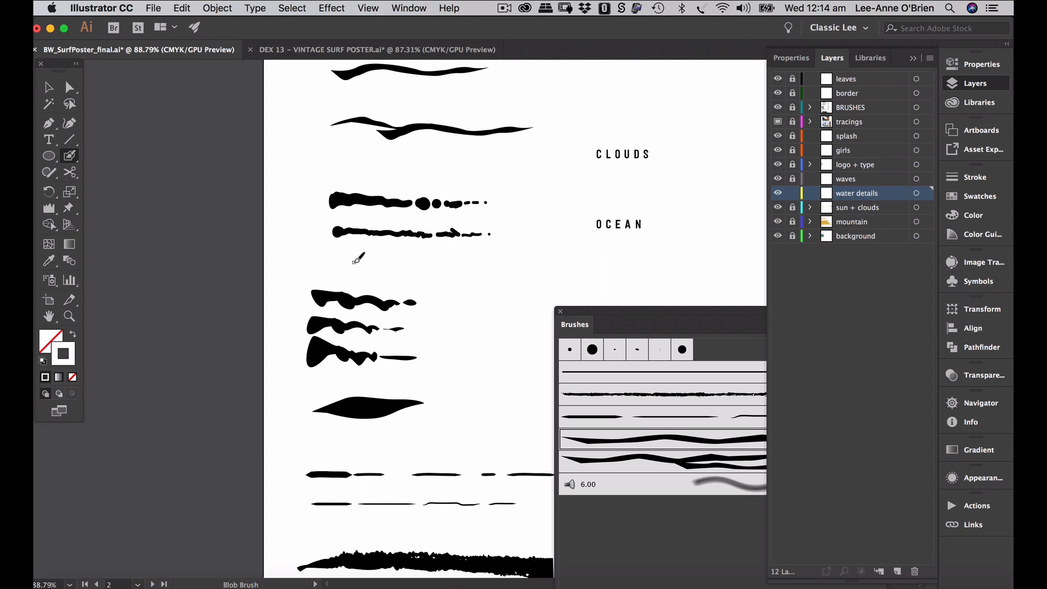
pyautogui.doubleClick(71, 157)
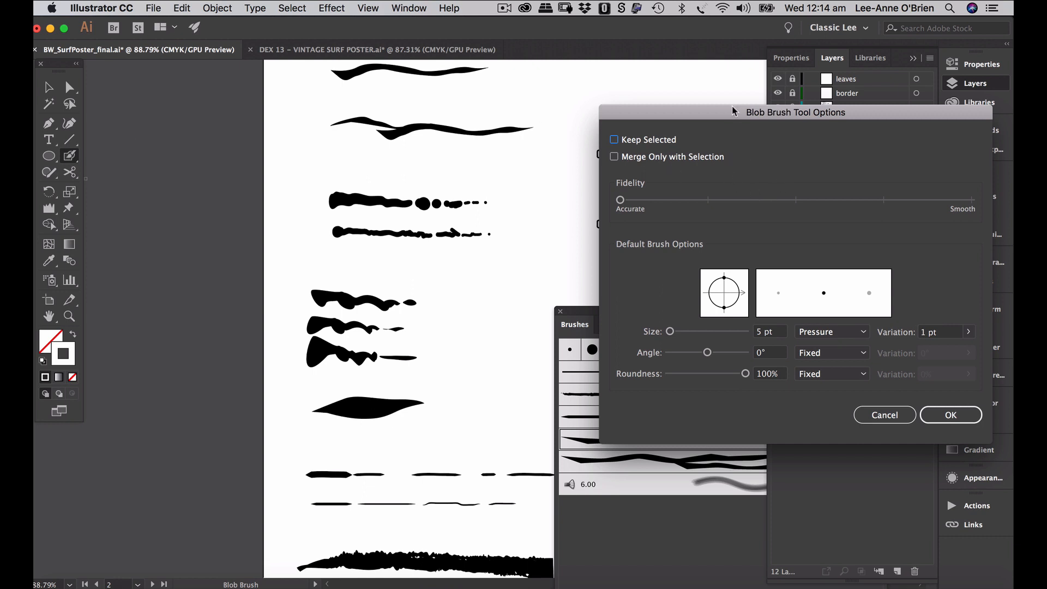
pyautogui.moveTo(733, 110); pyautogui.dragTo(510, 111)
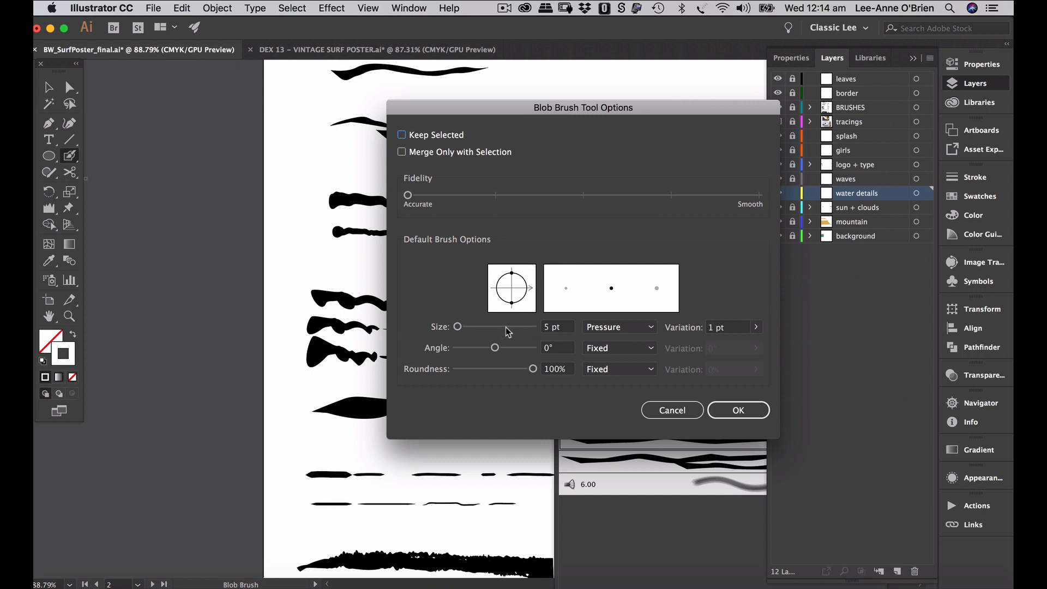
pyautogui.moveTo(461, 328); pyautogui.dragTo(463, 329)
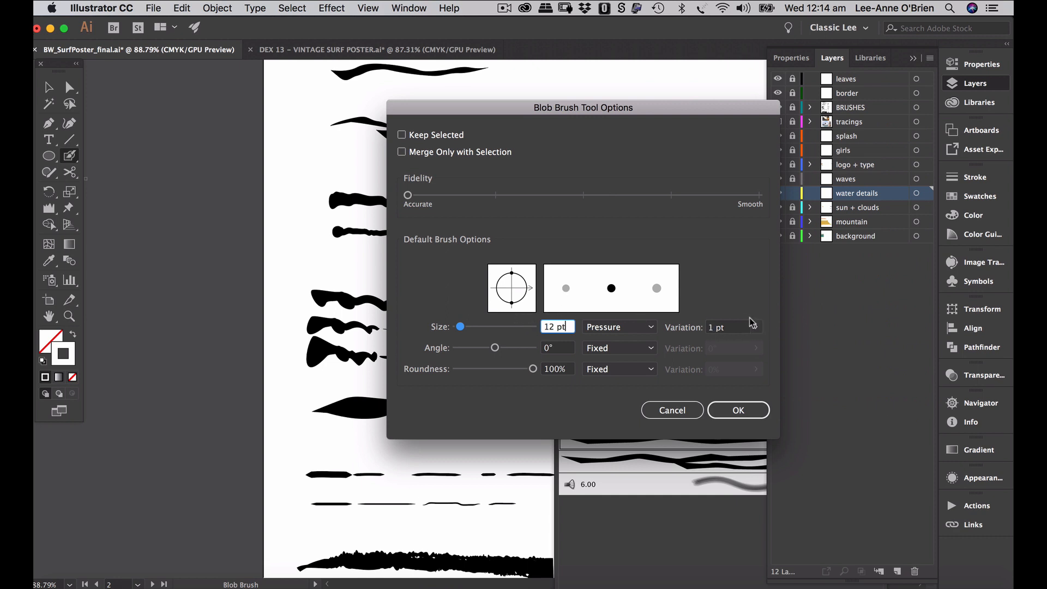
pyautogui.moveTo(716, 331); pyautogui.dragTo(710, 330)
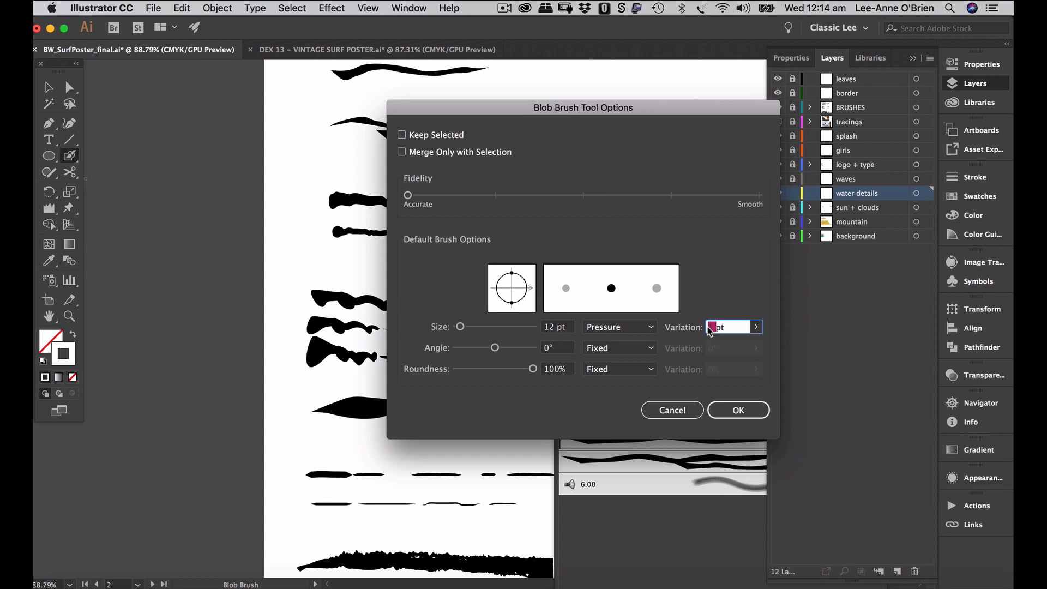
pyautogui.write('10')
pyautogui.moveTo(460, 327); pyautogui.dragTo(465, 331)
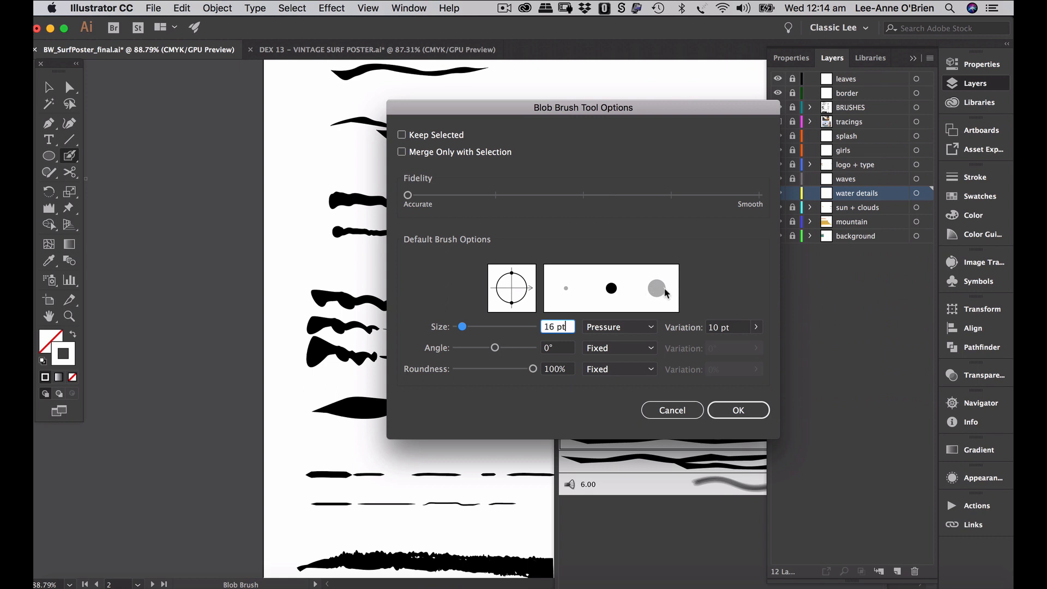
pyautogui.click(737, 410)
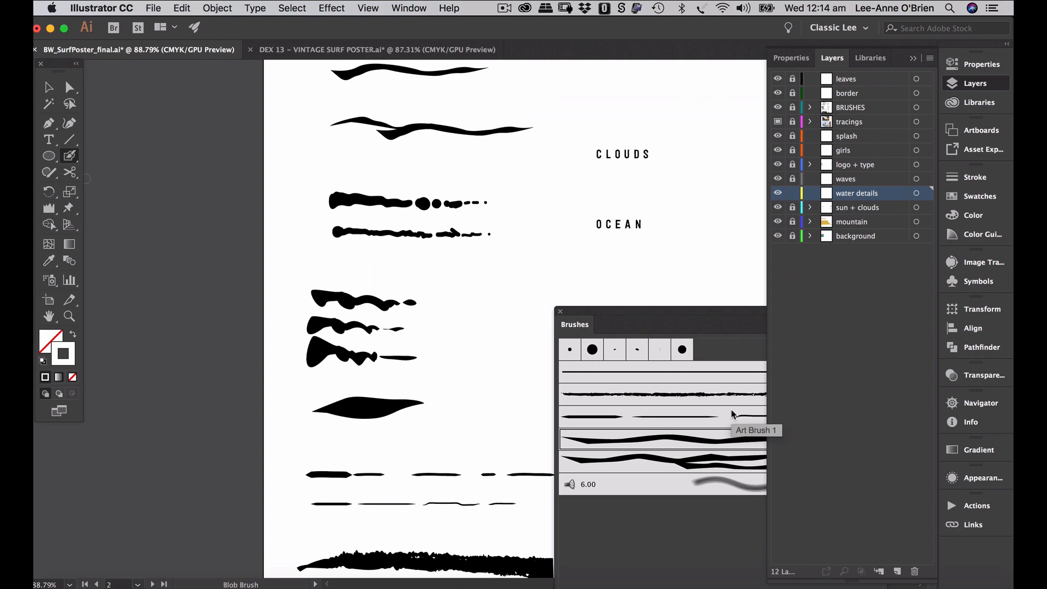
# - Reset to default colours with a black stroke and no fill, and make BRUSHES the active layer
pyautogui.click(344, 258)
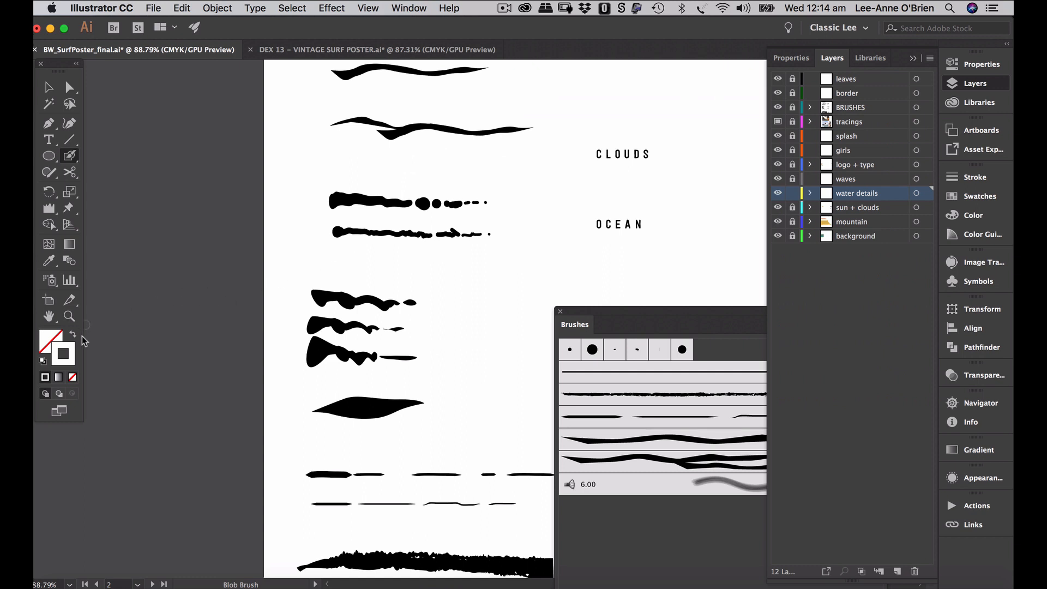
pyautogui.click(43, 362)
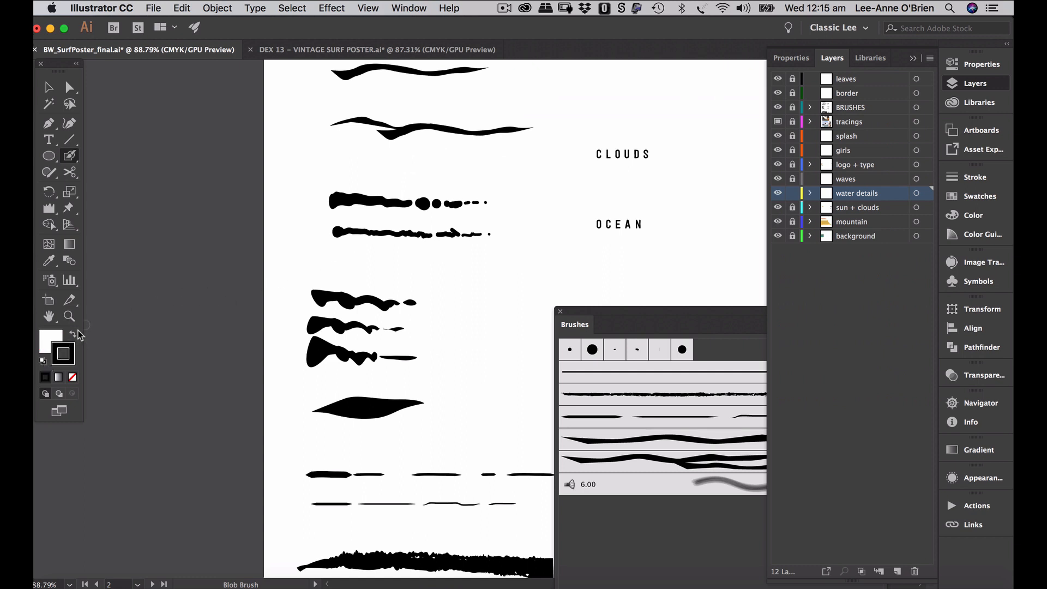
pyautogui.click(74, 334)
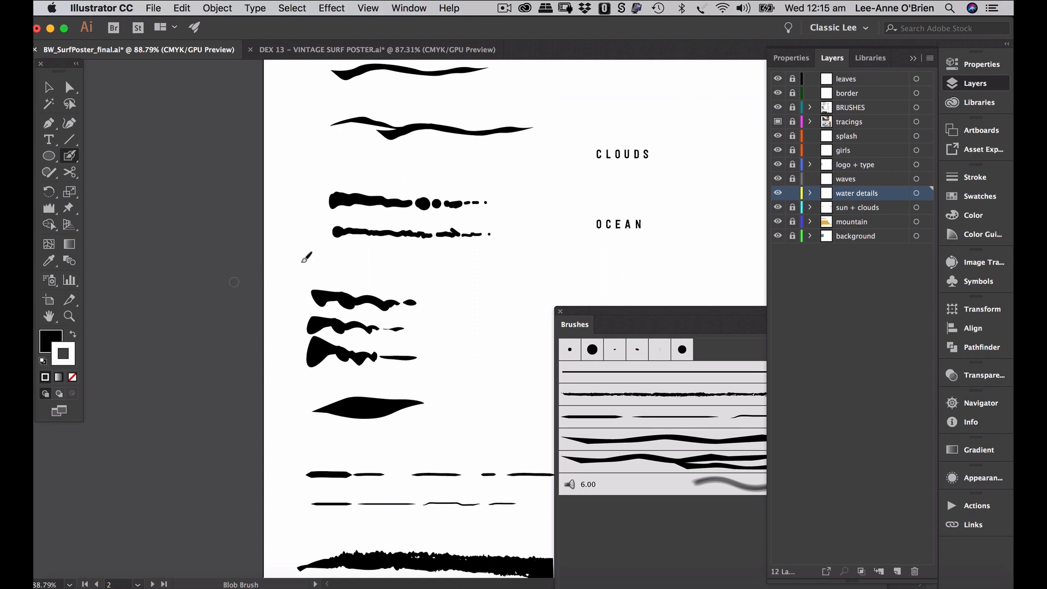
pyautogui.press('/')
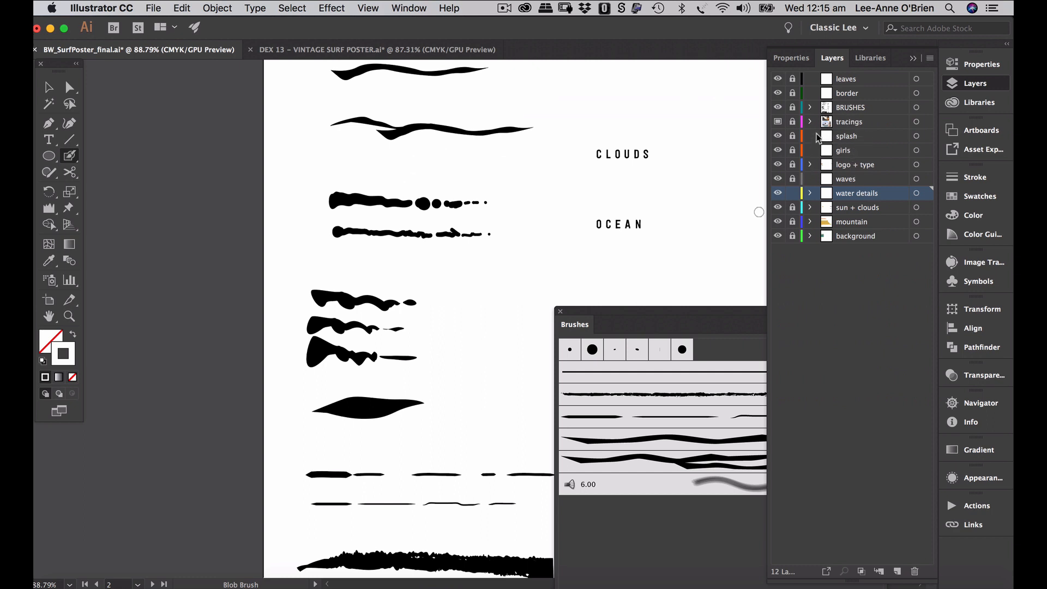
pyautogui.click(852, 111)
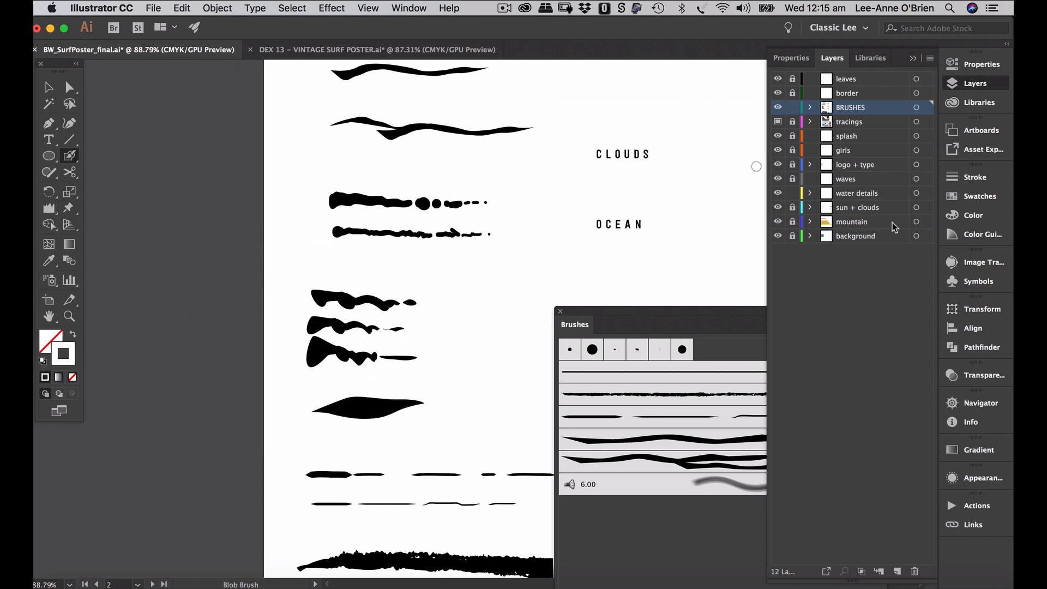
# - Set the fill to none and the stroke to black from the floating swatches panel
pyautogui.moveTo(966, 217); pyautogui.dragTo(870, 222)
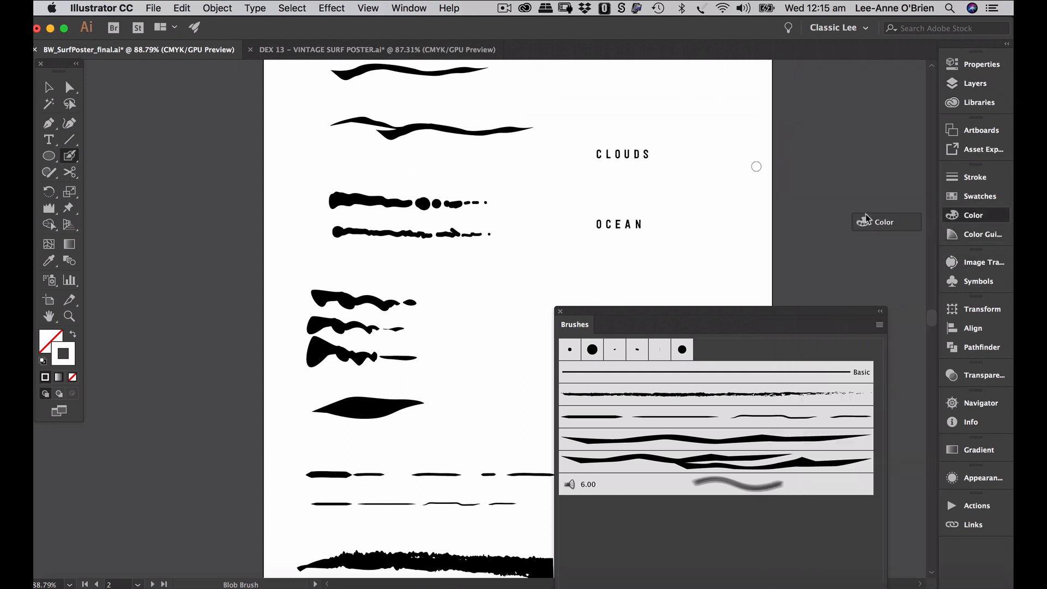
pyautogui.click(966, 202)
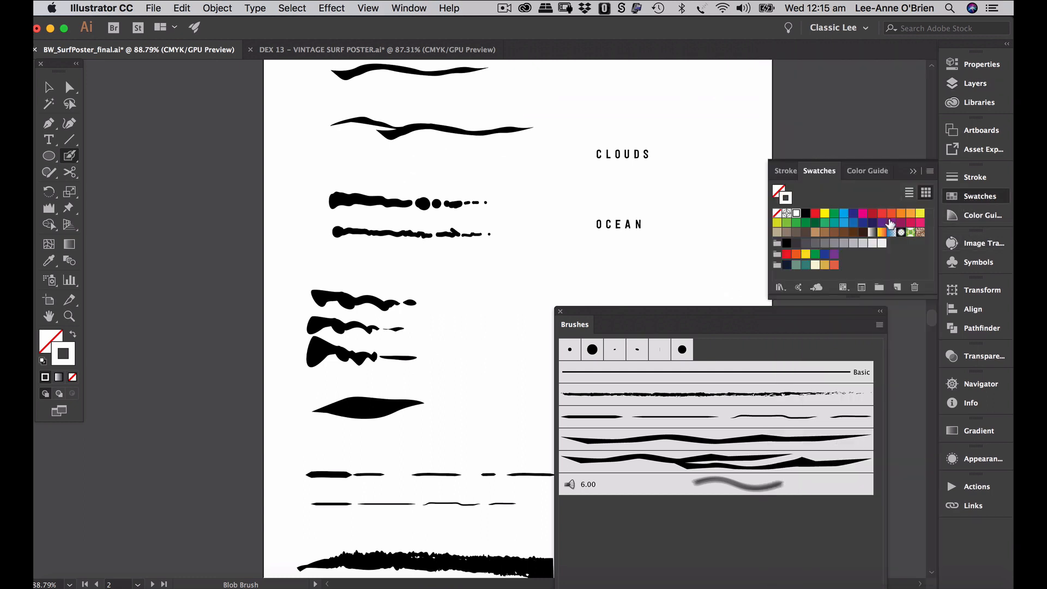
pyautogui.click(779, 190)
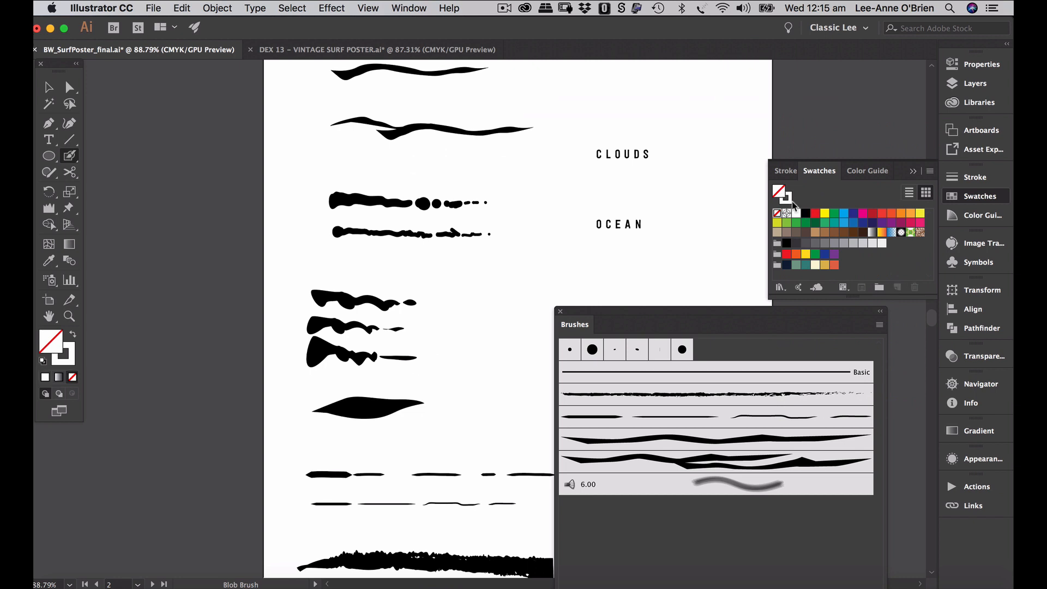
pyautogui.click(806, 214)
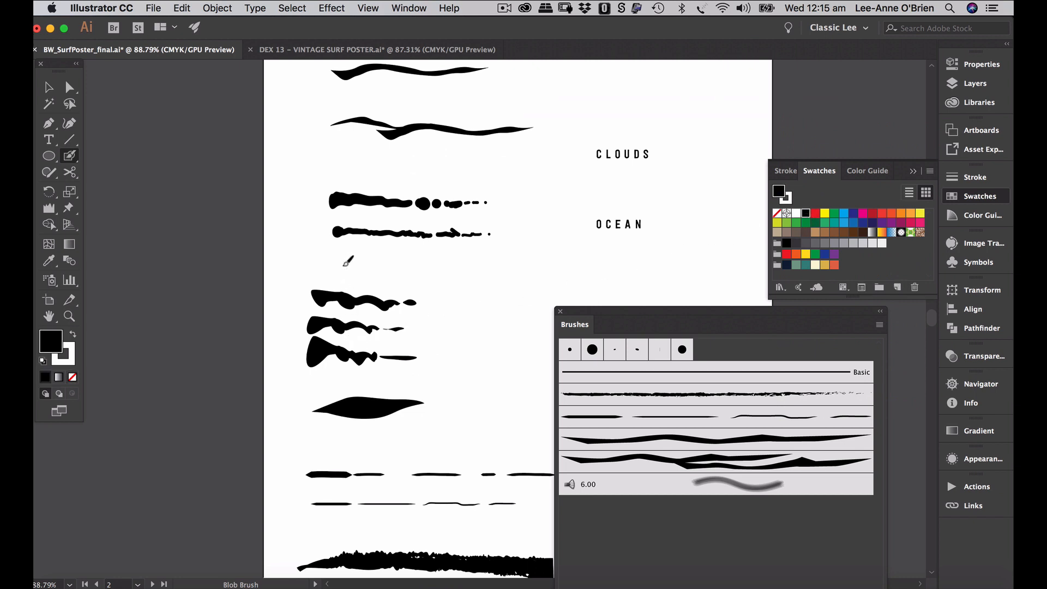
pyautogui.press('/')
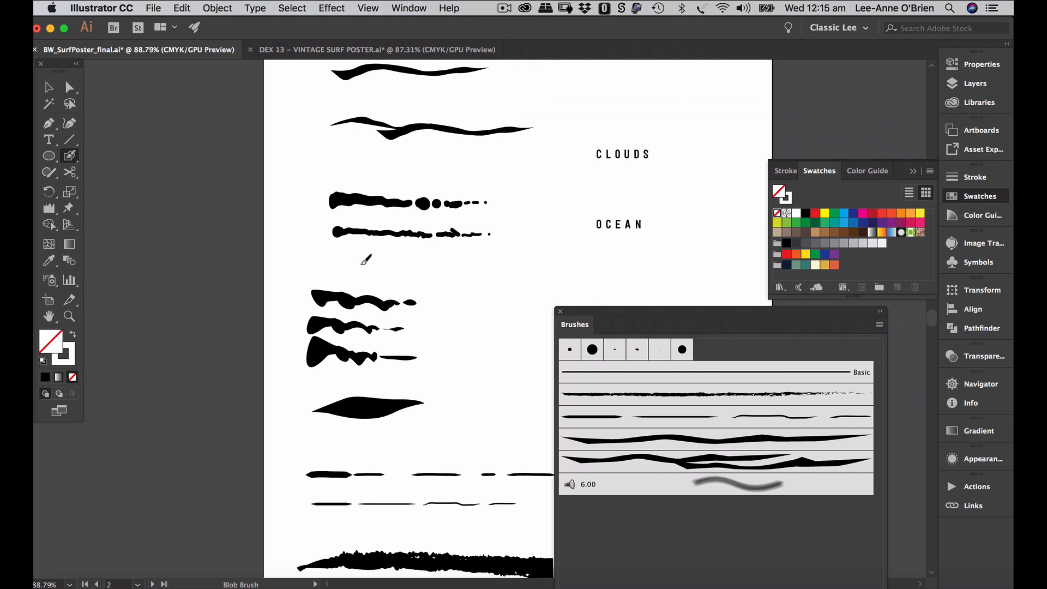
pyautogui.click(806, 217)
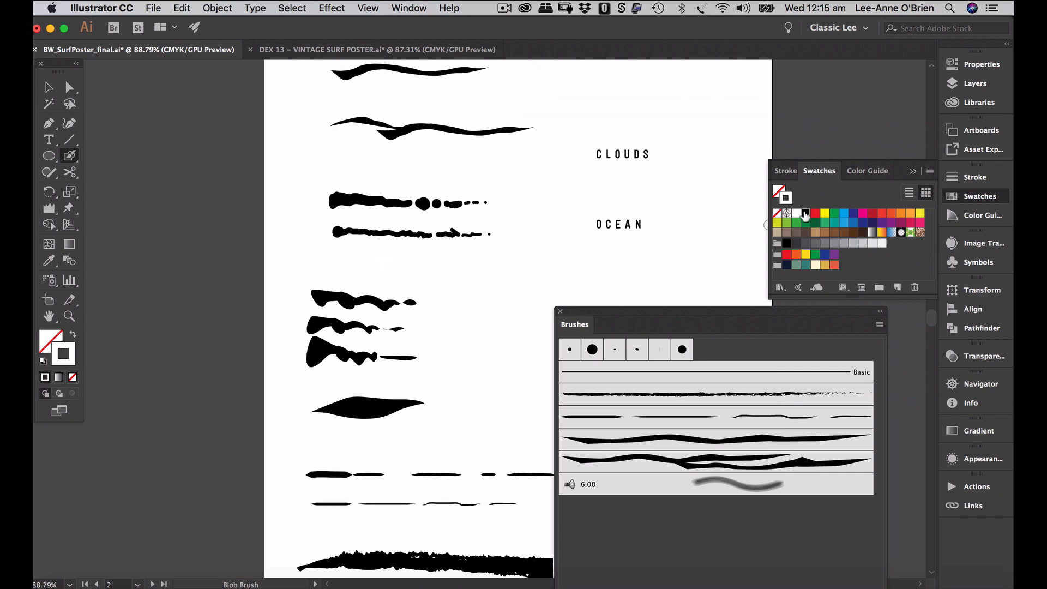
# - Paint the third textured water stroke, undo the oversized dot, and add small end dashes
pyautogui.moveTo(333, 263); pyautogui.dragTo(442, 264)
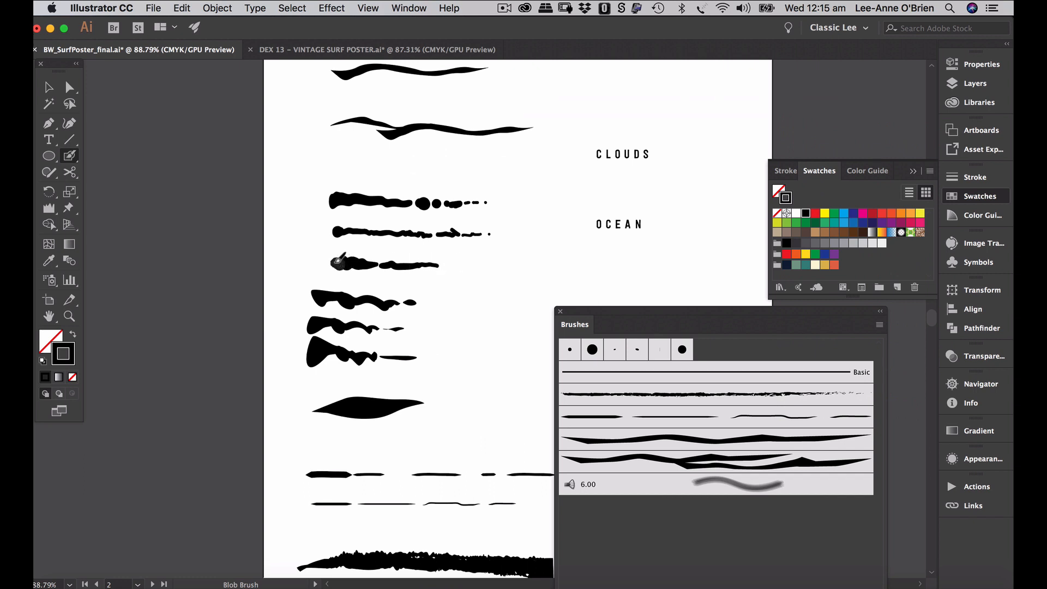
pyautogui.click(450, 266)
pyautogui.press('super')
pyautogui.press('super')
pyautogui.press('super+z')
pyautogui.moveTo(447, 267); pyautogui.dragTo(462, 266)
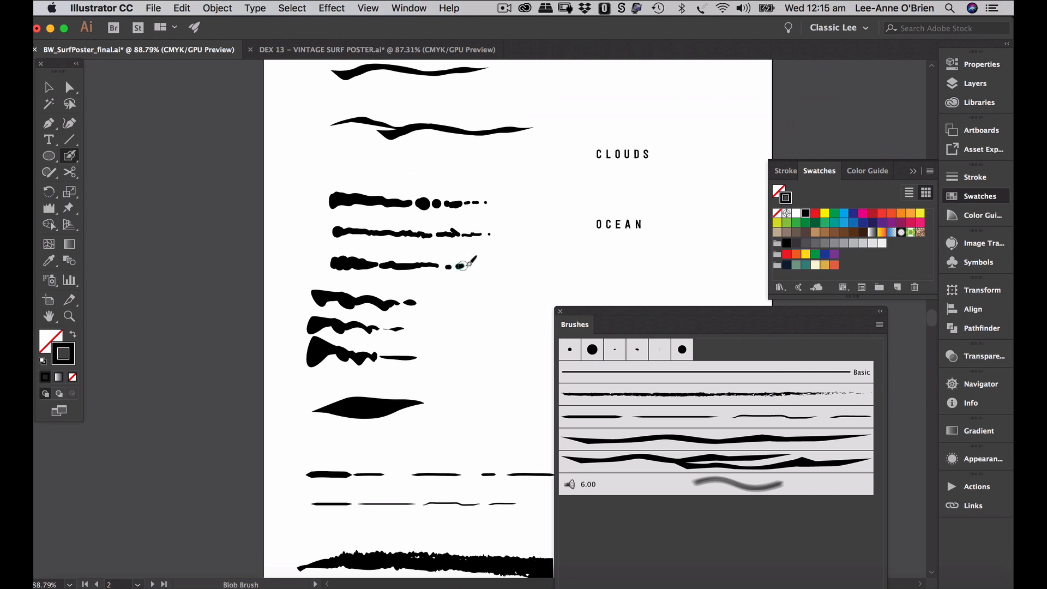
# - Lower the blob brush size to 10 pt and paint a thin wavy tail after the third stroke
pyautogui.doubleClick(74, 158)
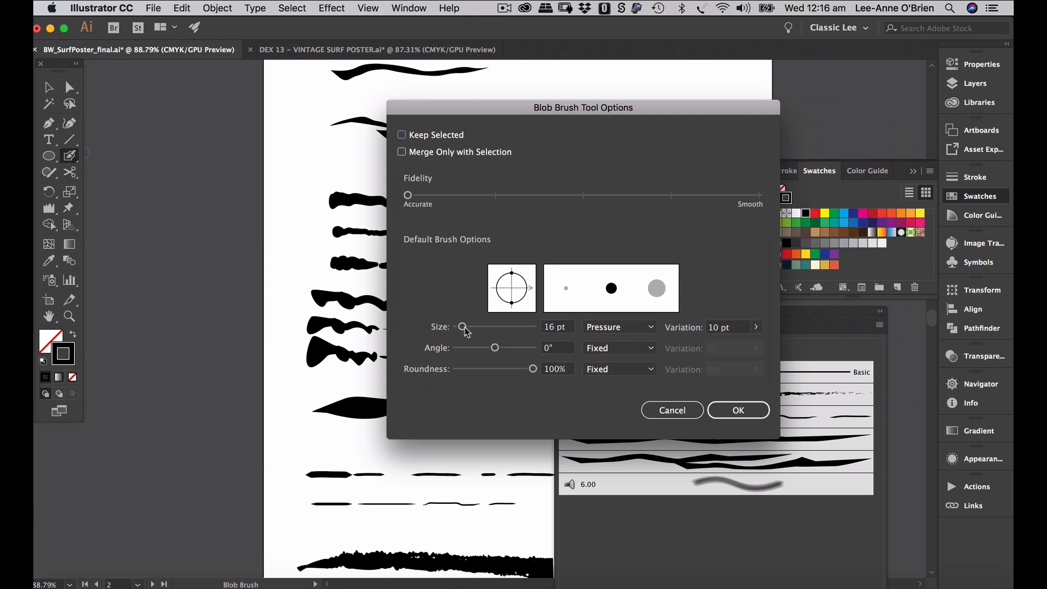
pyautogui.moveTo(463, 329)
pyautogui.mouseDown()
pyautogui.moveTo(488, 327)
pyautogui.moveTo(460, 334)
pyautogui.mouseUp()
pyautogui.click(737, 410)
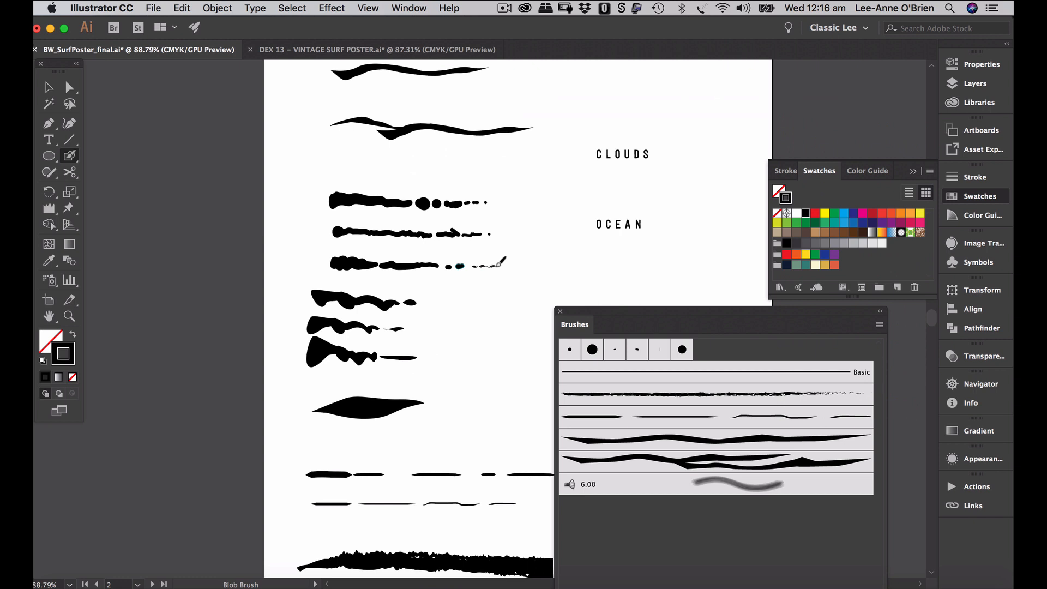
pyautogui.moveTo(497, 266); pyautogui.dragTo(500, 265)
pyautogui.click(49, 88)
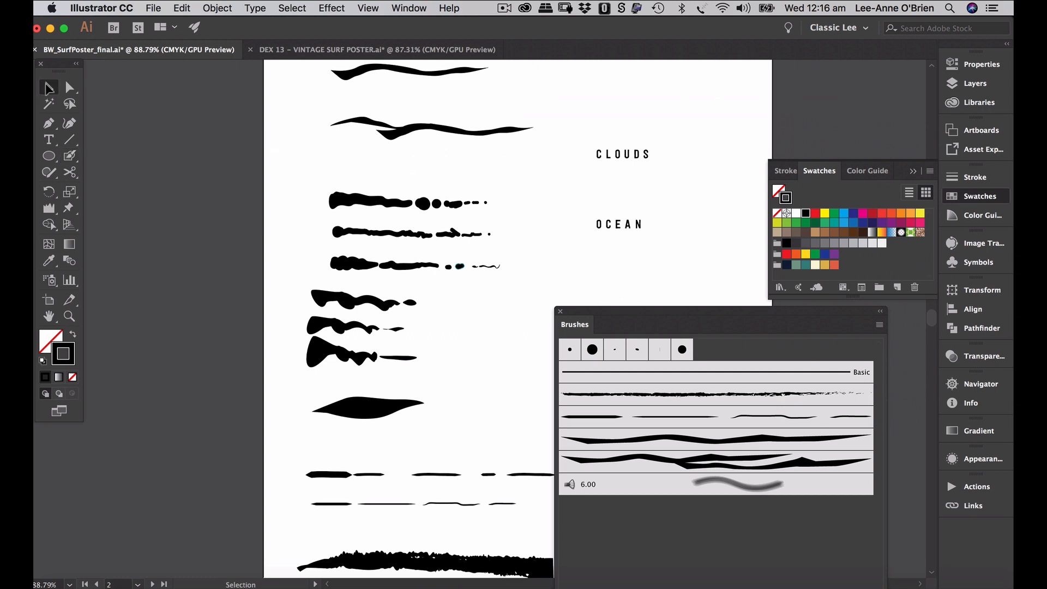
# - Drag the third wavy stroke into the Brushes panel as a new Art Brush
pyautogui.moveTo(319, 250); pyautogui.dragTo(525, 287)
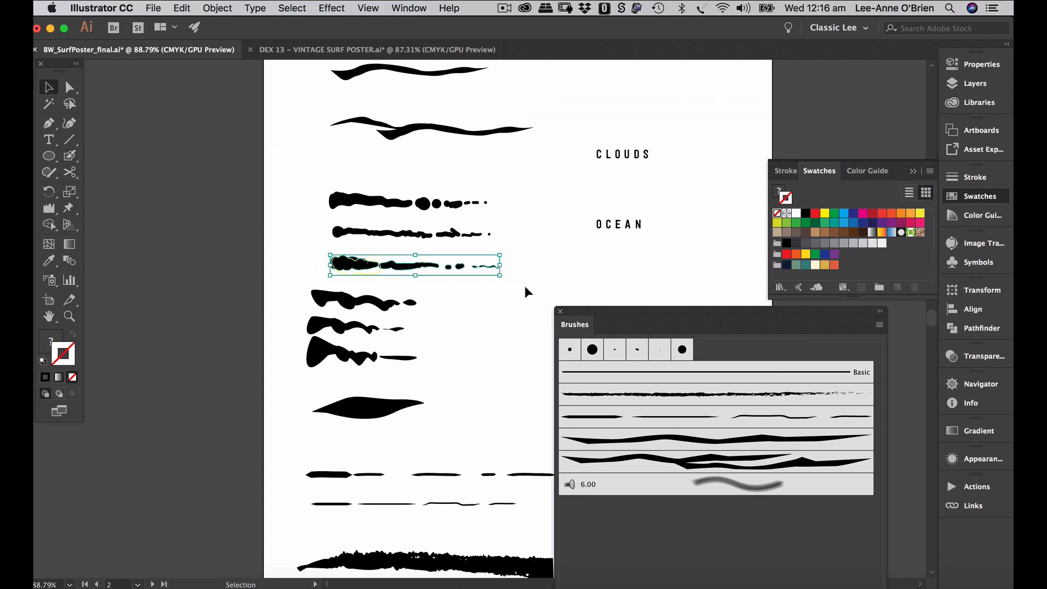
pyautogui.moveTo(462, 266)
pyautogui.mouseDown()
pyautogui.moveTo(469, 297)
pyautogui.moveTo(718, 511)
pyautogui.mouseUp()
pyautogui.click(456, 343)
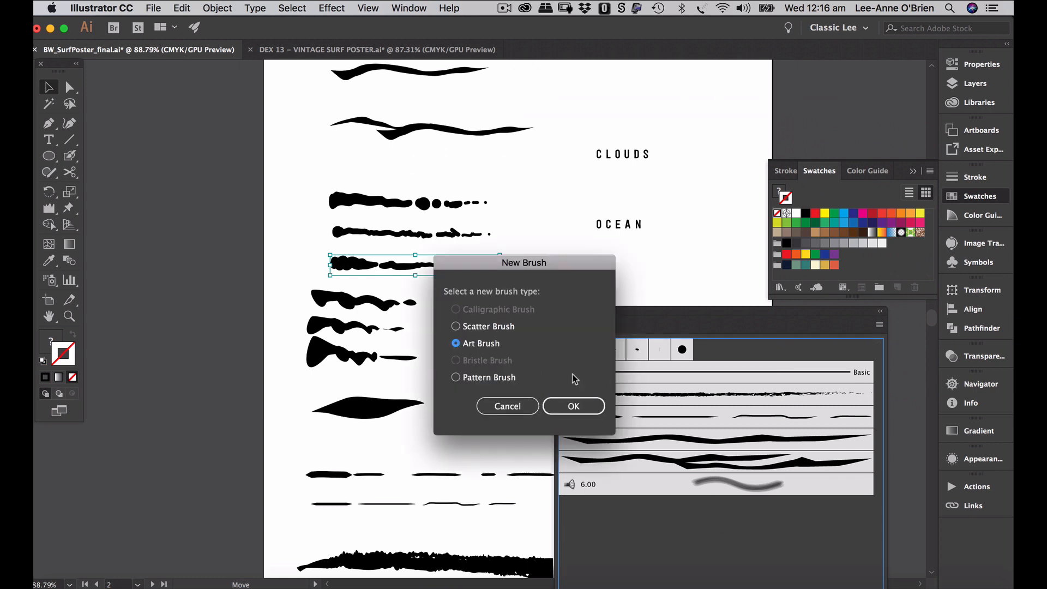
pyautogui.click(574, 406)
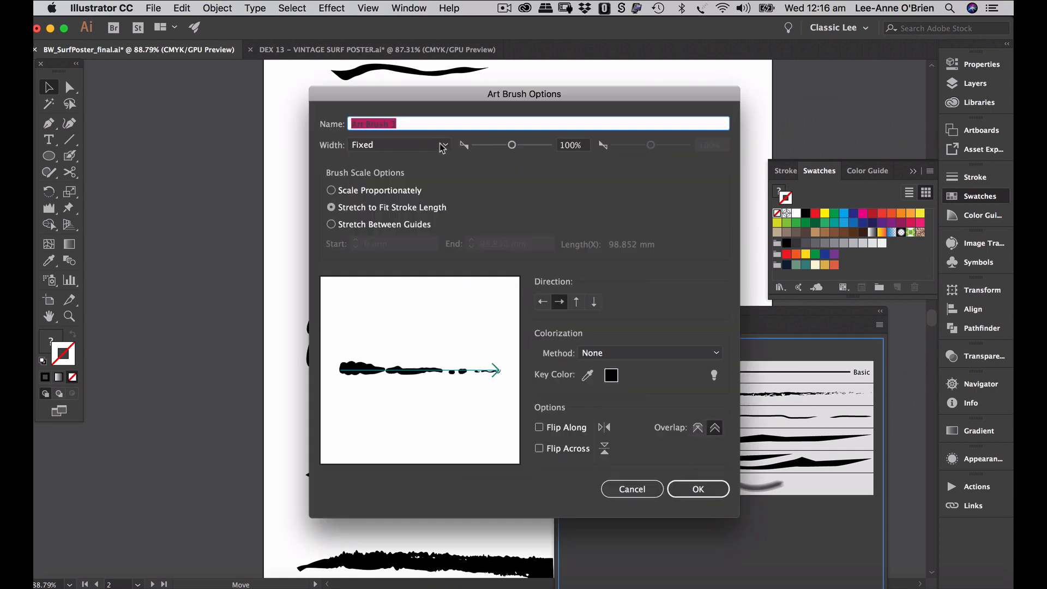
# - Set the Art Brush width to Pressure, 50% minimum and 150% maximum
pyautogui.doubleClick(567, 145)
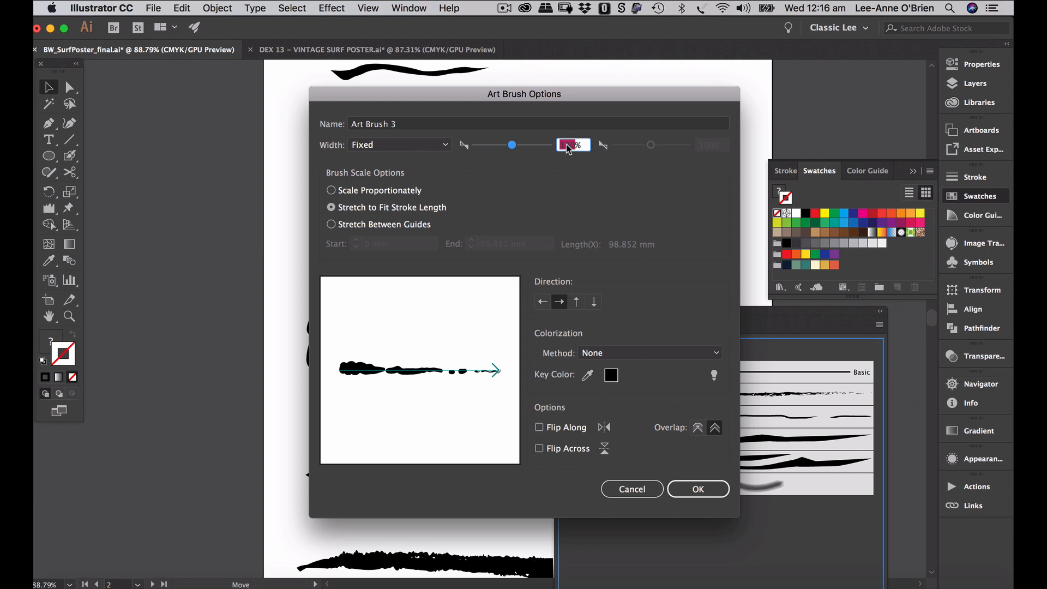
pyautogui.click(415, 143)
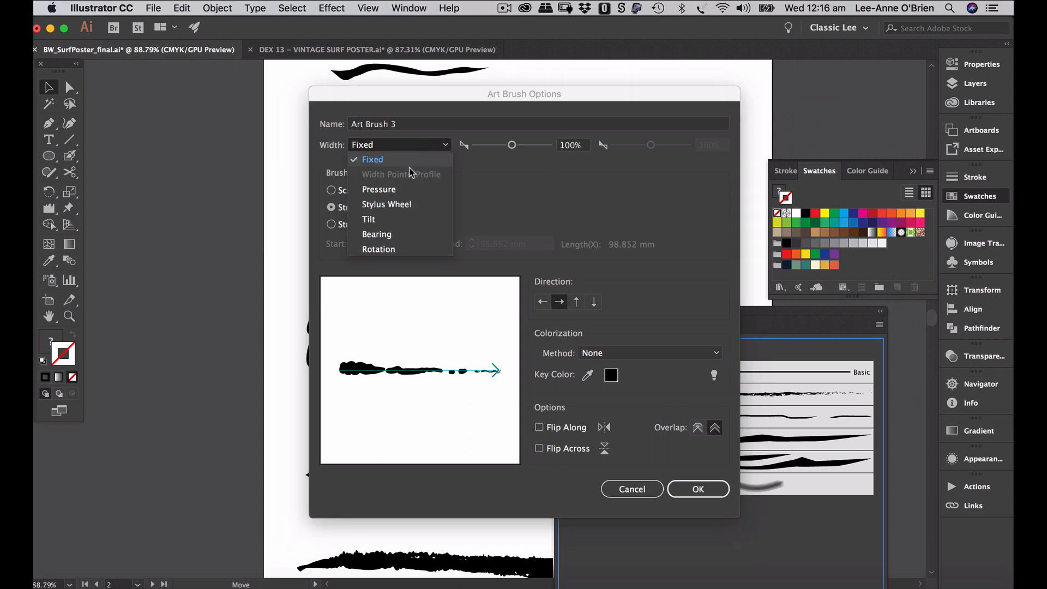
pyautogui.click(382, 188)
pyautogui.click(580, 147)
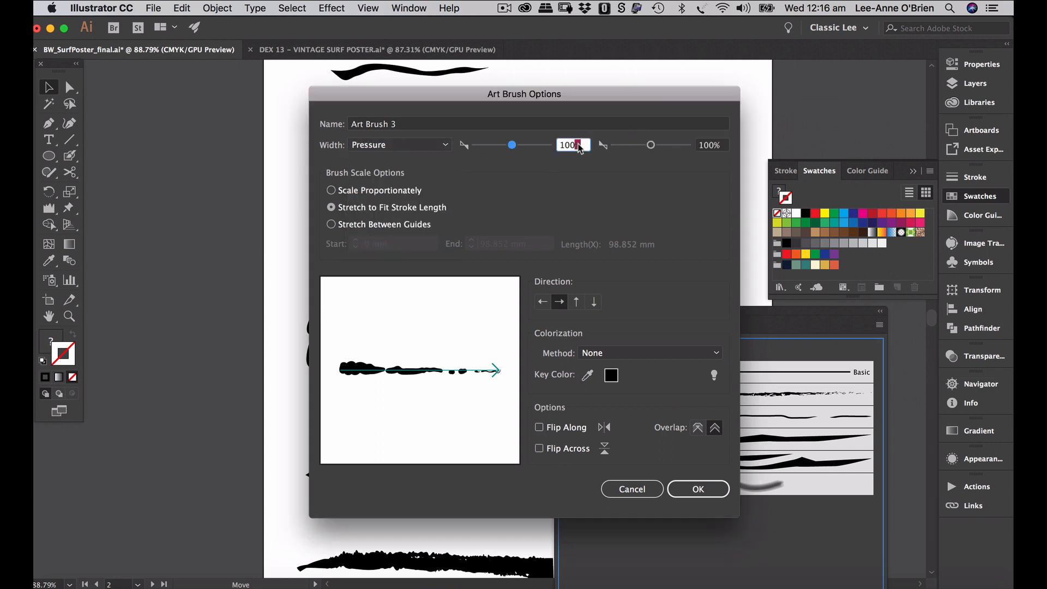
pyautogui.doubleClick(567, 145)
pyautogui.write('50')
pyautogui.press('Tab')
pyautogui.write('150')
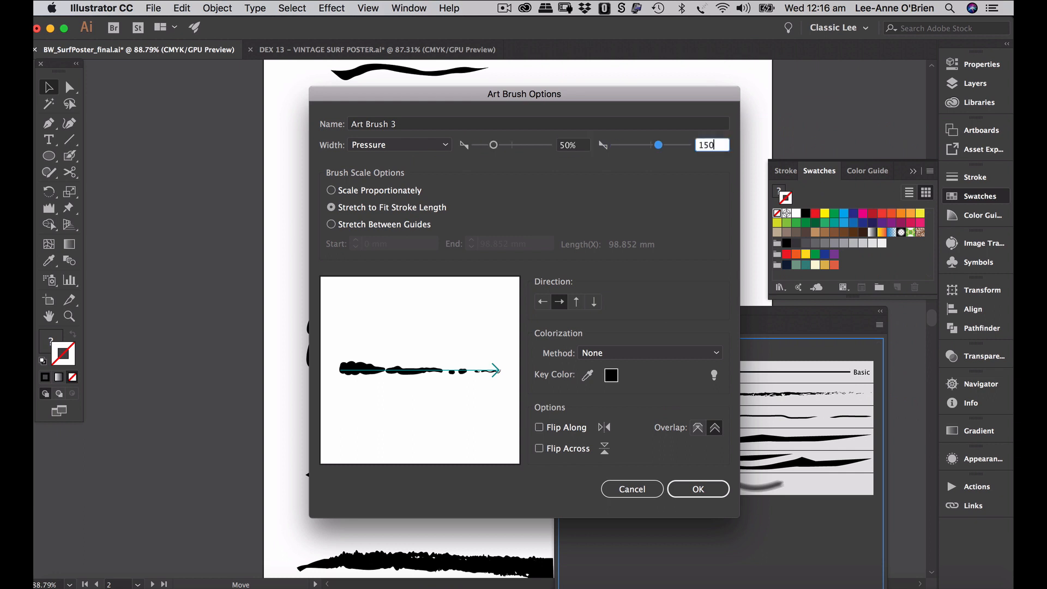
pyautogui.click(351, 209)
# - Choose Hue Shift colorization, create Art Brush 3, and deselect the stroke
pyautogui.click(614, 353)
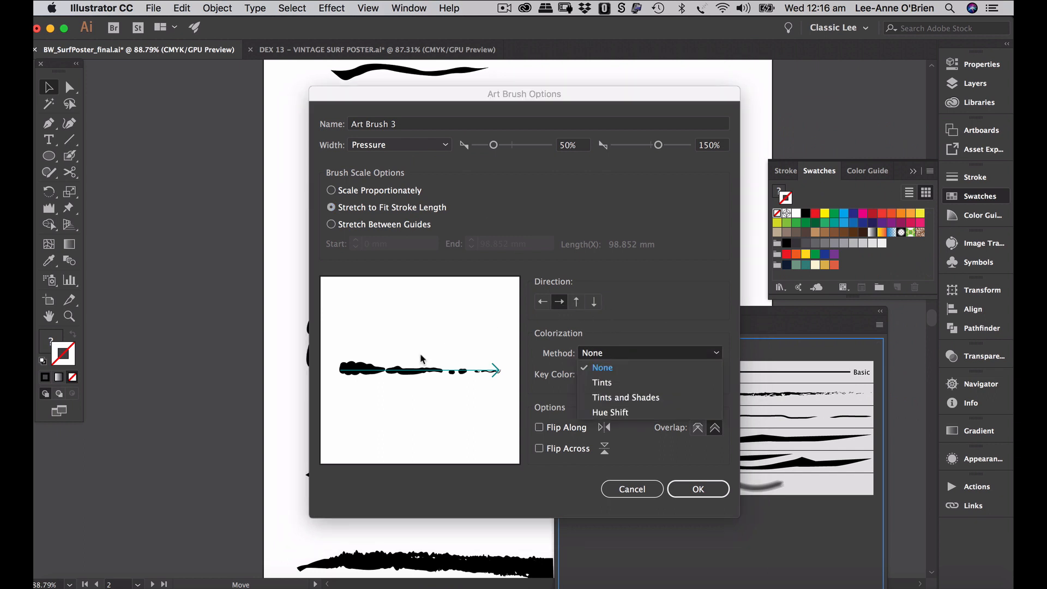
pyautogui.click(639, 411)
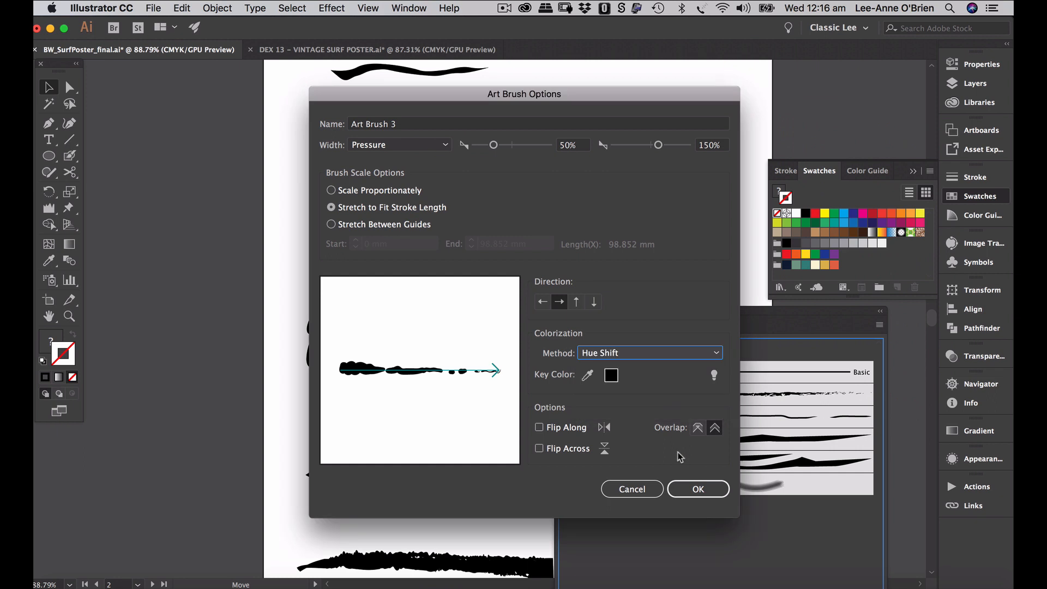
pyautogui.click(692, 494)
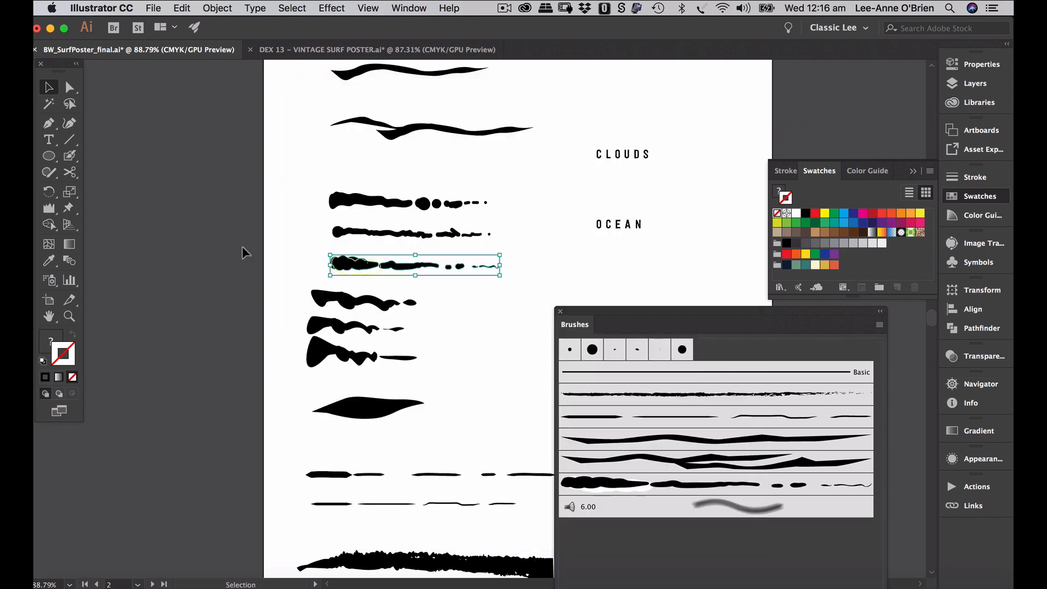
pyautogui.click(69, 86)
pyautogui.click(146, 136)
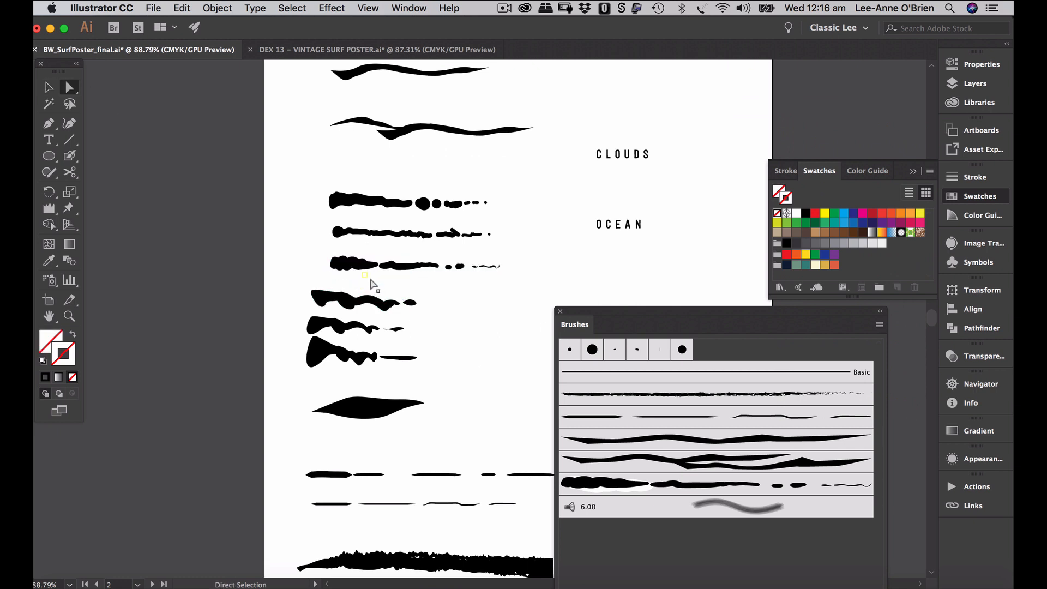
# - Delete the previously created brush from the Brushes panel
pyautogui.scroll(5, 344, 275)
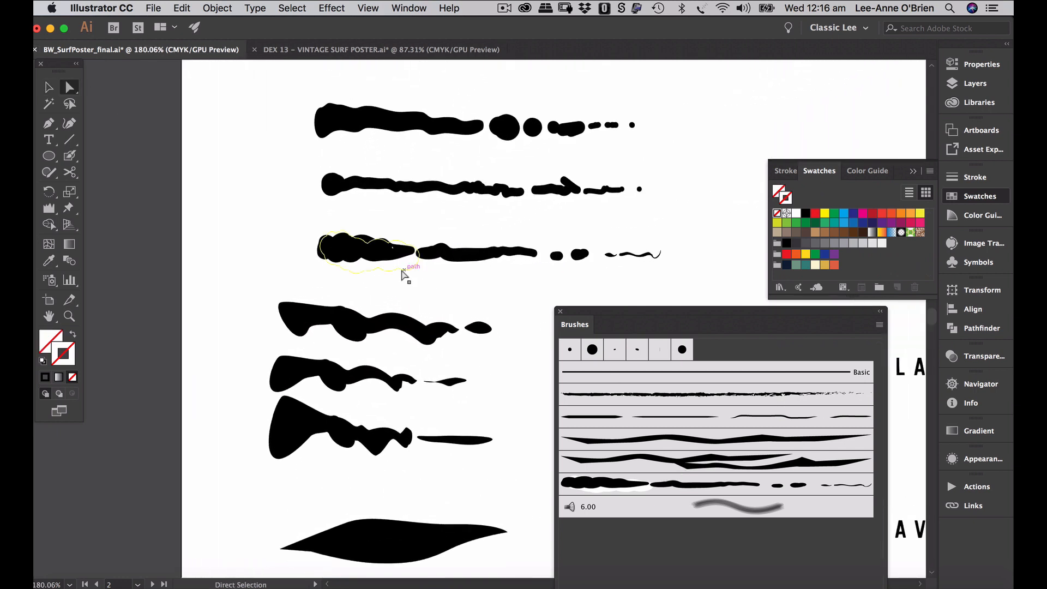
pyautogui.click(403, 274)
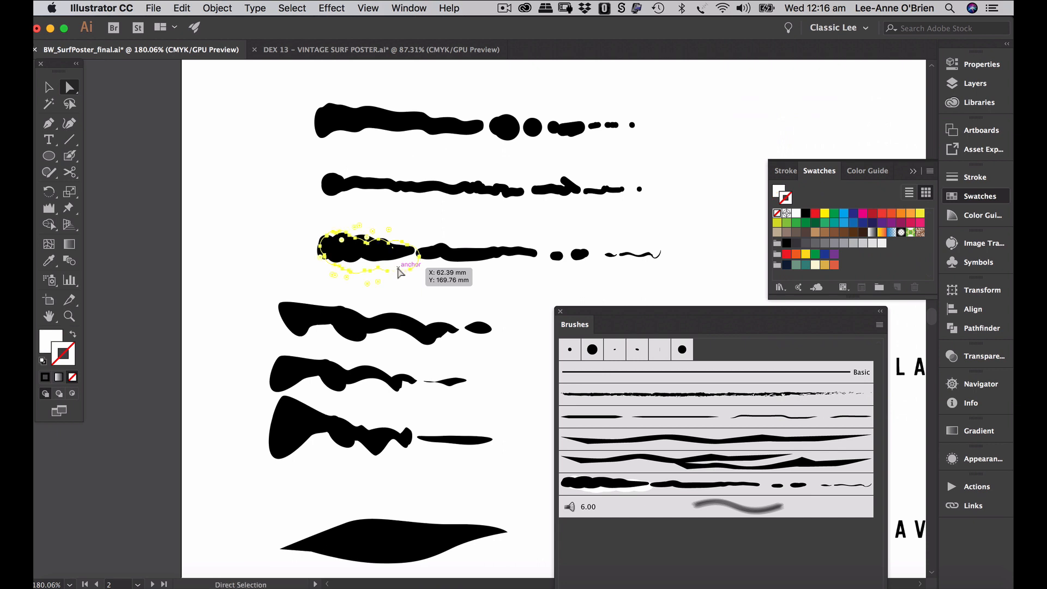
pyautogui.click(790, 485)
pyautogui.moveTo(803, 311); pyautogui.dragTo(809, 160)
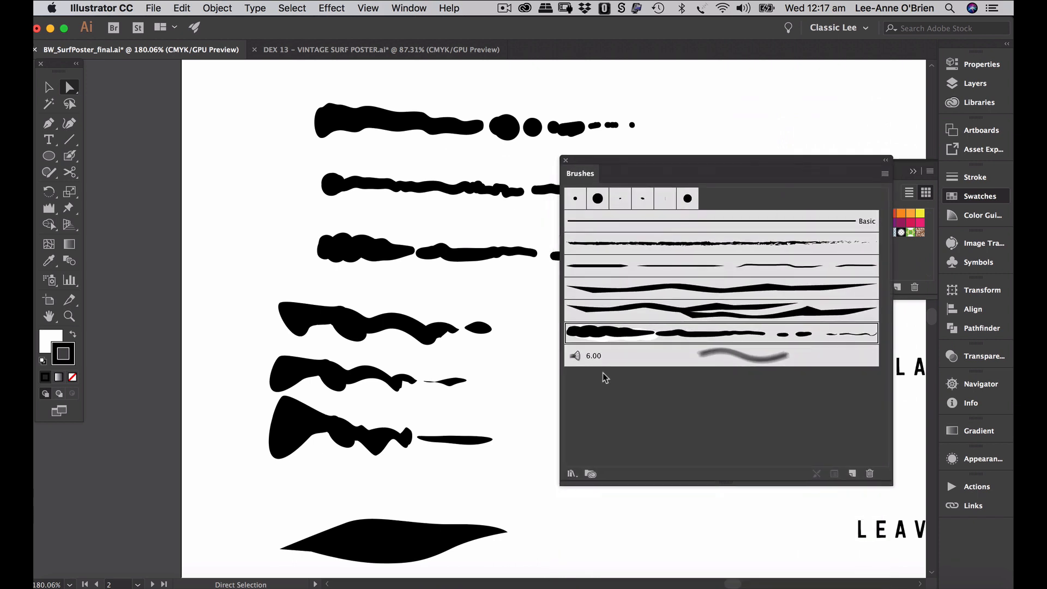
pyautogui.click(870, 474)
pyautogui.click(574, 326)
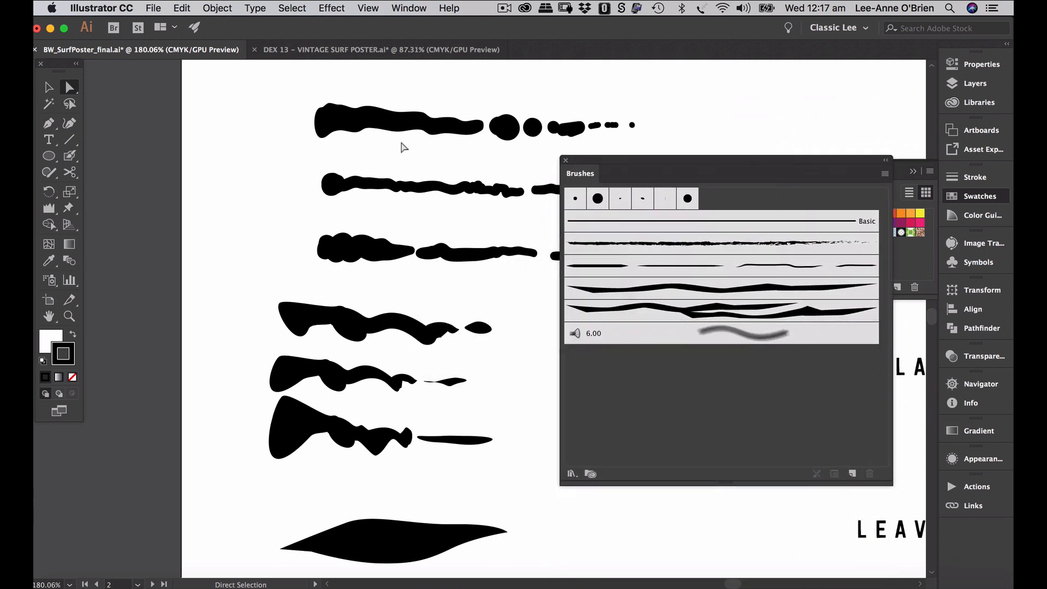
# - Drag the third-row strokes into Brushes as a new Art Brush named 'water 1'
pyautogui.hscroll(6, 485, 289)
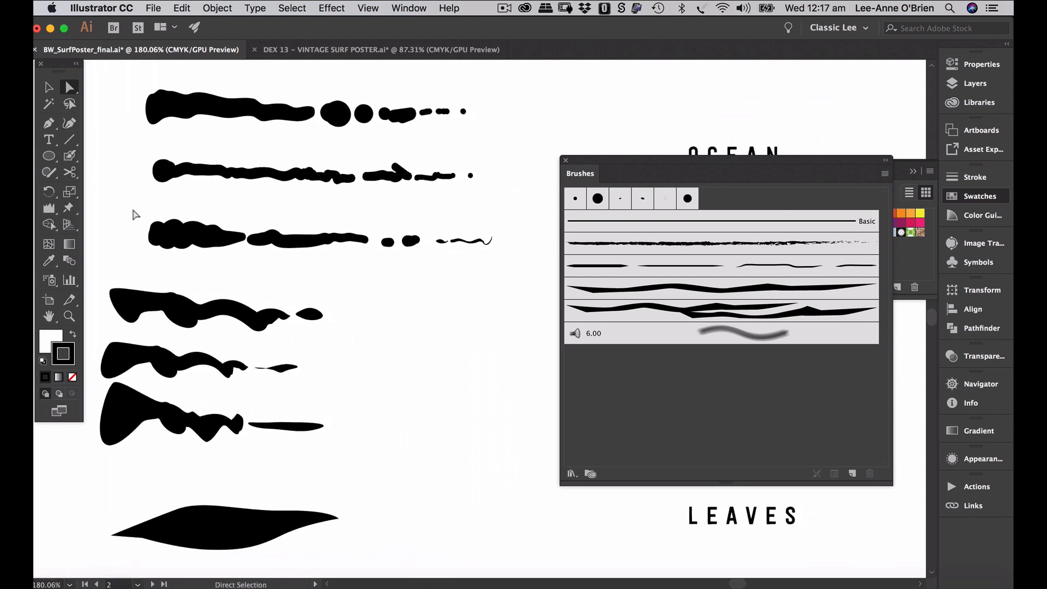
pyautogui.moveTo(136, 214); pyautogui.dragTo(514, 292)
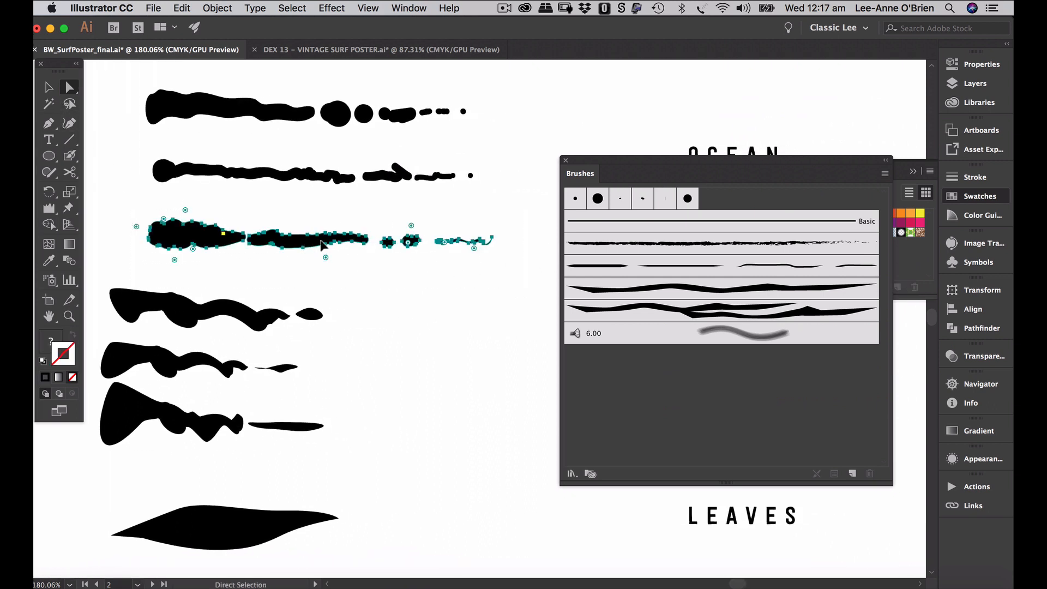
pyautogui.moveTo(323, 245)
pyautogui.mouseDown()
pyautogui.moveTo(823, 451)
pyautogui.moveTo(794, 439)
pyautogui.mouseUp()
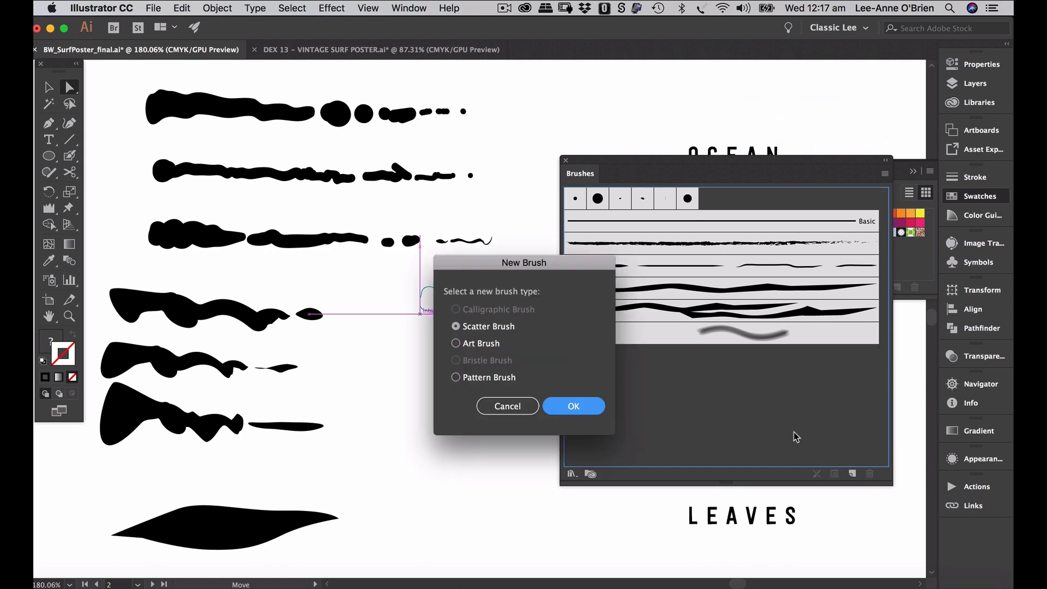
pyautogui.click(457, 343)
pyautogui.click(581, 408)
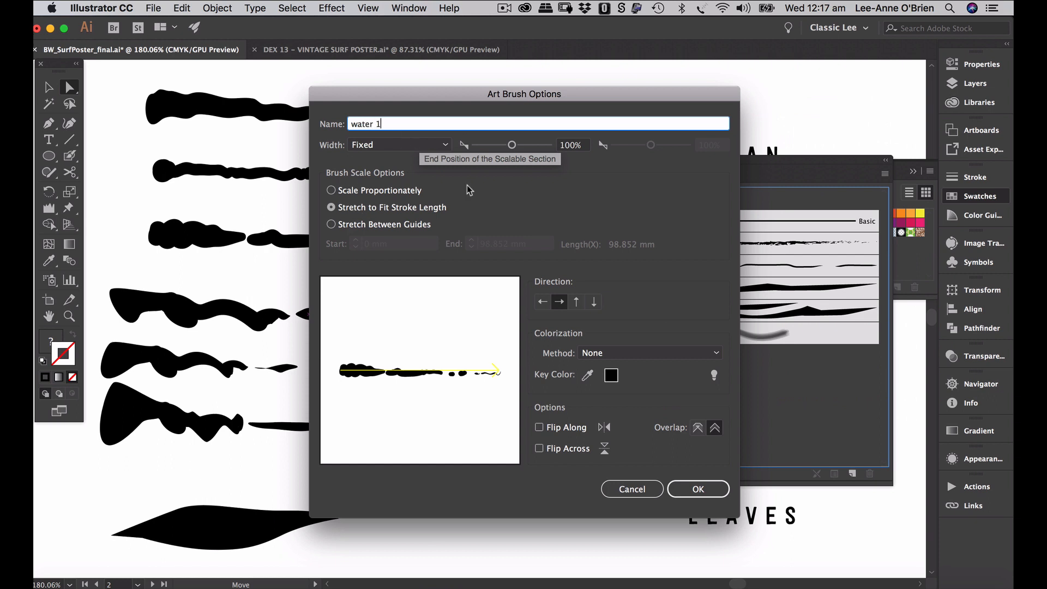
# - Set the brush width to Pressure, 50% minimum and 150% maximum
pyautogui.click(426, 146)
pyautogui.click(452, 186)
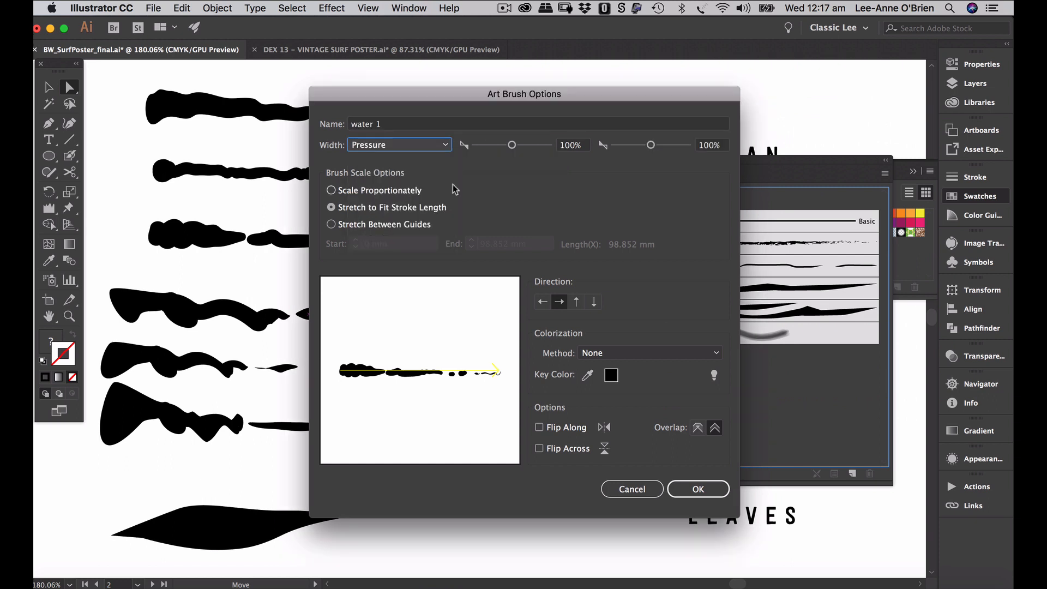
pyautogui.doubleClick(569, 146)
pyautogui.write('50')
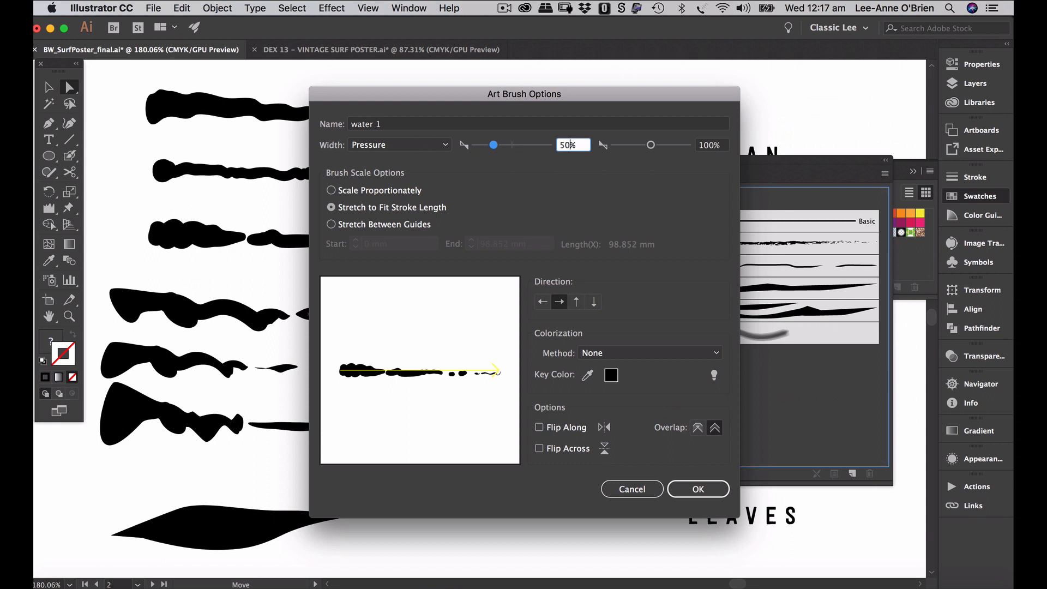
pyautogui.press('Tab')
pyautogui.write('150')
pyautogui.press('Tab')
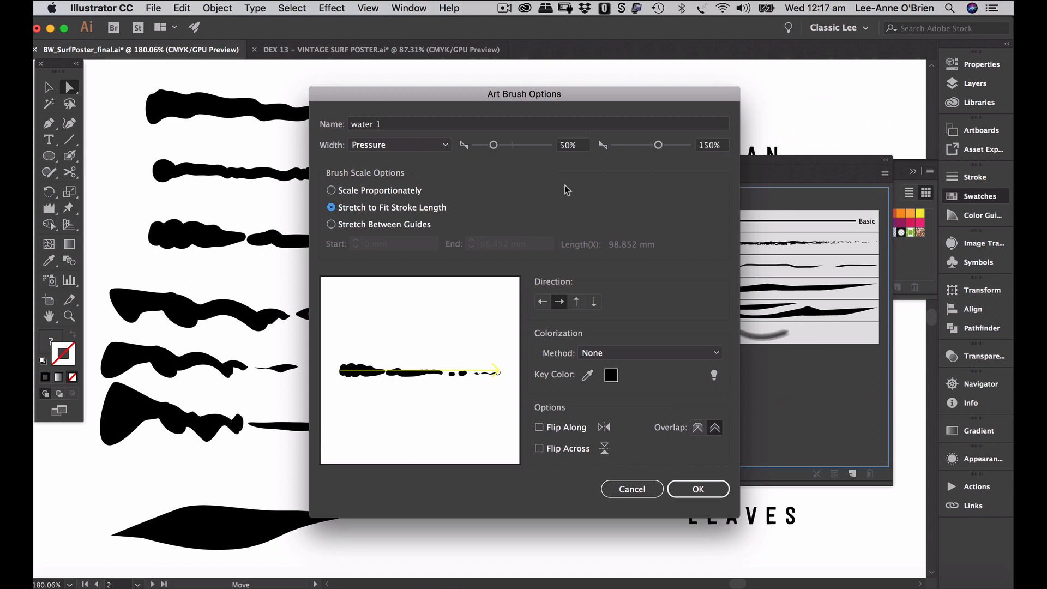
# - Set colorization to Hue Shift and save the 'water 1' brush
pyautogui.click(600, 357)
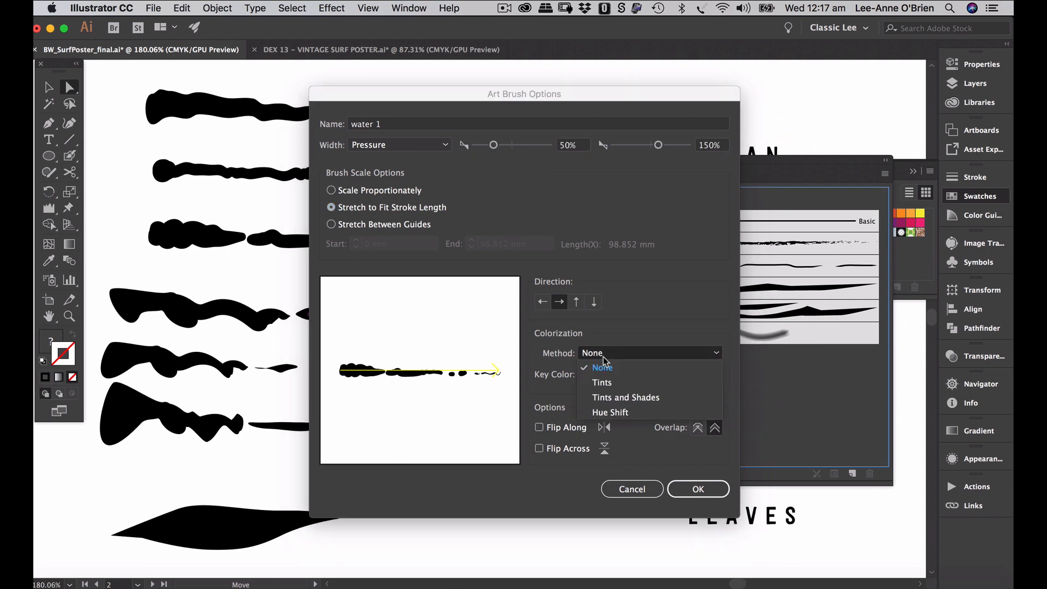
pyautogui.click(614, 413)
pyautogui.click(698, 490)
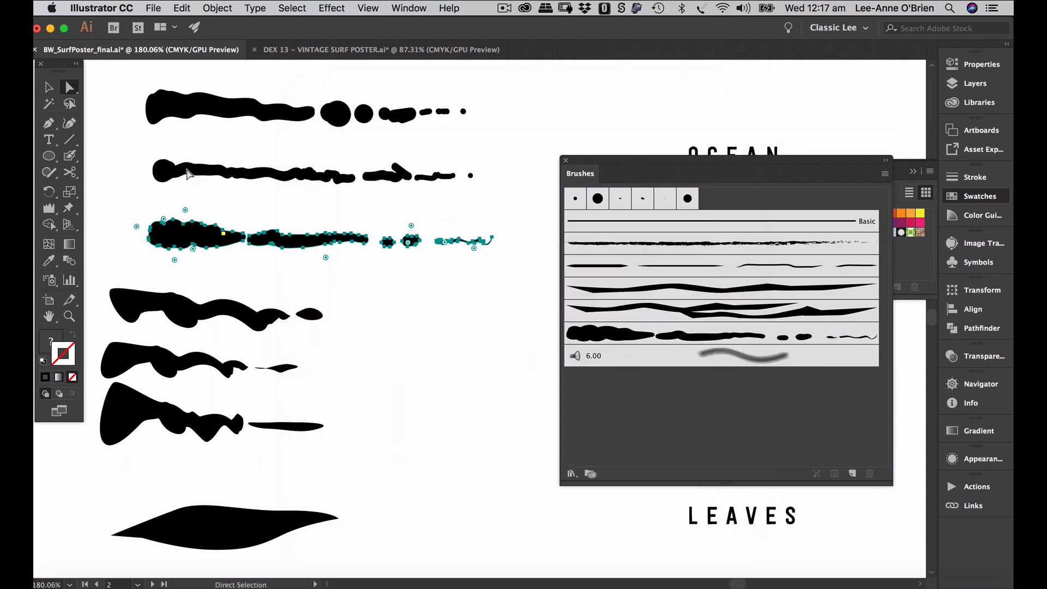
pyautogui.click(152, 144)
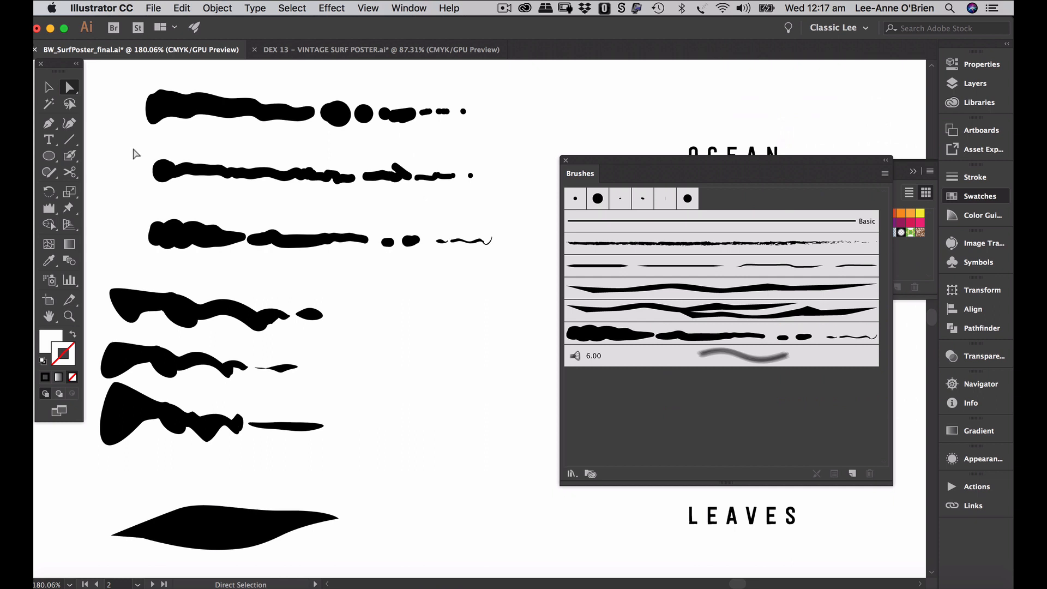
# - Make the first-row strokes a new Art Brush named 'water 2'
pyautogui.moveTo(134, 150); pyautogui.dragTo(411, 180)
pyautogui.moveTo(139, 87); pyautogui.dragTo(491, 138)
pyautogui.moveTo(291, 109)
pyautogui.mouseDown()
pyautogui.moveTo(777, 443)
pyautogui.moveTo(778, 429)
pyautogui.mouseUp()
pyautogui.click(456, 344)
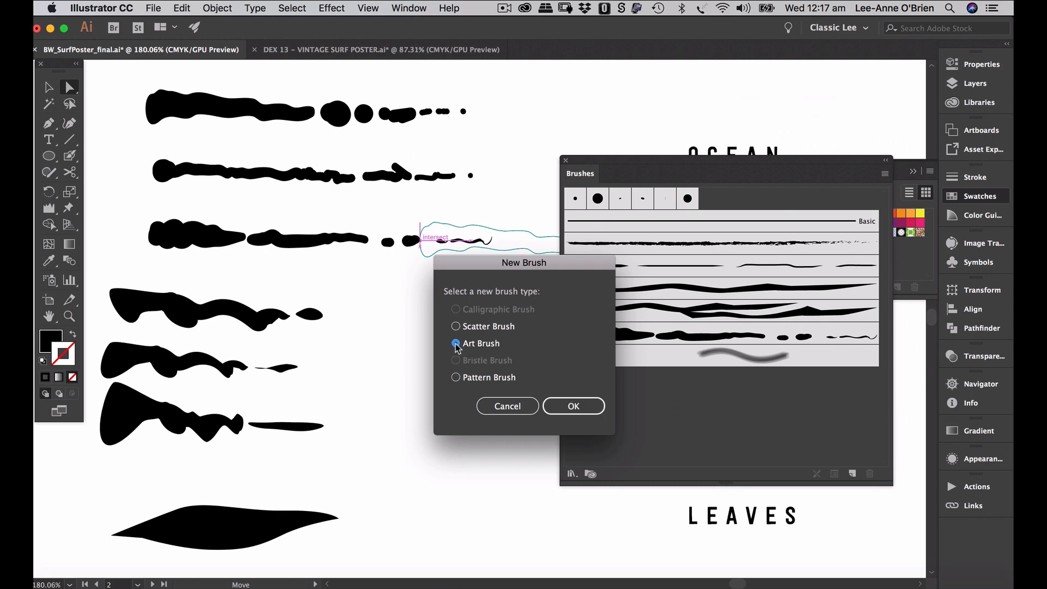
pyautogui.click(565, 415)
pyautogui.write('water 2')
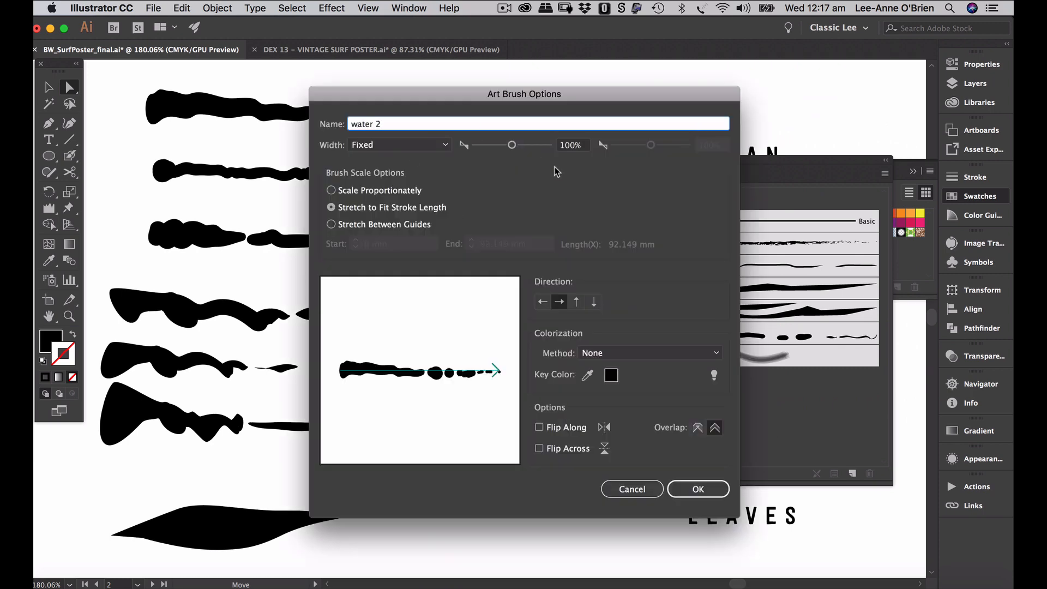
# - Give 'water 2' Pressure width of 50% to 150% and save it
pyautogui.click(416, 145)
pyautogui.click(411, 186)
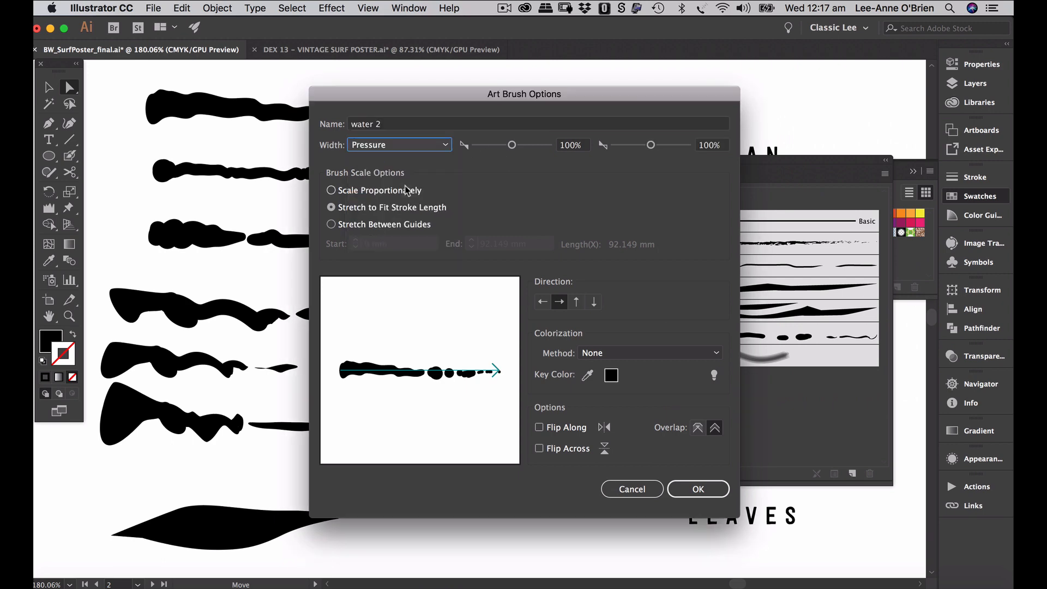
pyautogui.doubleClick(573, 146)
pyautogui.write('50')
pyautogui.press('Tab')
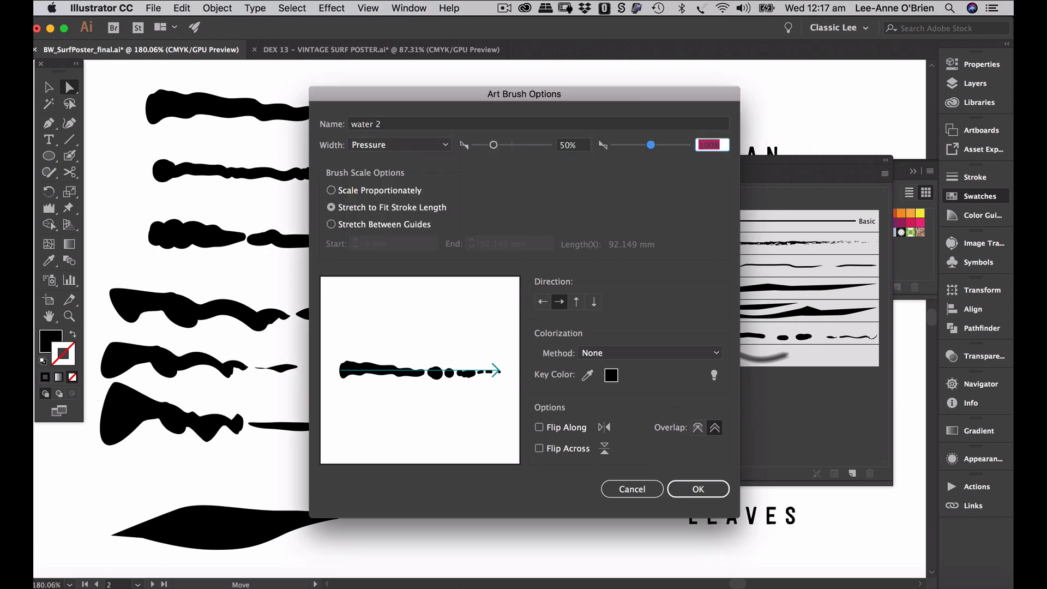
pyautogui.write('150')
pyautogui.press('Return')
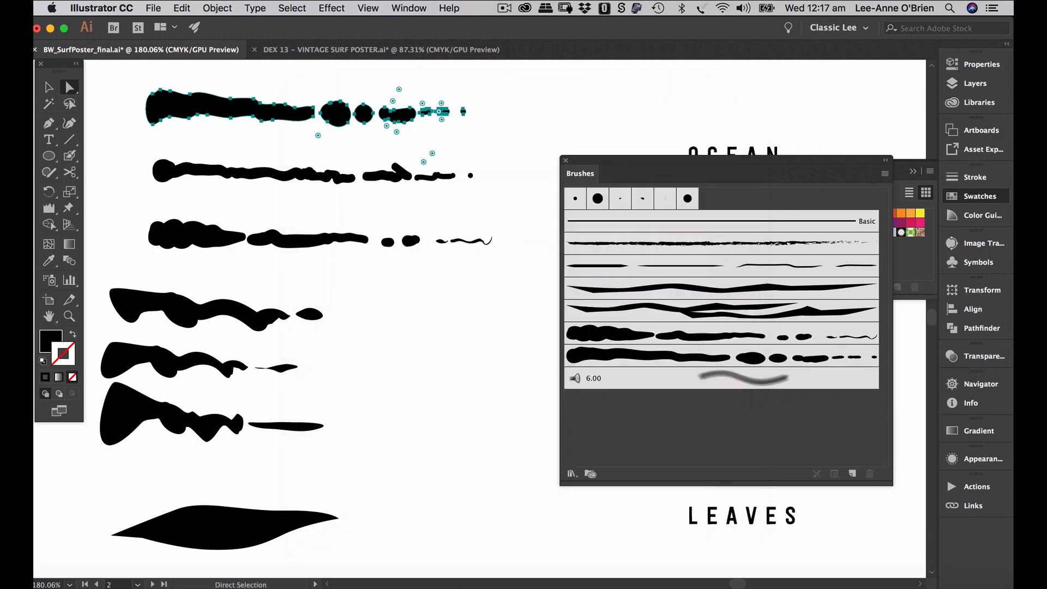
# - Change 'water 2' colorization to Hue Shift and apply it to existing strokes
pyautogui.doubleClick(741, 365)
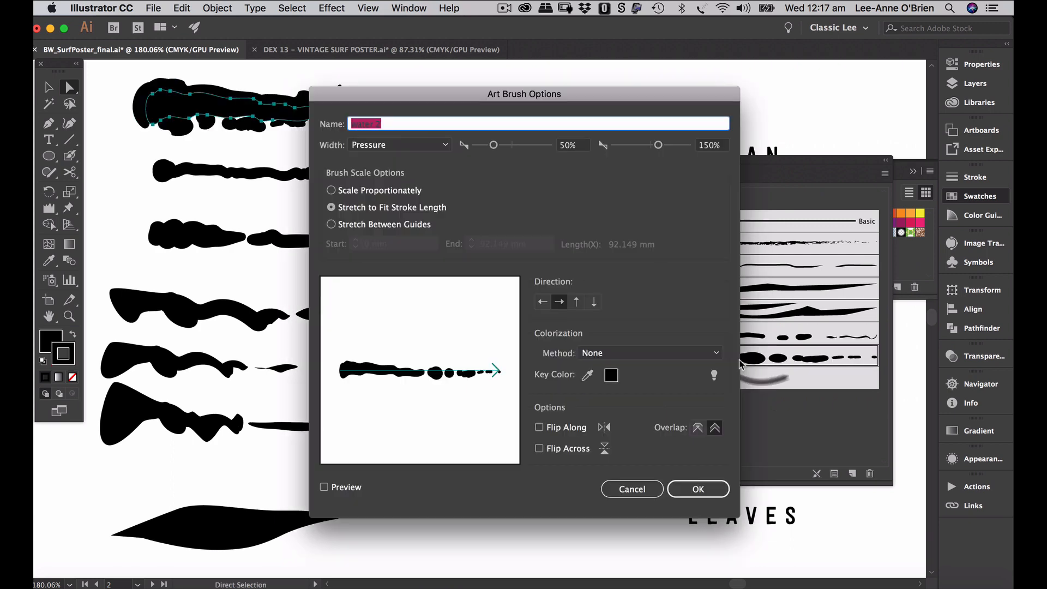
pyautogui.click(643, 361)
pyautogui.click(614, 414)
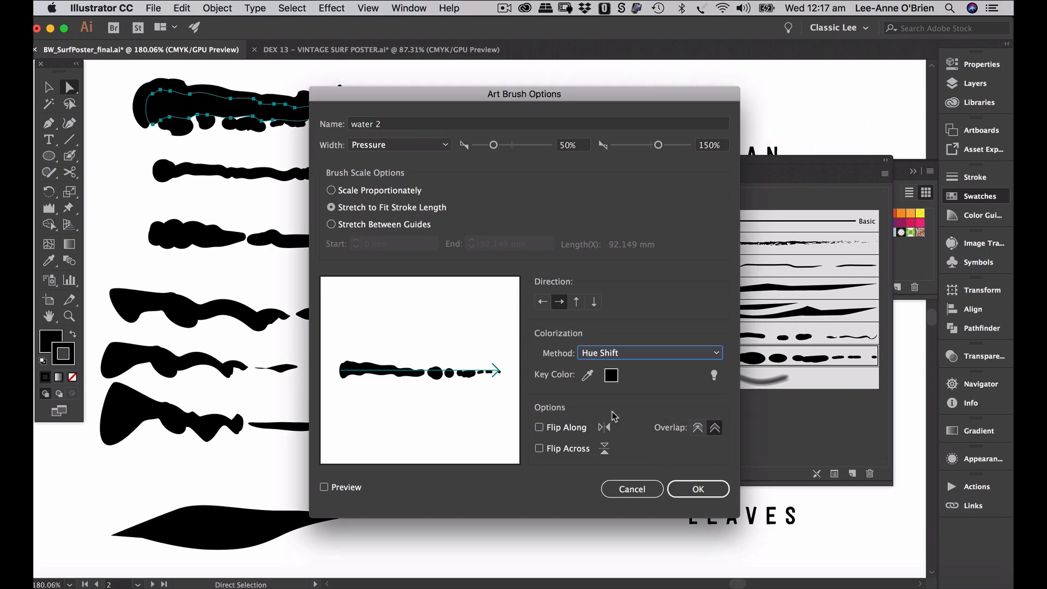
pyautogui.click(700, 489)
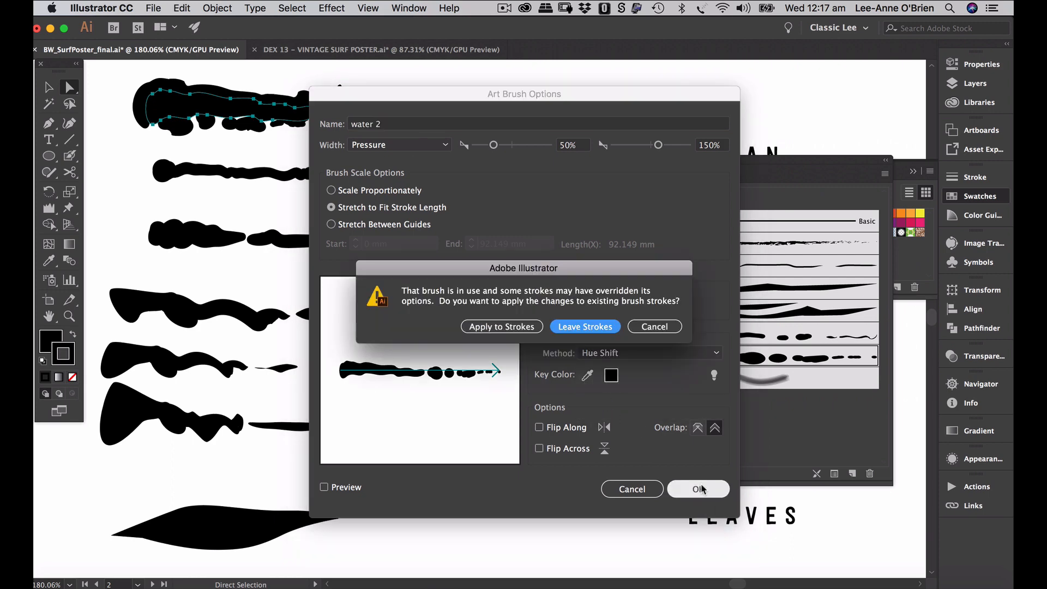
pyautogui.click(502, 327)
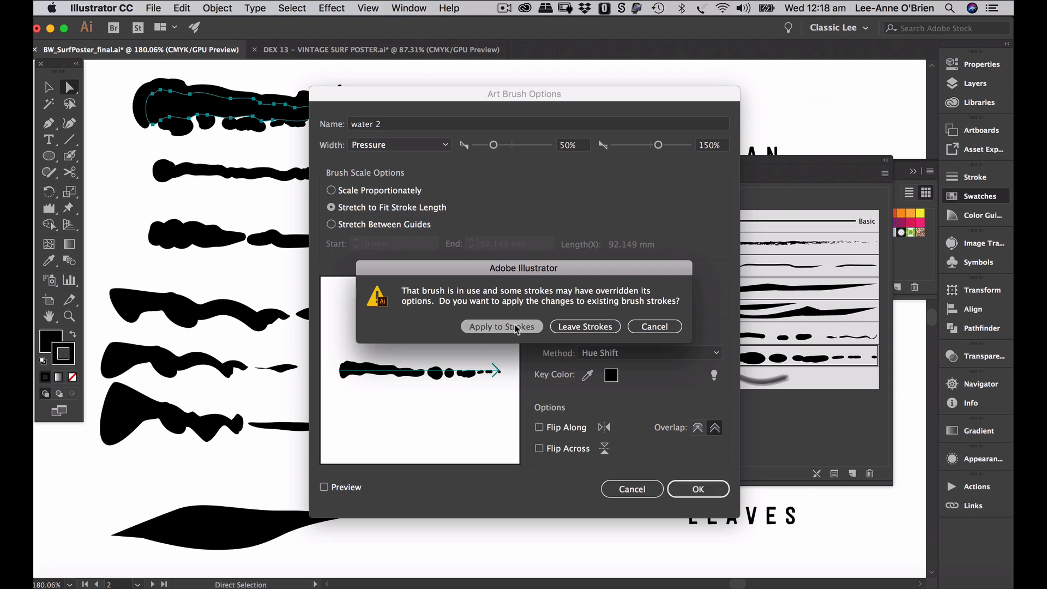
pyautogui.click(54, 87)
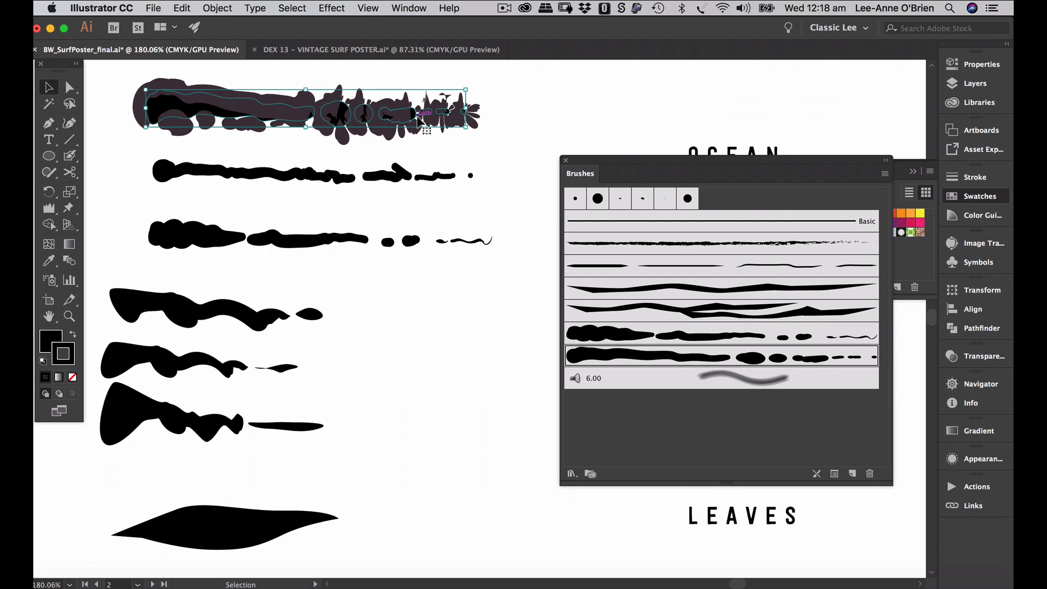
# - Remove the top path's stroke colour and zoom in on the surf poster
pyautogui.click(73, 378)
pyautogui.click(466, 346)
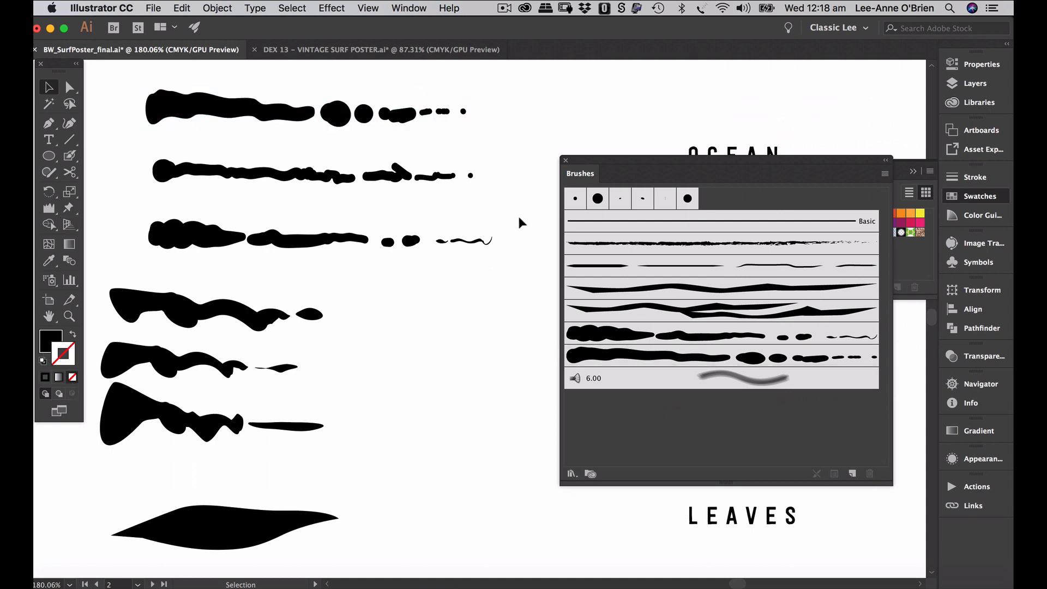
pyautogui.press('super+alt+0')
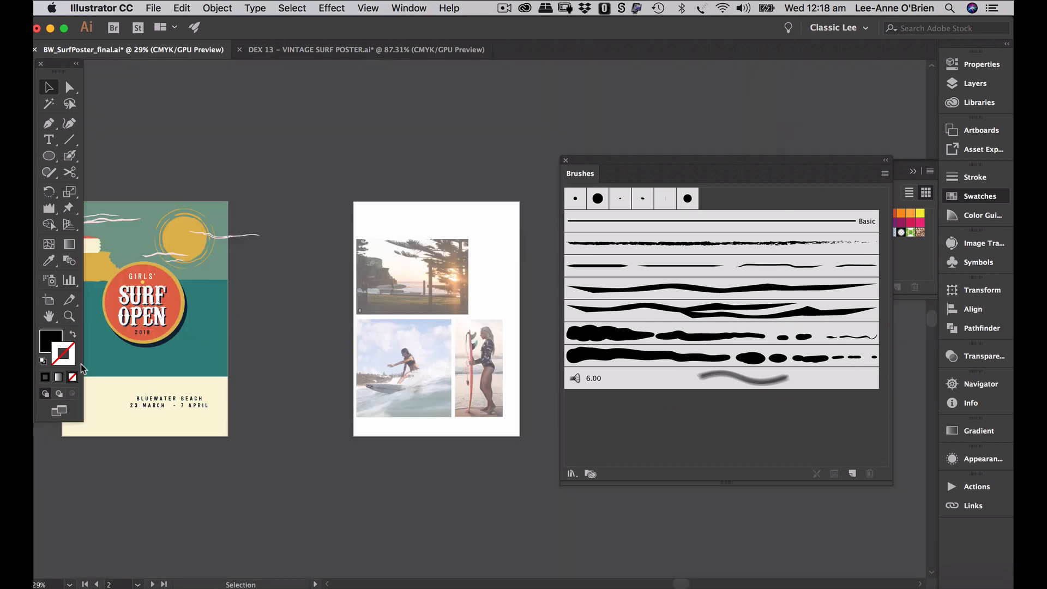
pyautogui.moveTo(131, 354); pyautogui.dragTo(398, 349)
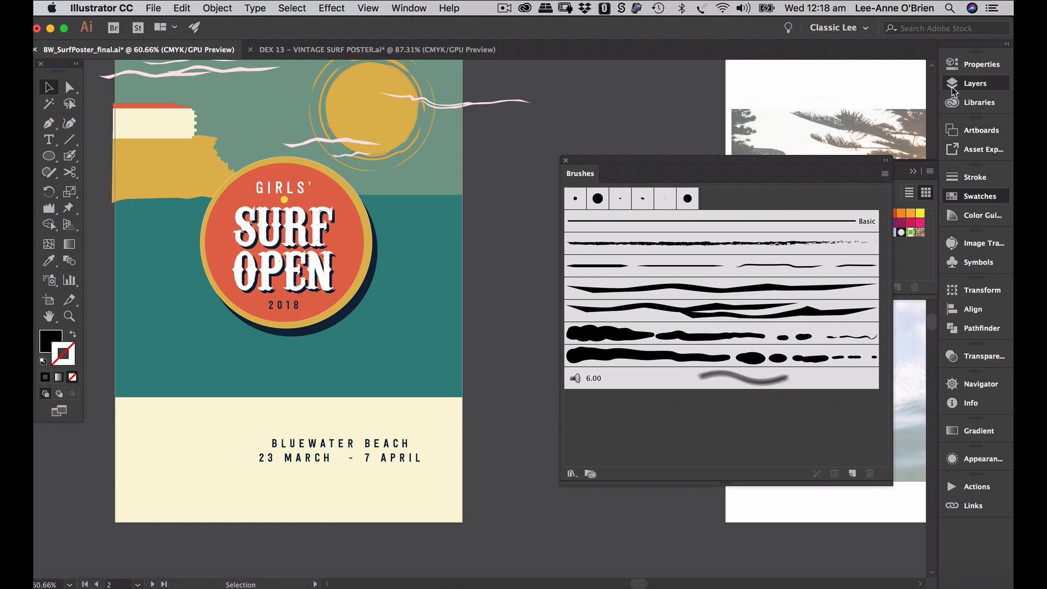
# - On the water details layer, draw a horizontal line along the horizon from the right edge
pyautogui.click(975, 83)
pyautogui.click(865, 198)
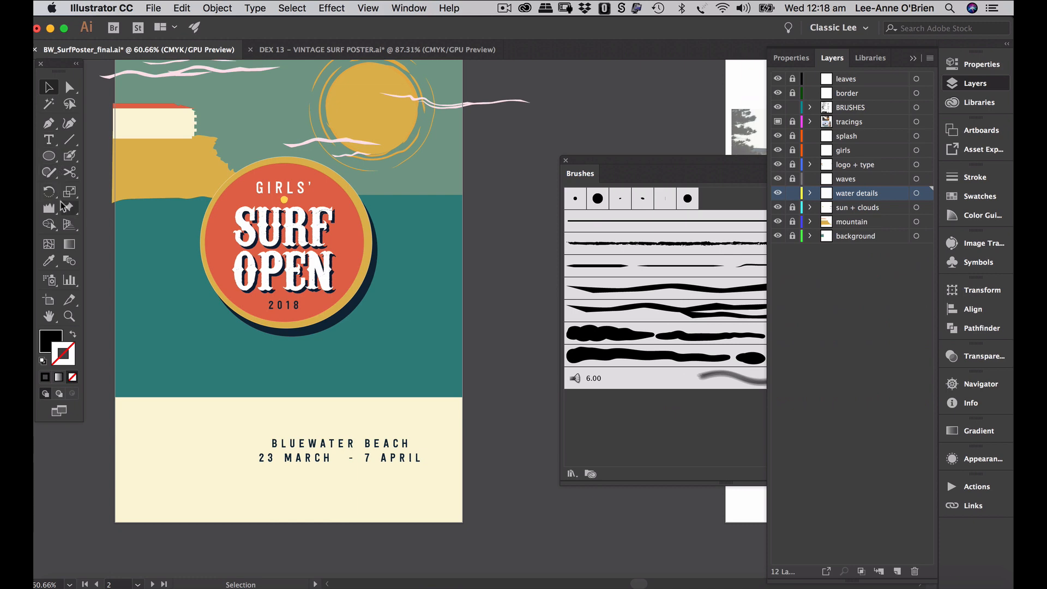
pyautogui.click(69, 141)
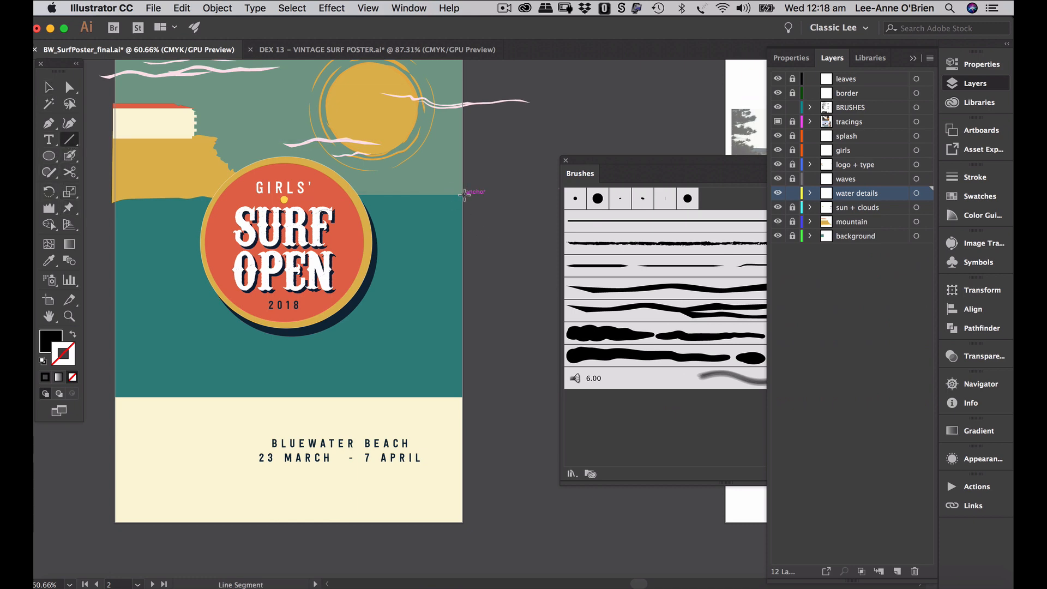
pyautogui.moveTo(464, 193); pyautogui.dragTo(393, 195)
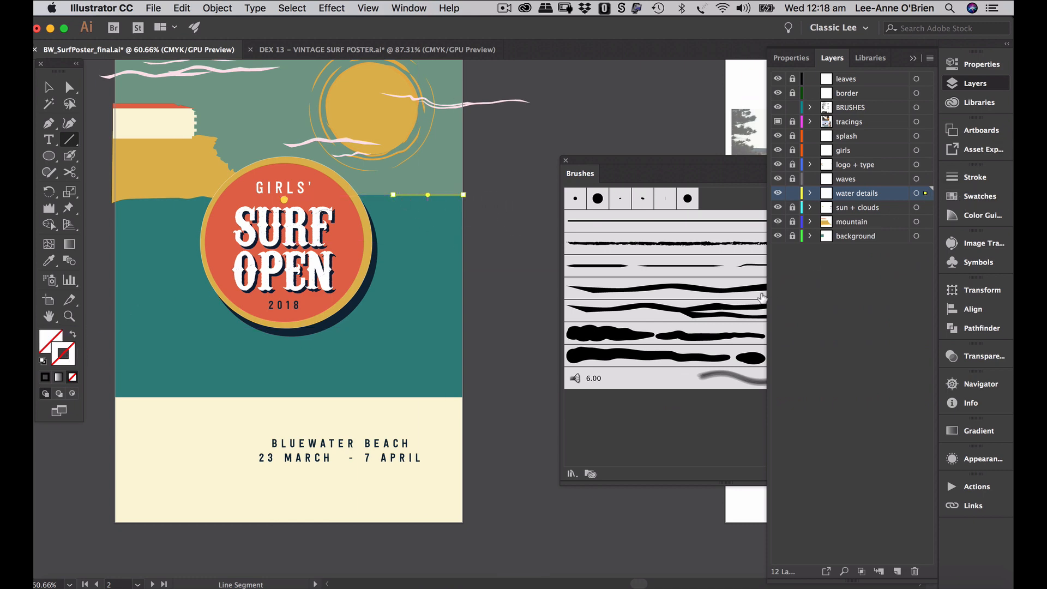
# - Apply the blobby water brush to the line with a dark navy stroke
pyautogui.click(719, 358)
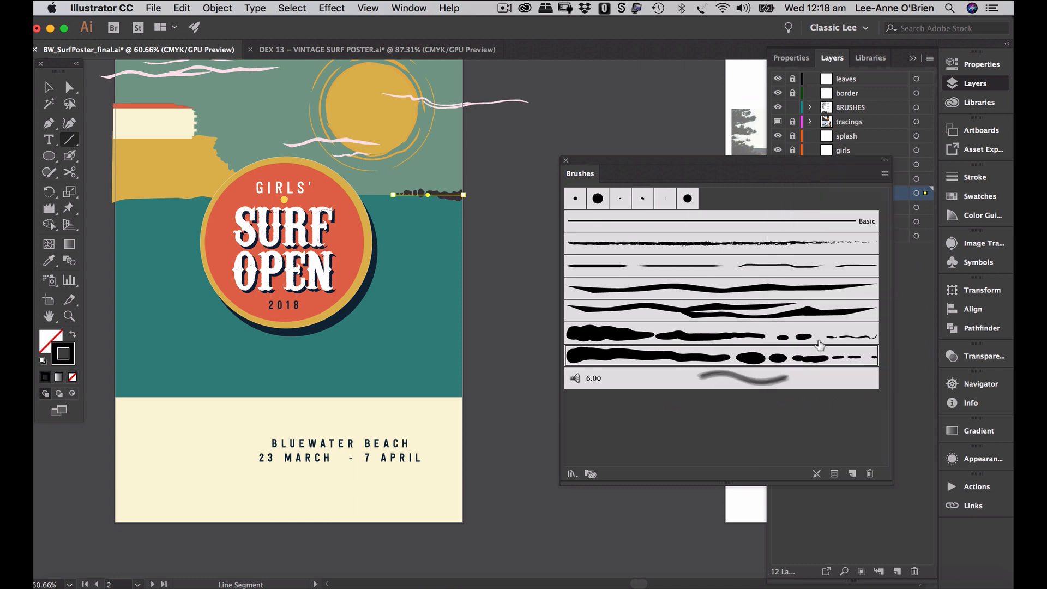
pyautogui.click(704, 335)
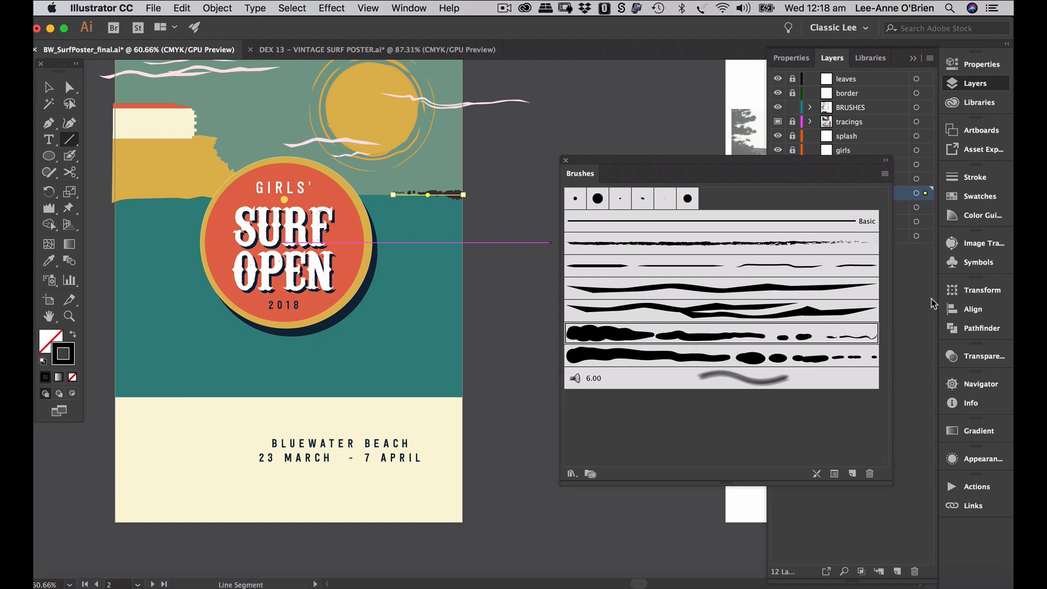
pyautogui.click(952, 198)
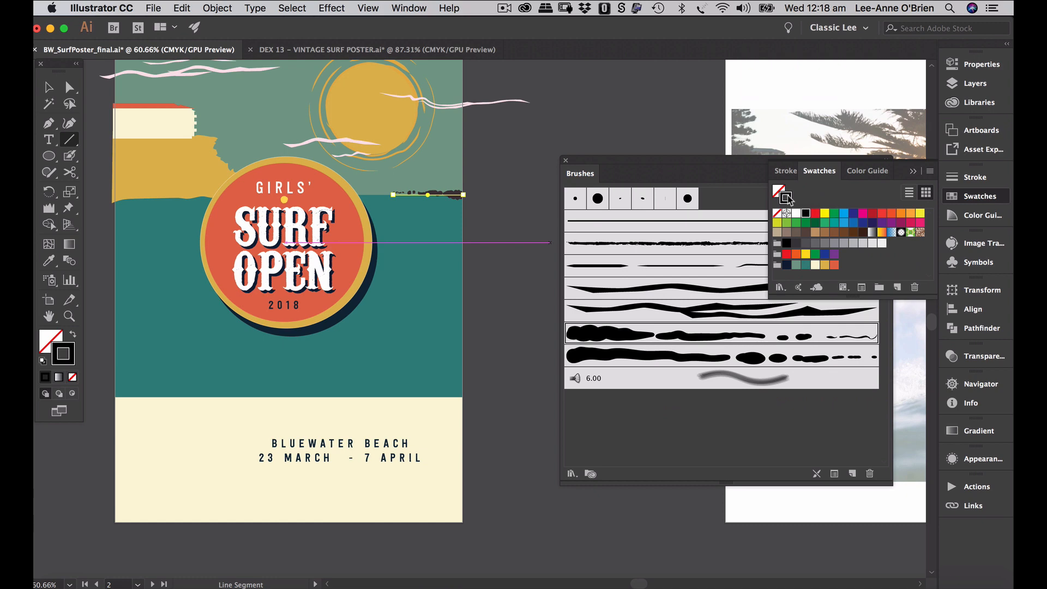
pyautogui.click(785, 267)
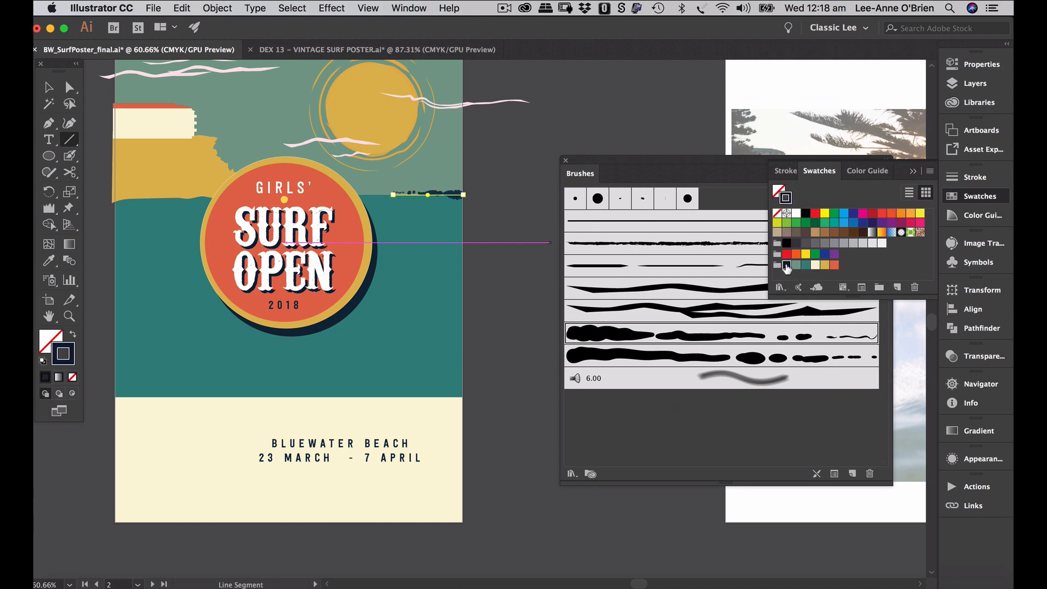
pyautogui.click(76, 93)
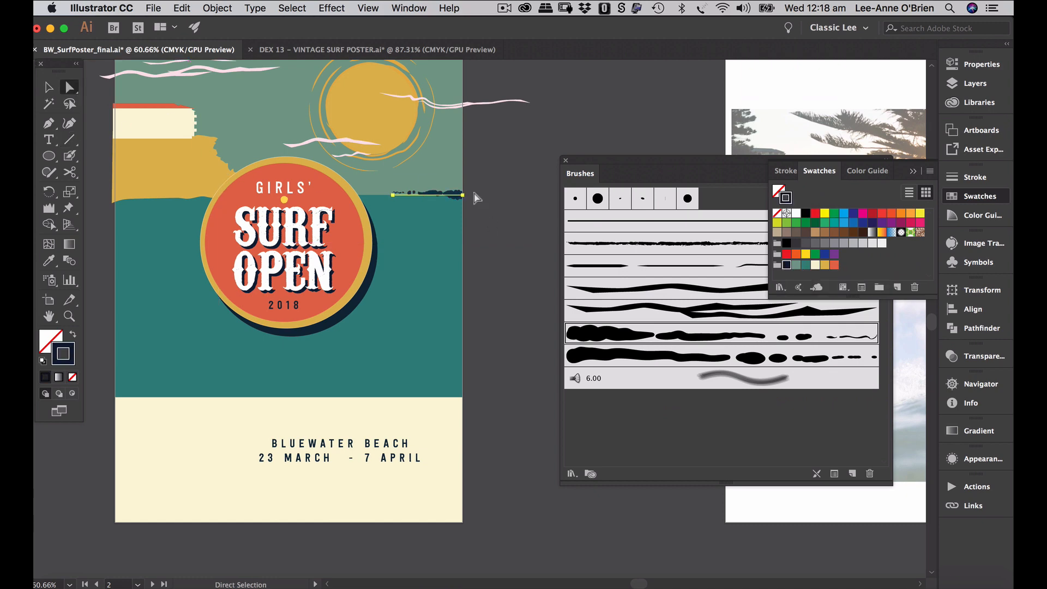
# - Extend the line's left end slightly and set its stroke weight to 0.5 pt
pyautogui.click(496, 198)
pyautogui.click(454, 195)
pyautogui.moveTo(395, 197); pyautogui.dragTo(388, 197)
pyautogui.click(976, 176)
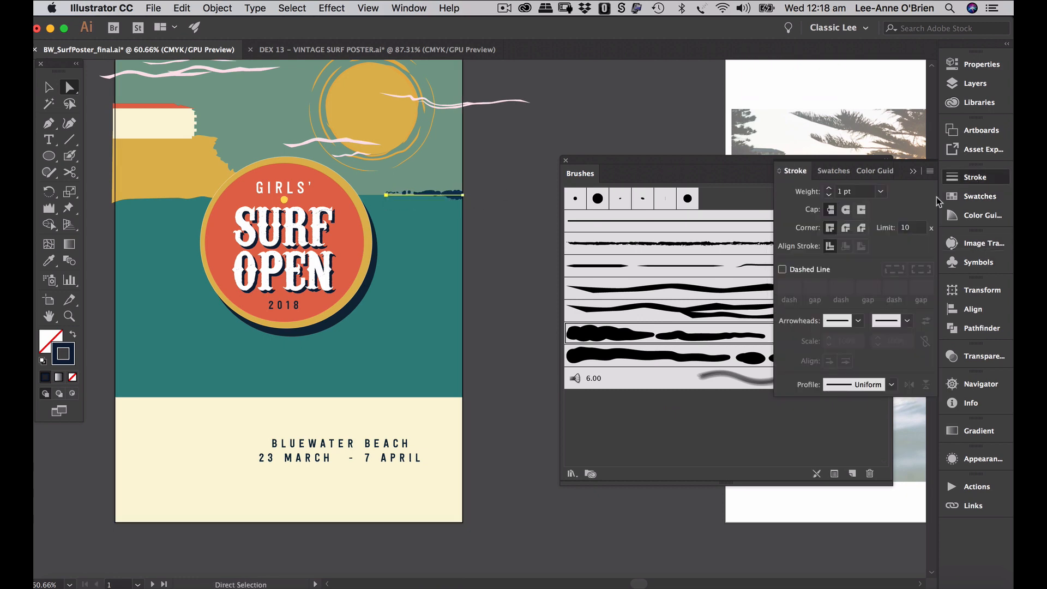
pyautogui.click(881, 192)
pyautogui.click(895, 217)
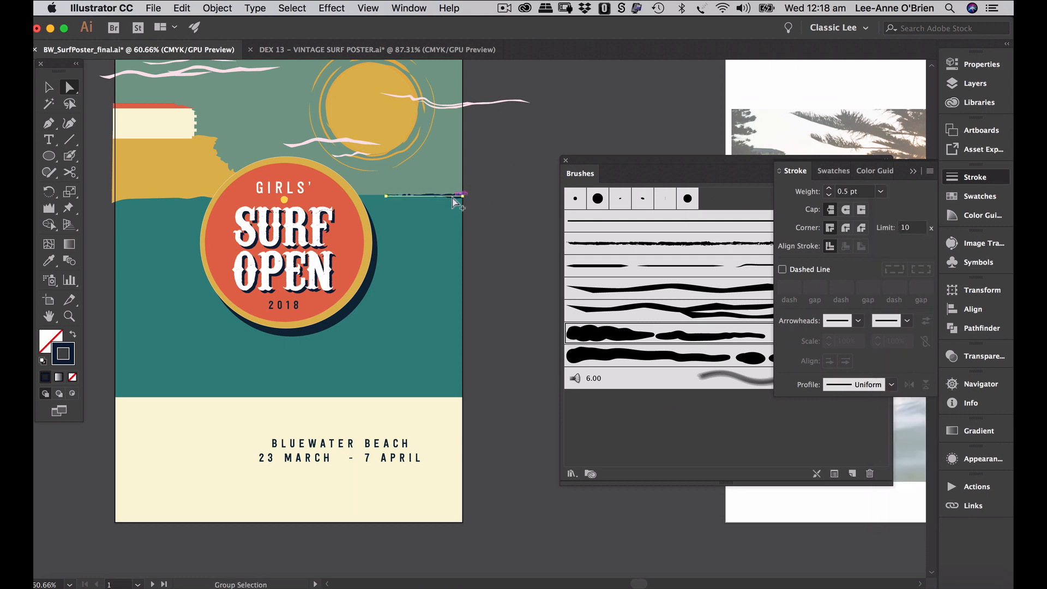
# - Reposition the line onto the centre guide and shorten its left end
pyautogui.moveTo(452, 198); pyautogui.dragTo(453, 204)
pyautogui.moveTo(386, 205); pyautogui.dragTo(472, 202)
pyautogui.click(512, 219)
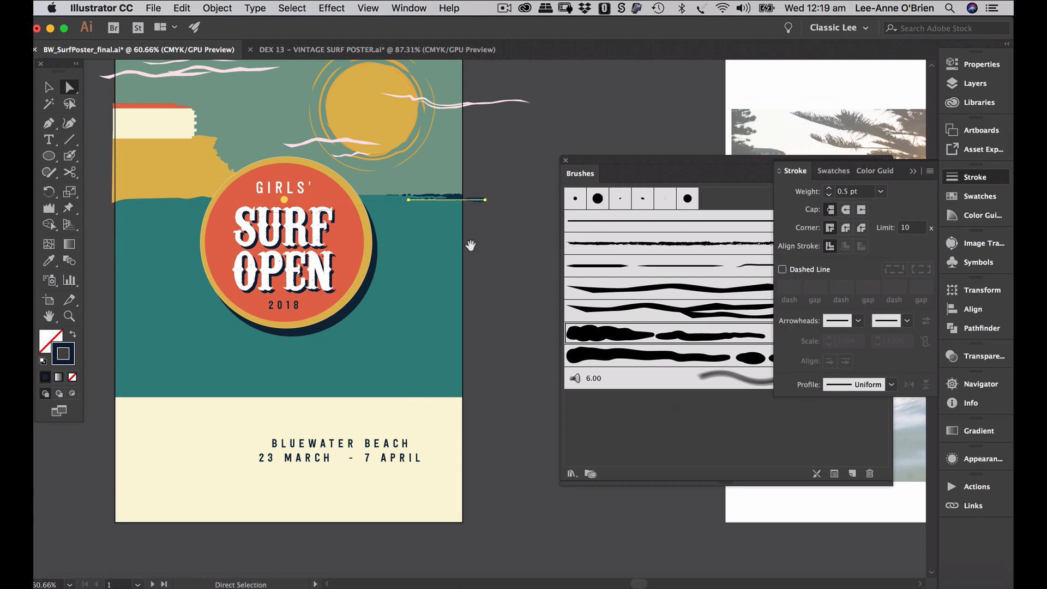
pyautogui.moveTo(462, 248)
pyautogui.mouseDown()
pyautogui.moveTo(454, 277)
pyautogui.moveTo(467, 268)
pyautogui.mouseUp()
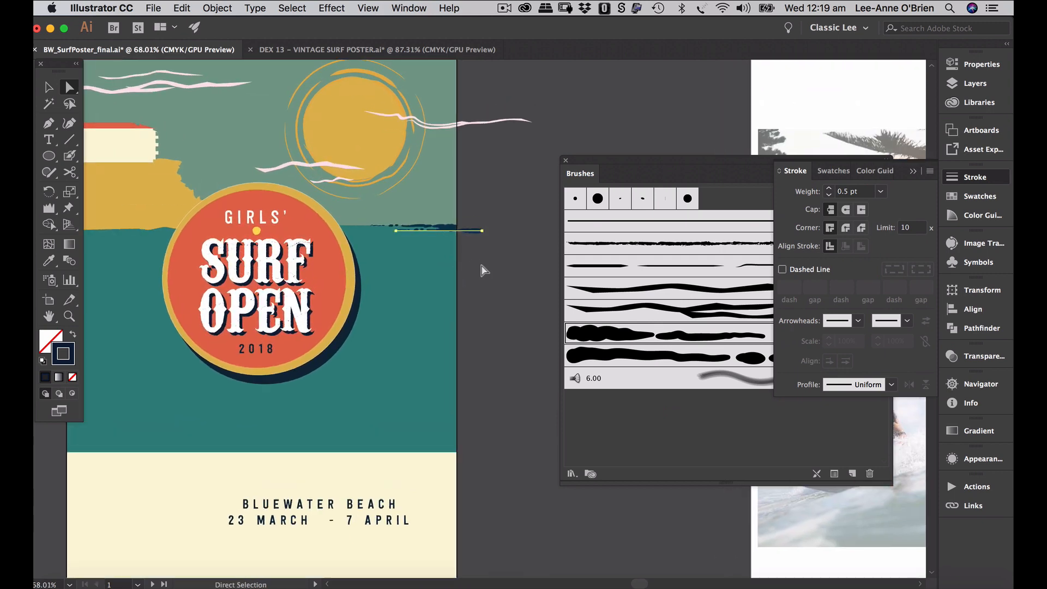
pyautogui.click(480, 264)
pyautogui.moveTo(469, 232); pyautogui.dragTo(448, 240)
pyautogui.click(495, 249)
pyautogui.click(448, 235)
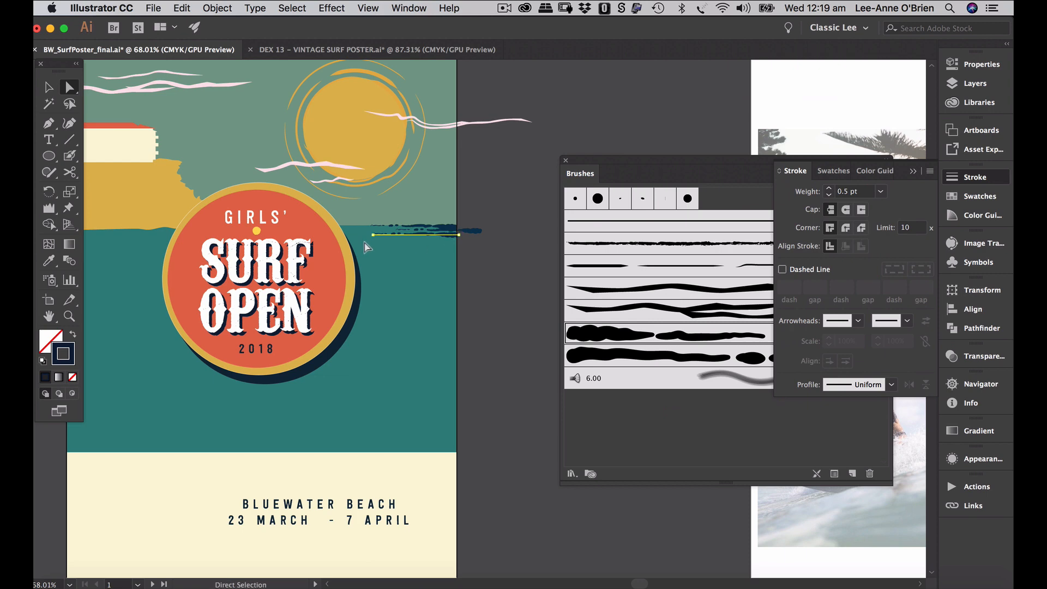
pyautogui.moveTo(372, 235); pyautogui.dragTo(382, 235)
pyautogui.click(487, 259)
# - Copy the brush line straight down and stretch the copy to the artboard edge
pyautogui.moveTo(449, 235)
pyautogui.mouseDown()
pyautogui.moveTo(443, 255)
pyautogui.moveTo(346, 261)
pyautogui.mouseUp()
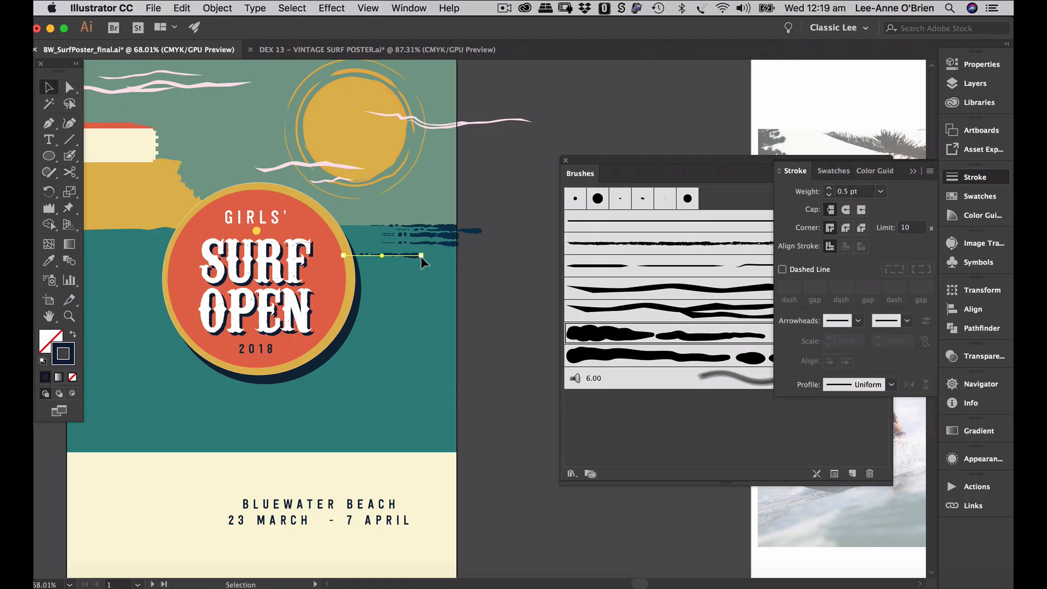
pyautogui.moveTo(421, 255); pyautogui.dragTo(458, 255)
pyautogui.hotkey('shift', 'Up')
pyautogui.hotkey('shift', 'Up')
pyautogui.click(433, 261)
pyautogui.scroll(2, 433, 261)
pyautogui.keyDown('super'); pyautogui.click(480, 264); pyautogui.keyUp('super')
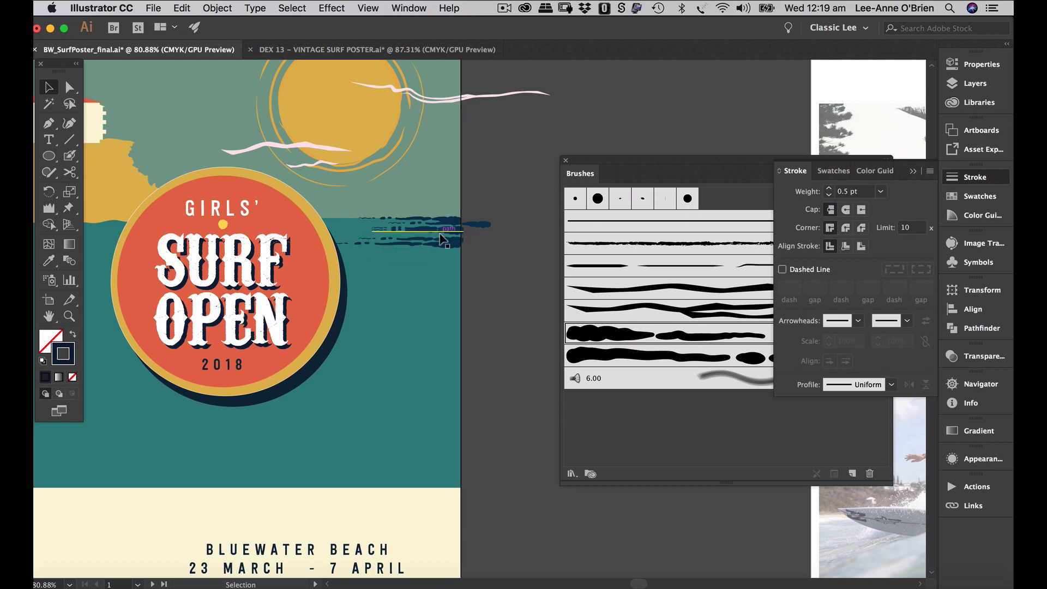
pyautogui.click(464, 235)
pyautogui.click(387, 234)
pyautogui.keyDown('super'); pyautogui.click(508, 271); pyautogui.keyUp('super')
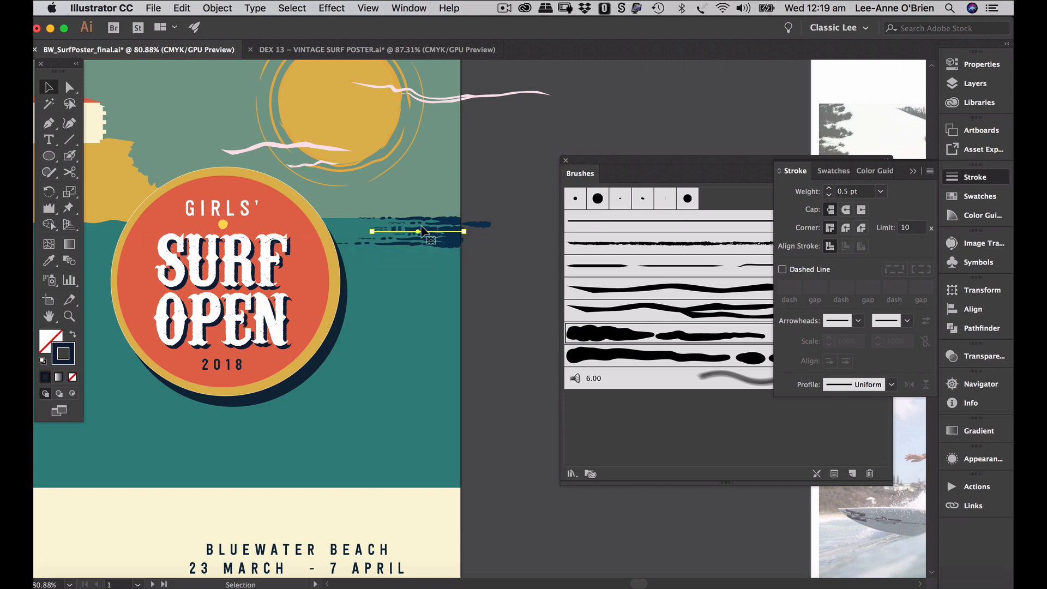
# - Apply the blotchy ocean brush to the upper line and copy it below
pyautogui.click(487, 225)
pyautogui.click(670, 360)
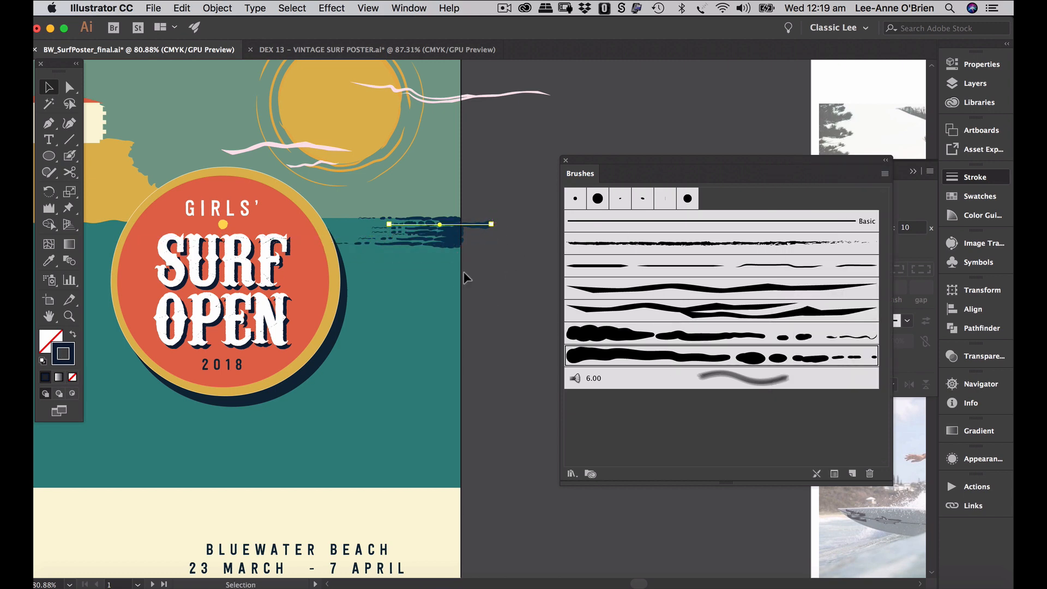
pyautogui.click(509, 281)
pyautogui.moveTo(449, 234); pyautogui.dragTo(450, 246)
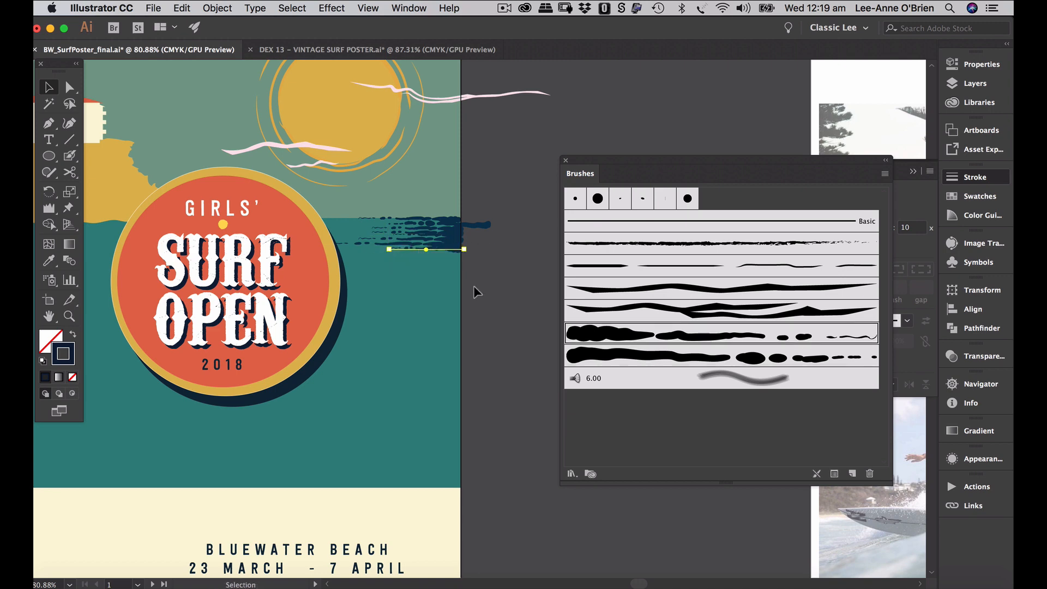
pyautogui.click(502, 293)
# - Select the navy brush lines and copy the group further down the sea
pyautogui.click(433, 221)
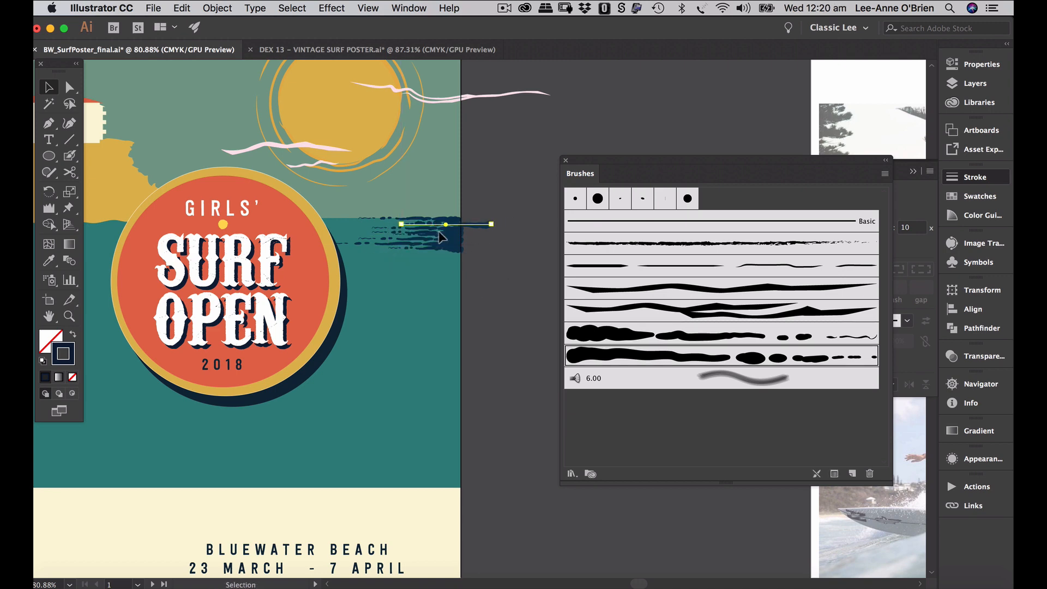
pyautogui.keyDown('shift'); pyautogui.click(440, 233); pyautogui.keyUp('shift')
pyautogui.keyDown('shift'); pyautogui.click(467, 247); pyautogui.keyUp('shift')
pyautogui.click(406, 294)
pyautogui.moveTo(424, 235)
pyautogui.mouseDown()
pyautogui.moveTo(423, 269)
pyautogui.moveTo(481, 294)
pyautogui.mouseUp()
pyautogui.click(403, 280)
pyautogui.click(427, 294)
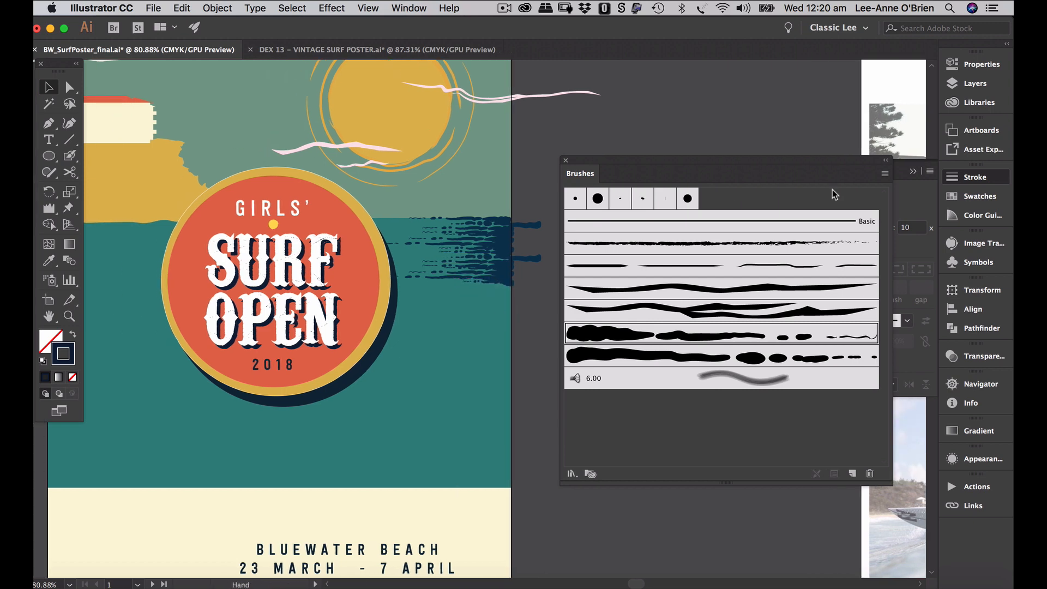
pyautogui.moveTo(833, 160); pyautogui.dragTo(964, 187)
pyautogui.moveTo(477, 309); pyautogui.dragTo(618, 312)
pyautogui.click(638, 246)
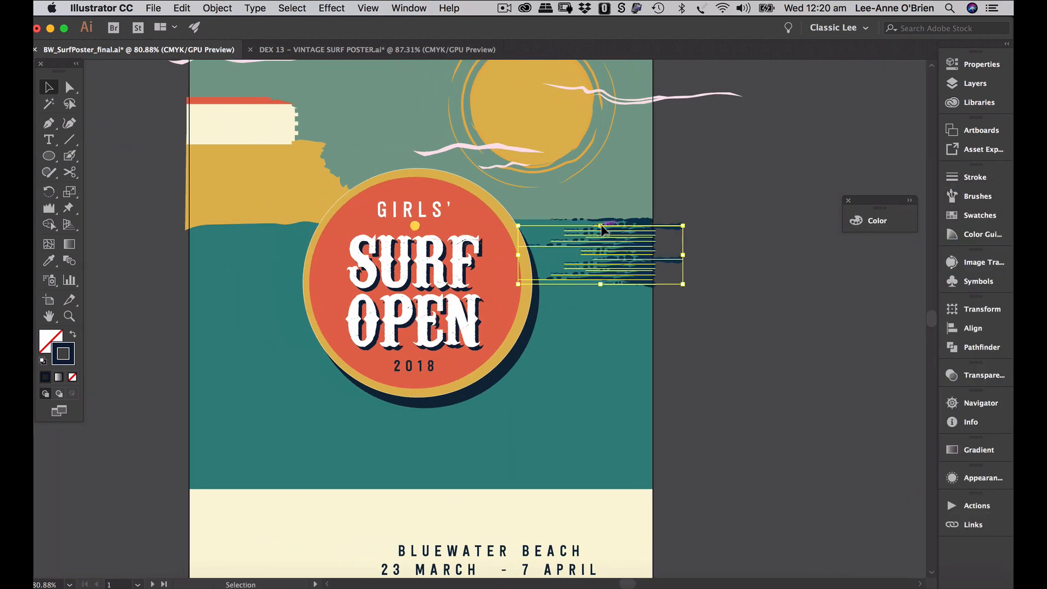
# - Duplicate more navy brush lines and rearrange them on the right side of the sea
pyautogui.moveTo(638, 247); pyautogui.dragTo(637, 310)
pyautogui.press('super+d')
pyautogui.click(673, 404)
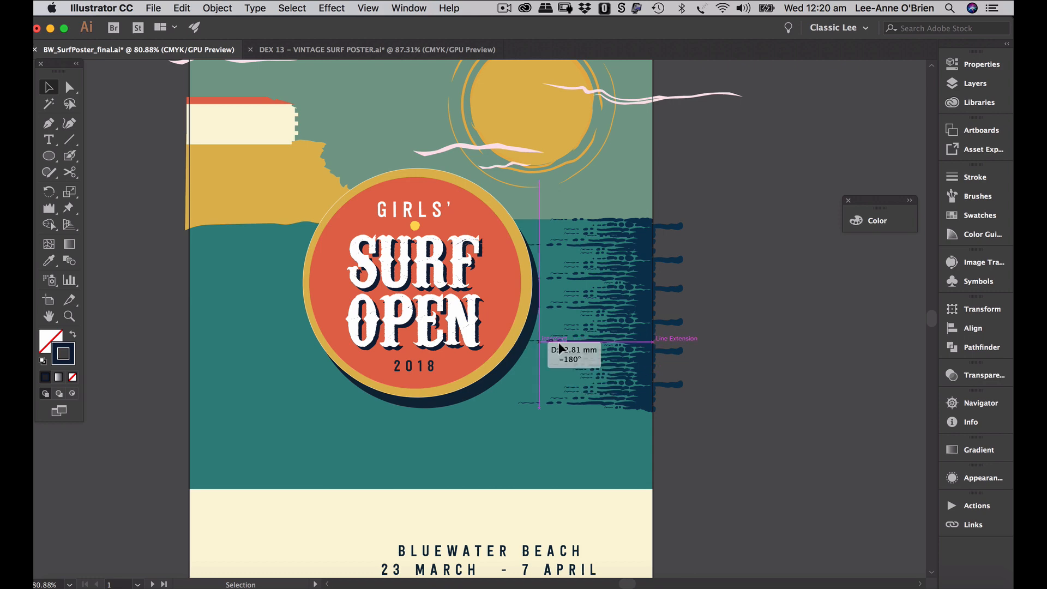
pyautogui.moveTo(660, 351); pyautogui.dragTo(674, 399)
pyautogui.click(703, 274)
pyautogui.moveTo(707, 275); pyautogui.dragTo(774, 294)
pyautogui.moveTo(662, 299); pyautogui.dragTo(681, 284)
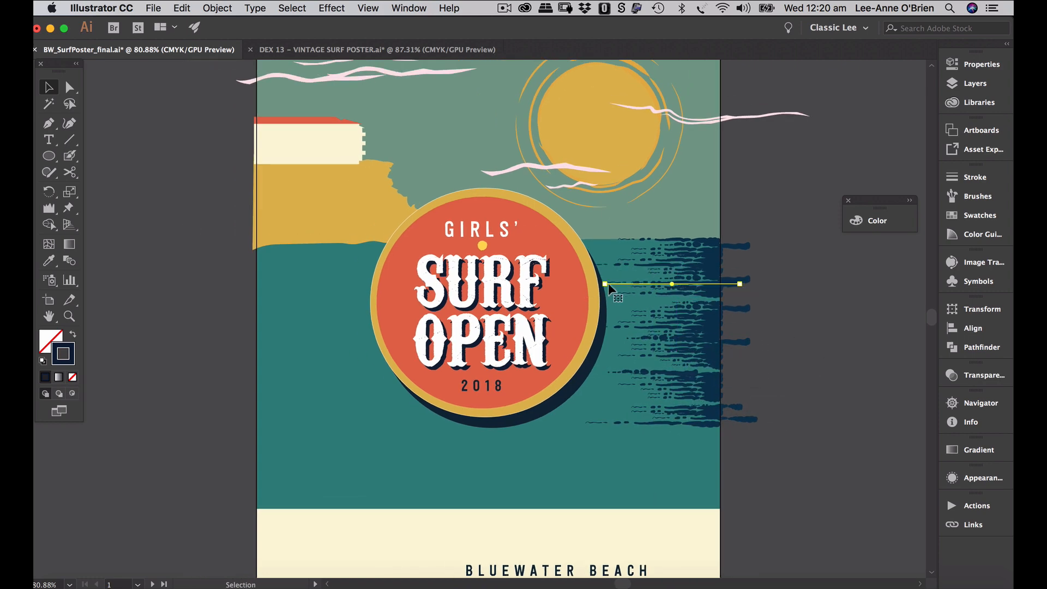
pyautogui.click(797, 284)
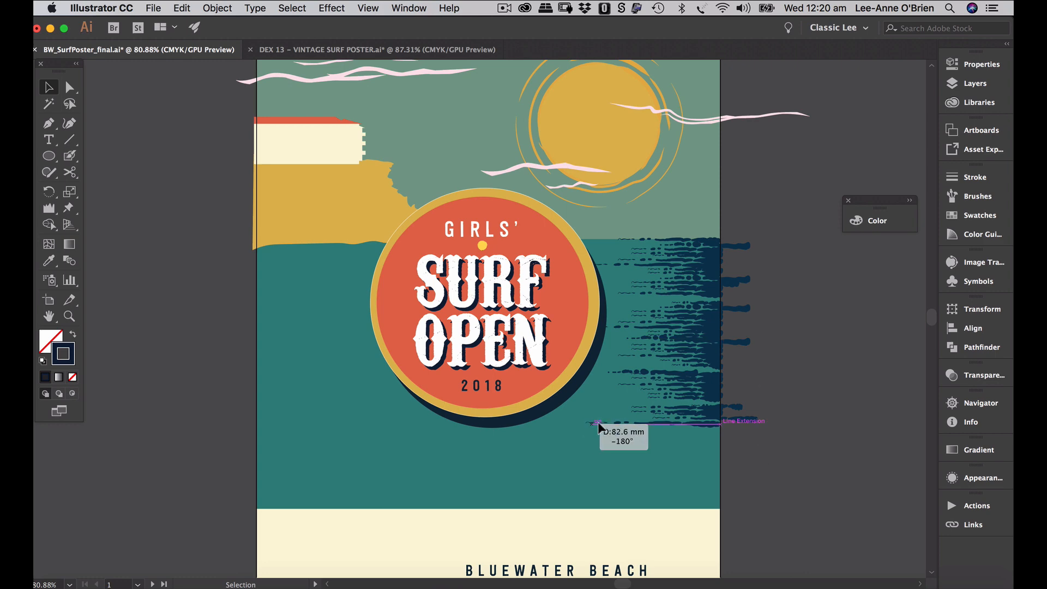
pyautogui.click(708, 300)
pyautogui.moveTo(707, 301); pyautogui.dragTo(703, 273)
pyautogui.click(828, 403)
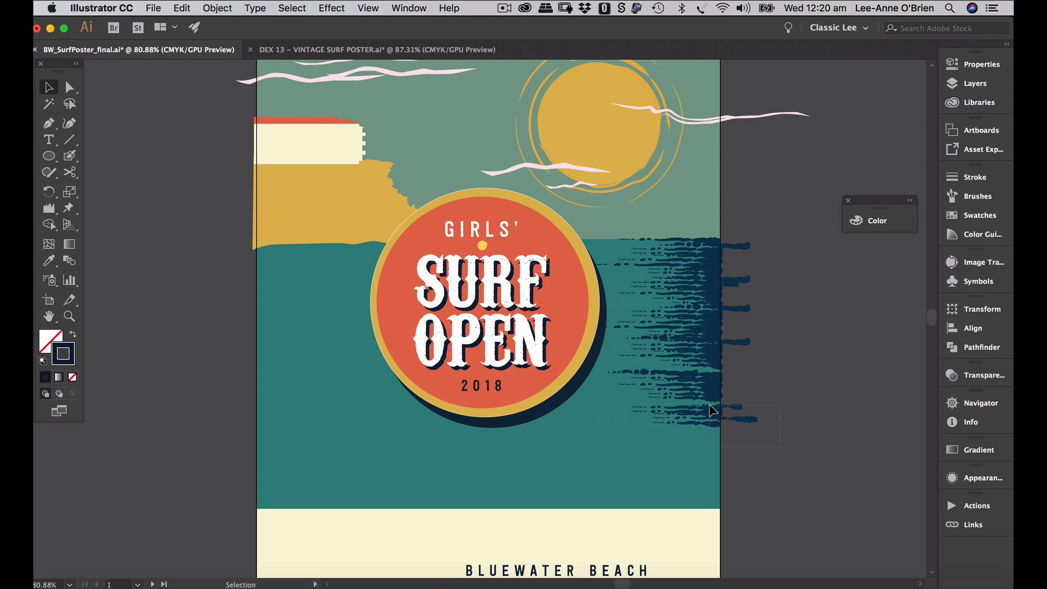
pyautogui.moveTo(709, 404)
pyautogui.mouseDown()
pyautogui.moveTo(725, 424)
pyautogui.moveTo(708, 407)
pyautogui.mouseUp()
# - Copy all the navy wave lines to the sea's left side and flip them horizontally
pyautogui.moveTo(787, 467); pyautogui.dragTo(661, 237)
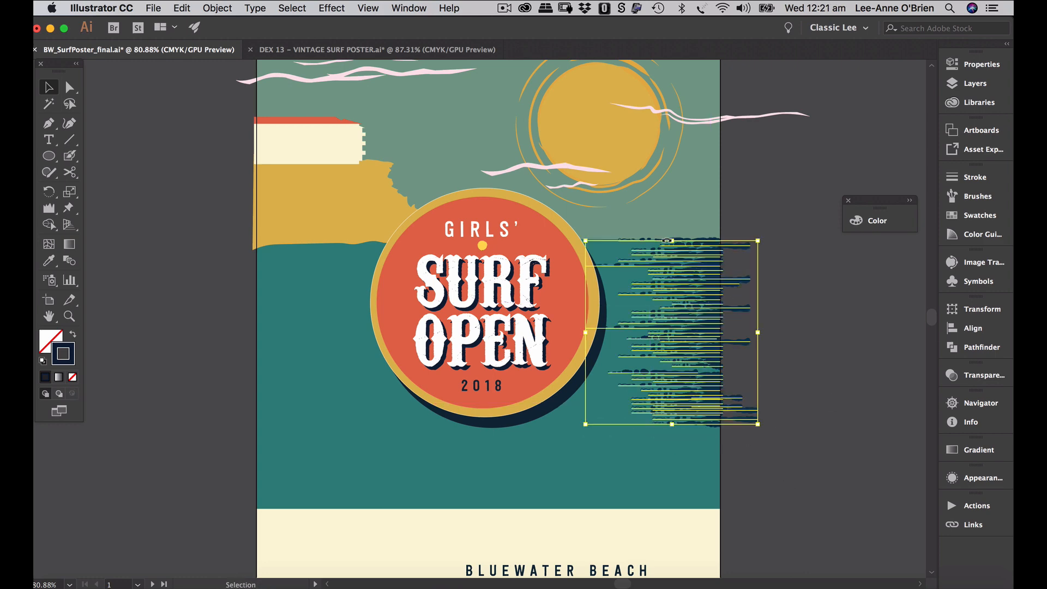
pyautogui.moveTo(697, 332); pyautogui.dragTo(283, 328)
pyautogui.click(974, 308)
pyautogui.click(930, 303)
pyautogui.click(807, 346)
pyautogui.click(763, 360)
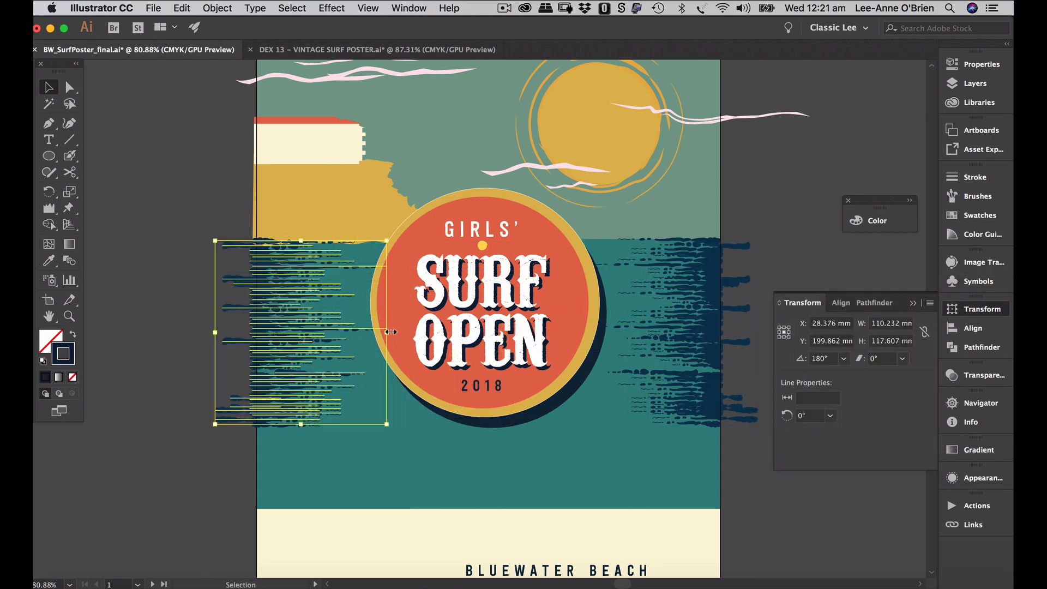
pyautogui.moveTo(388, 332); pyautogui.dragTo(396, 332)
pyautogui.click(223, 355)
pyautogui.press('super+0')
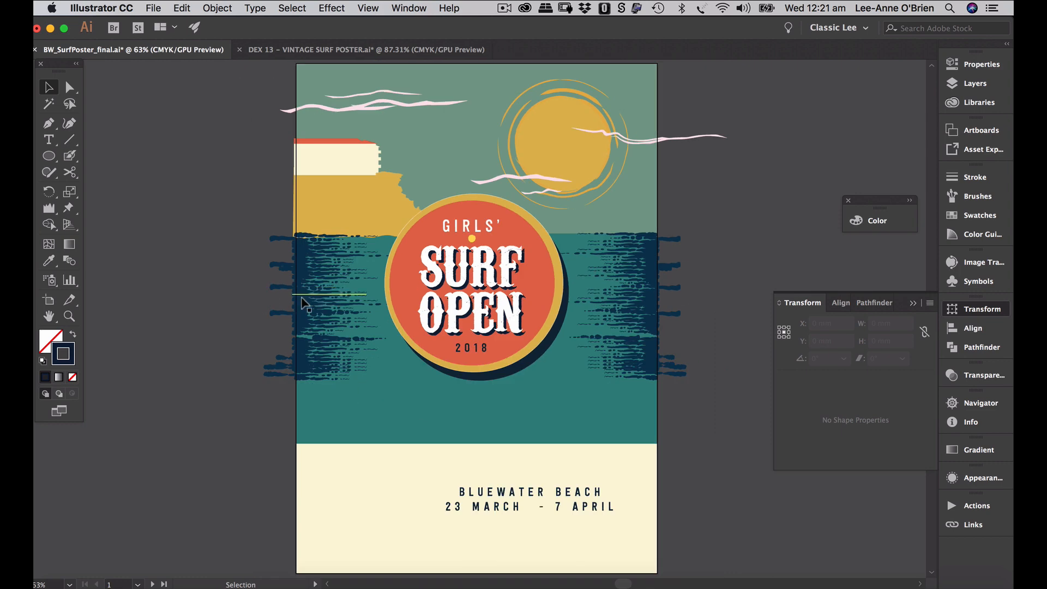
pyautogui.click(304, 301)
# - Reposition, lengthen and duplicate individual wave lines on the left side of the sea
pyautogui.press('super+shift+a')
pyautogui.moveTo(356, 250)
pyautogui.mouseDown()
pyautogui.moveTo(342, 262)
pyautogui.moveTo(350, 249)
pyautogui.mouseUp()
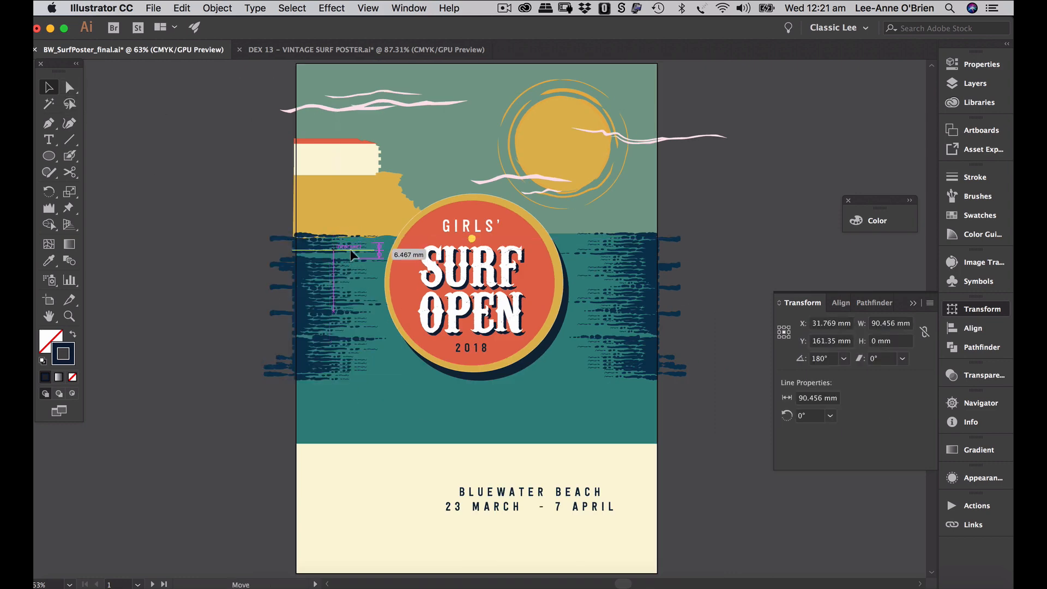
pyautogui.scroll(4, 404, 296)
pyautogui.moveTo(290, 234); pyautogui.dragTo(289, 213)
pyautogui.moveTo(361, 213); pyautogui.dragTo(377, 214)
pyautogui.moveTo(359, 213); pyautogui.dragTo(359, 215)
pyautogui.moveTo(207, 211); pyautogui.dragTo(215, 216)
pyautogui.moveTo(282, 218); pyautogui.dragTo(334, 304)
pyautogui.click(273, 283)
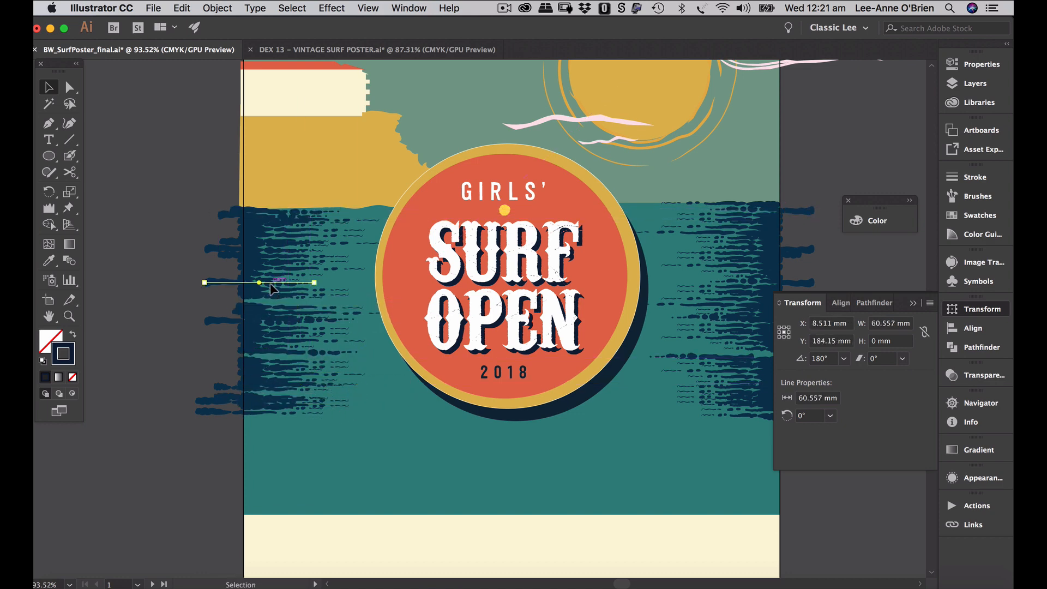
pyautogui.moveTo(273, 283); pyautogui.dragTo(273, 302)
pyautogui.click(227, 352)
# - Fit the poster in view, dock the colour panel, and save the file
pyautogui.press('super+0')
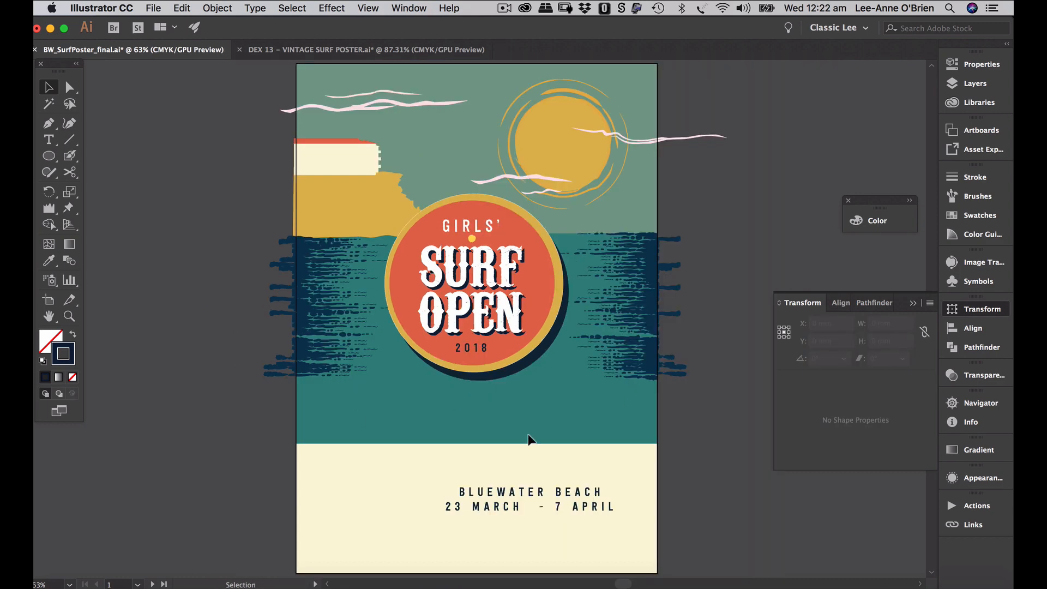
pyautogui.moveTo(872, 220)
pyautogui.mouseDown()
pyautogui.moveTo(920, 217)
pyautogui.moveTo(976, 188)
pyautogui.mouseUp()
pyautogui.press('a')
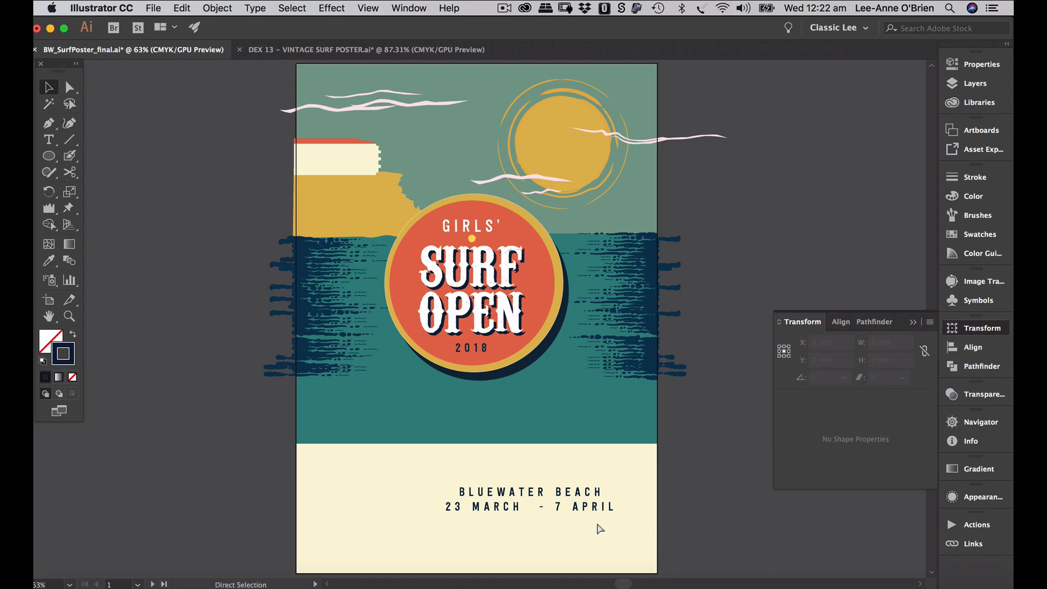
pyautogui.press('super+s')
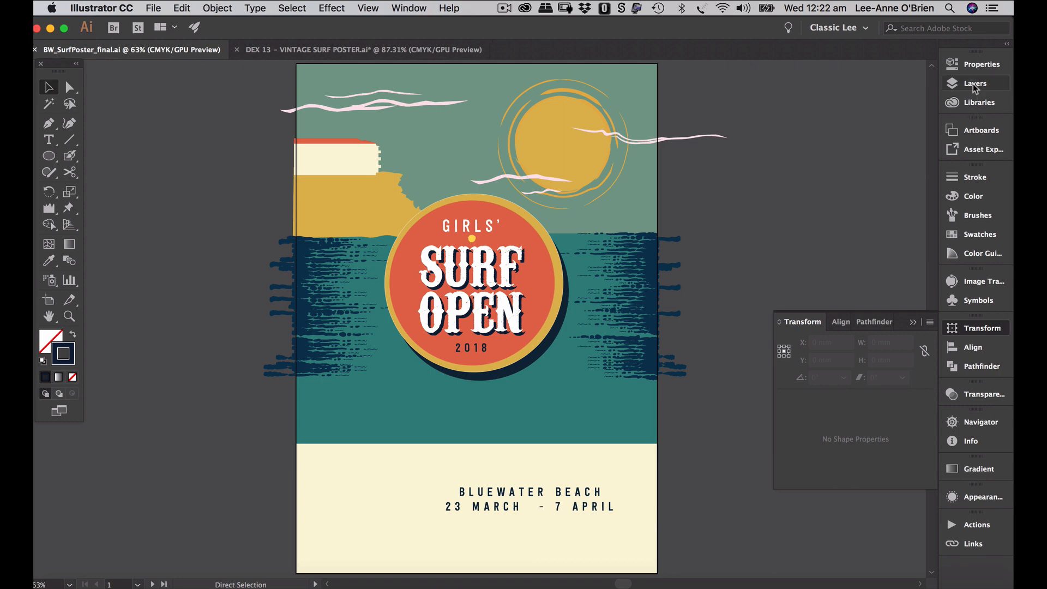
# - Lock the water details layer and make waves the working layer
pyautogui.click(975, 85)
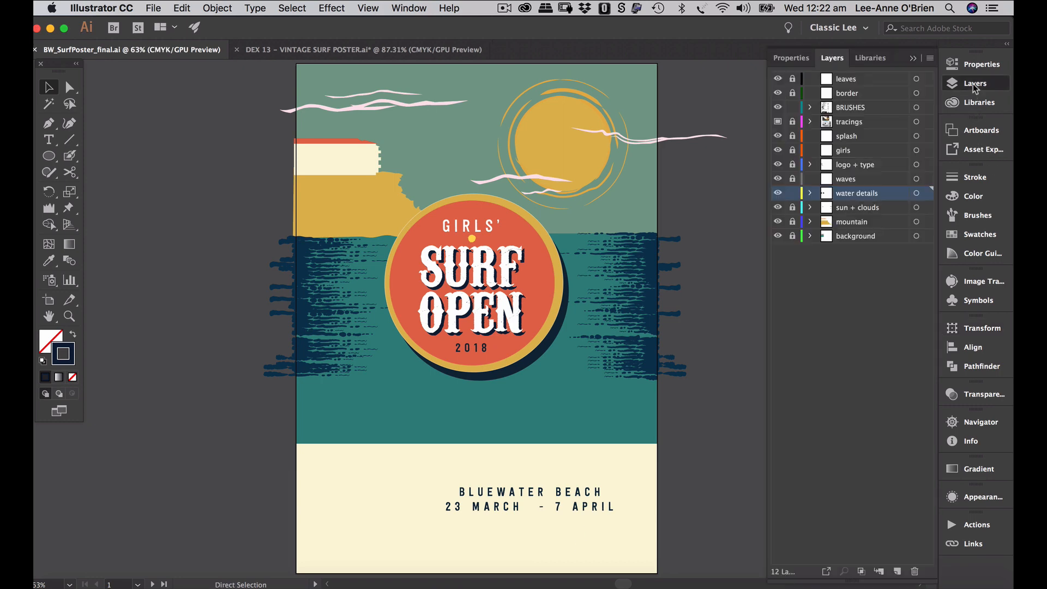
pyautogui.click(792, 194)
pyautogui.click(860, 185)
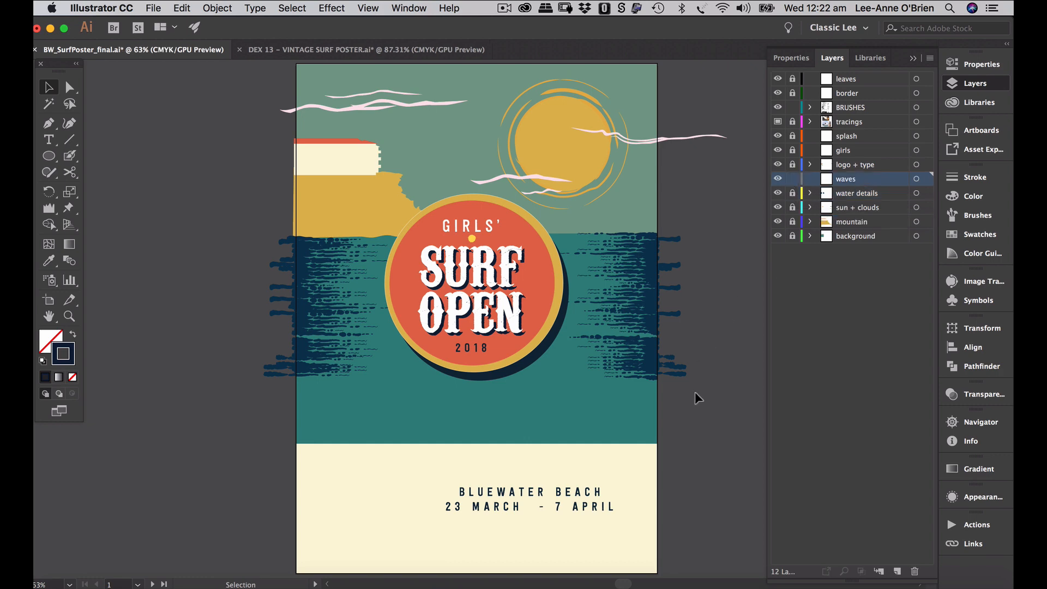
# - Go to artboard 2 with the brush samples
pyautogui.click(154, 584)
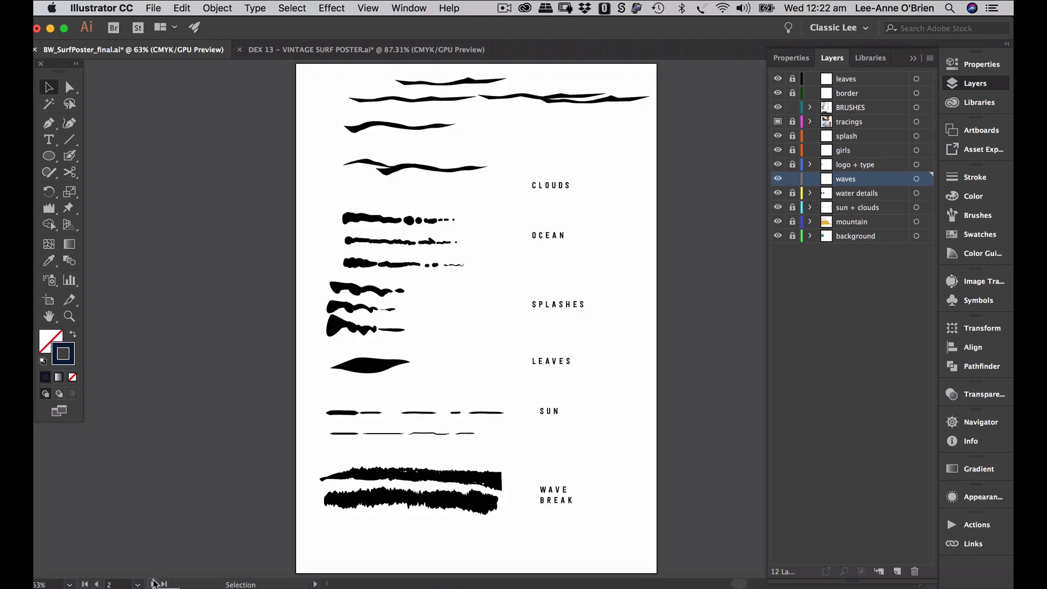
pyautogui.scroll(-1, 436, 517)
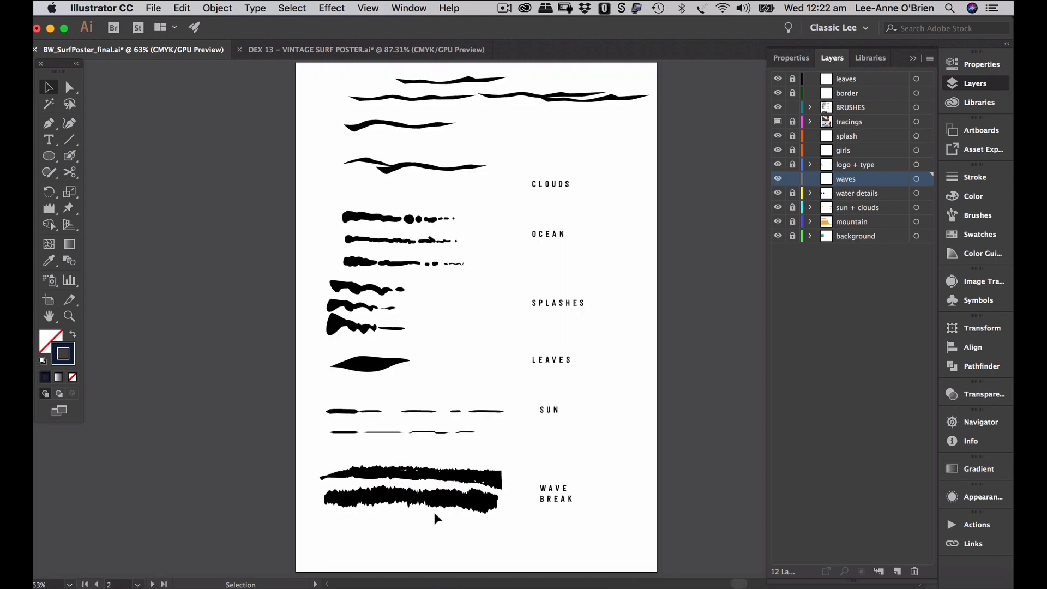
pyautogui.click(70, 157)
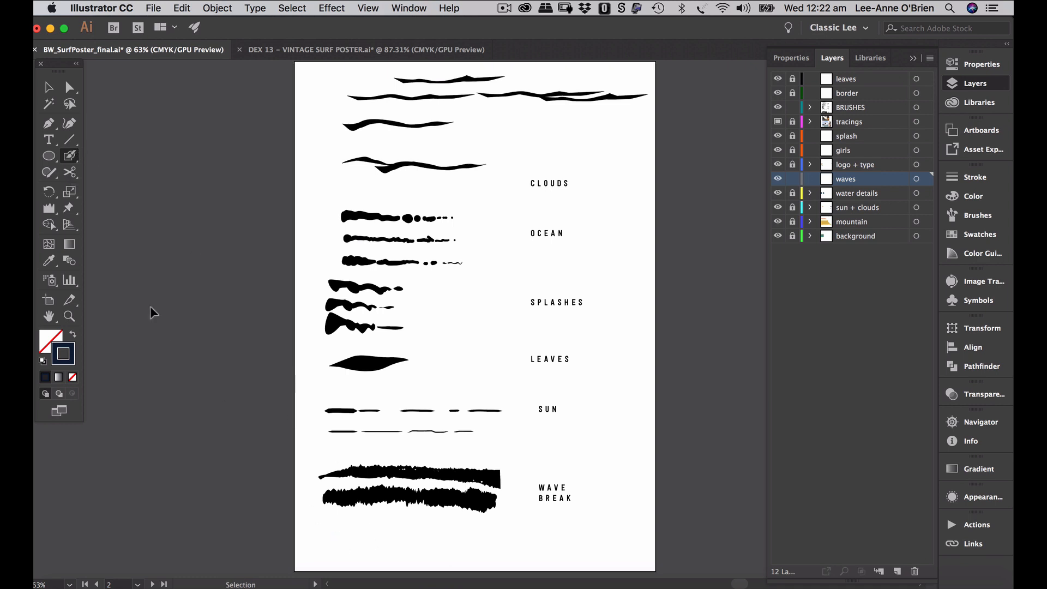
# - Set the Blob Brush size to 30 pt
pyautogui.doubleClick(71, 157)
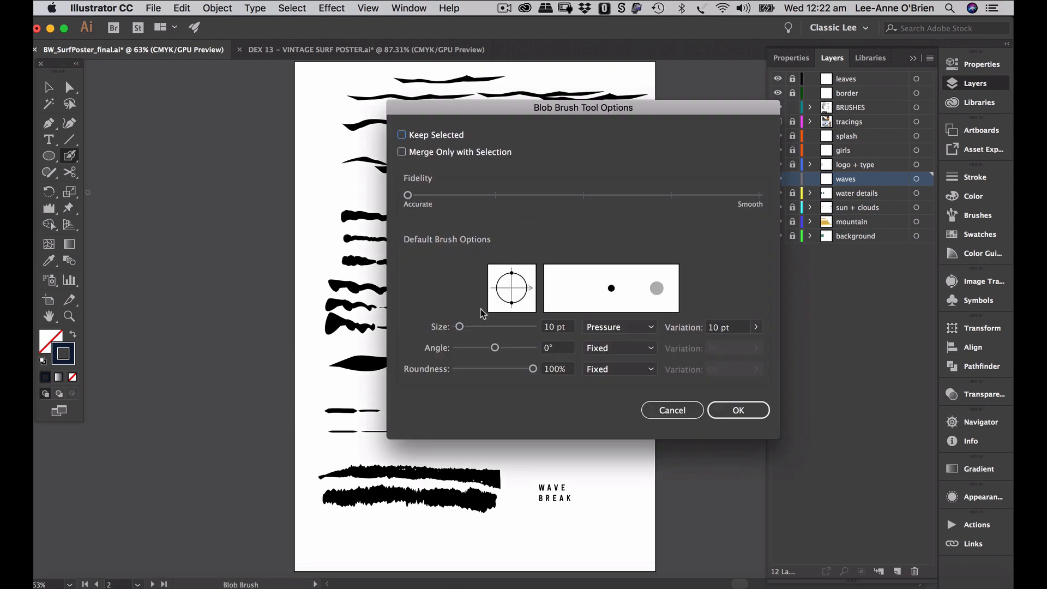
pyautogui.click(461, 327)
pyautogui.moveTo(462, 325); pyautogui.dragTo(469, 325)
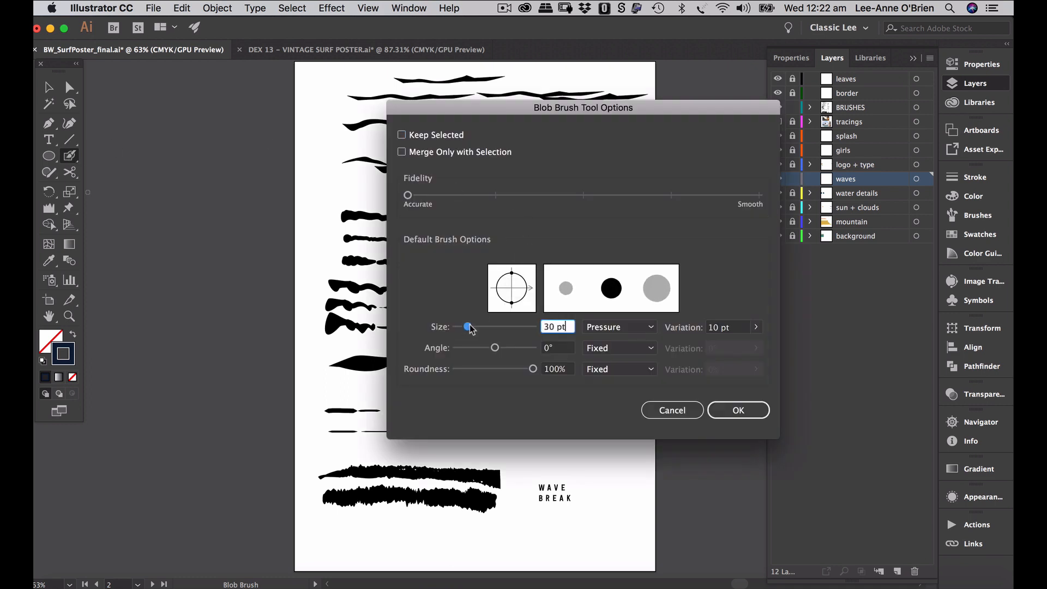
pyautogui.click(739, 409)
# - Paint a thick navy stroke beneath the WAVE BREAK samples and select it
pyautogui.moveTo(330, 537)
pyautogui.mouseDown()
pyautogui.moveTo(479, 525)
pyautogui.moveTo(497, 533)
pyautogui.moveTo(448, 534)
pyautogui.moveTo(492, 533)
pyautogui.mouseUp()
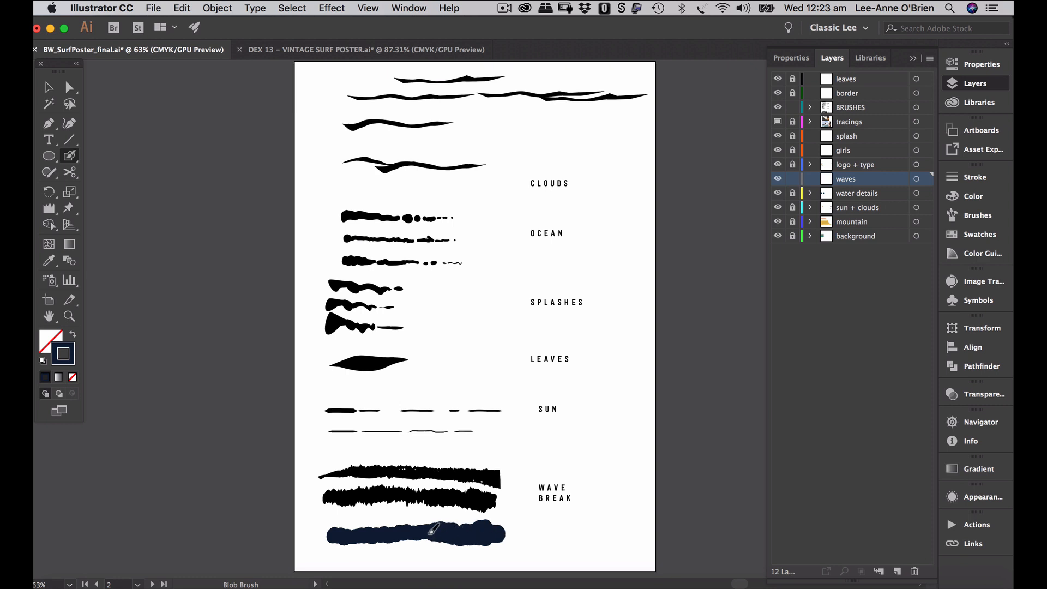
pyautogui.moveTo(429, 530); pyautogui.dragTo(425, 532)
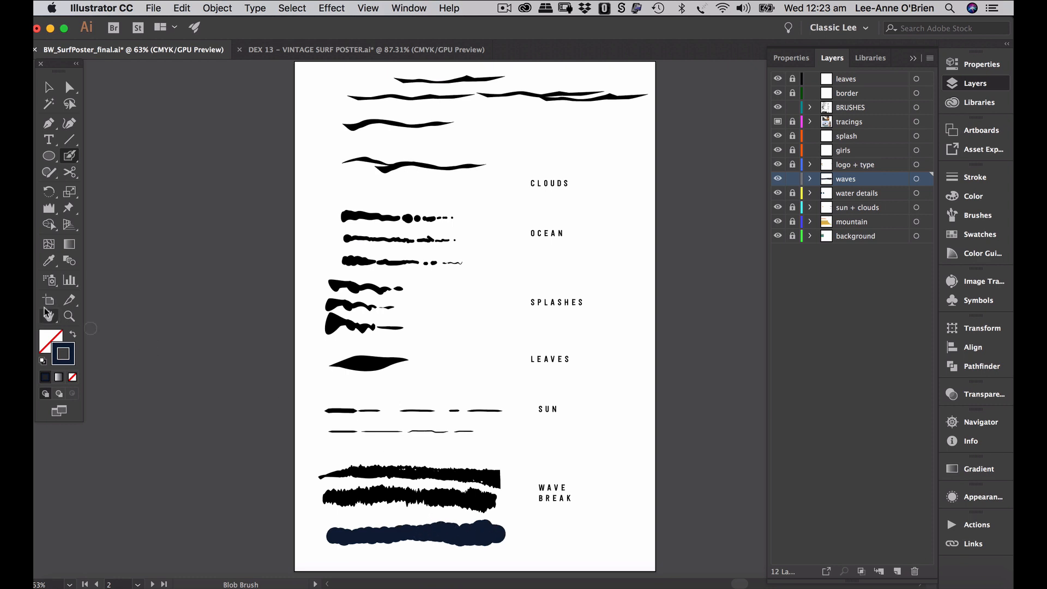
pyautogui.click(48, 89)
pyautogui.scroll(-2, 419, 431)
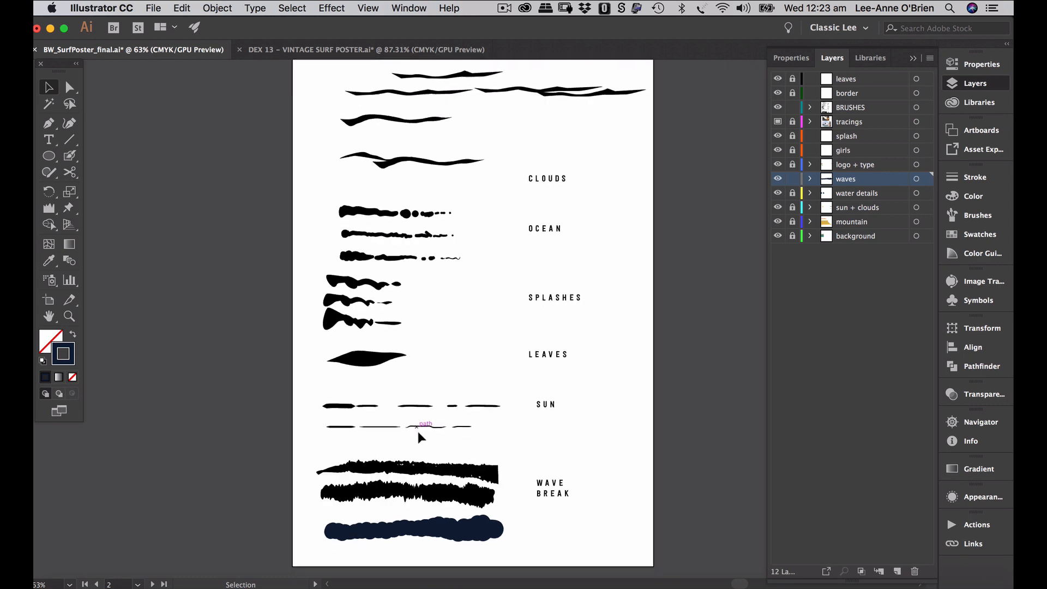
pyautogui.click(428, 514)
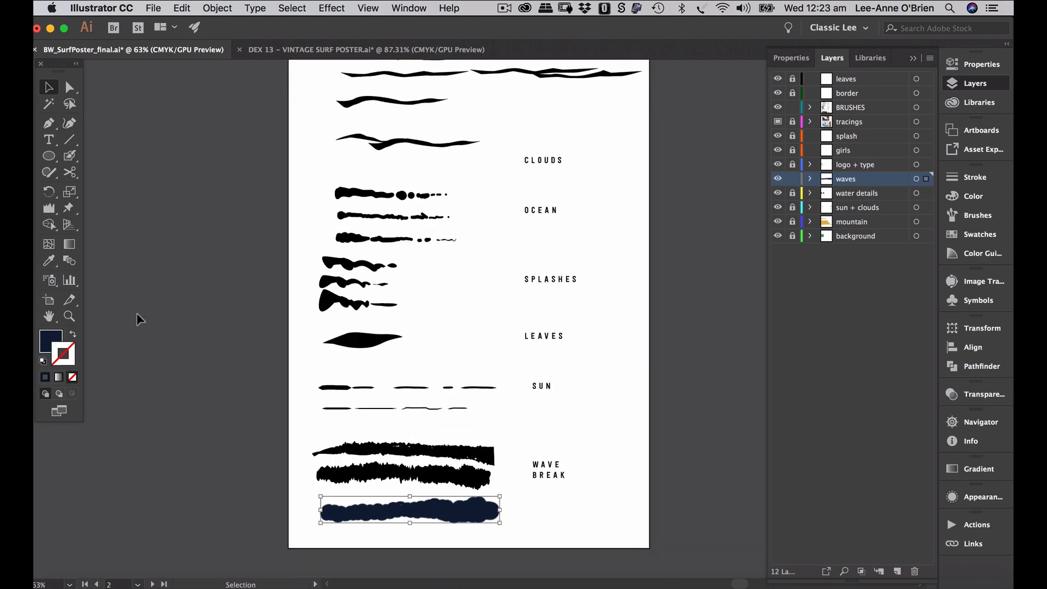
pyautogui.click(50, 210)
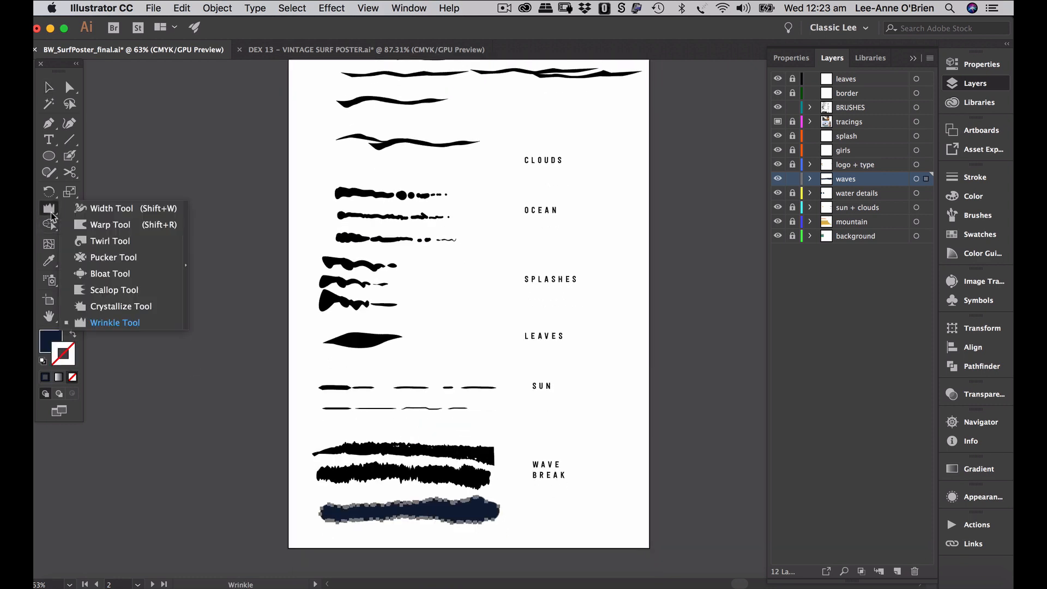
# - Roughen the navy stroke's edges with the Wrinkle tool
pyautogui.click(115, 322)
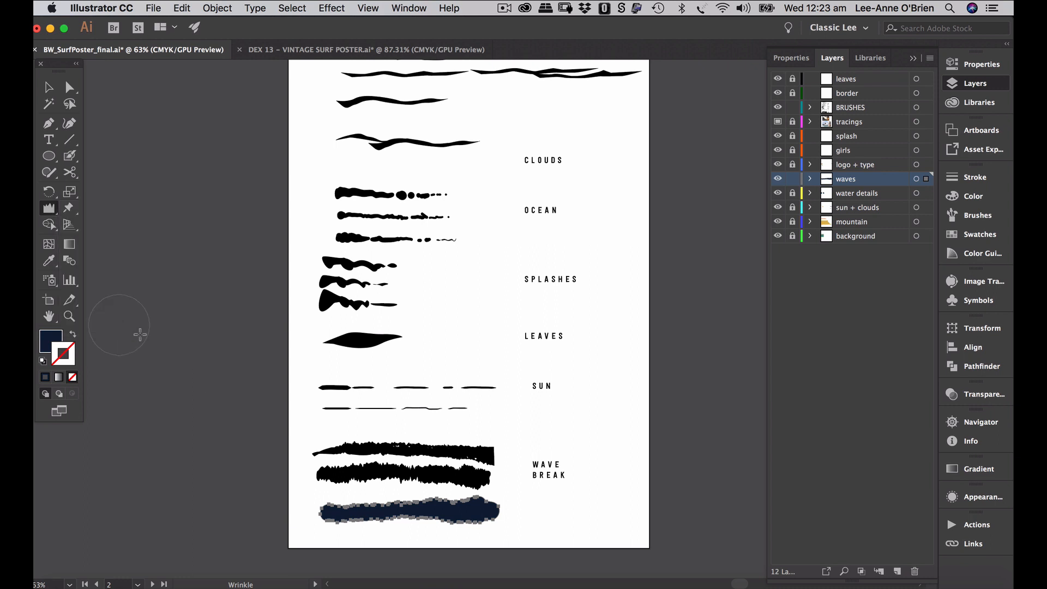
pyautogui.click(337, 522)
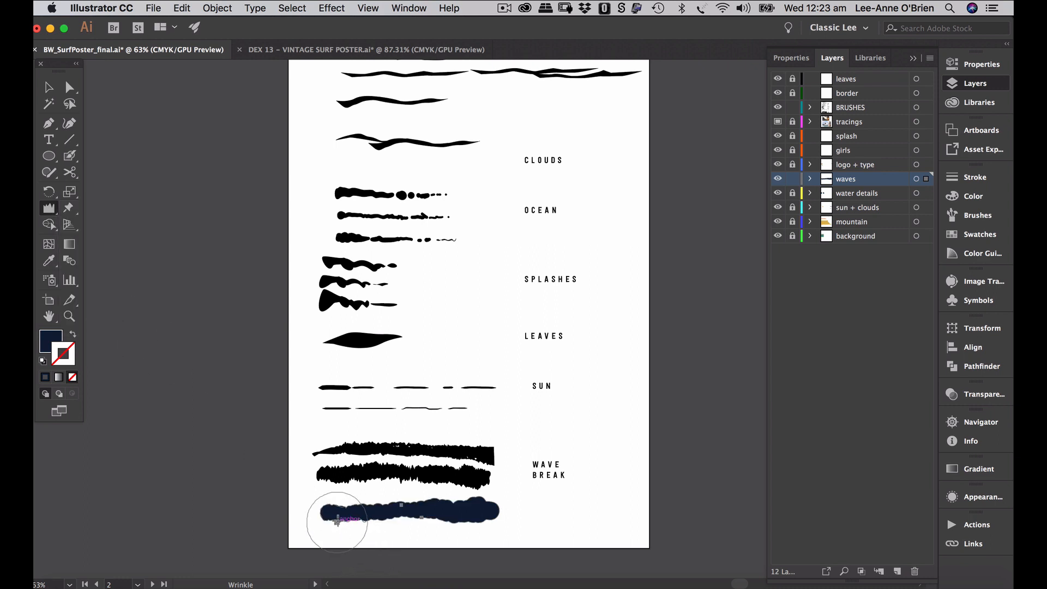
pyautogui.moveTo(337, 522); pyautogui.dragTo(486, 520)
pyautogui.click(486, 521)
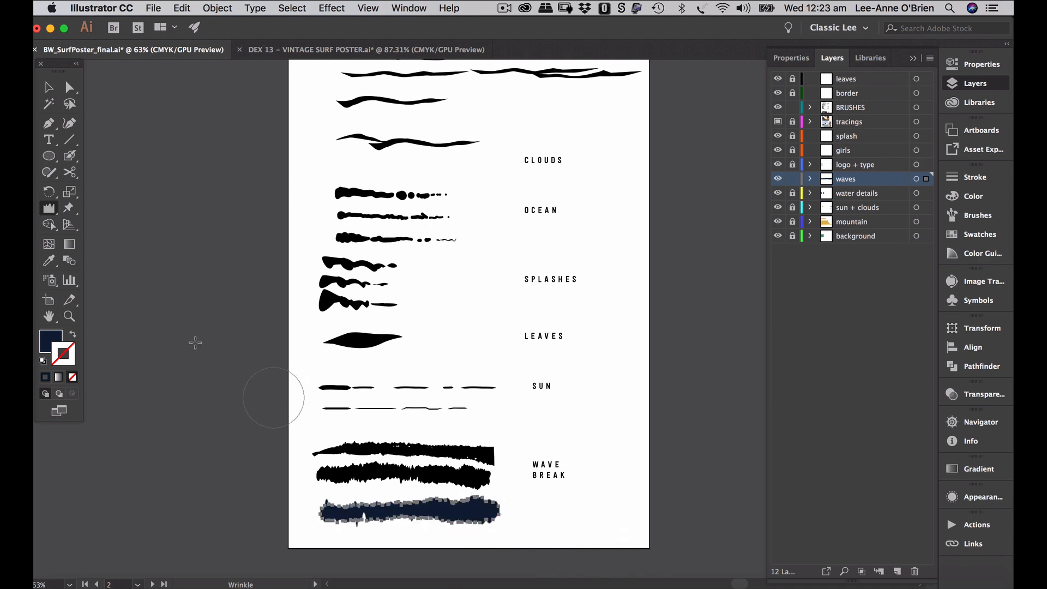
pyautogui.press('v')
pyautogui.keyDown('super'); pyautogui.click(300, 544); pyautogui.keyUp('super')
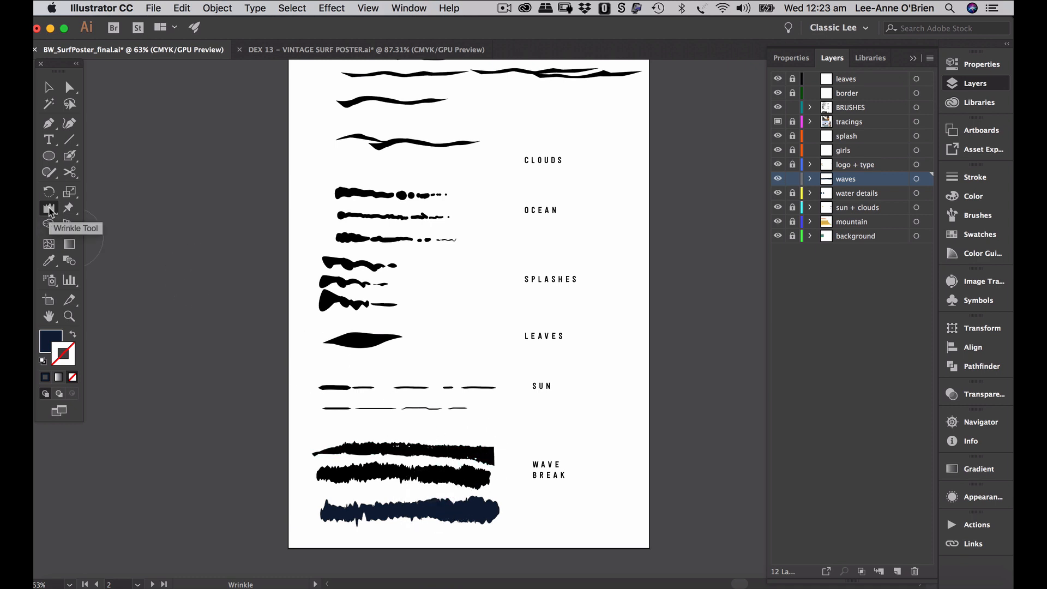
# - Cancel Wrinkle Tool Options unchanged and delete the wrinkled navy stroke
pyautogui.doubleClick(50, 208)
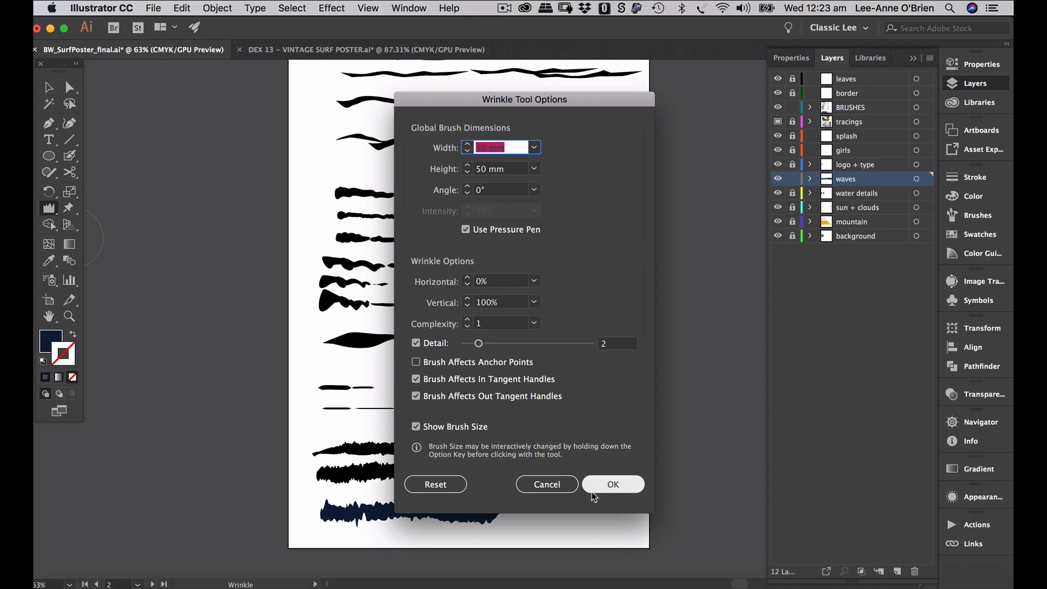
pyautogui.click(547, 484)
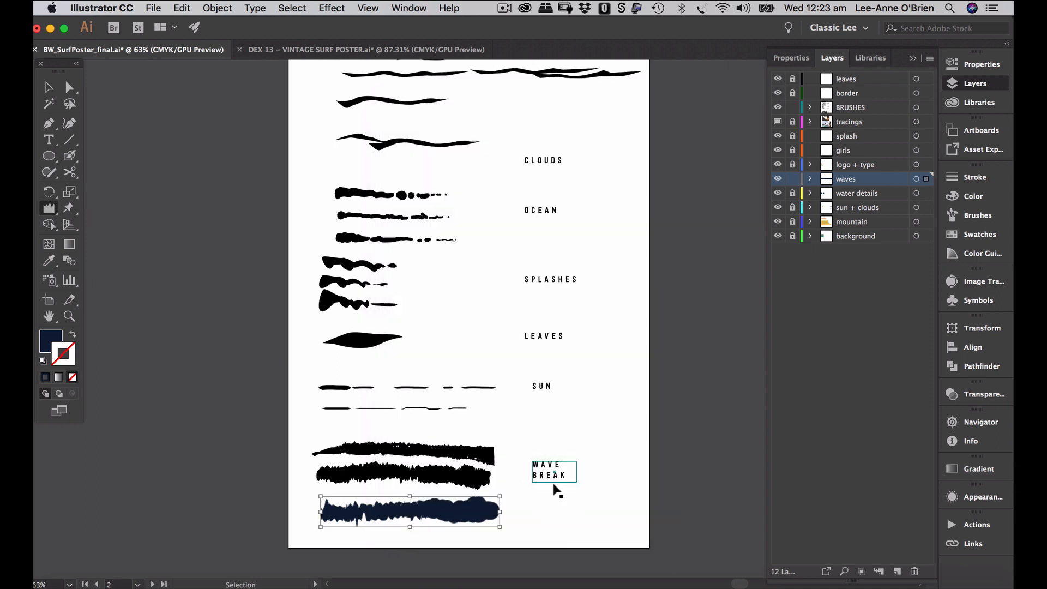
pyautogui.press('Delete')
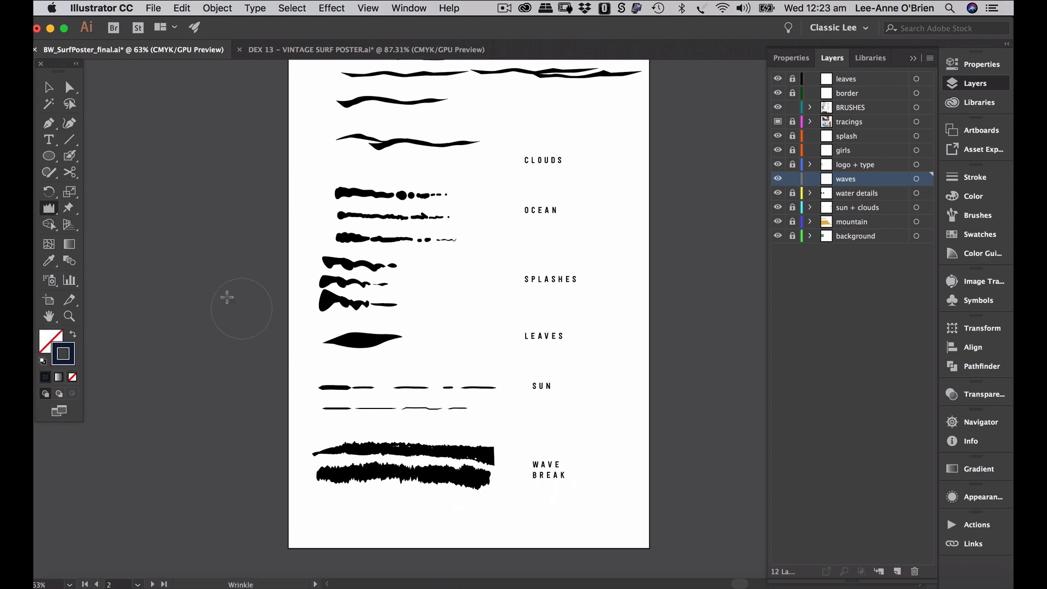
# - Paint a fresh navy blob stroke across the bottom of the samples artboard
pyautogui.click(71, 157)
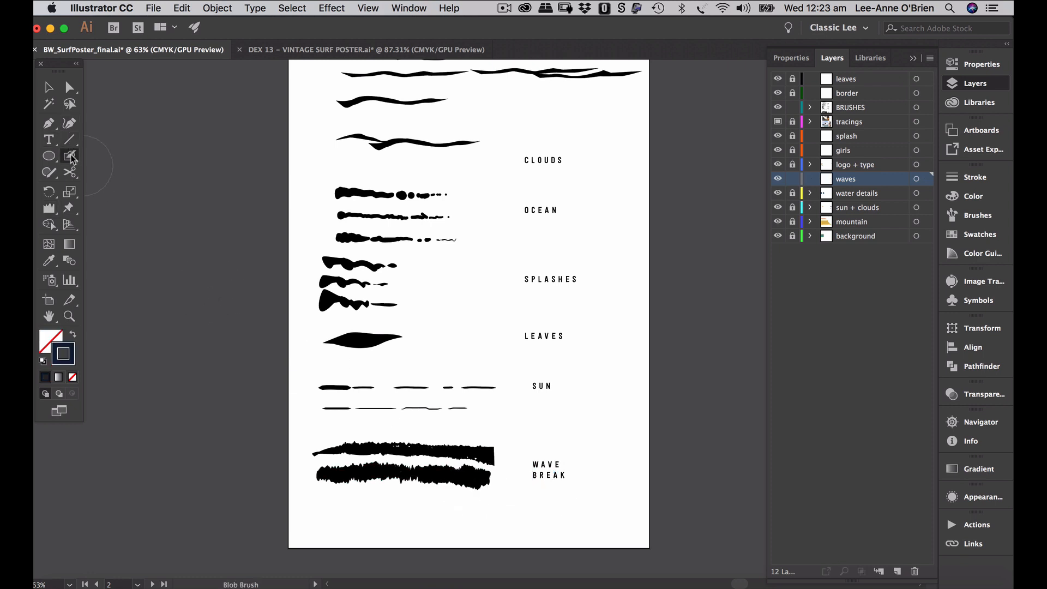
pyautogui.moveTo(333, 516); pyautogui.dragTo(477, 511)
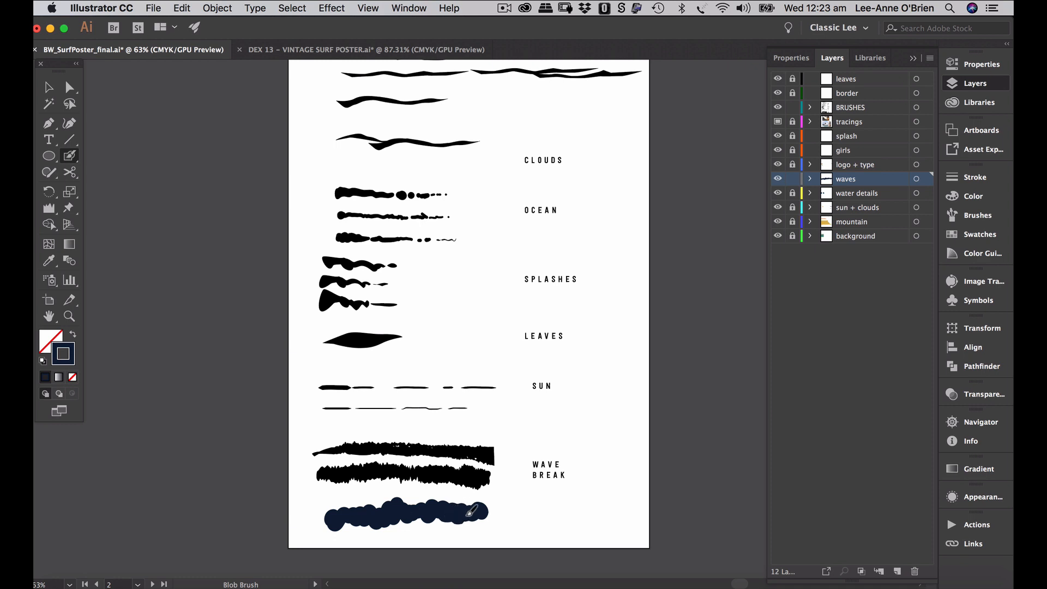
pyautogui.click(49, 208)
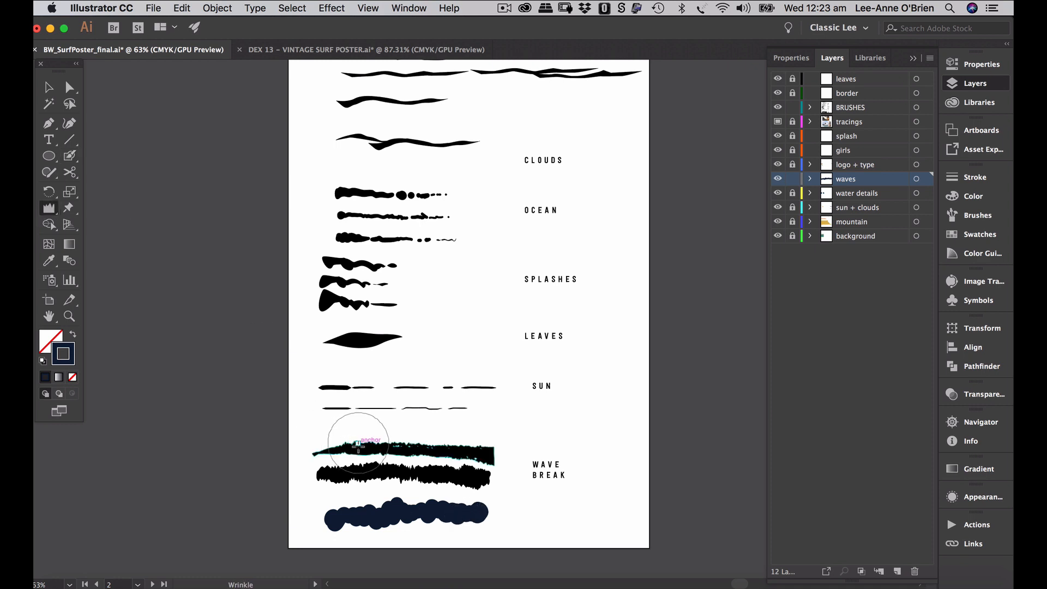
# - Set Wrinkle width and height to 40 mm and wrinkle the navy stroke
pyautogui.doubleClick(48, 210)
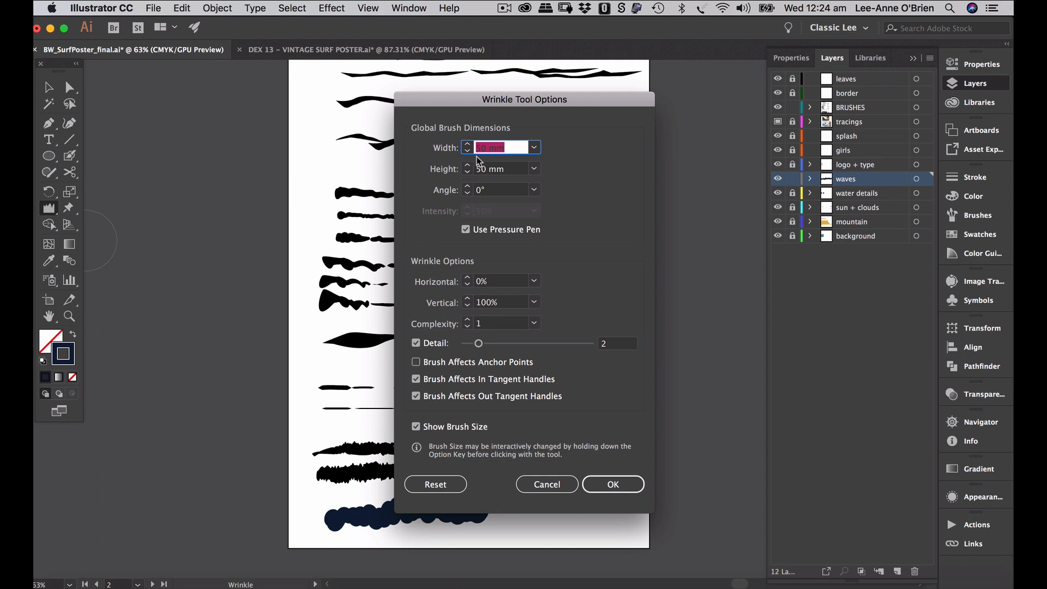
pyautogui.write('40')
pyautogui.press('Tab')
pyautogui.write('4')
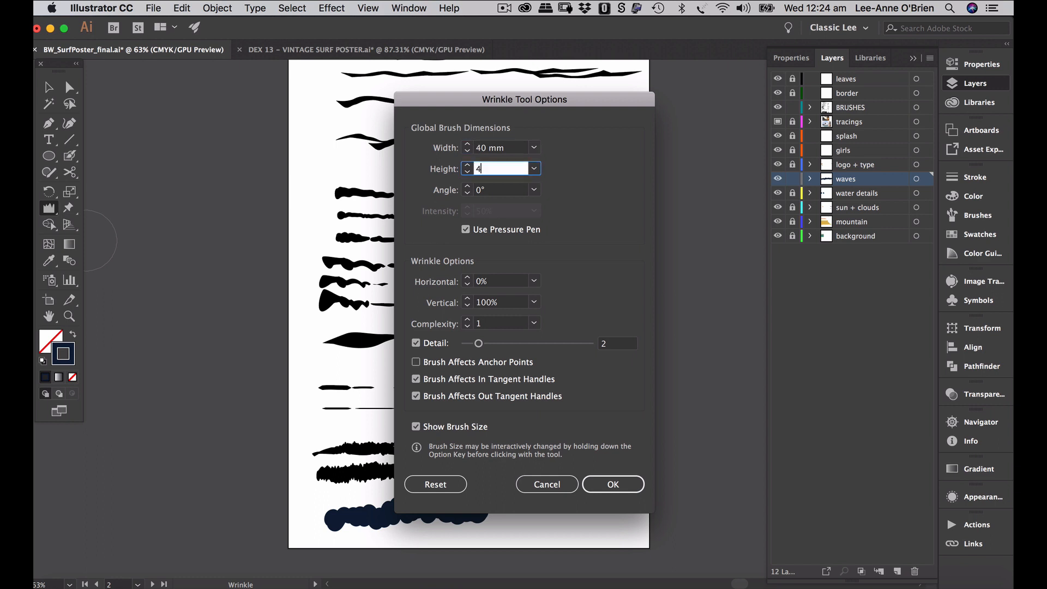
pyautogui.write('0')
pyautogui.click(479, 344)
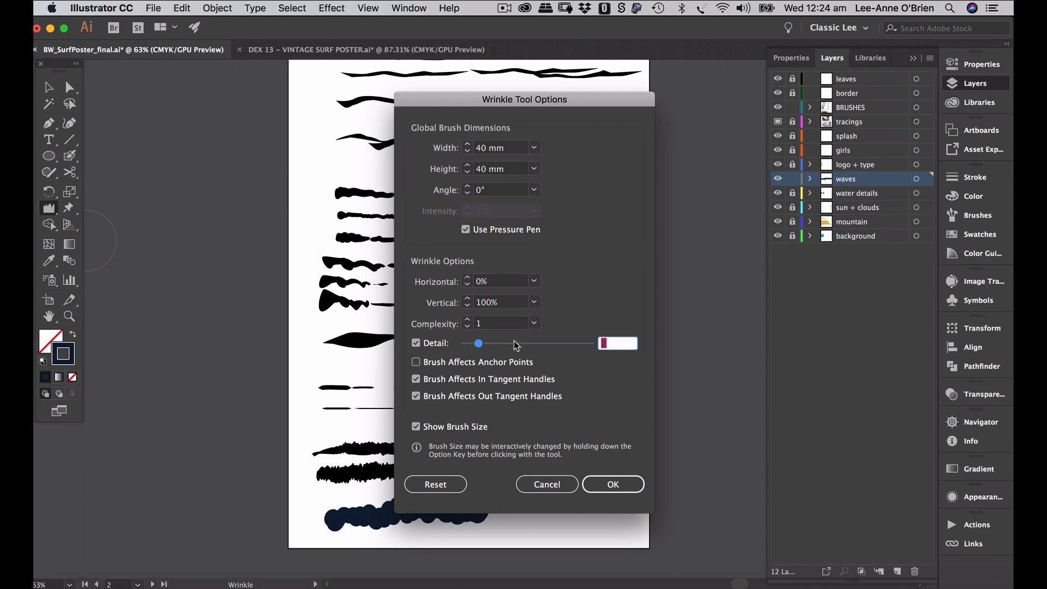
pyautogui.click(613, 484)
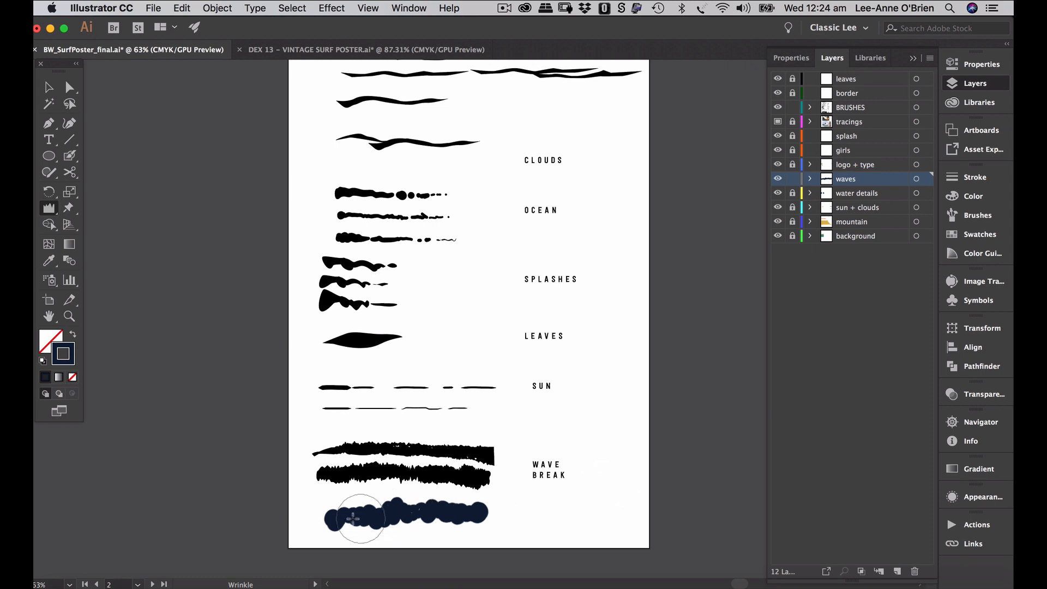
pyautogui.moveTo(353, 518)
pyautogui.mouseDown()
pyautogui.moveTo(474, 515)
pyautogui.moveTo(400, 510)
pyautogui.moveTo(399, 522)
pyautogui.moveTo(413, 520)
pyautogui.moveTo(325, 526)
pyautogui.mouseUp()
pyautogui.click(70, 91)
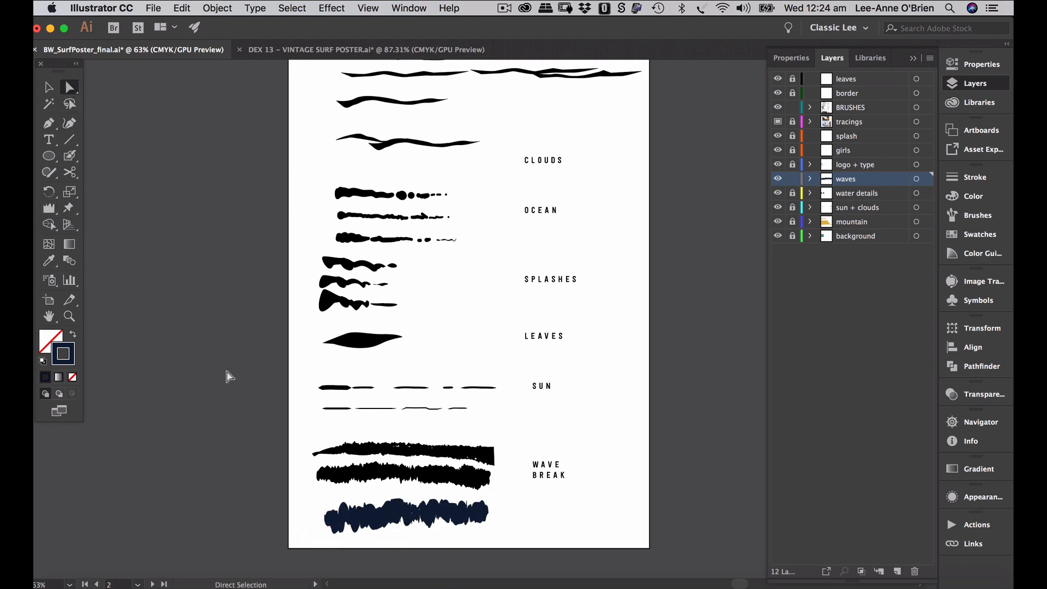
# - Zoom in and move the navy wave up beside WAVE BREAK; enlarge the Brushes panel
pyautogui.click(487, 515)
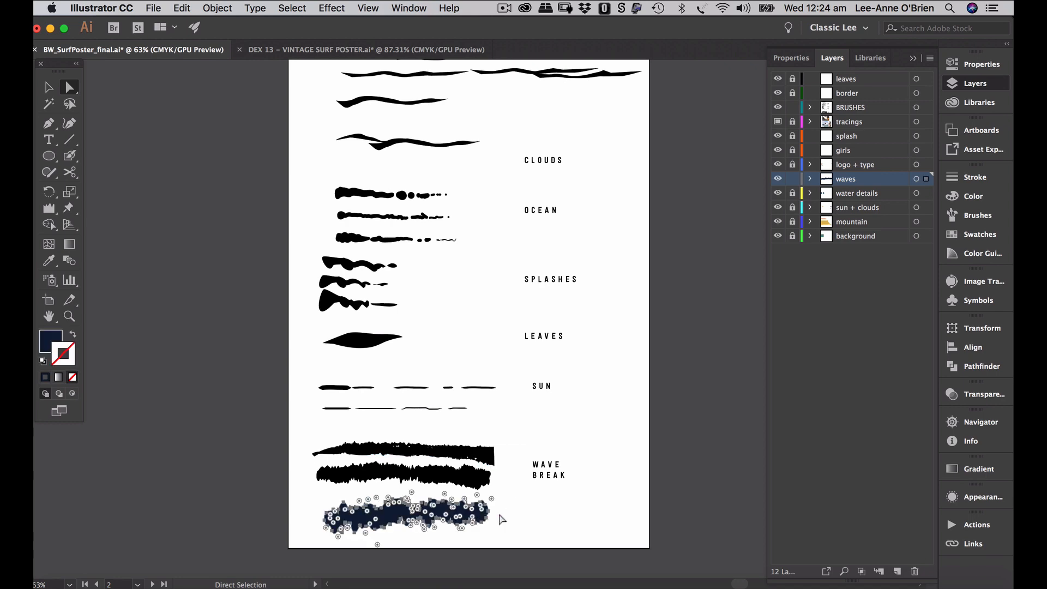
pyautogui.click(538, 519)
pyautogui.press('z')
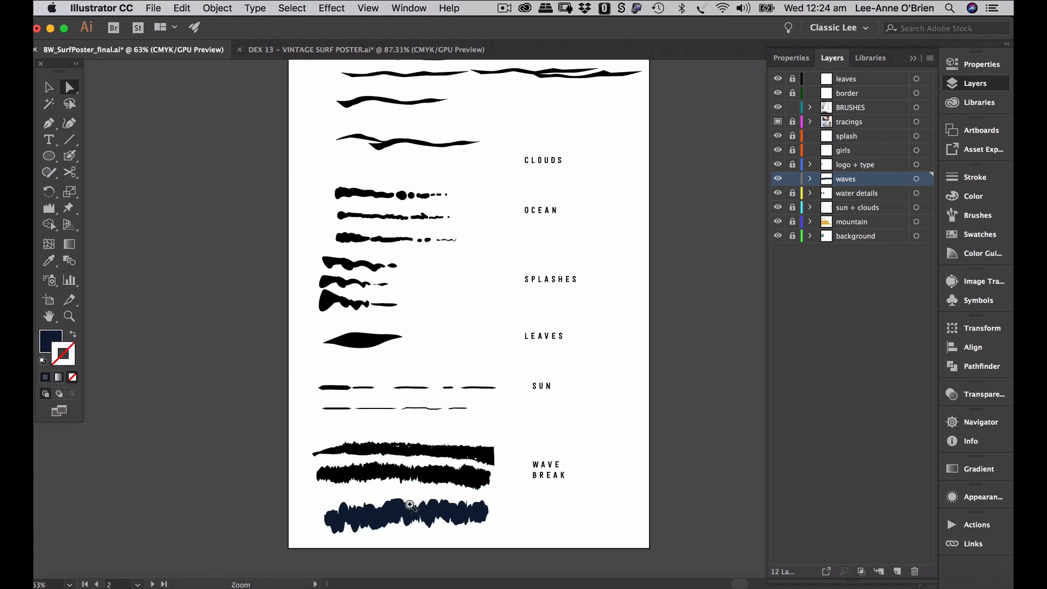
pyautogui.click(410, 504)
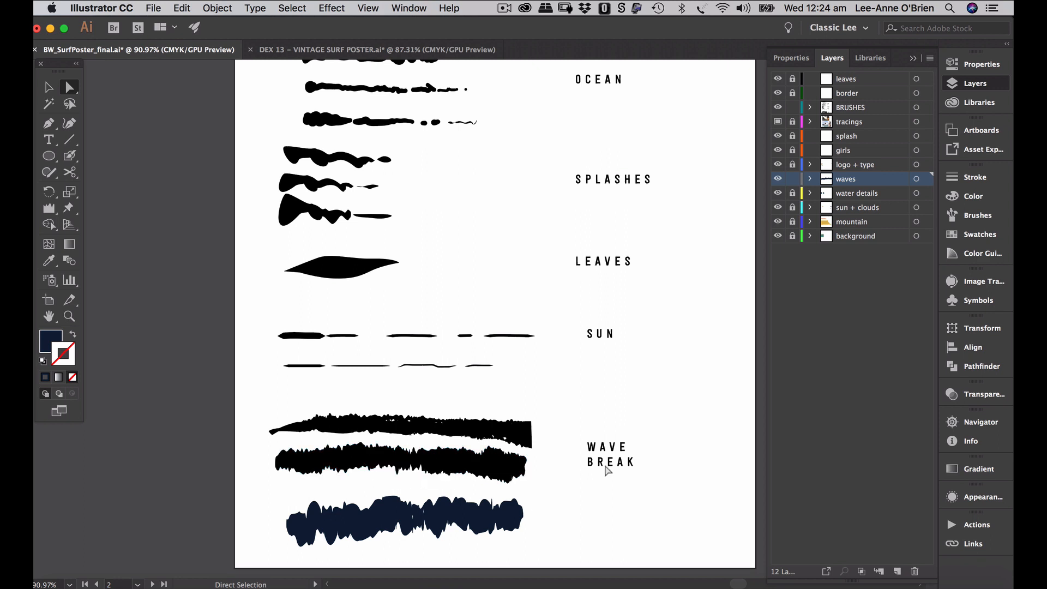
pyautogui.click(976, 216)
pyautogui.click(491, 528)
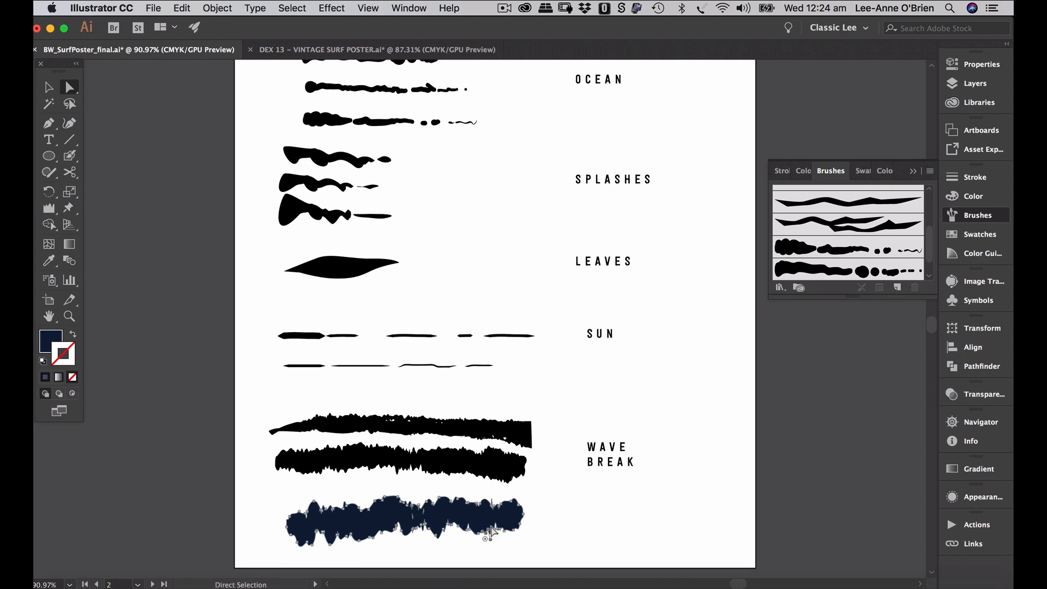
pyautogui.click(586, 507)
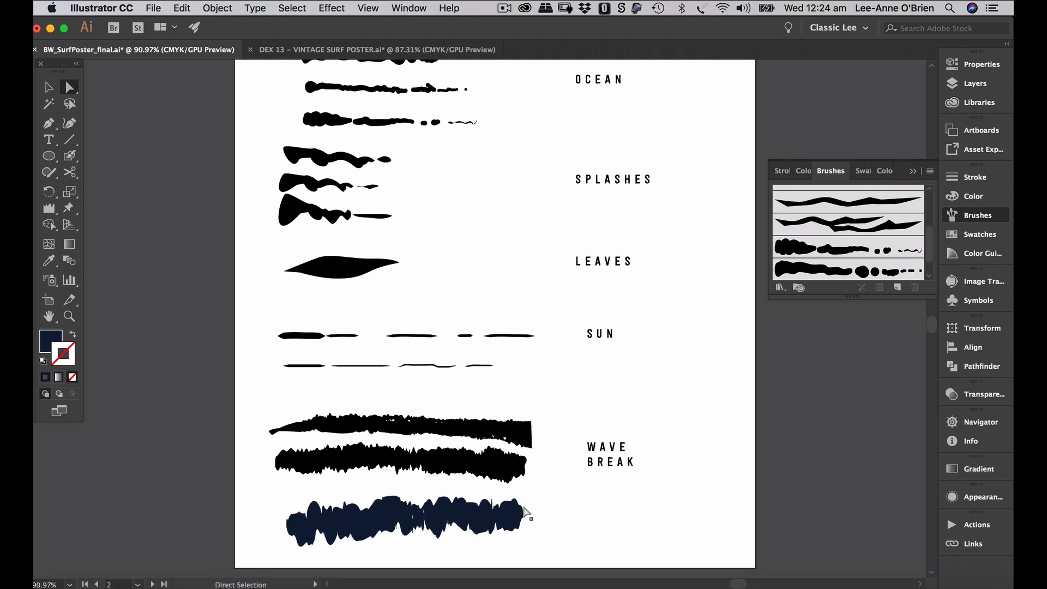
pyautogui.click(480, 525)
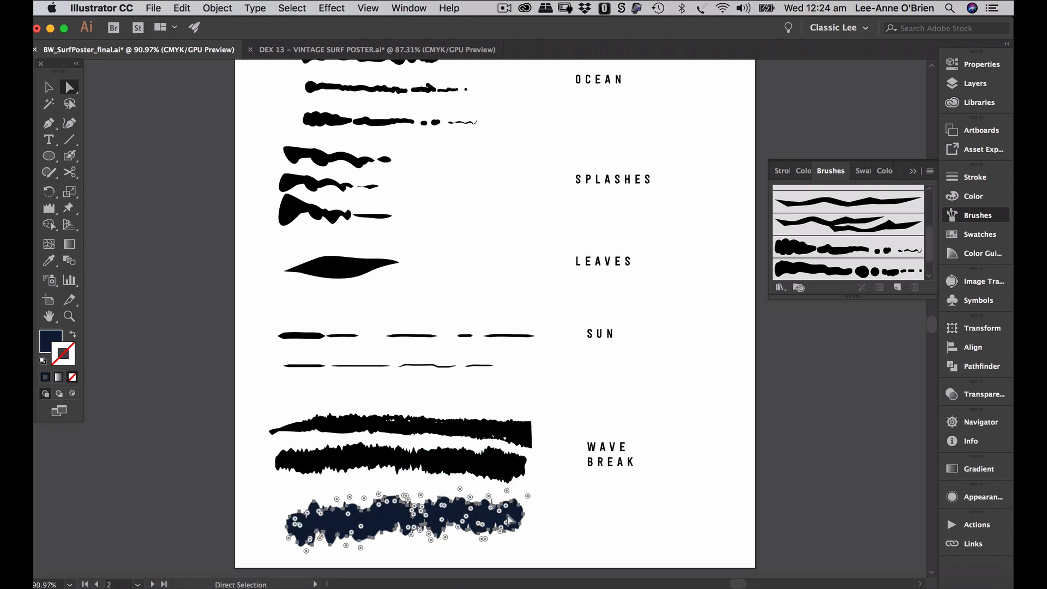
pyautogui.moveTo(489, 523)
pyautogui.mouseDown()
pyautogui.moveTo(890, 447)
pyautogui.moveTo(734, 416)
pyautogui.moveTo(650, 432)
pyautogui.mouseUp()
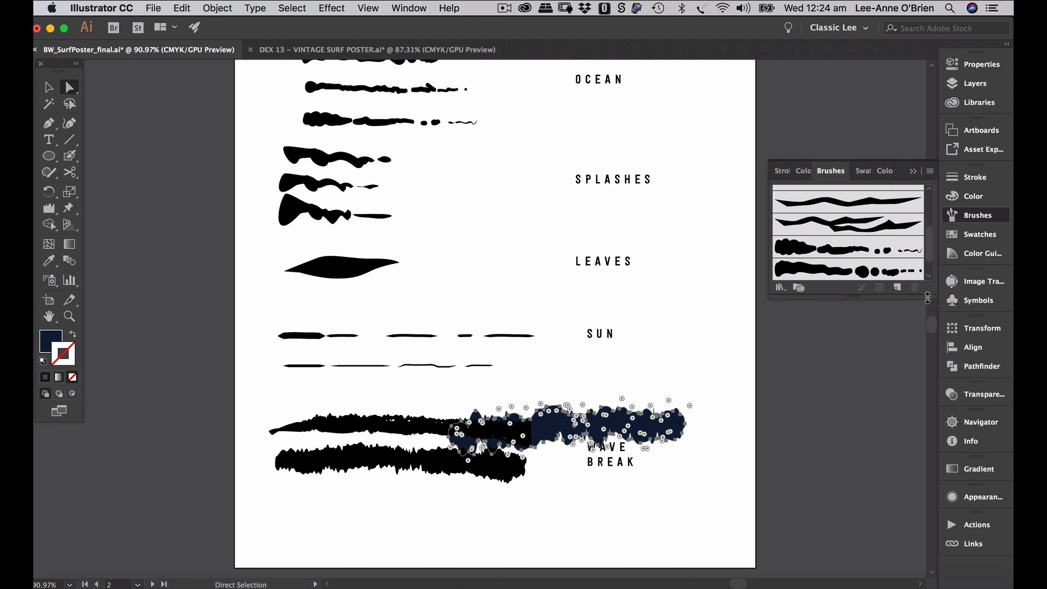
pyautogui.moveTo(927, 298); pyautogui.dragTo(932, 473)
# - Save the navy wave as Art Brush 'wave 1' with 50%–150% pressure width and Hue Shift
pyautogui.moveTo(662, 428); pyautogui.dragTo(882, 425)
pyautogui.click(456, 343)
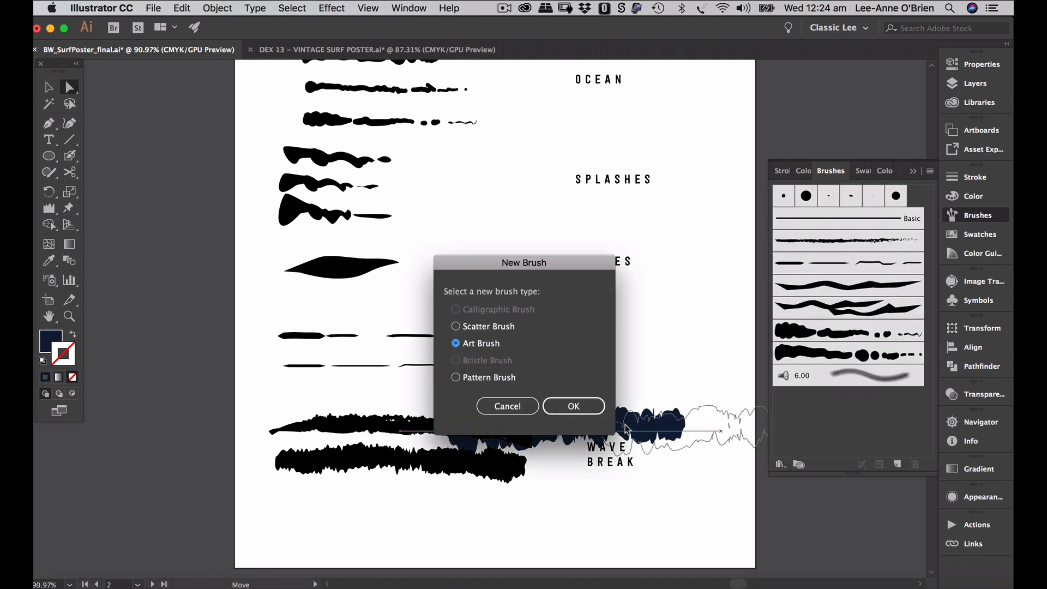
pyautogui.click(574, 405)
pyautogui.write('wave 1')
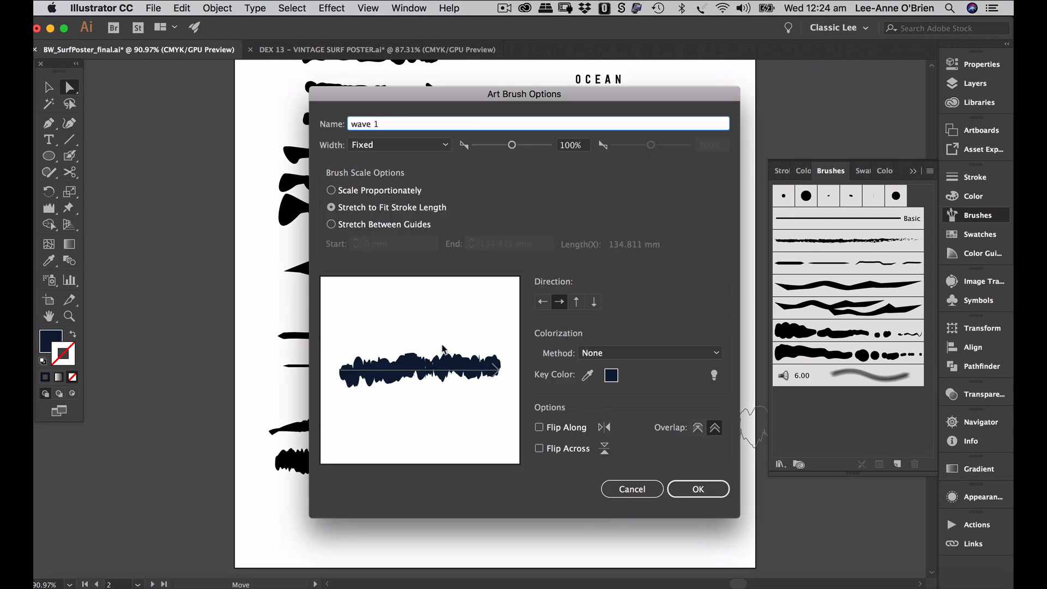
pyautogui.click(359, 146)
pyautogui.click(388, 189)
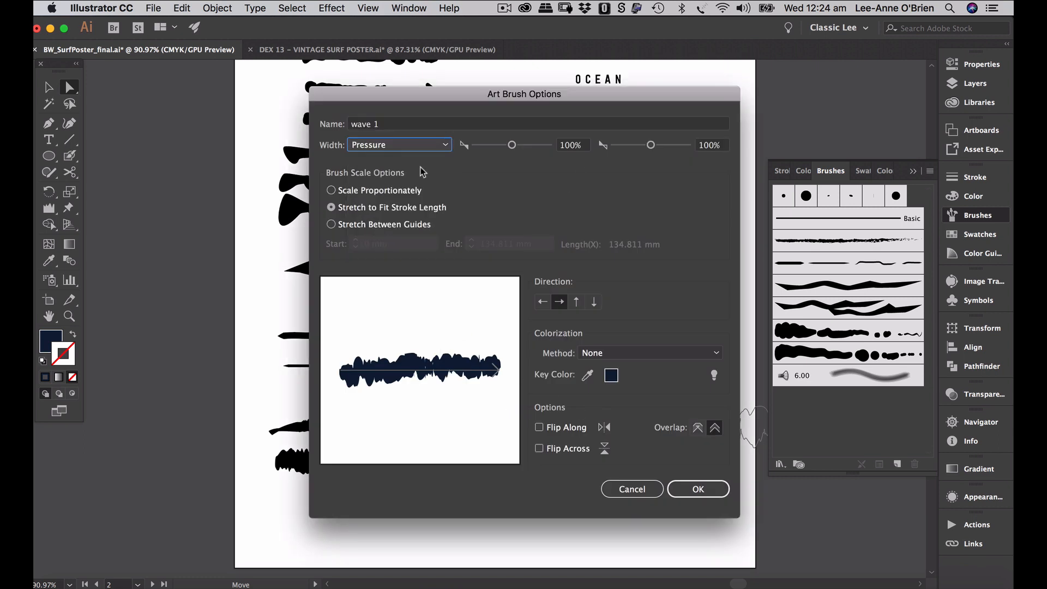
pyautogui.click(571, 146)
pyautogui.write('50')
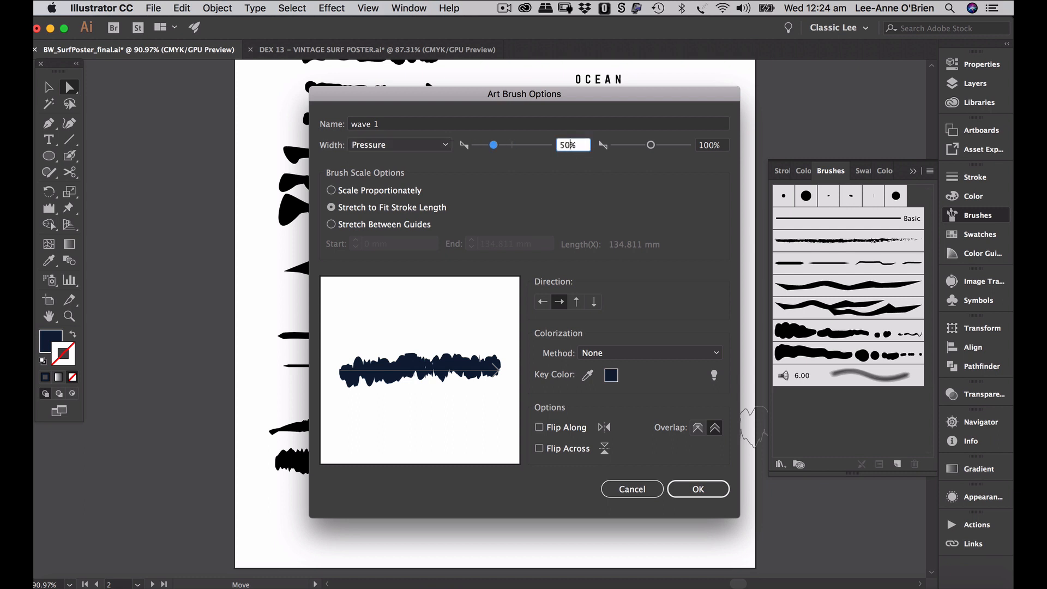
pyautogui.press('Tab')
pyautogui.write('15')
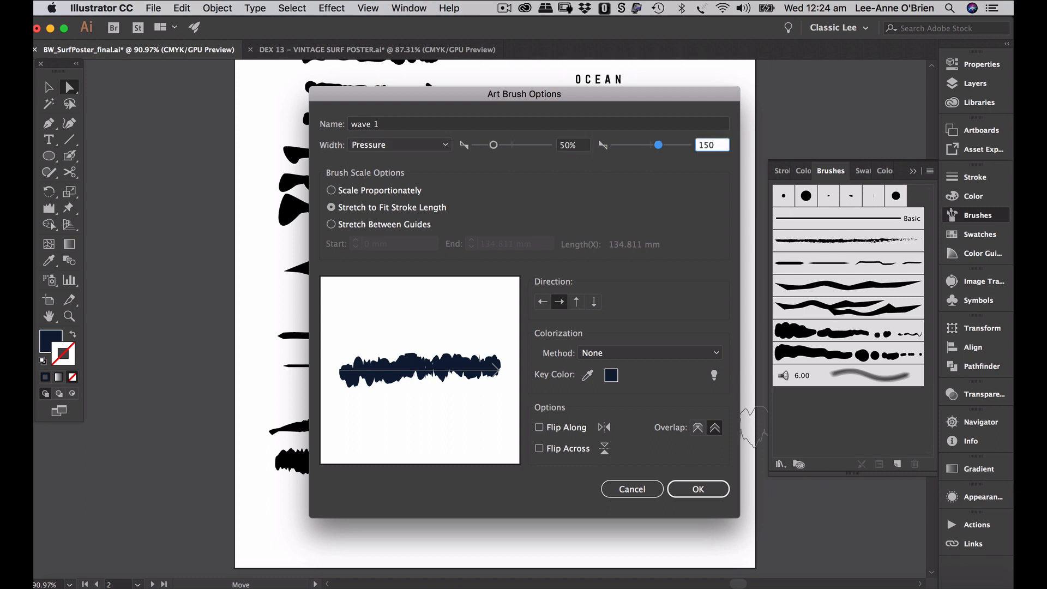
pyautogui.write('0')
pyautogui.click(638, 353)
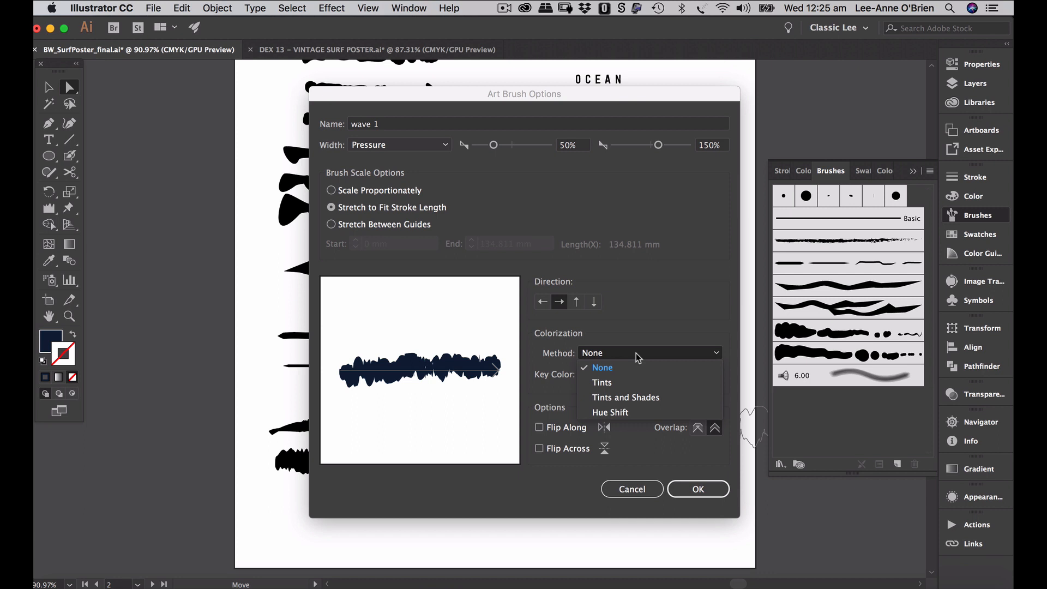
pyautogui.click(622, 413)
pyautogui.click(698, 489)
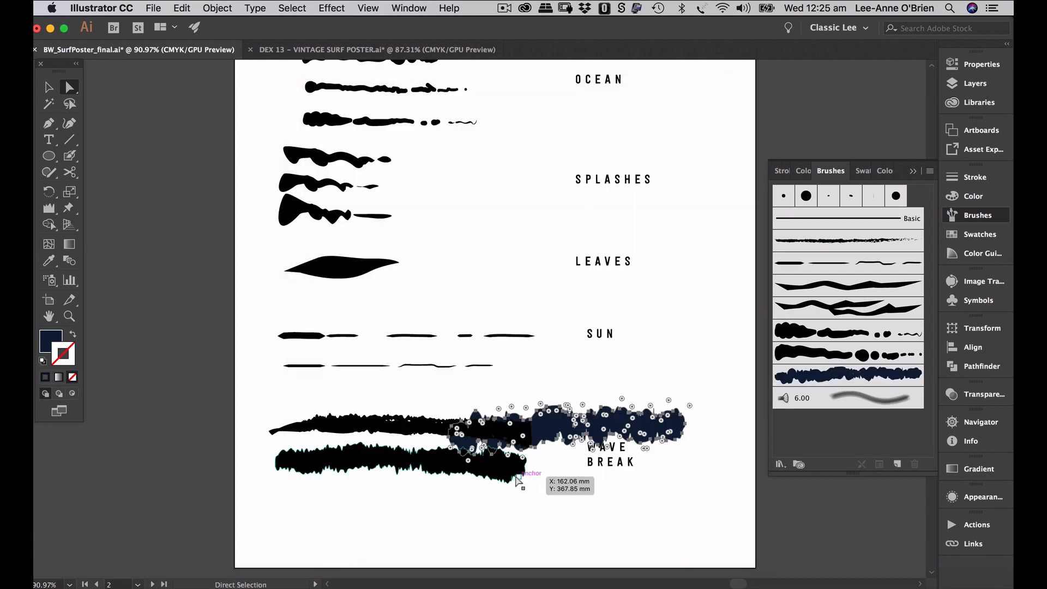
# - Move the navy wave back below the samples and select the upper black wave stroke
pyautogui.click(50, 89)
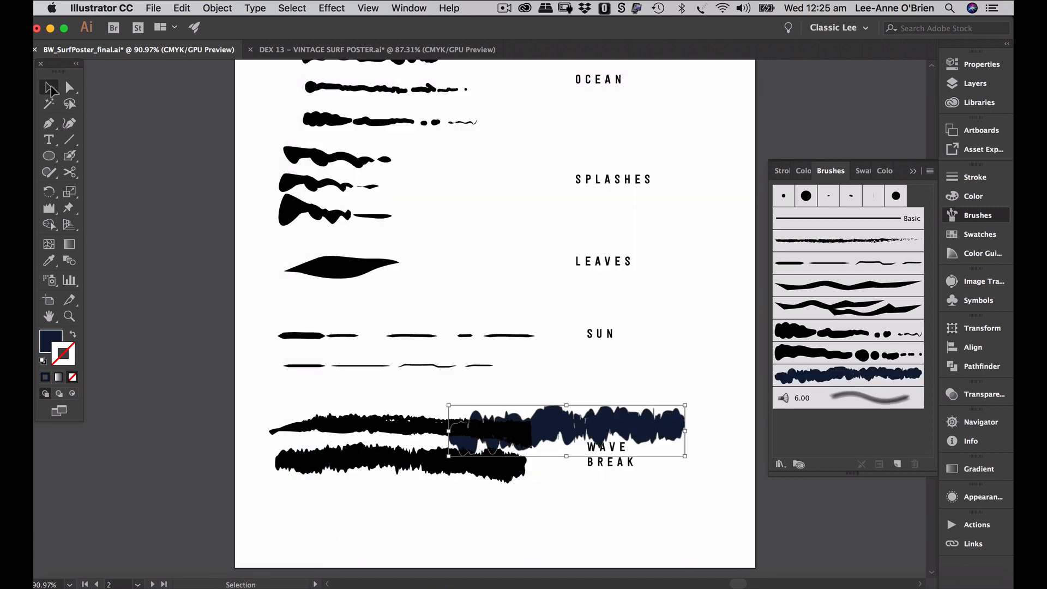
pyautogui.moveTo(644, 425)
pyautogui.mouseDown()
pyautogui.moveTo(614, 518)
pyautogui.moveTo(579, 516)
pyautogui.mouseUp()
pyautogui.click(472, 412)
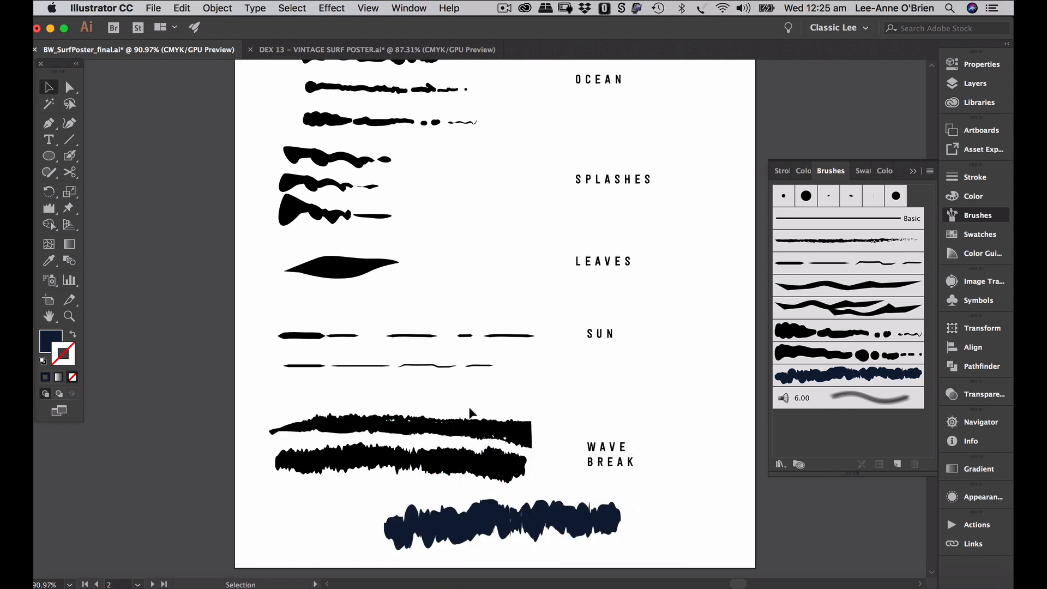
pyautogui.click(450, 429)
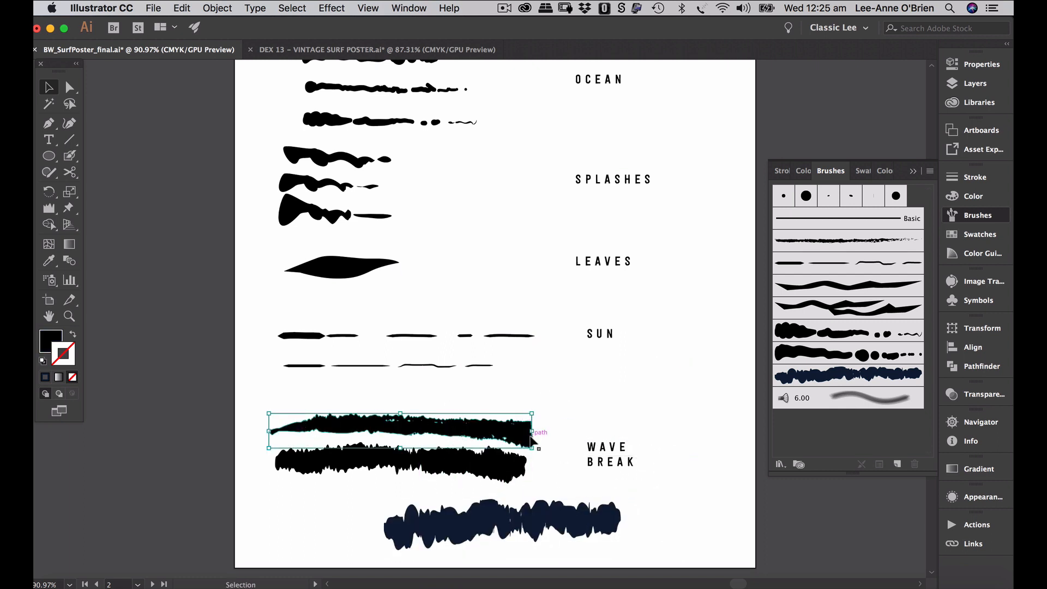
pyautogui.moveTo(532, 431); pyautogui.dragTo(914, 434)
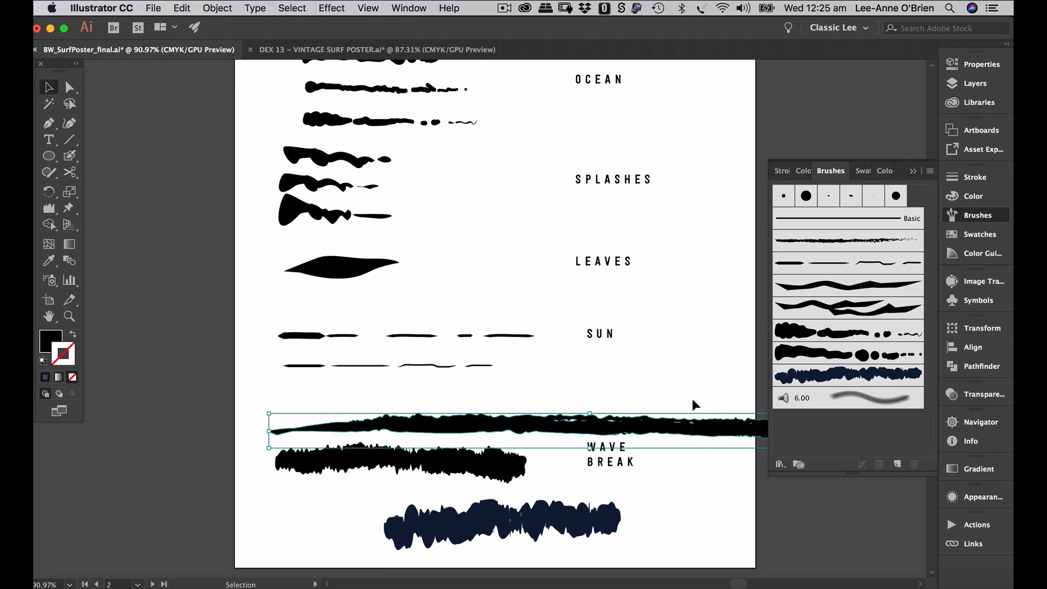
pyautogui.press('super+z')
pyautogui.click(582, 422)
# - Create a pressure-width Art Brush named 'wave' from the upper black wave stroke
pyautogui.moveTo(507, 424); pyautogui.dragTo(904, 426)
pyautogui.click(456, 343)
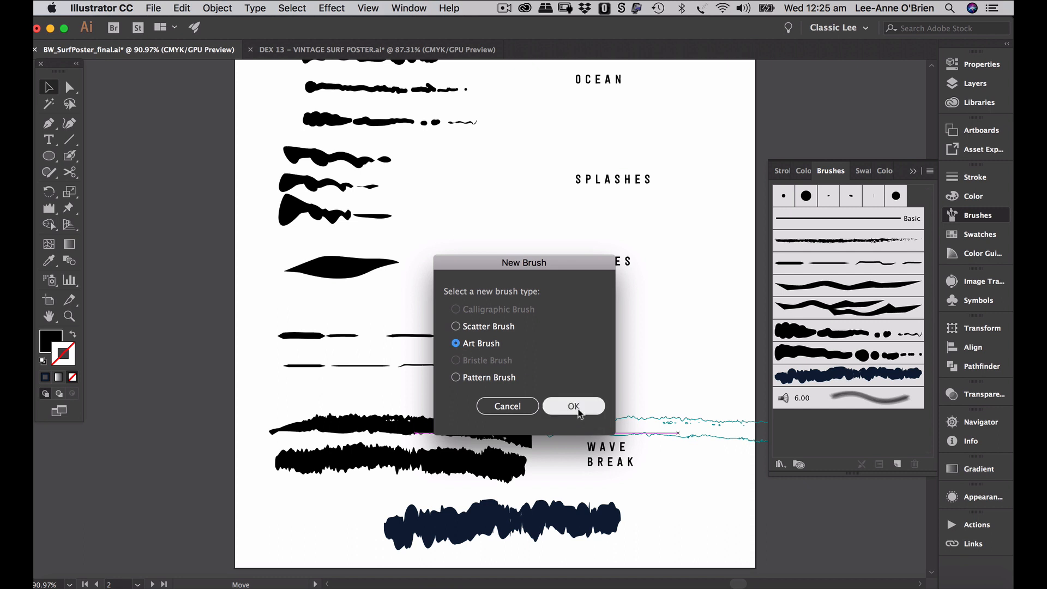
pyautogui.click(573, 406)
pyautogui.click(393, 146)
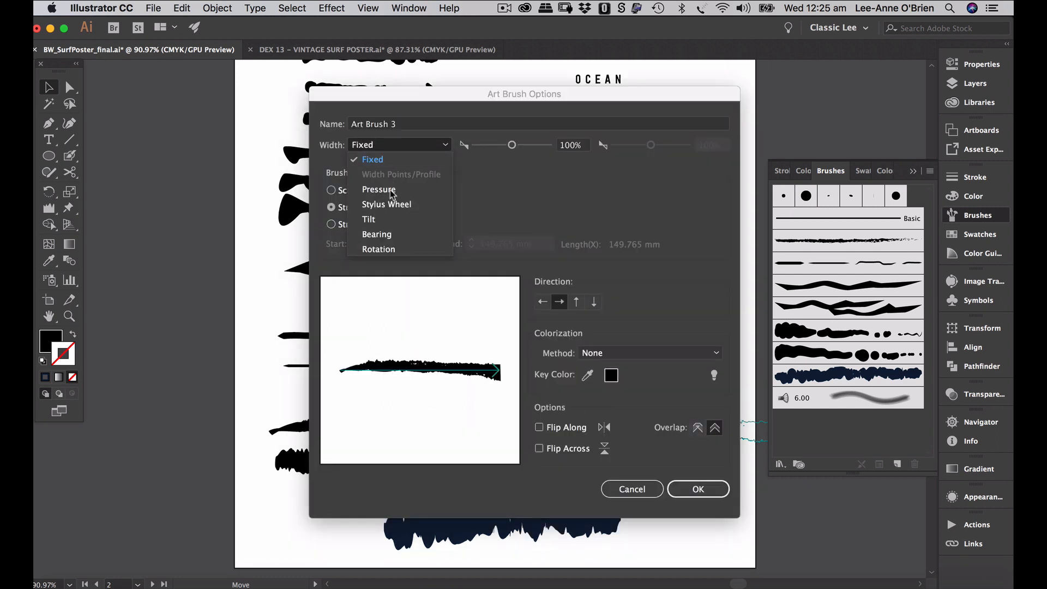
pyautogui.click(385, 188)
pyautogui.tripleClick(402, 125)
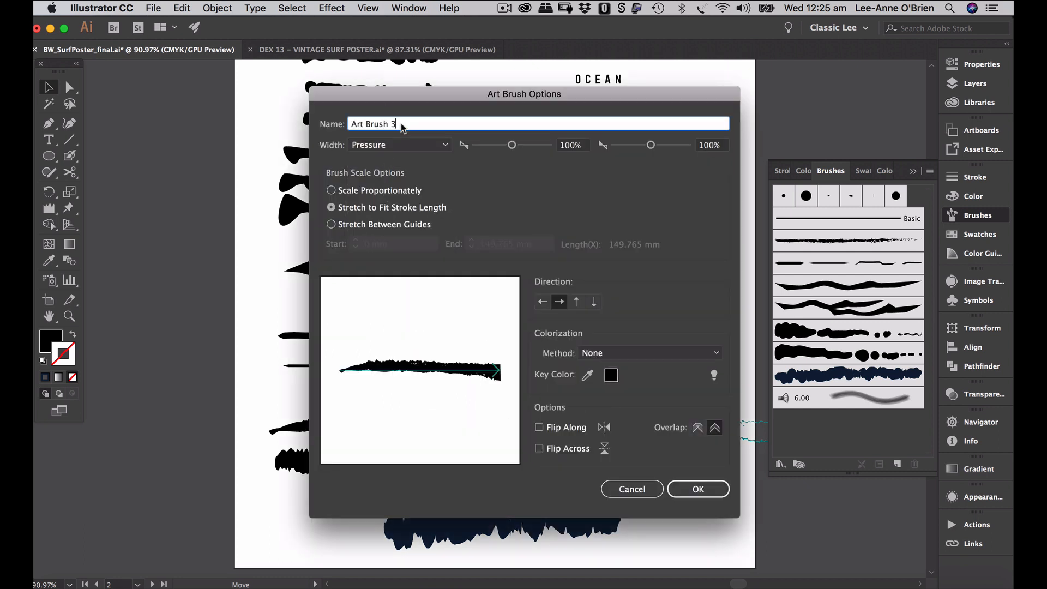
pyautogui.write('wave 2')
pyautogui.press('Return')
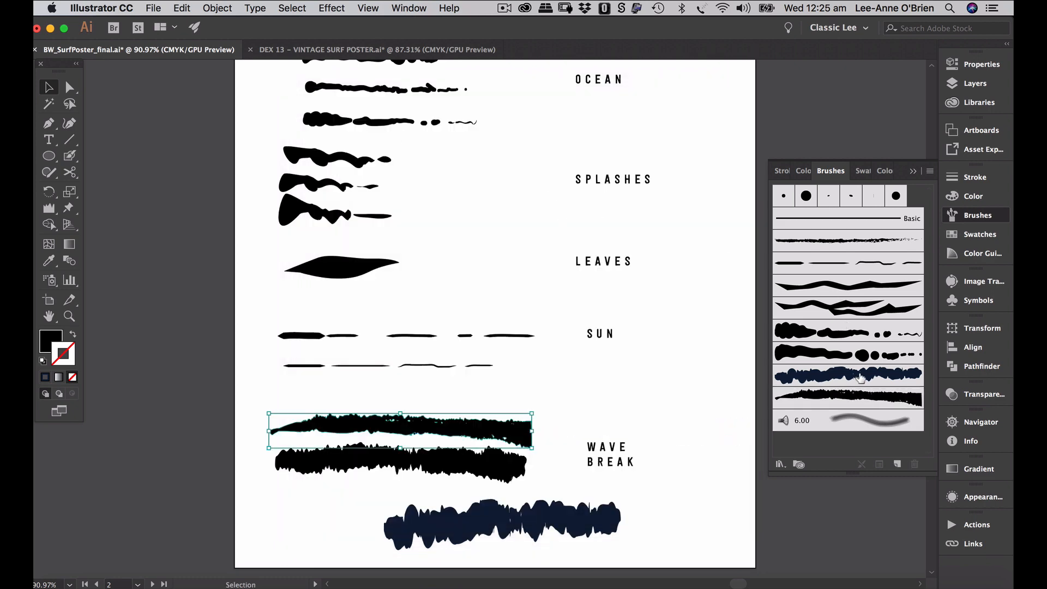
# - Edit brush 'wave 2' to 50%–150% pressure width with Hue Shift colorization
pyautogui.click(705, 421)
pyautogui.doubleClick(848, 397)
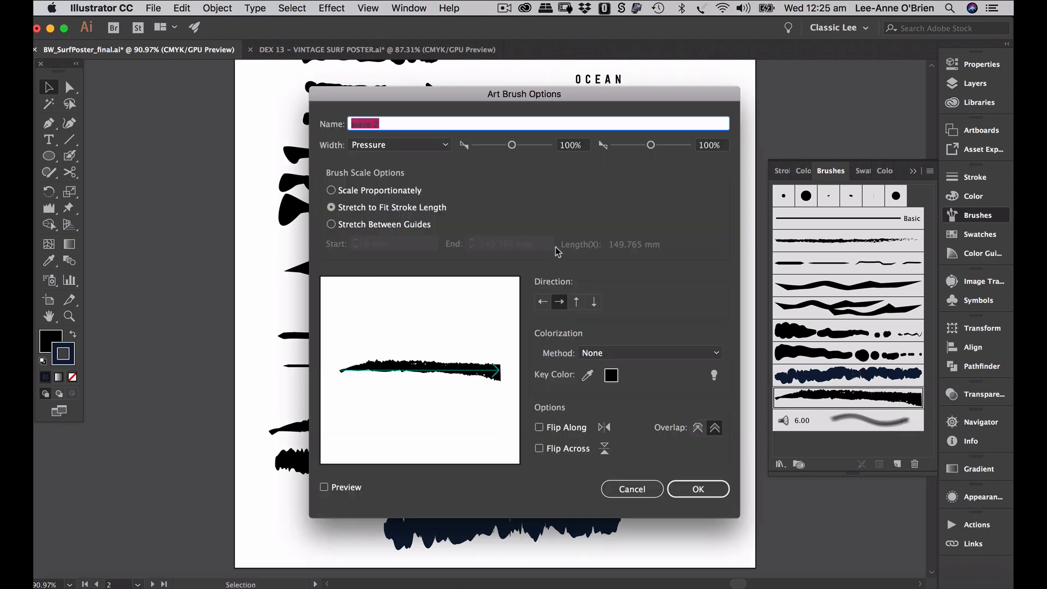
pyautogui.click(405, 142)
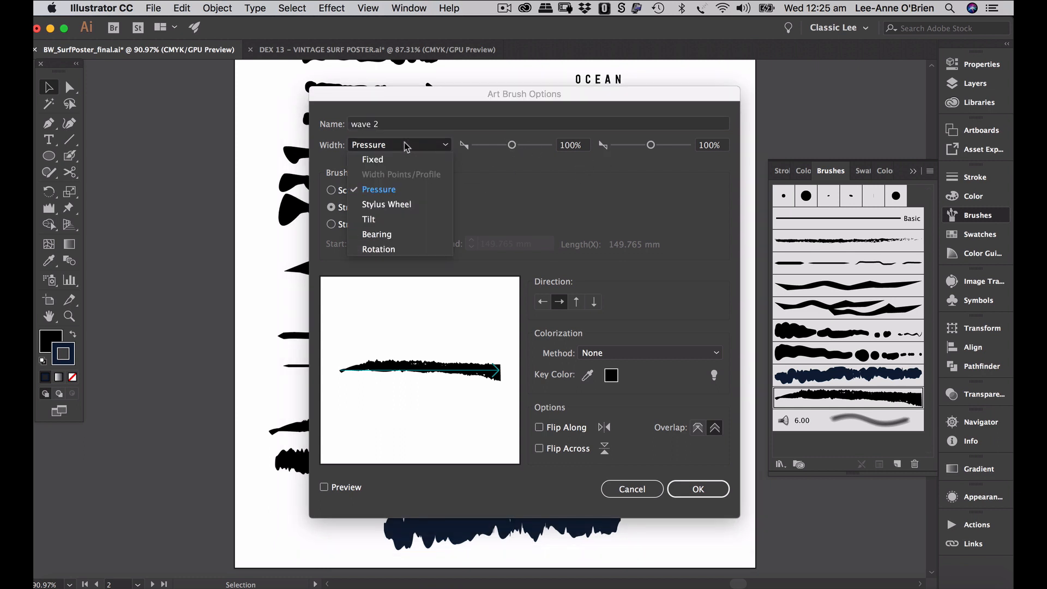
pyautogui.click(404, 144)
pyautogui.doubleClick(573, 146)
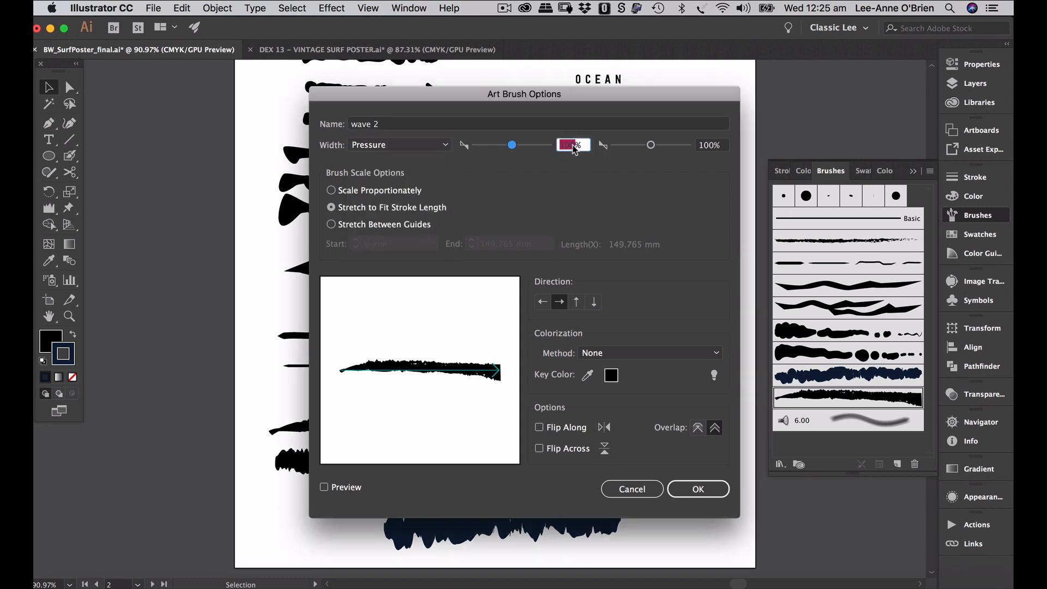
pyautogui.write('50')
pyautogui.press('Tab')
pyautogui.write('1')
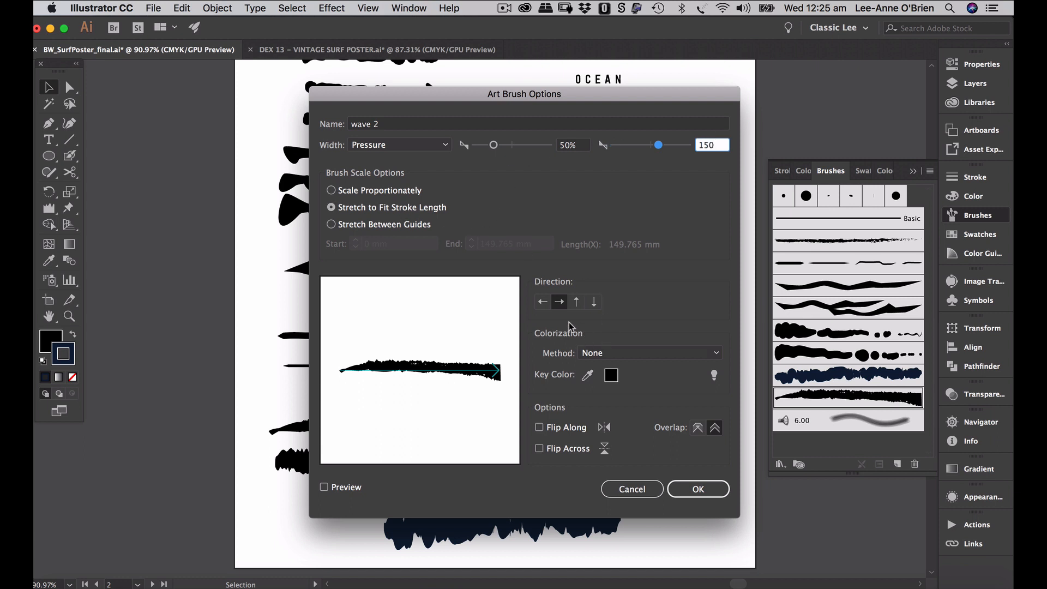
pyautogui.click(636, 351)
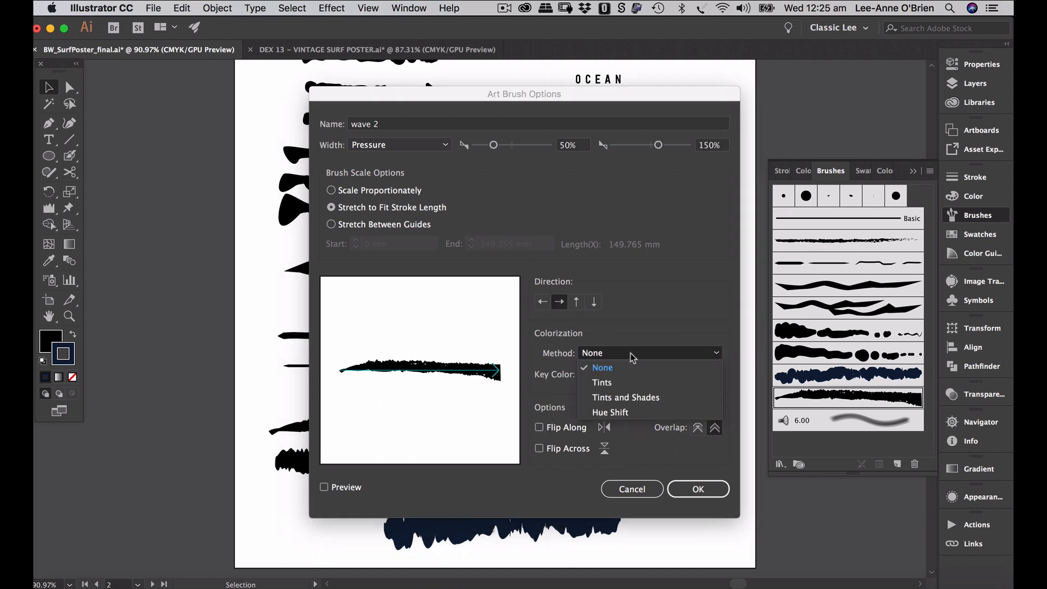
pyautogui.click(626, 411)
pyautogui.click(695, 489)
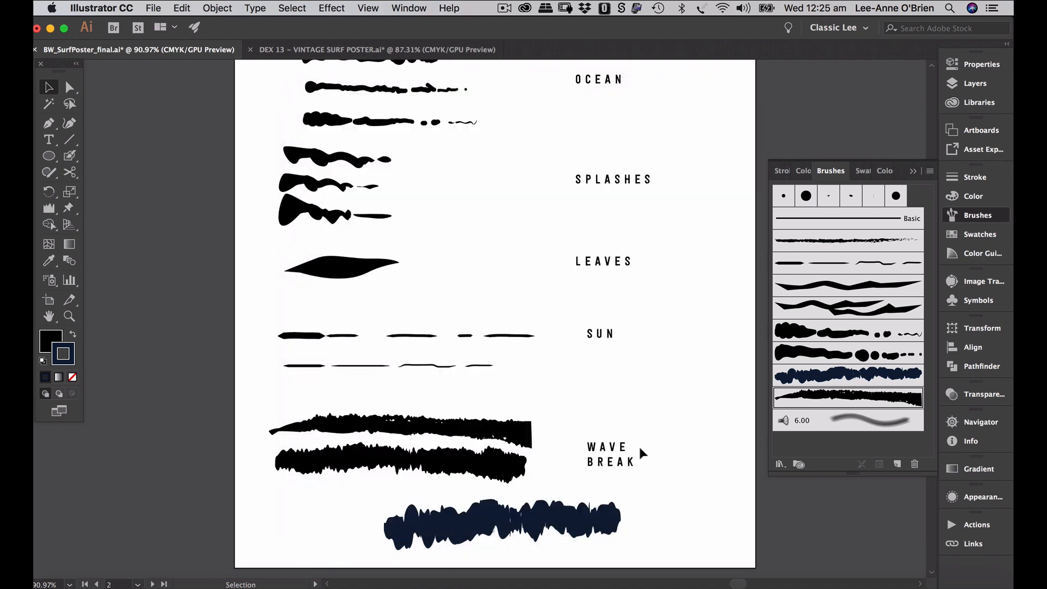
# - Return to the surf poster artboard and fit it in the window
pyautogui.press('alt+super+0')
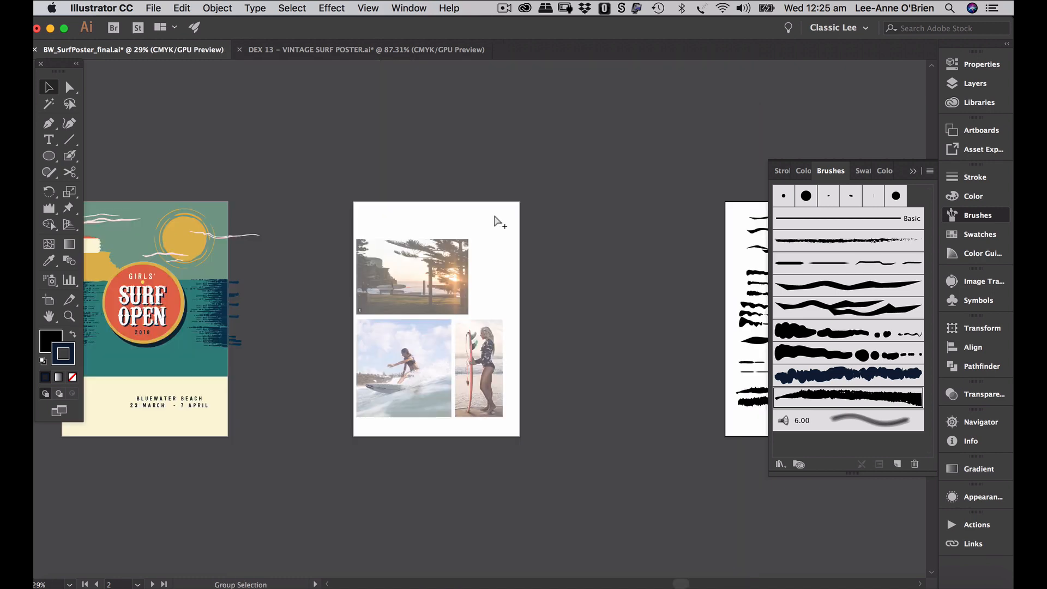
pyautogui.moveTo(172, 327); pyautogui.dragTo(348, 339)
pyautogui.click(364, 395)
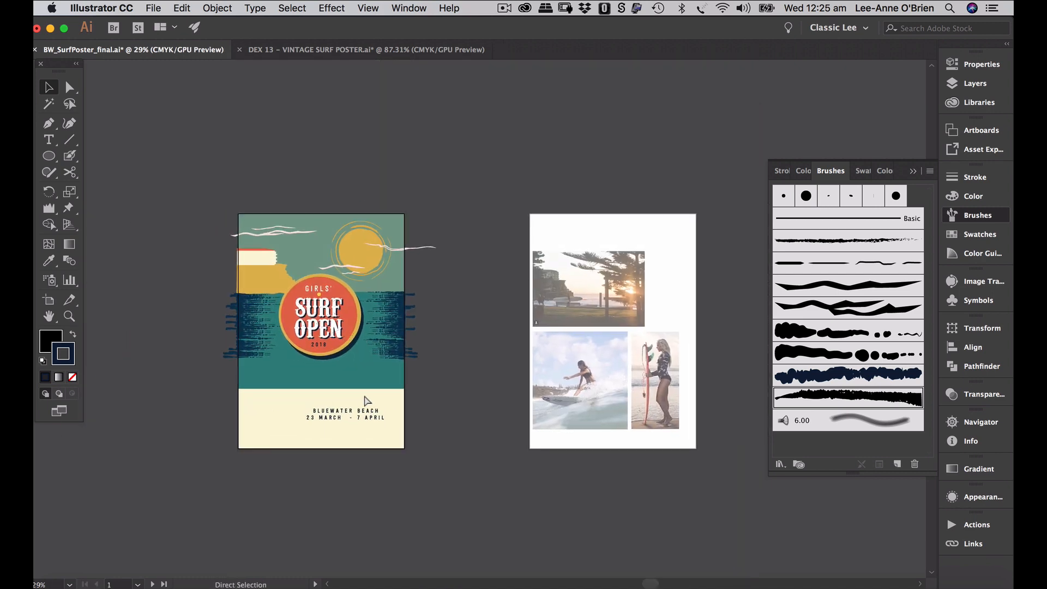
pyautogui.press('super+0')
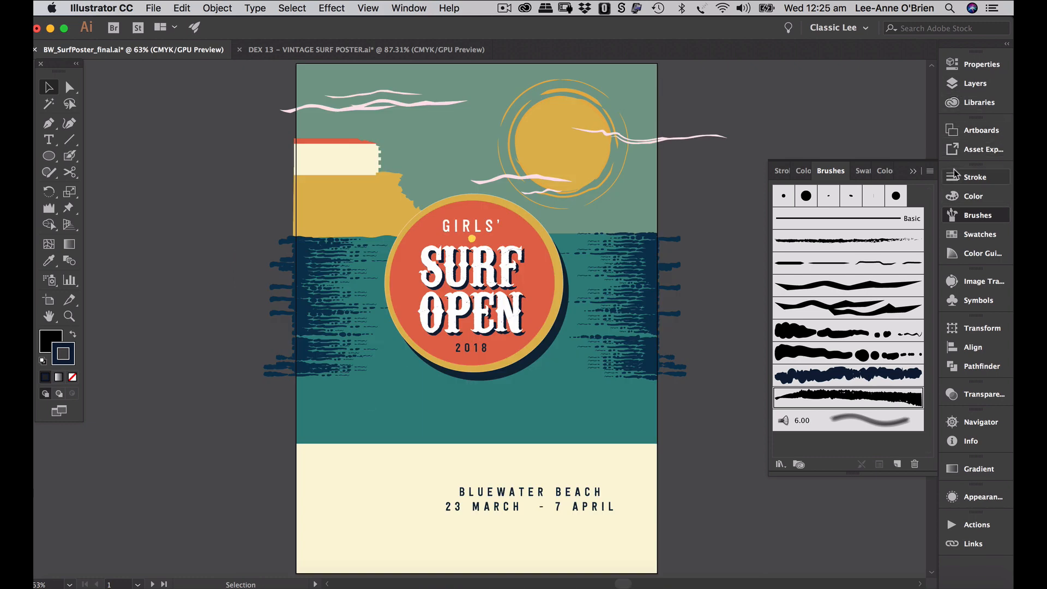
# - Select and unlock the waves layer in the Layers panel
pyautogui.click(961, 84)
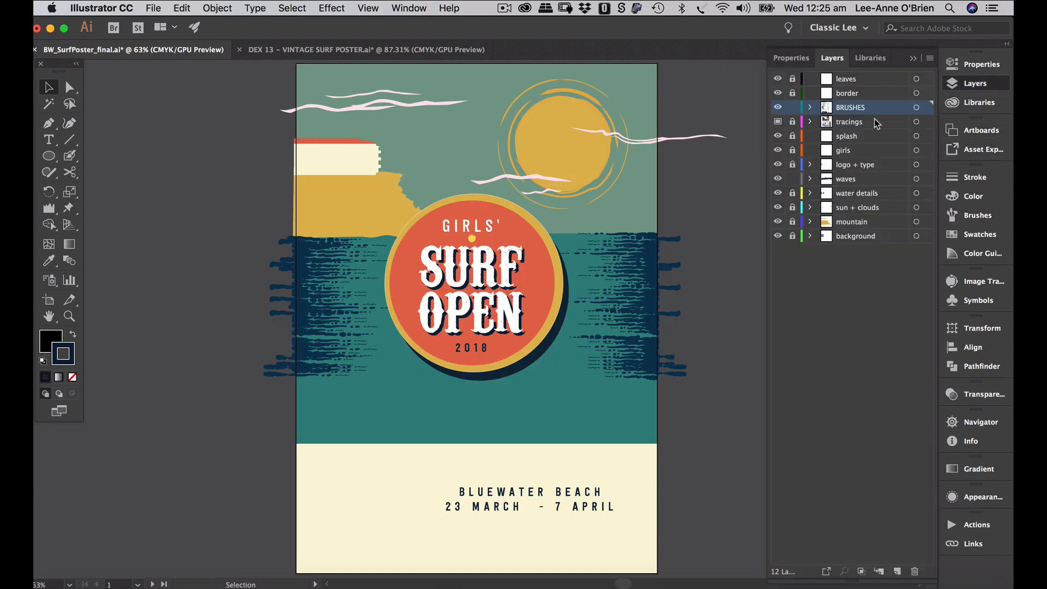
pyautogui.click(844, 181)
pyautogui.click(793, 179)
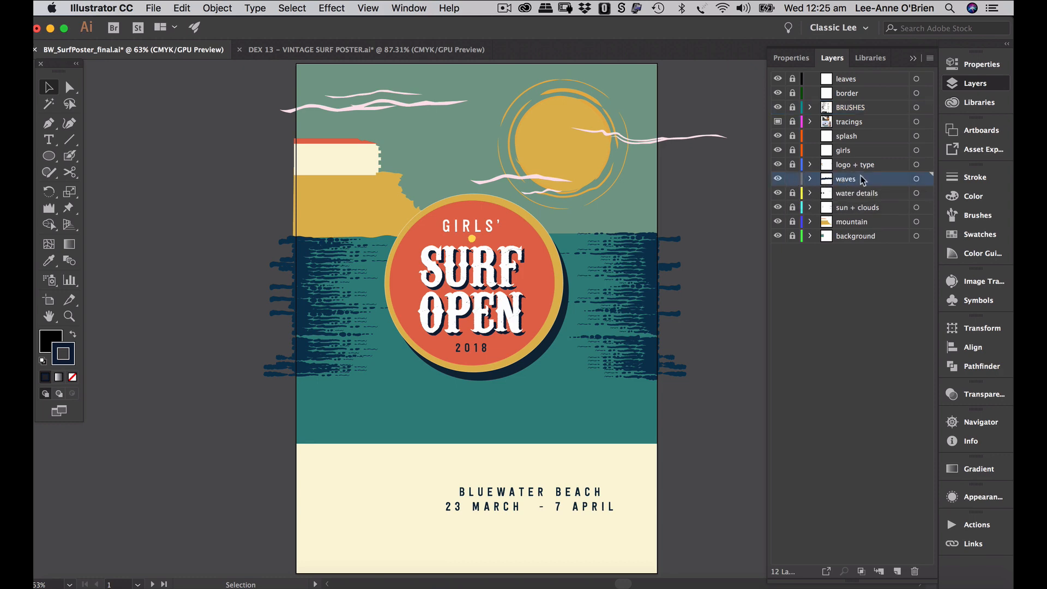
pyautogui.scroll(-3, 571, 385)
pyautogui.hscroll(3, 571, 385)
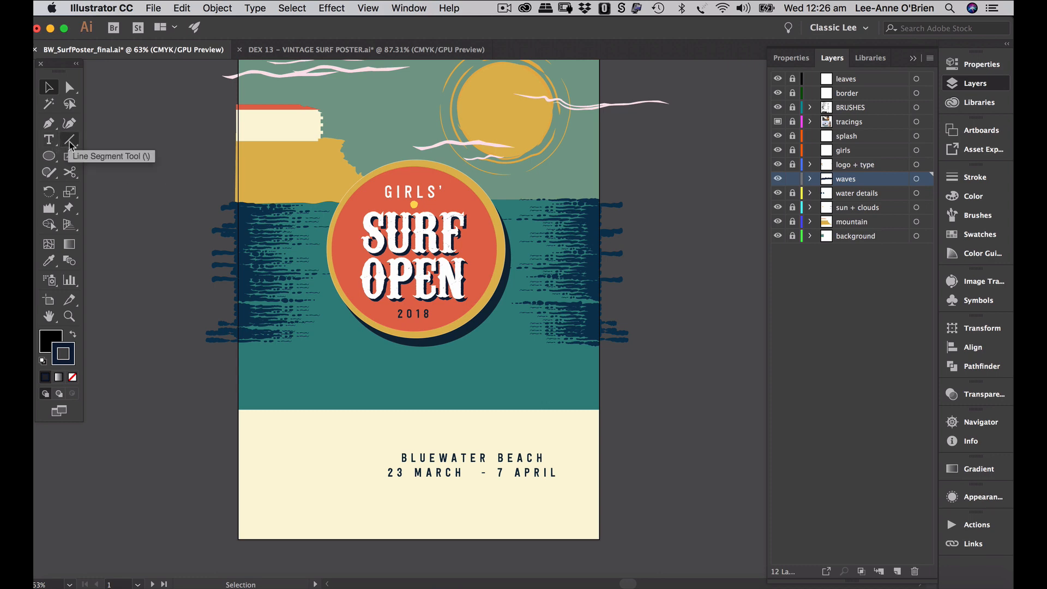
pyautogui.moveTo(69, 156); pyautogui.dragTo(112, 156)
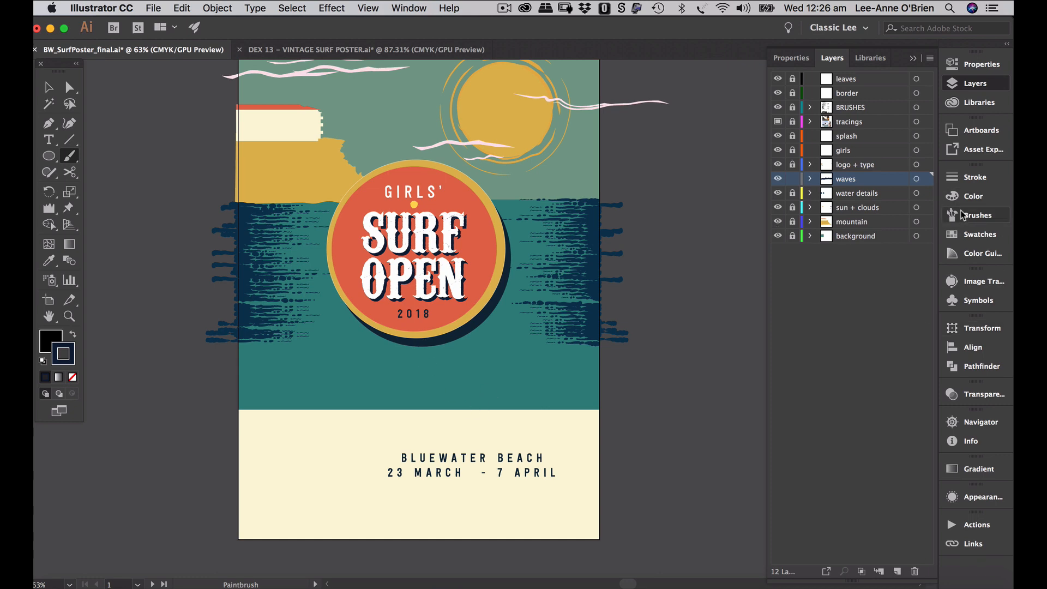
# - In the Color panel, set both the stroke and fill colours to white
pyautogui.click(974, 196)
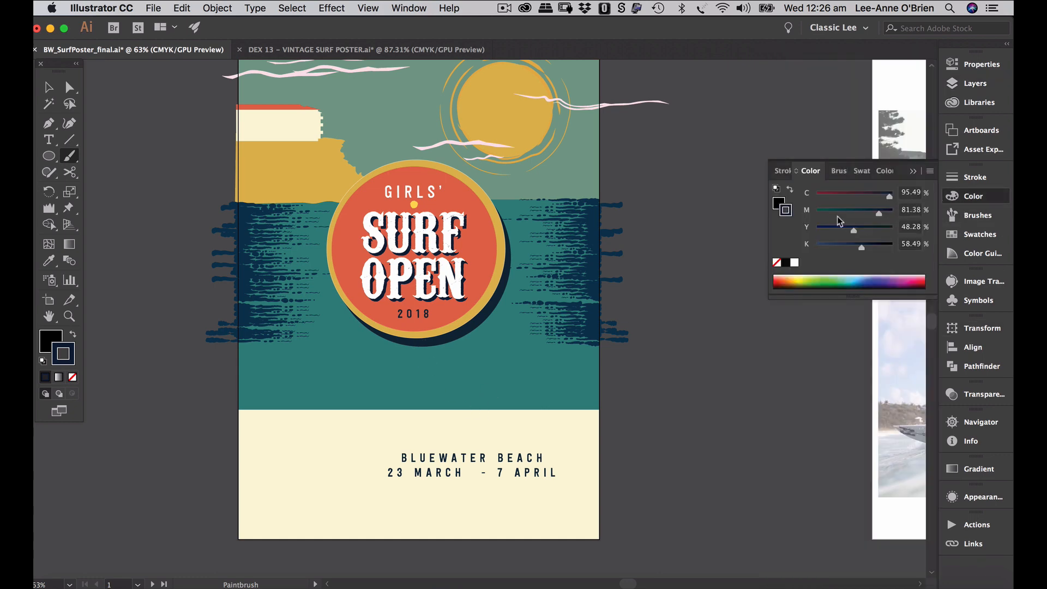
pyautogui.click(794, 262)
pyautogui.click(776, 204)
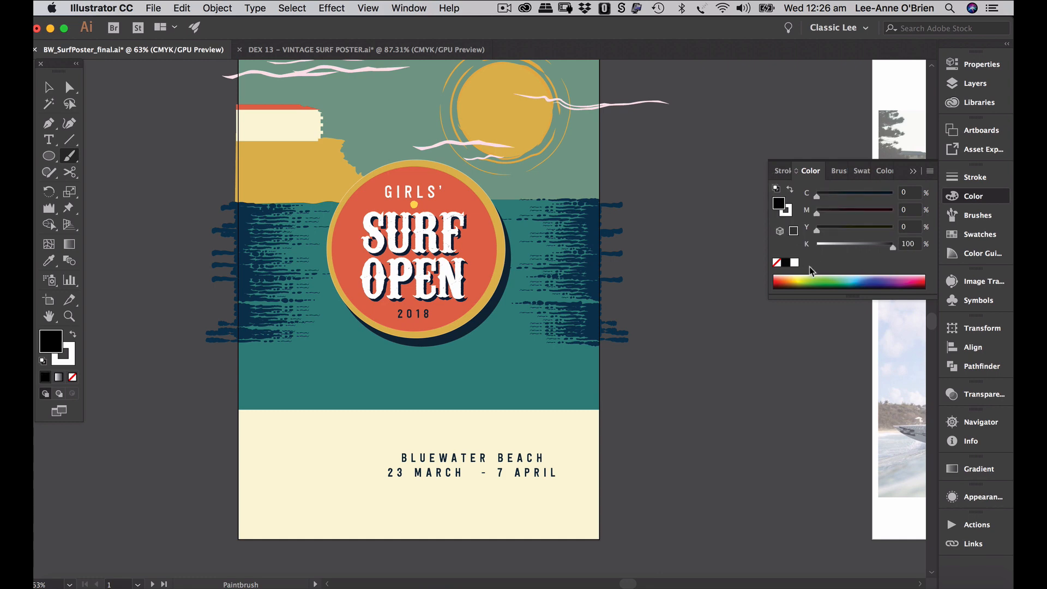
pyautogui.click(794, 262)
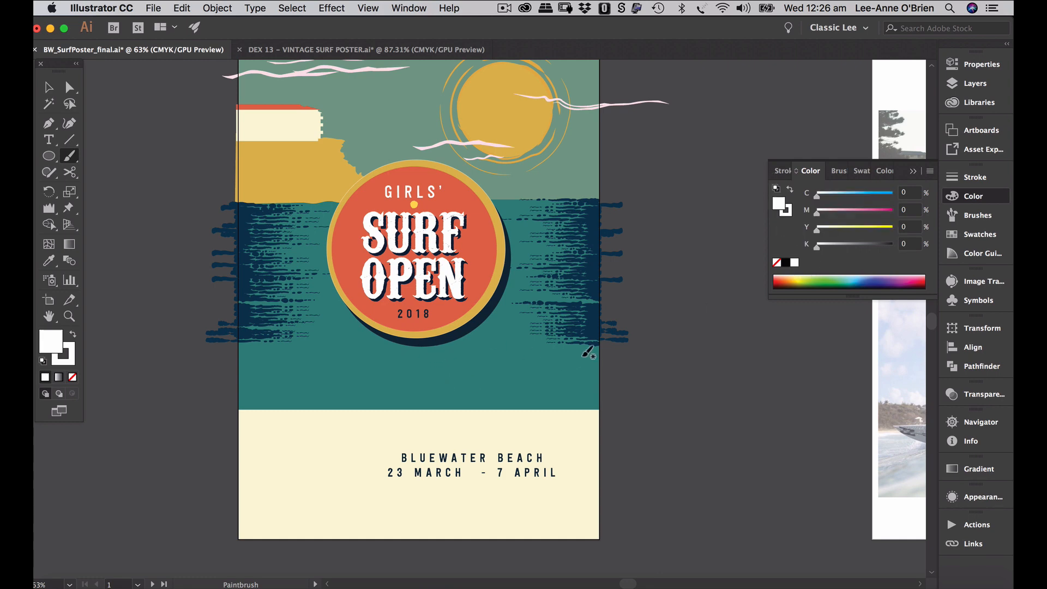
# - Paint a lower wave-break stroke across the sea and a second beside the badge, undoing failed attempts
pyautogui.moveTo(602, 362); pyautogui.dragTo(541, 363)
pyautogui.moveTo(335, 361); pyautogui.dragTo(335, 361)
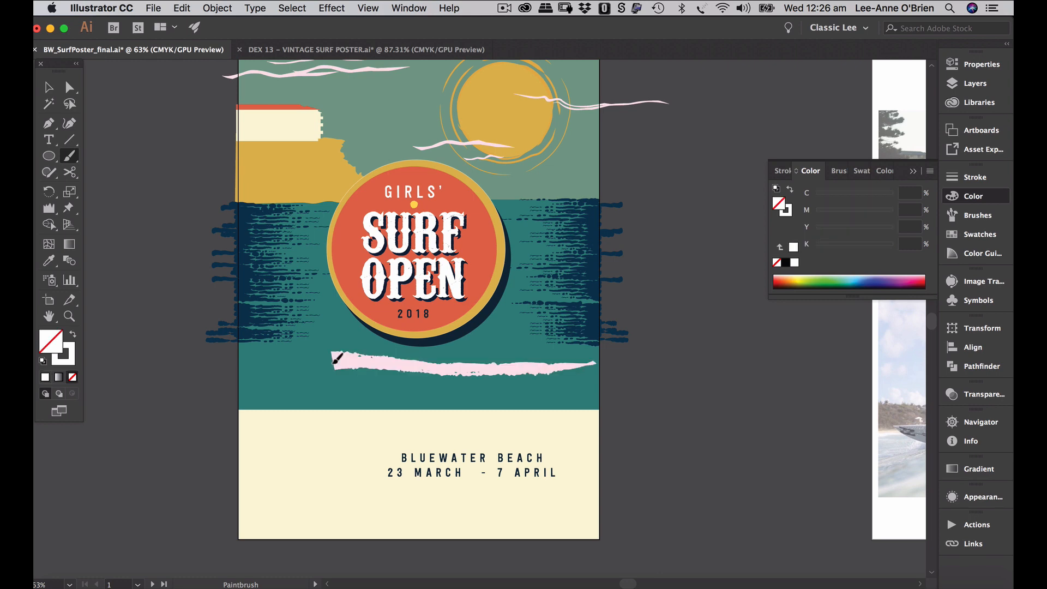
pyautogui.press('super+z')
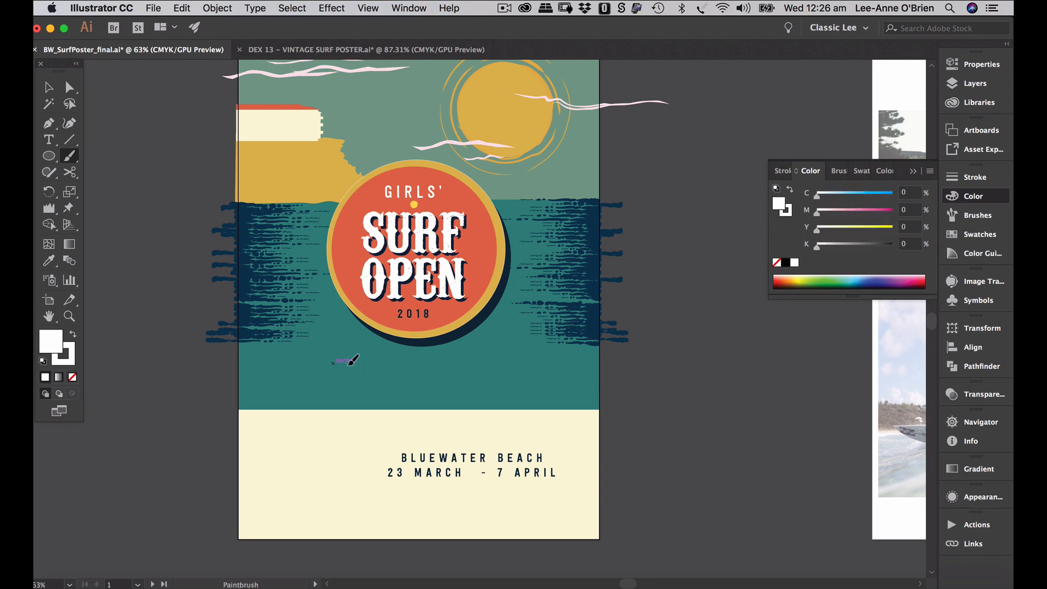
pyautogui.moveTo(540, 359); pyautogui.dragTo(548, 361)
pyautogui.press('super+z')
pyautogui.moveTo(461, 359); pyautogui.dragTo(465, 358)
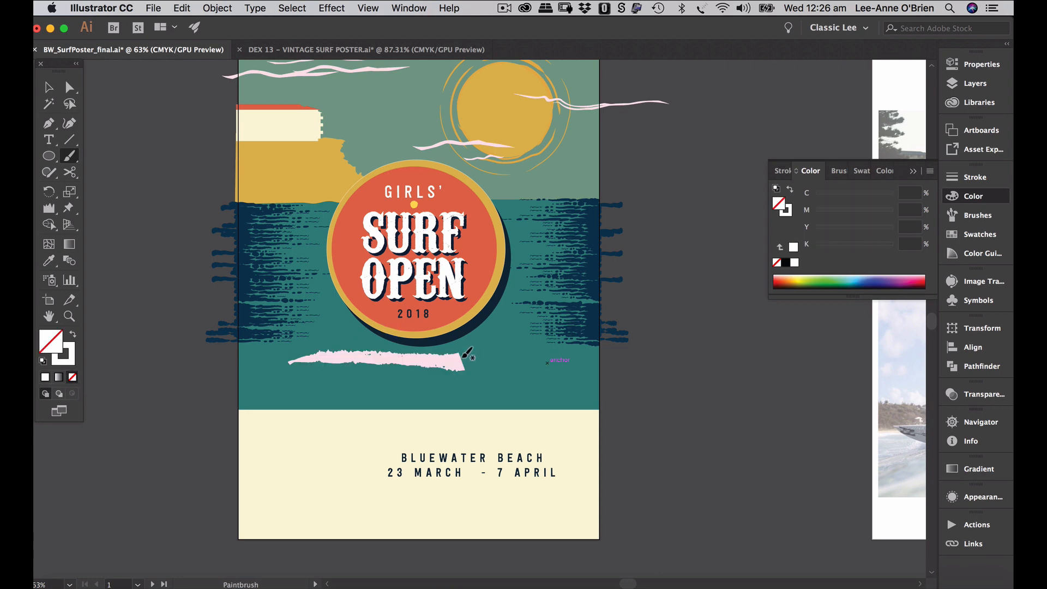
pyautogui.press('super+z')
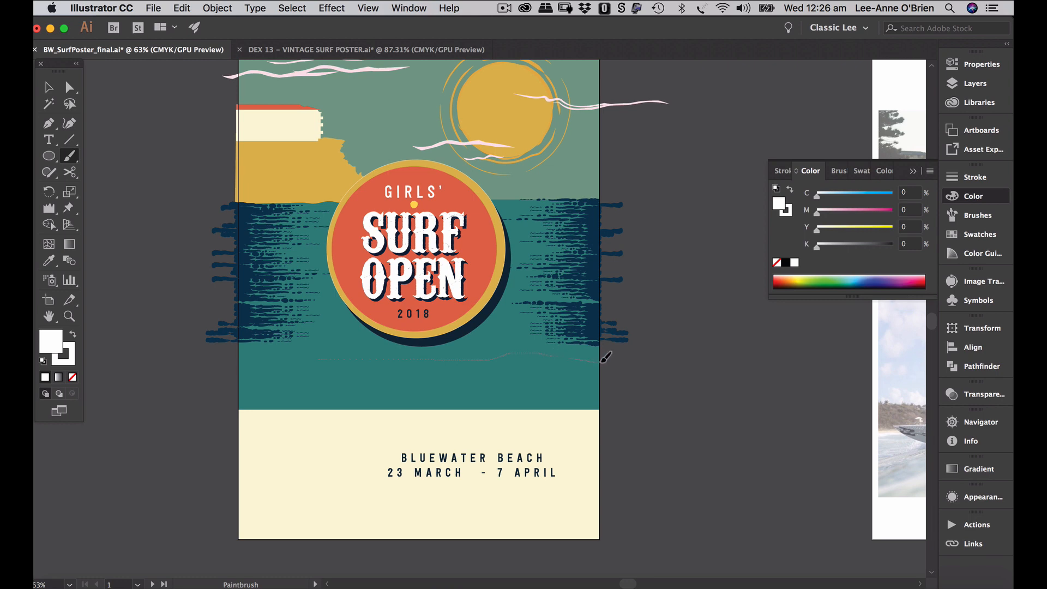
pyautogui.moveTo(602, 361); pyautogui.dragTo(603, 362)
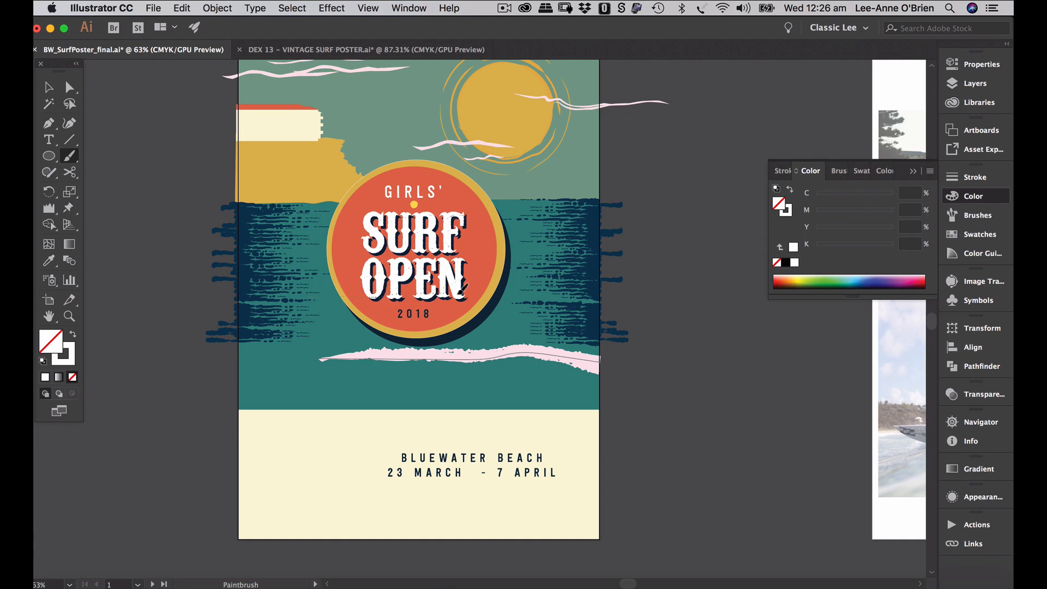
pyautogui.moveTo(515, 299); pyautogui.dragTo(607, 293)
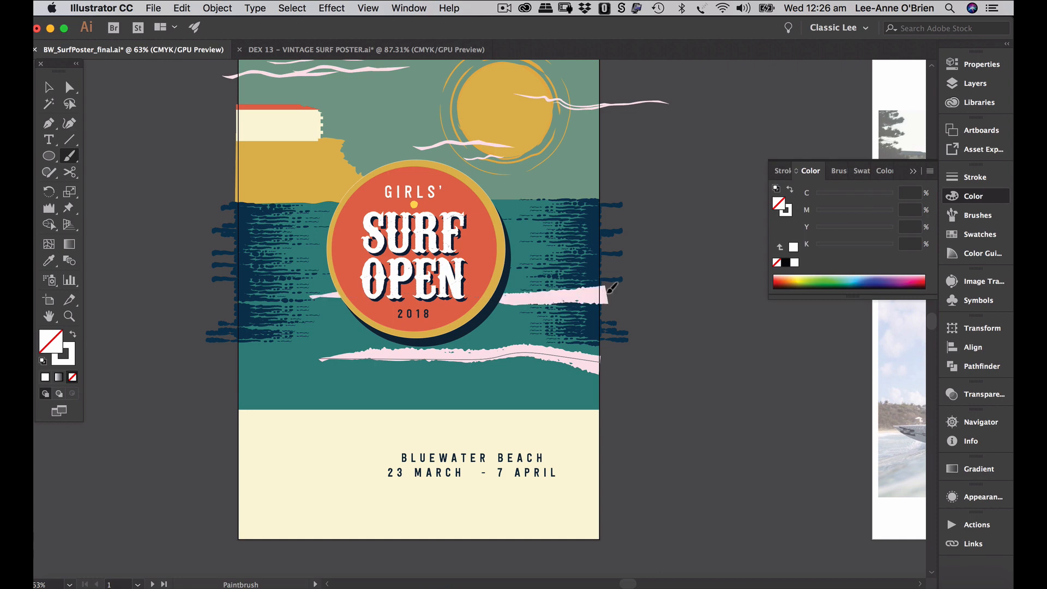
# - Thicken the lower pink wave to 2 pt and stretch its left end further out
pyautogui.click(48, 86)
pyautogui.click(680, 452)
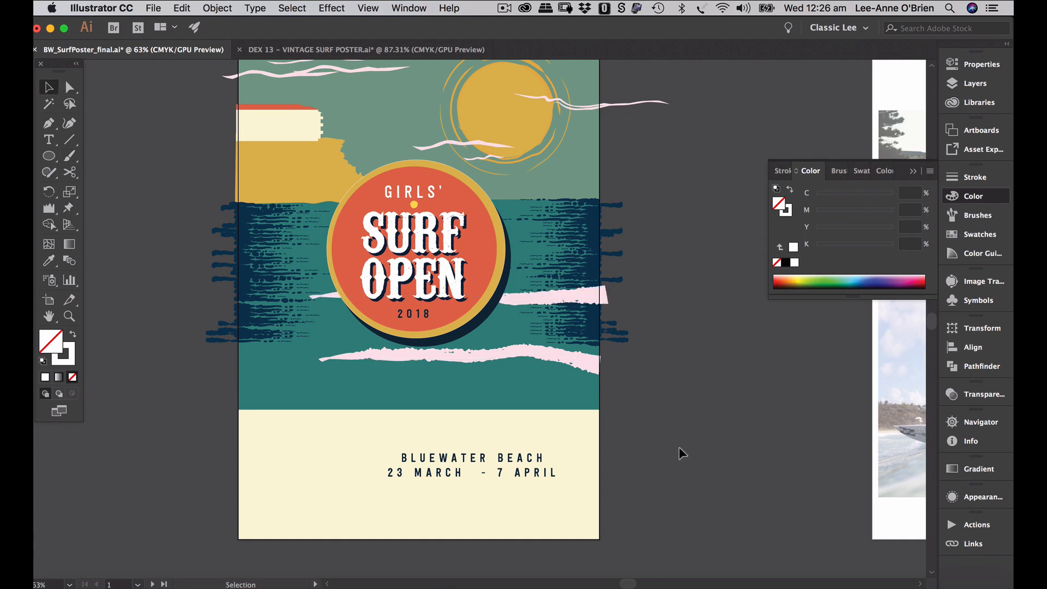
pyautogui.click(596, 366)
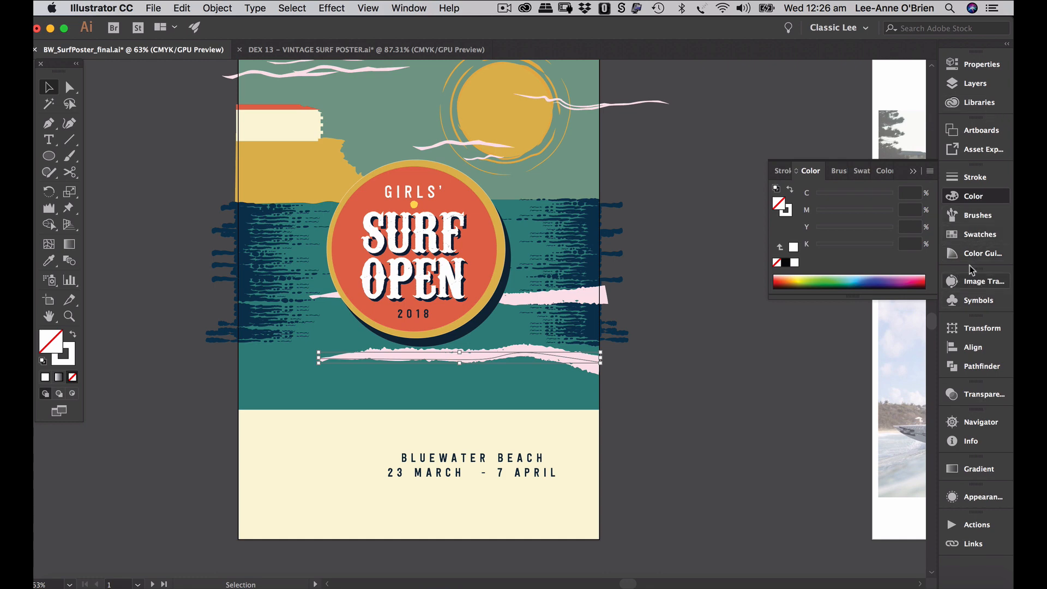
pyautogui.click(972, 177)
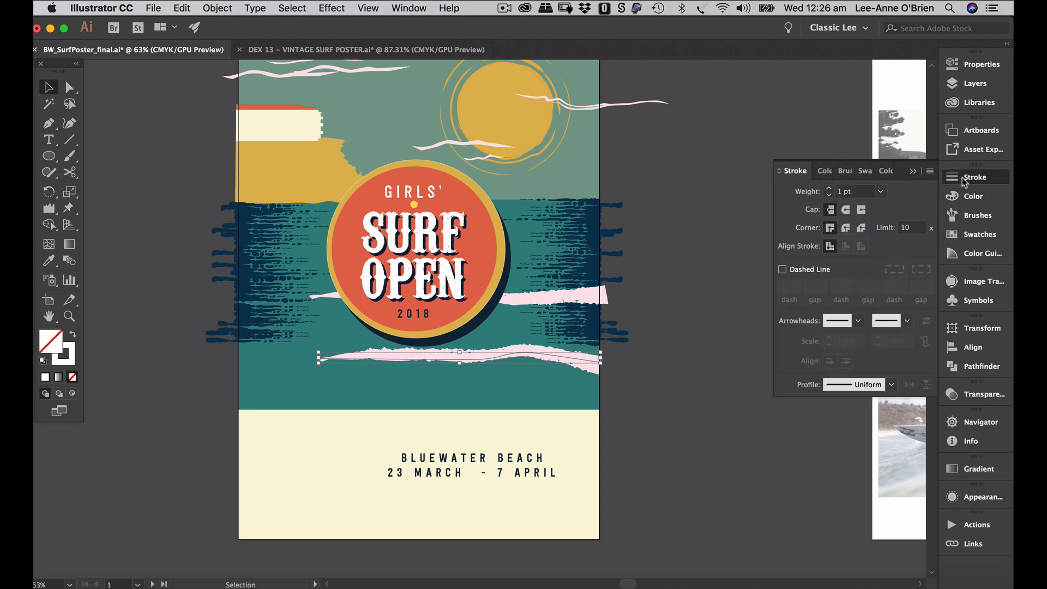
pyautogui.click(829, 188)
pyautogui.moveTo(324, 356); pyautogui.dragTo(265, 358)
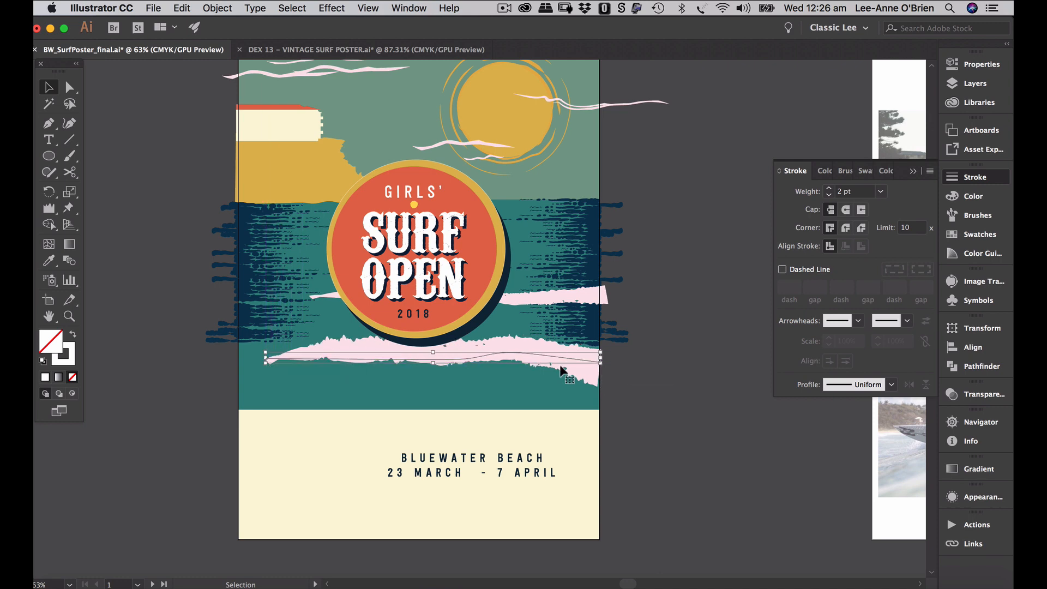
# - Duplicate the pink streak higher up the sea at 0.5 pt and delete the unwanted streak
pyautogui.click(604, 297)
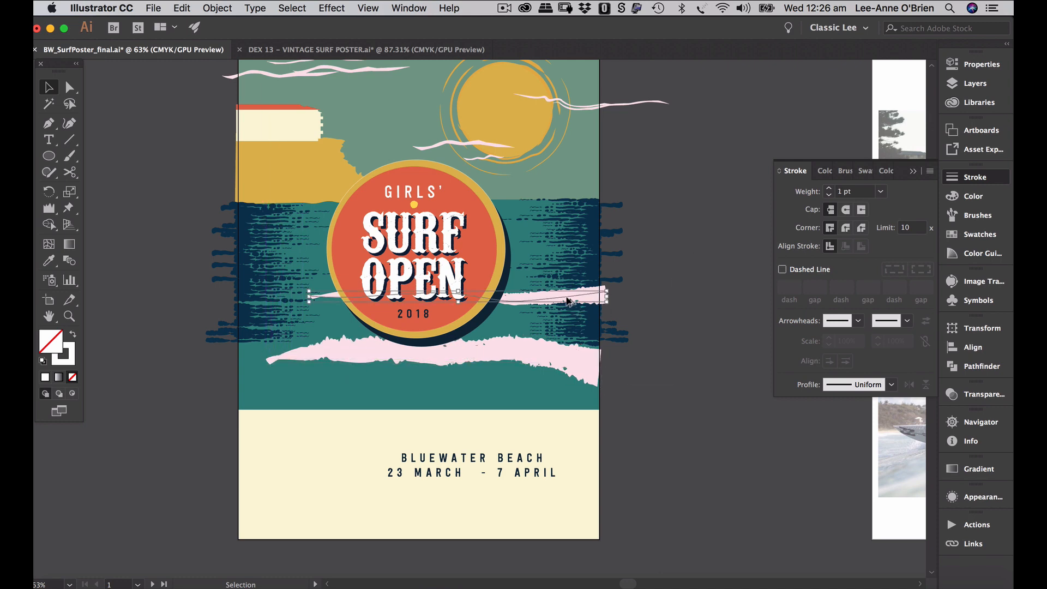
pyautogui.moveTo(566, 299); pyautogui.dragTo(567, 245)
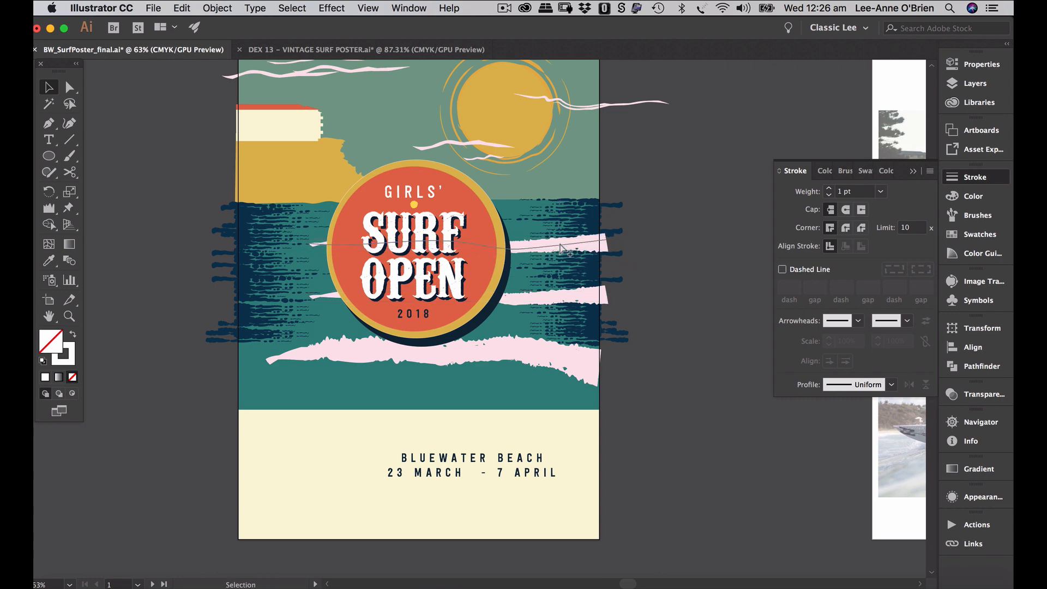
pyautogui.click(881, 191)
pyautogui.click(901, 220)
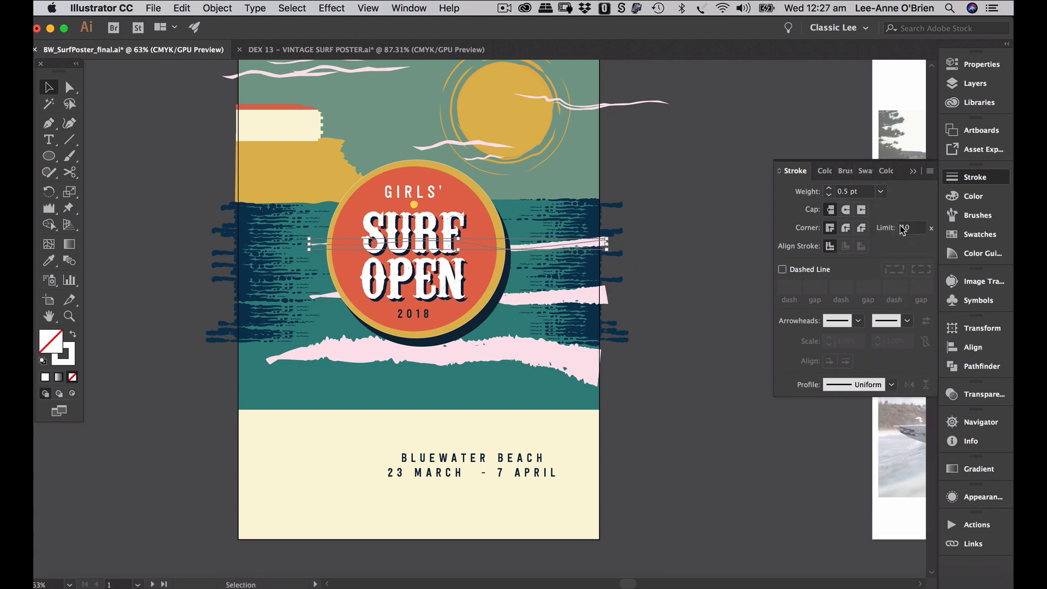
pyautogui.click(704, 271)
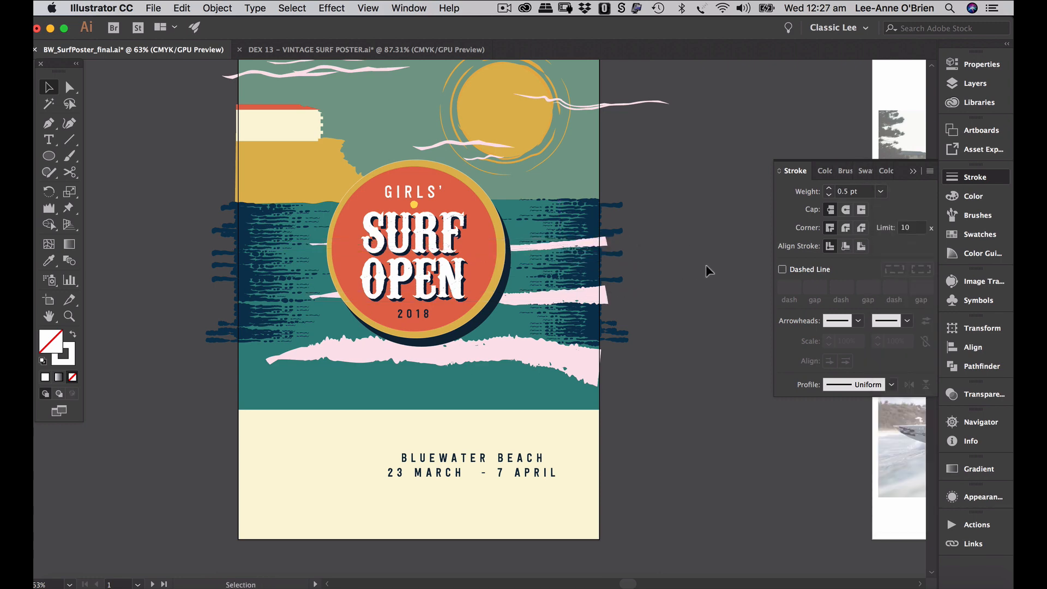
pyautogui.click(570, 244)
pyautogui.press('Delete')
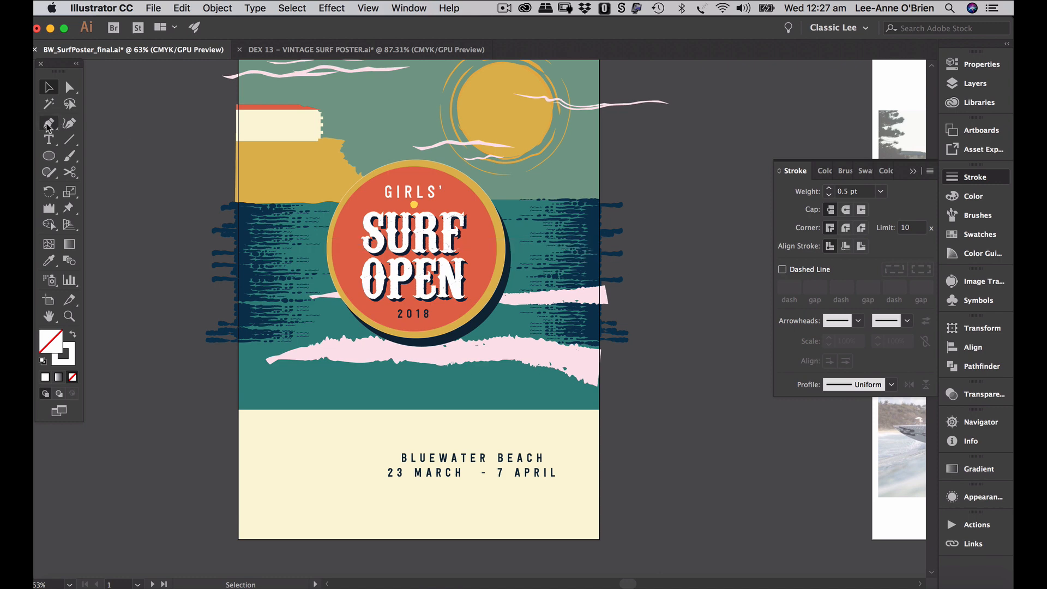
pyautogui.click(69, 141)
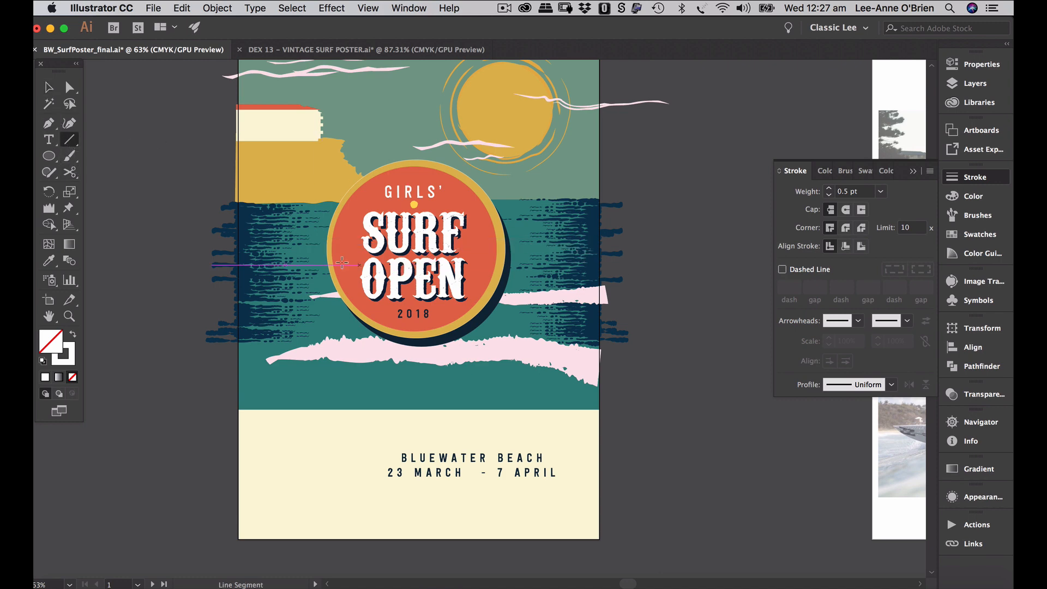
# - Draw a horizontal line across the sea, apply the pink wave art brush, and copy it upward
pyautogui.moveTo(298, 250); pyautogui.dragTo(601, 249)
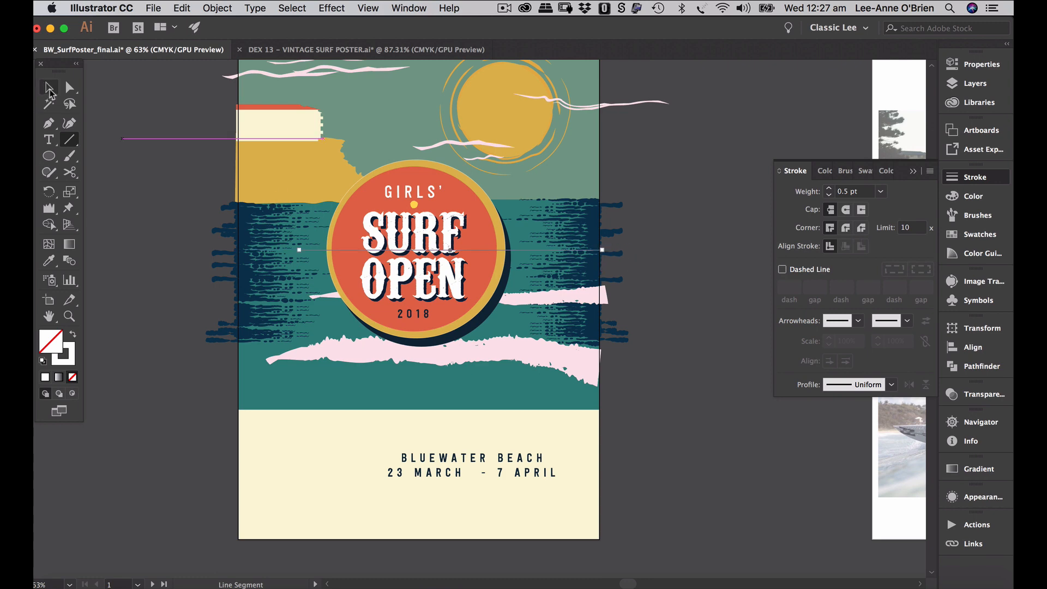
pyautogui.click(48, 87)
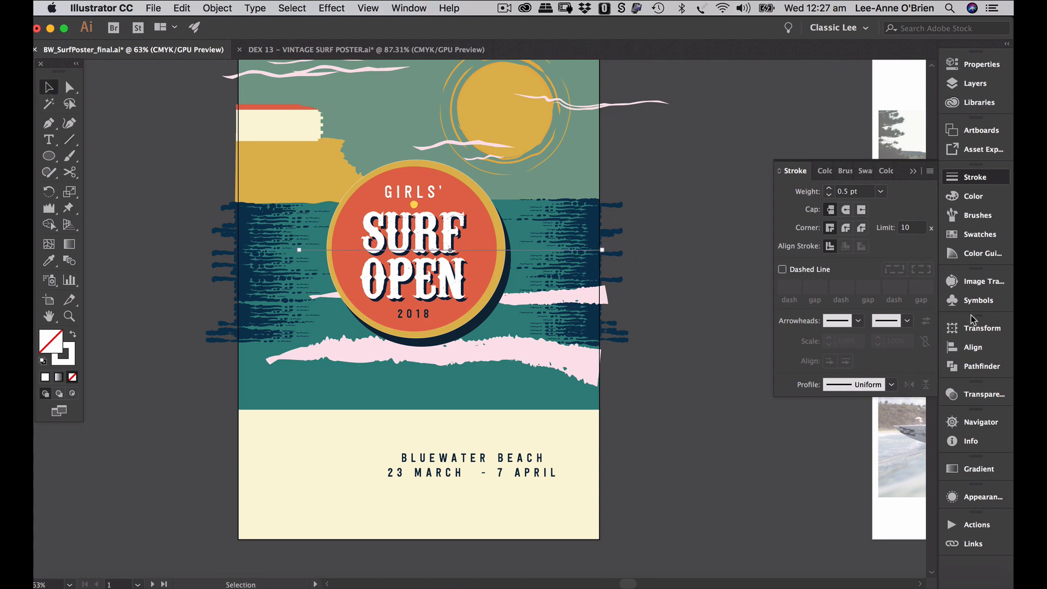
pyautogui.click(953, 235)
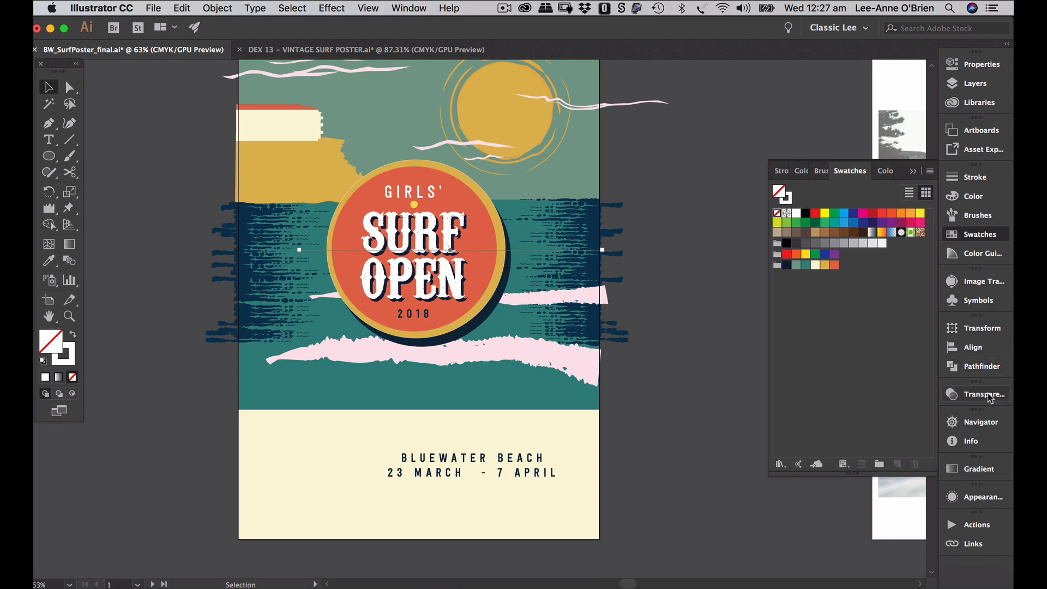
pyautogui.click(979, 218)
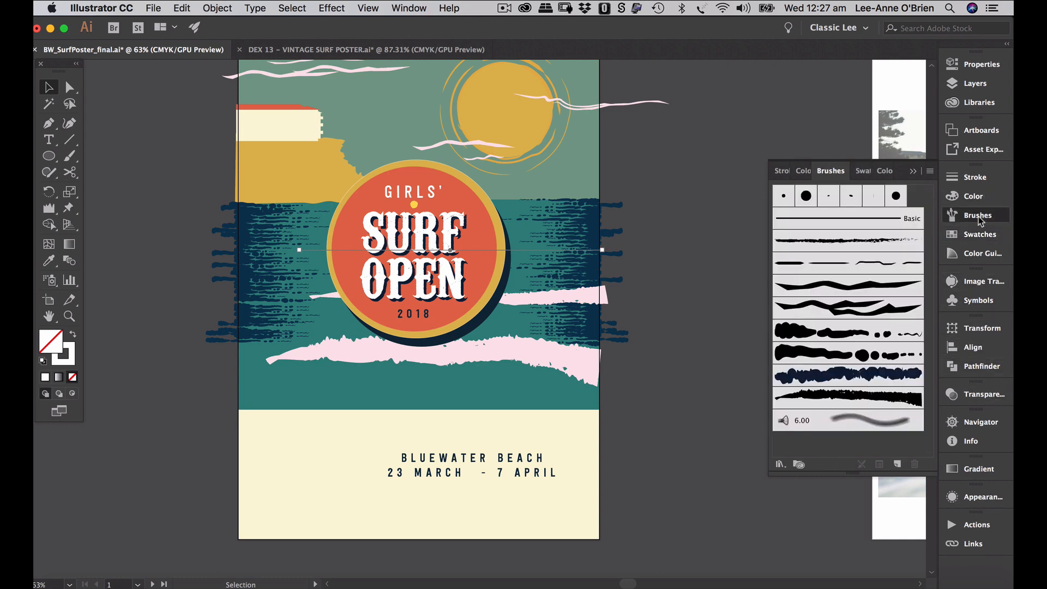
pyautogui.click(867, 401)
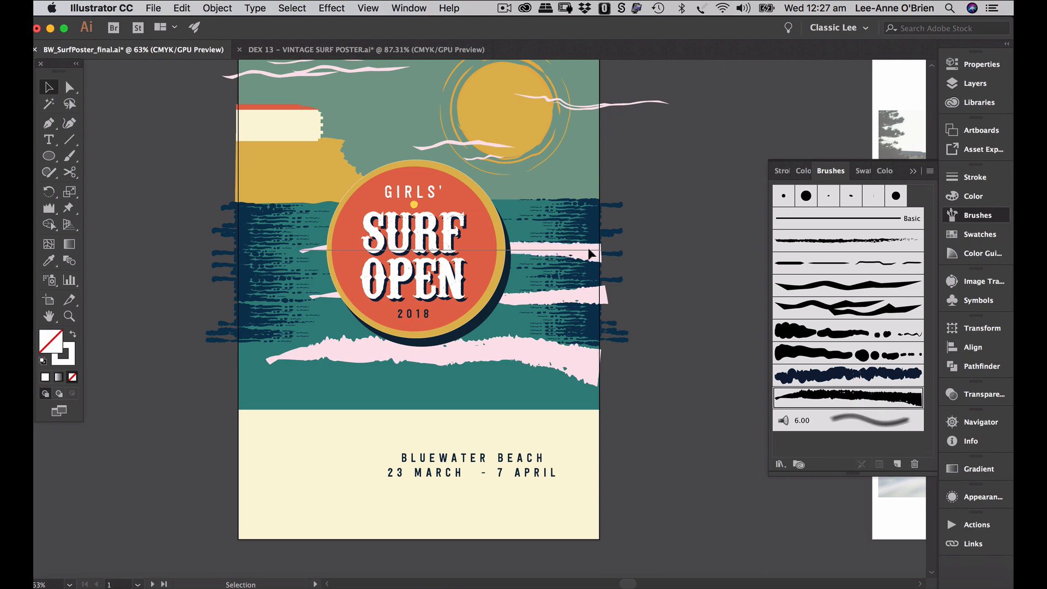
pyautogui.moveTo(589, 250); pyautogui.dragTo(590, 221)
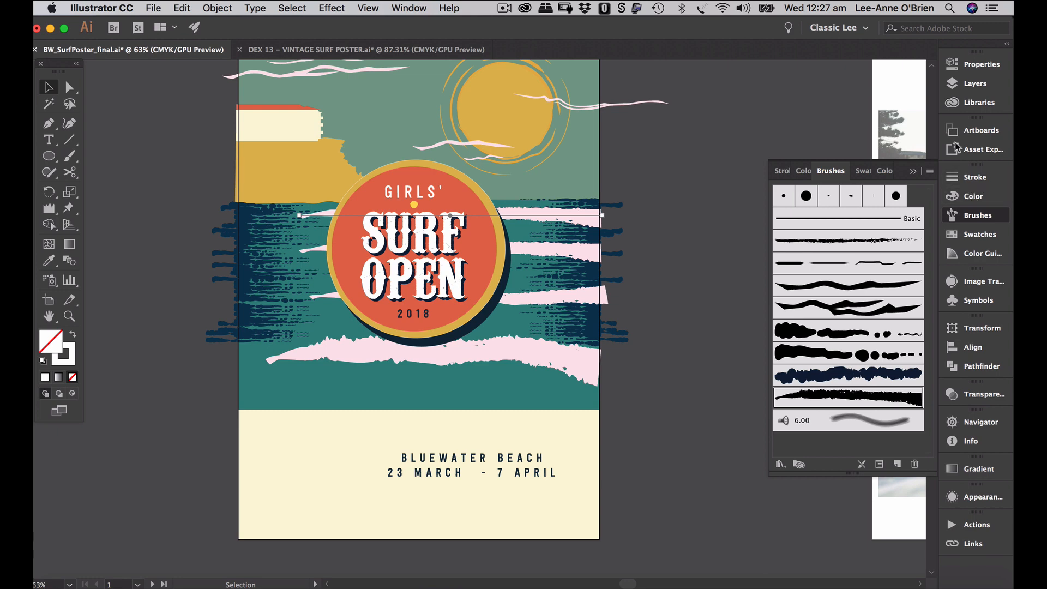
pyautogui.click(973, 177)
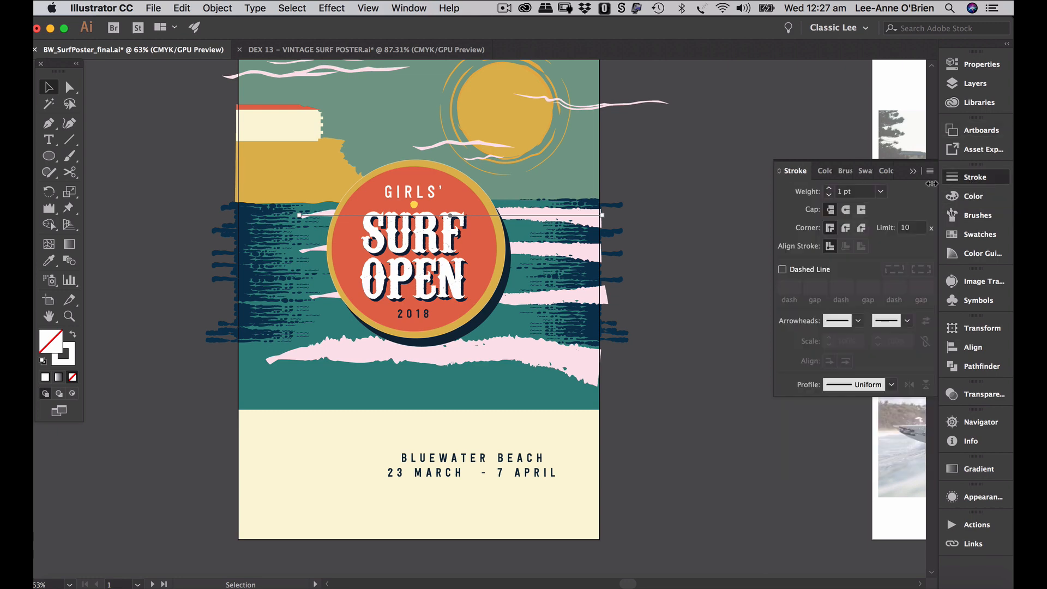
# - Set the upper pink streaks to 0.5 and 0.75 pt and shorten one from its left end
pyautogui.click(880, 191)
pyautogui.click(894, 221)
pyautogui.moveTo(599, 215); pyautogui.dragTo(587, 250)
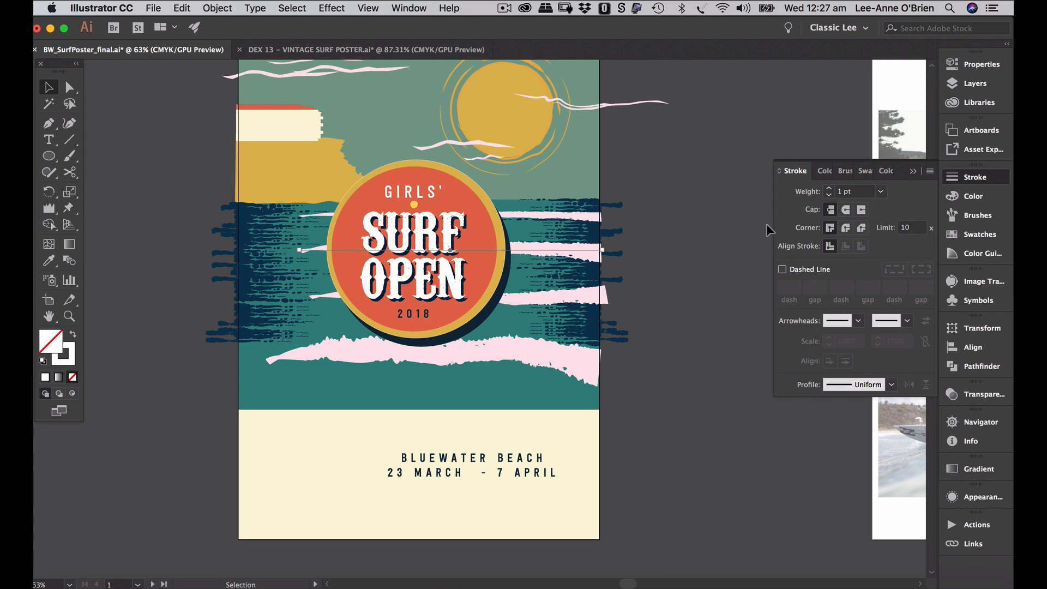
pyautogui.click(881, 191)
pyautogui.click(903, 235)
pyautogui.click(627, 249)
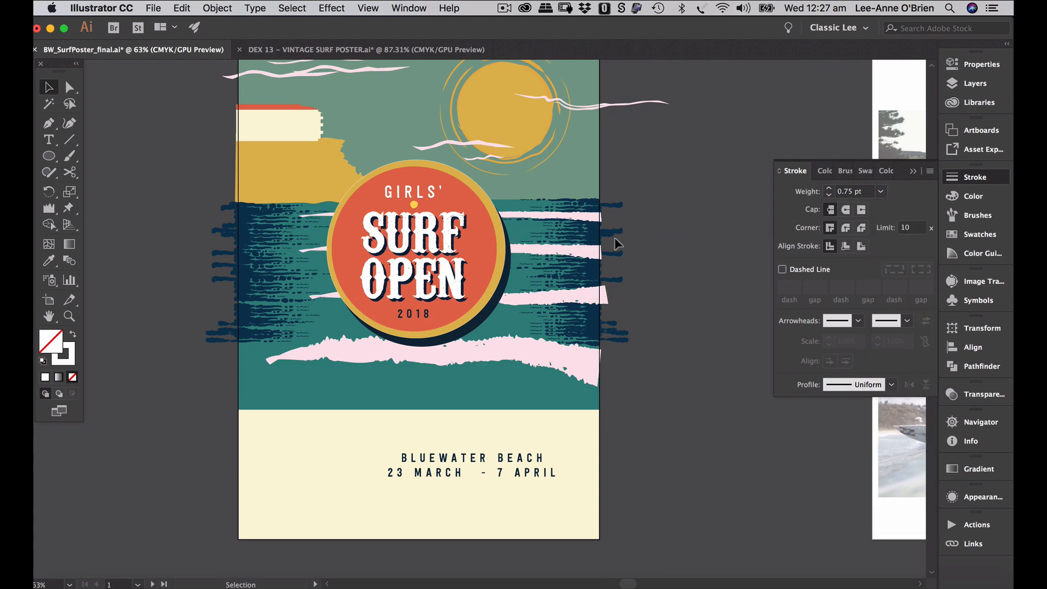
pyautogui.click(553, 221)
pyautogui.moveTo(299, 215); pyautogui.dragTo(512, 211)
pyautogui.click(667, 267)
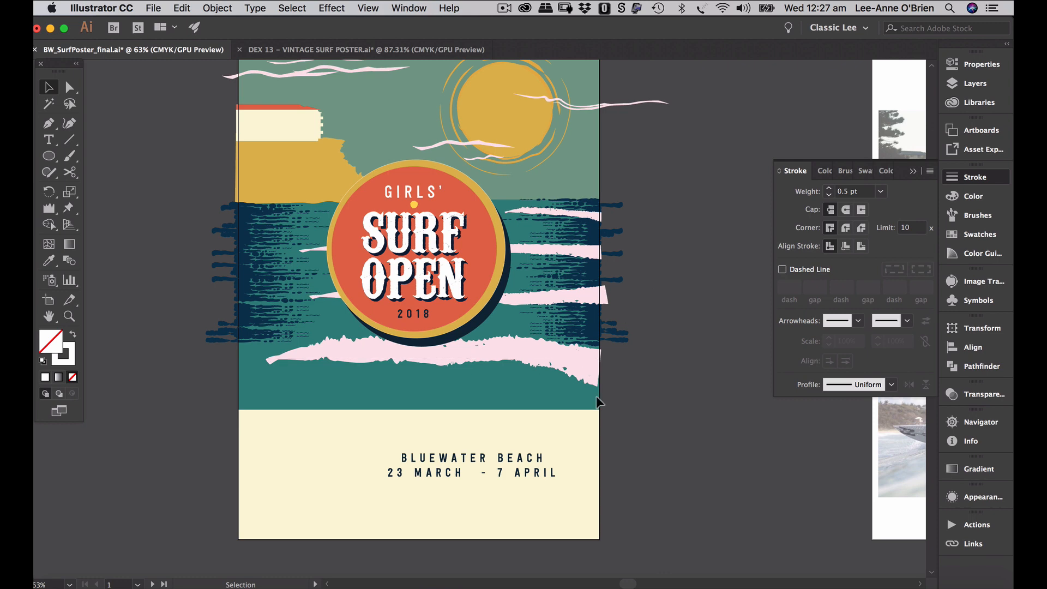
# - Stretch the lower pink wave further left, thicken it to 2.5 pt, and nudge it slightly down
pyautogui.click(374, 355)
pyautogui.moveTo(267, 357); pyautogui.dragTo(242, 358)
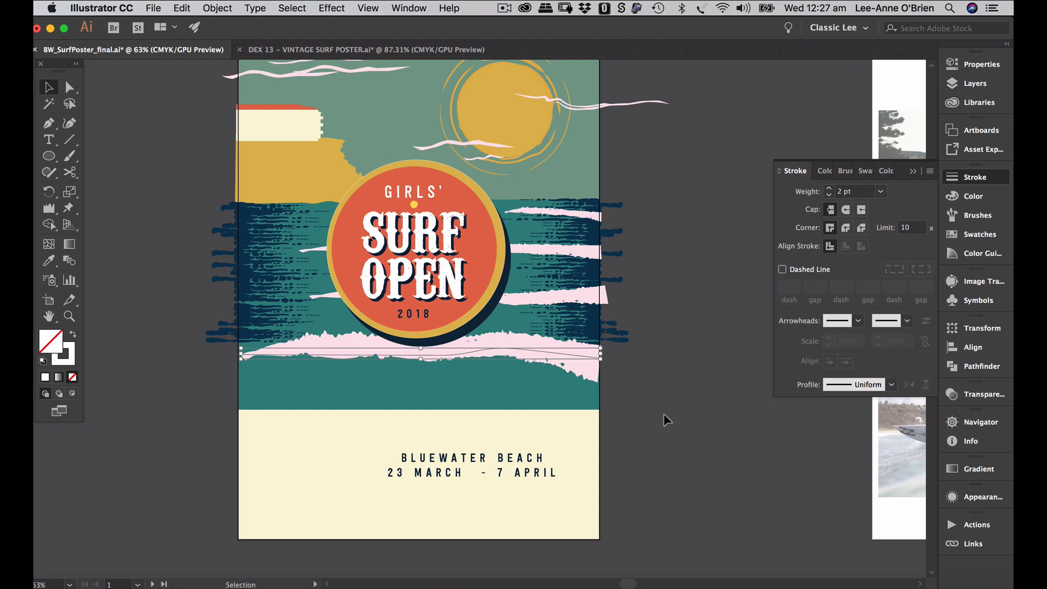
pyautogui.click(844, 191)
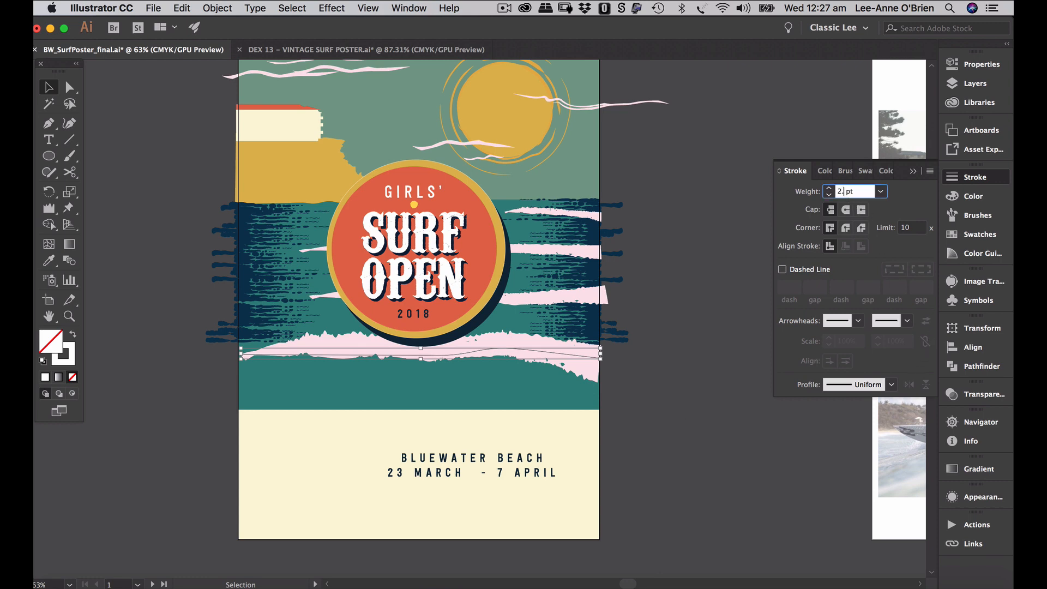
pyautogui.write('.5')
pyautogui.press('Return')
pyautogui.click(662, 341)
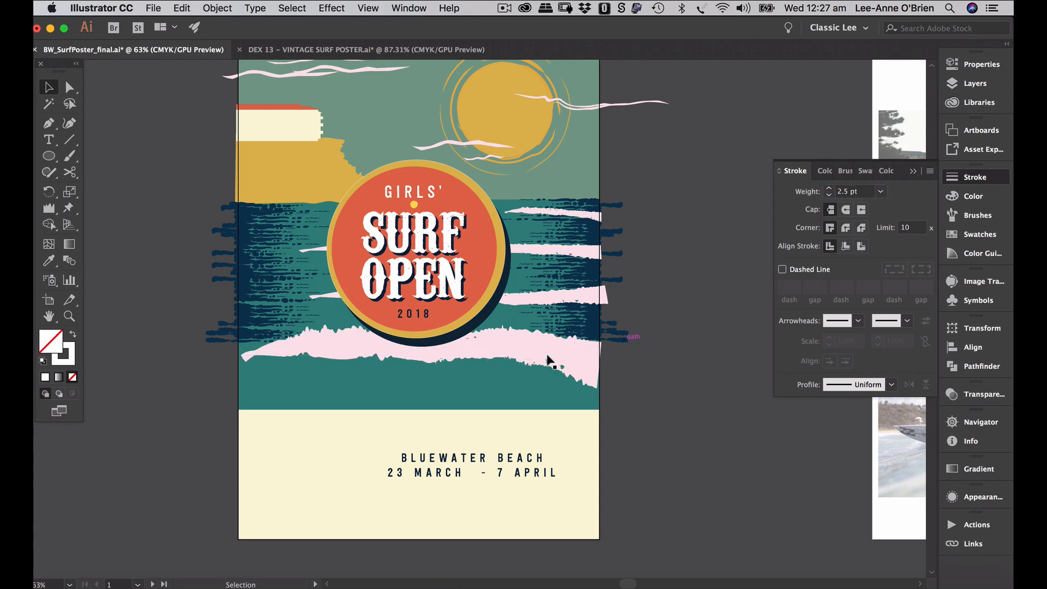
pyautogui.moveTo(492, 346); pyautogui.dragTo(491, 348)
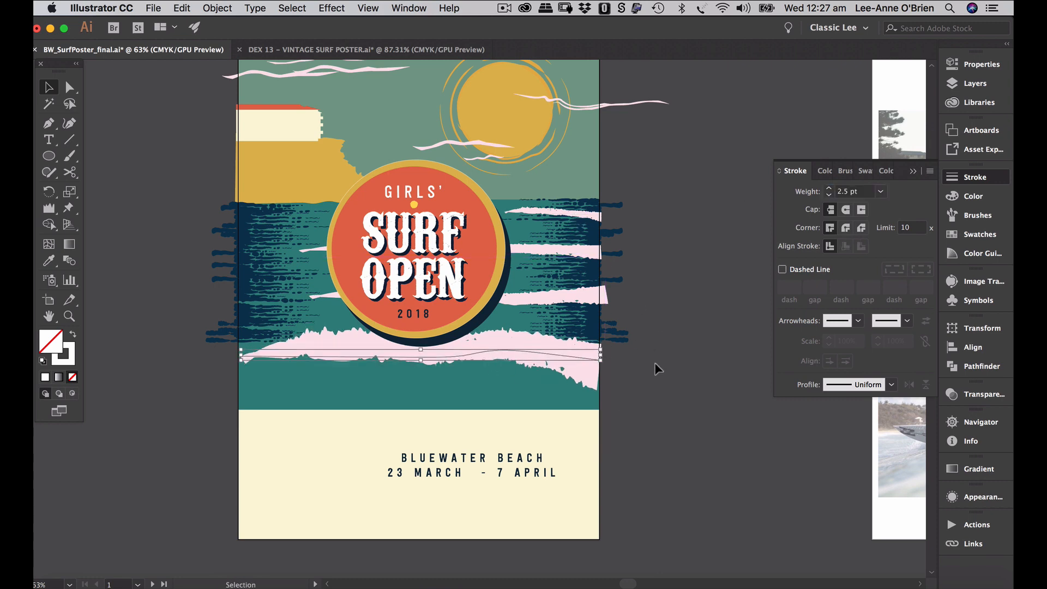
pyautogui.click(669, 373)
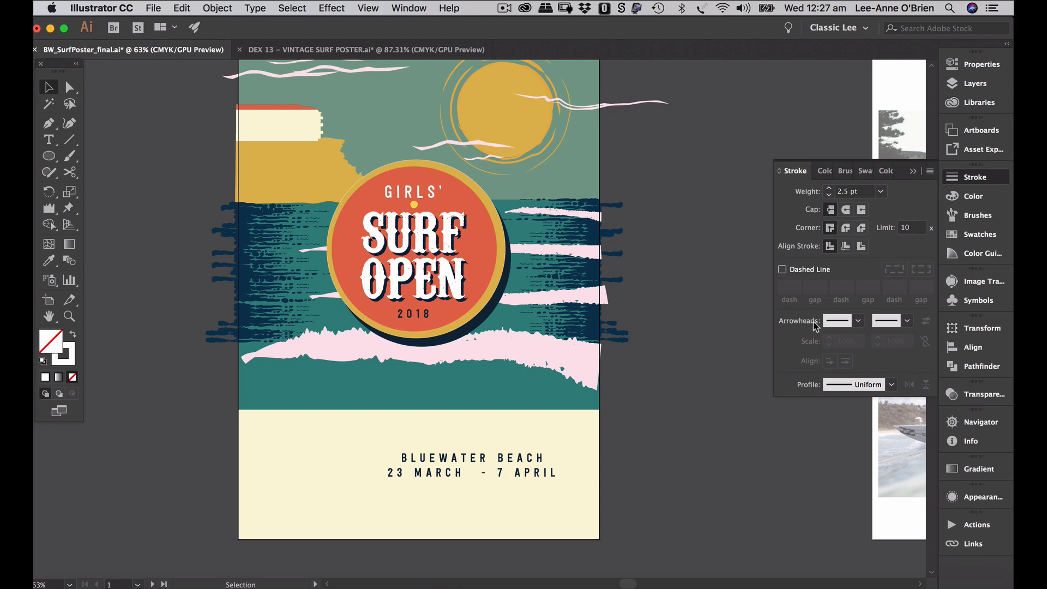
pyautogui.click(976, 83)
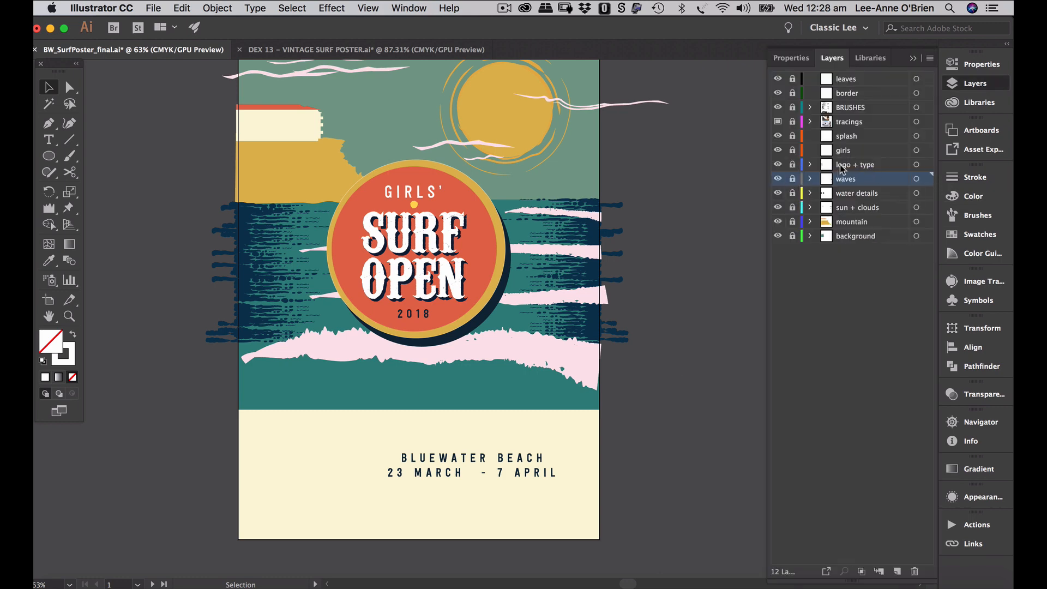
# - Nudge the BLUEWATER BEACH date text down and right, then lock the logo + type layer
pyautogui.click(473, 470)
pyautogui.moveTo(473, 470); pyautogui.dragTo(485, 480)
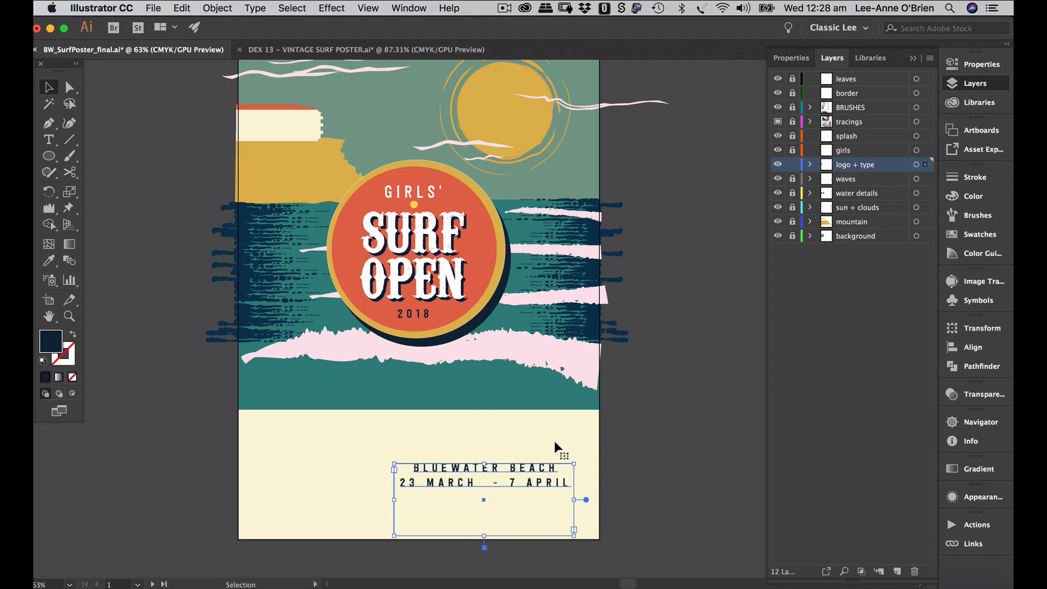
pyautogui.click(793, 165)
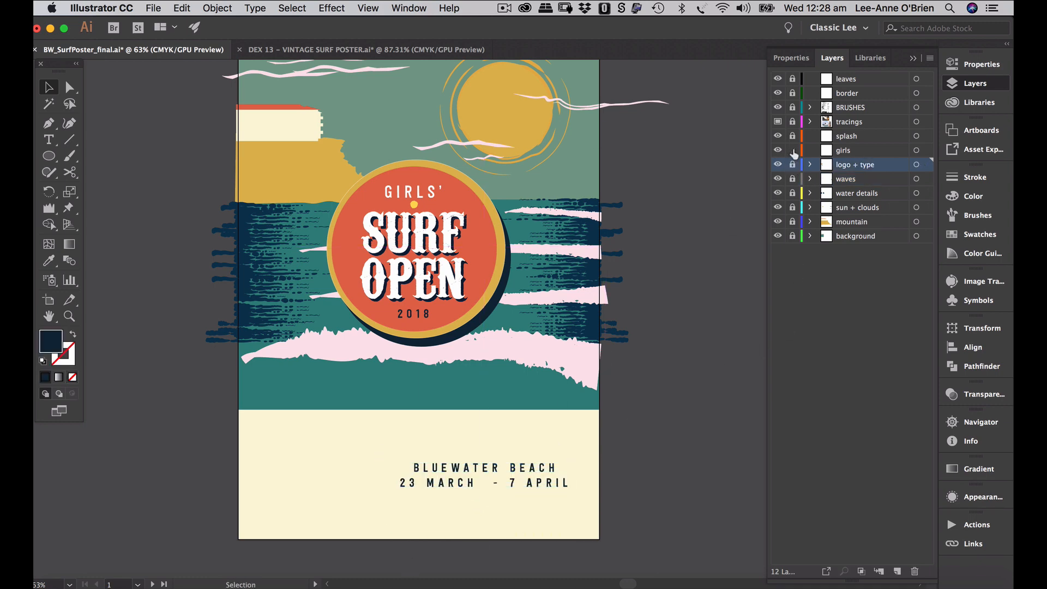
# - Select the girls layer and zoom in on the surfer reference photo artboard
pyautogui.click(854, 150)
pyautogui.press('super+alt+0')
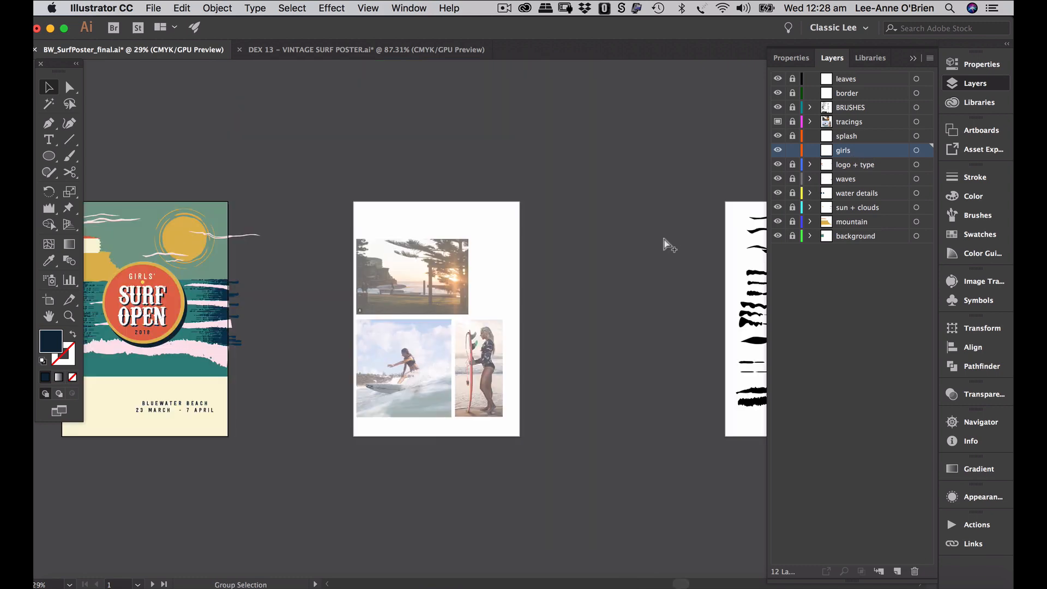
pyautogui.press('super+space')
pyautogui.press('Escape')
pyautogui.moveTo(423, 424); pyautogui.dragTo(637, 448)
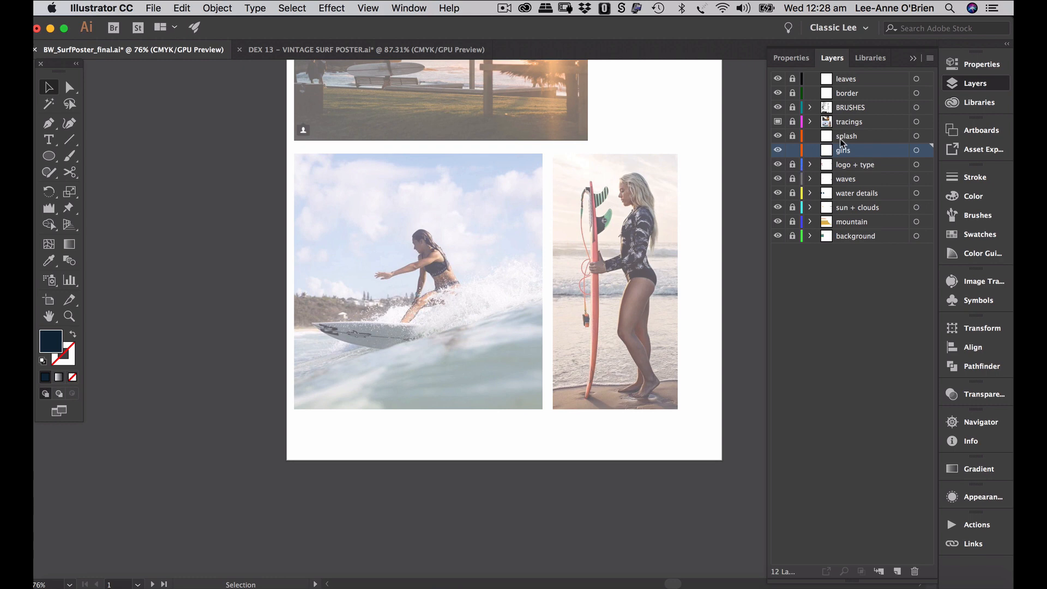
# - Activate the tracings layer, zoom in on the standing surfer's feet, and select the Blob Brush
pyautogui.click(863, 123)
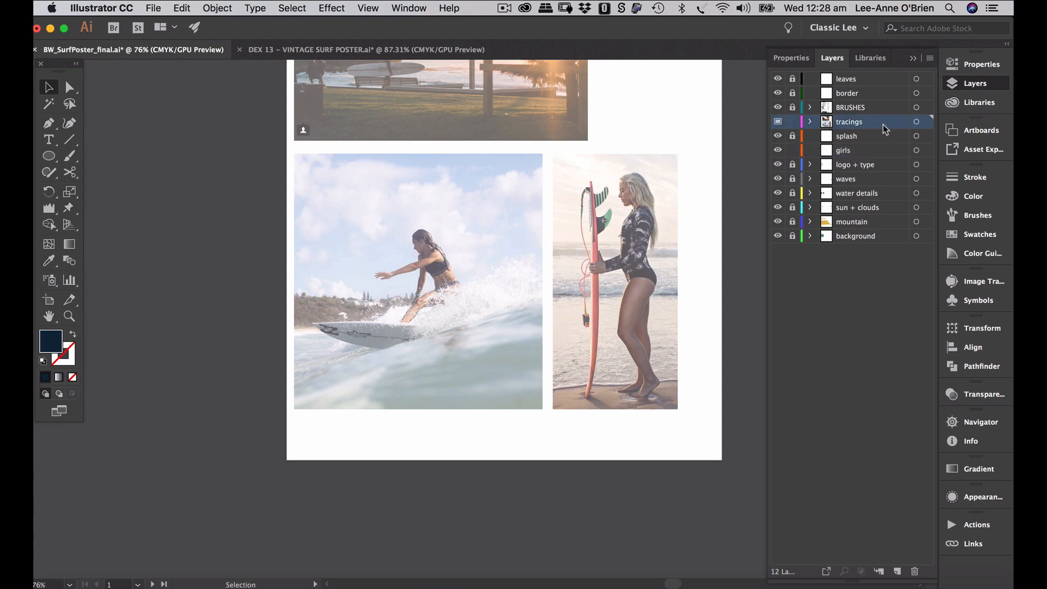
pyautogui.scroll(5, 615, 294)
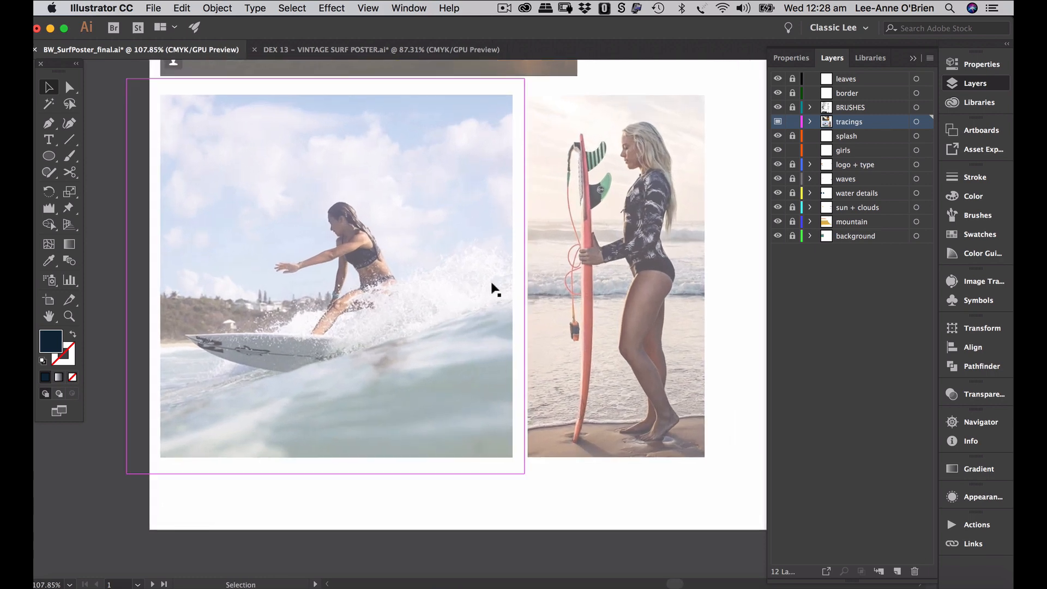
pyautogui.click(49, 130)
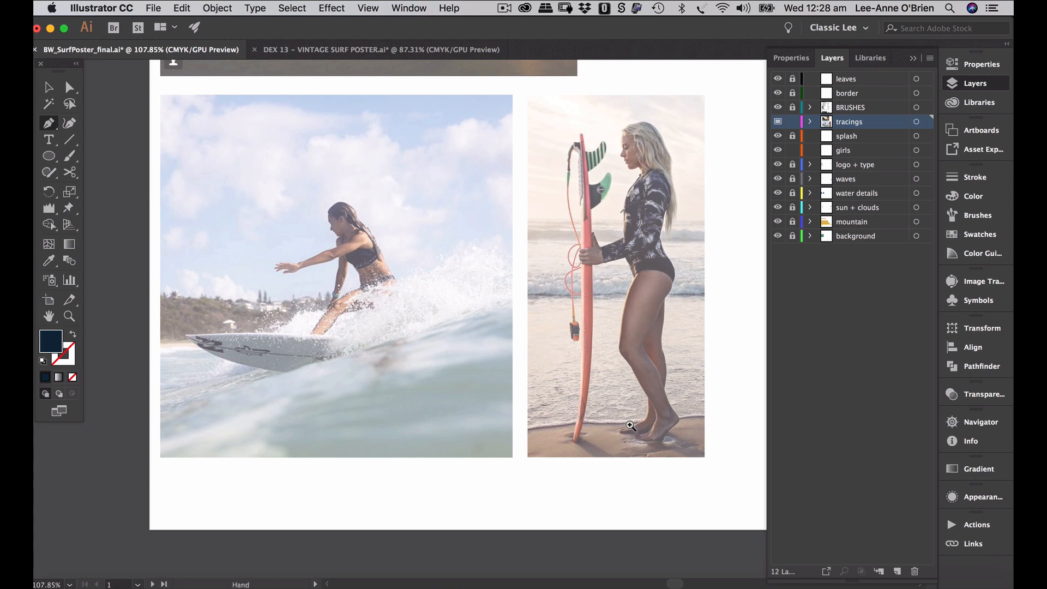
pyautogui.moveTo(641, 423); pyautogui.dragTo(729, 379)
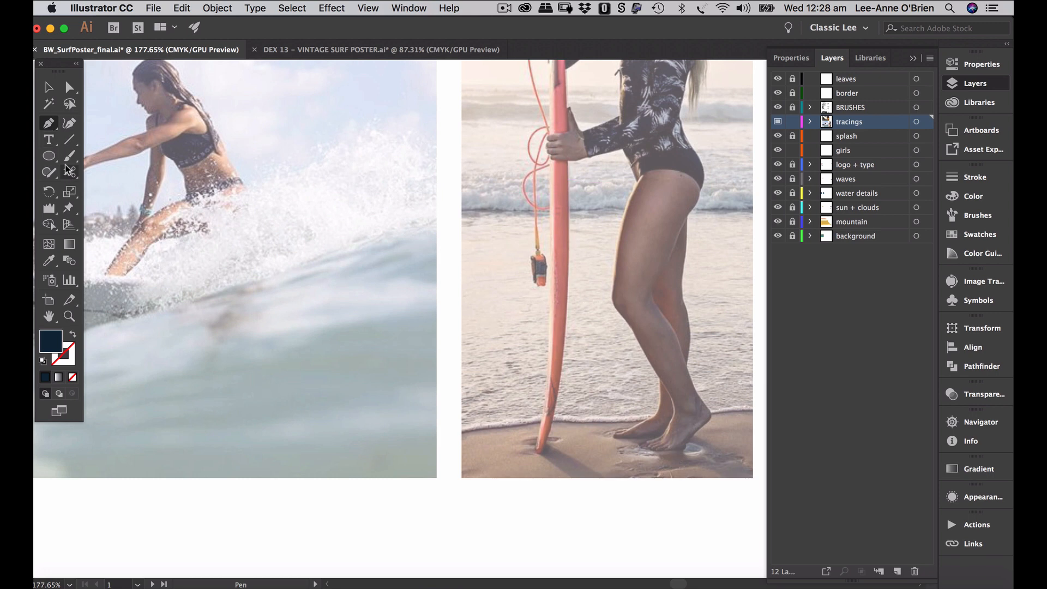
pyautogui.moveTo(69, 156); pyautogui.dragTo(111, 173)
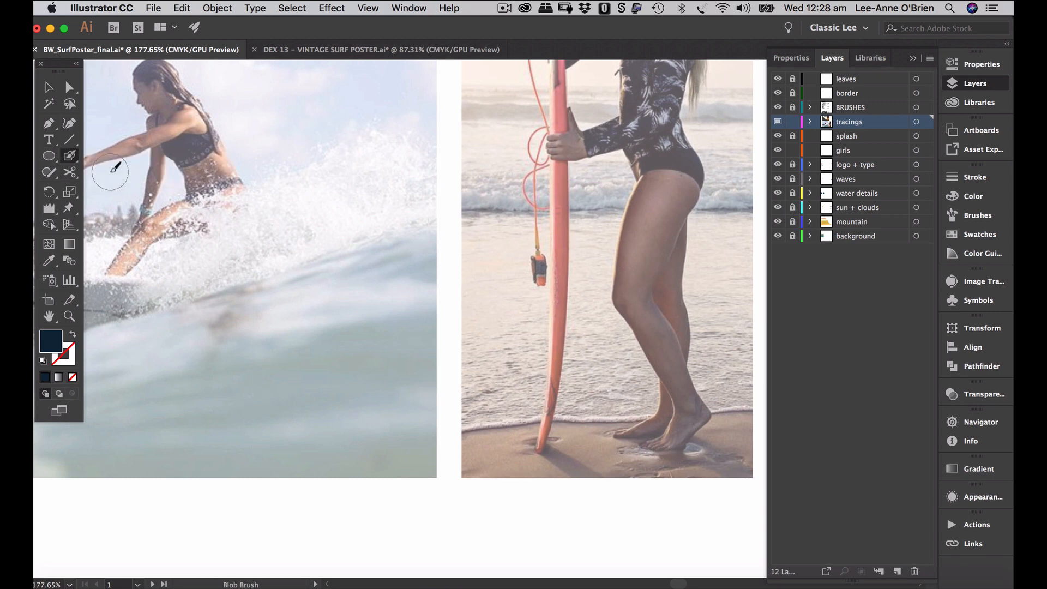
# - Set the Blob Brush size to 2 pt and paint over the surfboard leash and its loop
pyautogui.doubleClick(70, 157)
pyautogui.moveTo(468, 328); pyautogui.dragTo(461, 331)
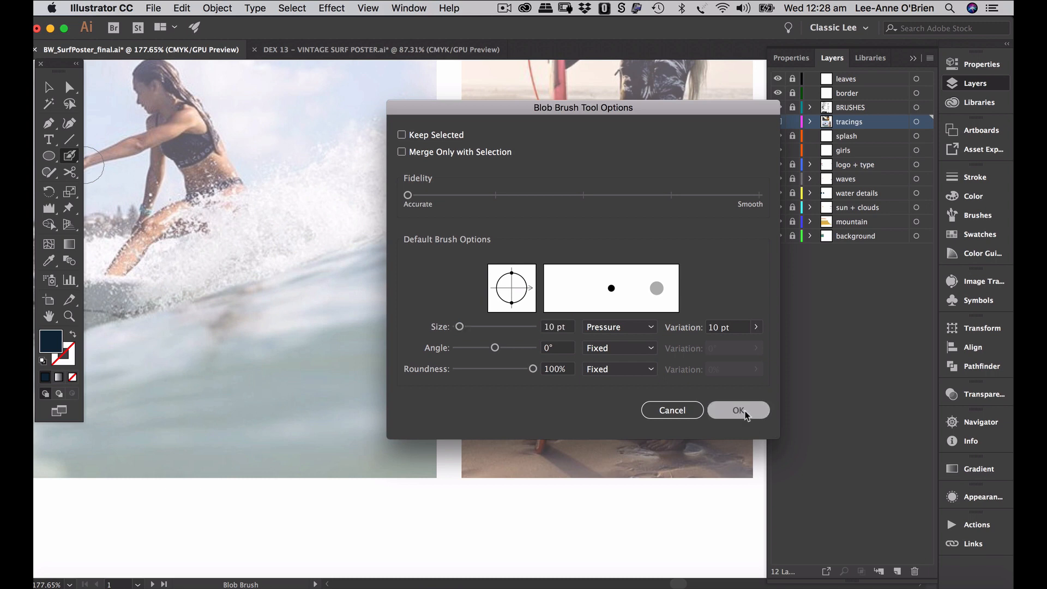
pyautogui.click(739, 410)
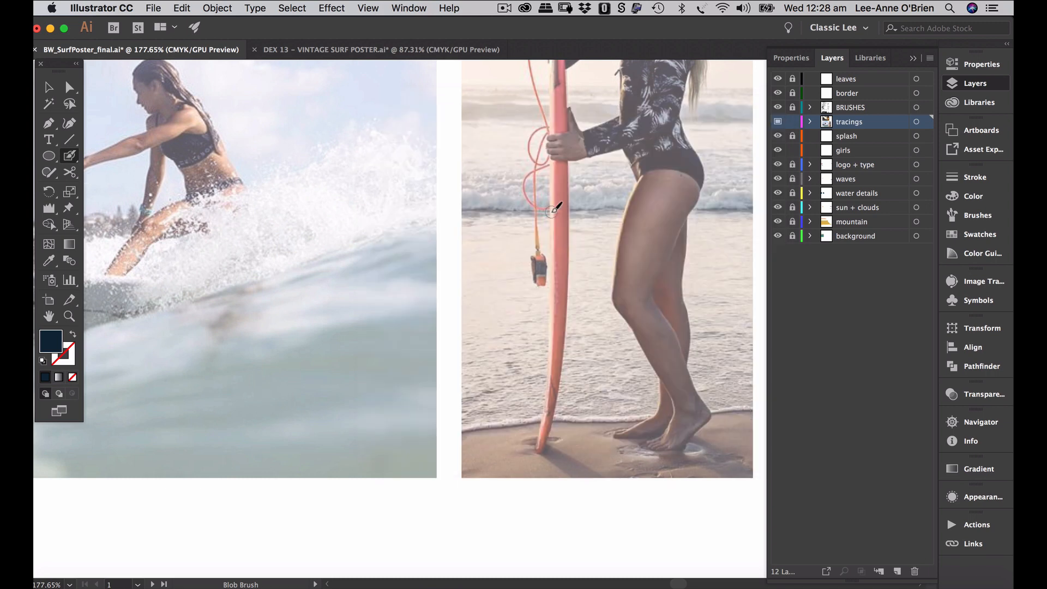
pyautogui.doubleClick(70, 156)
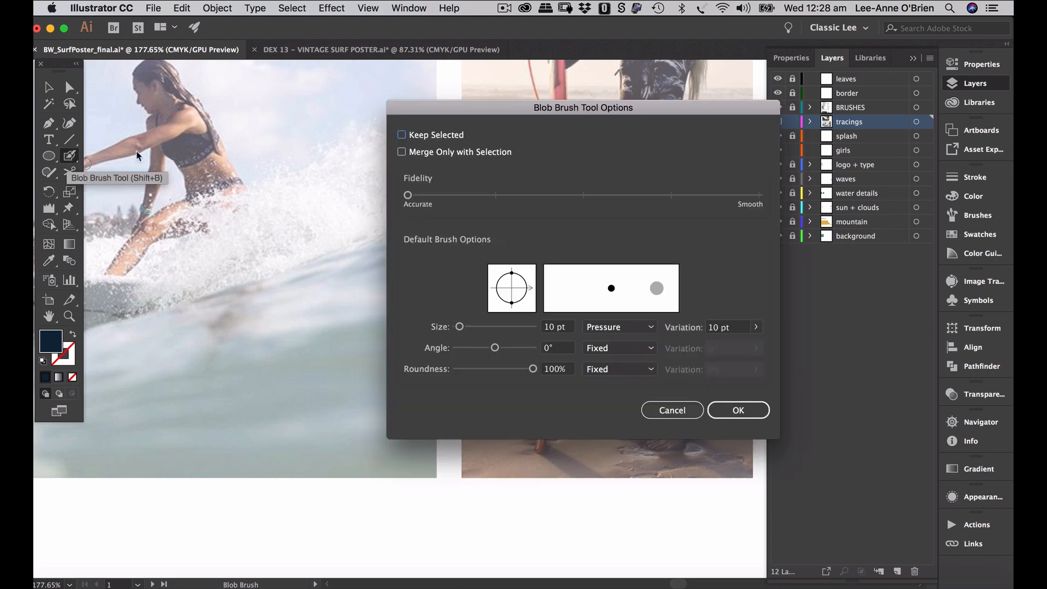
pyautogui.doubleClick(555, 326)
pyautogui.write('2')
pyautogui.press('Return')
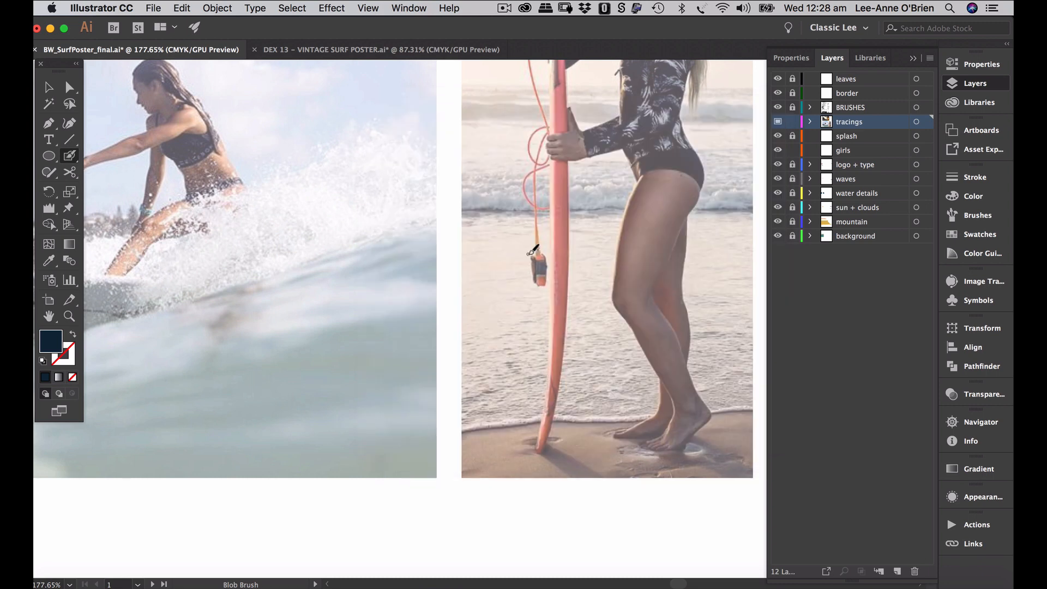
pyautogui.moveTo(539, 248); pyautogui.dragTo(537, 246)
pyautogui.moveTo(537, 173)
pyautogui.mouseDown()
pyautogui.moveTo(558, 124)
pyautogui.moveTo(537, 133)
pyautogui.mouseUp()
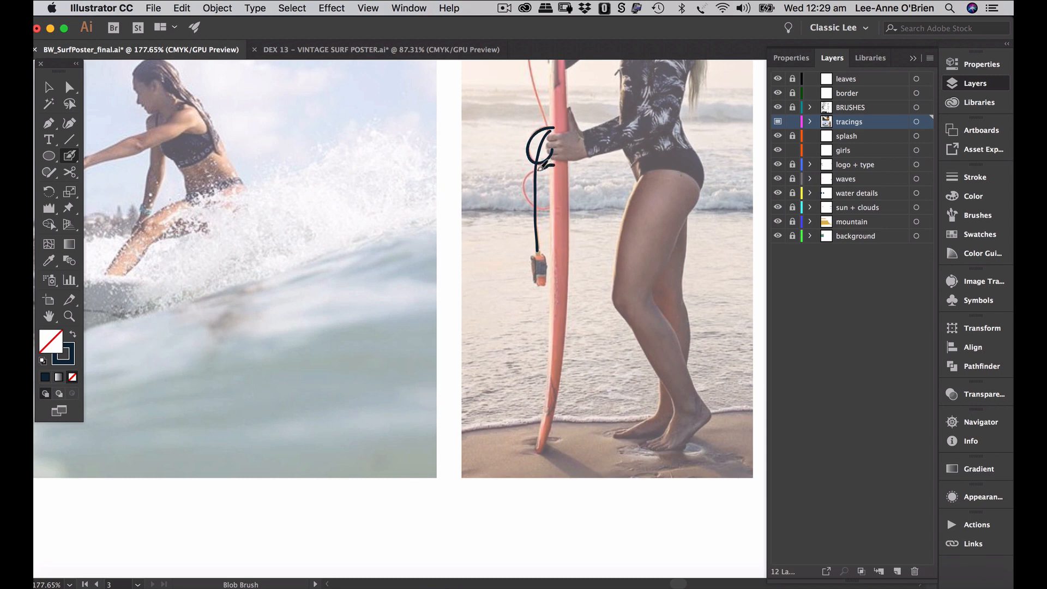
pyautogui.moveTo(541, 166); pyautogui.dragTo(530, 186)
# - Trace the standing surfer's foot outline with the Pen tool, then move the view up her leg
pyautogui.click(49, 124)
pyautogui.scroll(3, 674, 463)
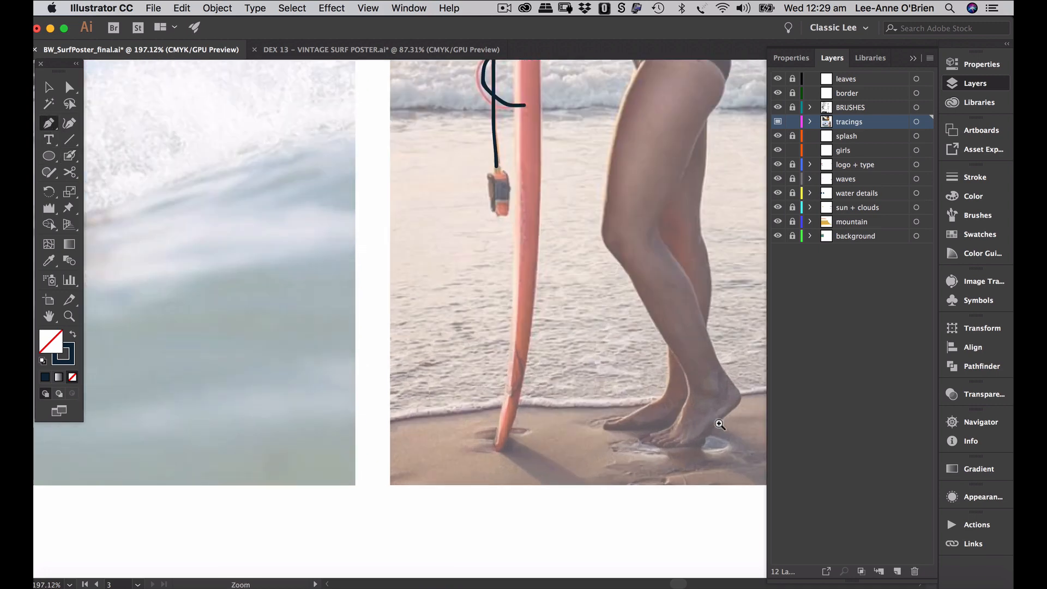
pyautogui.click(649, 435)
pyautogui.click(670, 447)
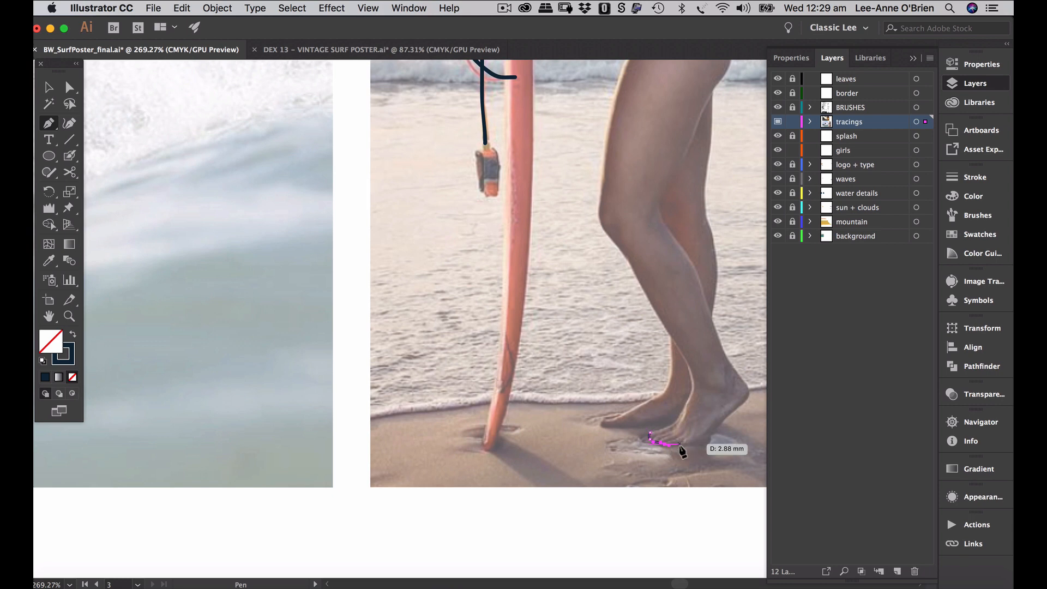
pyautogui.click(680, 444)
pyautogui.click(690, 445)
pyautogui.click(708, 444)
pyautogui.moveTo(709, 444); pyautogui.dragTo(615, 450)
pyautogui.press('space')
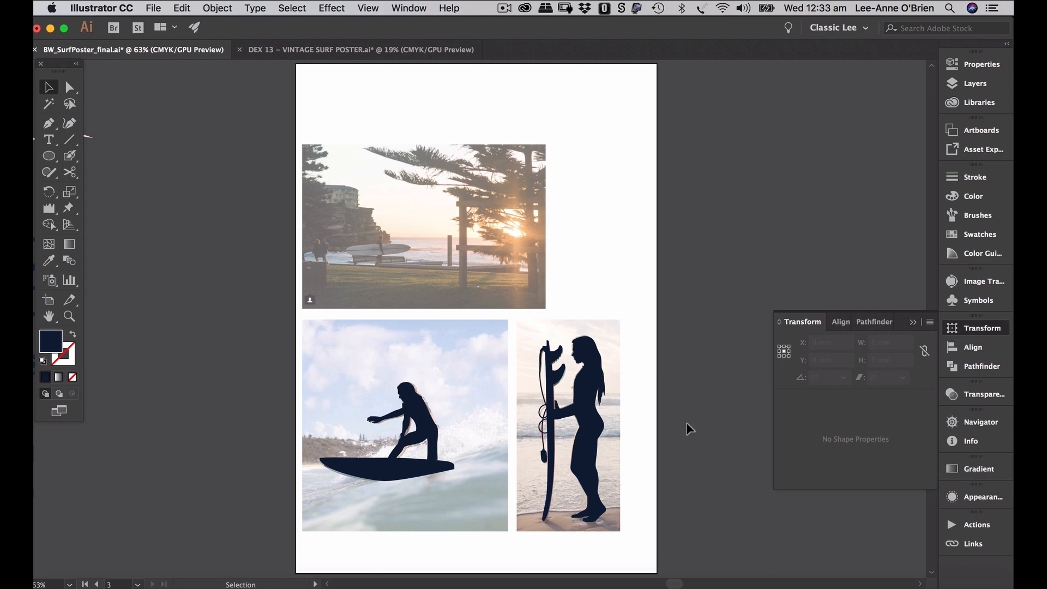
# - Lock the tracings layer and paste both silhouettes into the girls layer on the poster
pyautogui.keyDown('shift'); pyautogui.click(429, 469); pyautogui.keyUp('shift')
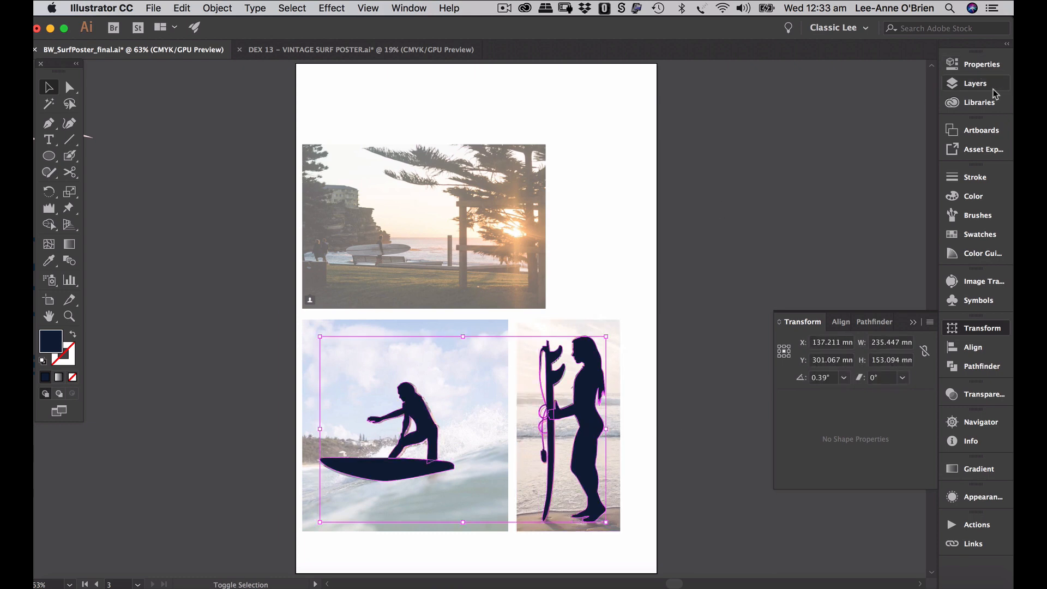
pyautogui.click(976, 84)
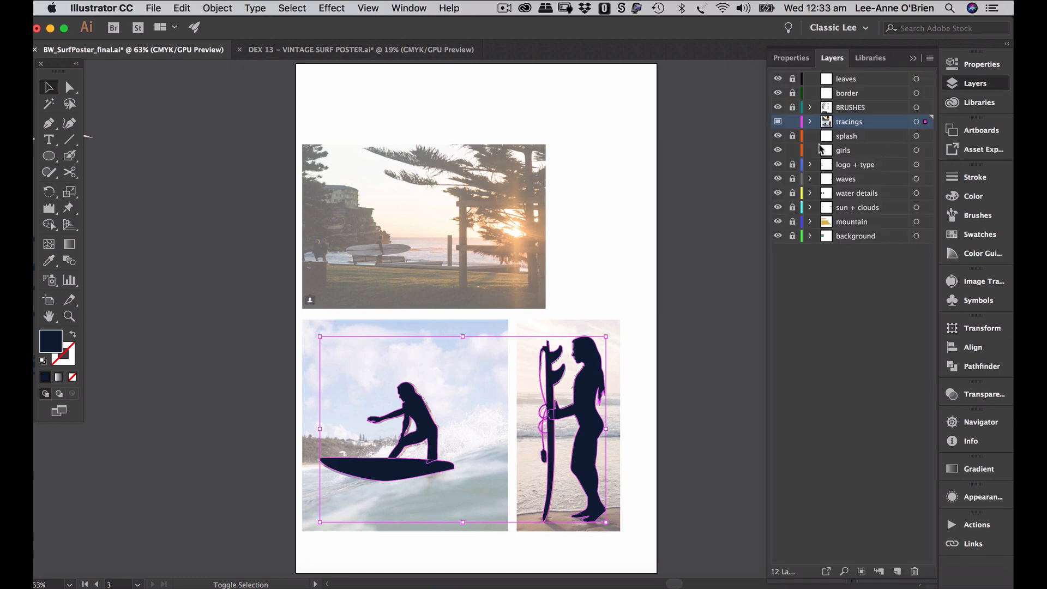
pyautogui.click(793, 121)
pyautogui.click(852, 154)
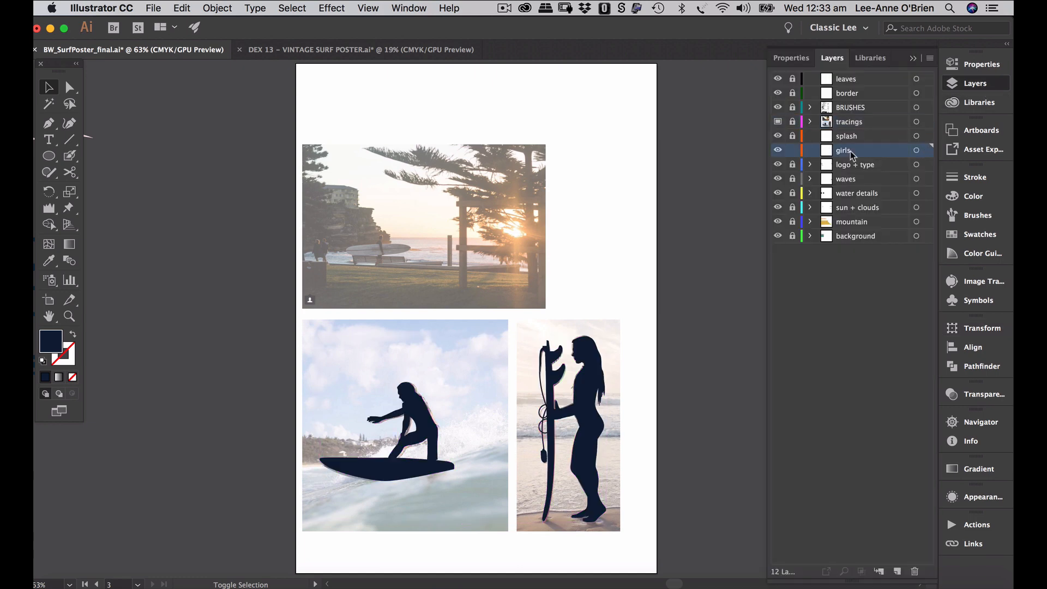
pyautogui.press('alt+super+0')
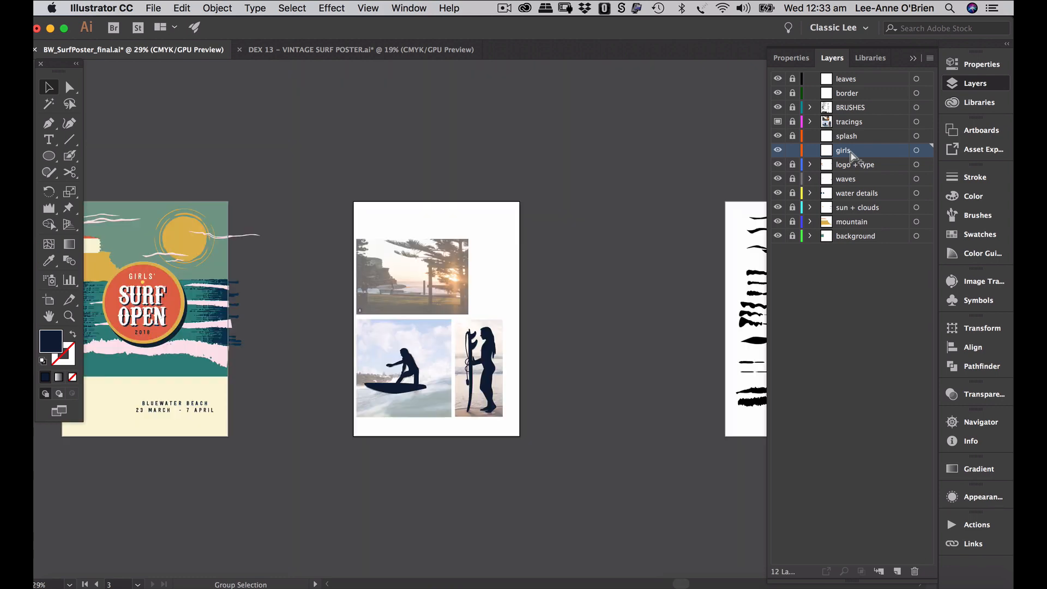
pyautogui.press('super+0')
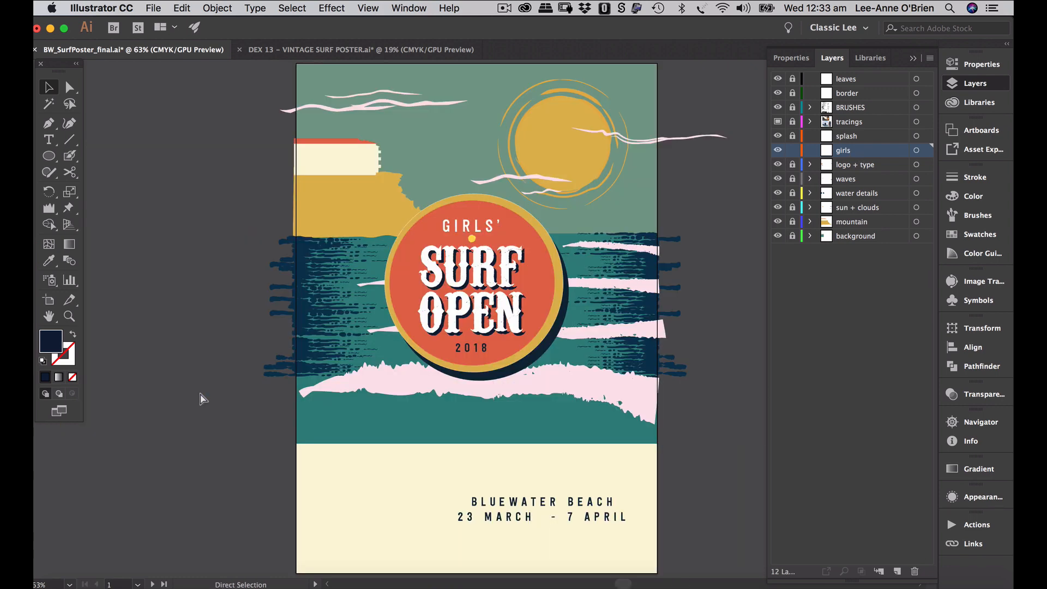
pyautogui.press('a')
pyautogui.press('super+shift+v')
pyautogui.press('v')
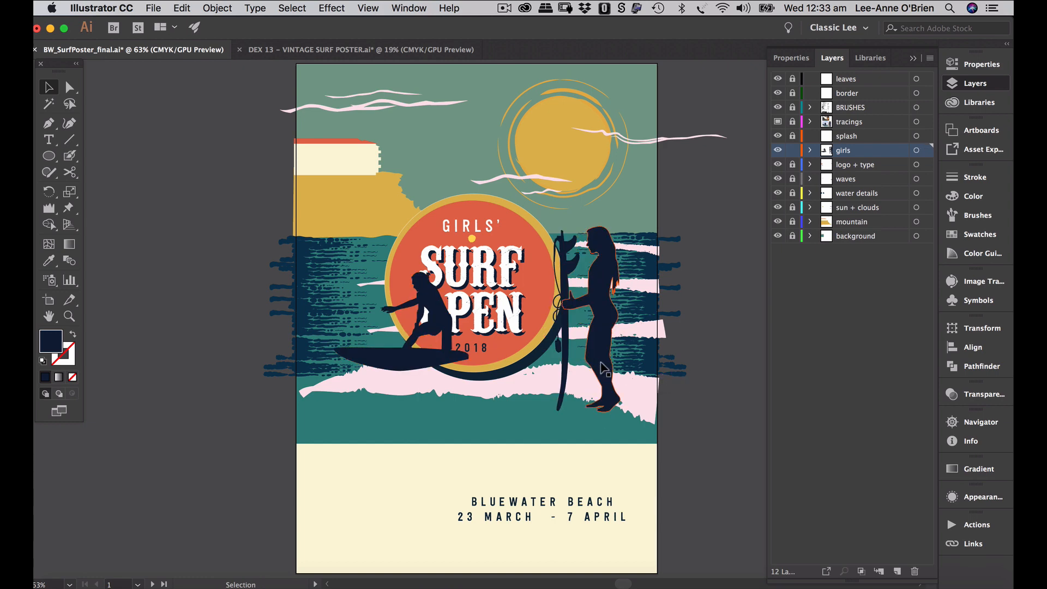
# - Move the standing surfer to the poster's lower left, mirror her horizontally, and enlarge her
pyautogui.moveTo(603, 364); pyautogui.dragTo(395, 484)
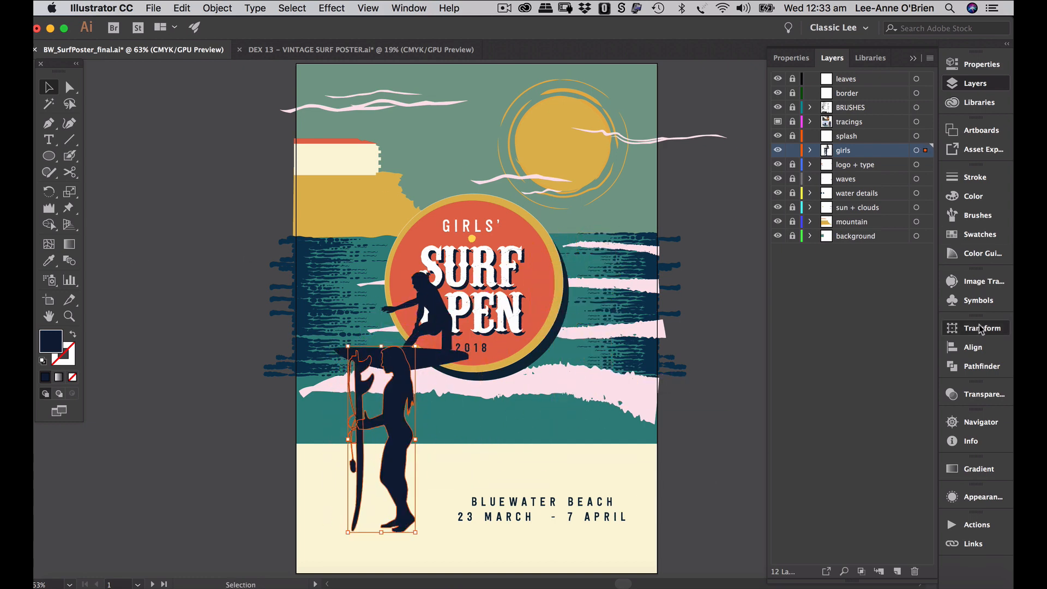
pyautogui.click(950, 327)
pyautogui.click(930, 323)
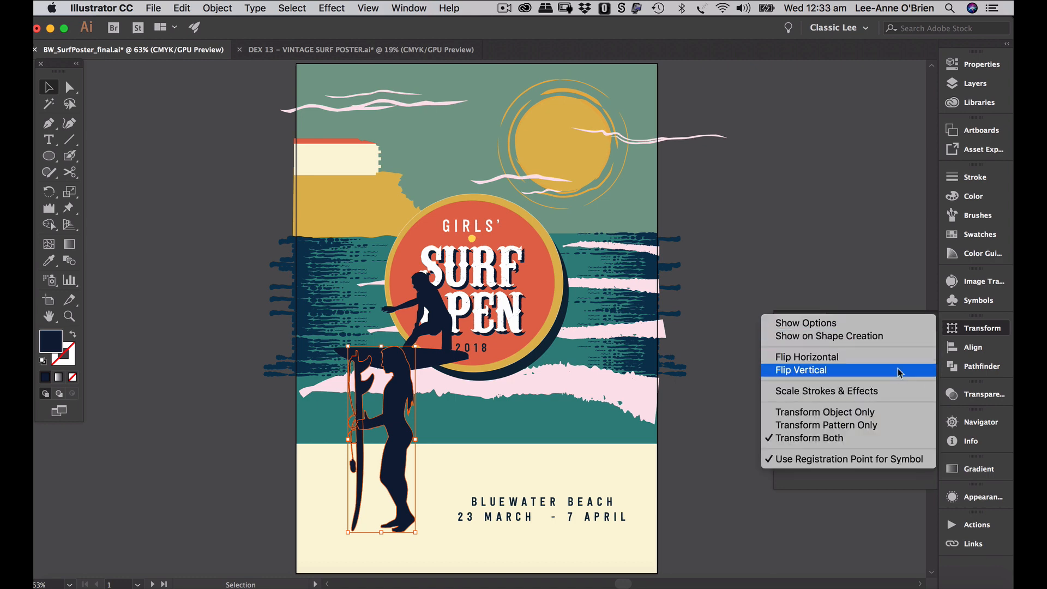
pyautogui.click(849, 361)
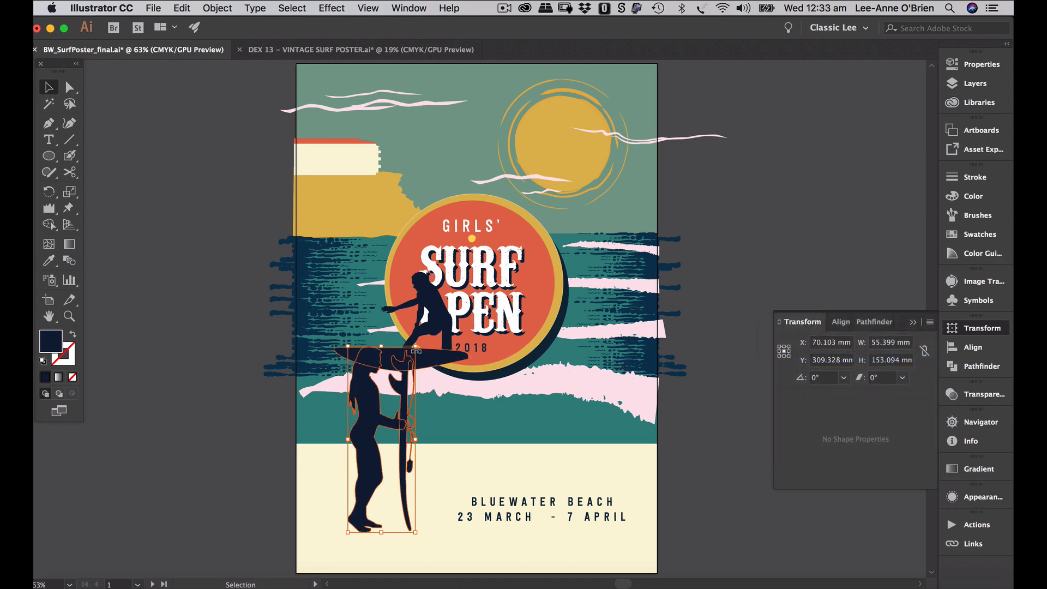
pyautogui.moveTo(415, 346); pyautogui.dragTo(588, 347)
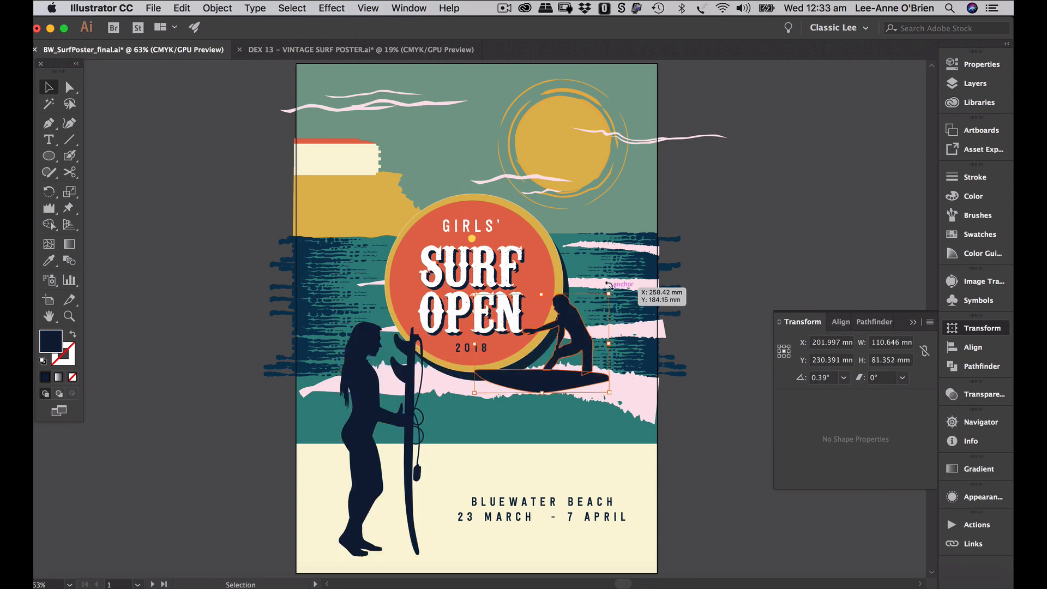
# - Tilt the riding surfer onto the wave and nudge both surfers slightly up-left
pyautogui.moveTo(619, 292); pyautogui.dragTo(632, 325)
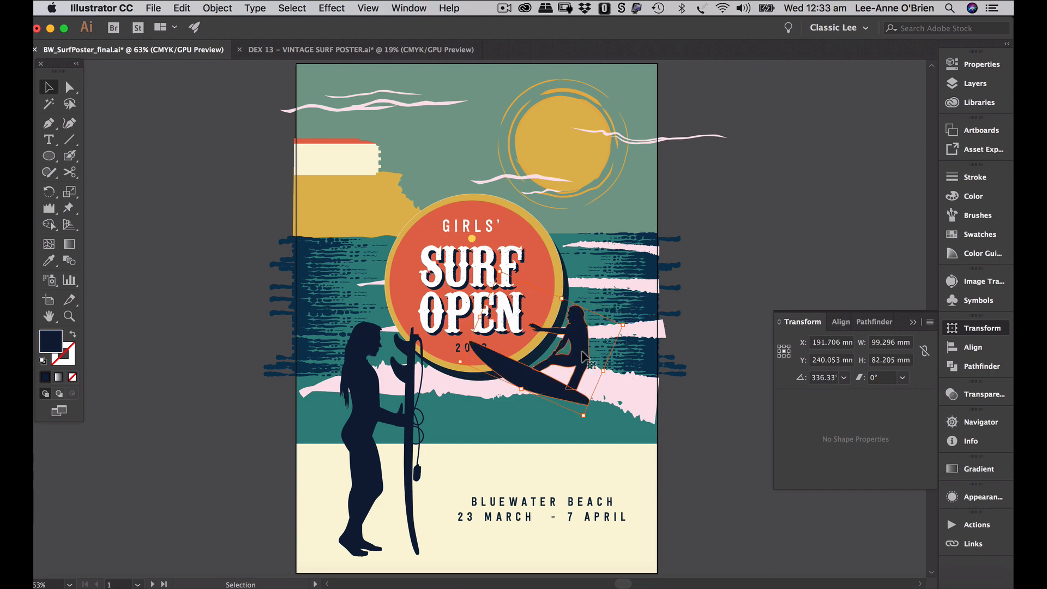
pyautogui.moveTo(584, 349); pyautogui.dragTo(605, 346)
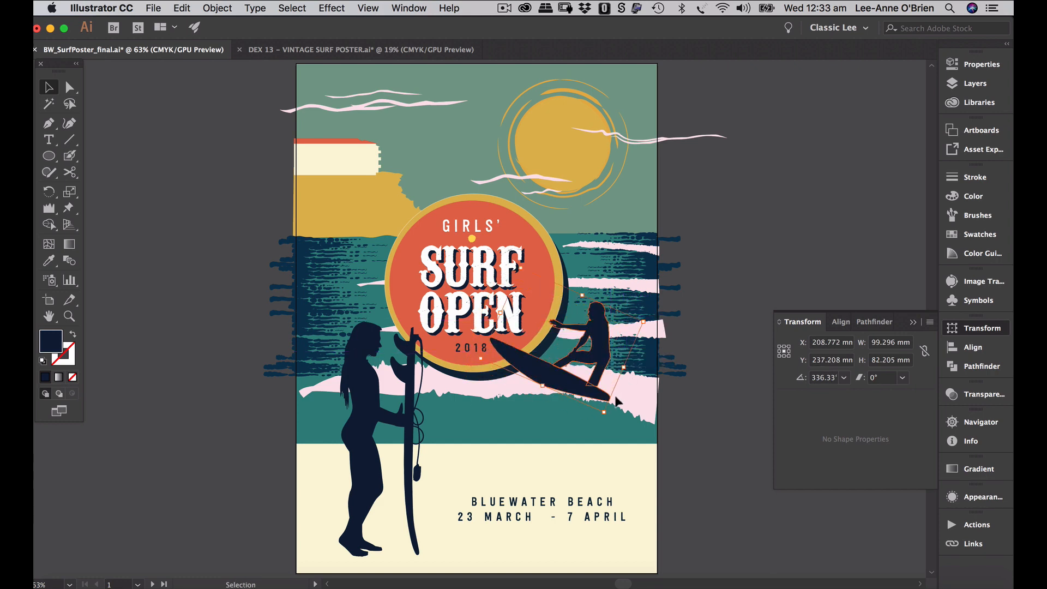
pyautogui.moveTo(594, 396); pyautogui.dragTo(598, 396)
pyautogui.click(674, 372)
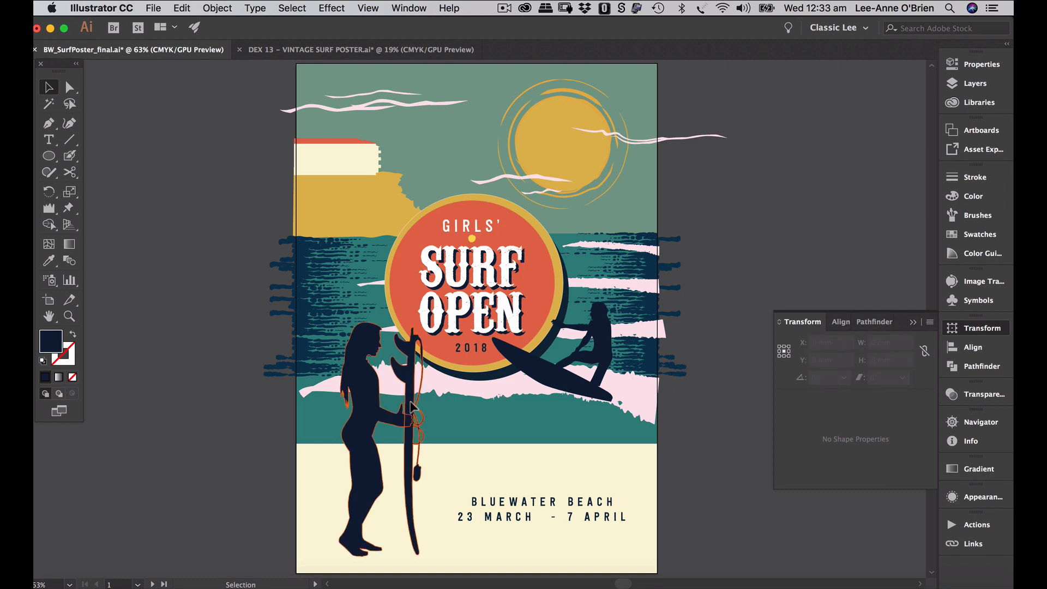
pyautogui.moveTo(415, 407); pyautogui.dragTo(412, 404)
pyautogui.click(714, 296)
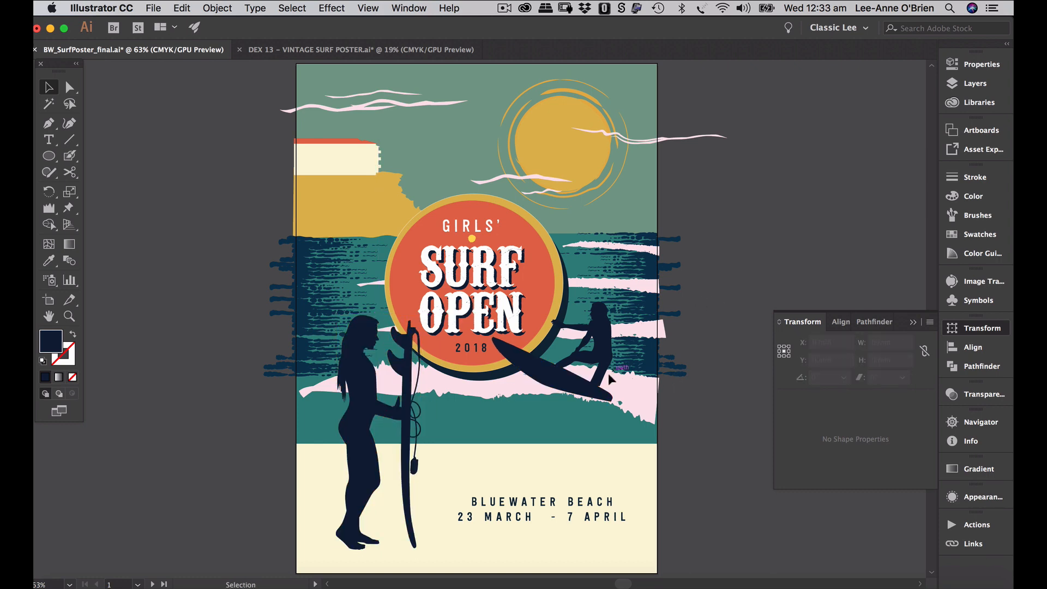
pyautogui.click(596, 393)
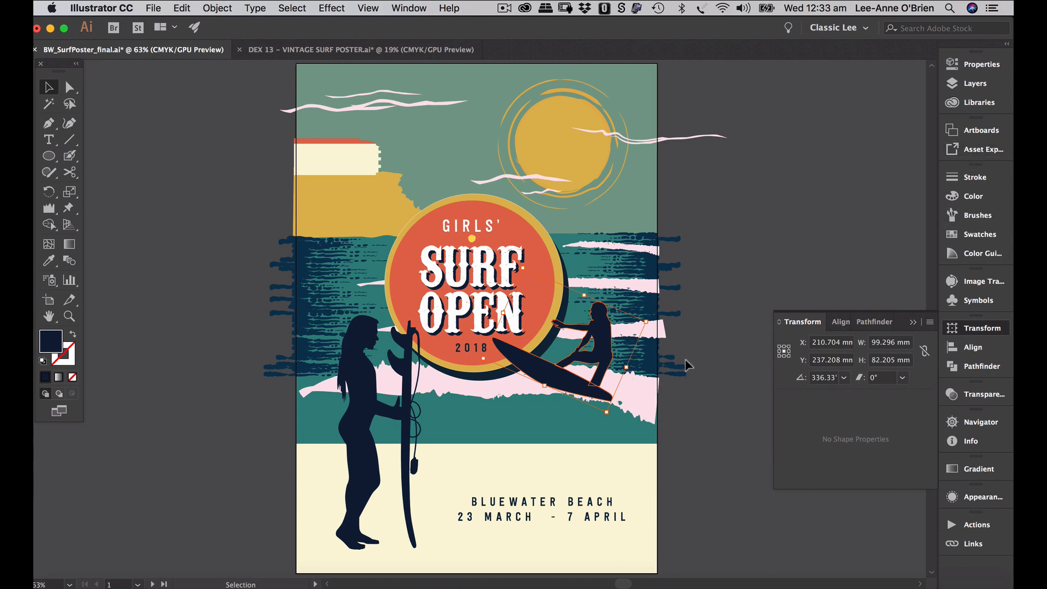
pyautogui.click(695, 395)
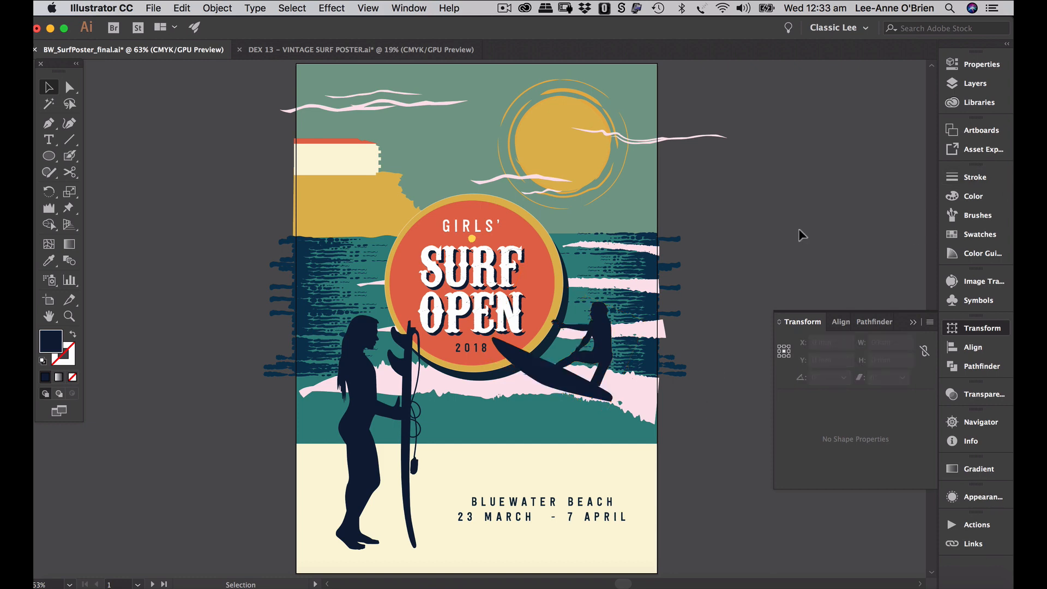
pyautogui.moveTo(600, 343); pyautogui.dragTo(592, 338)
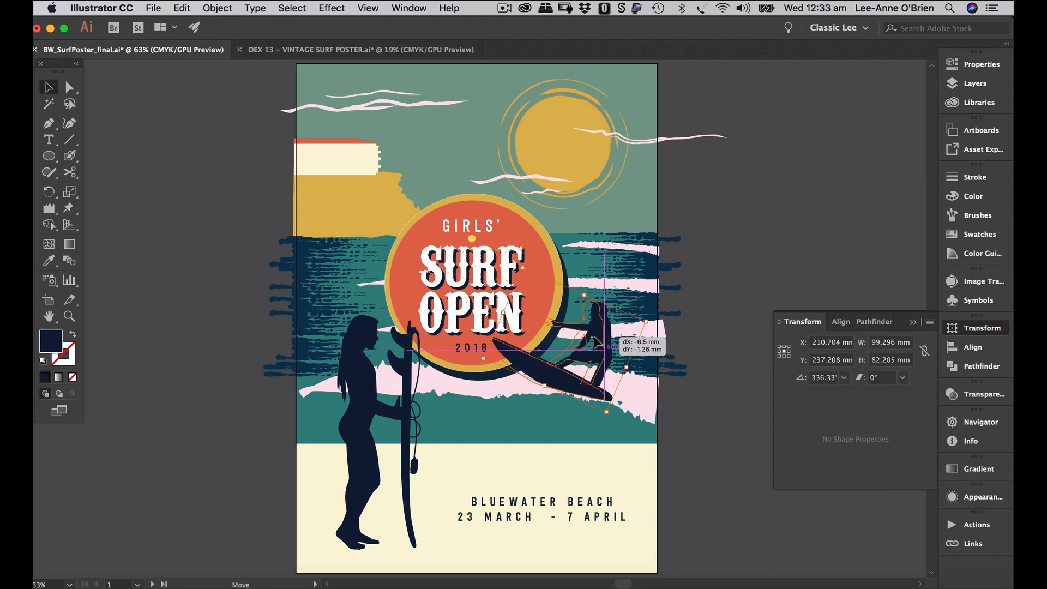
pyautogui.click(688, 303)
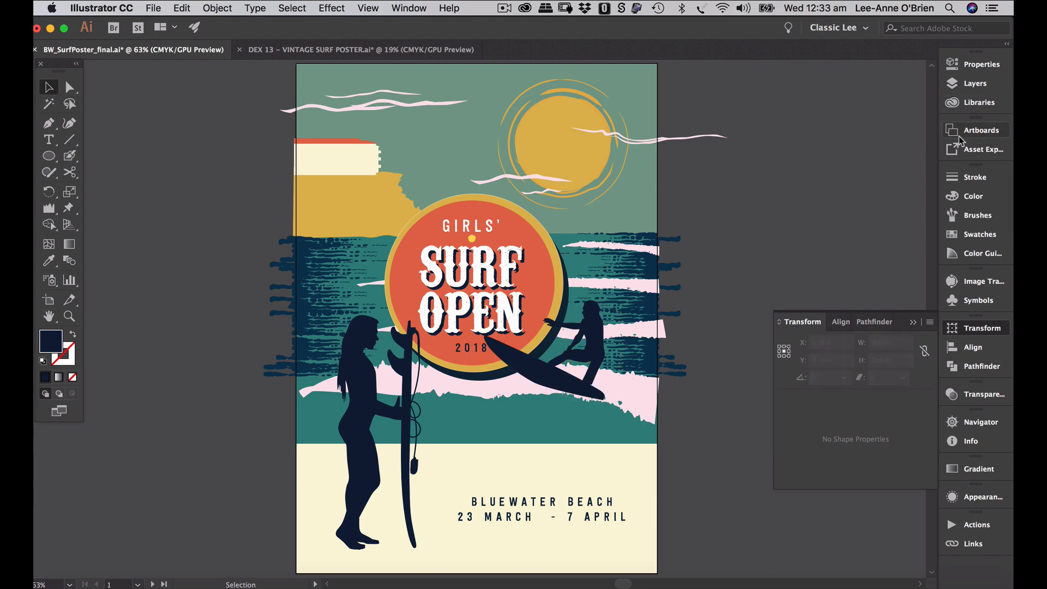
# - Unlock waves, nudge the pink wave strip down one step, relock waves, and activate splash
pyautogui.click(954, 87)
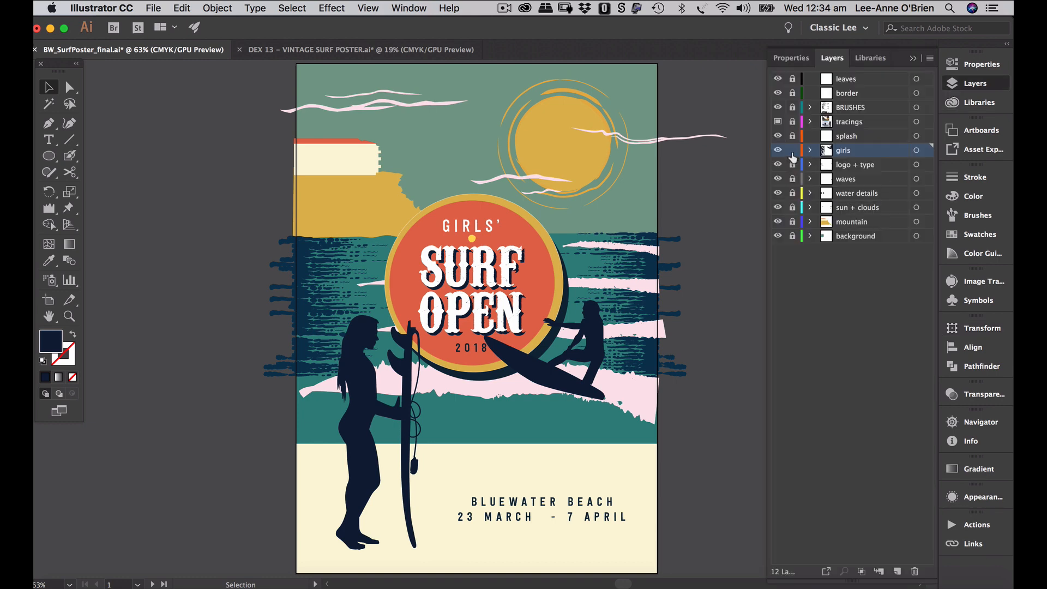
pyautogui.click(801, 182)
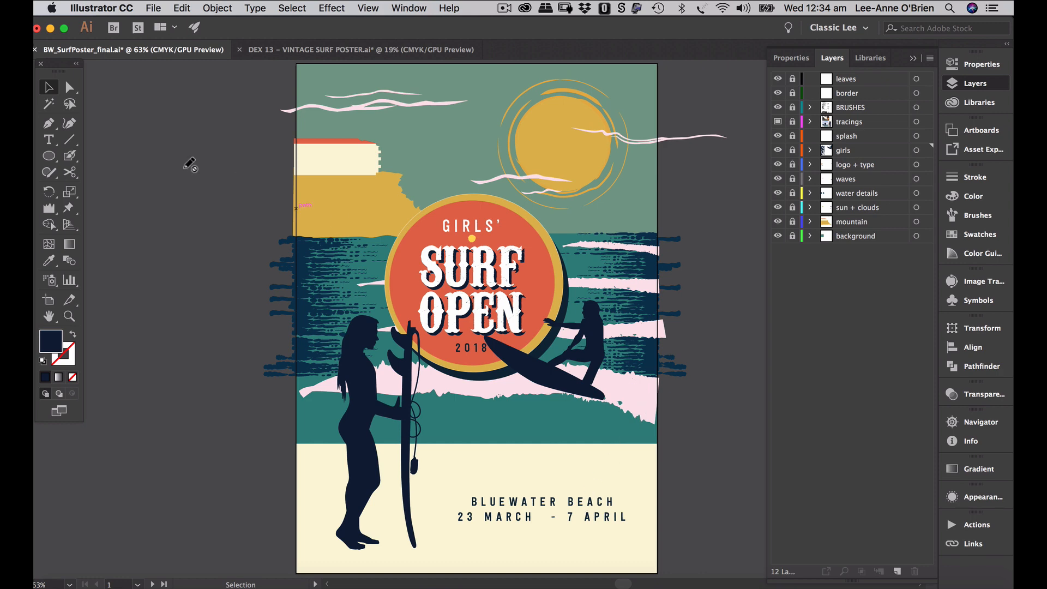
pyautogui.click(876, 183)
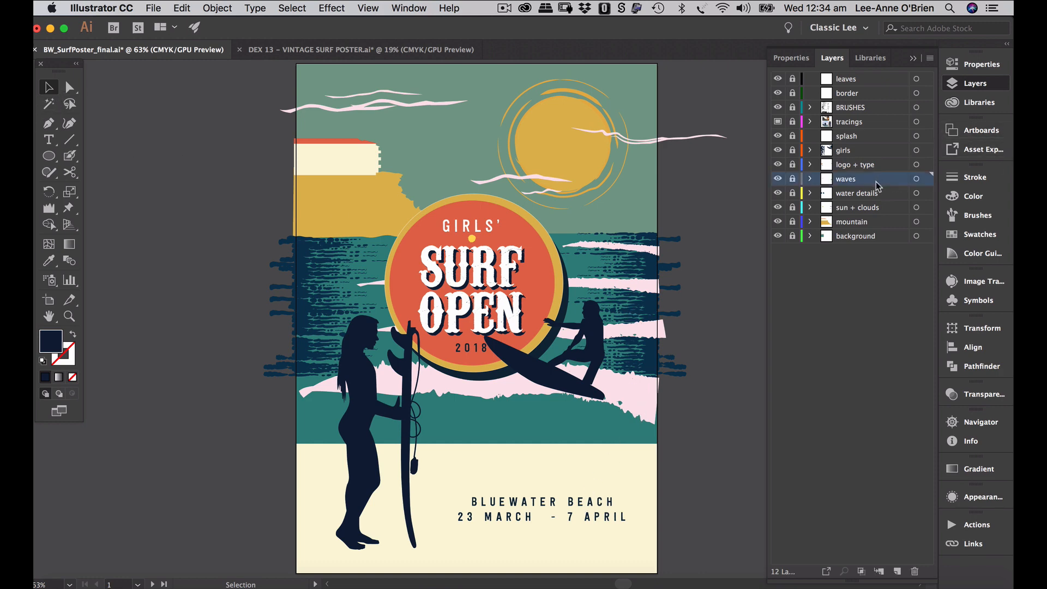
pyautogui.click(792, 179)
pyautogui.click(641, 403)
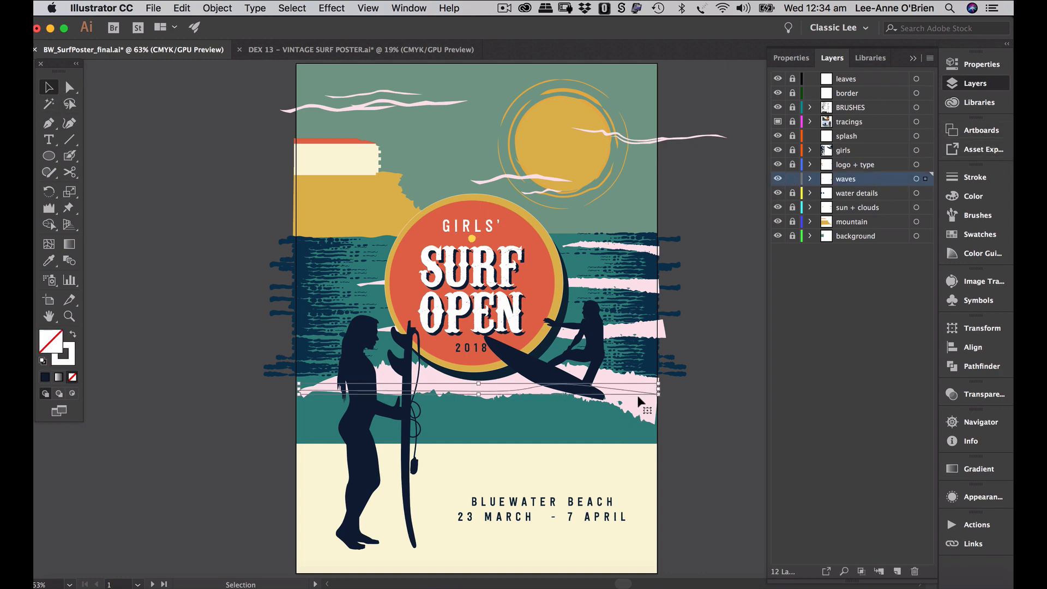
pyautogui.press('Down')
pyautogui.press('Down')
pyautogui.press('Down')
pyautogui.press('Down')
pyautogui.press('Down')
pyautogui.press('Down')
pyautogui.press('Down')
pyautogui.press('Down')
pyautogui.press('Down')
pyautogui.press('Down')
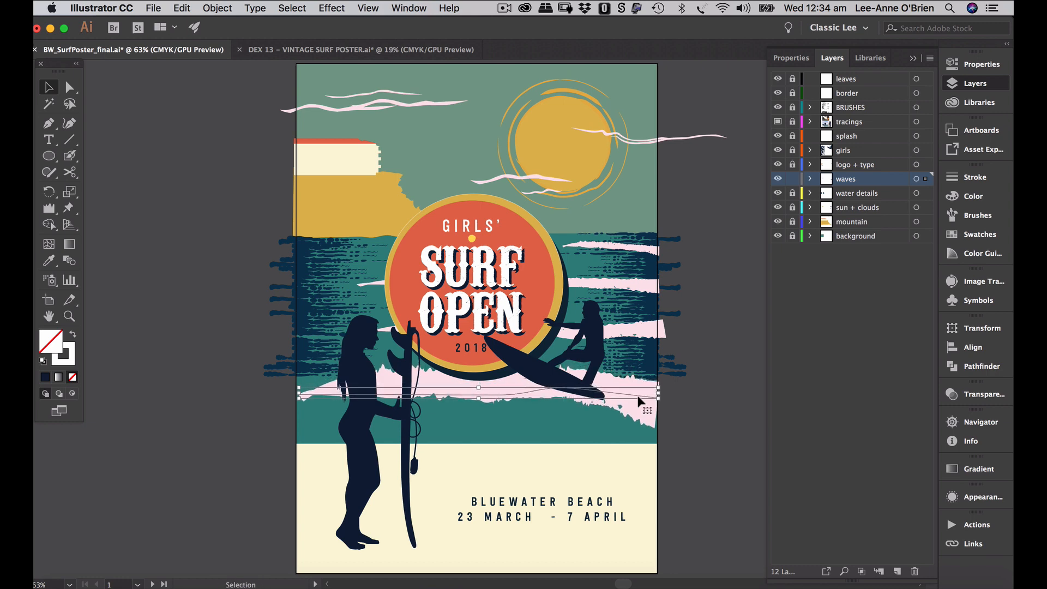
pyautogui.click(712, 371)
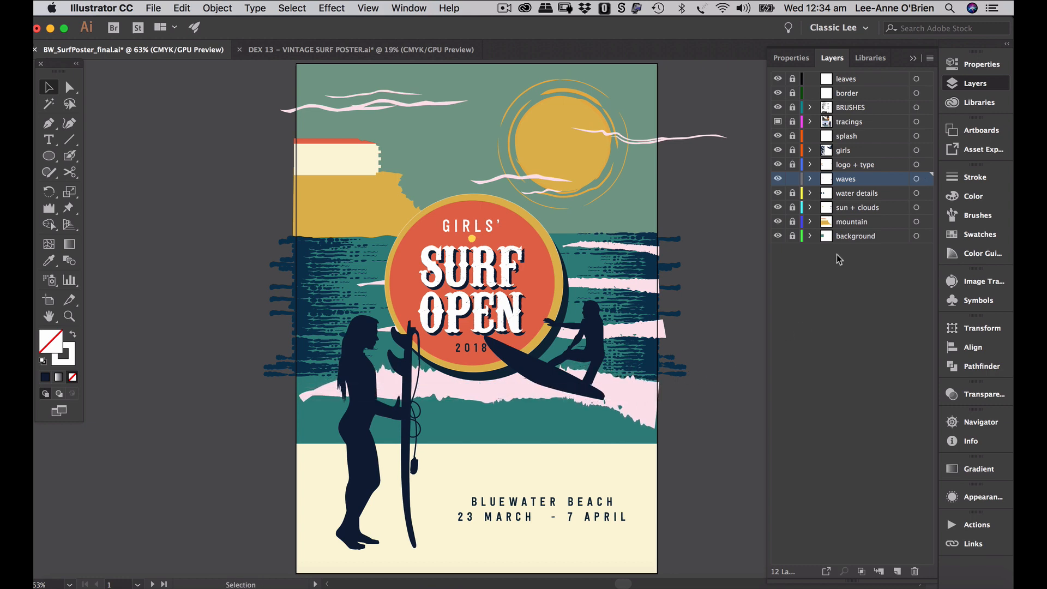
pyautogui.click(791, 179)
pyautogui.click(844, 138)
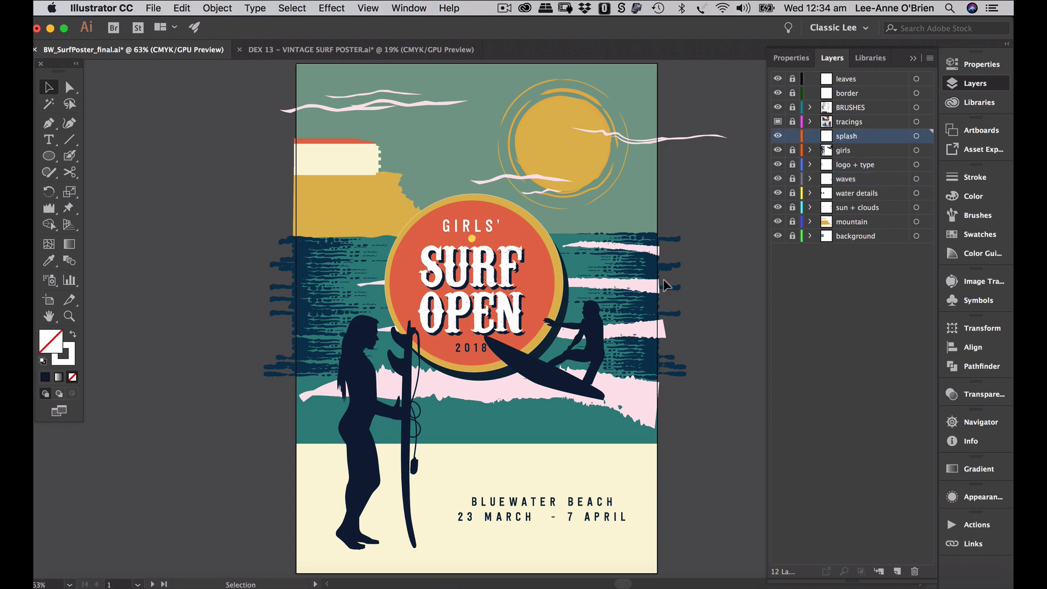
# - Zoom in on the brush-sample artboard and open the Blob Brush options
pyautogui.press('alt+super+0')
pyautogui.hscroll(5, 523, 404)
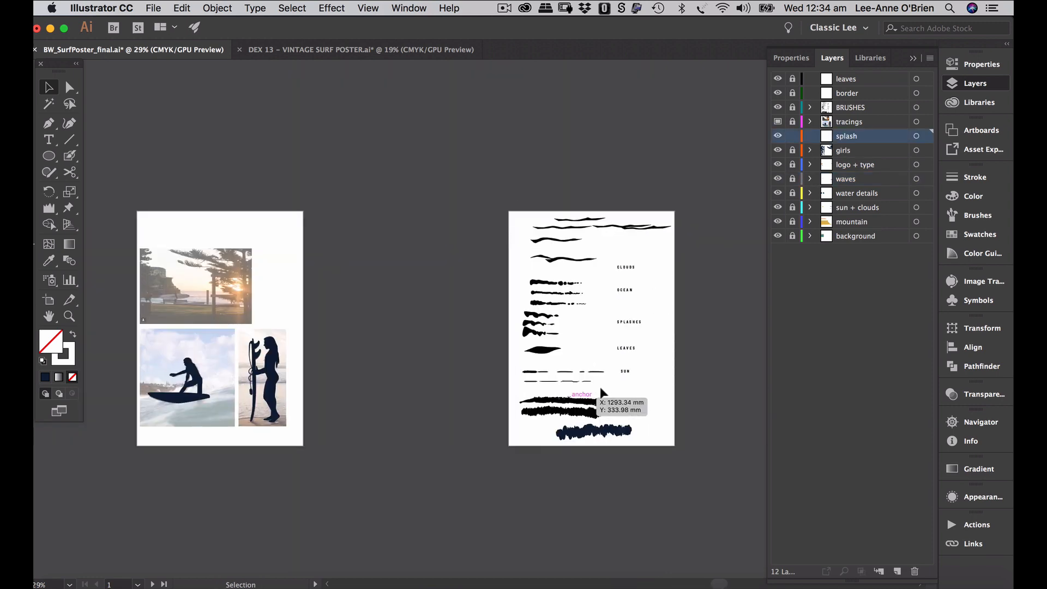
pyautogui.moveTo(511, 368)
pyautogui.mouseDown()
pyautogui.moveTo(635, 349)
pyautogui.moveTo(672, 309)
pyautogui.mouseUp()
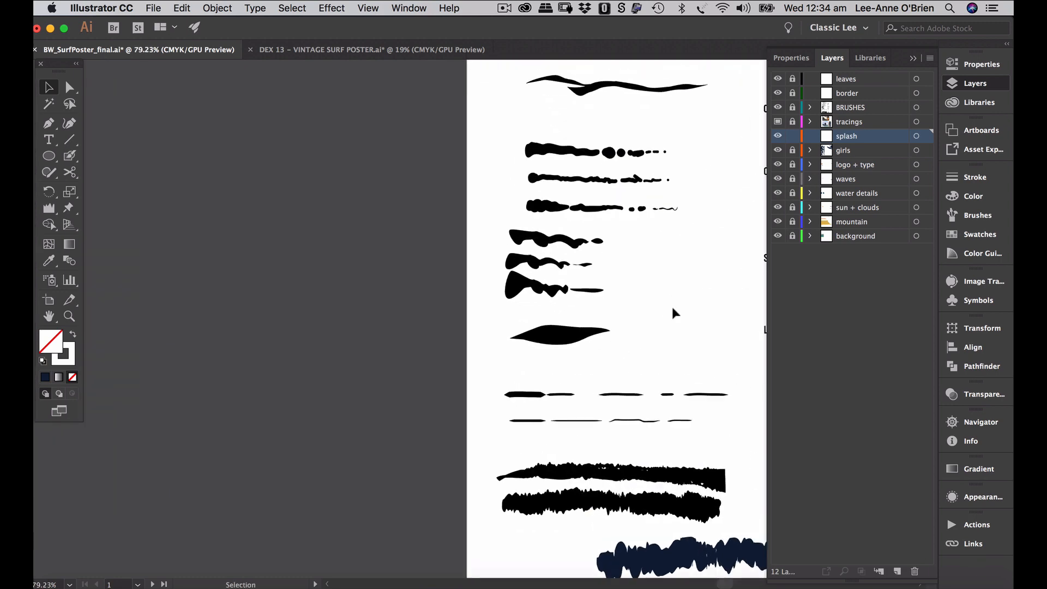
pyautogui.hscroll(3, 672, 309)
pyautogui.scroll(2, 672, 309)
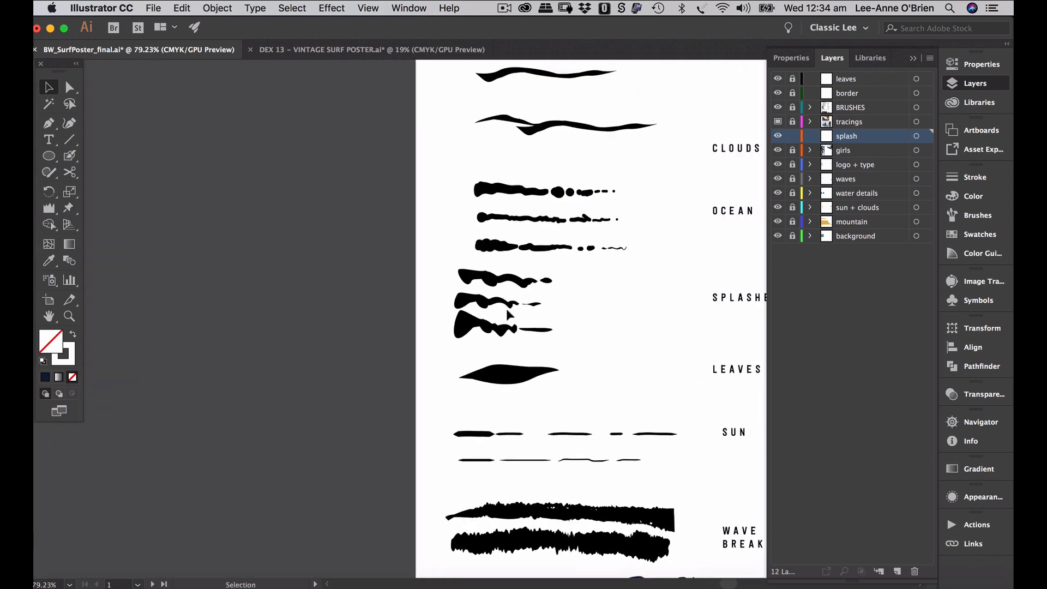
pyautogui.click(69, 156)
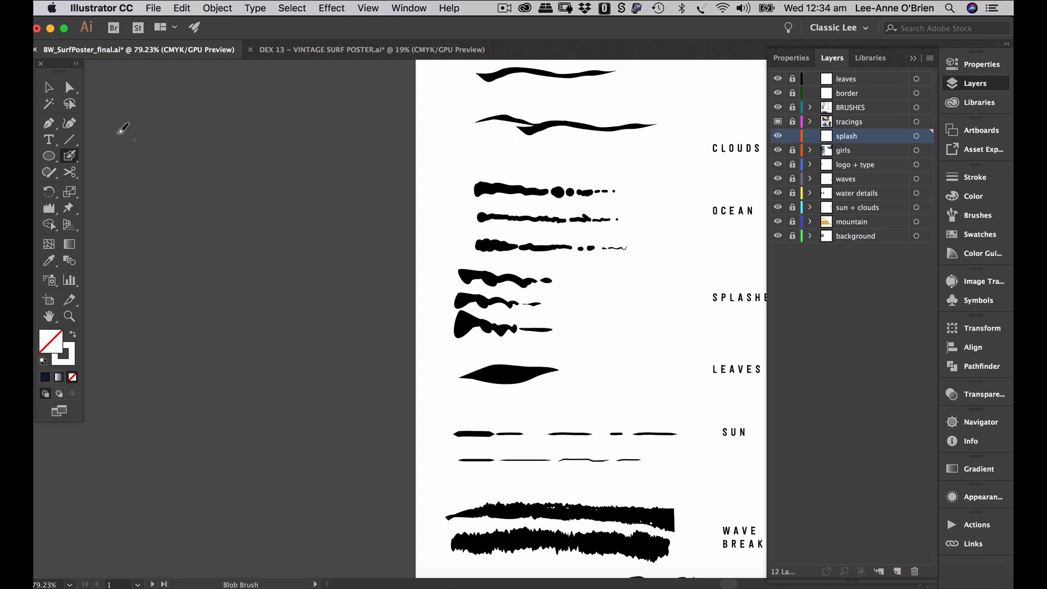
pyautogui.doubleClick(74, 159)
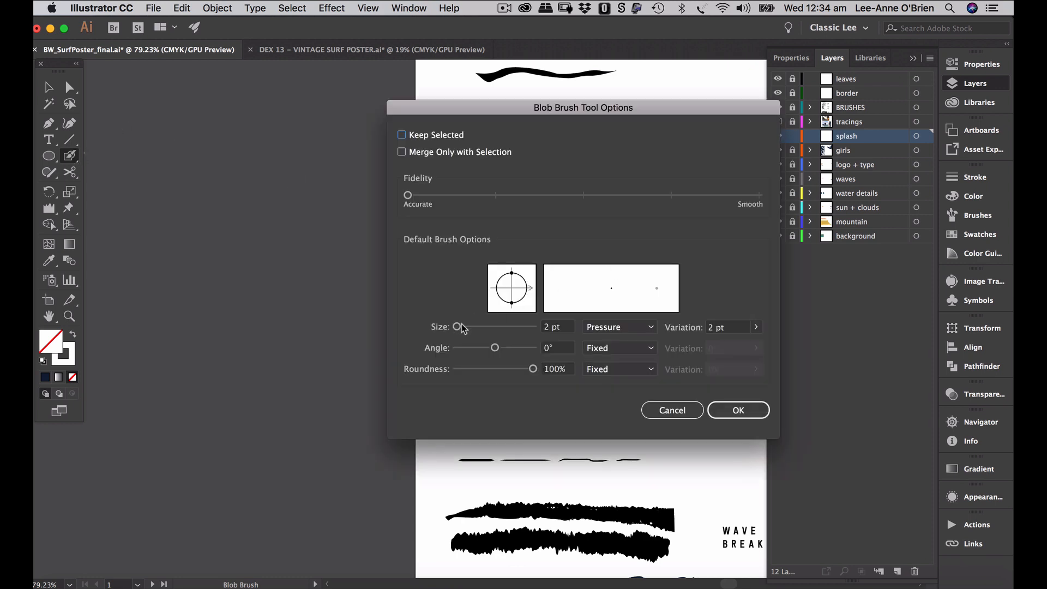
# - Set the Blob Brush to 24 pt with 5 pt pressure variation and paint a test dab
pyautogui.moveTo(461, 327); pyautogui.dragTo(471, 328)
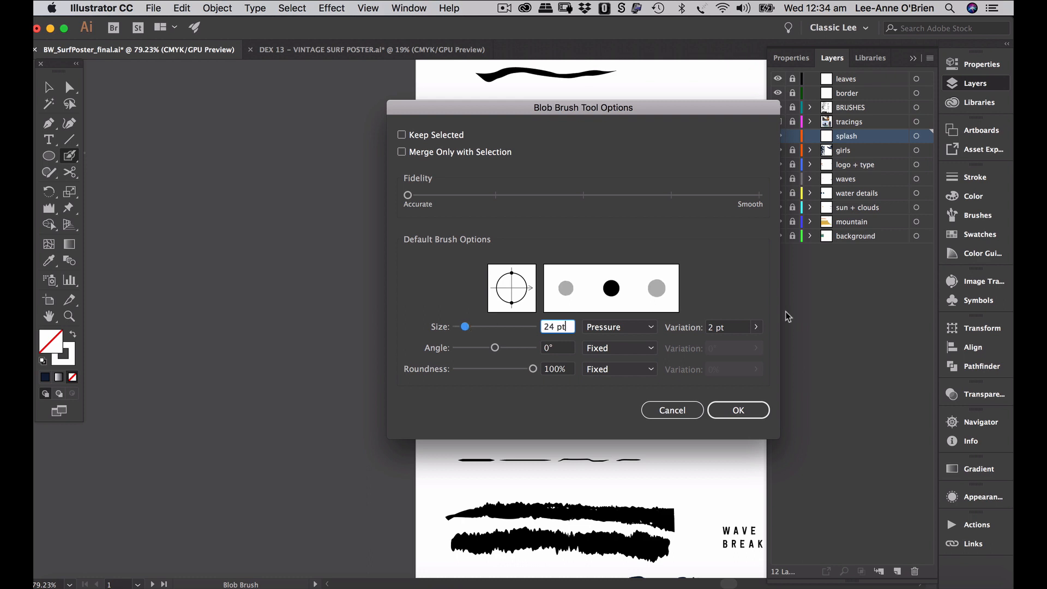
pyautogui.doubleClick(710, 327)
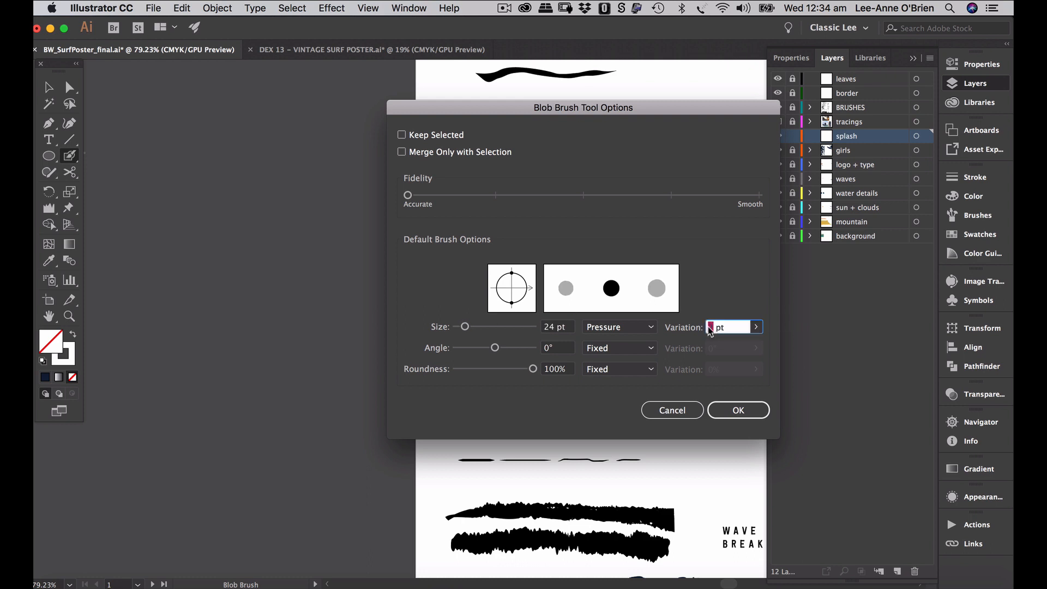
pyautogui.write('10')
pyautogui.write('5')
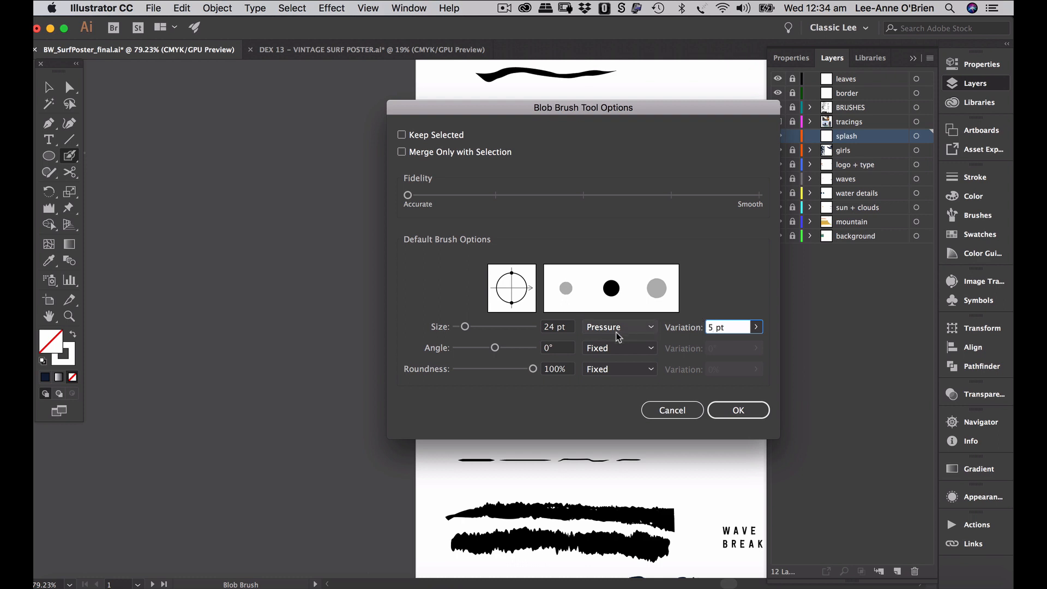
pyautogui.click(749, 416)
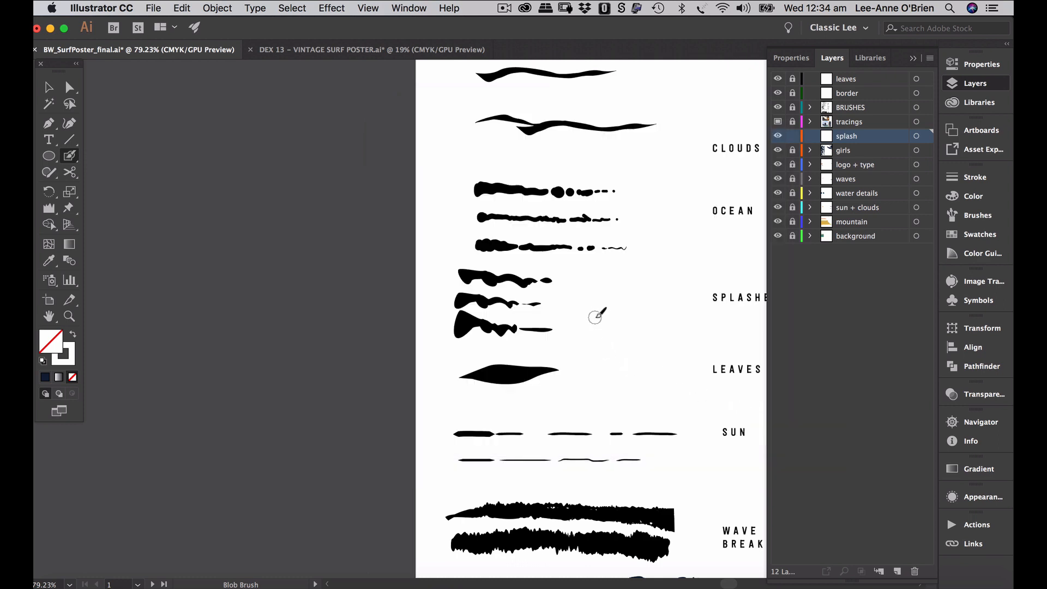
pyautogui.click(588, 287)
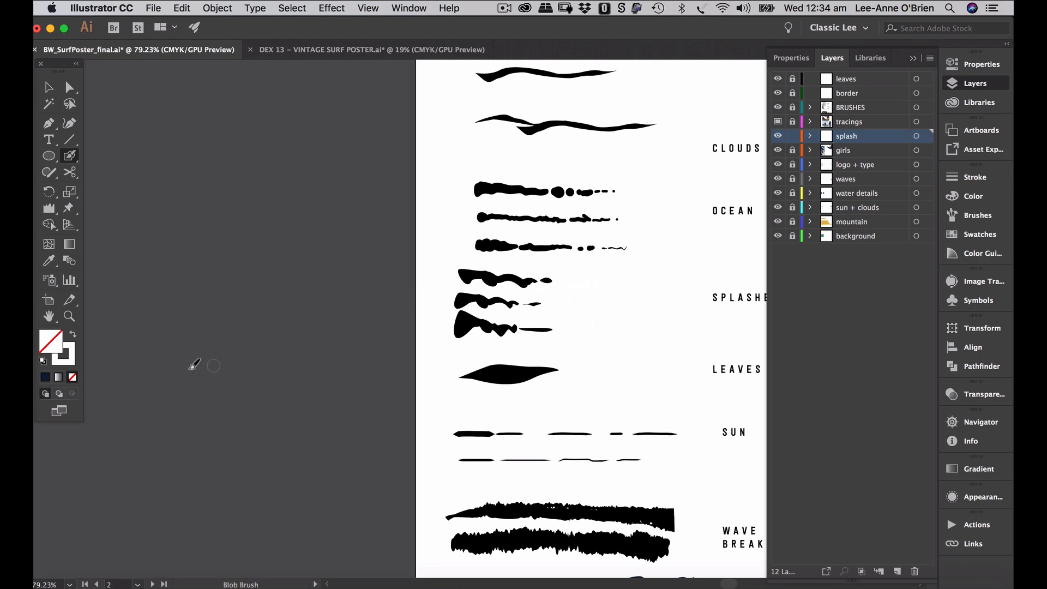
# - Reset the default colours, set the fill to None, and make BRUSHES the active layer
pyautogui.click(43, 362)
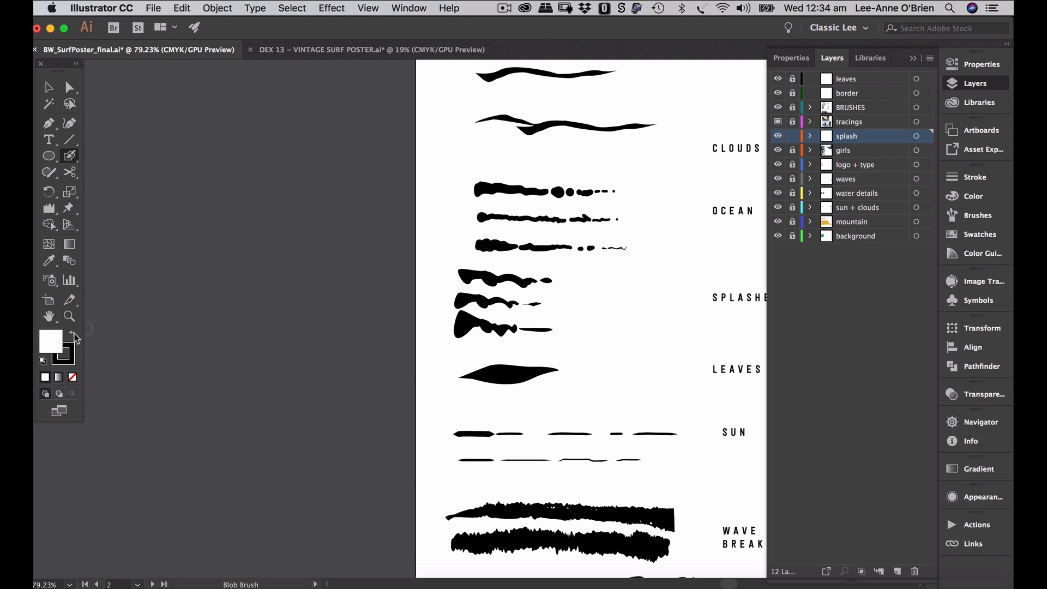
pyautogui.click(72, 334)
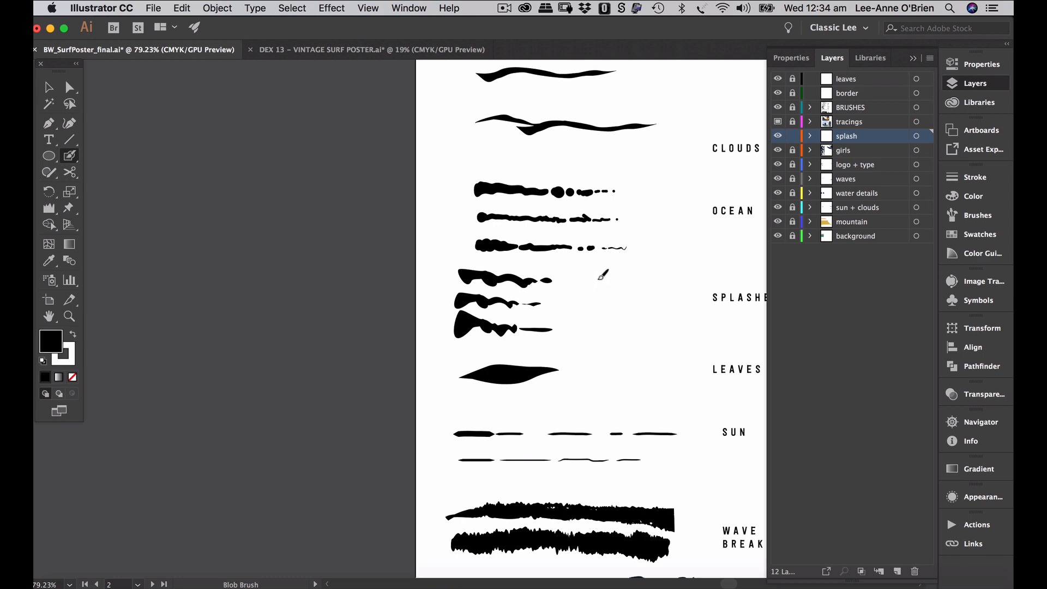
pyautogui.press('/')
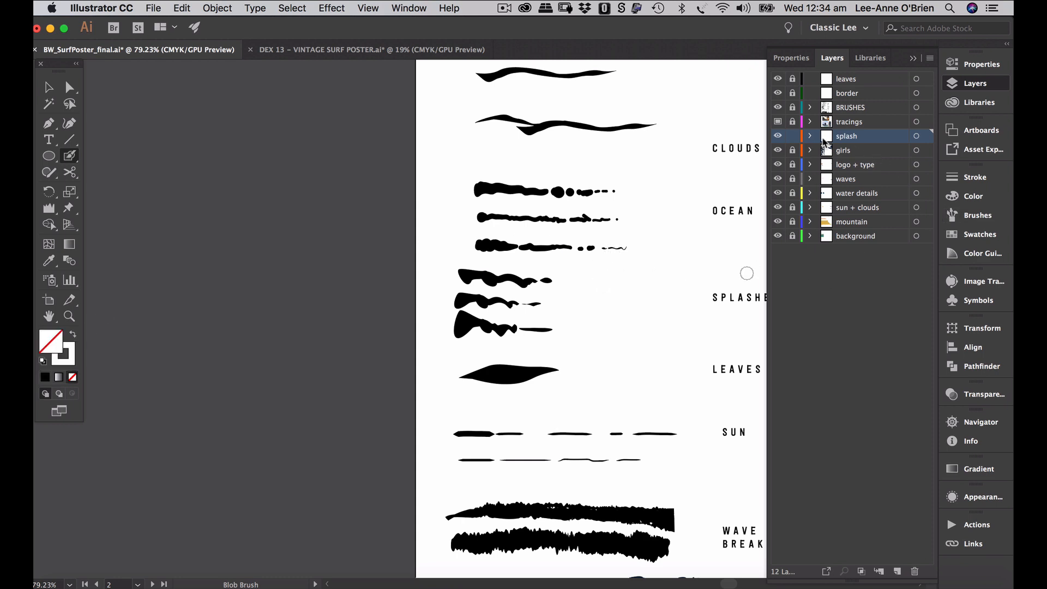
pyautogui.click(850, 108)
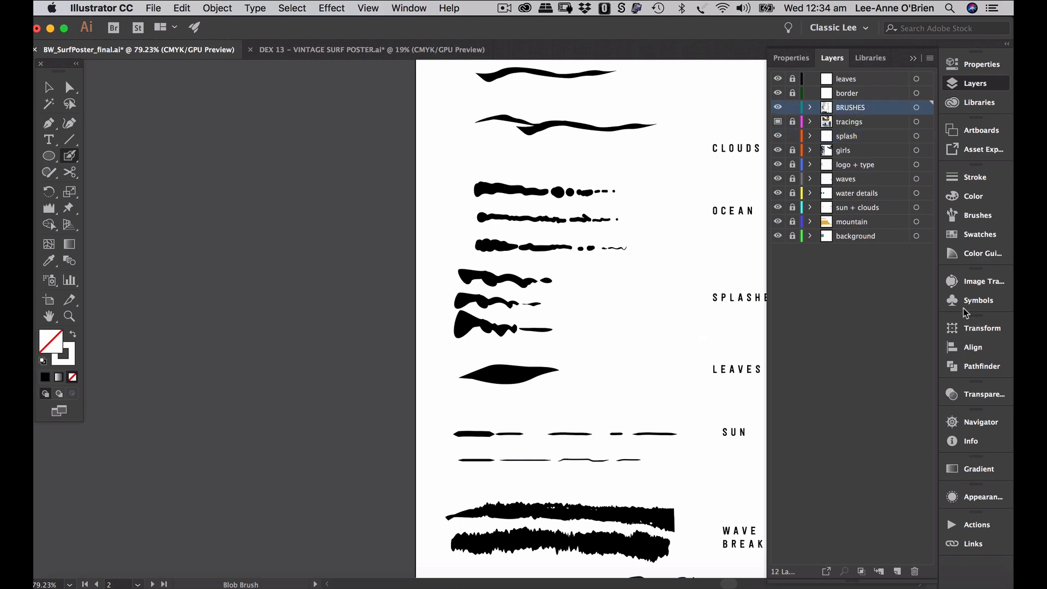
# - Set both the fill and the stroke to black in the Color panel
pyautogui.click(974, 195)
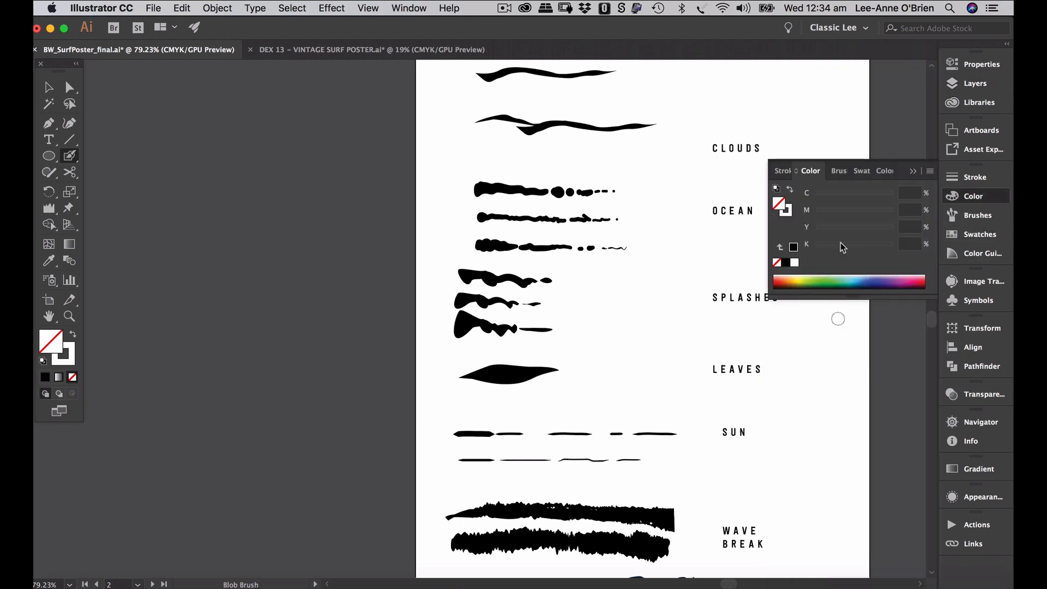
pyautogui.click(795, 246)
pyautogui.click(790, 216)
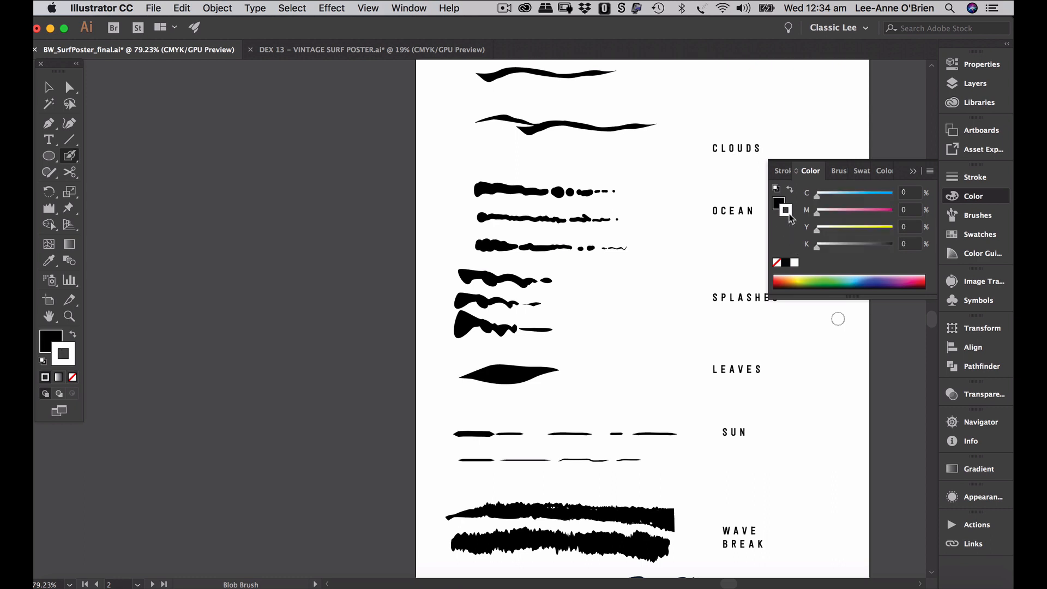
pyautogui.click(786, 262)
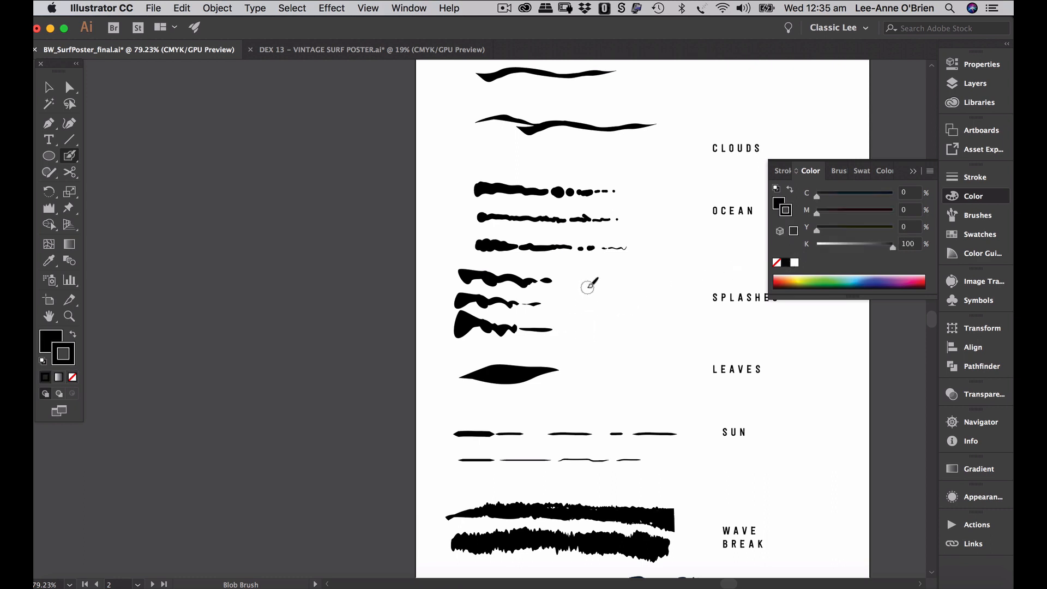
# - Paint a test blob beside SPLASHES, undo it, and reopen the Blob Brush options
pyautogui.moveTo(588, 285); pyautogui.dragTo(632, 282)
pyautogui.press('v')
pyautogui.press('super+z')
pyautogui.moveTo(70, 159); pyautogui.dragTo(71, 163)
pyautogui.doubleClick(71, 161)
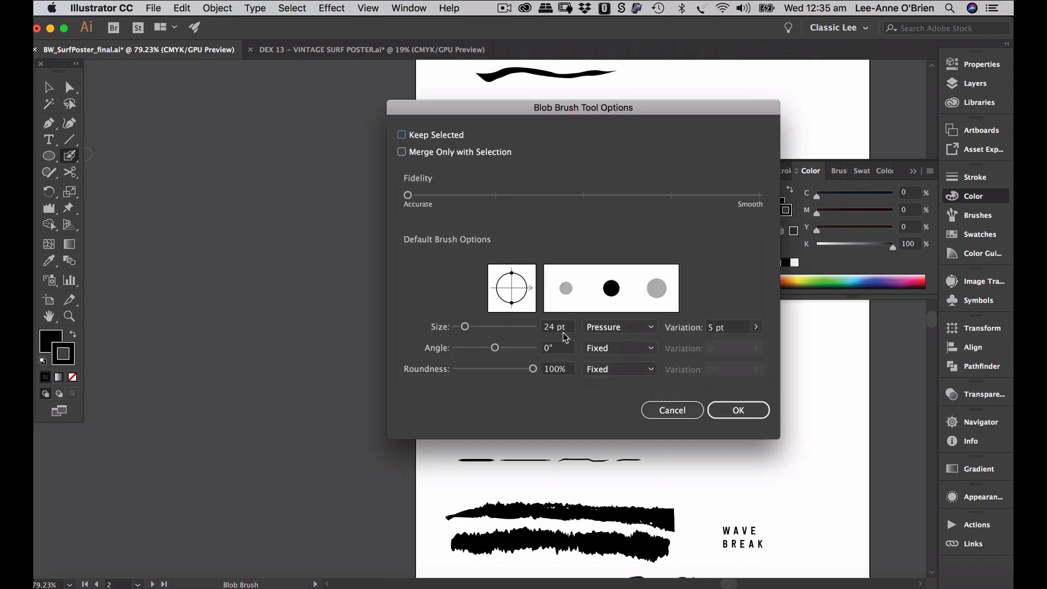
# - Reduce the Blob Brush to 15 pt, delete the old splash, and paint small ink blobs beside SPLASHES
pyautogui.moveTo(463, 327); pyautogui.dragTo(461, 329)
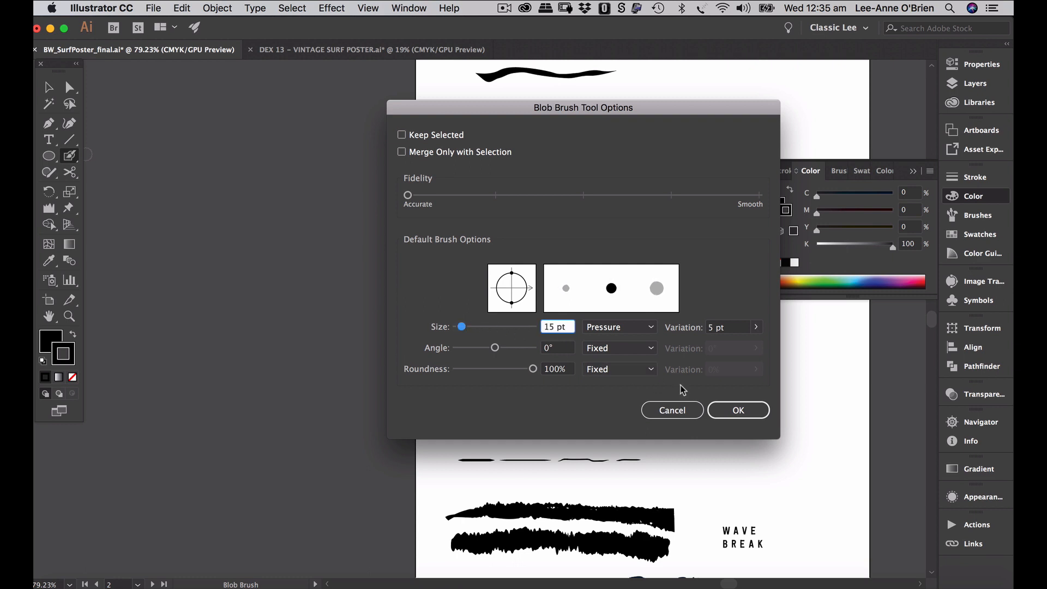
pyautogui.click(740, 410)
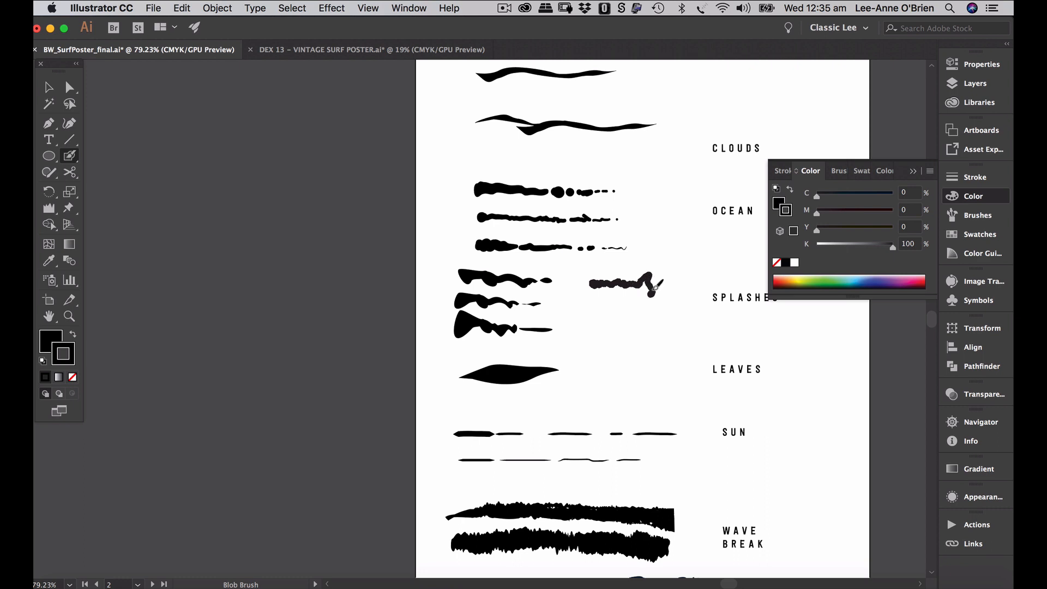
pyautogui.keyDown('super'); pyautogui.click(643, 284); pyautogui.keyUp('super')
pyautogui.press('Delete')
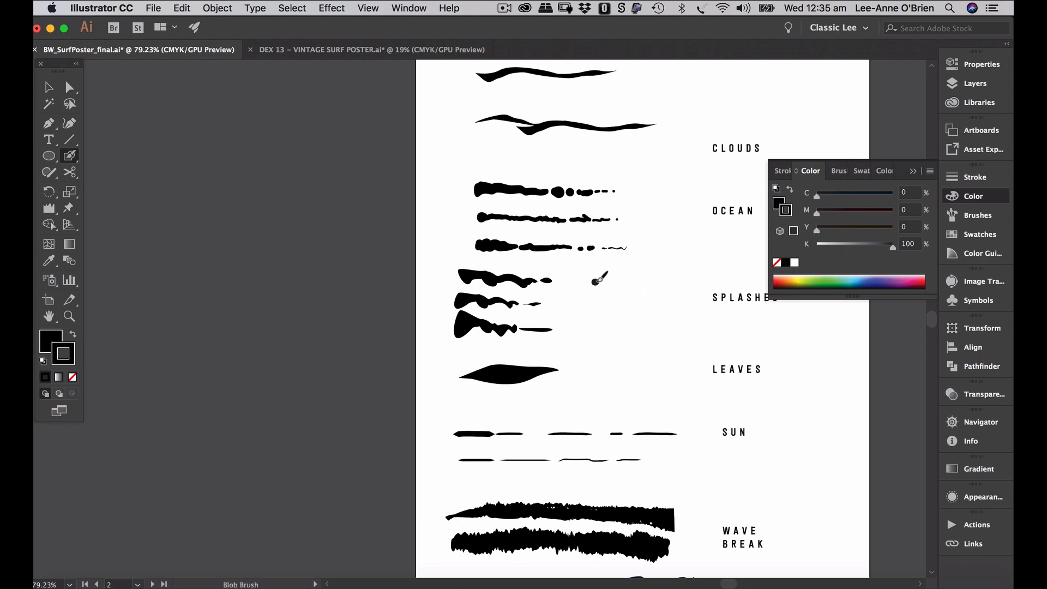
pyautogui.moveTo(615, 282); pyautogui.dragTo(648, 283)
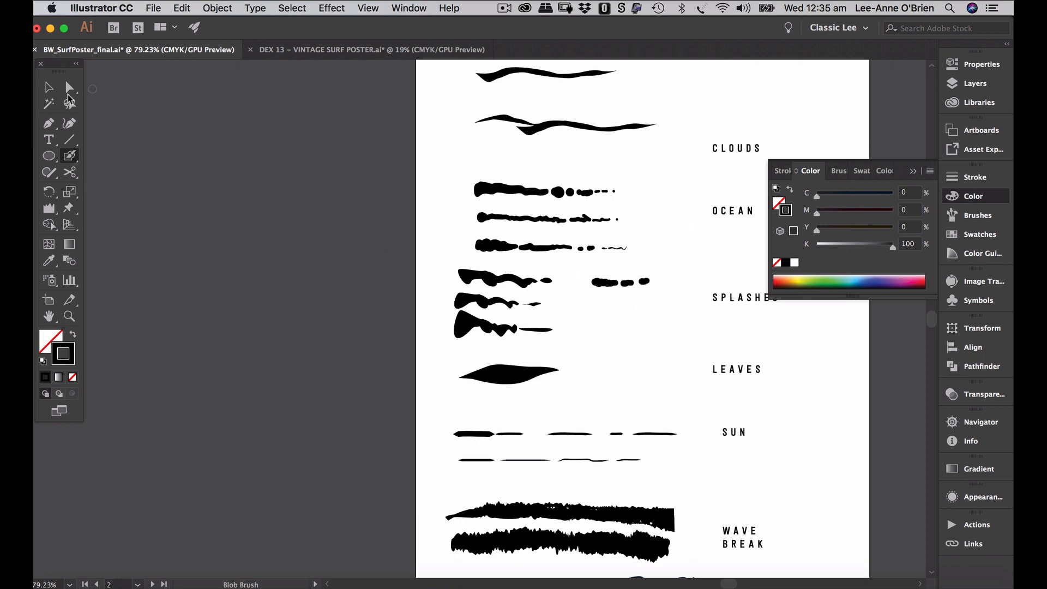
# - Drag an anchor of the row's last small blob to make it a rougher splash
pyautogui.click(50, 89)
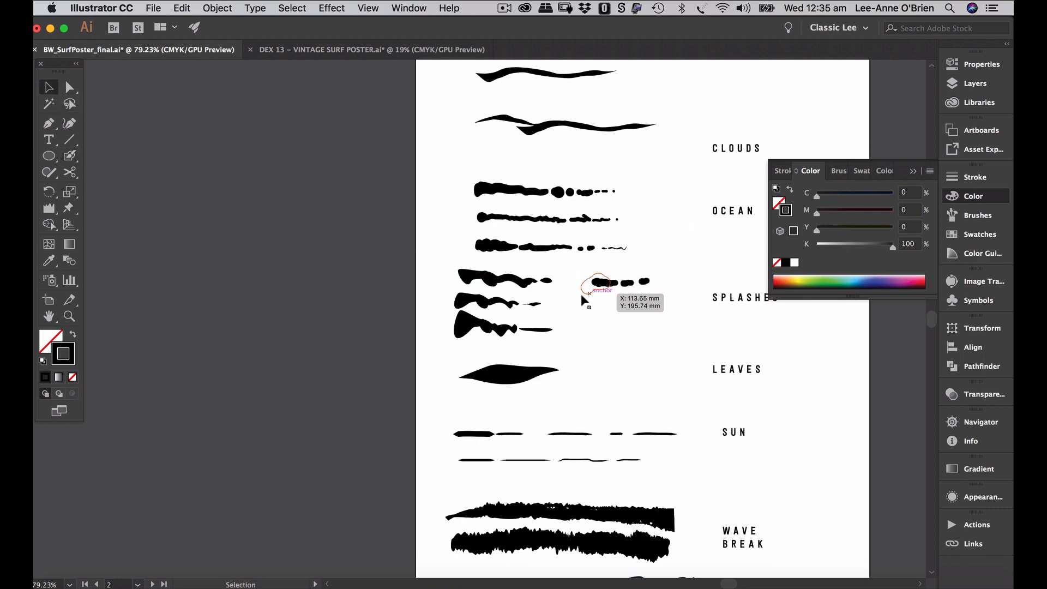
pyautogui.scroll(5, 632, 291)
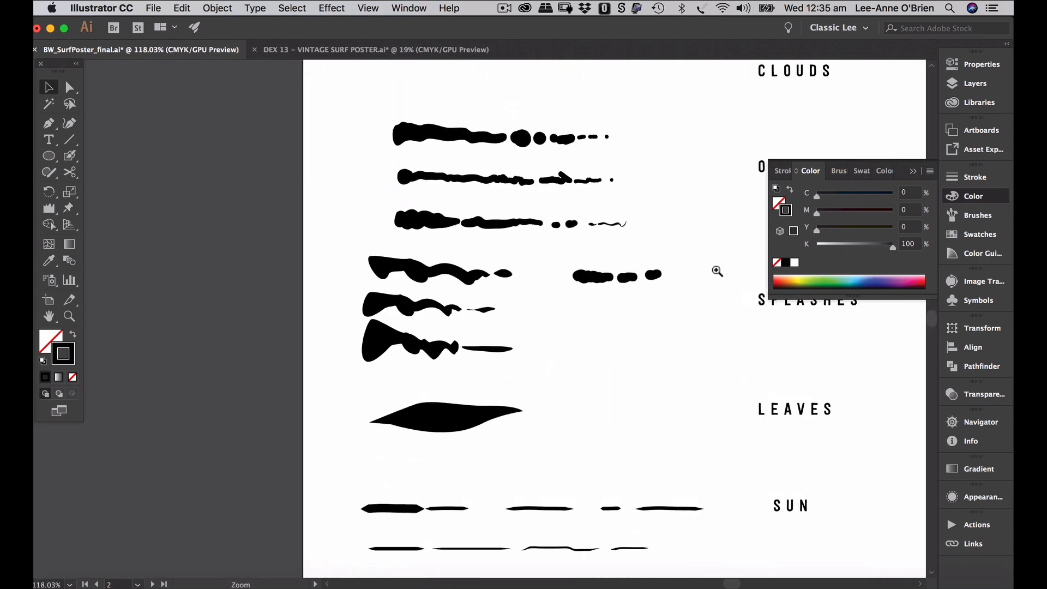
pyautogui.click(659, 268)
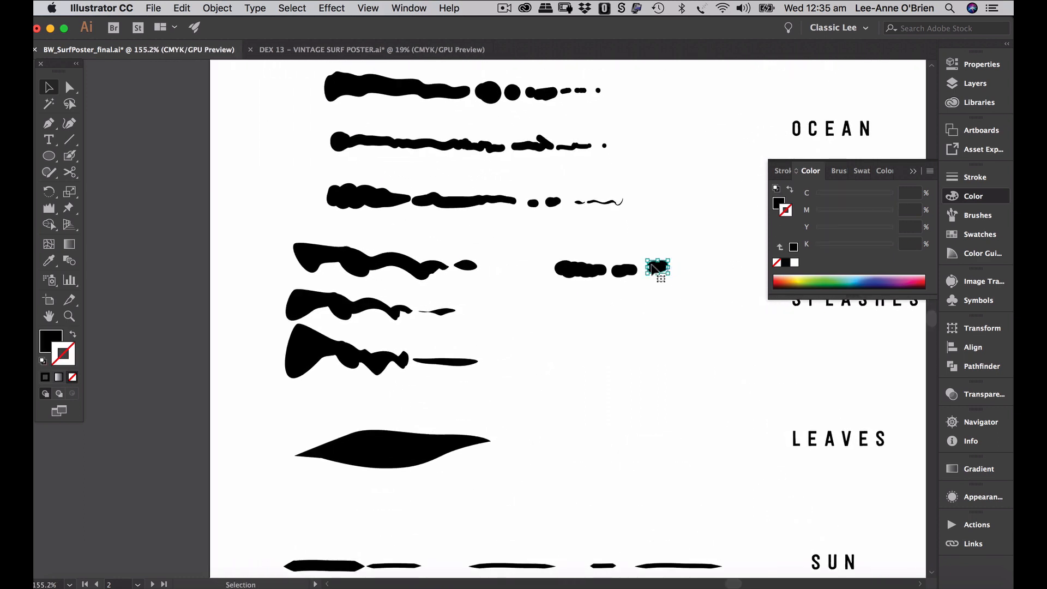
pyautogui.scroll(5, 653, 288)
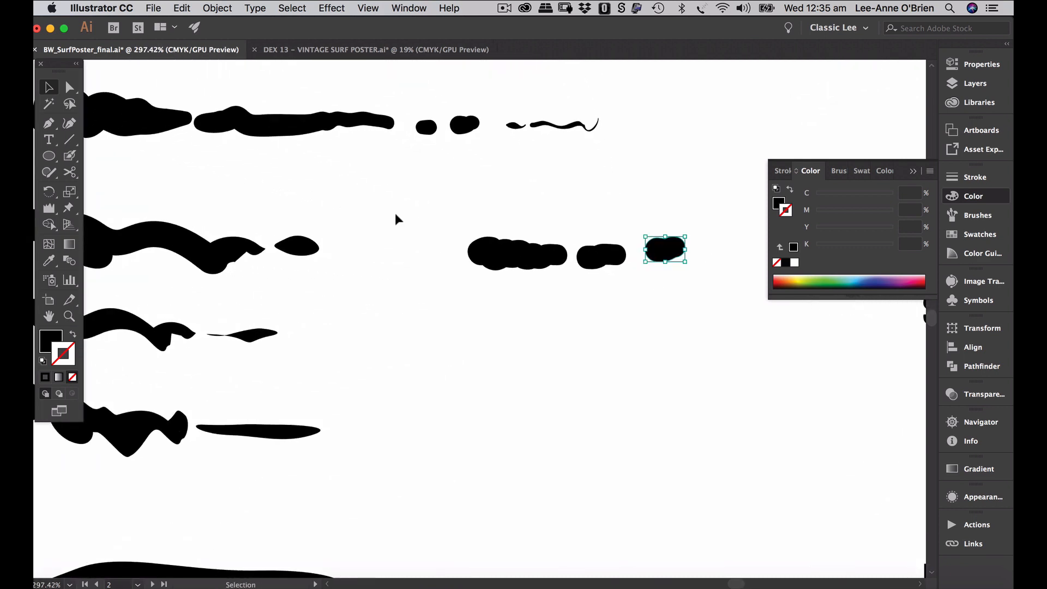
pyautogui.click(69, 87)
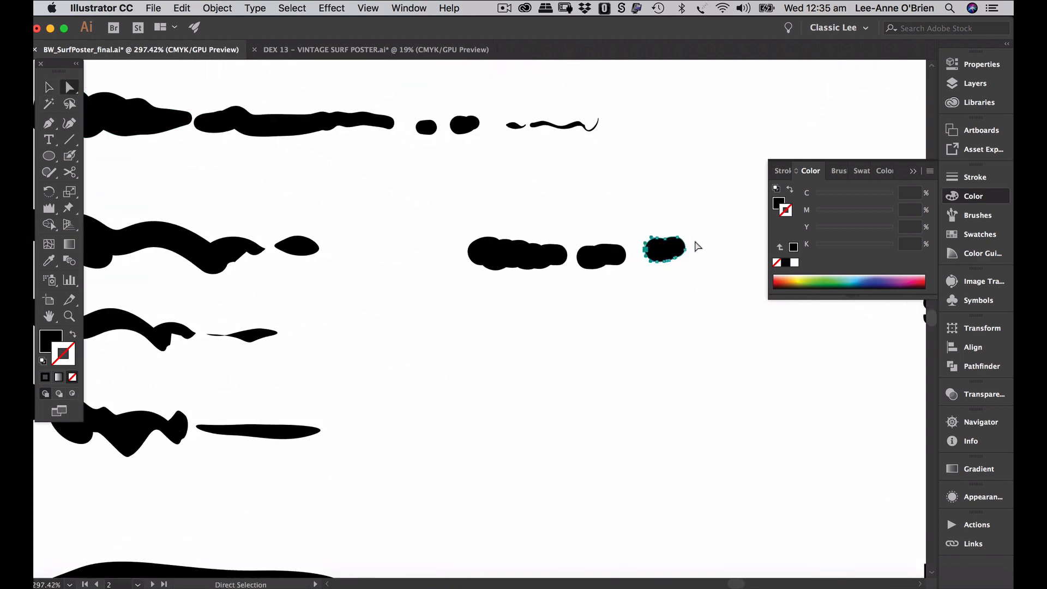
pyautogui.click(646, 249)
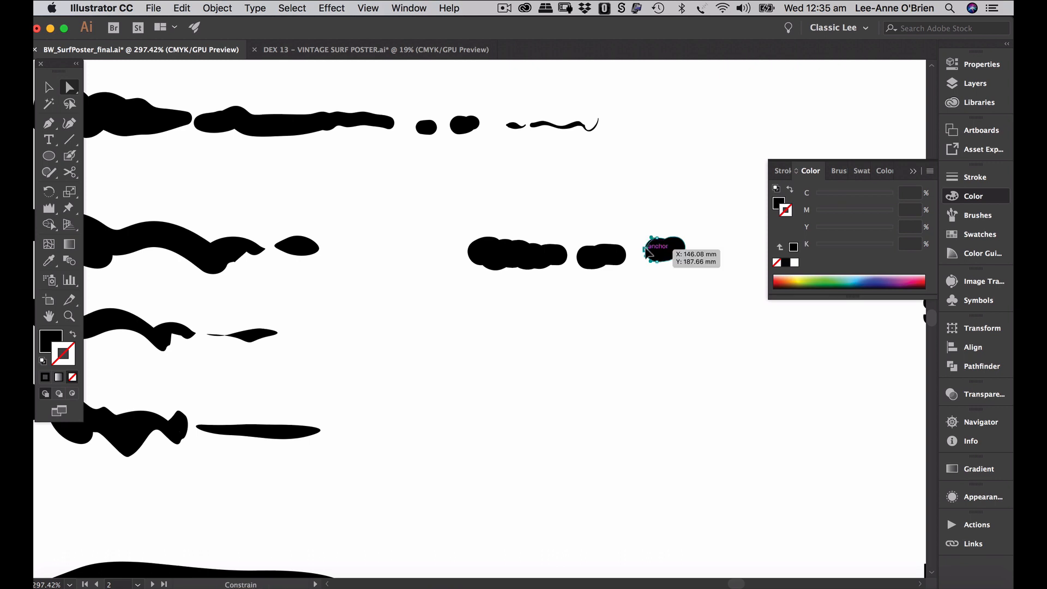
pyautogui.moveTo(645, 256)
pyautogui.mouseDown()
pyautogui.moveTo(680, 234)
pyautogui.moveTo(686, 250)
pyautogui.moveTo(656, 247)
pyautogui.moveTo(658, 259)
pyautogui.mouseUp()
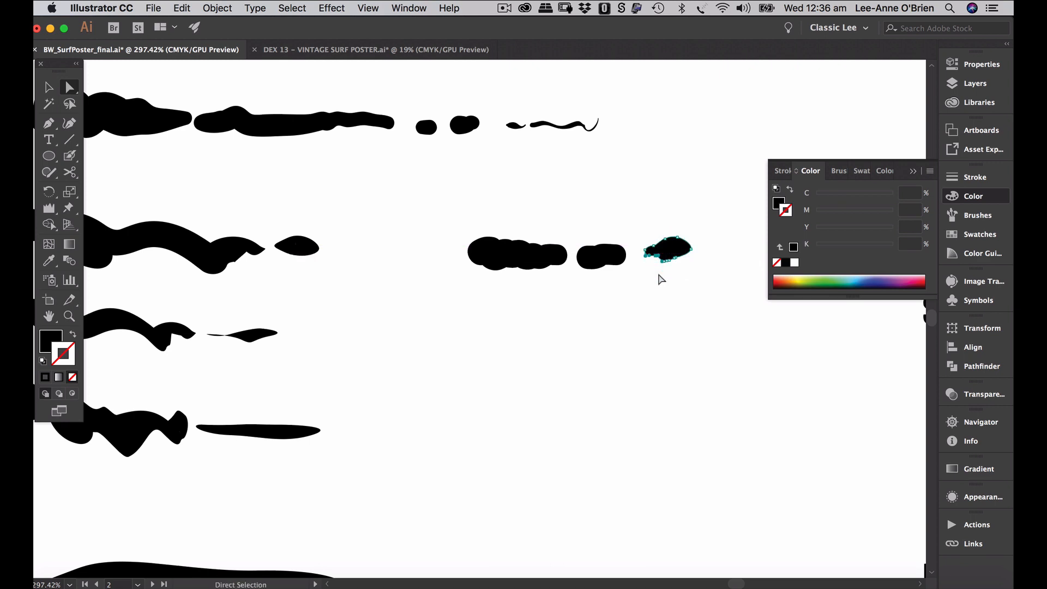
pyautogui.click(661, 279)
# - View at 100%, raise the Blob Brush to 25 pt, and paint a big blob at the row's left end
pyautogui.press('super+1')
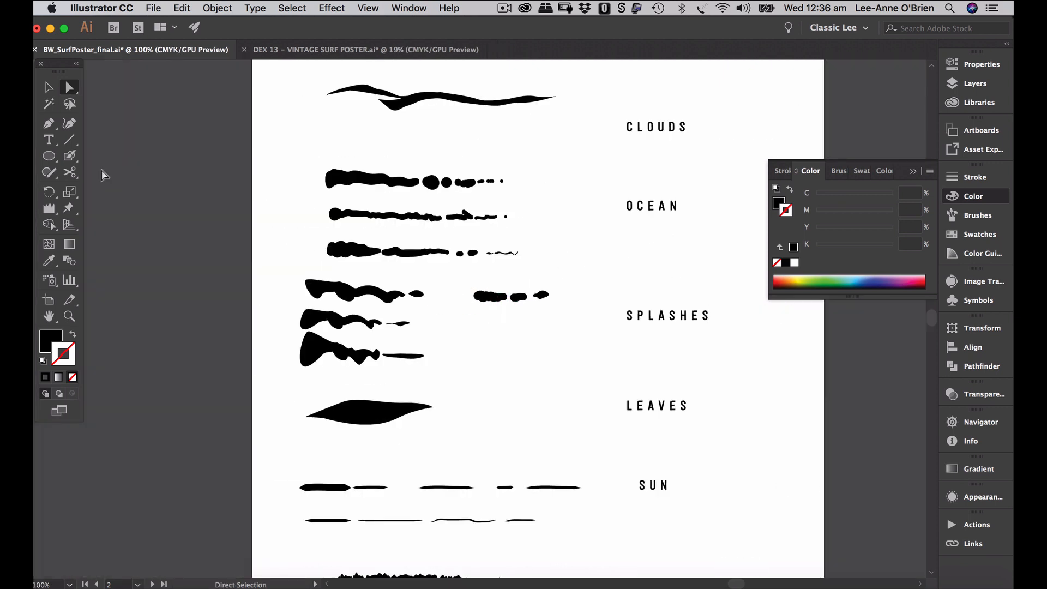
pyautogui.click(69, 157)
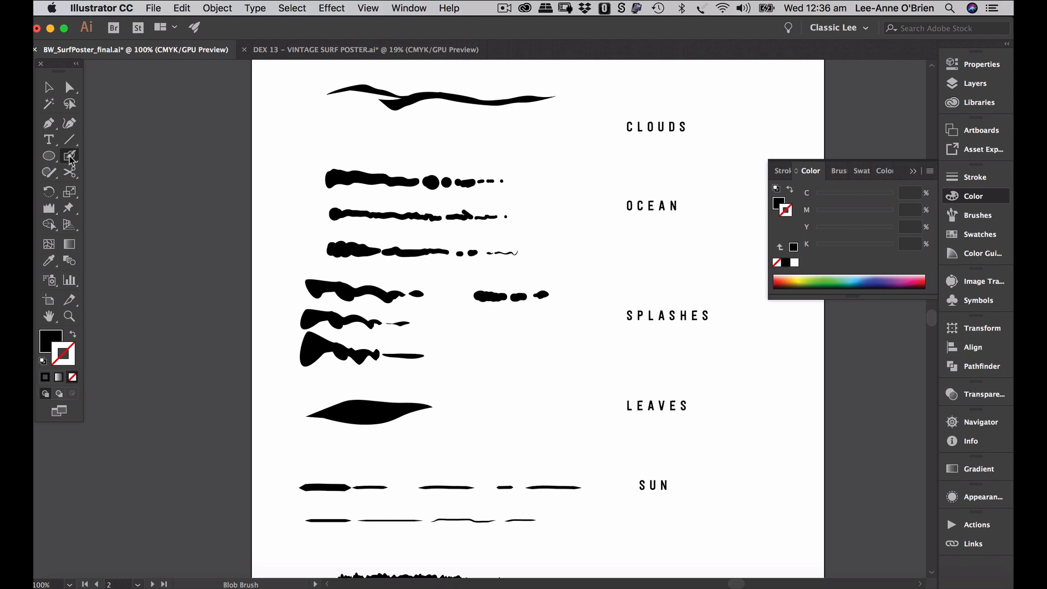
pyautogui.doubleClick(70, 157)
pyautogui.moveTo(462, 326); pyautogui.dragTo(467, 327)
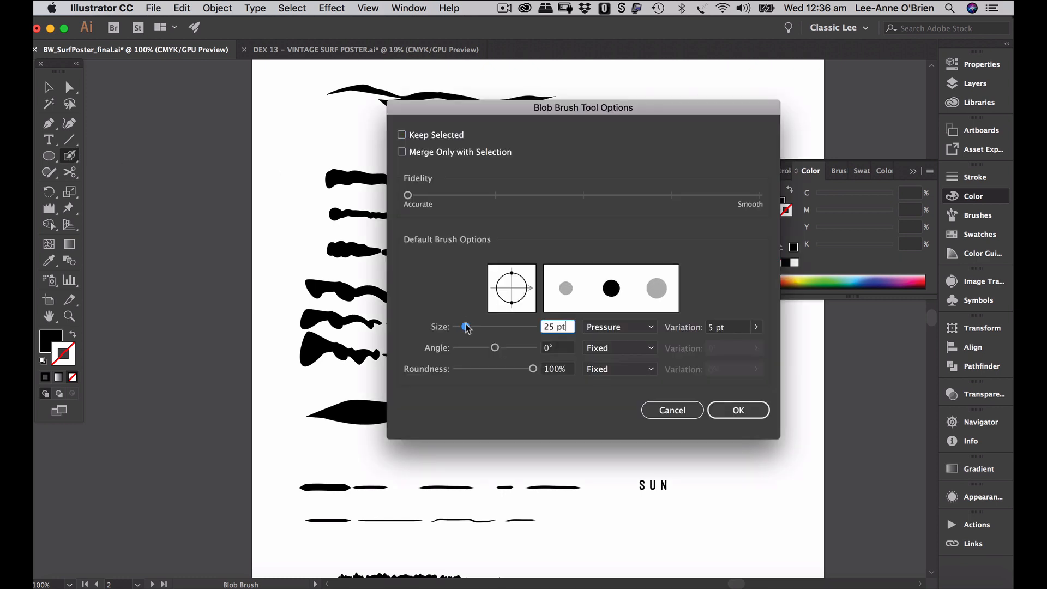
pyautogui.click(736, 411)
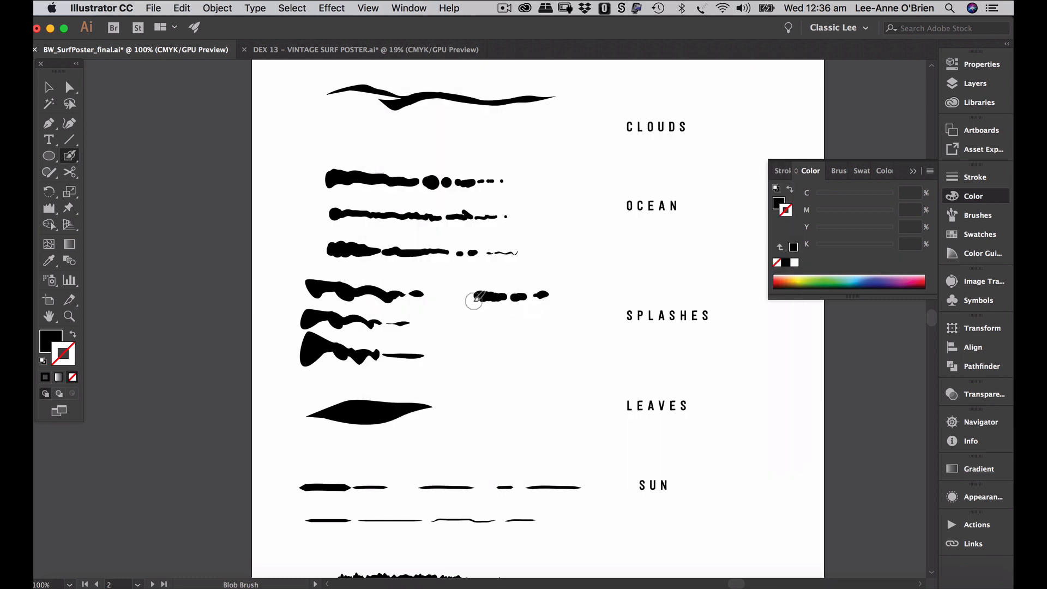
pyautogui.moveTo(475, 299); pyautogui.dragTo(486, 295)
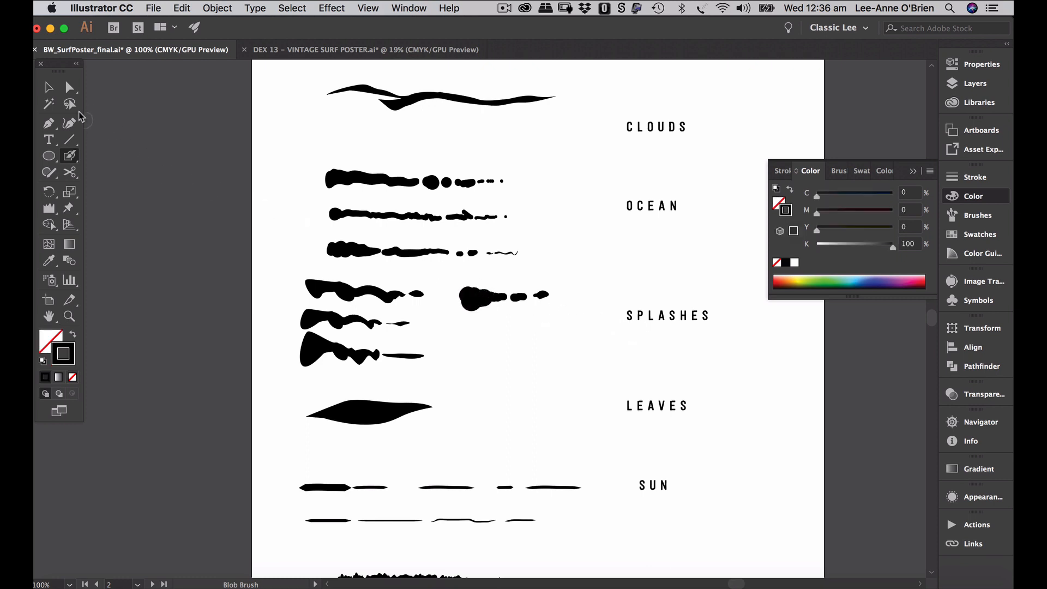
pyautogui.click(48, 87)
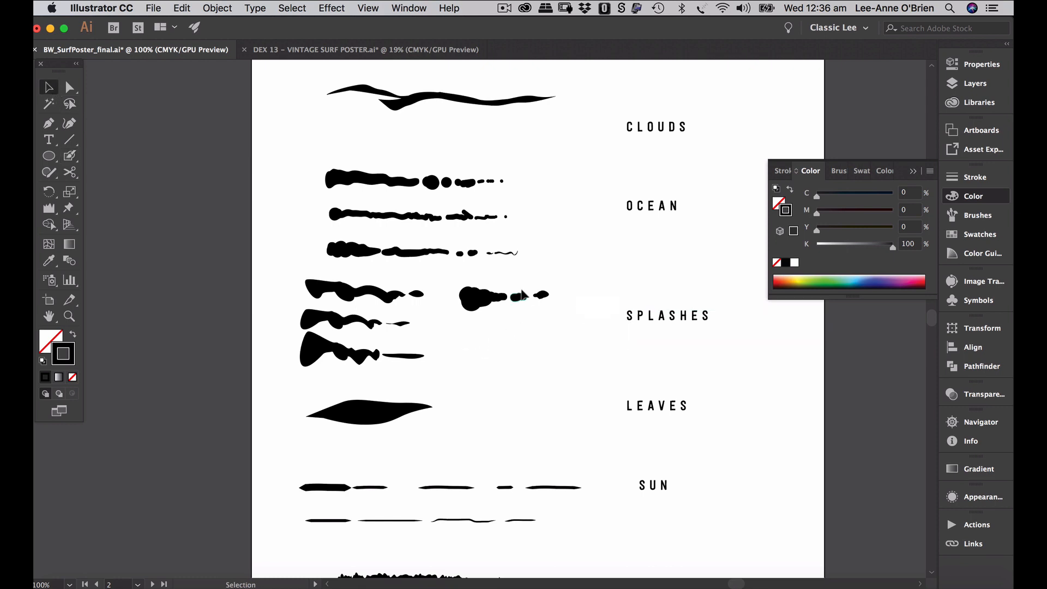
# - Drag the splash stroke into the Brushes panel as a new Art Brush
pyautogui.click(913, 171)
pyautogui.click(981, 217)
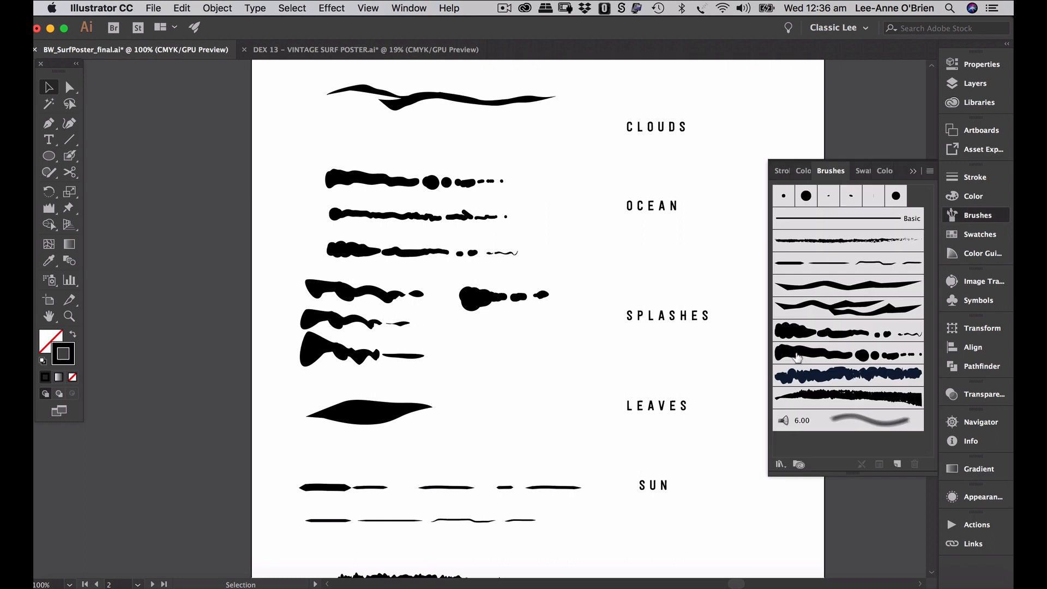
pyautogui.click(474, 301)
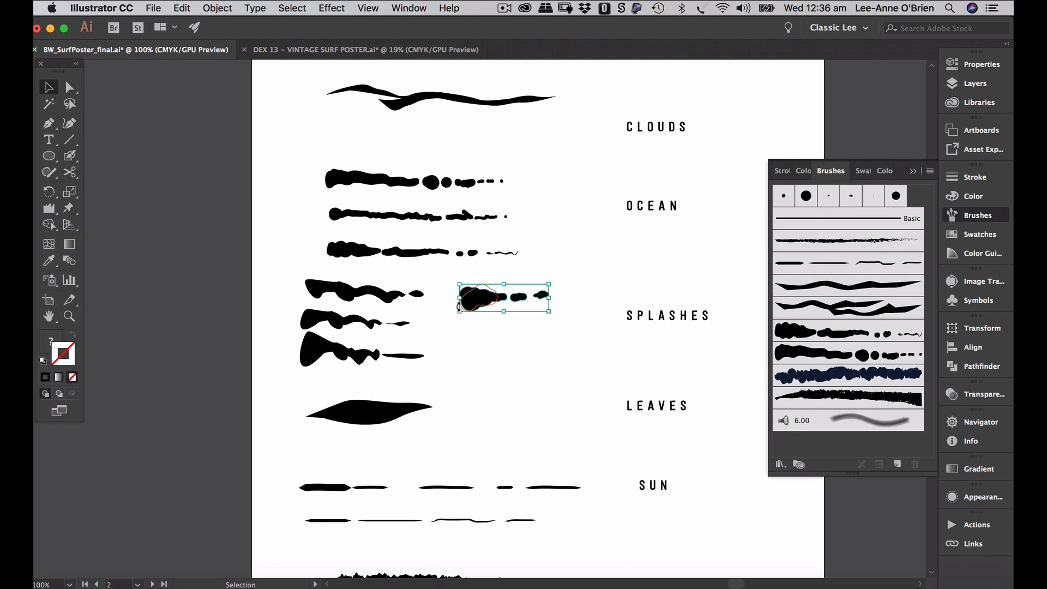
pyautogui.click(464, 340)
pyautogui.click(482, 290)
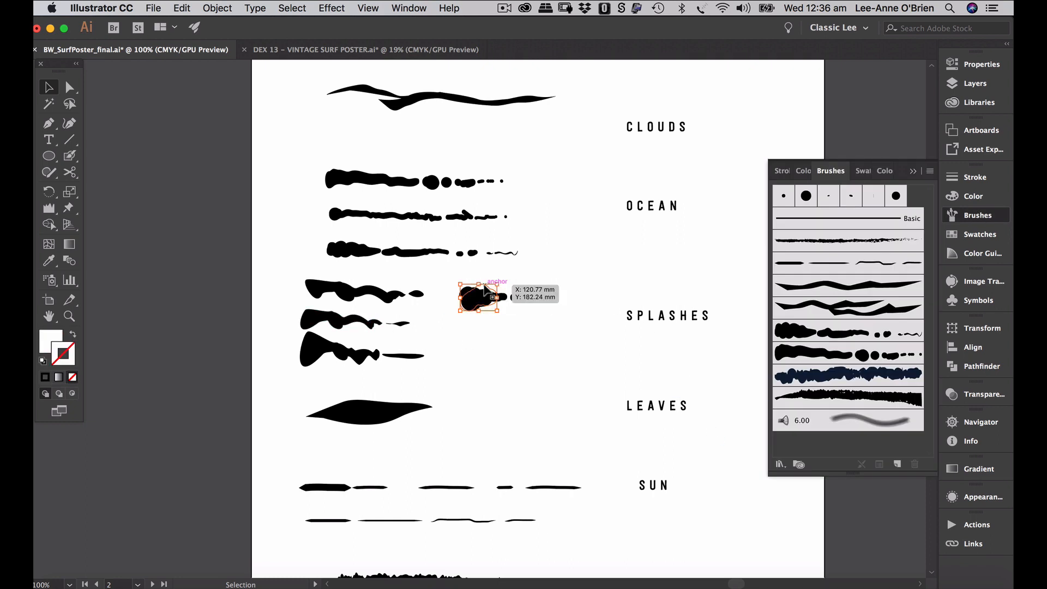
pyautogui.moveTo(485, 290)
pyautogui.mouseDown()
pyautogui.moveTo(552, 298)
pyautogui.moveTo(832, 438)
pyautogui.mouseUp()
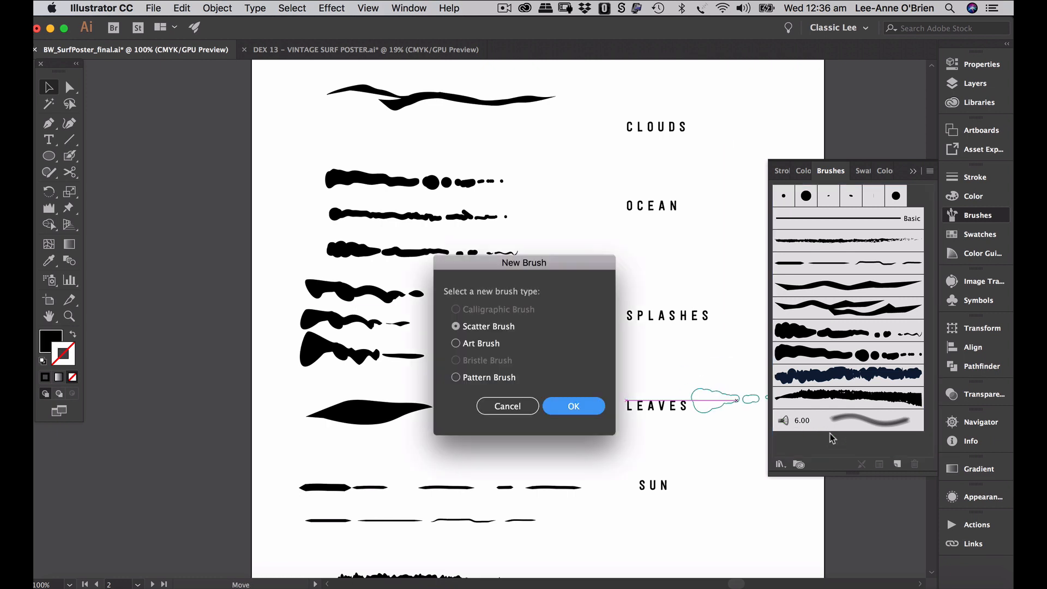
pyautogui.click(456, 343)
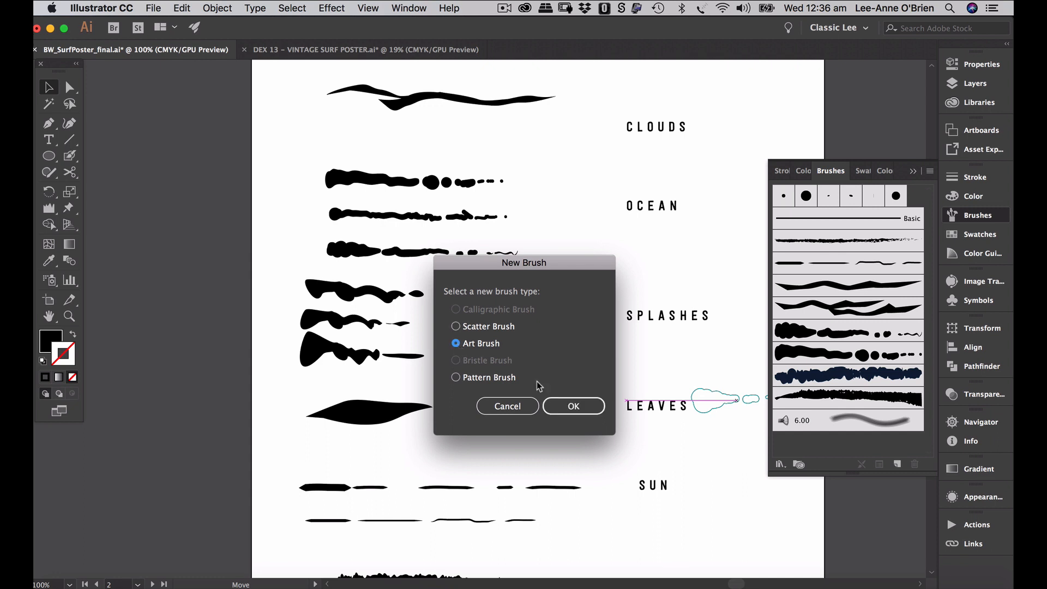
pyautogui.click(568, 413)
# - Name the new art brush 'splash' and save it
pyautogui.click(405, 145)
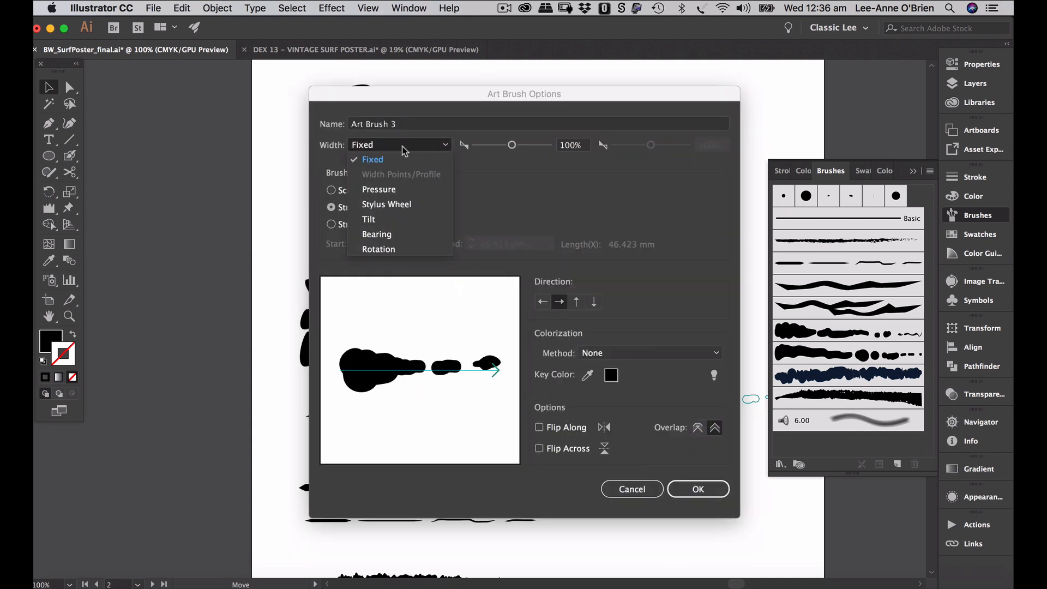
pyautogui.click(404, 129)
pyautogui.moveTo(398, 125); pyautogui.dragTo(312, 128)
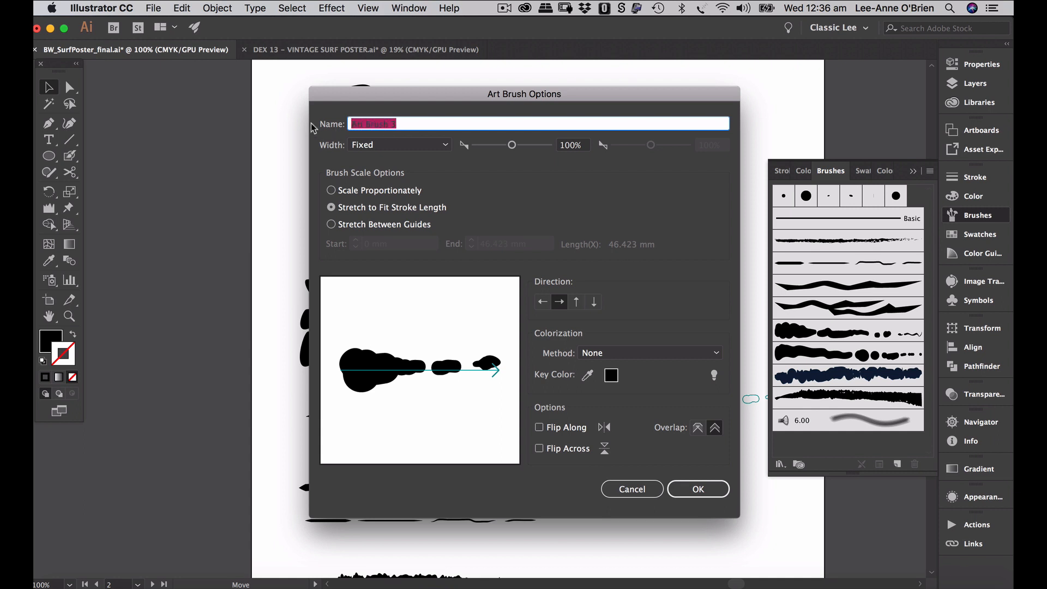
pyautogui.write('splash')
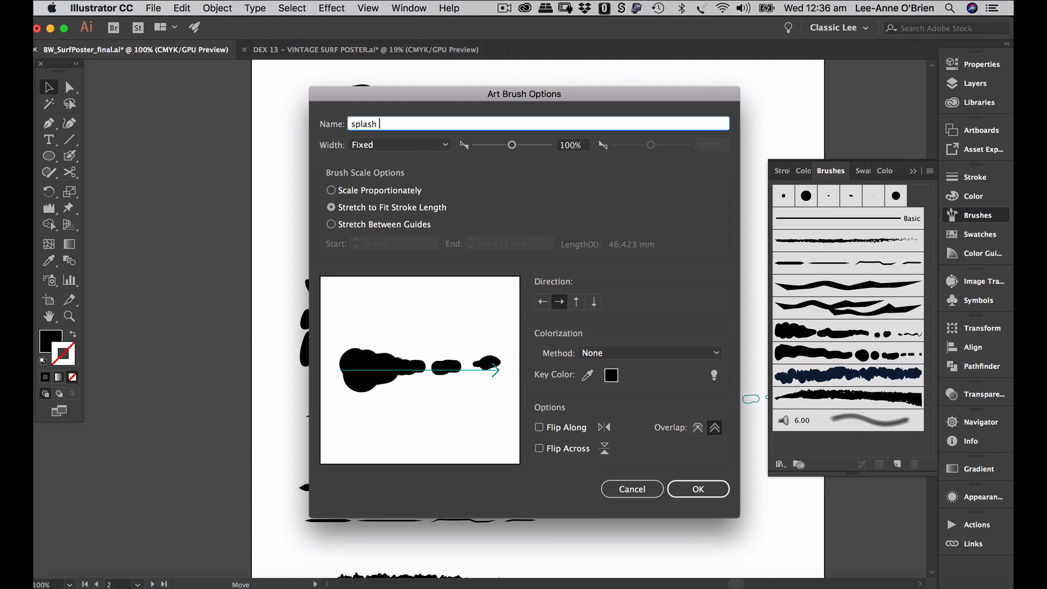
pyautogui.press('Return')
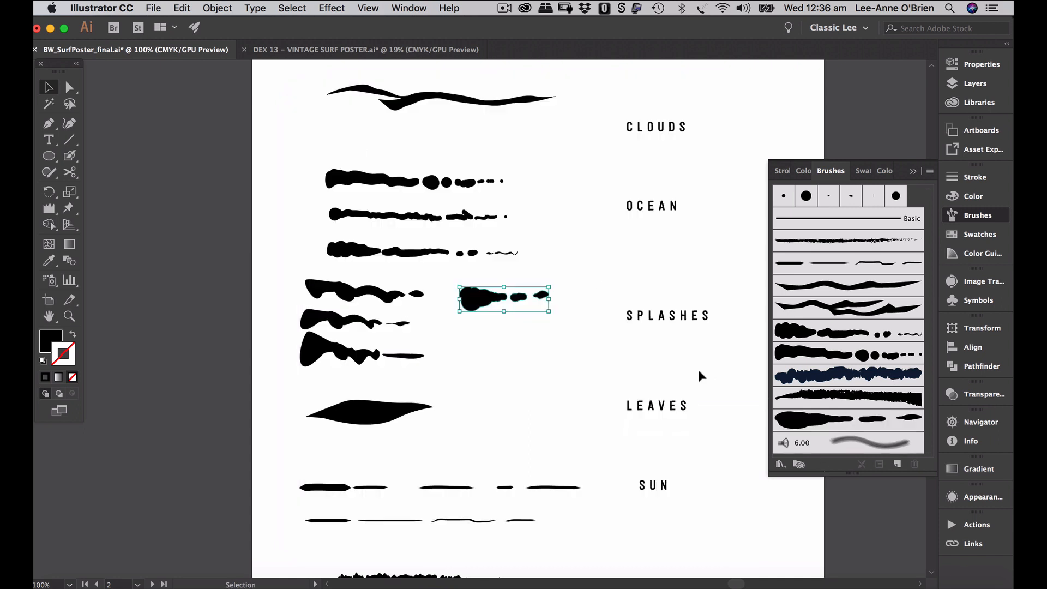
# - Set the splash 1 art brush to Pressure width 50%–150% with Hue Shift colorization
pyautogui.click(568, 359)
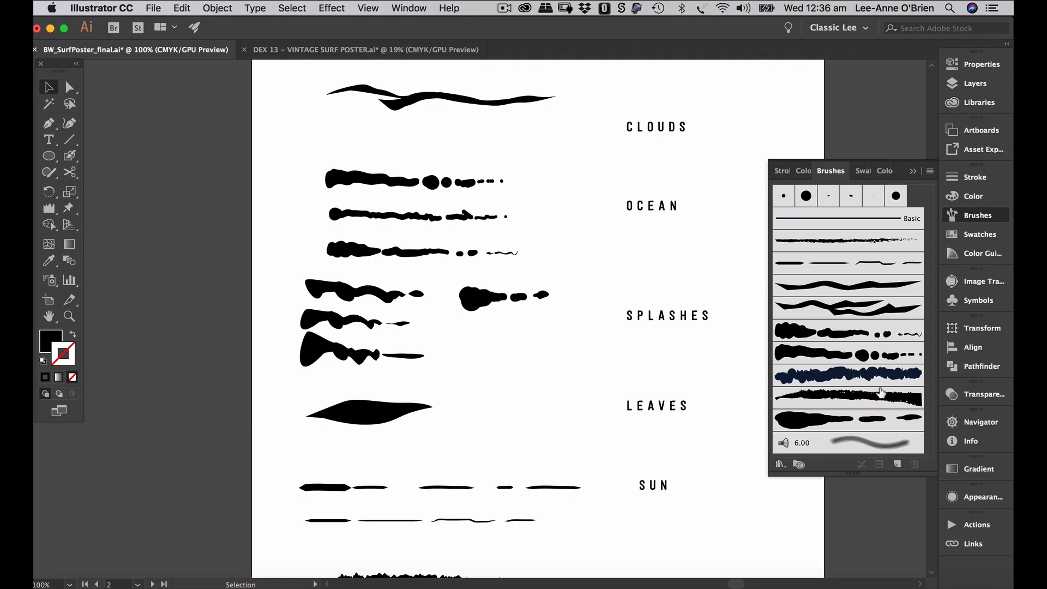
pyautogui.doubleClick(831, 424)
pyautogui.click(409, 146)
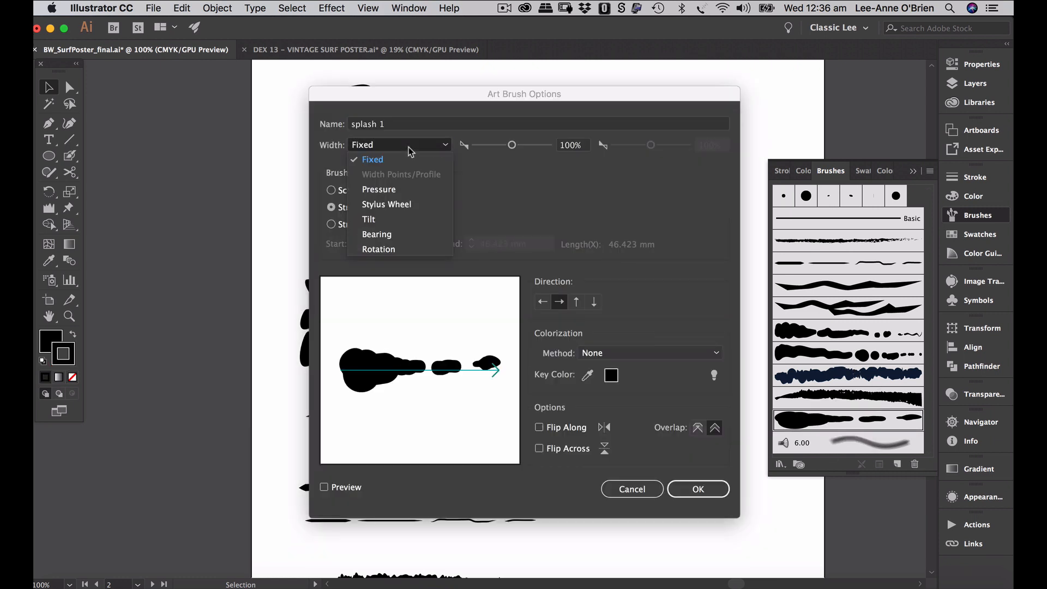
pyautogui.click(405, 191)
pyautogui.click(572, 150)
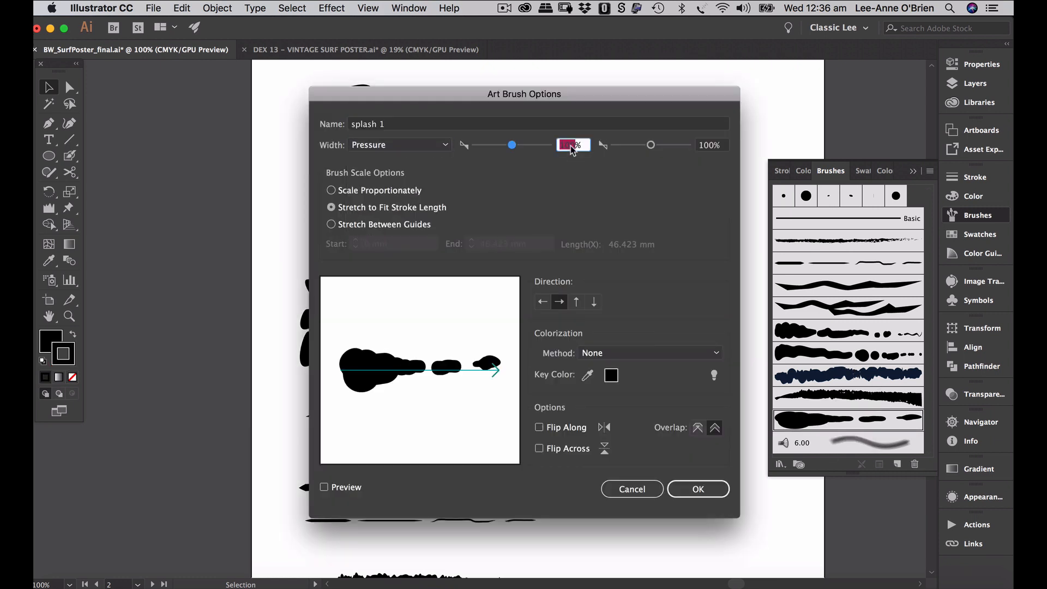
pyautogui.write('50')
pyautogui.press('Tab')
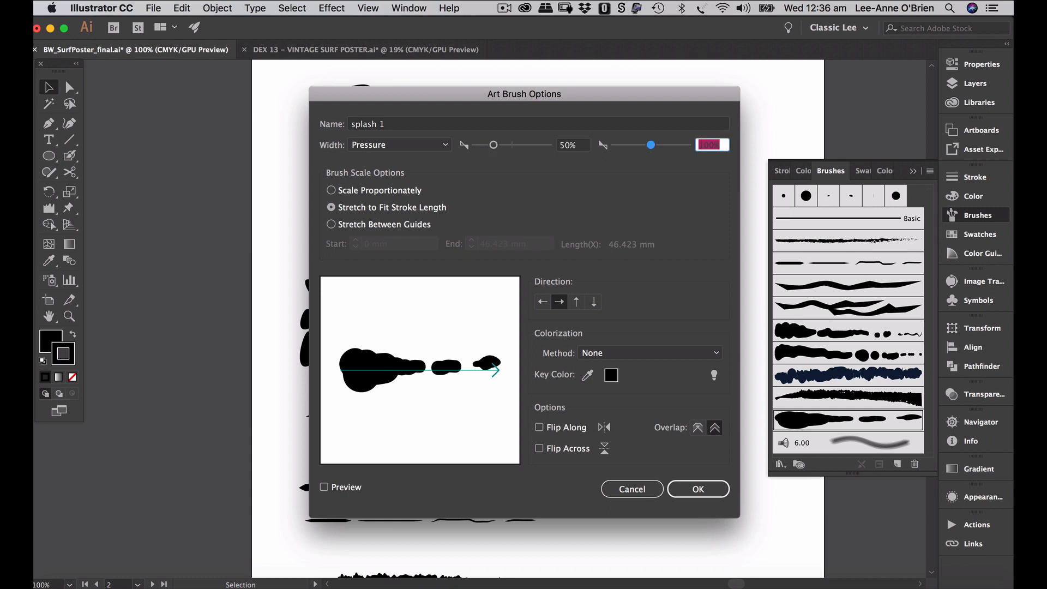
pyautogui.write('150')
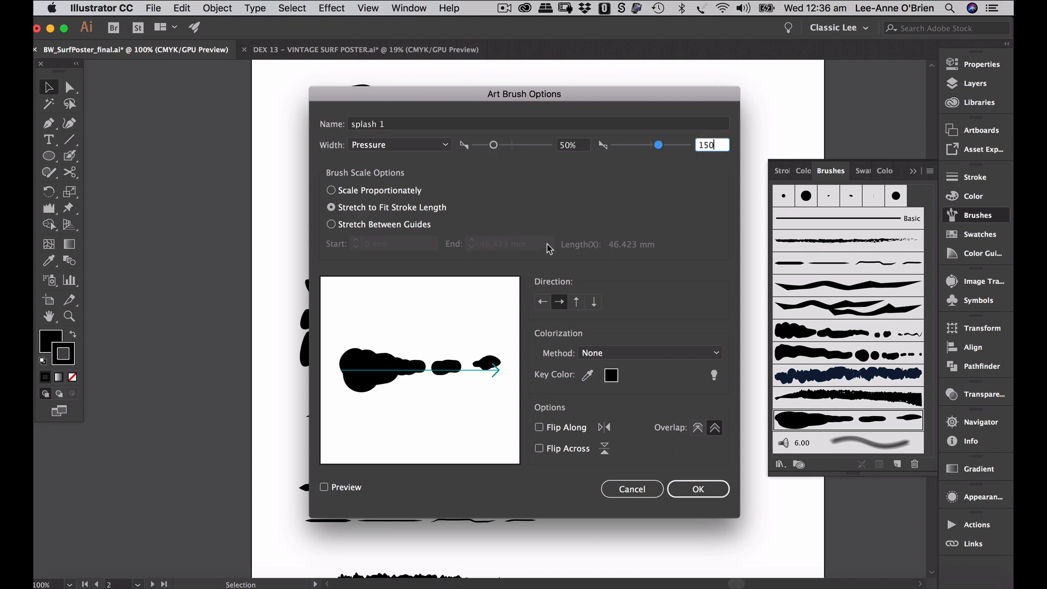
pyautogui.click(614, 361)
pyautogui.click(622, 413)
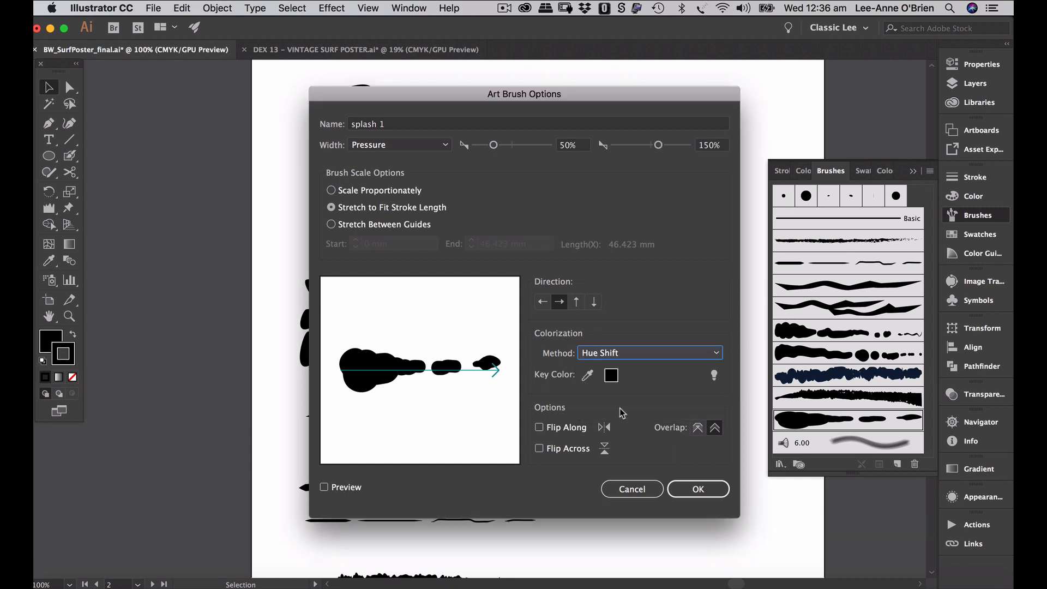
pyautogui.click(701, 489)
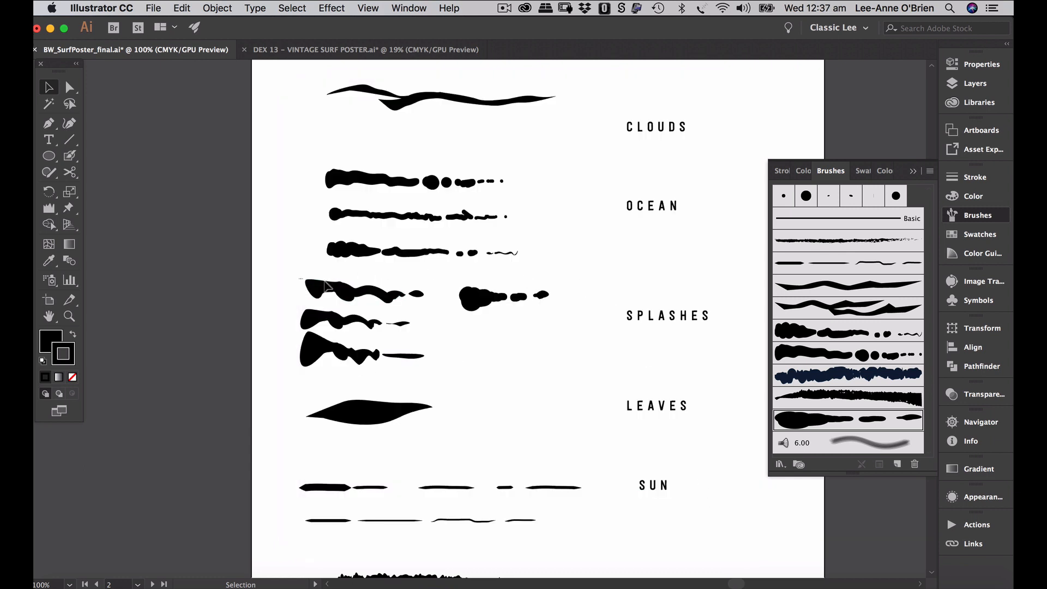
# - Drag the top-left splash stroke into the Brushes panel as a new art brush named splash 2
pyautogui.moveTo(413, 296); pyautogui.dragTo(859, 430)
pyautogui.click(467, 348)
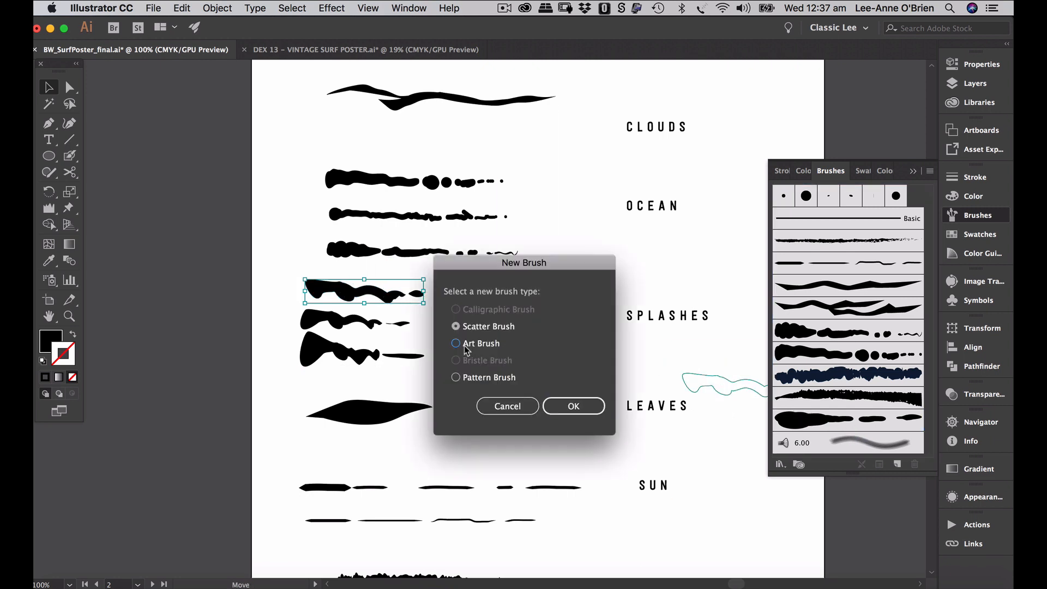
pyautogui.click(564, 406)
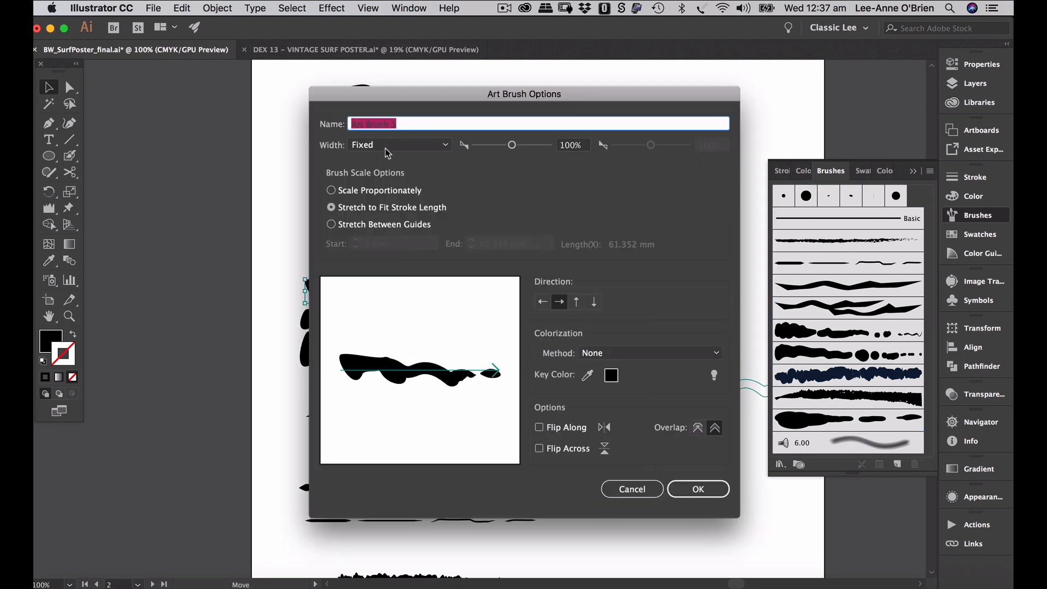
pyautogui.write('splash 2')
# - Give splash 2 Pressure width from 50% to 150% and Hue Shift colorization
pyautogui.click(386, 145)
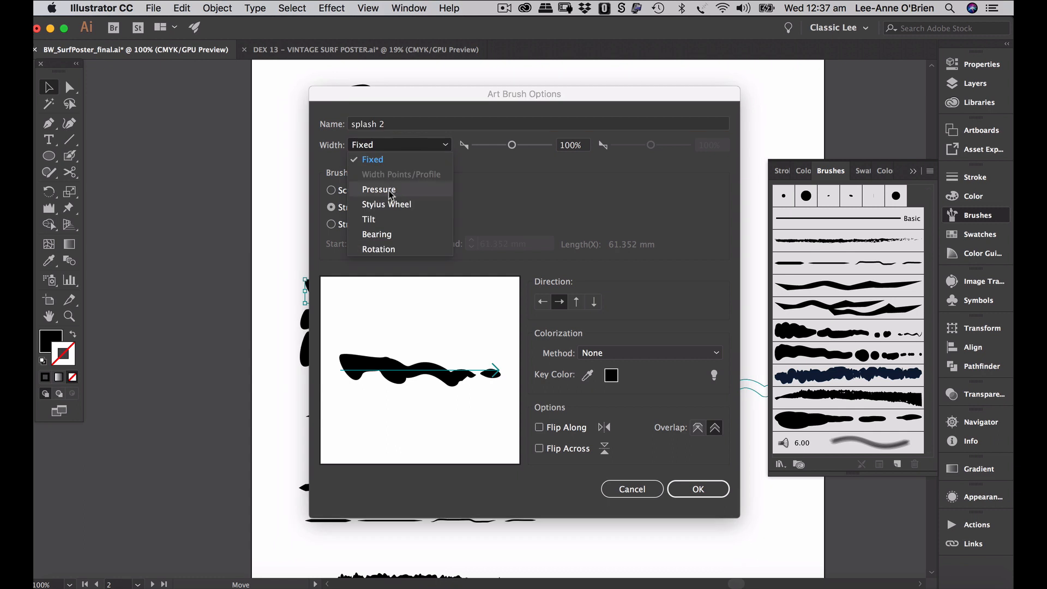
pyautogui.click(389, 192)
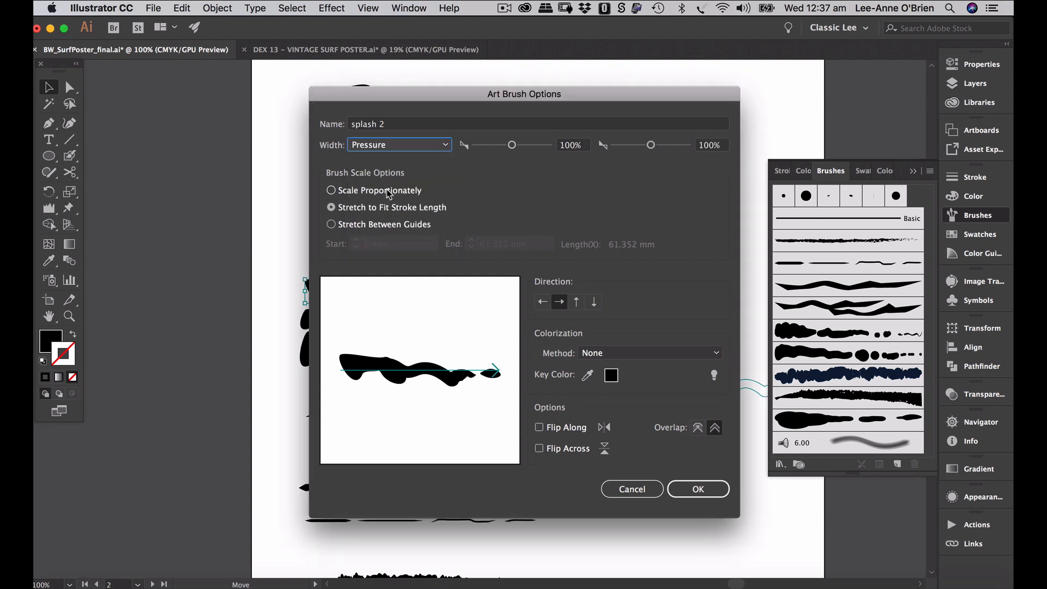
pyautogui.doubleClick(568, 145)
pyautogui.write('50')
pyautogui.press('Tab')
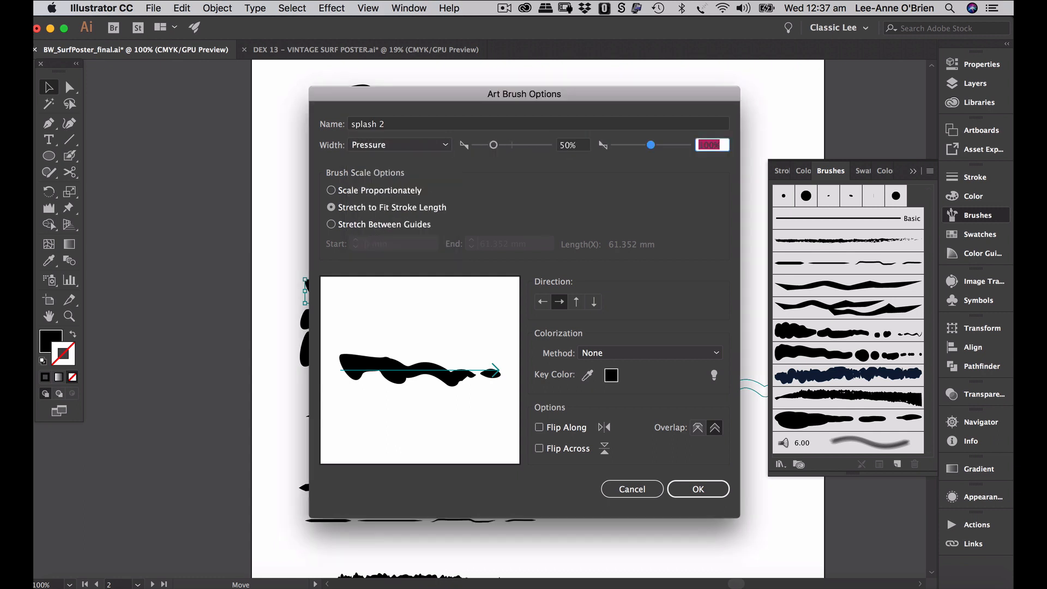
pyautogui.write('15')
pyautogui.click(608, 354)
pyautogui.click(620, 413)
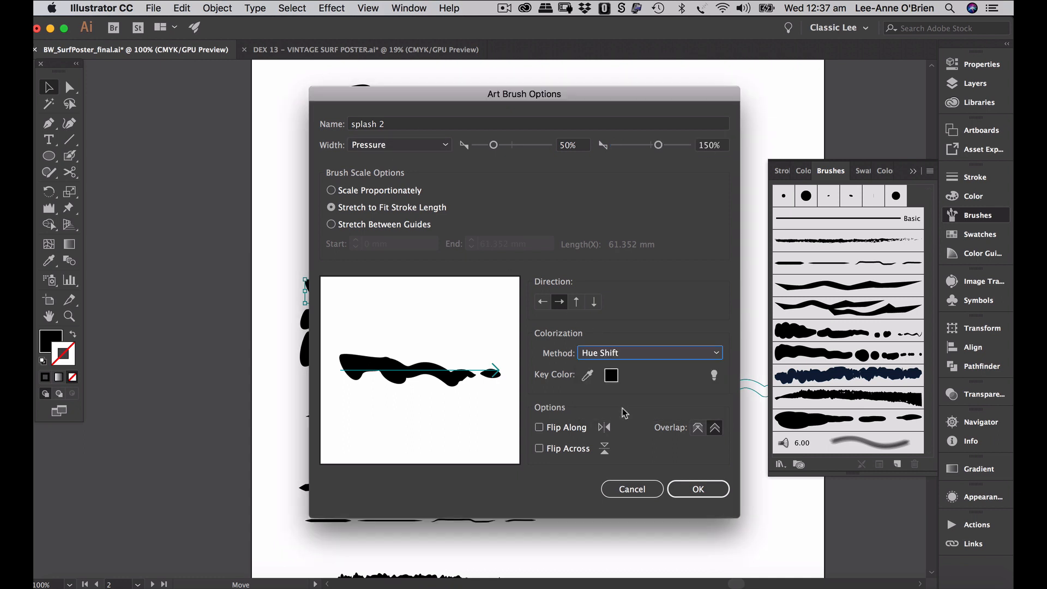
pyautogui.click(699, 490)
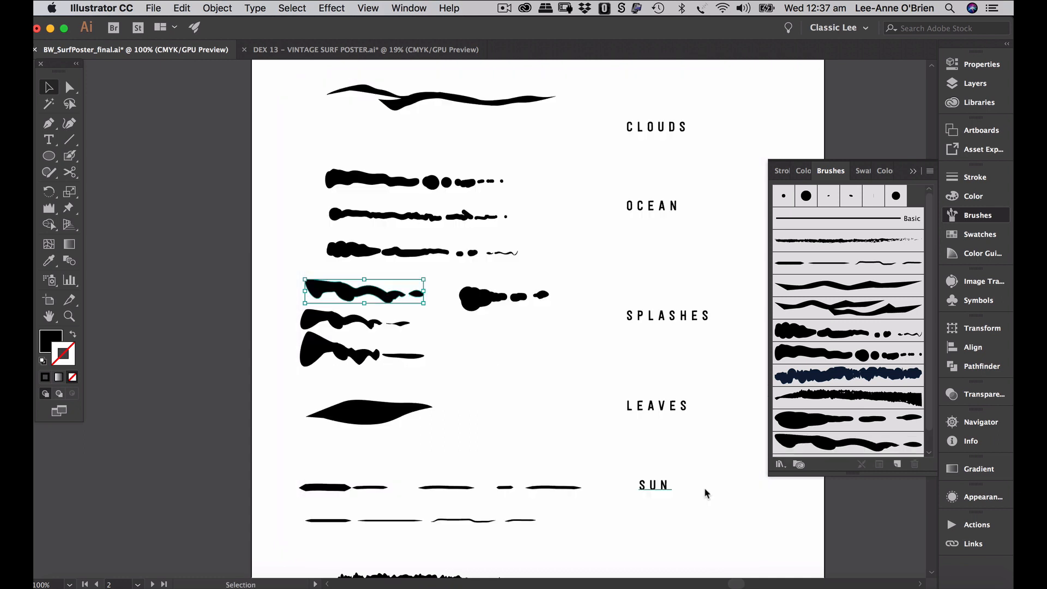
# - Go back to the poster artboard and target the splash layer in the Layers panel
pyautogui.click(559, 247)
pyautogui.press('super+alt+0')
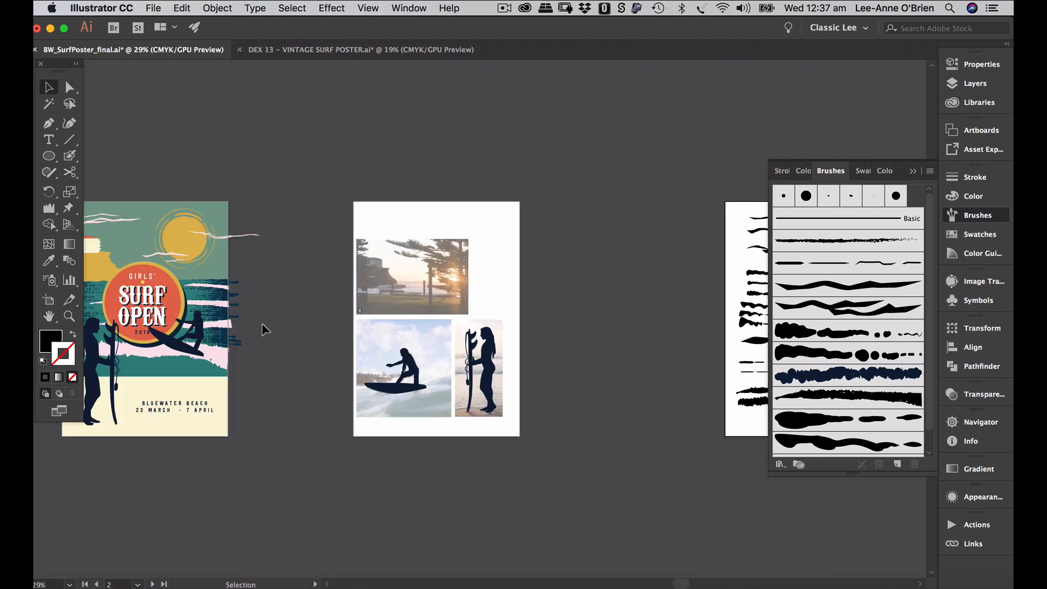
pyautogui.press('super+0')
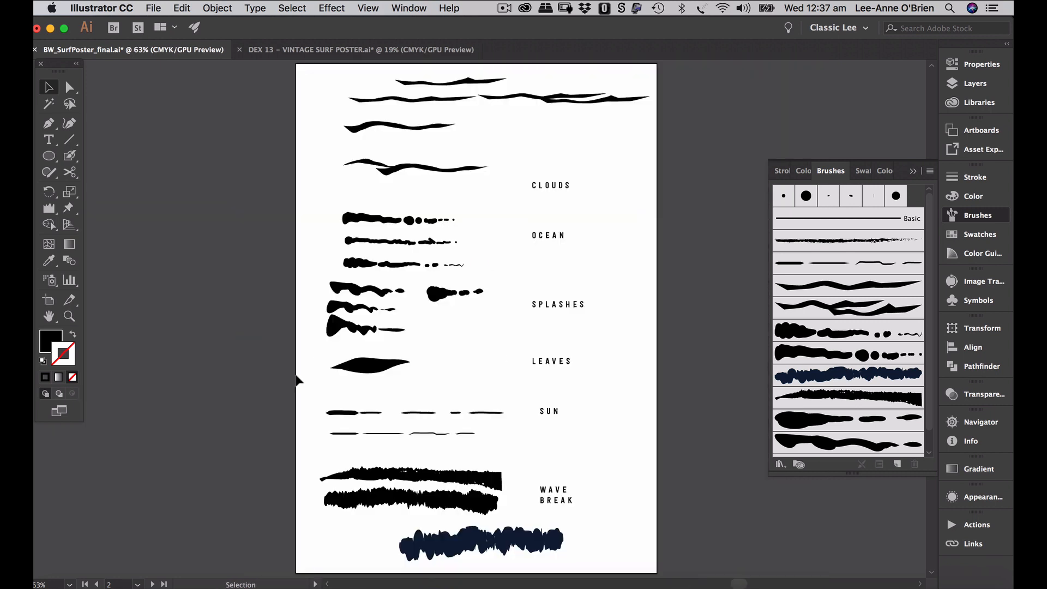
pyautogui.click(86, 584)
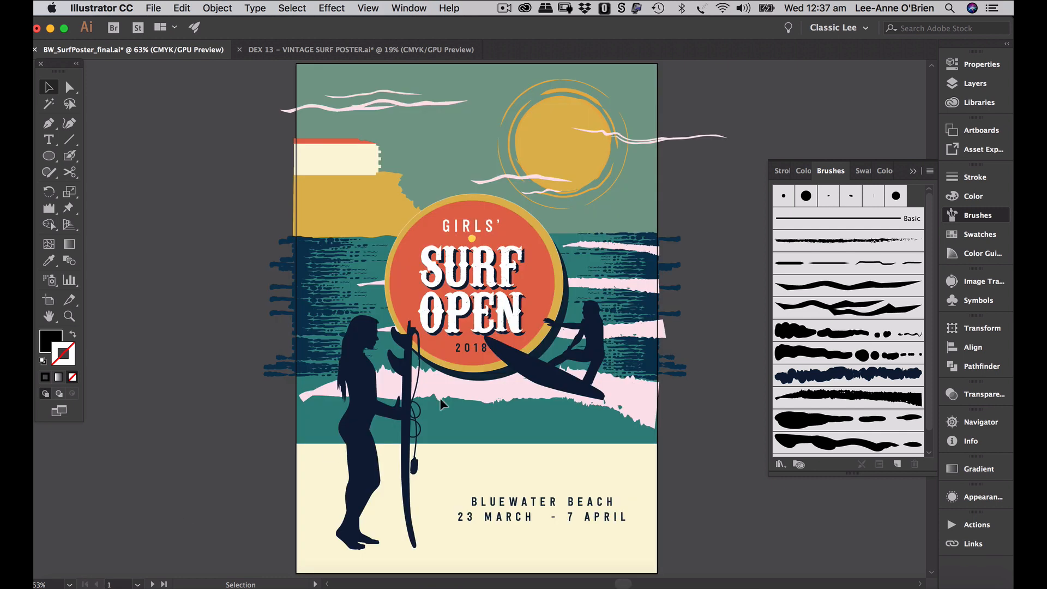
pyautogui.click(912, 171)
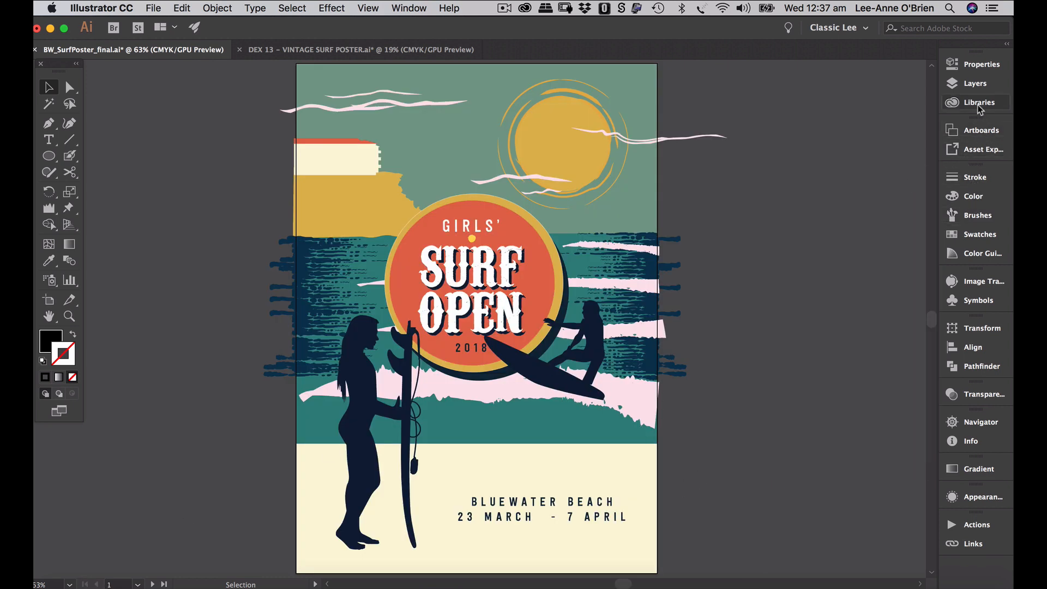
pyautogui.click(973, 84)
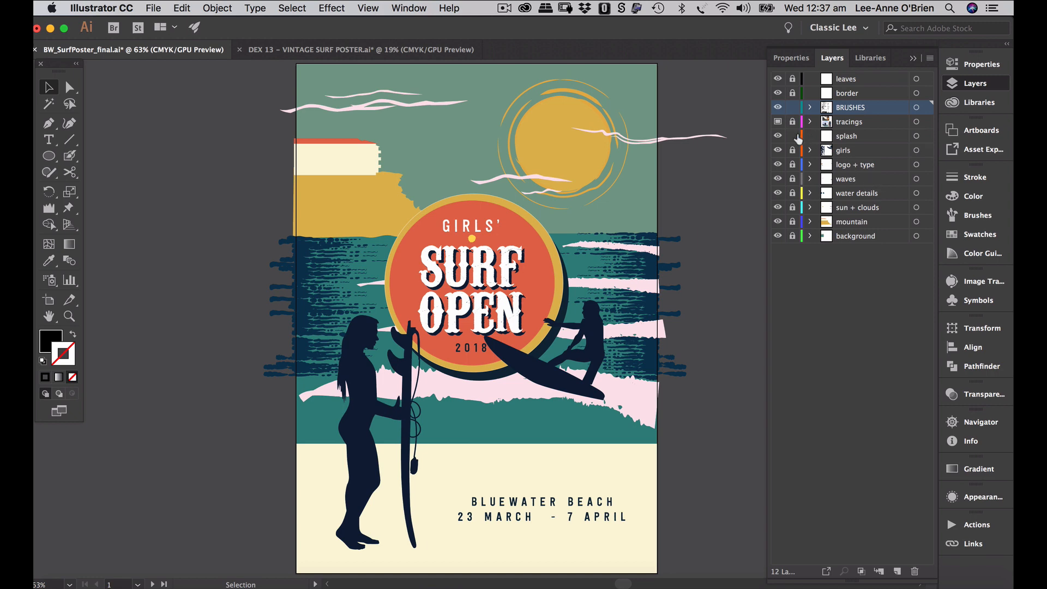
pyautogui.click(854, 139)
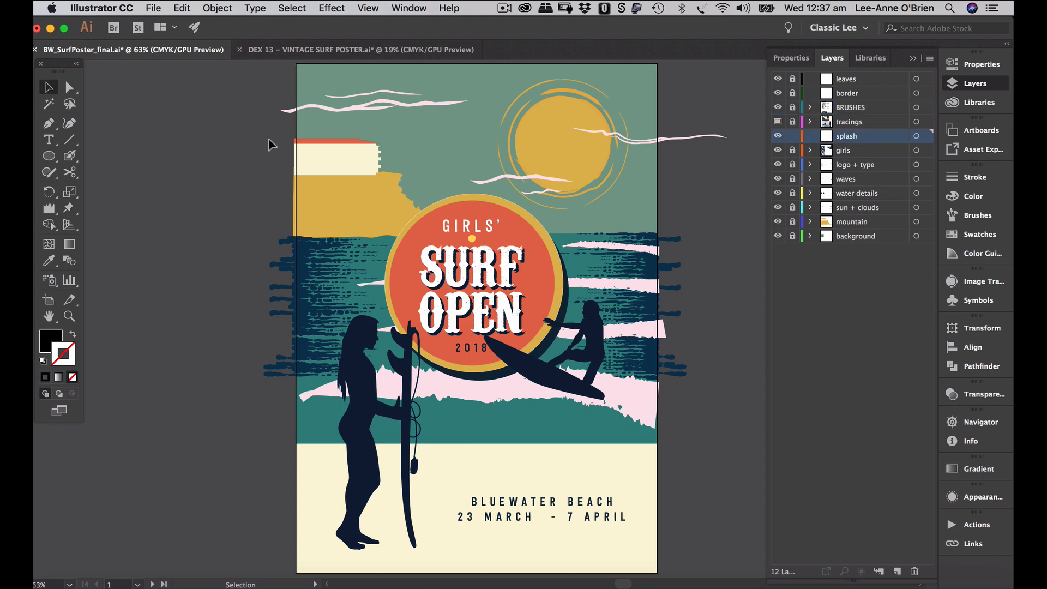
pyautogui.click(70, 156)
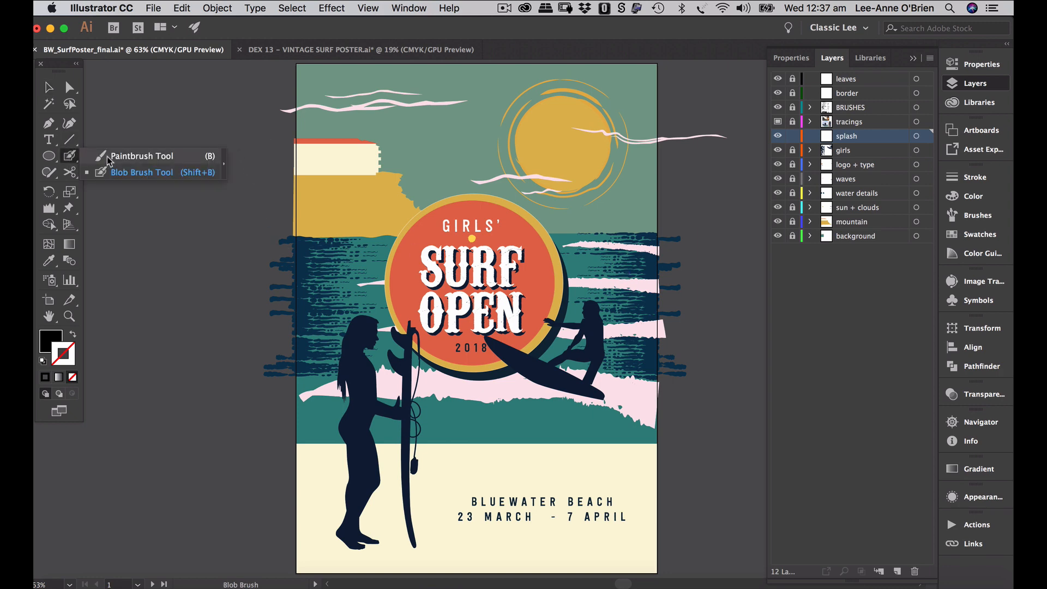
# - Paint a short splash stroke on the surfboard with the Paintbrush, redoing the first attempt
pyautogui.click(108, 157)
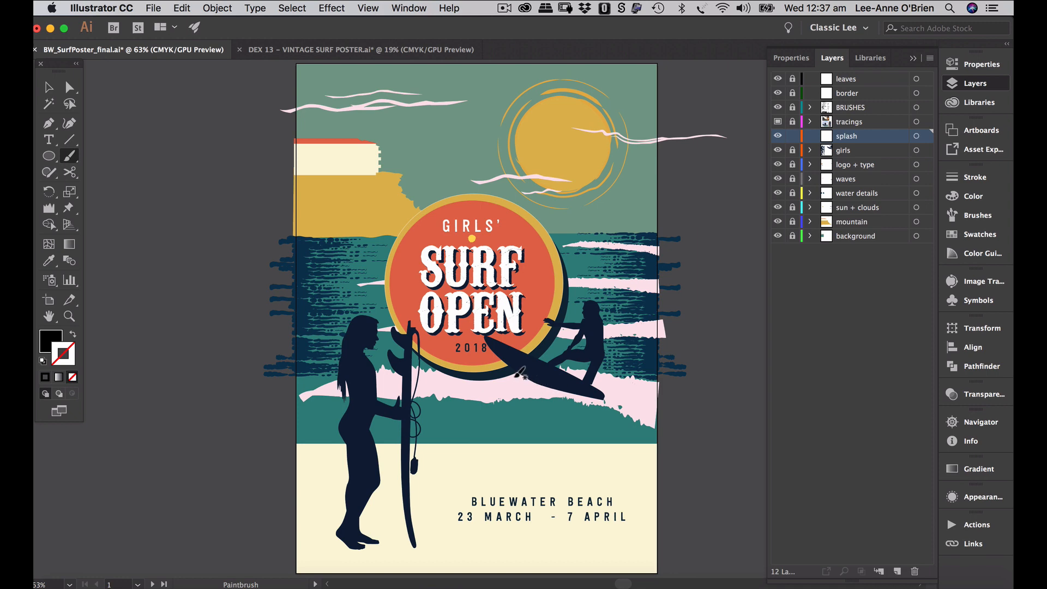
pyautogui.moveTo(501, 379)
pyautogui.mouseDown()
pyautogui.moveTo(545, 325)
pyautogui.moveTo(539, 376)
pyautogui.moveTo(549, 373)
pyautogui.moveTo(547, 339)
pyautogui.mouseUp()
pyautogui.hotkey('ctrl', 'z')
pyautogui.hotkey('ctrl', 'z')
pyautogui.moveTo(499, 379); pyautogui.dragTo(532, 378)
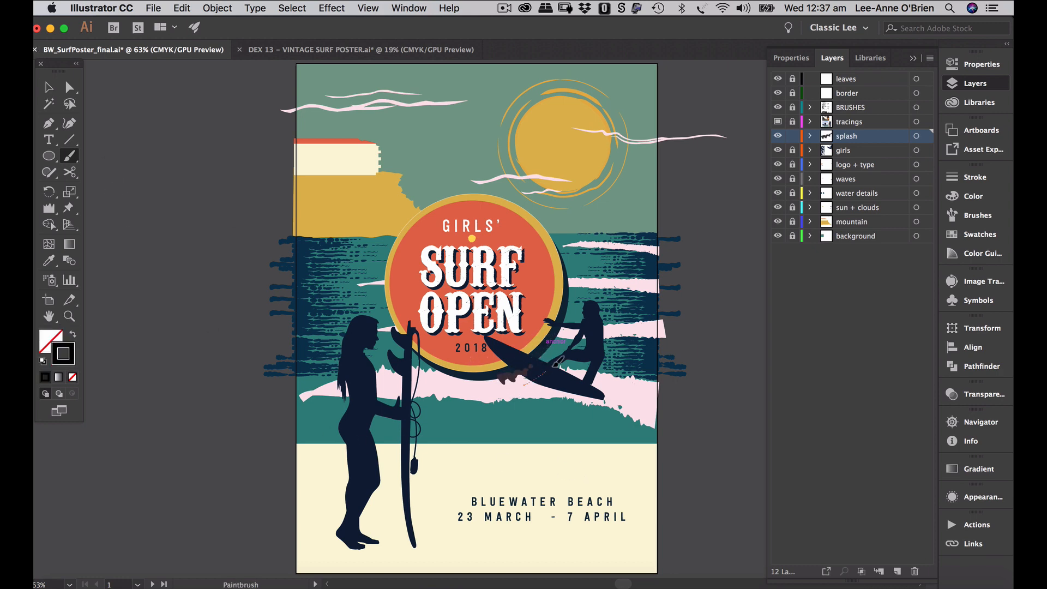
# - Make the two splash strokes on the surfboard white
pyautogui.click(48, 87)
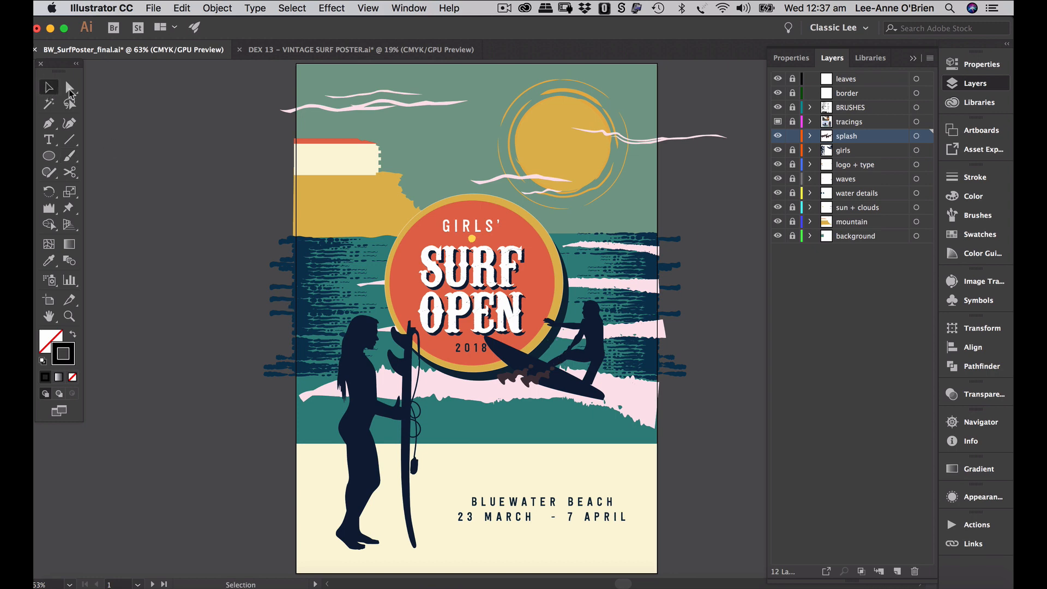
pyautogui.click(517, 377)
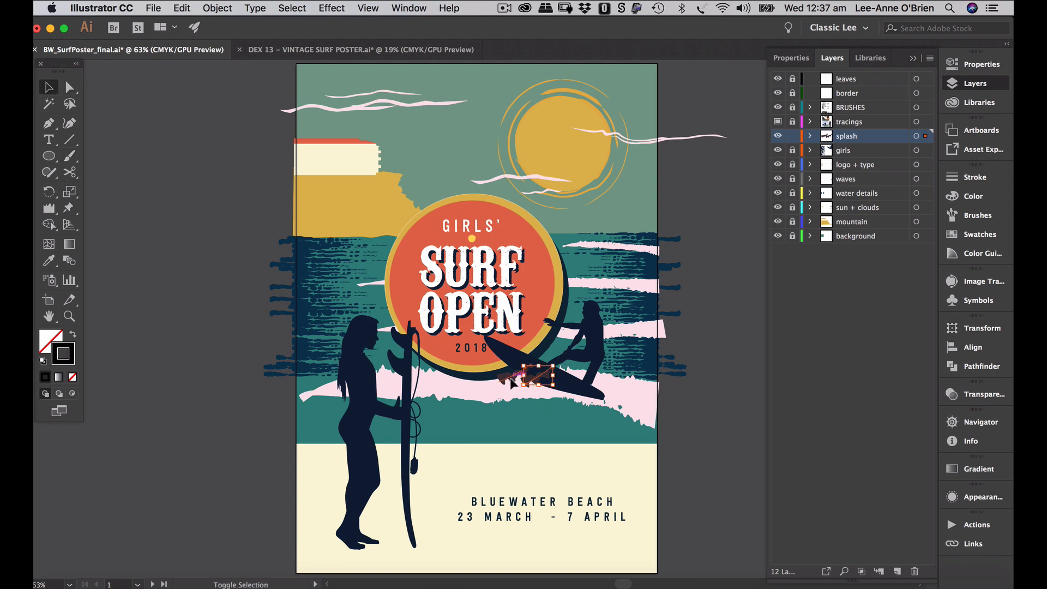
pyautogui.keyDown('shift'); pyautogui.click(513, 382); pyautogui.keyUp('shift')
pyautogui.click(968, 196)
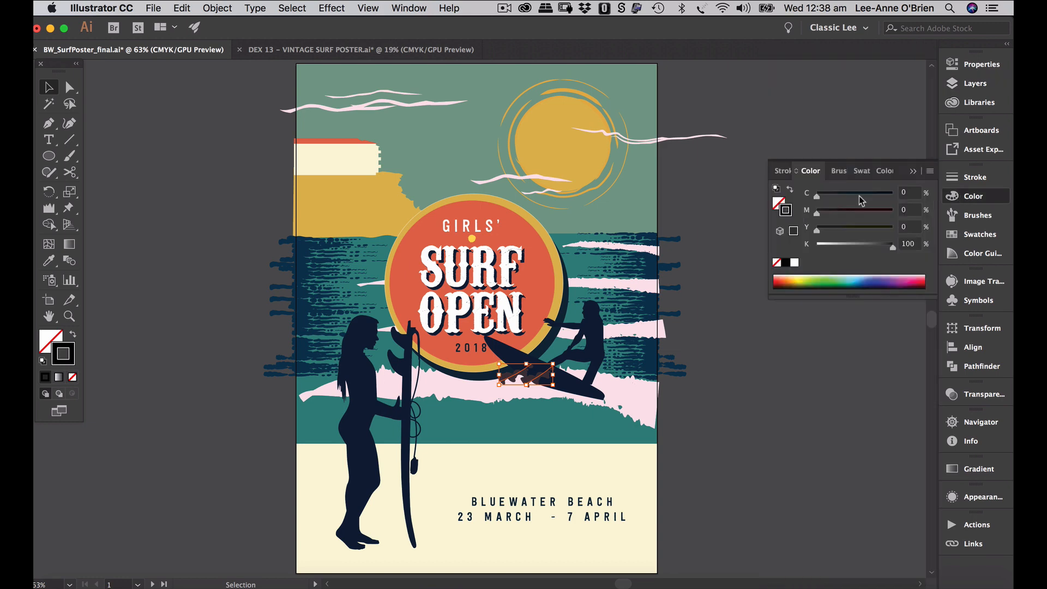
pyautogui.click(796, 264)
pyautogui.click(702, 387)
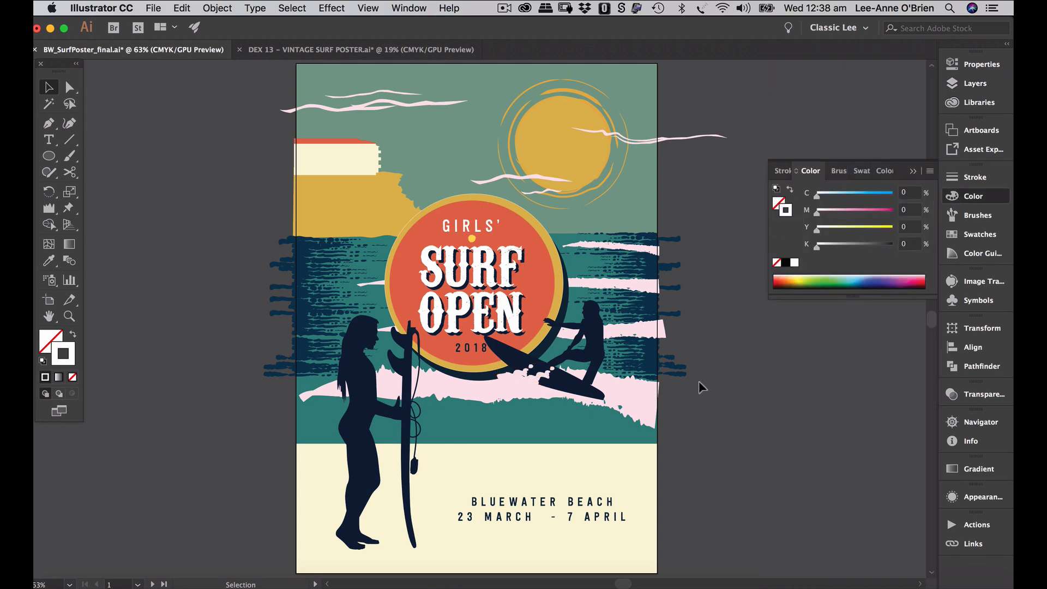
# - Paint five more splashes around the board and the circle's lower edge
pyautogui.click(69, 156)
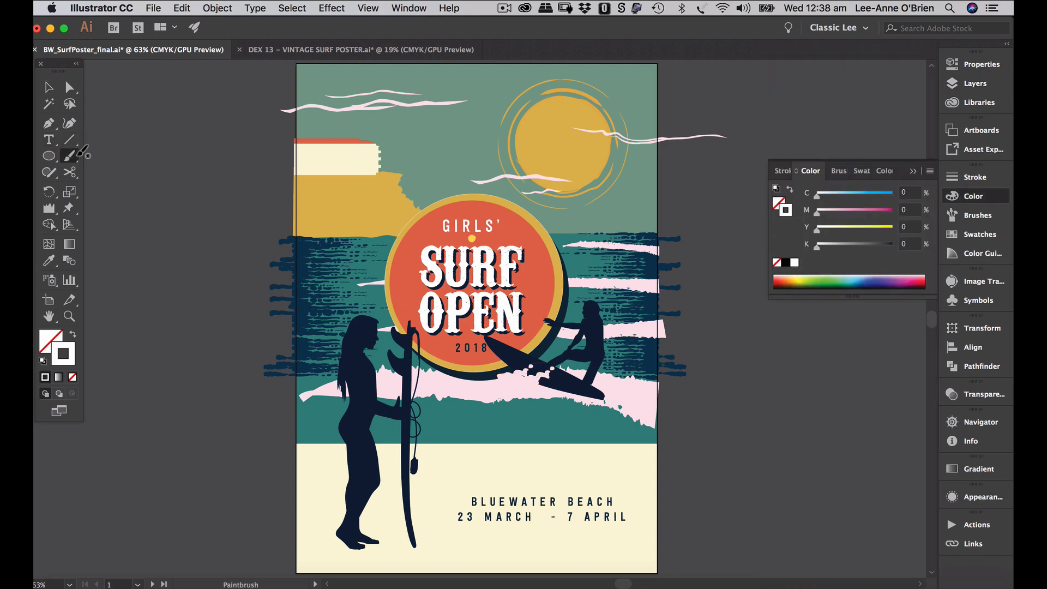
pyautogui.moveTo(485, 384); pyautogui.dragTo(503, 359)
pyautogui.moveTo(543, 393)
pyautogui.mouseDown()
pyautogui.moveTo(585, 367)
pyautogui.moveTo(597, 390)
pyautogui.mouseUp()
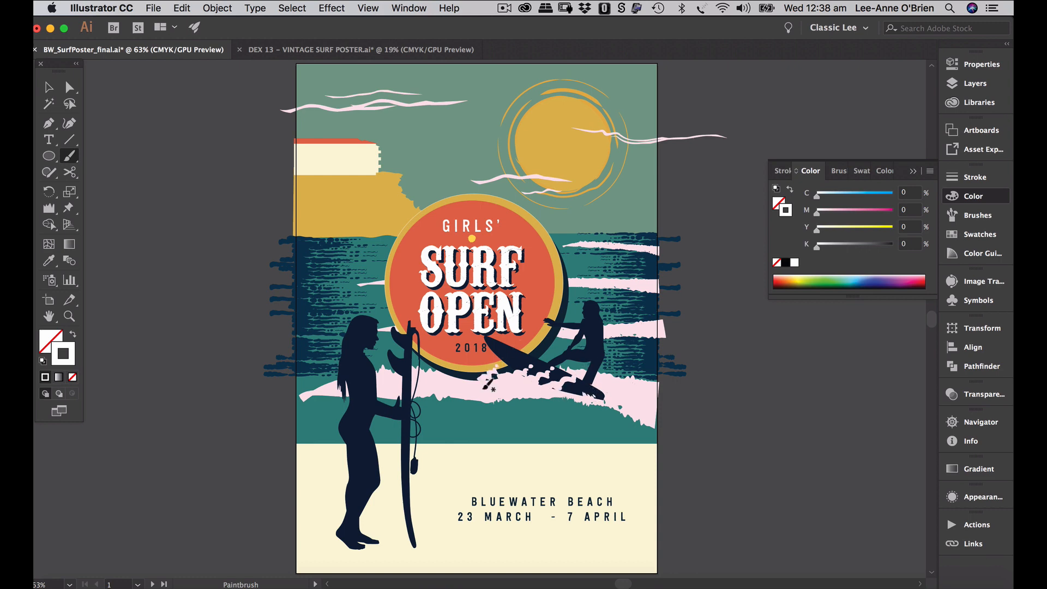
pyautogui.moveTo(434, 379); pyautogui.dragTo(463, 355)
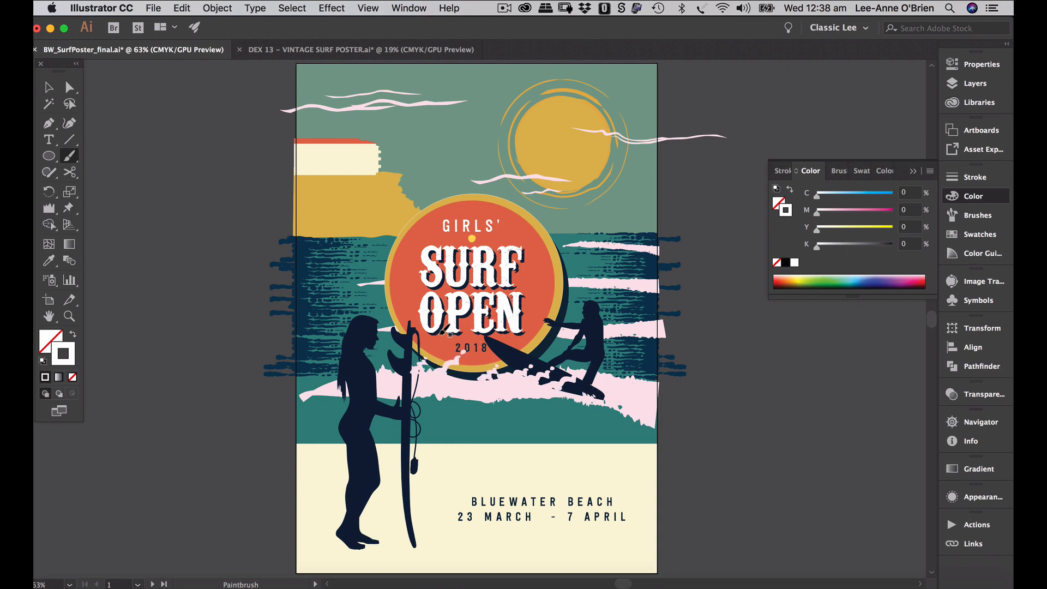
pyautogui.moveTo(591, 403); pyautogui.dragTo(603, 390)
pyautogui.moveTo(494, 387); pyautogui.dragTo(525, 354)
pyautogui.click(69, 87)
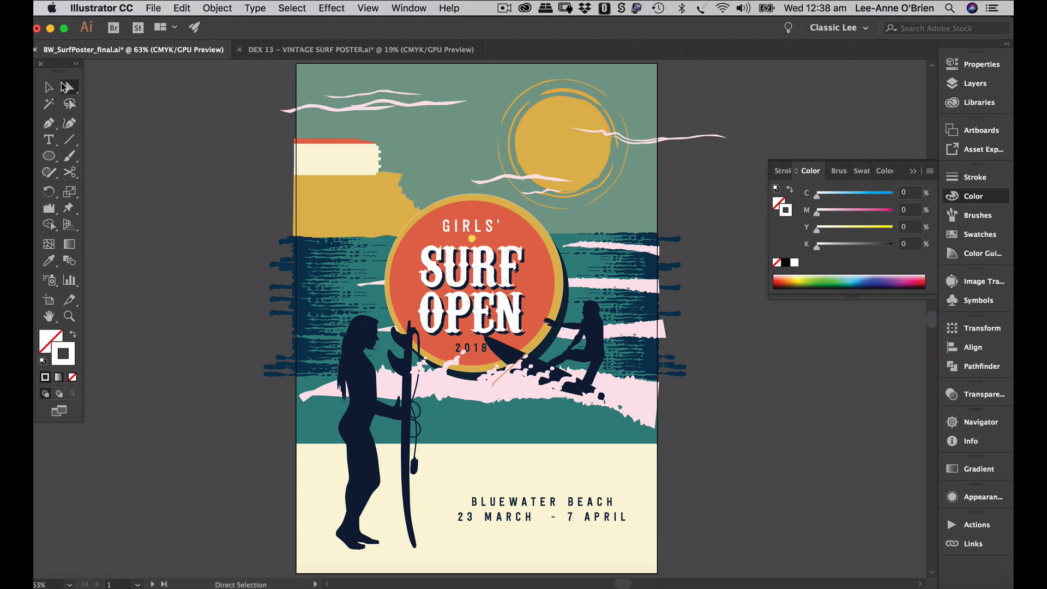
# - Set the splash paths near the surfer to a 0.5 pt stroke weight
pyautogui.click(950, 180)
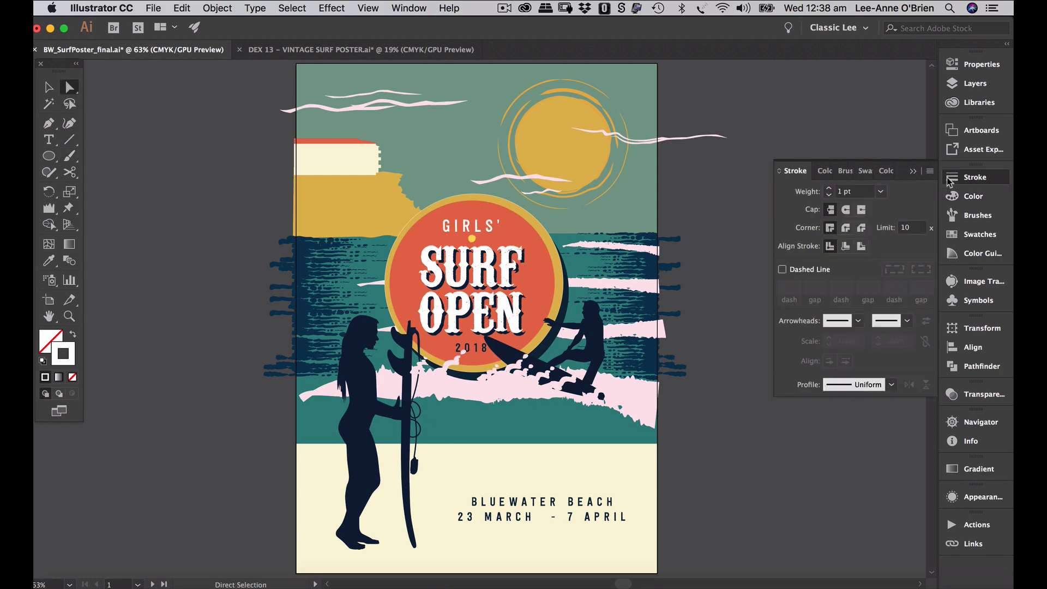
pyautogui.click(880, 191)
pyautogui.click(879, 214)
pyautogui.click(518, 385)
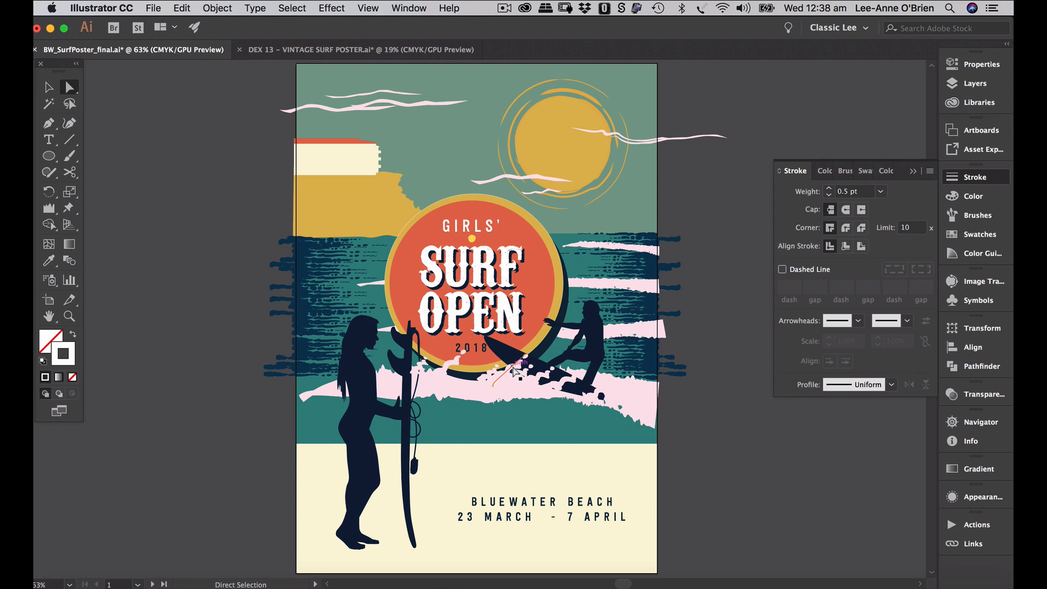
pyautogui.click(881, 192)
pyautogui.click(900, 221)
pyautogui.click(678, 460)
# - Move the splash shapes below the surfer and Option-drag a copy of the orange splash rightward
pyautogui.click(515, 380)
pyautogui.moveTo(518, 374); pyautogui.dragTo(446, 387)
pyautogui.click(715, 375)
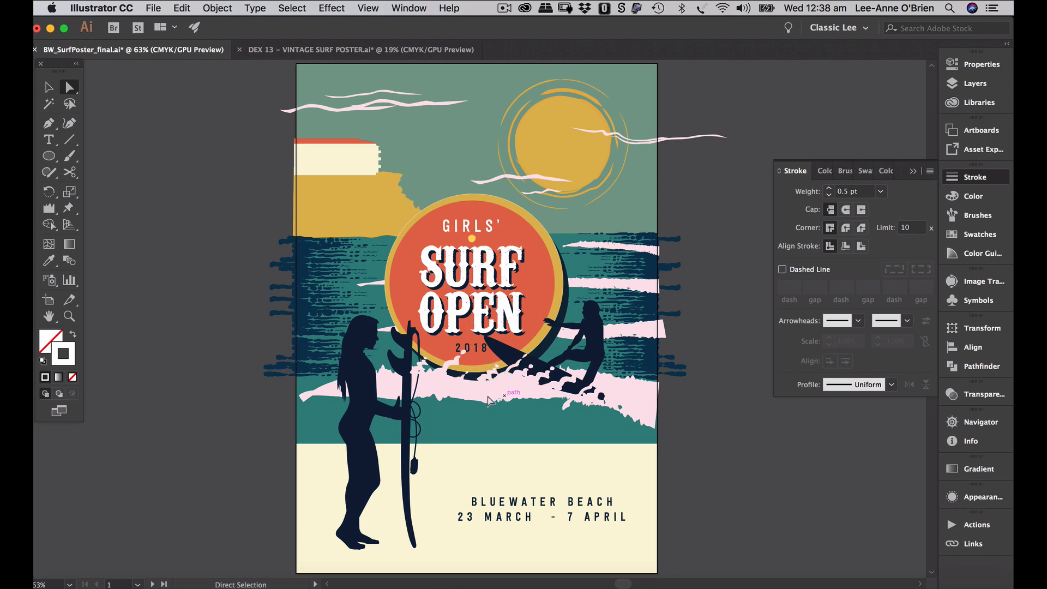
pyautogui.click(466, 380)
pyautogui.moveTo(466, 380); pyautogui.dragTo(584, 379)
pyautogui.click(685, 399)
# - Move the small splash path onto the surfer's board
pyautogui.click(591, 375)
pyautogui.click(620, 381)
pyautogui.moveTo(621, 381); pyautogui.dragTo(590, 381)
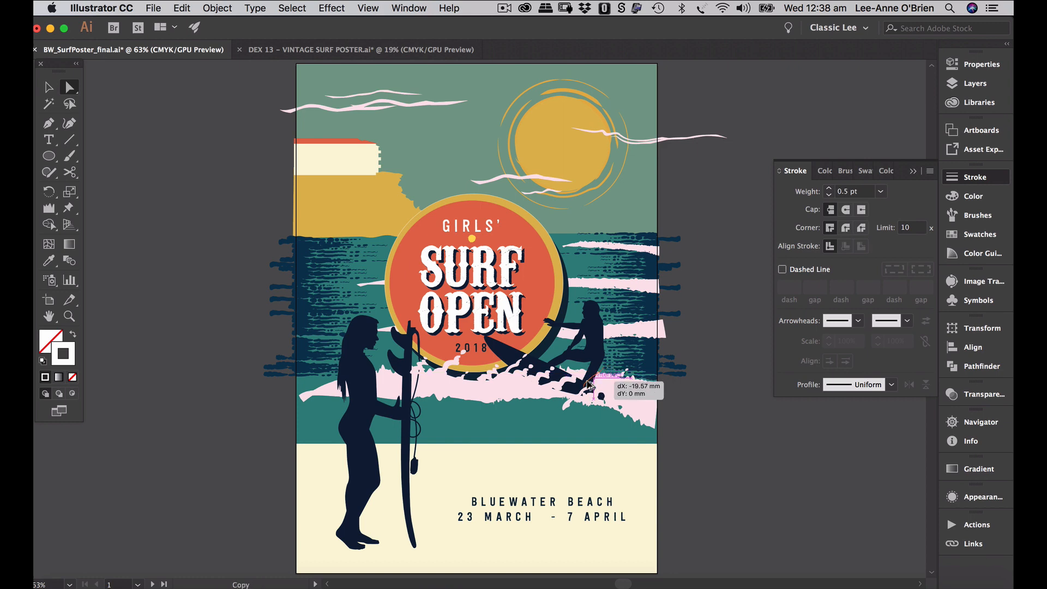
pyautogui.click(722, 447)
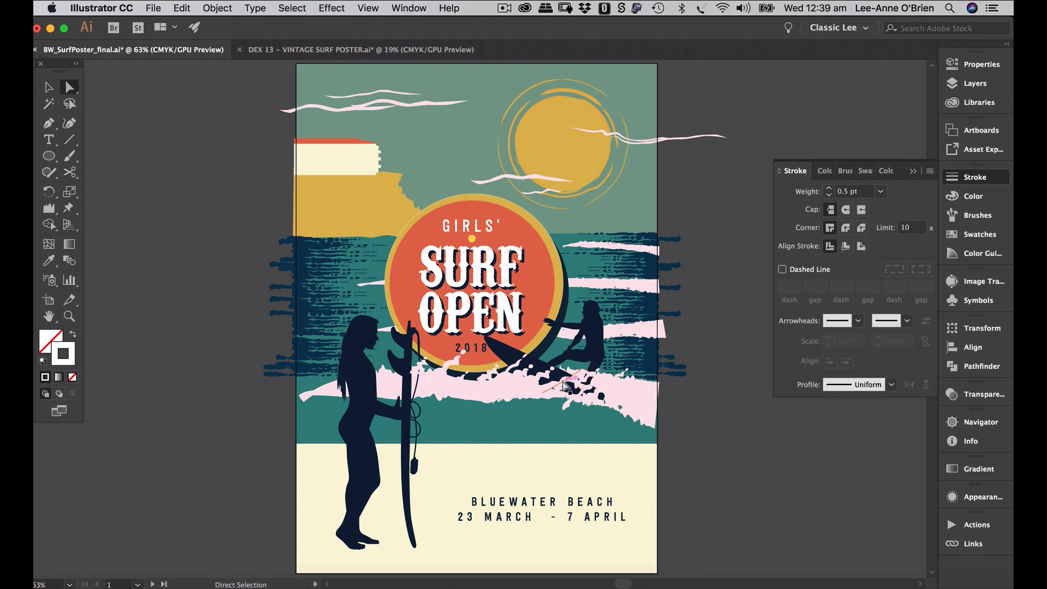
# - Adjust the small splash paths in the wave, extending one splash's end further right
pyautogui.click(571, 385)
pyautogui.click(580, 385)
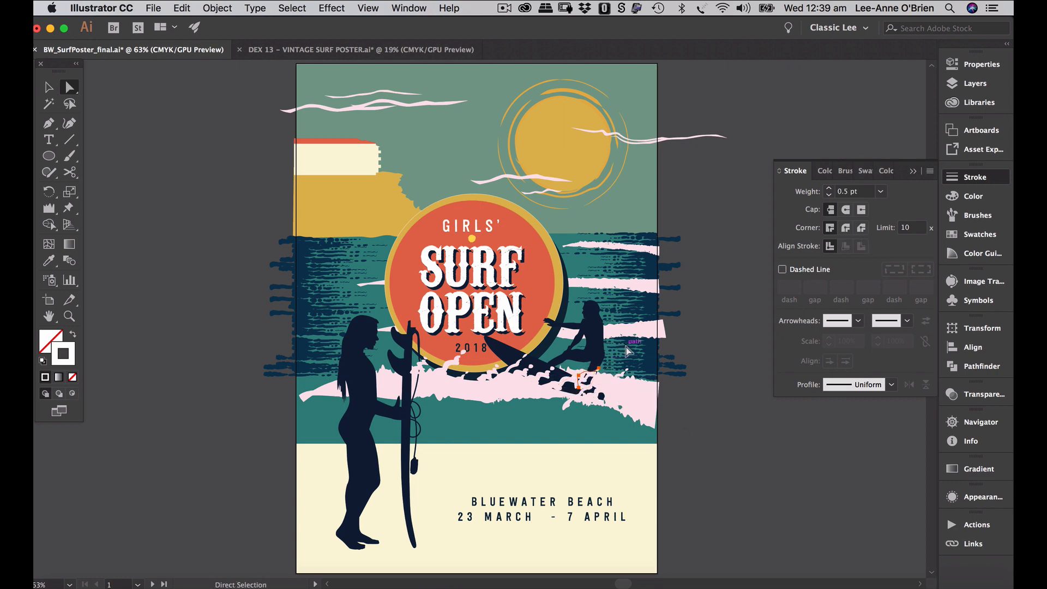
pyautogui.click(684, 450)
pyautogui.click(541, 376)
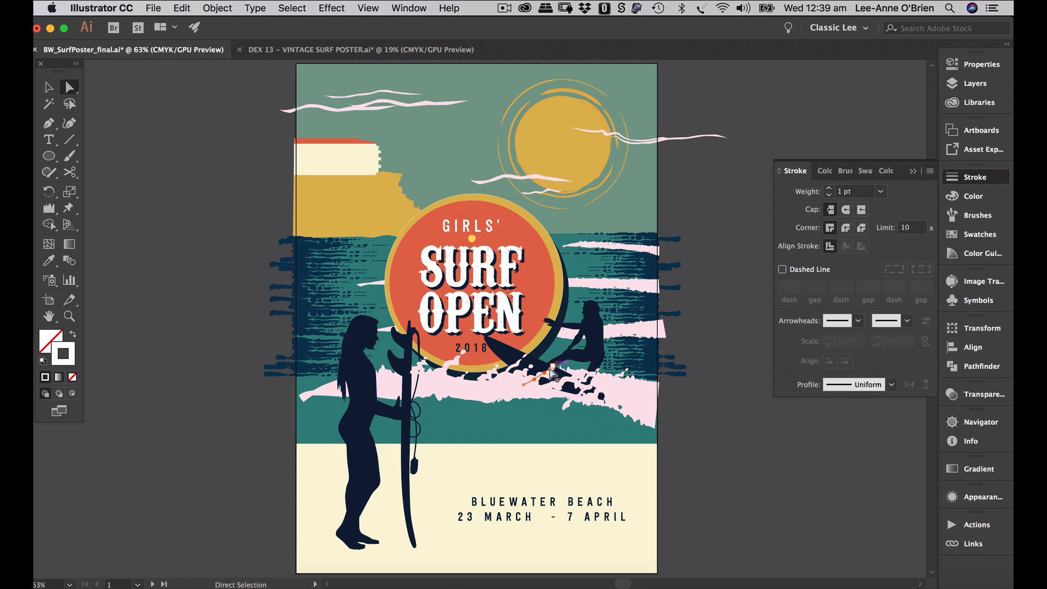
pyautogui.moveTo(552, 367); pyautogui.dragTo(563, 367)
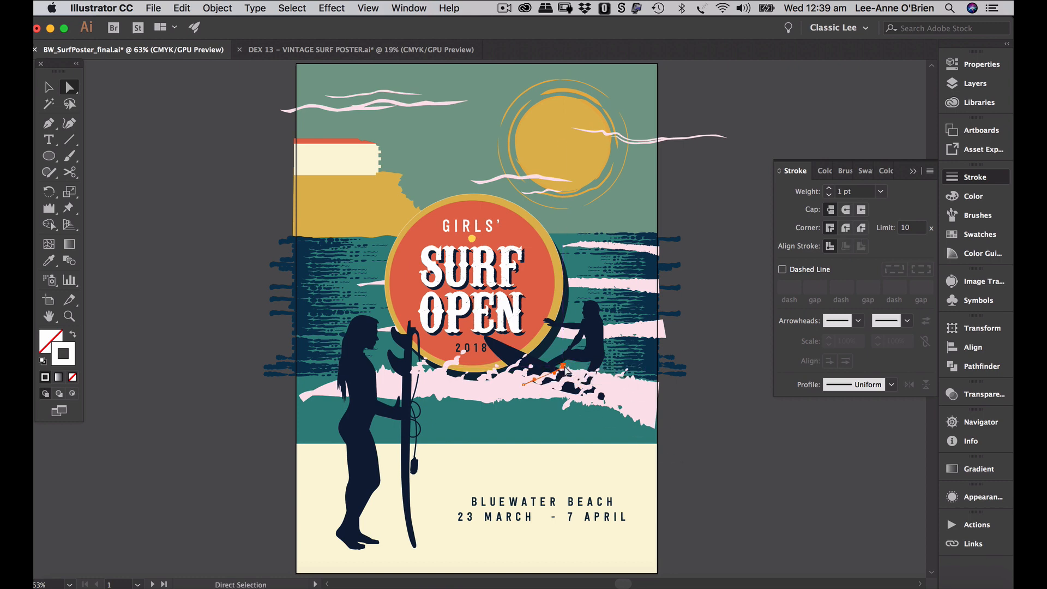
pyautogui.click(723, 413)
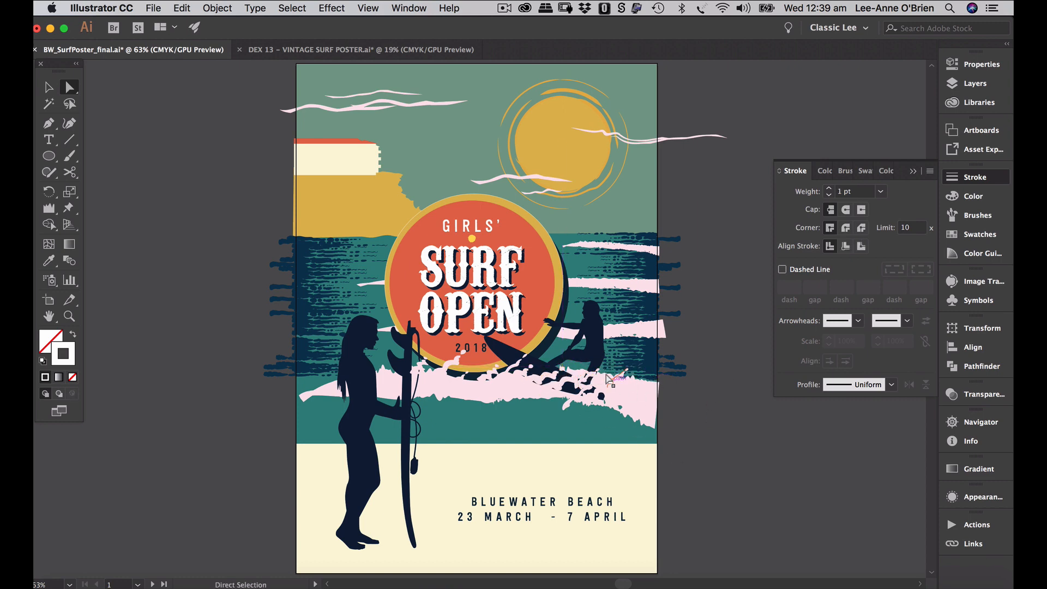
pyautogui.click(565, 400)
pyautogui.click(759, 456)
# - Return to the Selection tool and bring up the Layers panel
pyautogui.press('b')
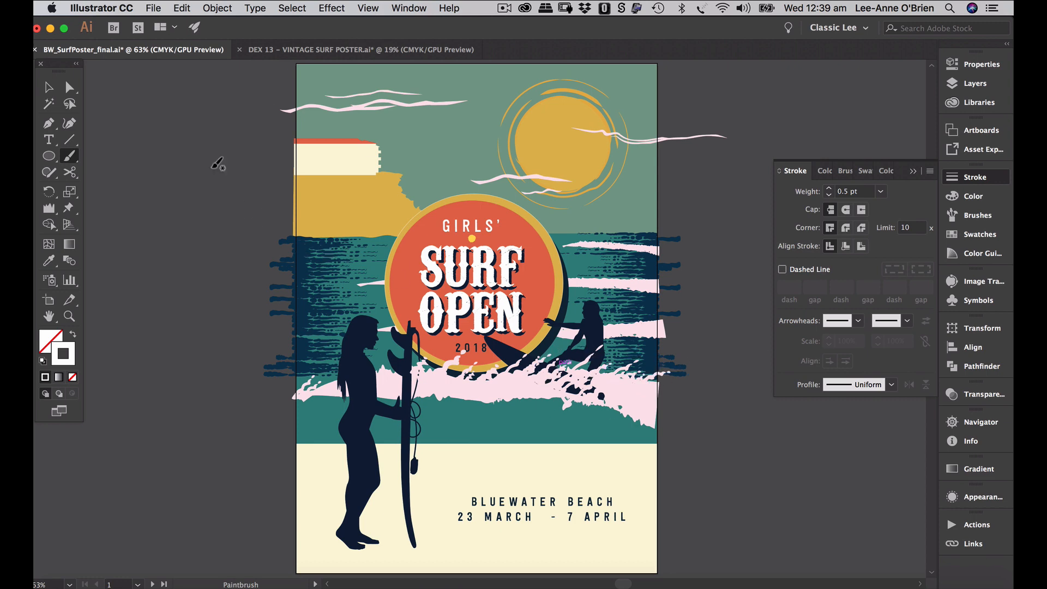
pyautogui.click(49, 87)
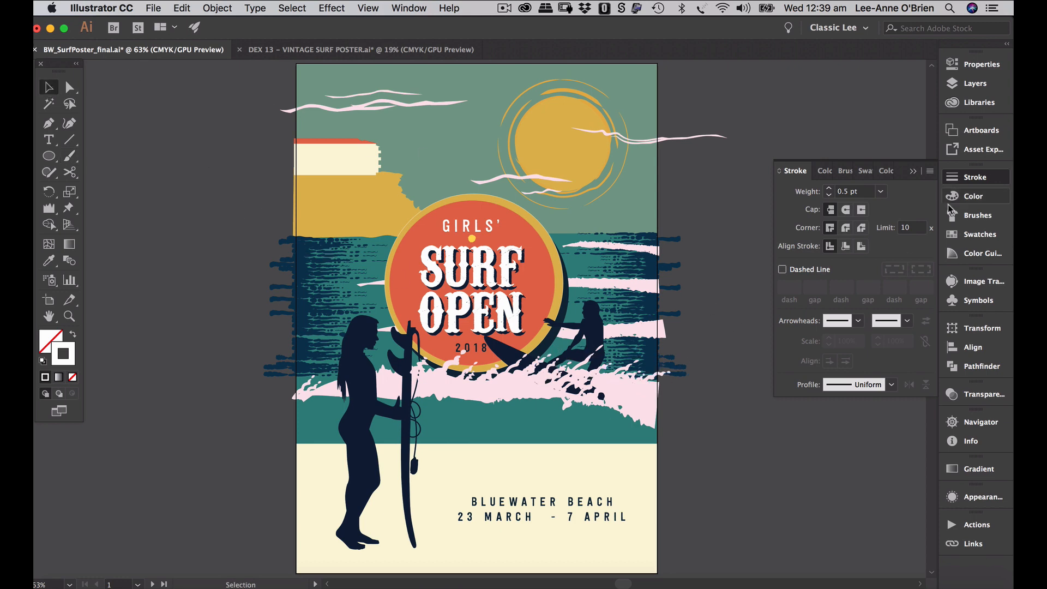
pyautogui.click(953, 88)
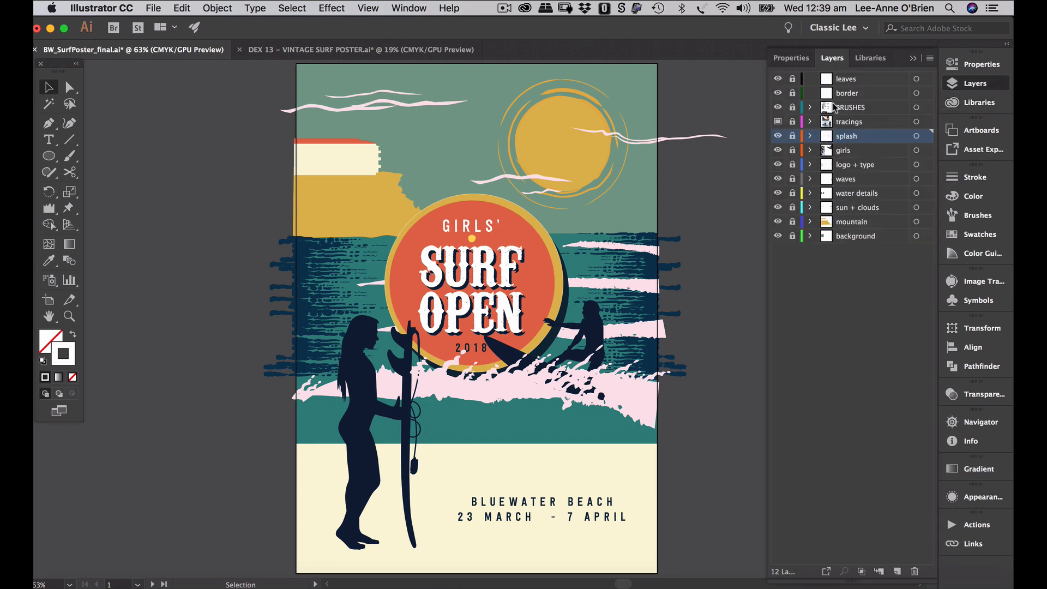
# - On the background layer, drag the teal sea rectangle's bottom edge down to 175.5 mm tall
pyautogui.click(855, 235)
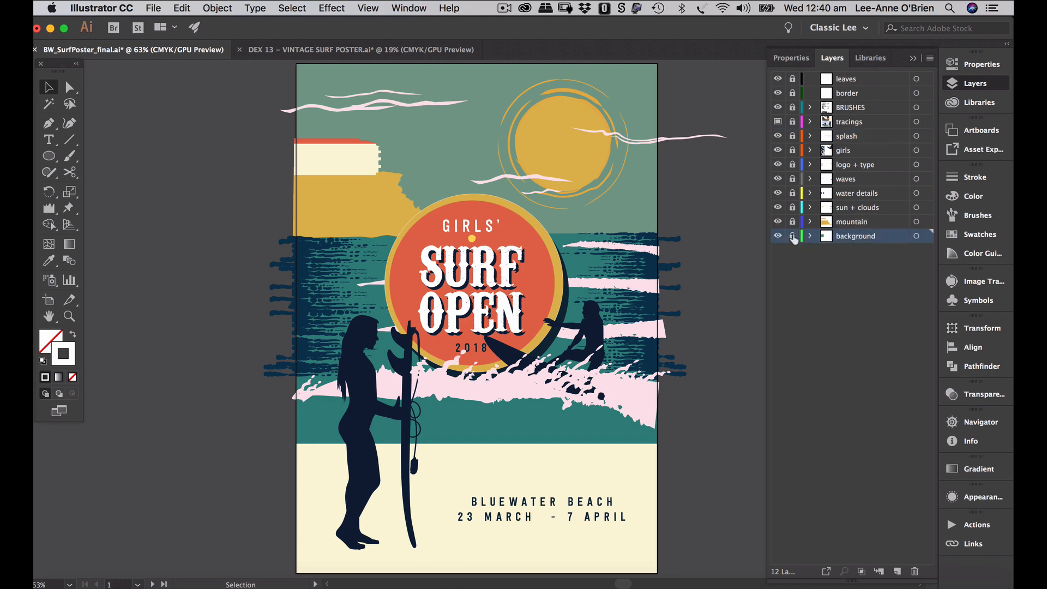
pyautogui.click(571, 441)
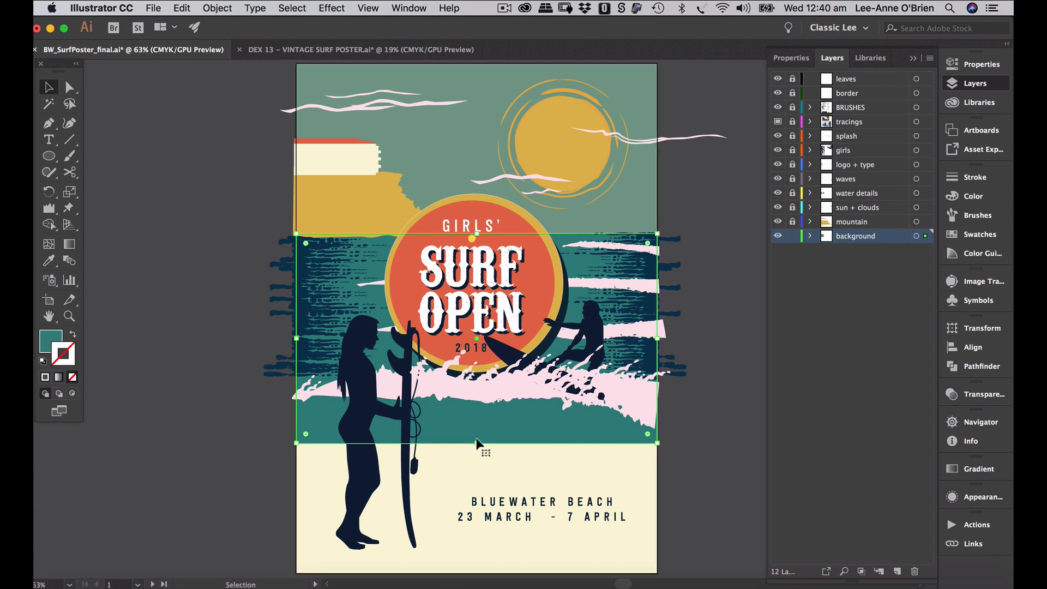
pyautogui.moveTo(477, 443); pyautogui.dragTo(477, 447)
pyautogui.moveTo(477, 448); pyautogui.dragTo(477, 447)
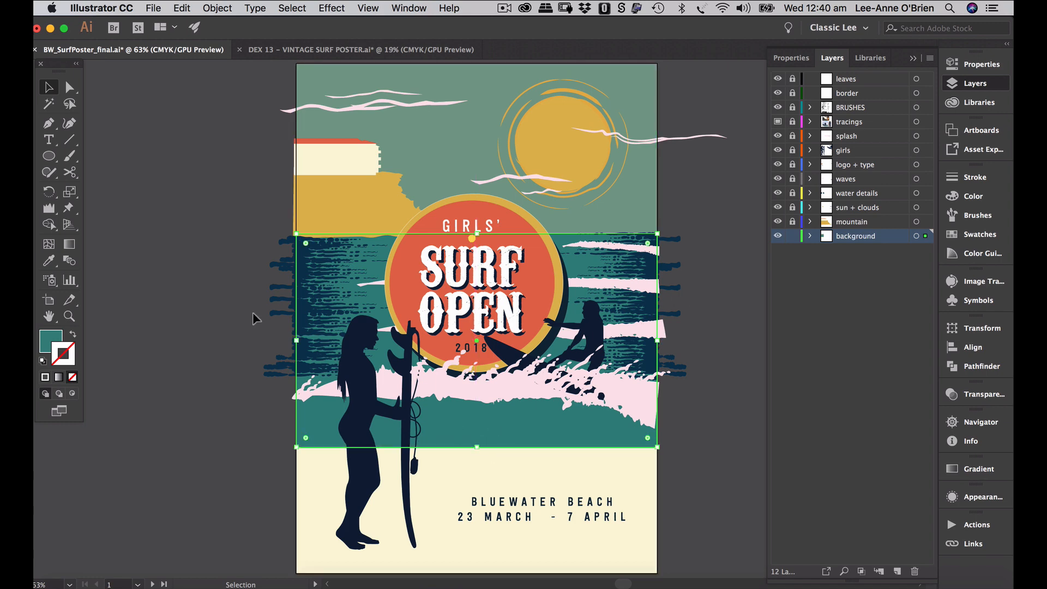
# - Set the Wrinkle Tool's Detail to 2
pyautogui.doubleClick(49, 208)
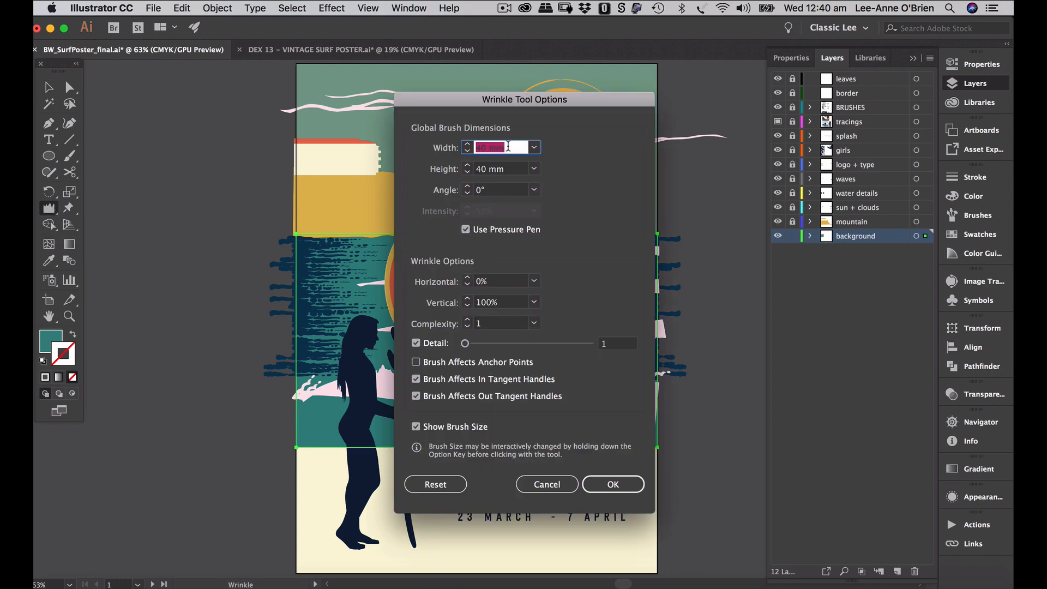
pyautogui.click(465, 344)
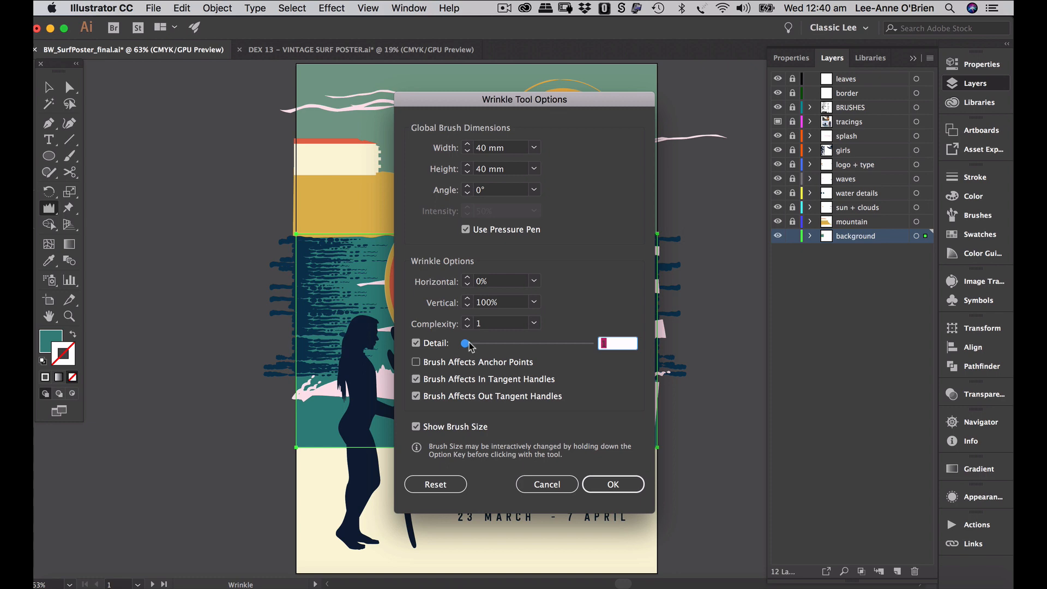
pyautogui.write('2')
pyautogui.click(615, 484)
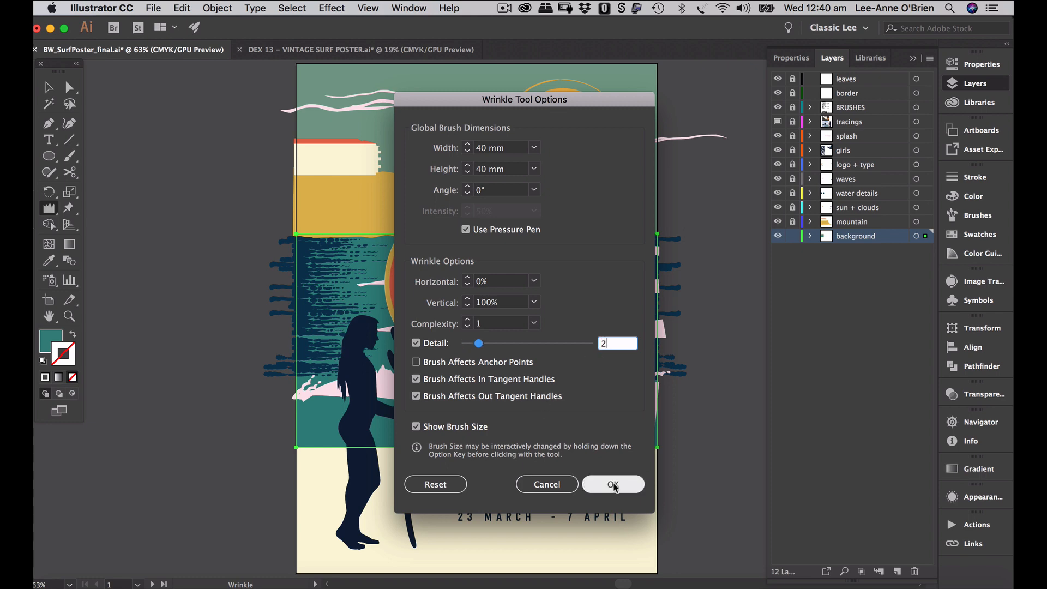
pyautogui.click(613, 485)
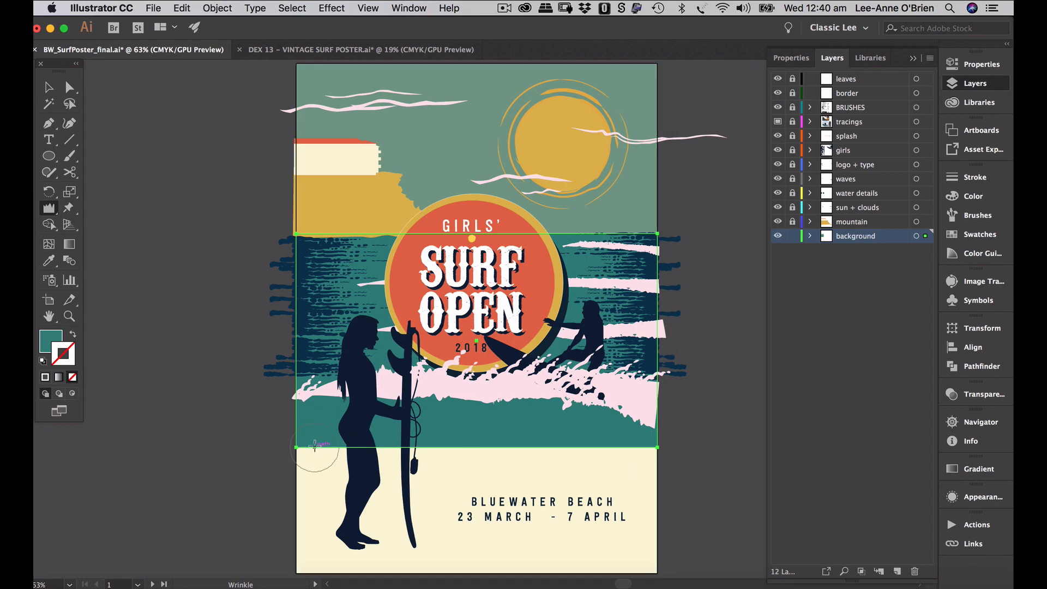
# - Wrinkle the sea's bottom edge along the sand, left side then right
pyautogui.moveTo(315, 447)
pyautogui.mouseDown()
pyautogui.moveTo(464, 432)
pyautogui.moveTo(633, 464)
pyautogui.mouseUp()
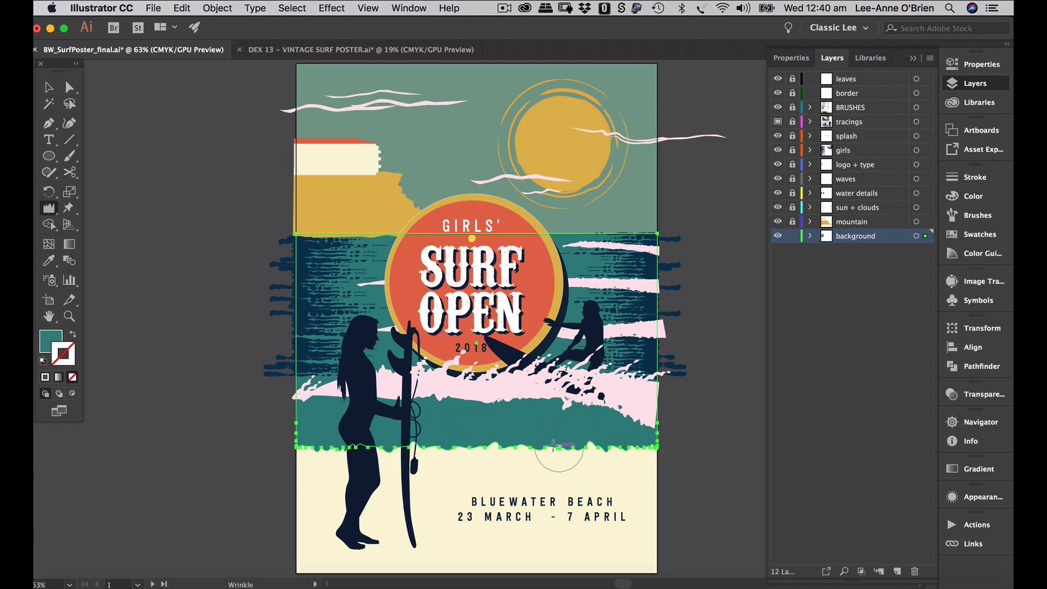
pyautogui.moveTo(470, 444); pyautogui.dragTo(465, 462)
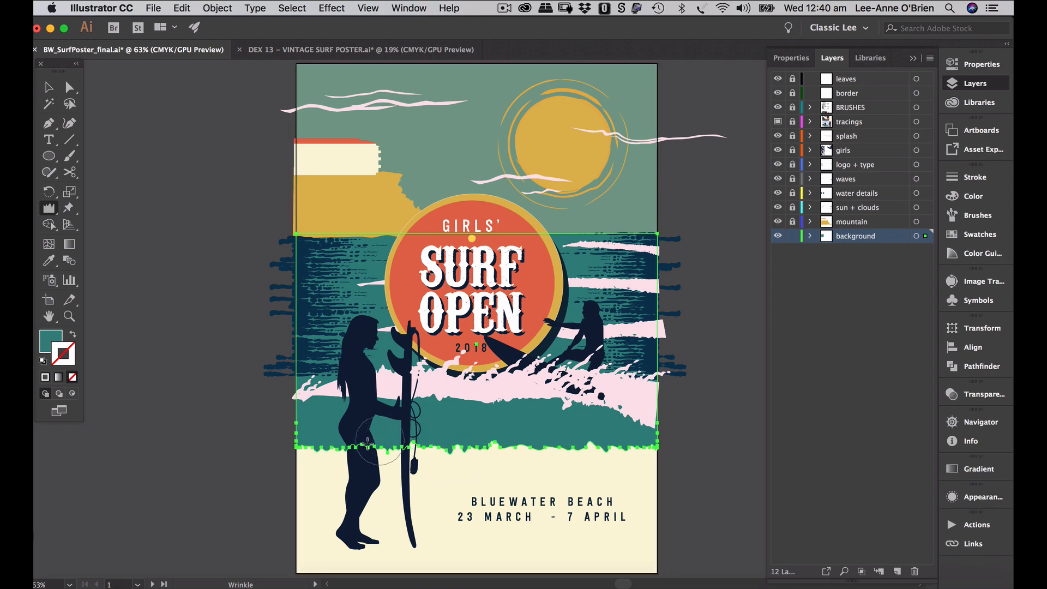
pyautogui.click(48, 87)
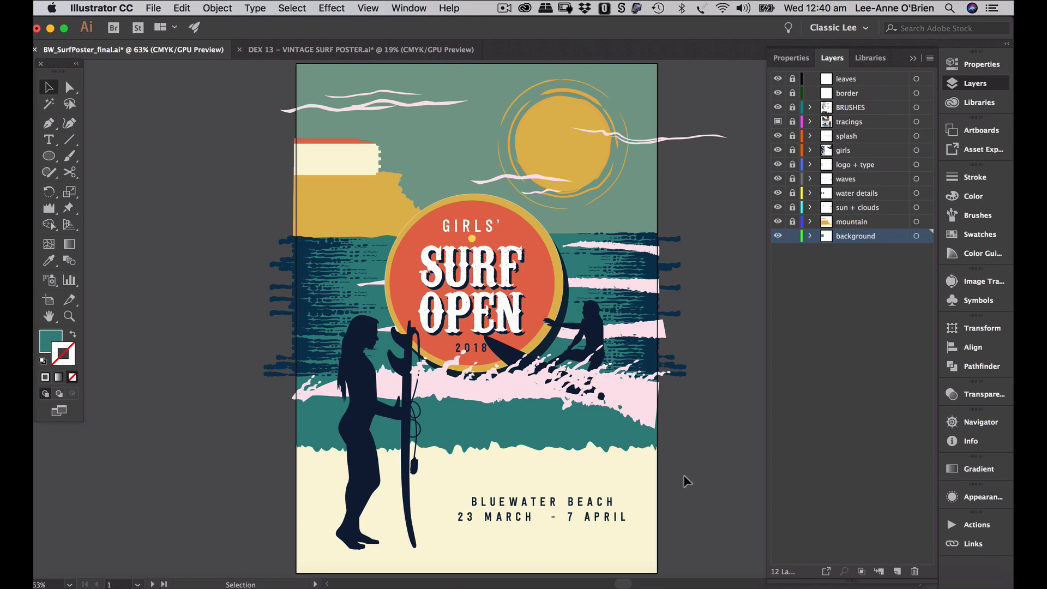
pyautogui.scroll(2, 642, 473)
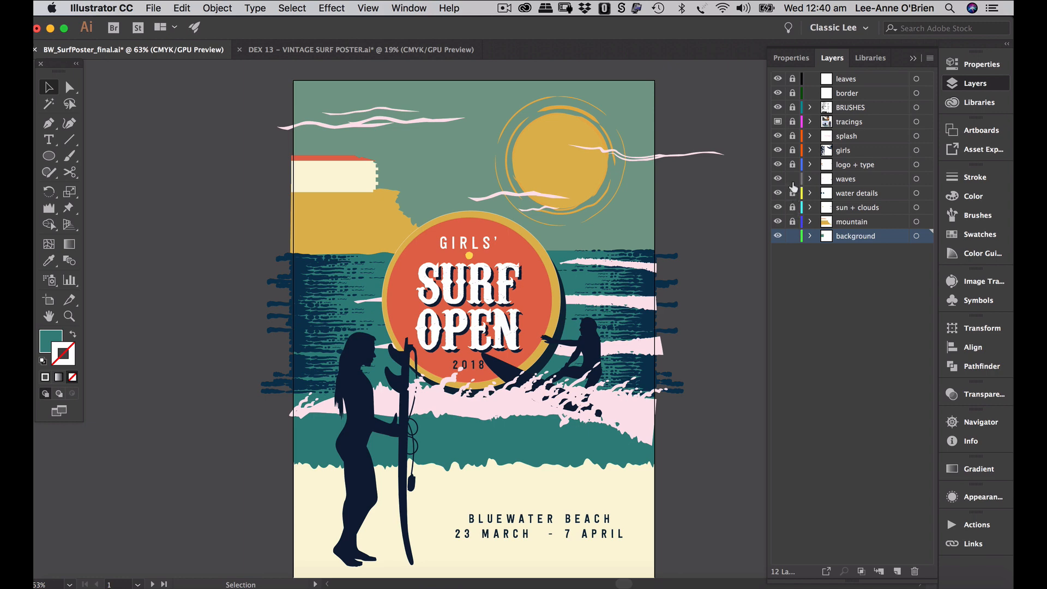
# - On the border layer, draw a 297 × 420 mm teal rectangle over the whole artboard
pyautogui.click(848, 97)
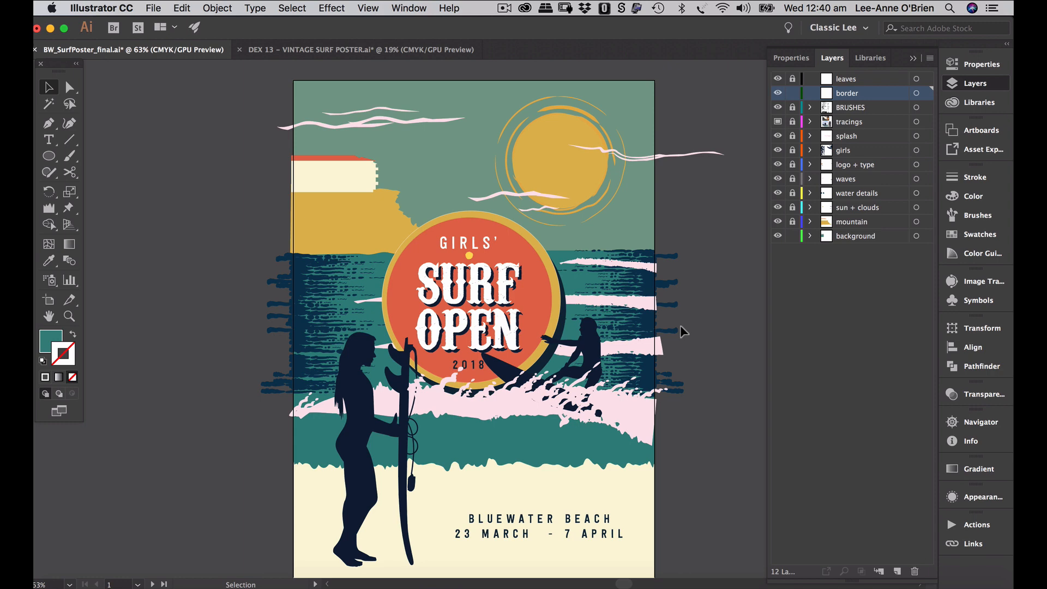
pyautogui.moveTo(41, 161); pyautogui.dragTo(109, 157)
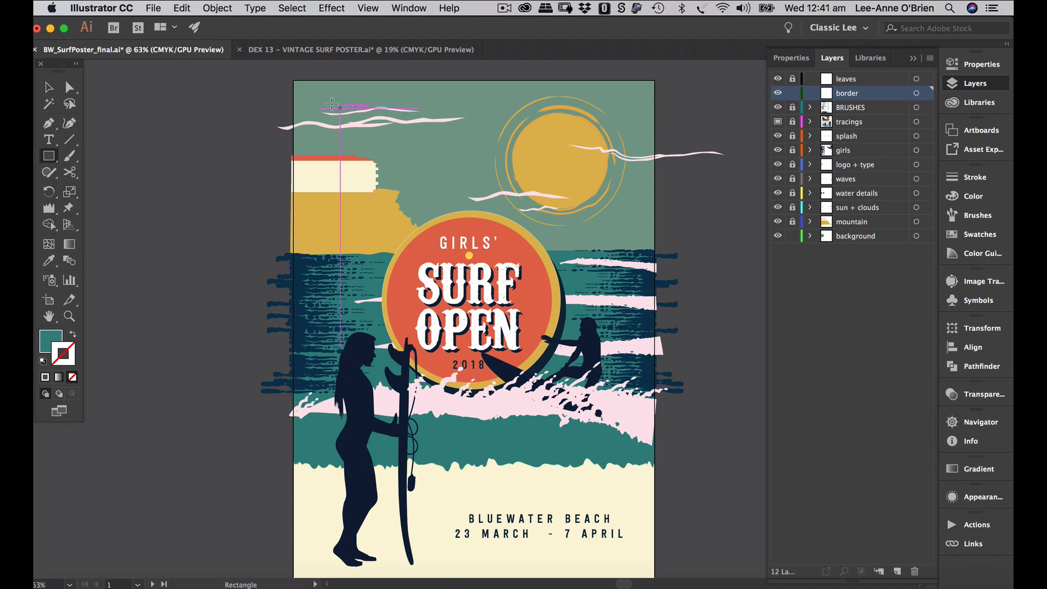
pyautogui.moveTo(294, 81); pyautogui.dragTo(654, 554)
pyautogui.scroll(3, 386, 186)
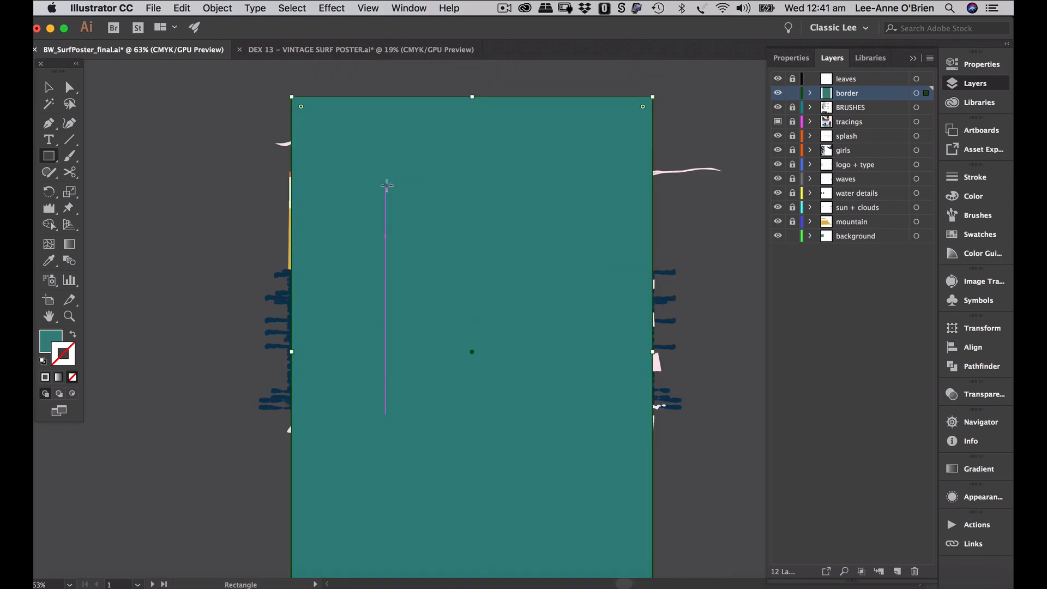
pyautogui.click(48, 87)
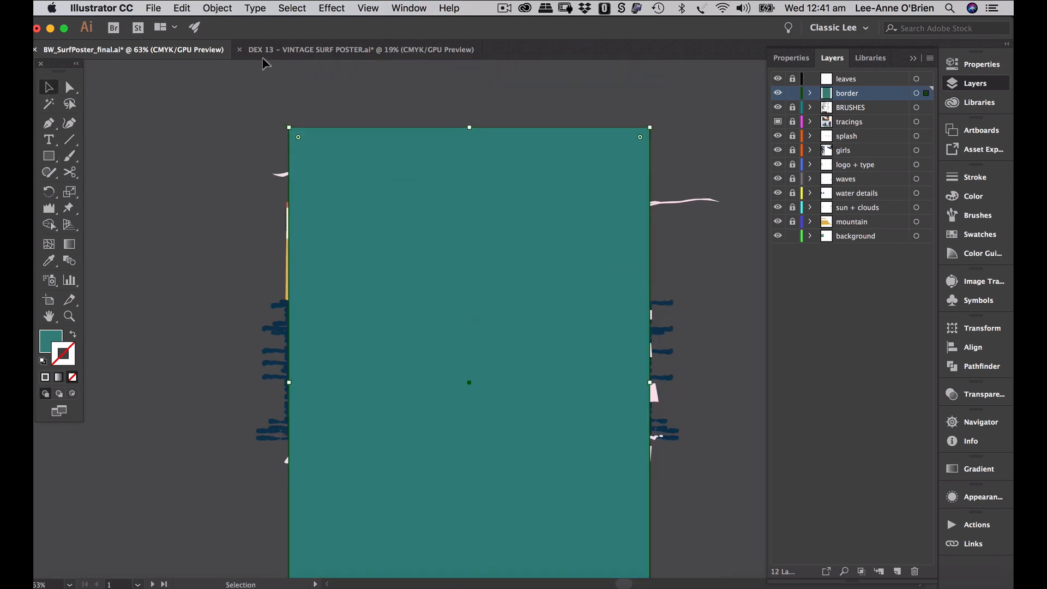
pyautogui.click(218, 7)
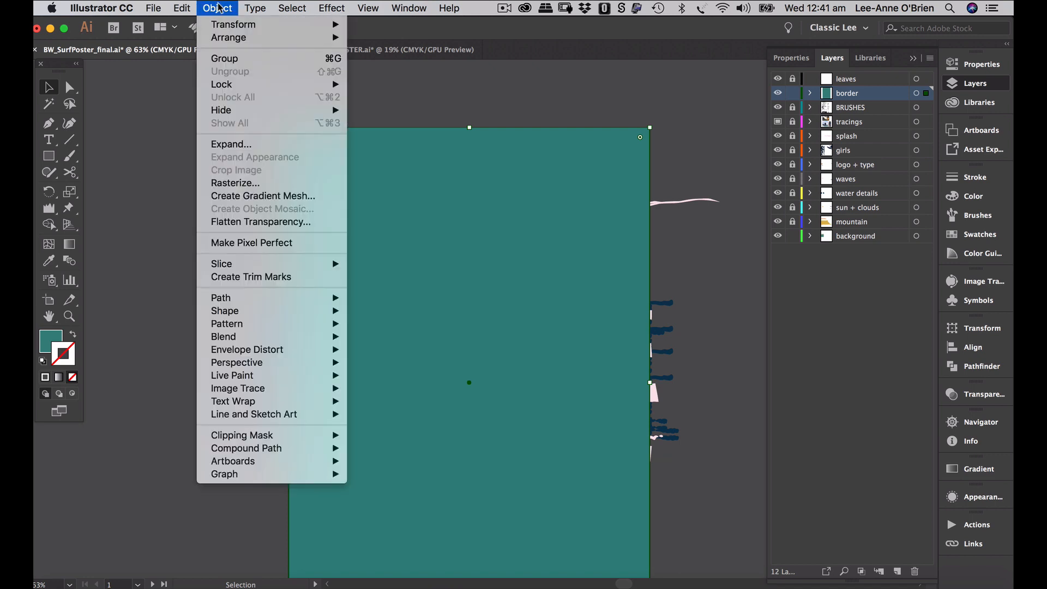
# - Offset the rectangle by -15 mm and round the inset's corners to about 13 mm
pyautogui.moveTo(292, 304)
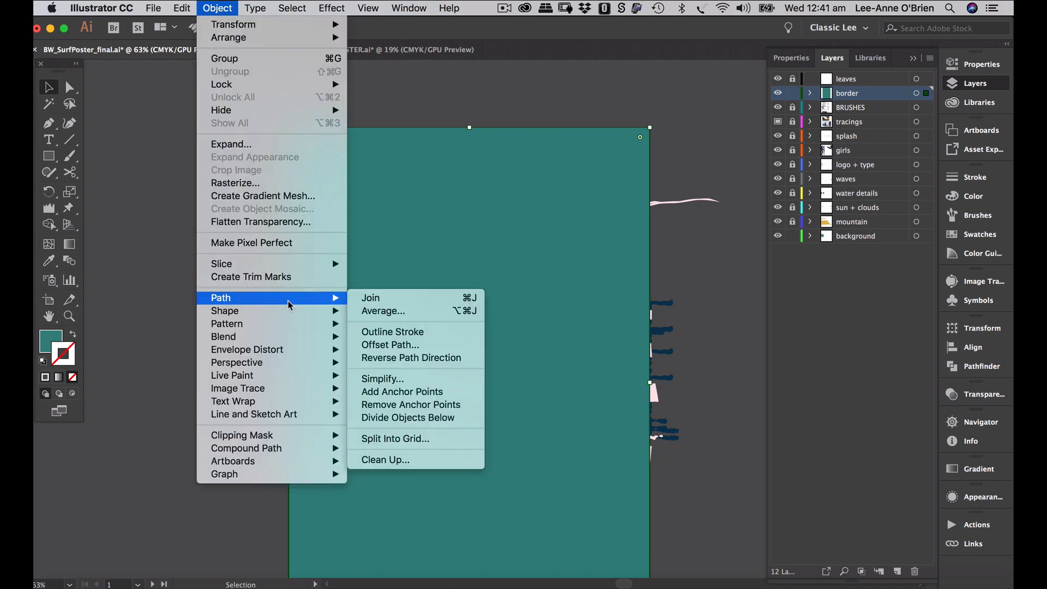
pyautogui.click(379, 345)
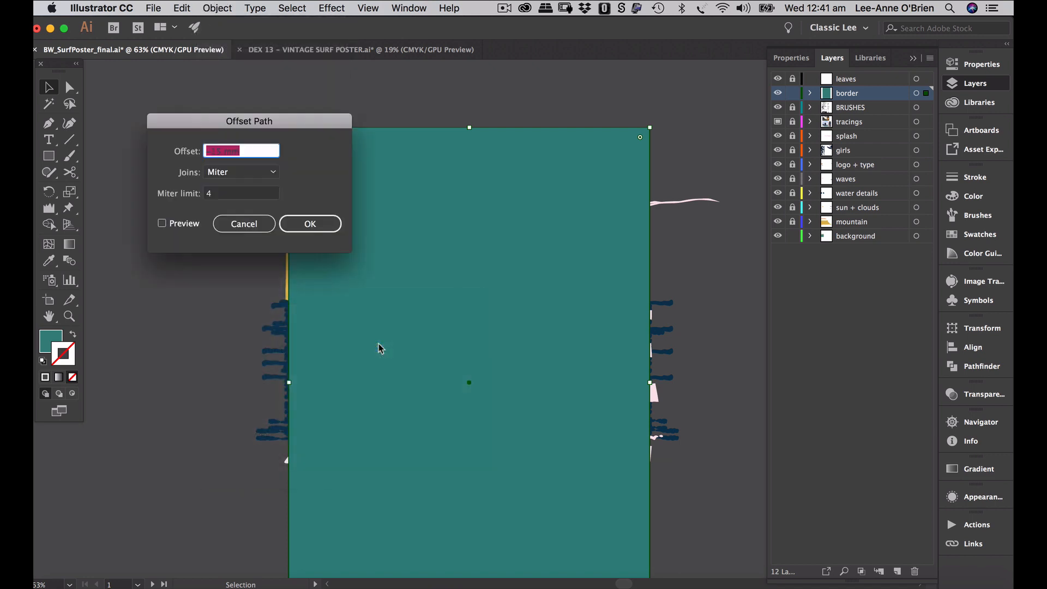
pyautogui.click(248, 149)
pyautogui.click(312, 221)
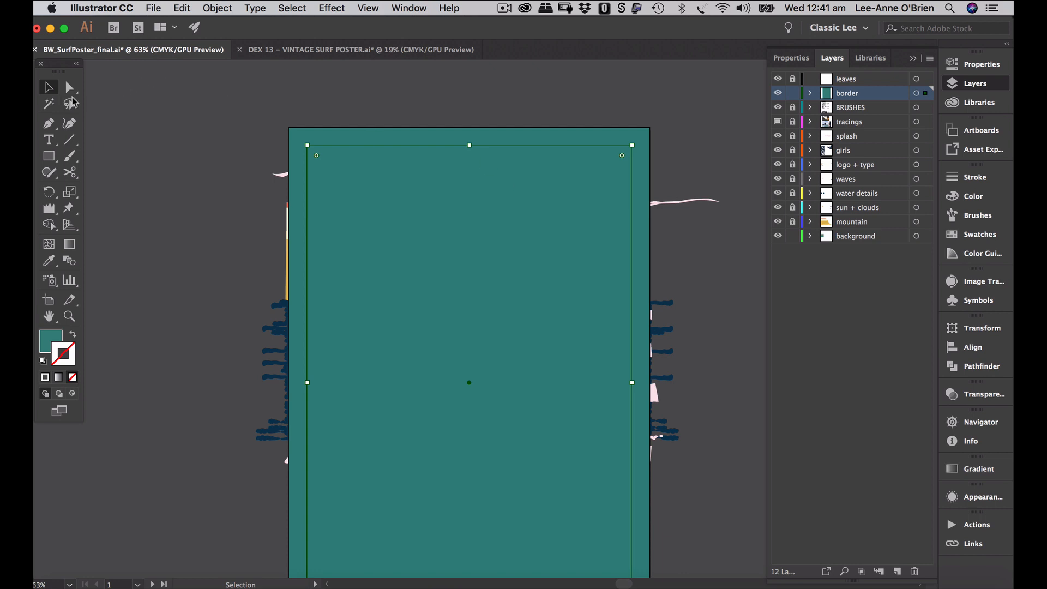
pyautogui.click(70, 86)
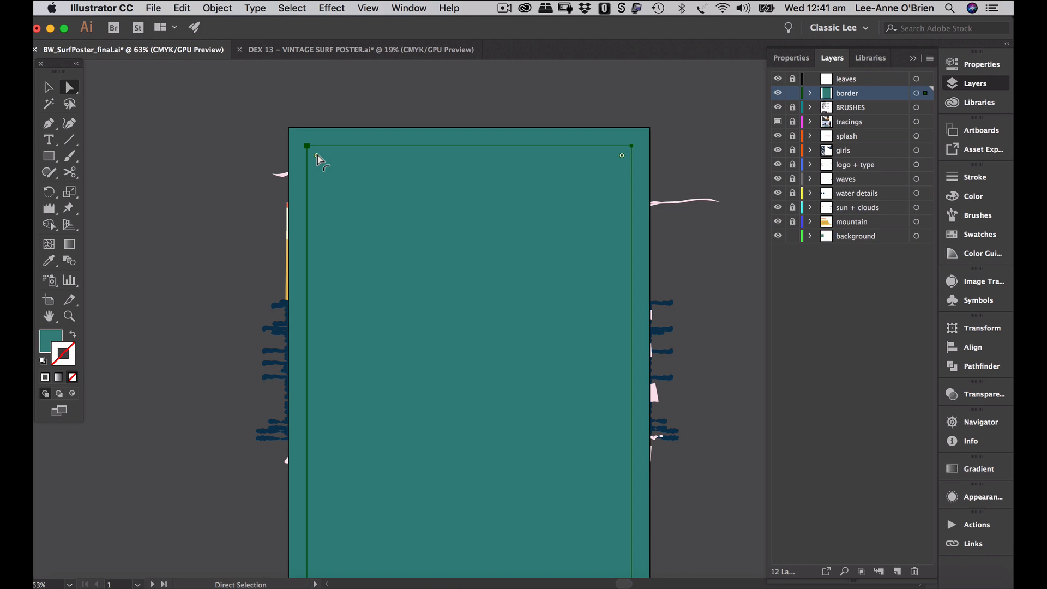
pyautogui.moveTo(317, 156); pyautogui.dragTo(323, 156)
# - Add the outer teal rectangle to the selection and show the Pathfinder panel
pyautogui.click(49, 87)
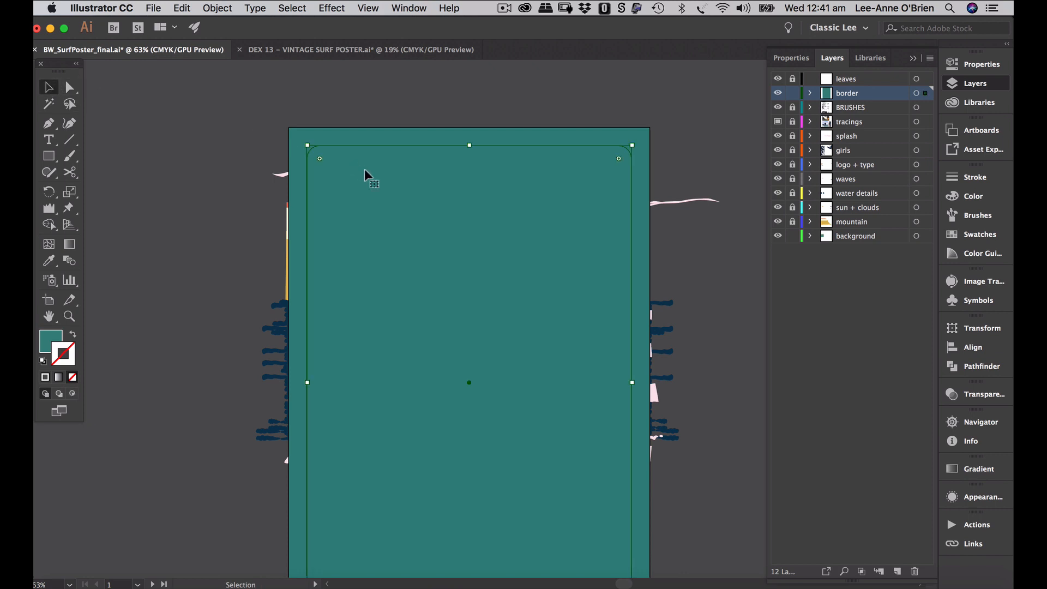
pyautogui.click(360, 136)
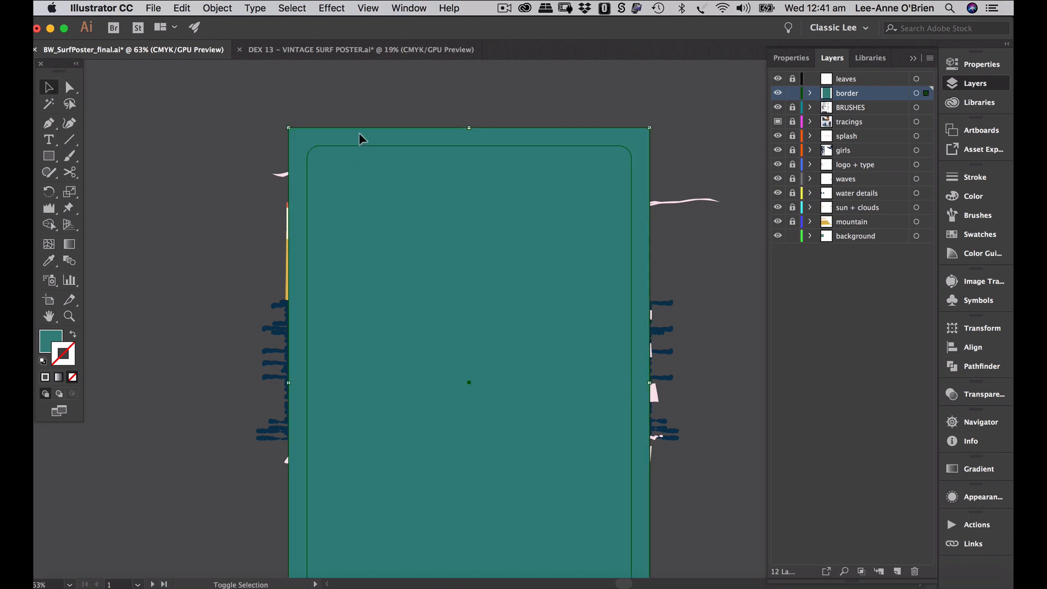
pyautogui.click(980, 366)
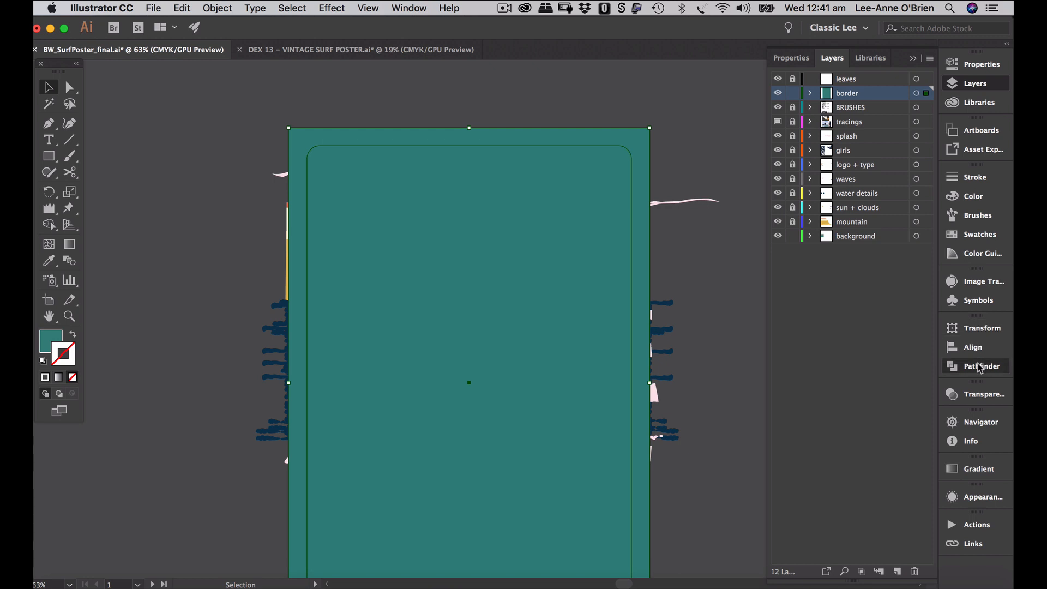
# - Cut the rounded inset out with Minus Front and fill the resulting frame cream
pyautogui.click(811, 359)
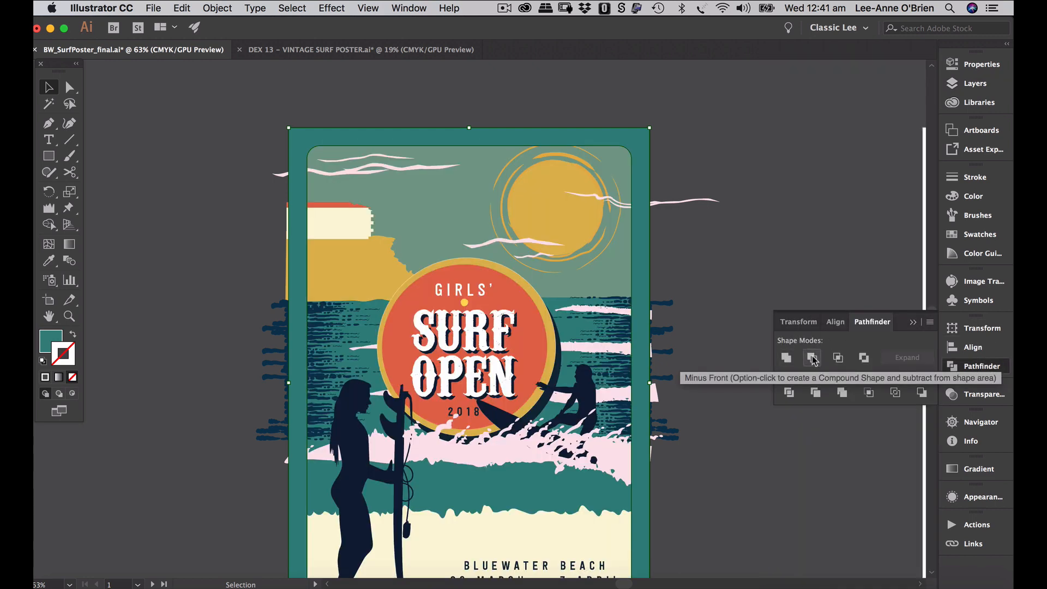
pyautogui.click(633, 147)
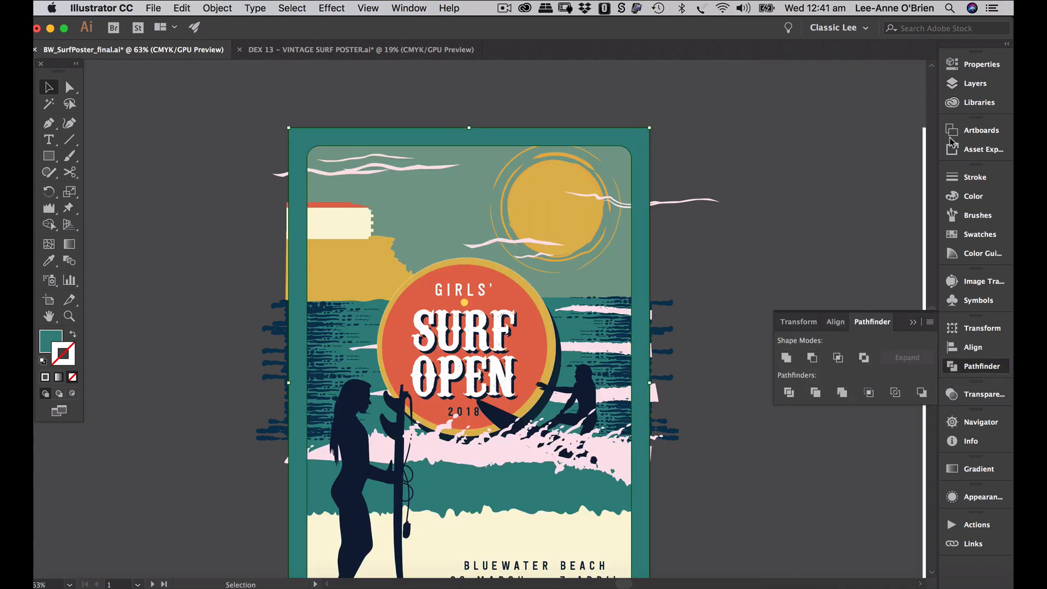
pyautogui.click(954, 198)
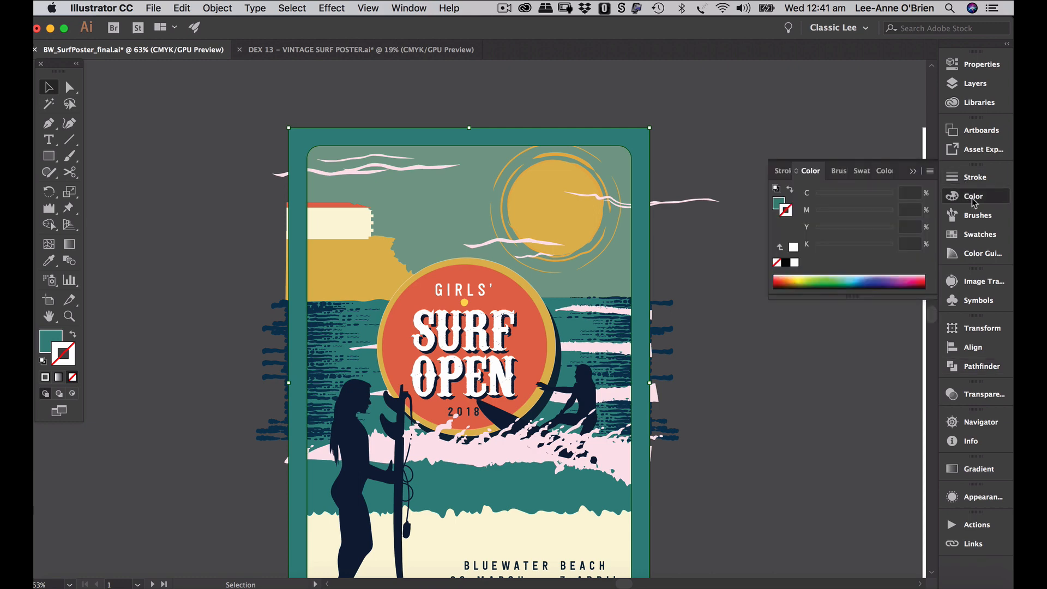
pyautogui.click(973, 234)
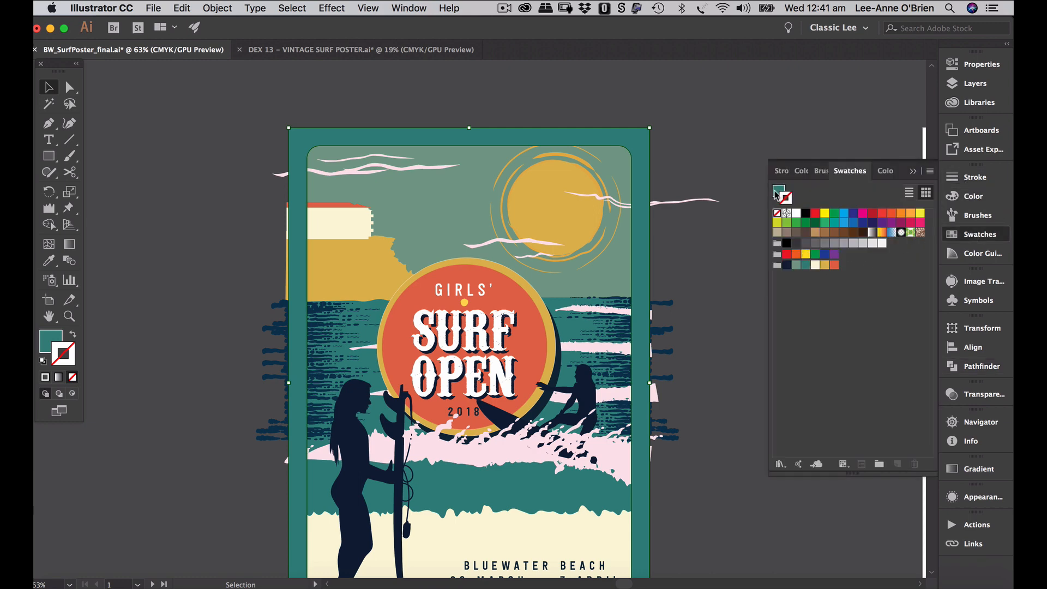
pyautogui.click(815, 266)
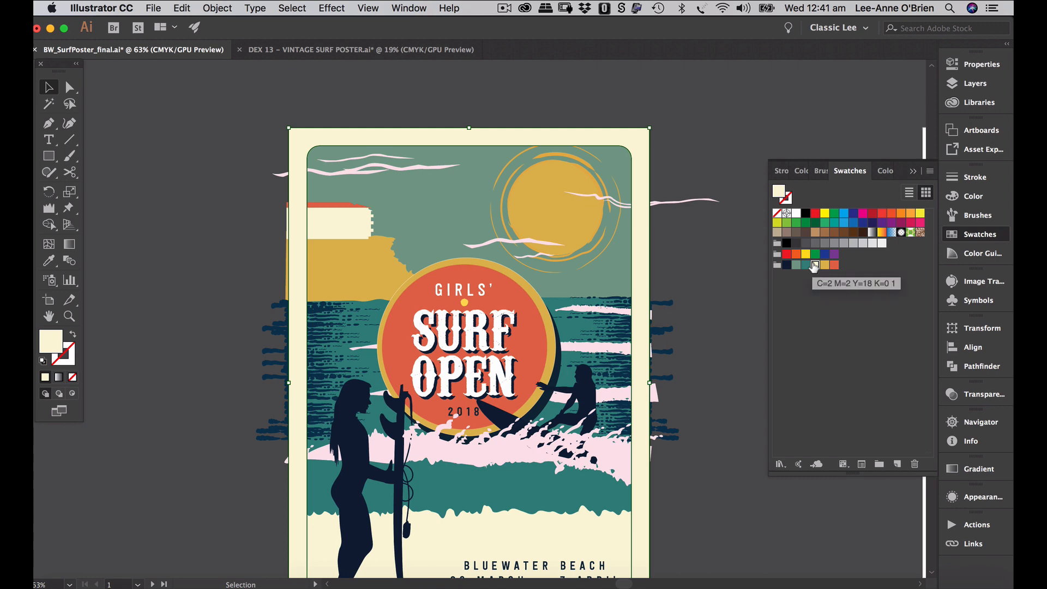
# - Fit the artboard in view, deselect the frame, and collapse the colour and swatch panels
pyautogui.press('super+0')
pyautogui.click(707, 221)
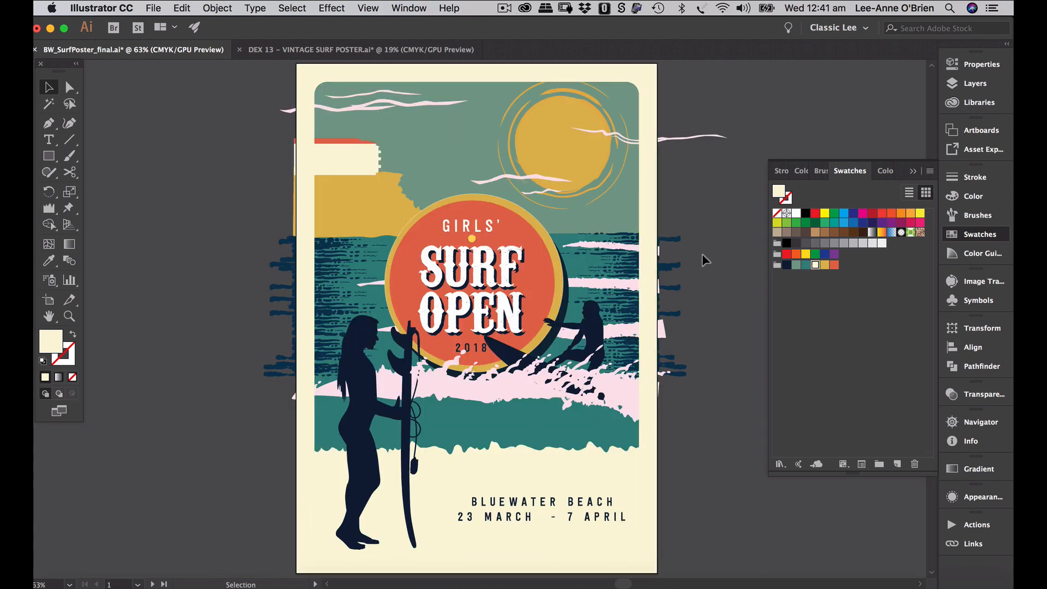
pyautogui.scroll(3, 701, 253)
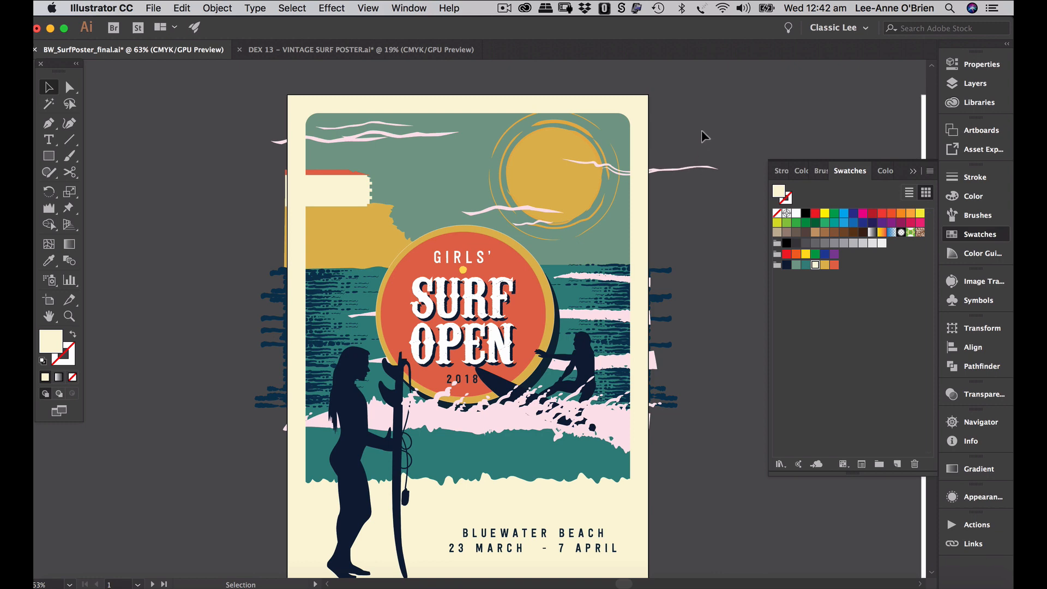
pyautogui.scroll(-1, 703, 310)
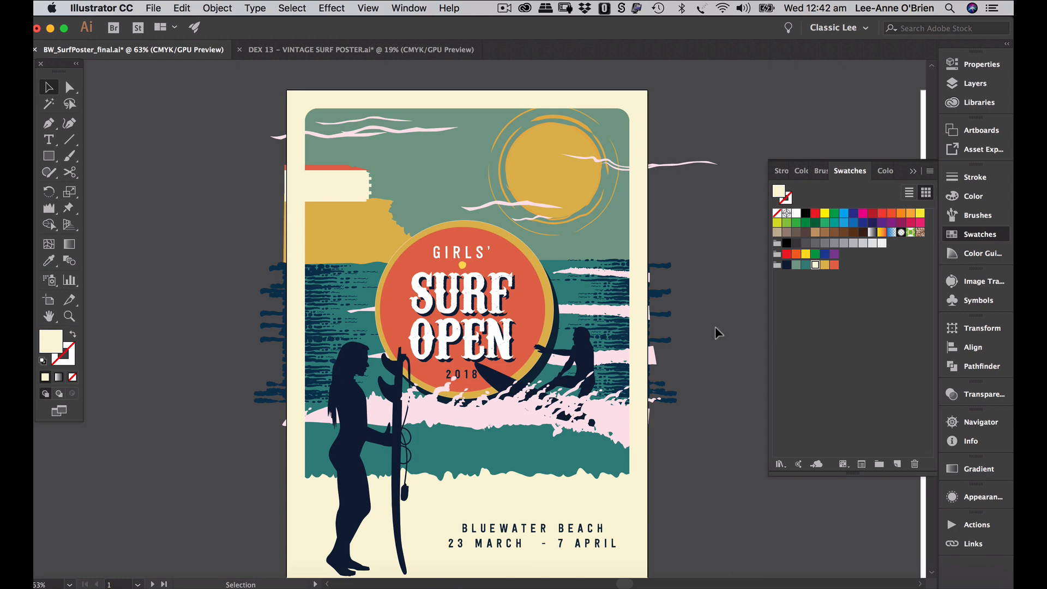
pyautogui.scroll(-5, 709, 362)
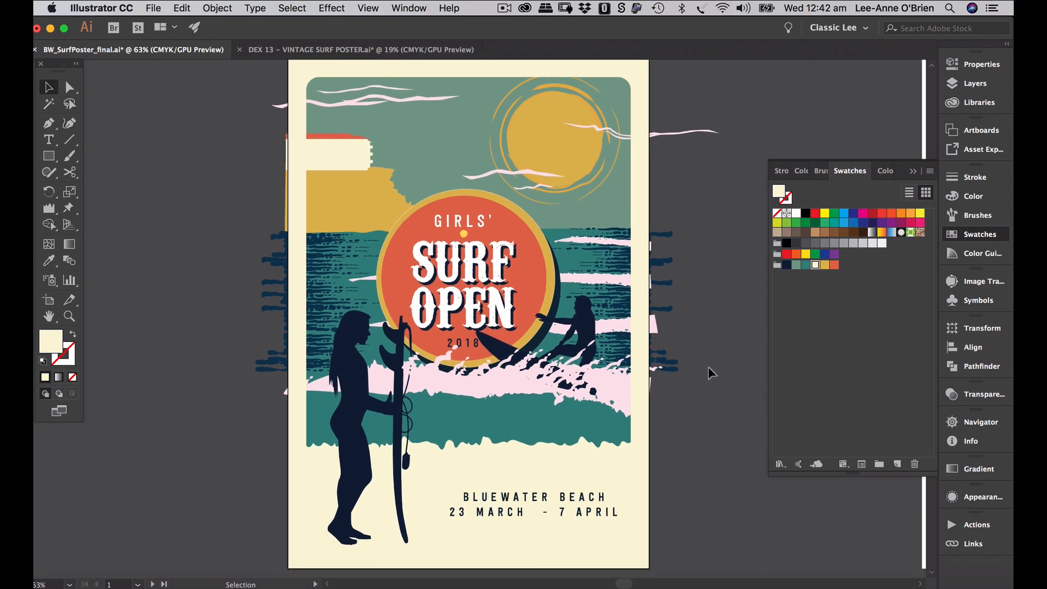
pyautogui.scroll(1, 709, 370)
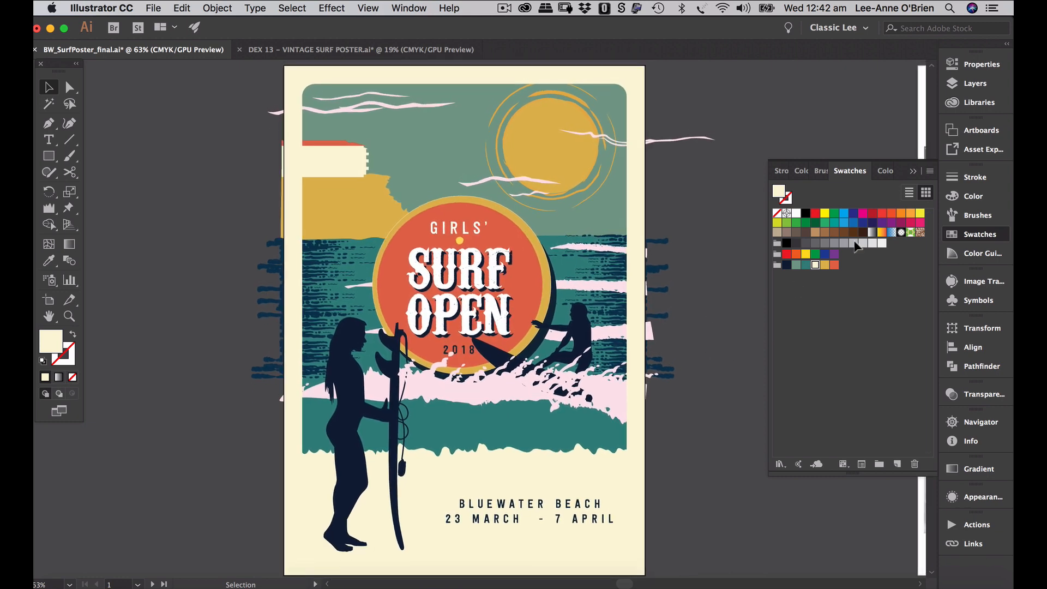
pyautogui.click(913, 173)
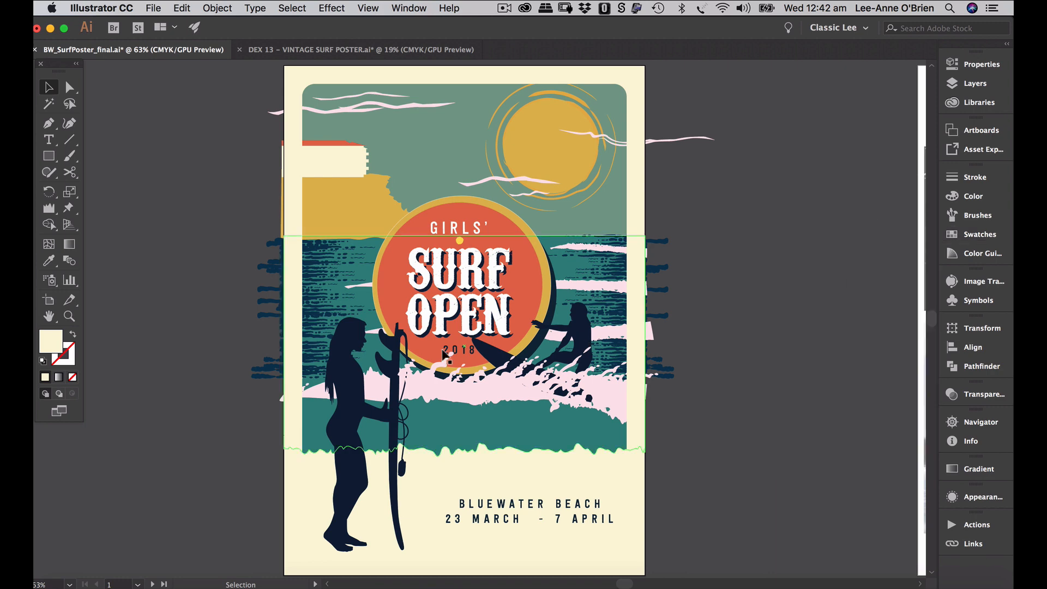
# - Go to the brush-strokes artboard, choose the Pen tool and unlock the BRUSHES layer
pyautogui.click(165, 581)
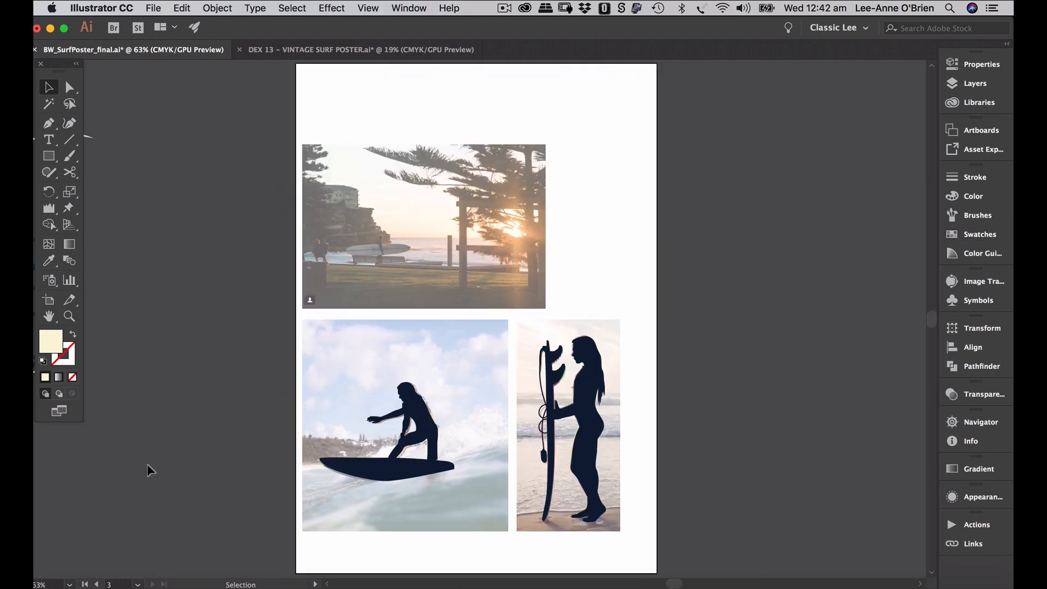
pyautogui.click(95, 583)
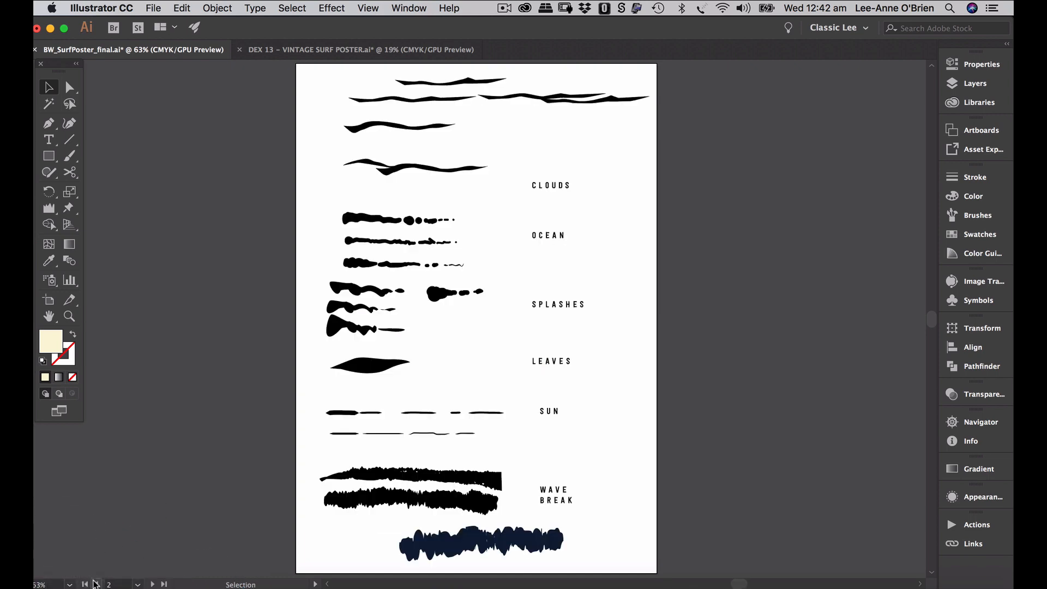
pyautogui.scroll(1, 661, 432)
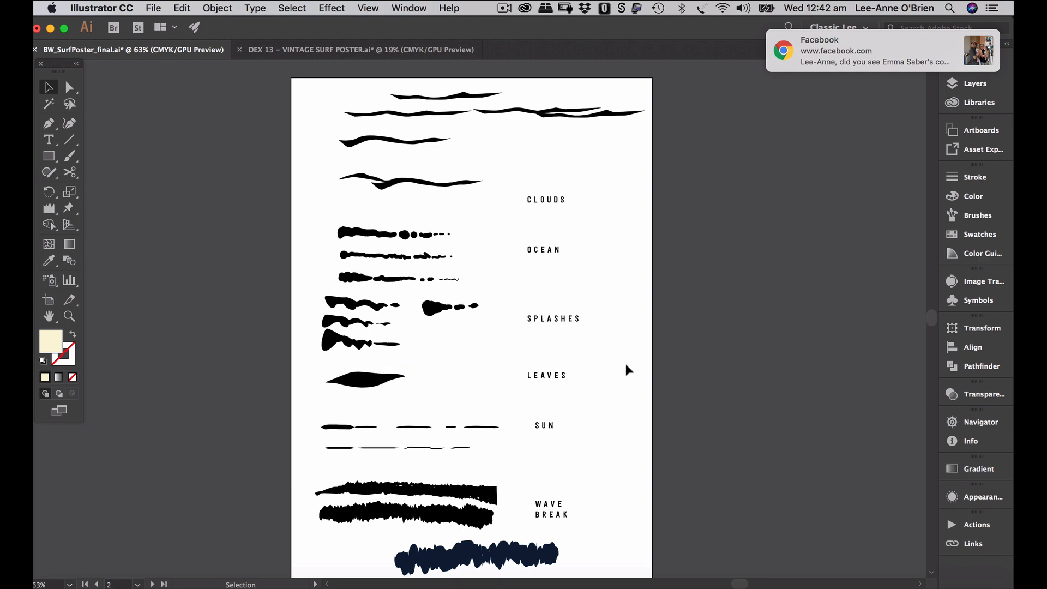
pyautogui.click(49, 124)
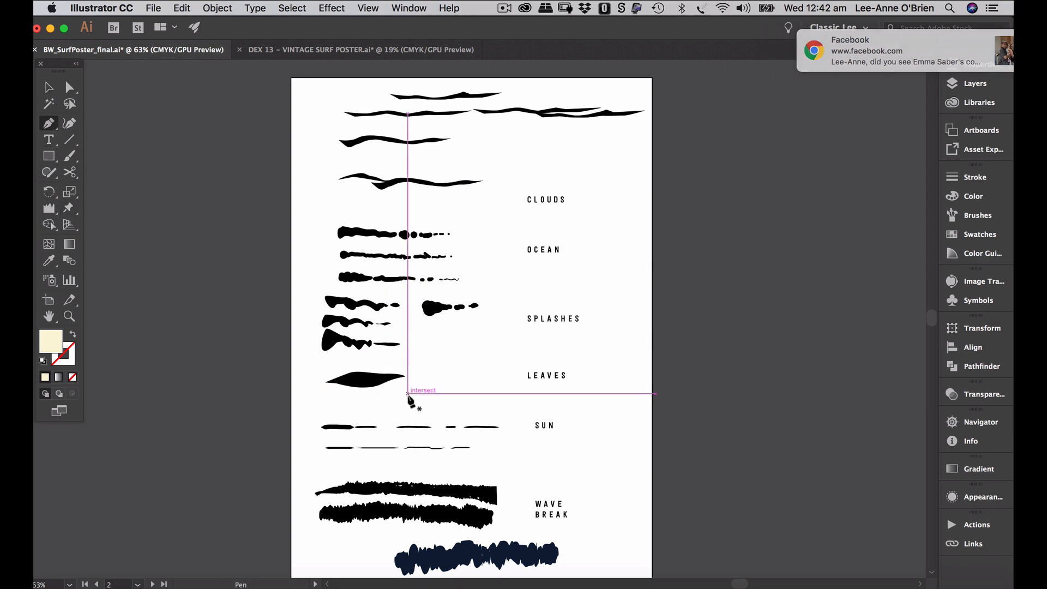
pyautogui.click(976, 84)
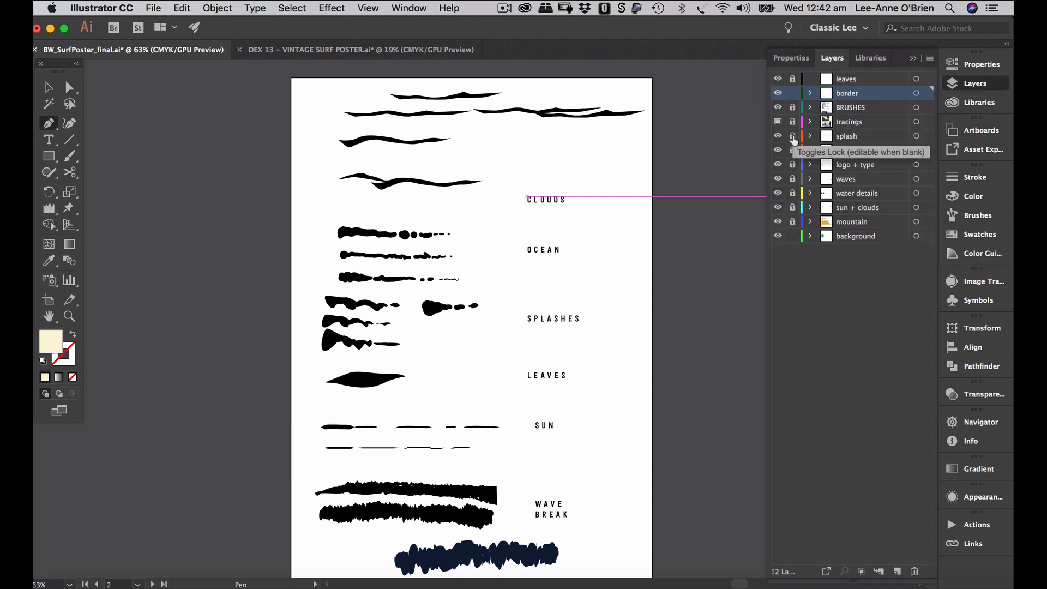
pyautogui.click(792, 107)
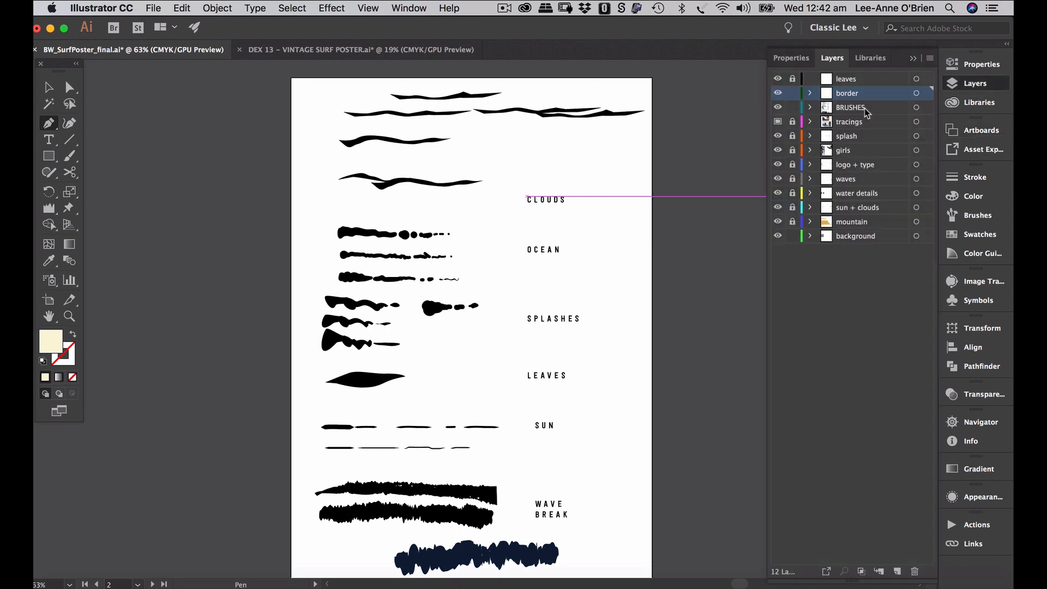
# - On the BRUSHES layer, draw a new pointed leaf shape beside the existing one and fill it black
pyautogui.click(859, 108)
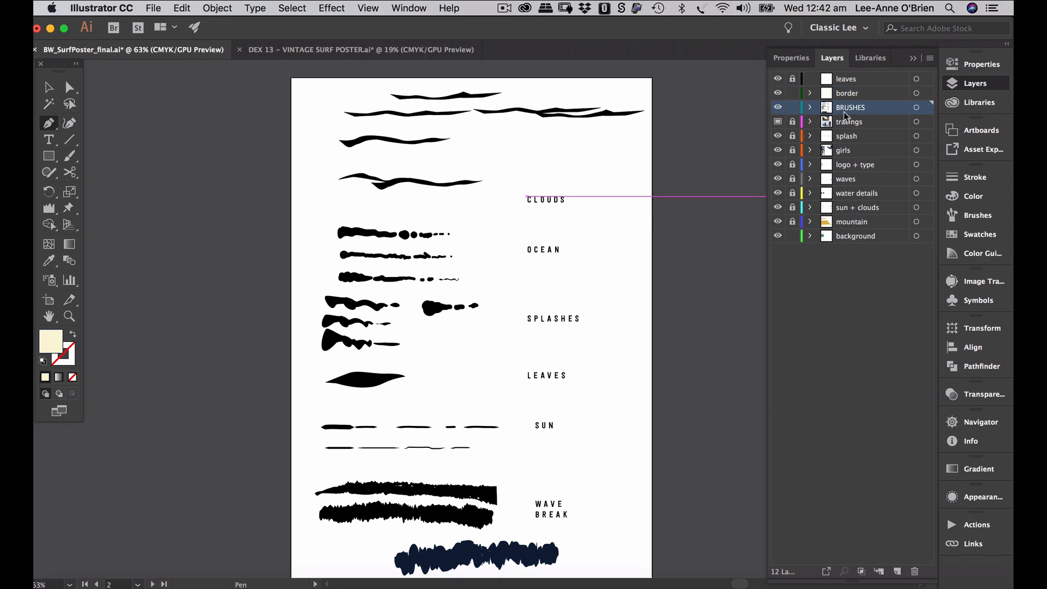
pyautogui.click(419, 393)
pyautogui.moveTo(460, 382); pyautogui.dragTo(468, 381)
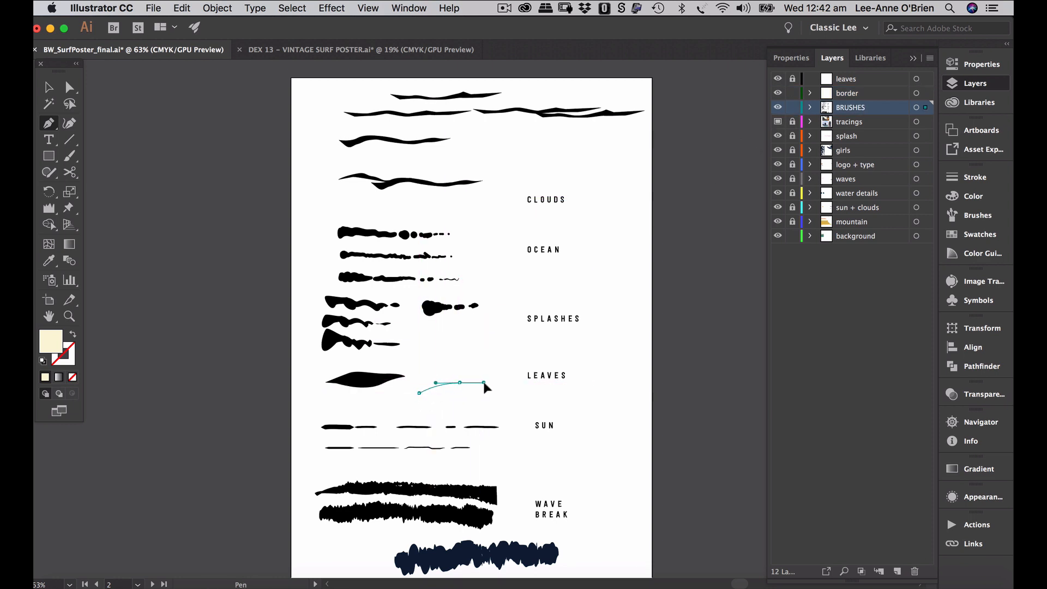
pyautogui.click(537, 388)
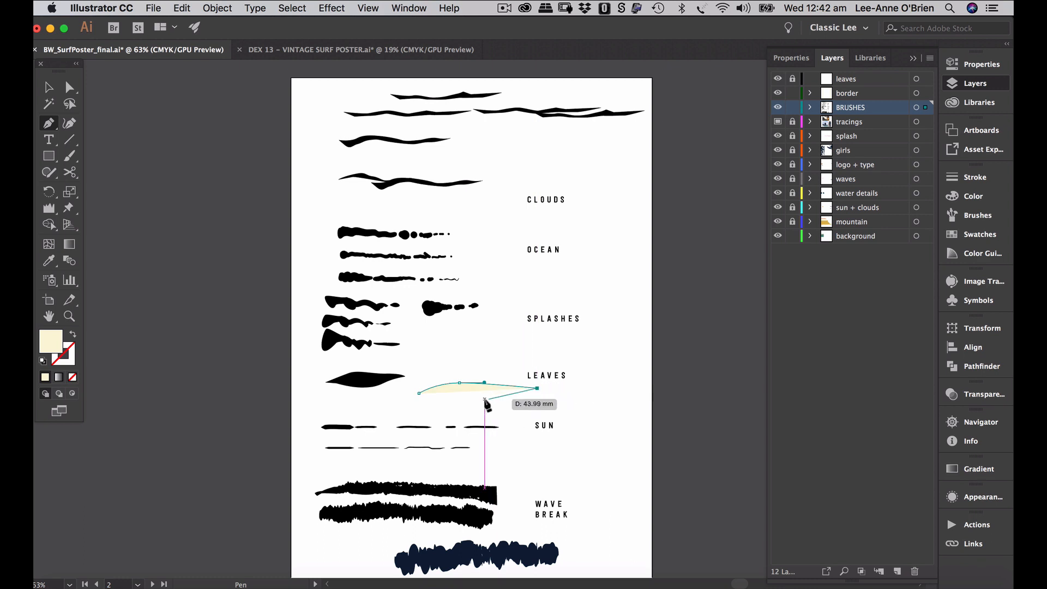
pyautogui.moveTo(476, 399); pyautogui.dragTo(462, 402)
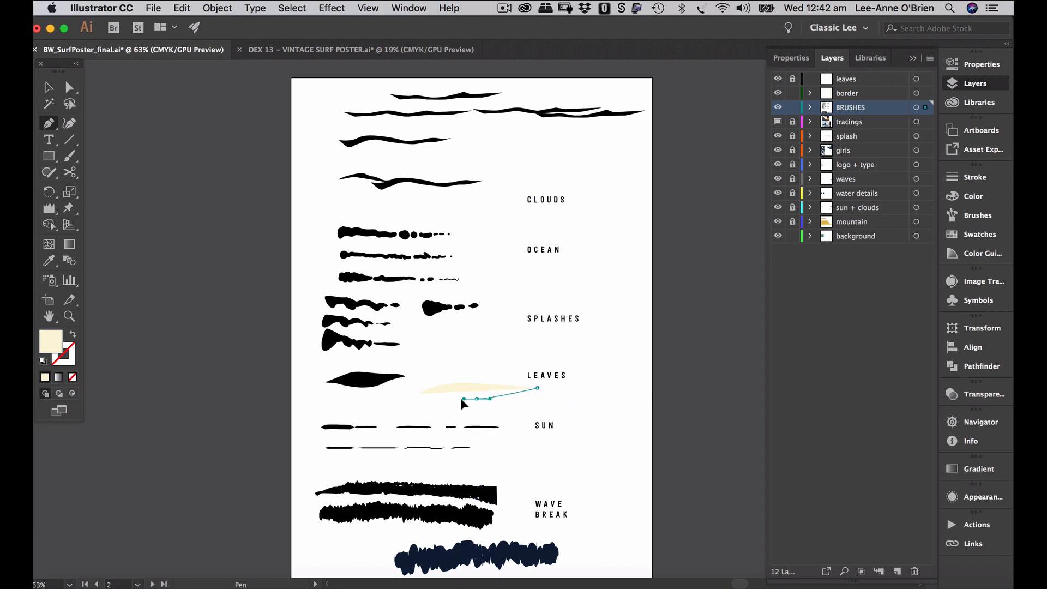
pyautogui.click(419, 393)
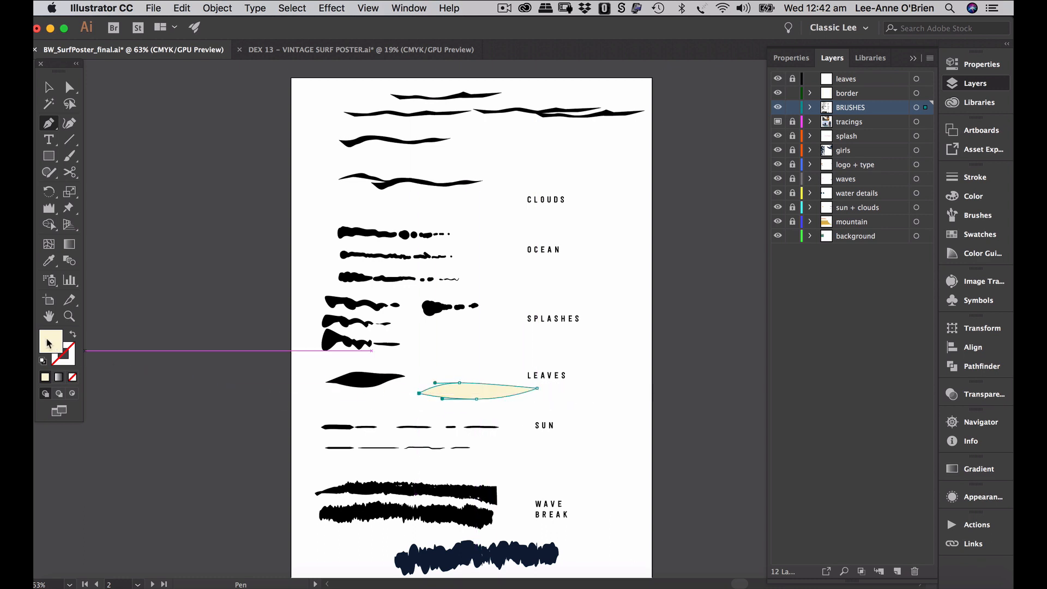
pyautogui.click(970, 238)
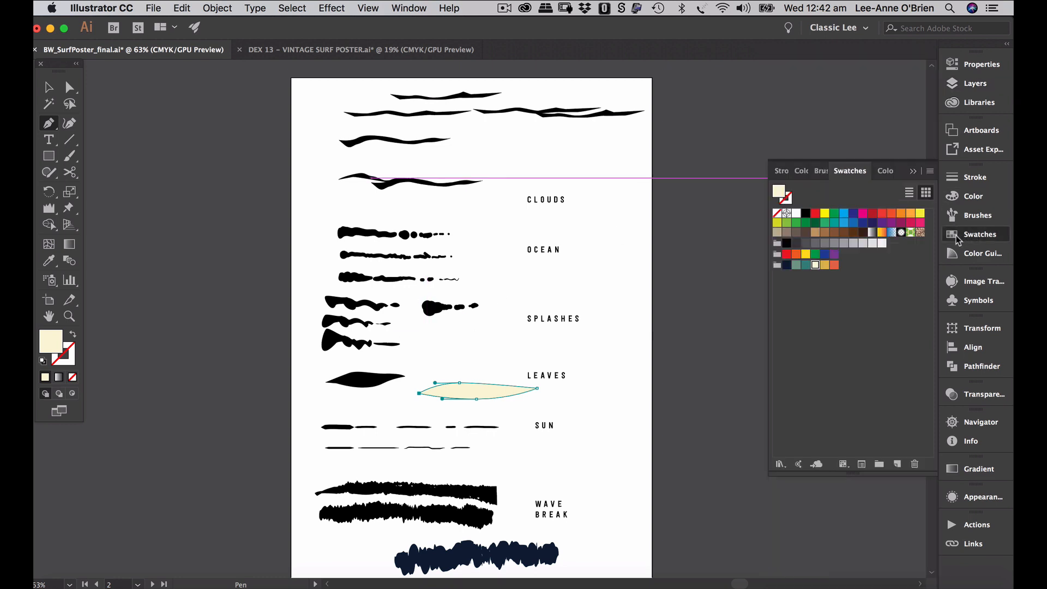
pyautogui.click(802, 209)
pyautogui.click(807, 215)
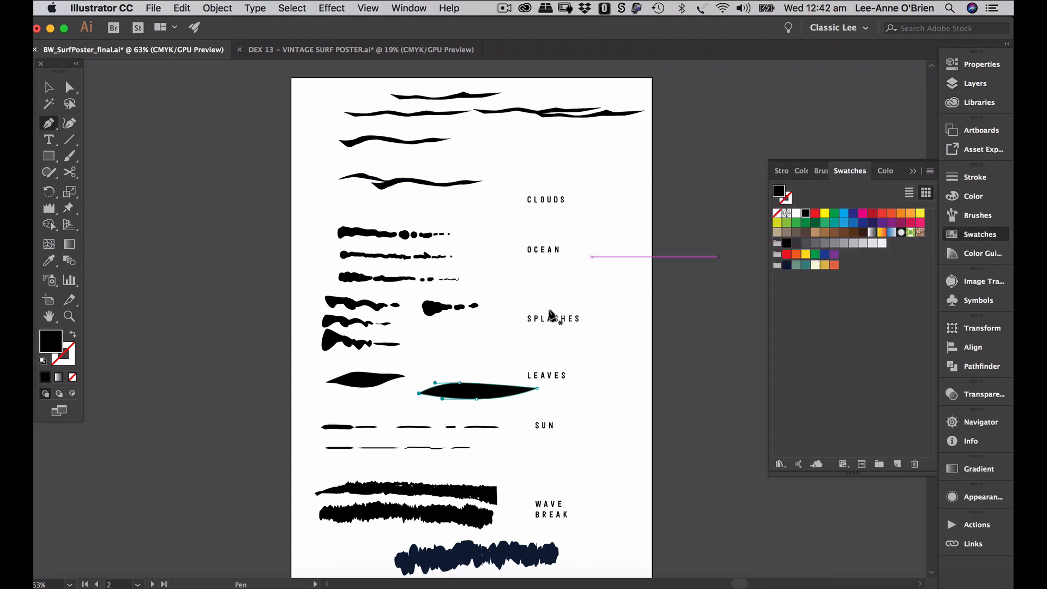
# - Zoom in on the new leaf and pen a seven-point open line along its centre
pyautogui.click(69, 156)
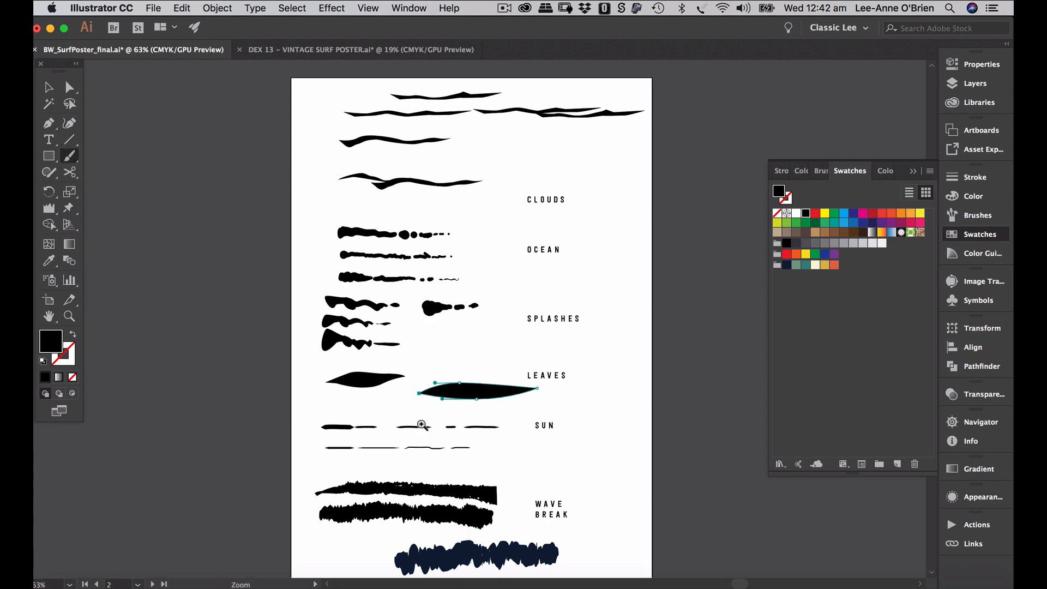
pyautogui.moveTo(421, 424); pyautogui.dragTo(554, 397)
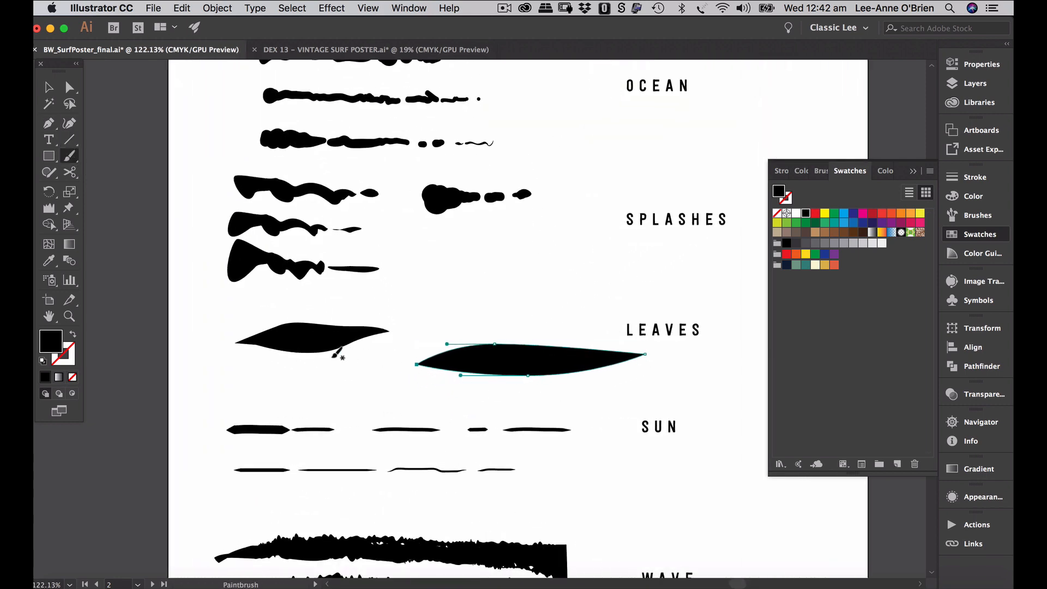
pyautogui.click(49, 123)
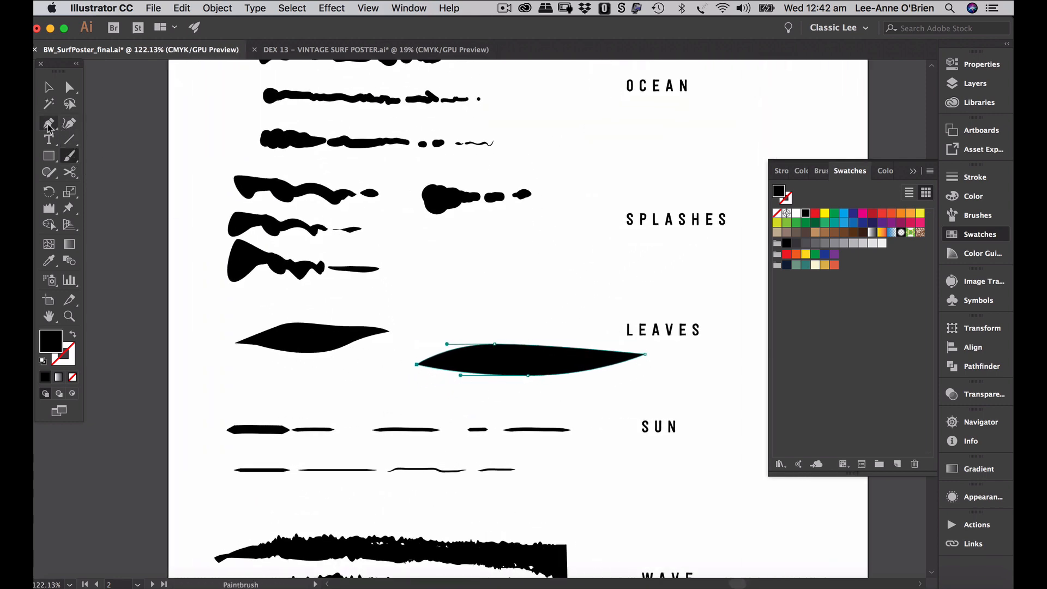
pyautogui.press('super+shift+a')
pyautogui.click(403, 367)
pyautogui.click(456, 358)
pyautogui.click(485, 359)
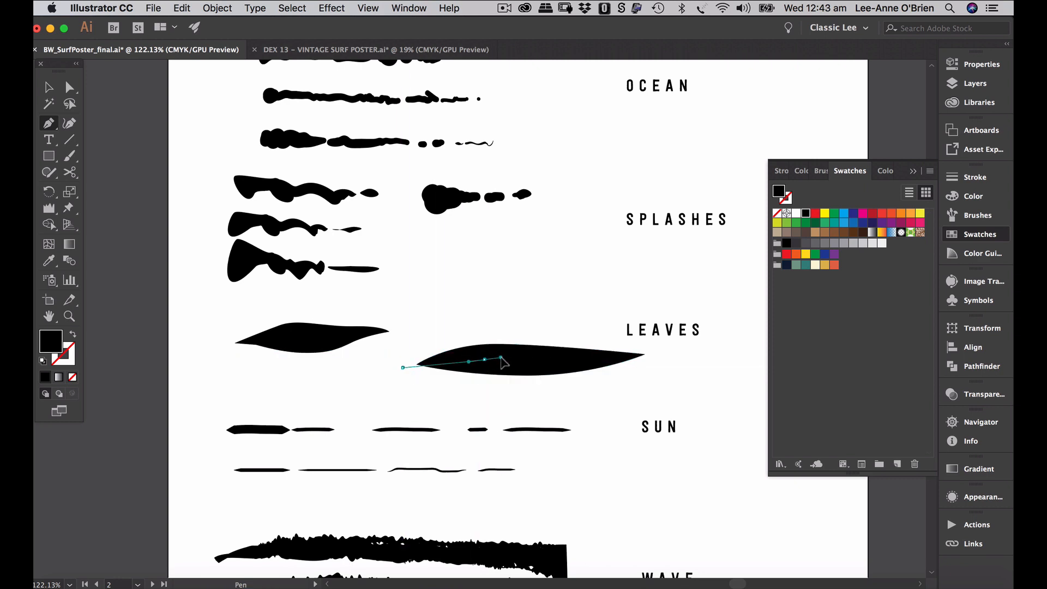
pyautogui.click(513, 360)
pyautogui.click(545, 359)
pyautogui.click(561, 359)
pyautogui.click(576, 359)
# - End the vein near the leaf tip and make it a white unfilled stroke
pyautogui.click(601, 355)
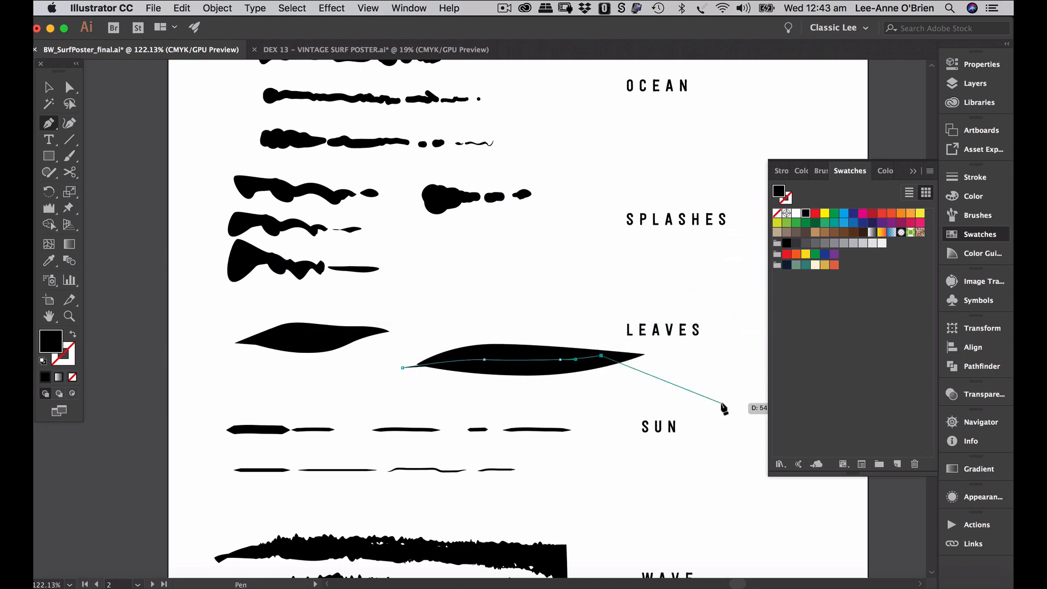
pyautogui.click(797, 214)
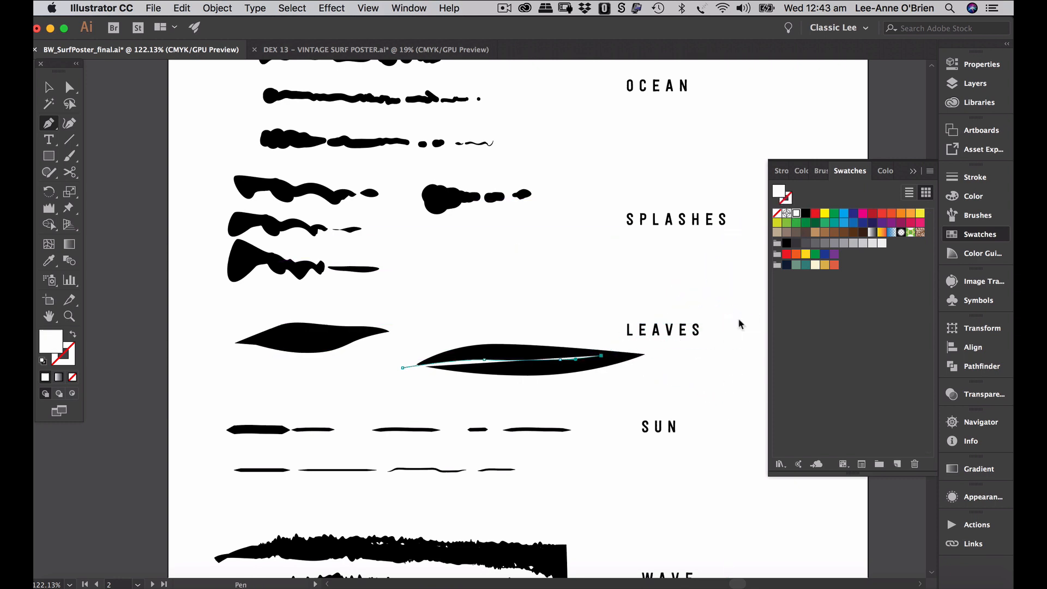
pyautogui.click(48, 87)
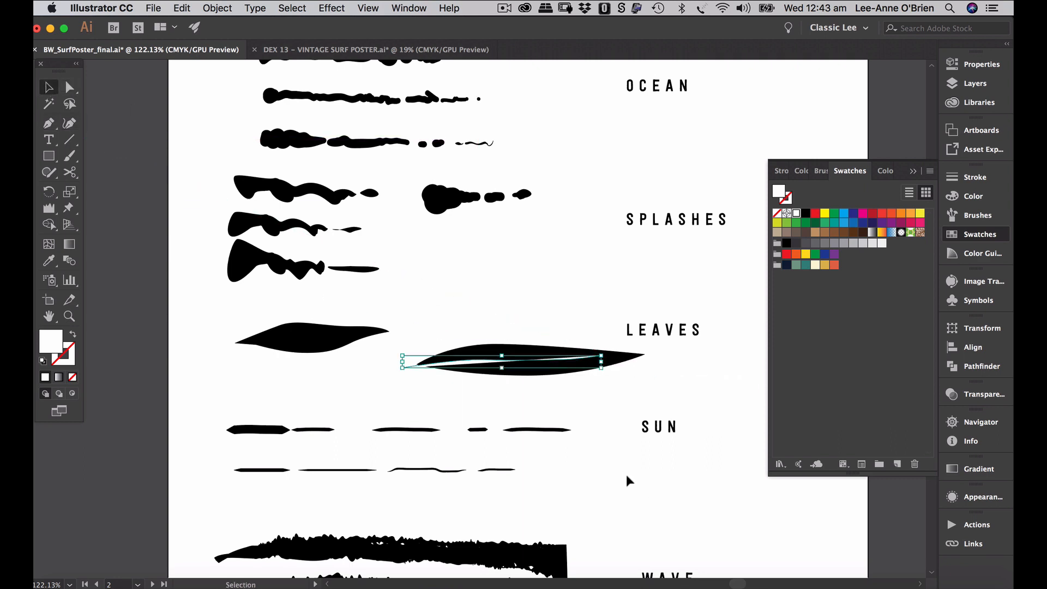
pyautogui.click(590, 425)
pyautogui.click(575, 363)
pyautogui.click(73, 335)
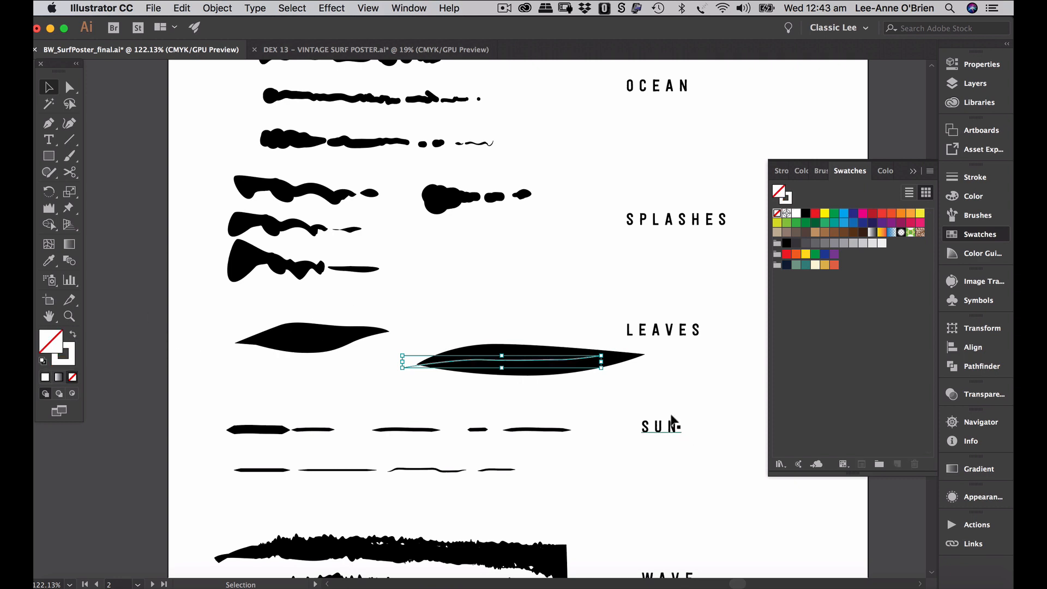
pyautogui.click(681, 371)
pyautogui.click(592, 357)
# - Give the vein a tapered width profile and a 2 pt stroke weight
pyautogui.click(954, 183)
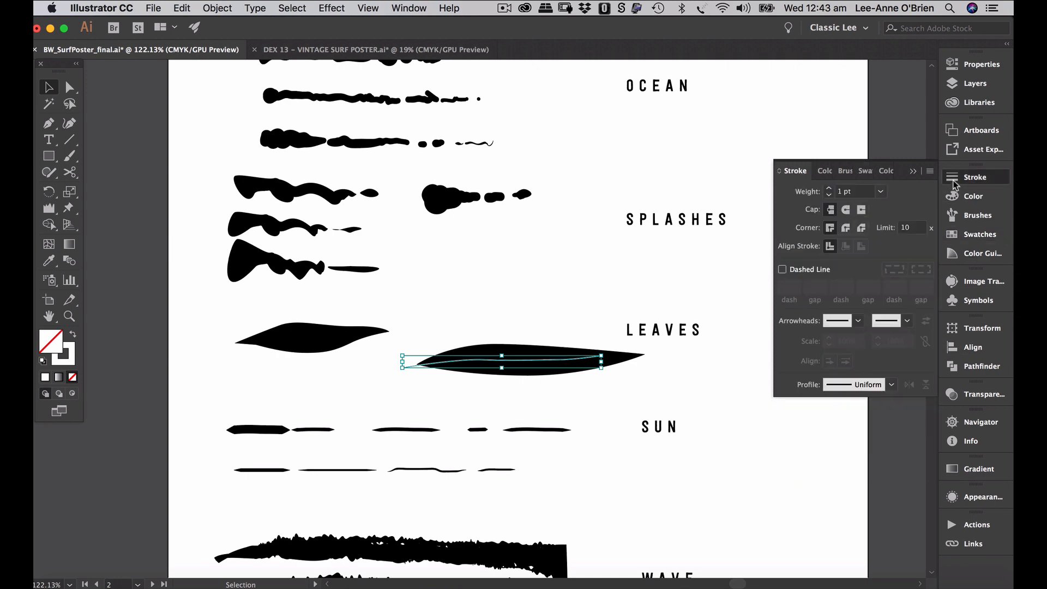
pyautogui.click(891, 384)
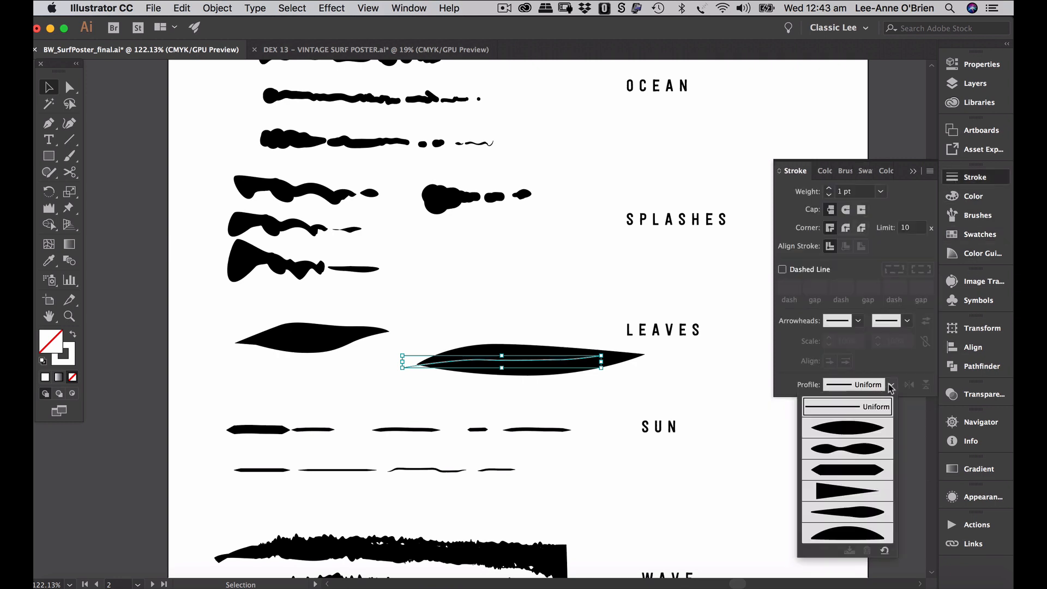
pyautogui.click(872, 516)
pyautogui.click(753, 460)
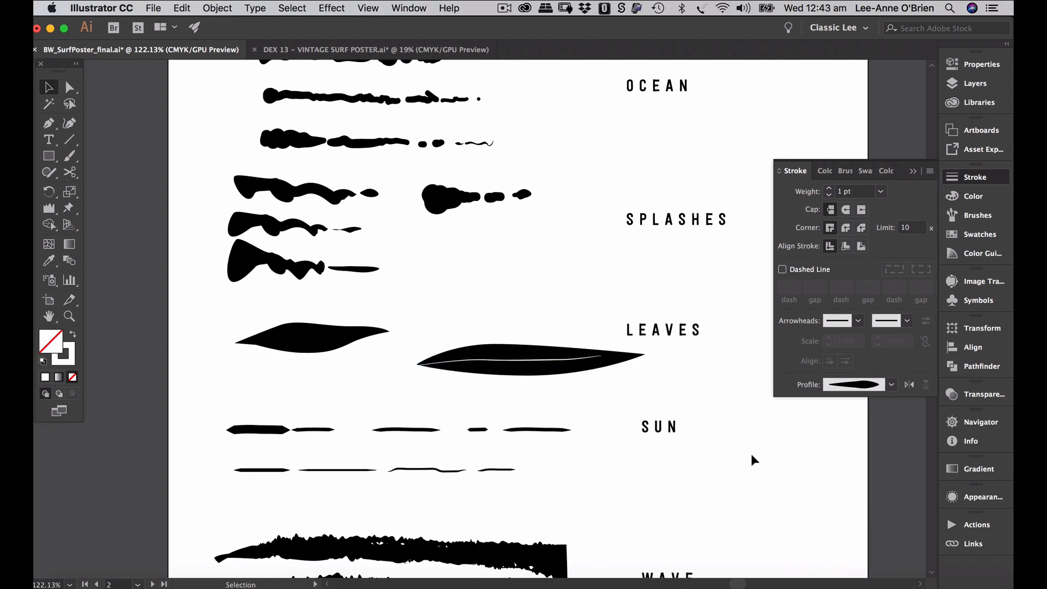
pyautogui.click(603, 365)
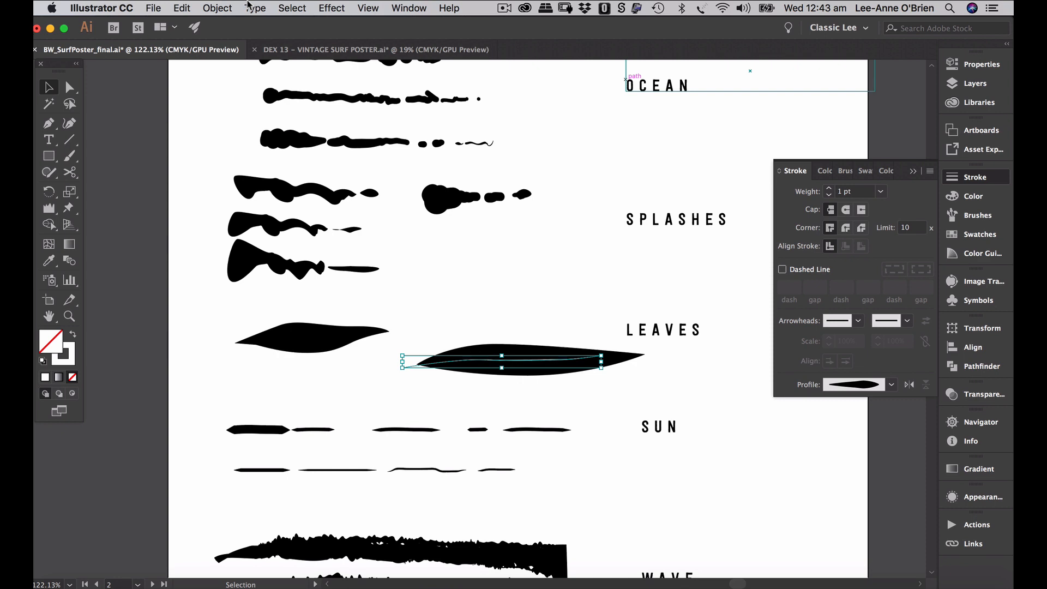
pyautogui.click(828, 188)
pyautogui.click(703, 361)
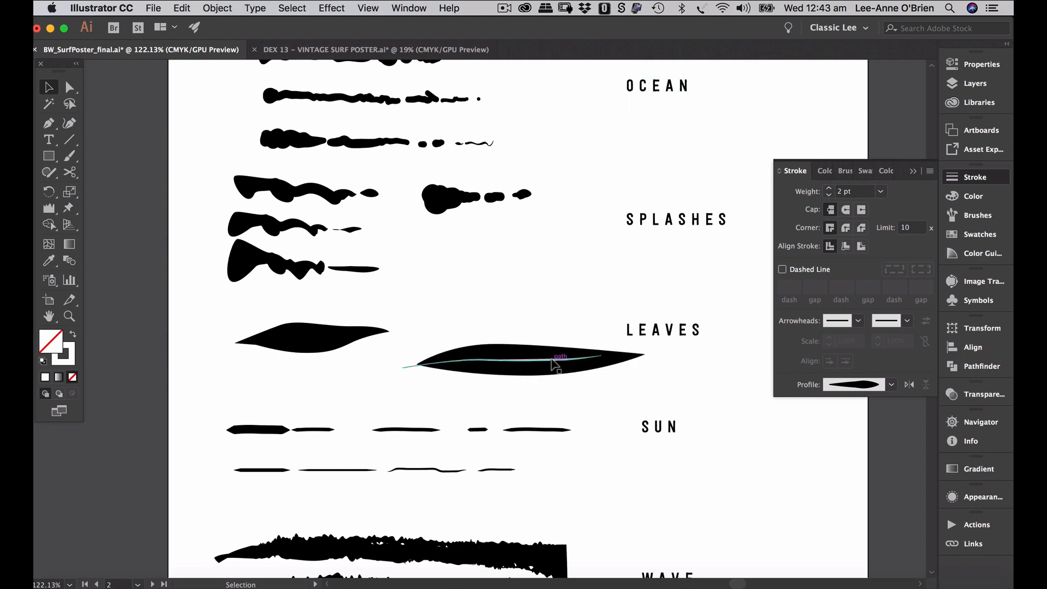
pyautogui.click(553, 361)
# - Outline the vein stroke and subtract it from the leaf with Pathfinder Minus Front
pyautogui.click(226, 10)
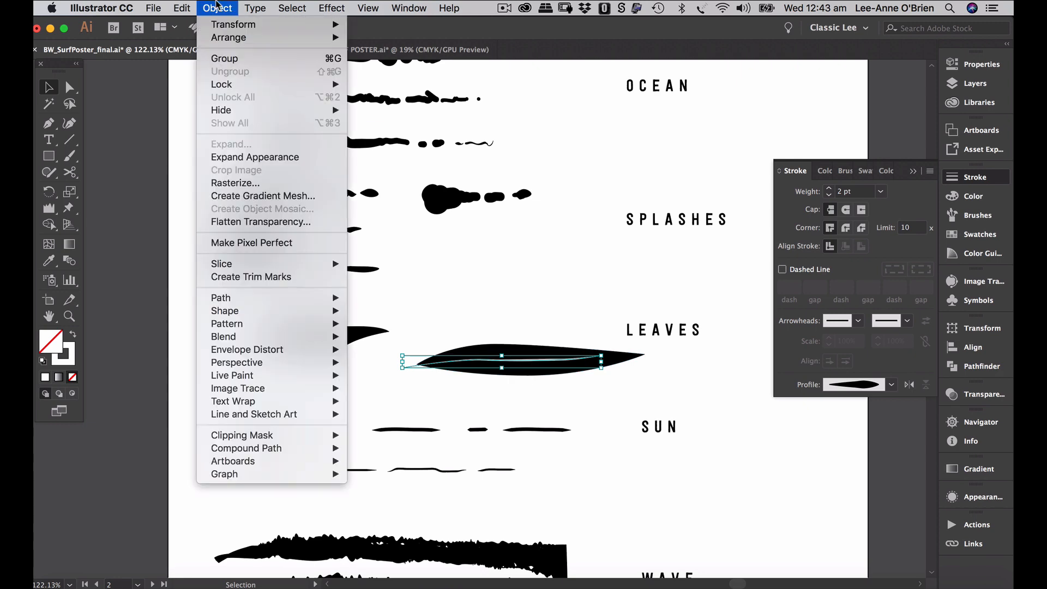
pyautogui.moveTo(266, 298)
pyautogui.click(422, 331)
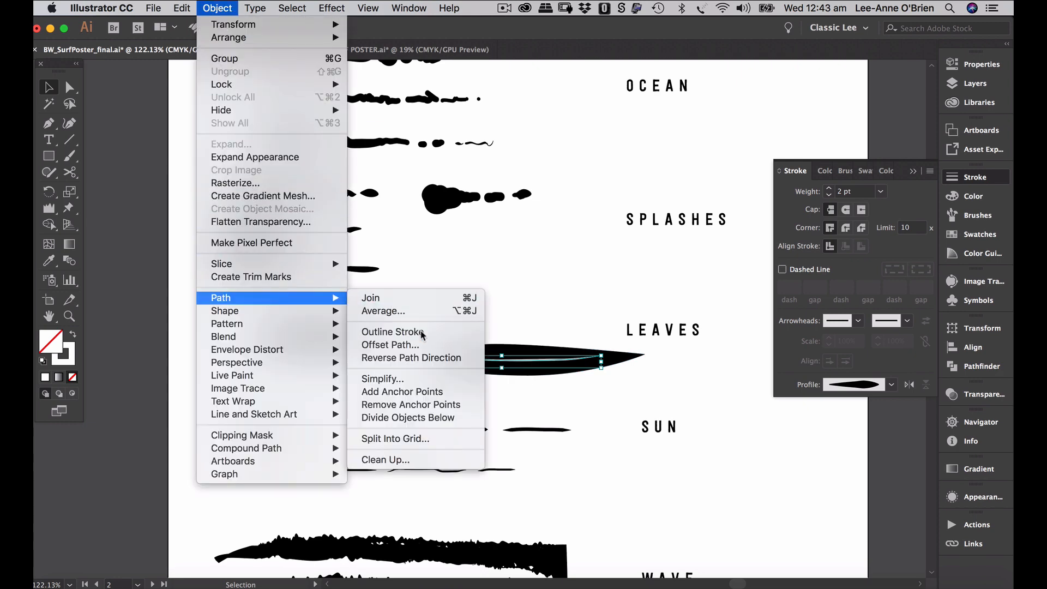
pyautogui.click(632, 381)
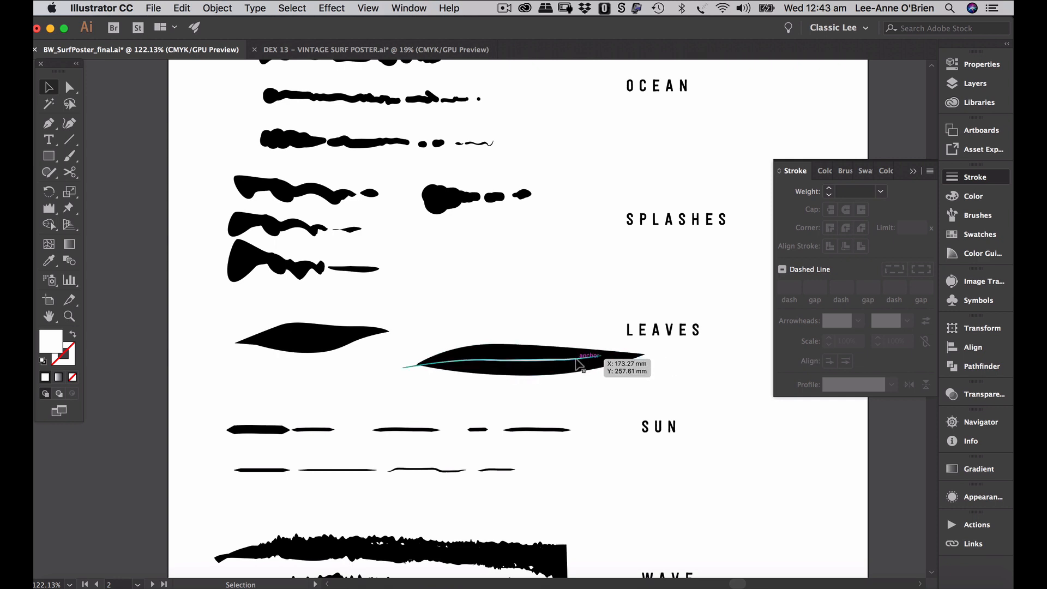
pyautogui.click(588, 361)
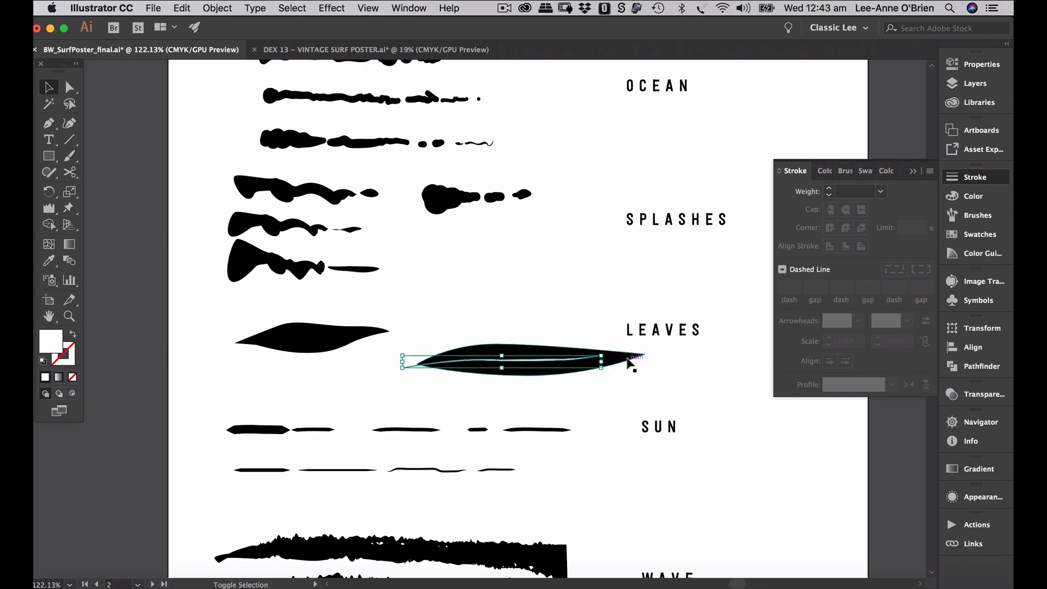
pyautogui.keyDown('shift'); pyautogui.click(630, 363); pyautogui.keyUp('shift')
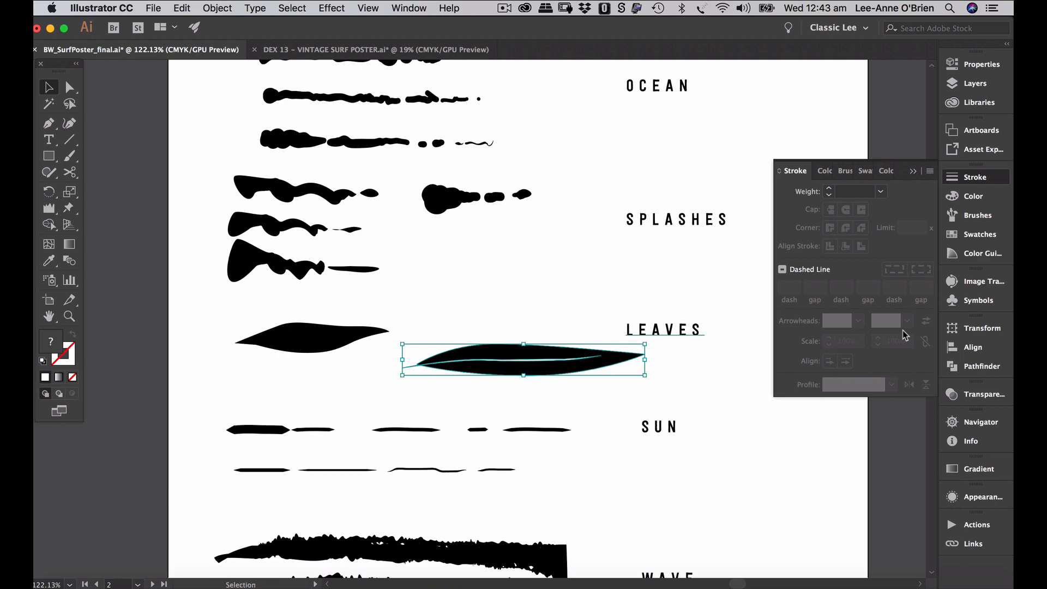
pyautogui.click(973, 373)
pyautogui.click(812, 357)
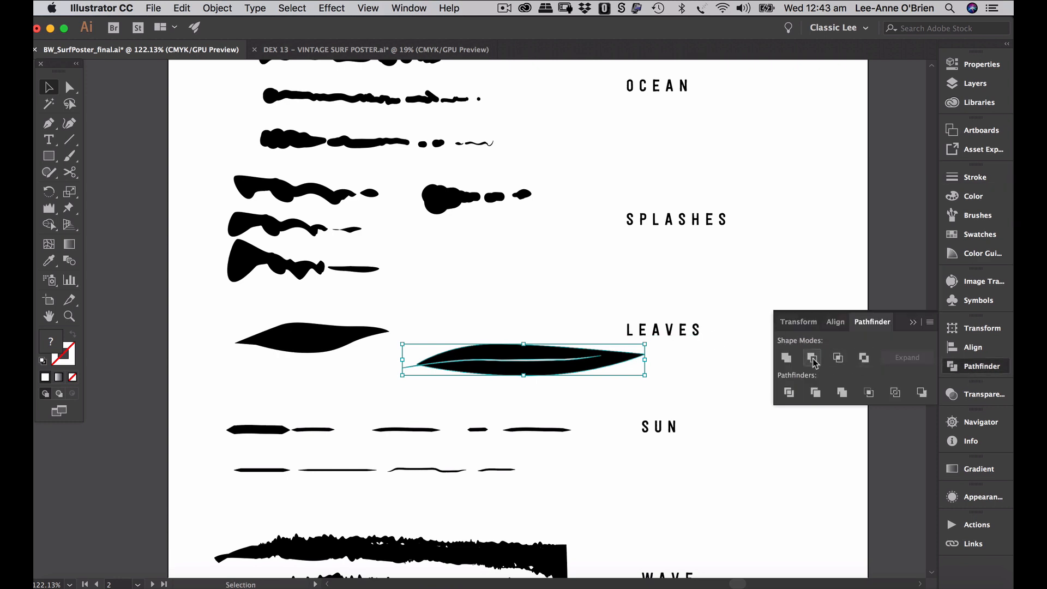
pyautogui.click(720, 383)
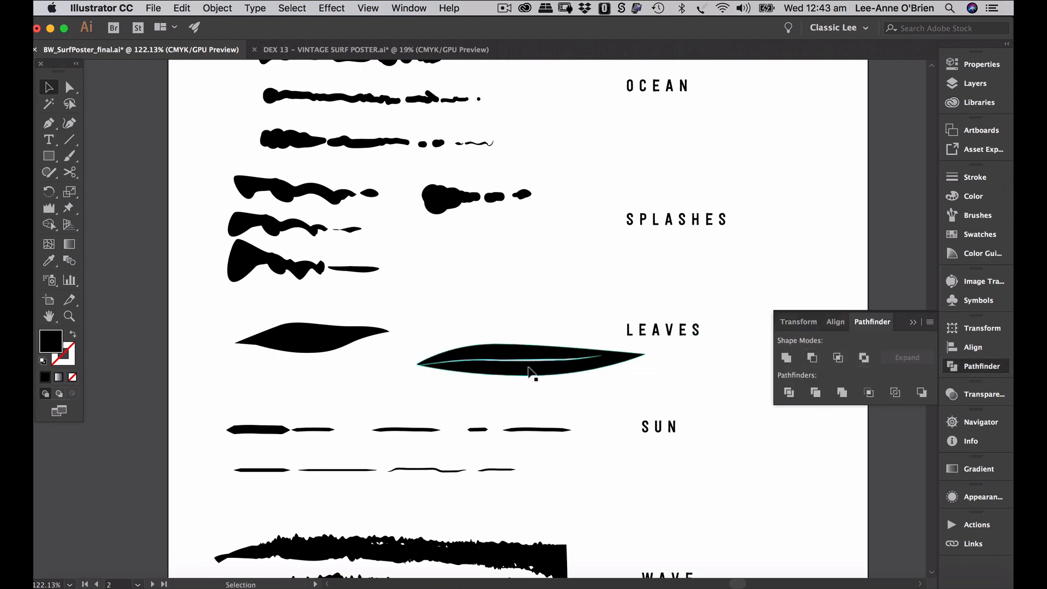
# - Reshape the leaf's upper curve, tip and lower curve with Direct Selection, then reselect the leaf
pyautogui.click(65, 90)
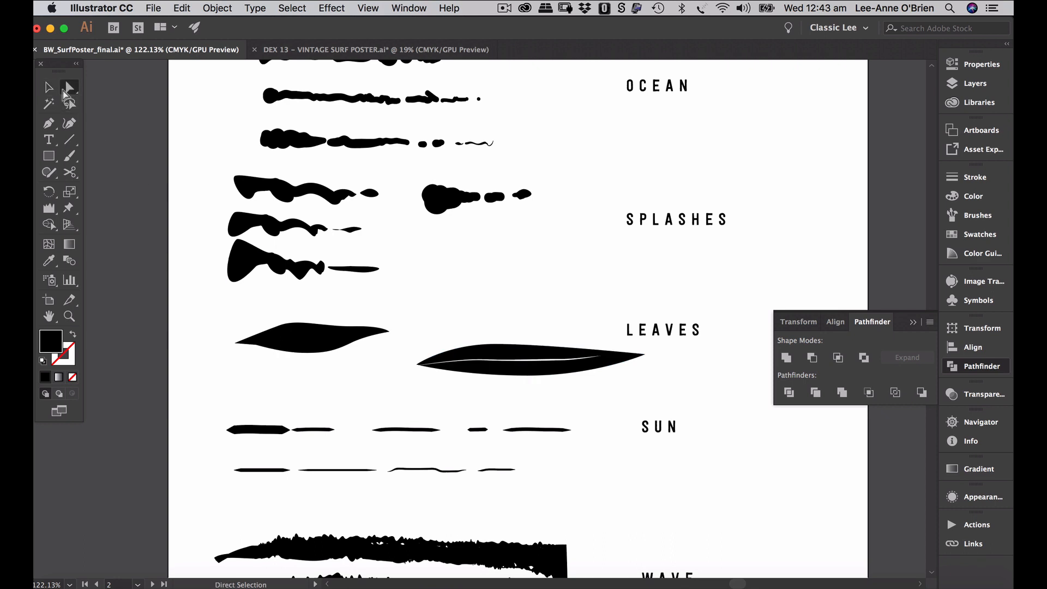
pyautogui.moveTo(509, 388); pyautogui.dragTo(605, 358)
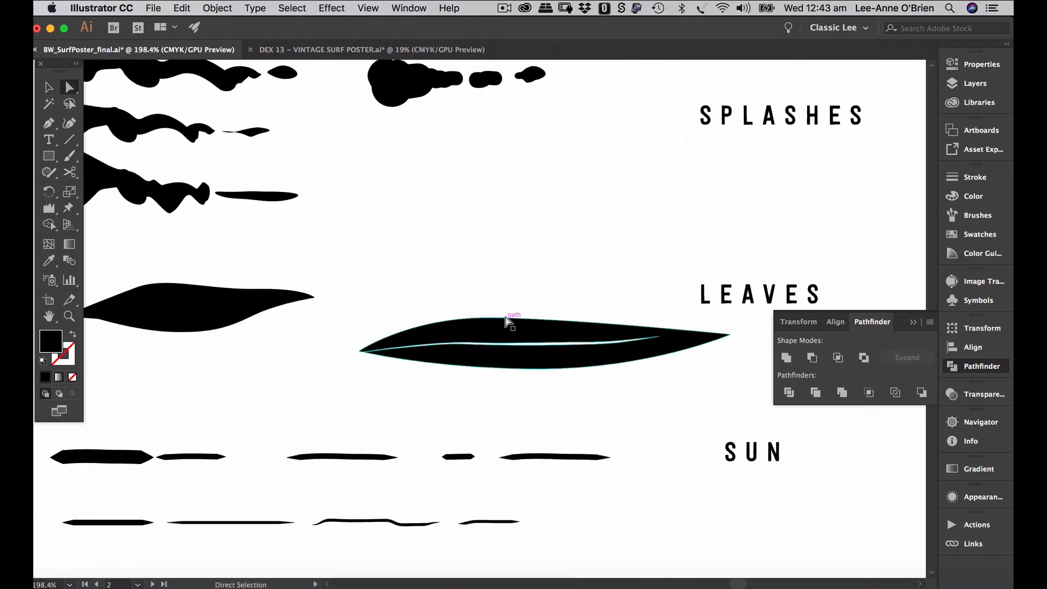
pyautogui.click(508, 318)
pyautogui.moveTo(492, 317); pyautogui.dragTo(490, 310)
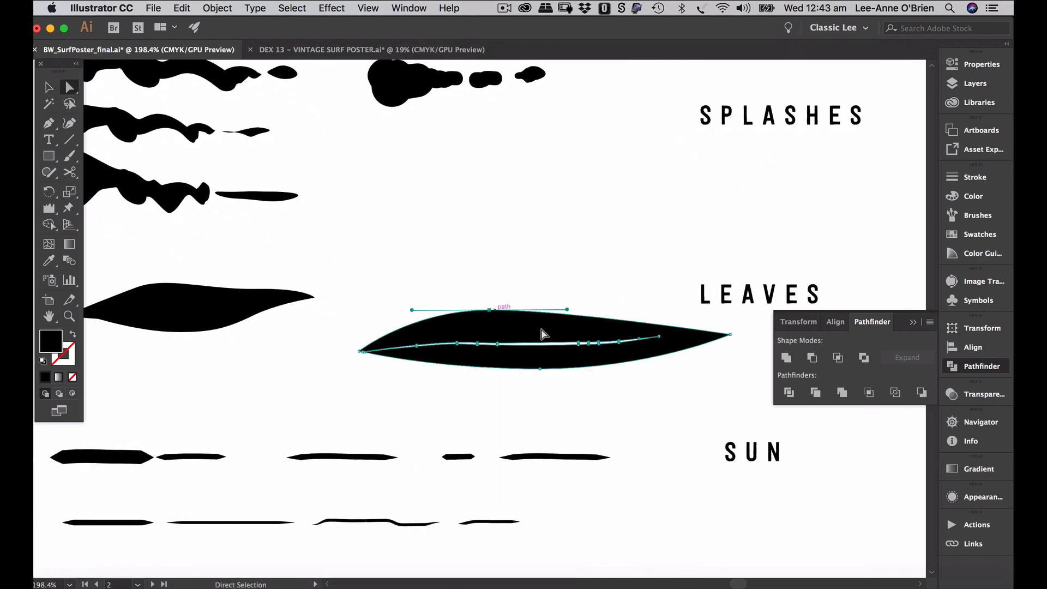
pyautogui.moveTo(730, 334); pyautogui.dragTo(739, 332)
pyautogui.click(540, 369)
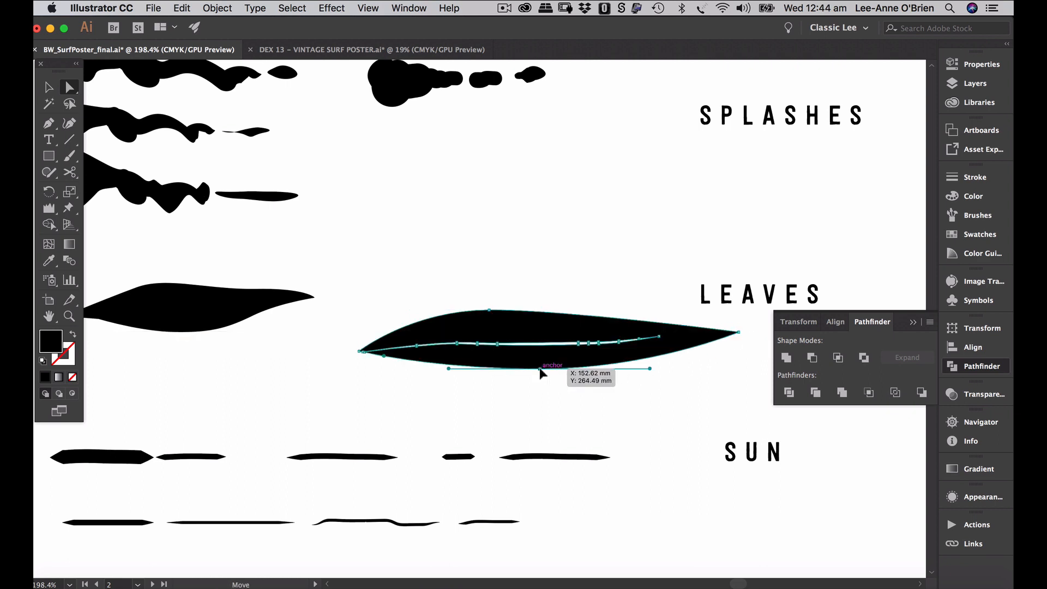
pyautogui.moveTo(540, 372); pyautogui.dragTo(540, 377)
pyautogui.click(698, 397)
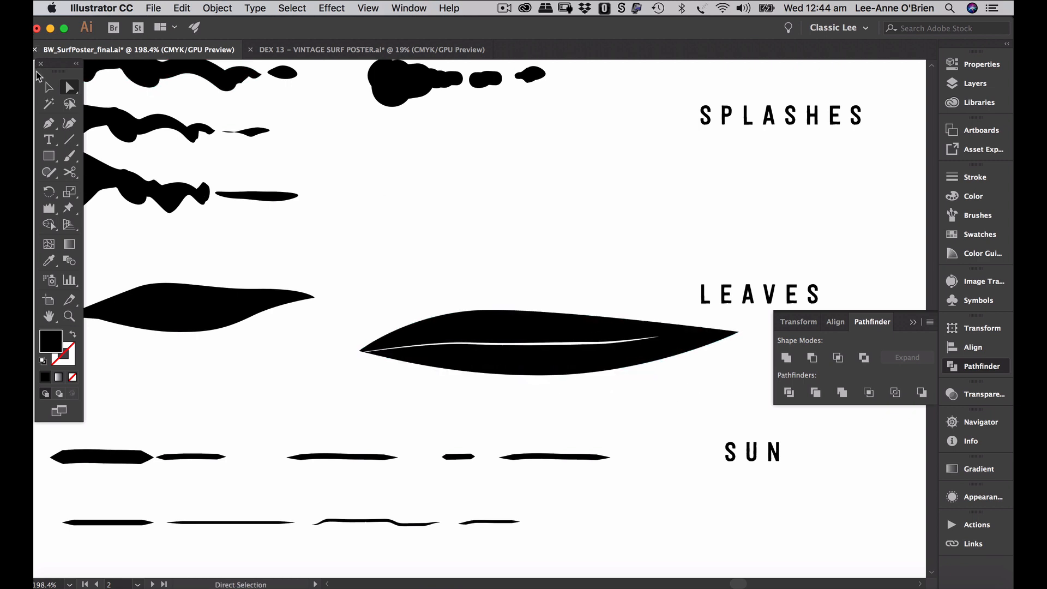
pyautogui.click(58, 88)
pyautogui.click(631, 350)
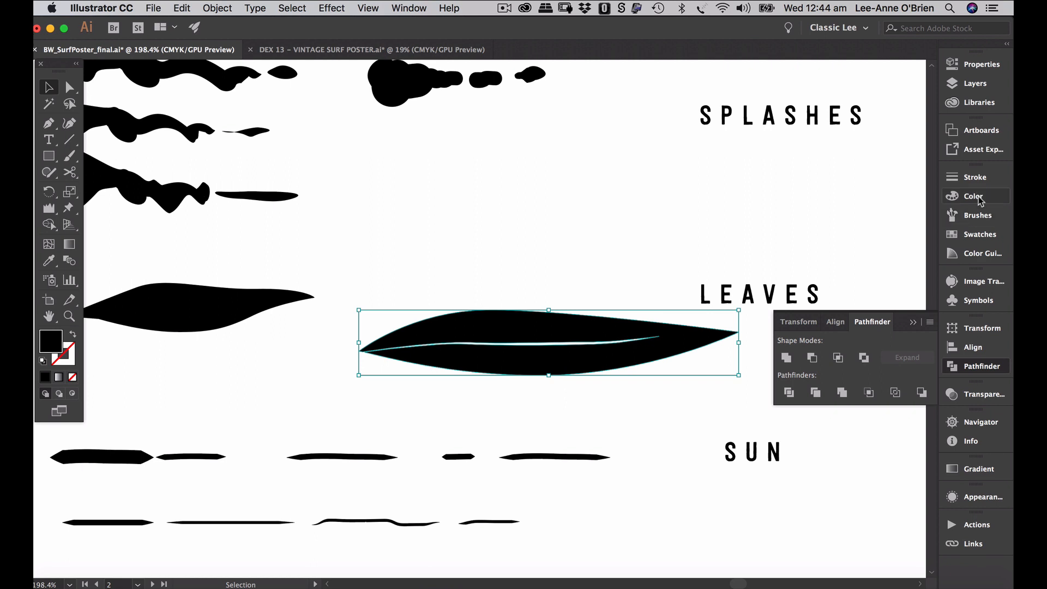
pyautogui.click(963, 218)
# - Create a 'leaf' art brush from the leaf with Pressure width 50%–150% and Hue Shift colourization
pyautogui.moveTo(667, 348)
pyautogui.mouseDown()
pyautogui.moveTo(758, 354)
pyautogui.moveTo(870, 401)
pyautogui.moveTo(869, 389)
pyautogui.mouseUp()
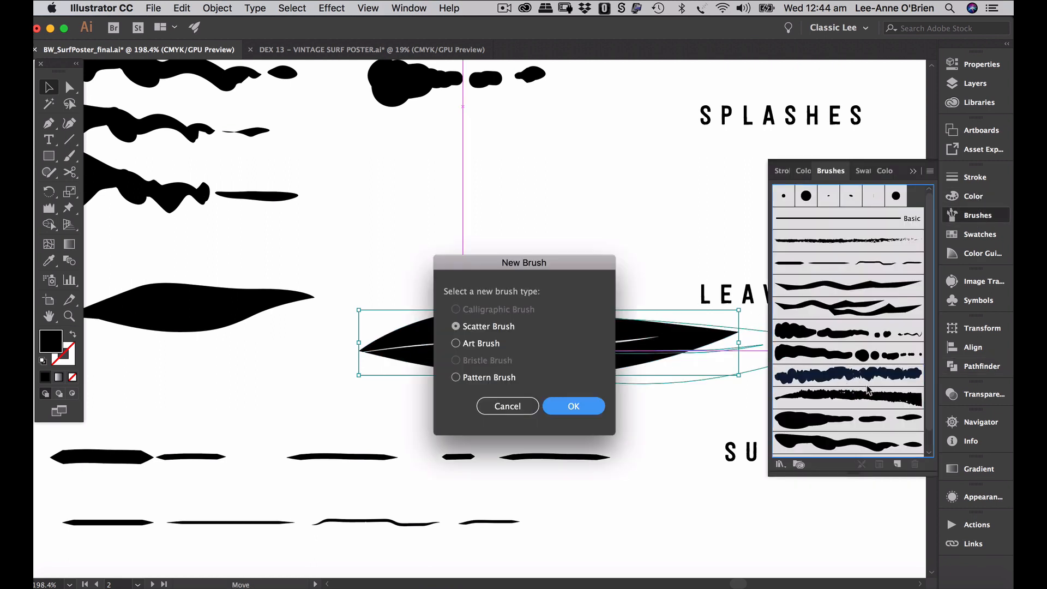
pyautogui.click(456, 343)
pyautogui.click(575, 407)
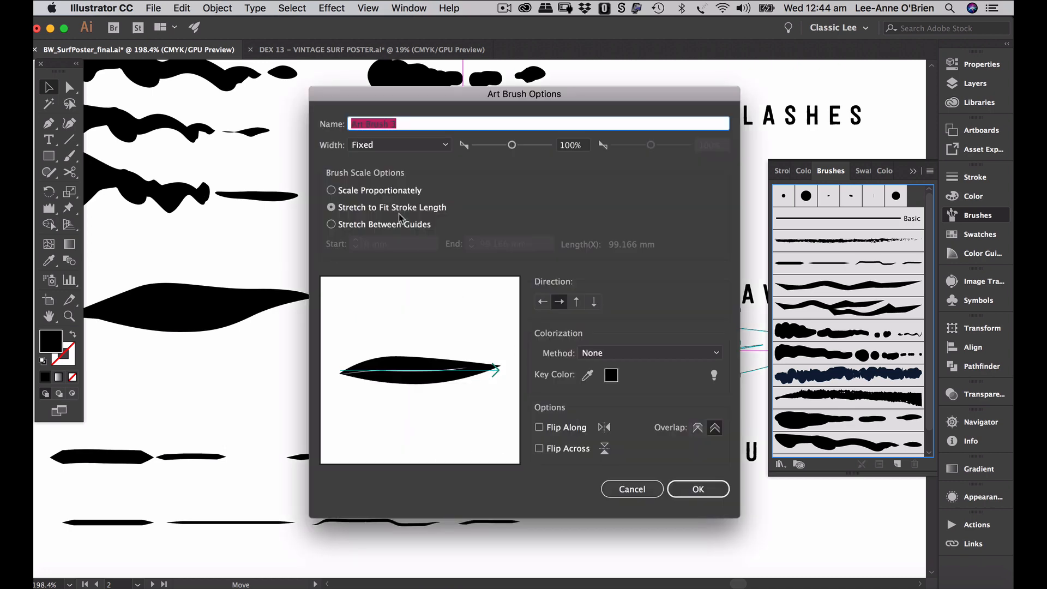
pyautogui.write('leaf')
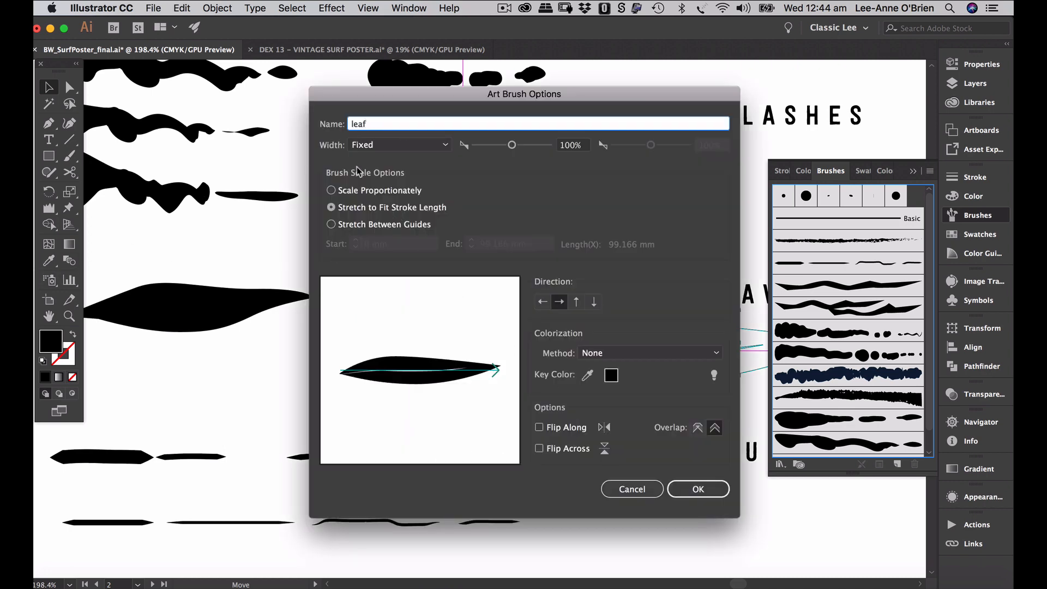
pyautogui.click(428, 143)
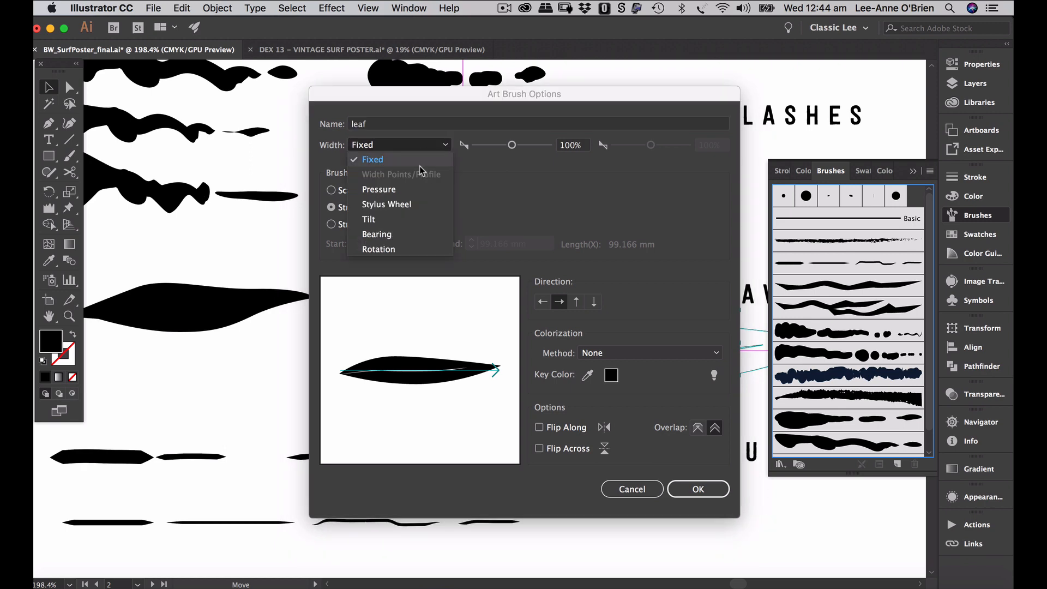
pyautogui.click(416, 191)
pyautogui.click(573, 147)
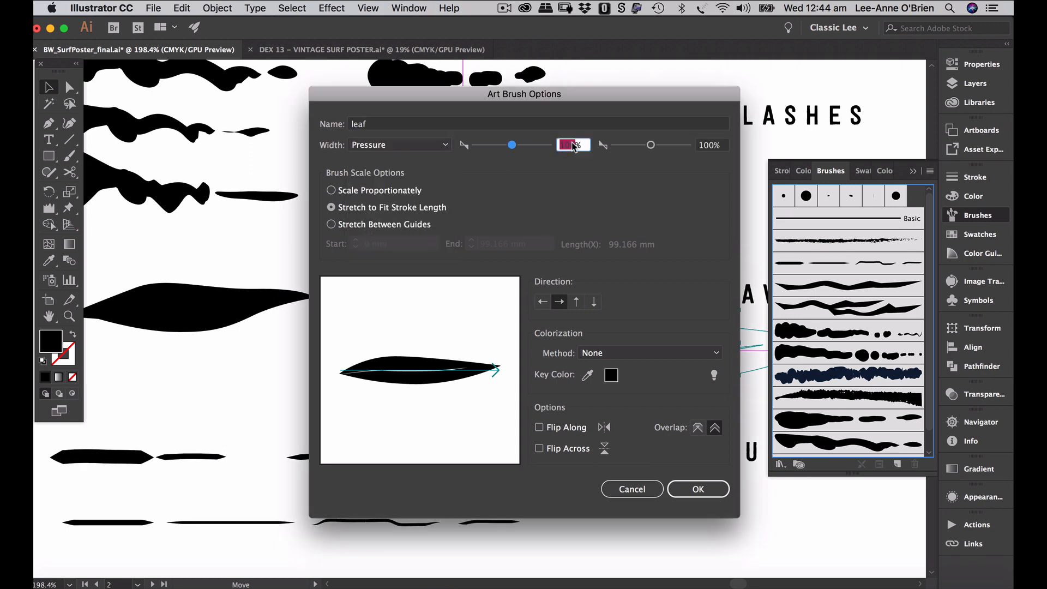
pyautogui.write('50')
pyautogui.press('Tab')
pyautogui.write('1')
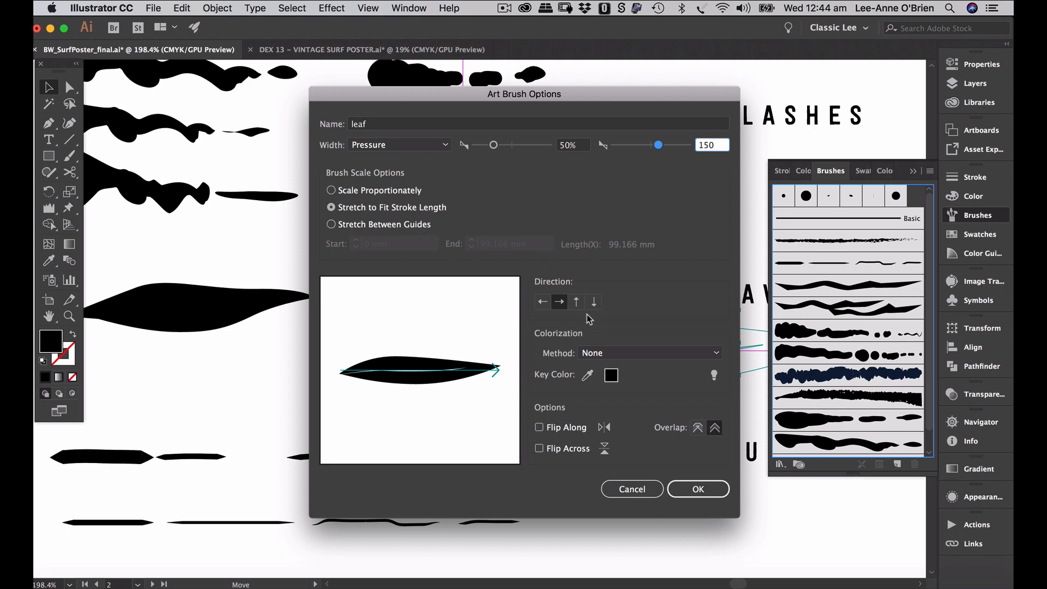
pyautogui.click(607, 358)
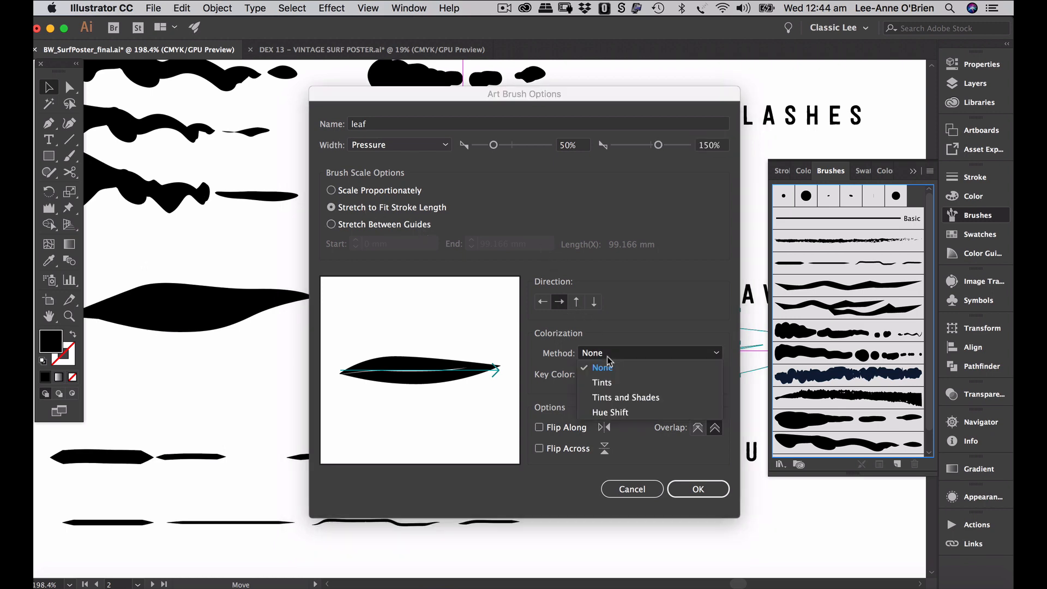
pyautogui.click(618, 413)
pyautogui.click(692, 491)
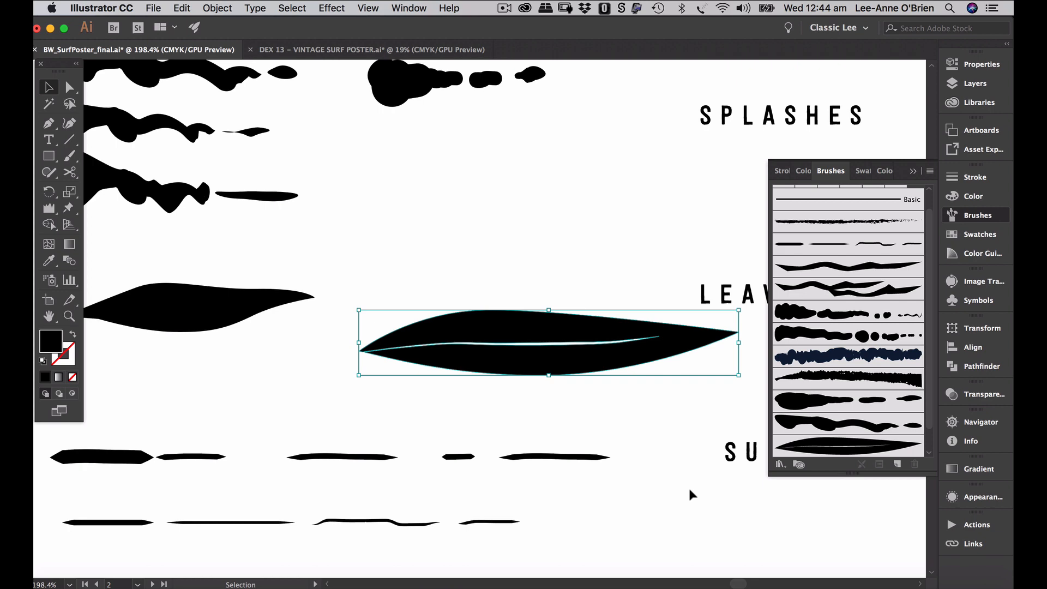
pyautogui.press('super+alt+0')
# - Fit the surf poster artboard in view and make the leaves layer the drawing target
pyautogui.click(178, 404)
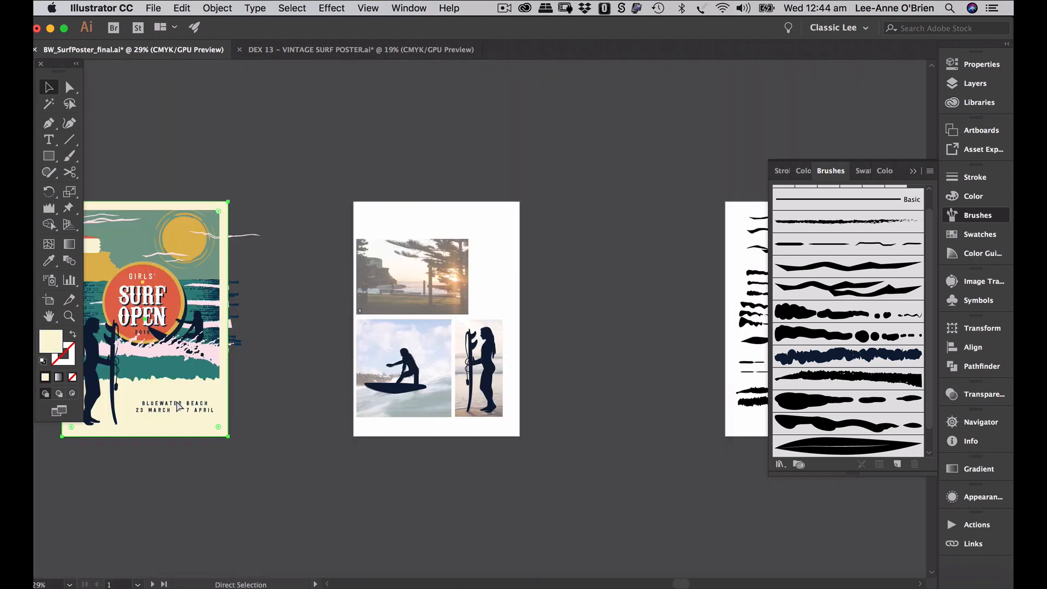
pyautogui.press('super+0')
pyautogui.click(715, 219)
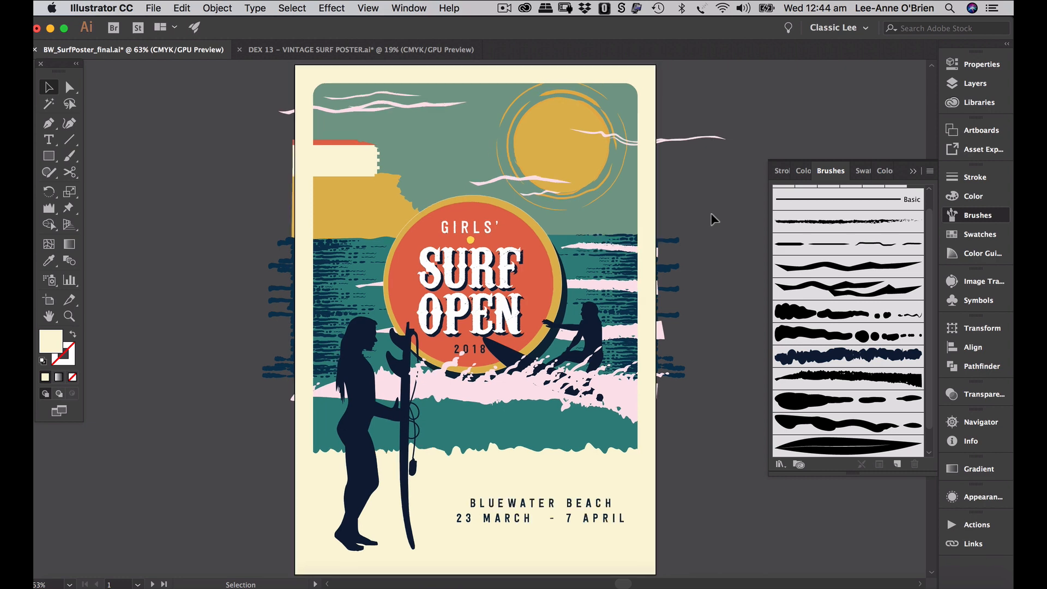
pyautogui.hscroll(2, 714, 219)
pyautogui.scroll(2, 714, 219)
pyautogui.scroll(-1, 714, 219)
pyautogui.scroll(-1, 711, 216)
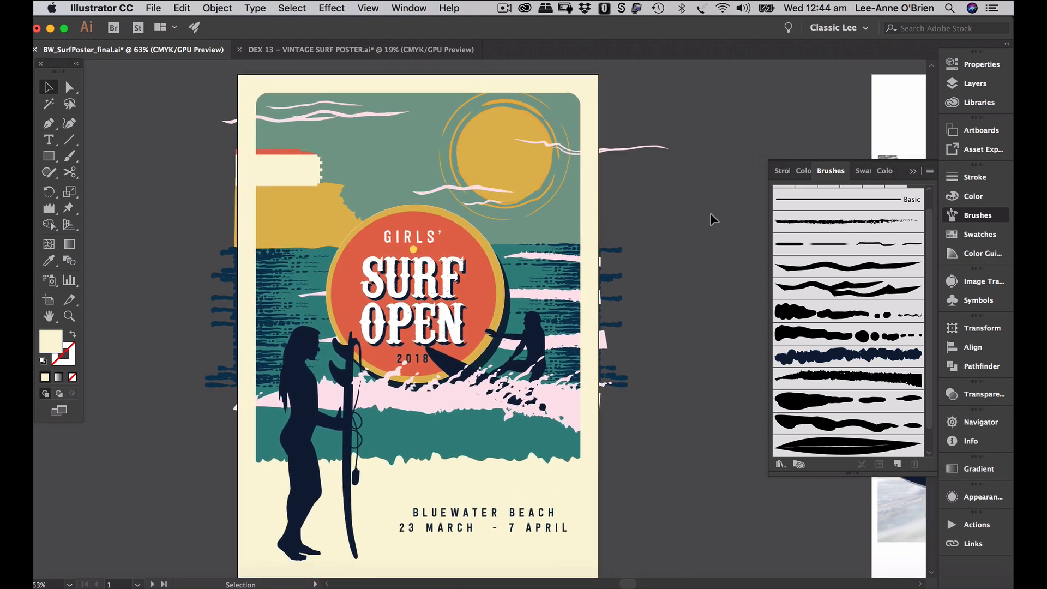
pyautogui.click(976, 85)
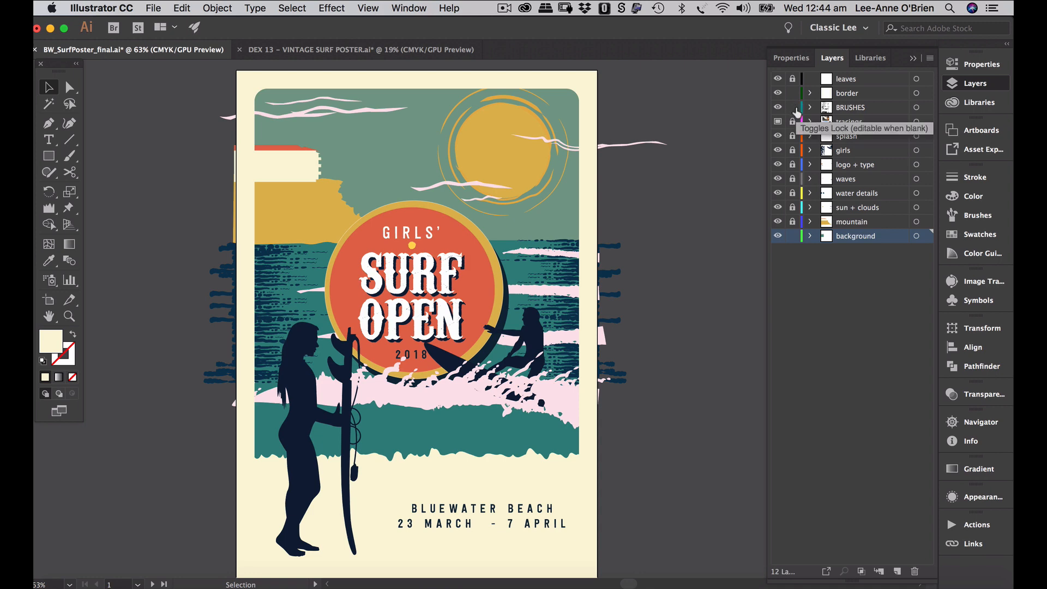
pyautogui.click(852, 79)
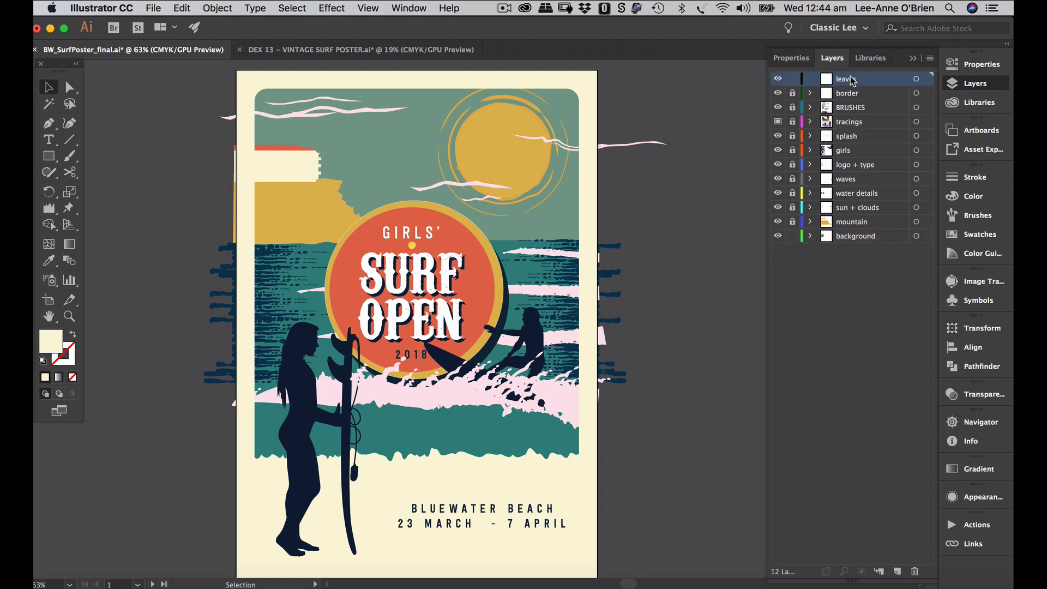
# - Pick the Paintbrush with the leaf brush and a dark navy colour
pyautogui.click(75, 158)
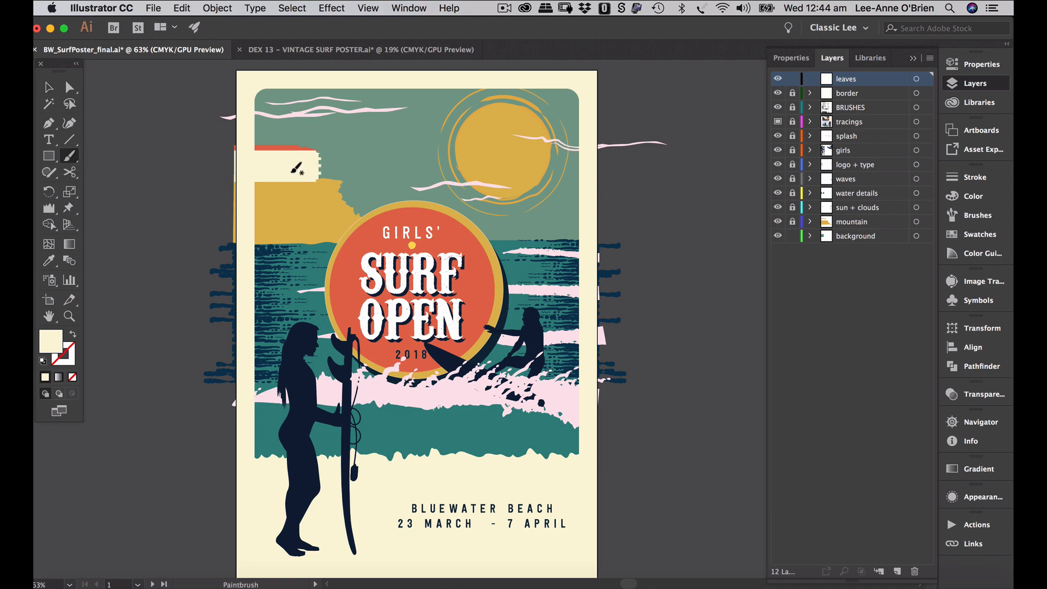
pyautogui.click(981, 215)
pyautogui.click(859, 450)
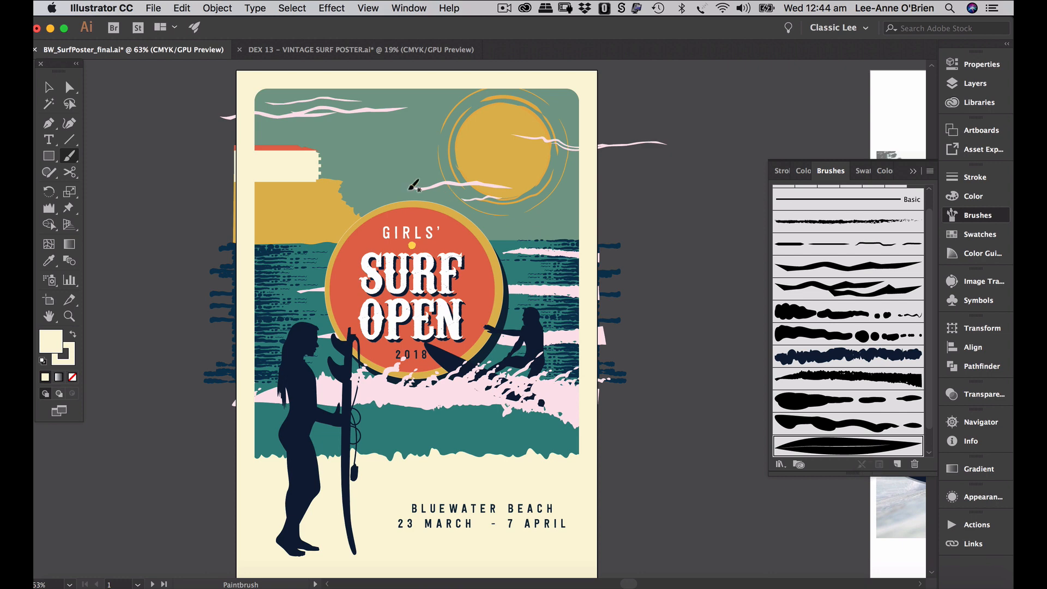
pyautogui.click(952, 238)
pyautogui.click(788, 266)
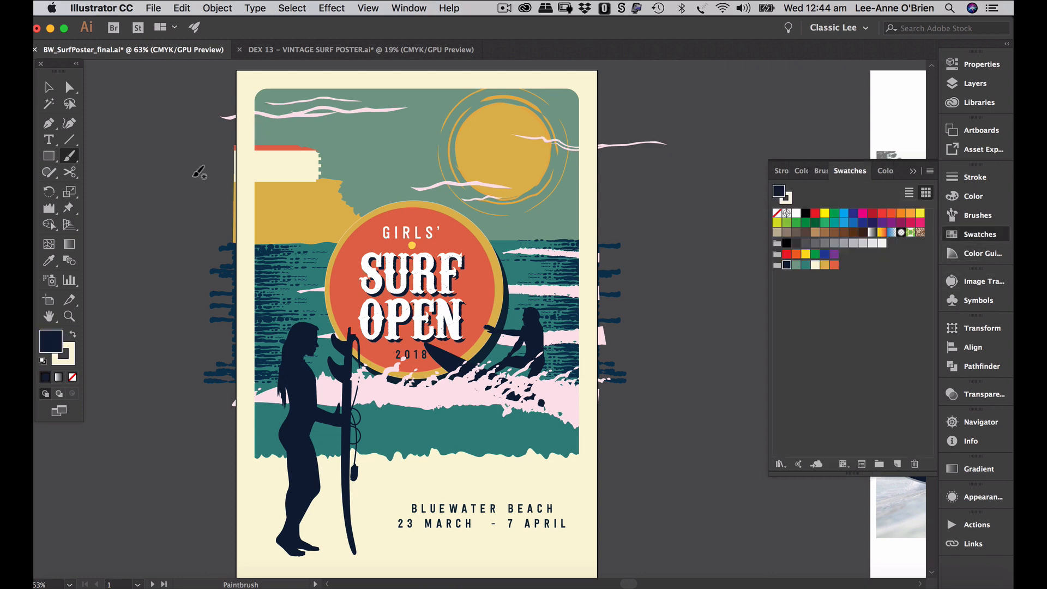
# - Paint the first leaf across the top-left and make it a navy stroke with no fill
pyautogui.moveTo(221, 162); pyautogui.dragTo(357, 113)
pyautogui.press('/')
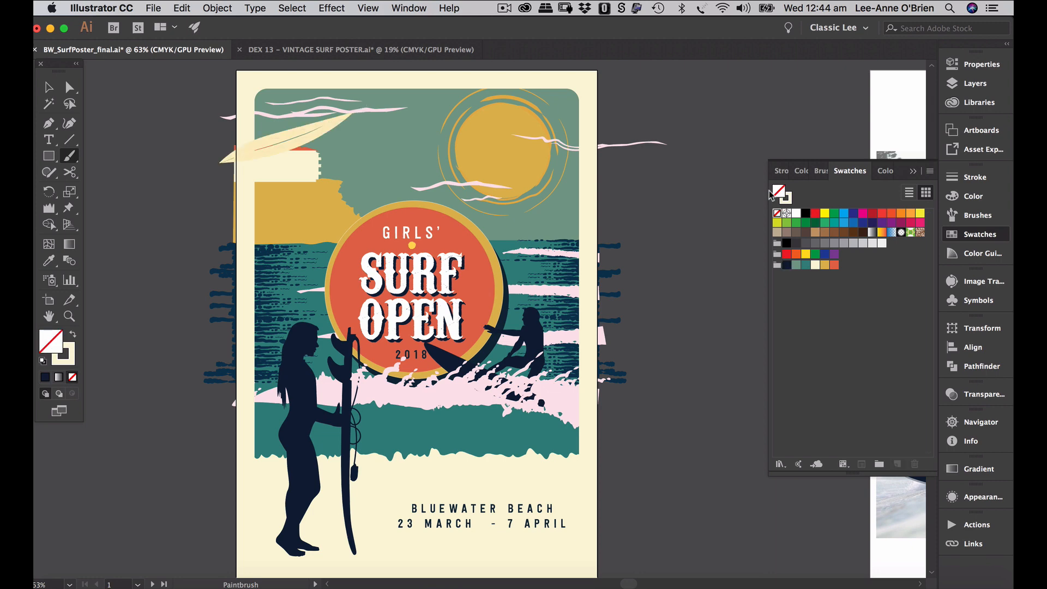
pyautogui.click(791, 199)
pyautogui.click(787, 266)
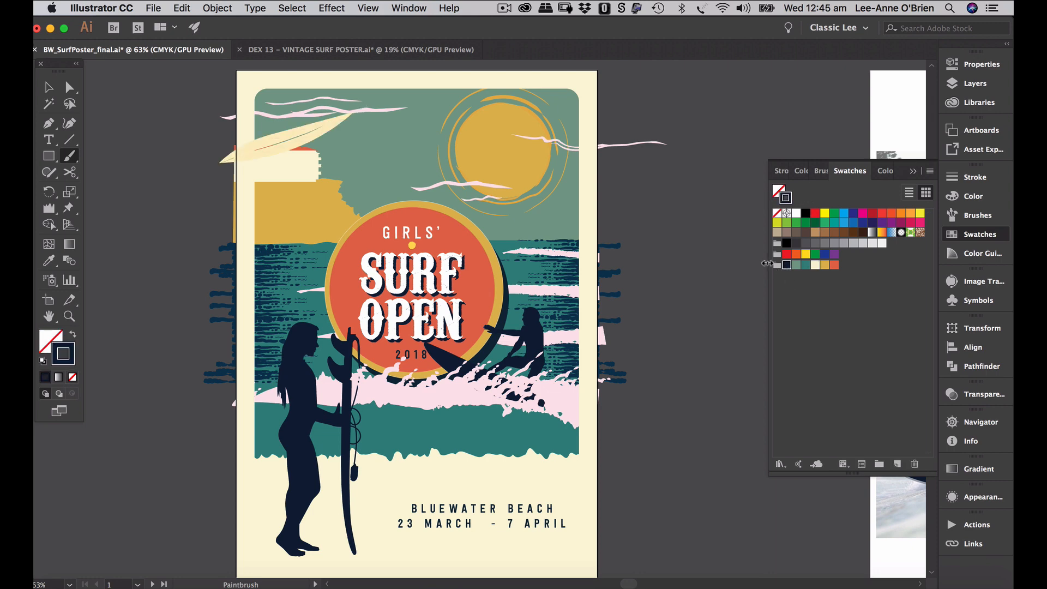
pyautogui.press('v')
pyautogui.click(291, 141)
pyautogui.press('b')
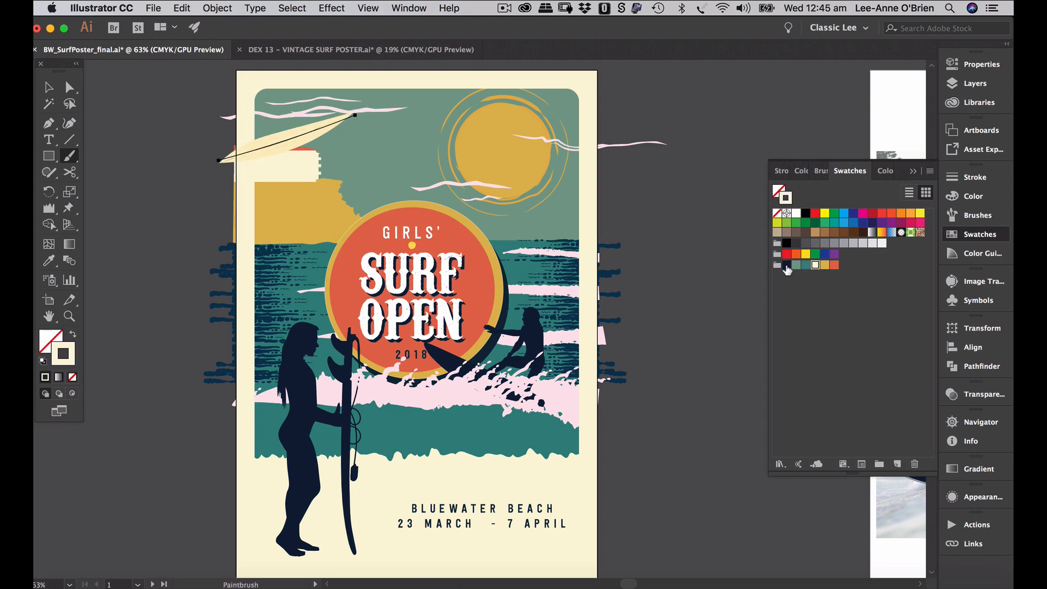
pyautogui.click(787, 266)
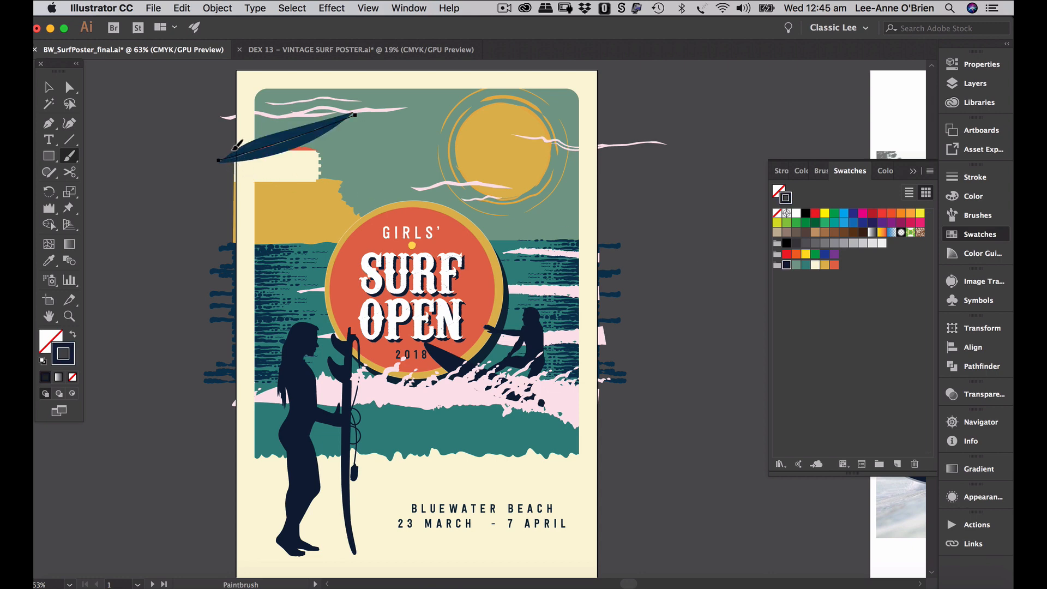
# - Paint a fan of navy leaves out from the poster's left edge, undoing and repainting two
pyautogui.moveTo(236, 145); pyautogui.dragTo(277, 103)
pyautogui.moveTo(227, 173); pyautogui.dragTo(315, 128)
pyautogui.moveTo(242, 180); pyautogui.dragTo(337, 172)
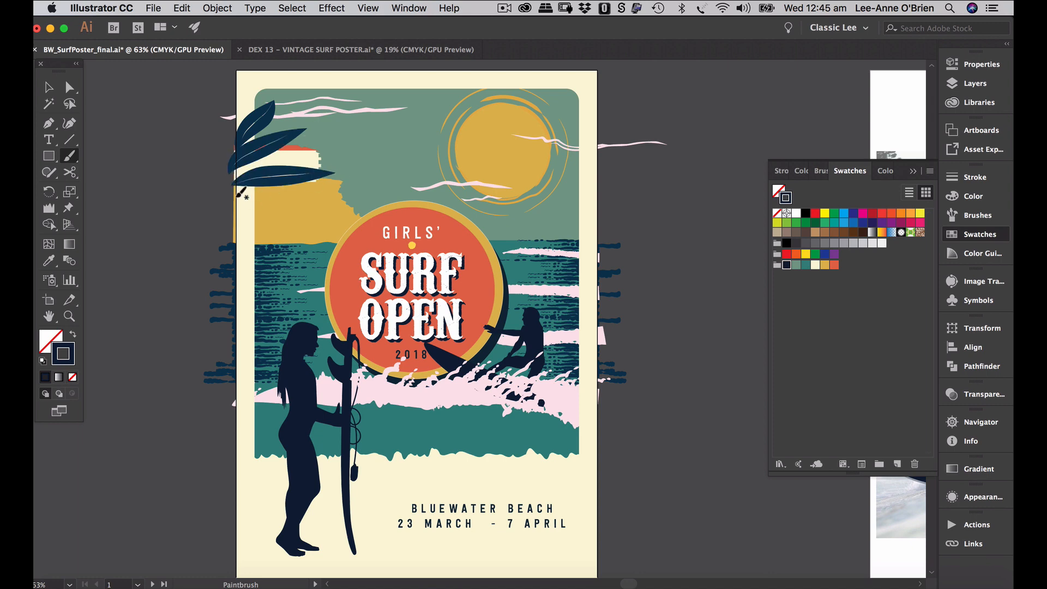
pyautogui.moveTo(231, 185); pyautogui.dragTo(308, 254)
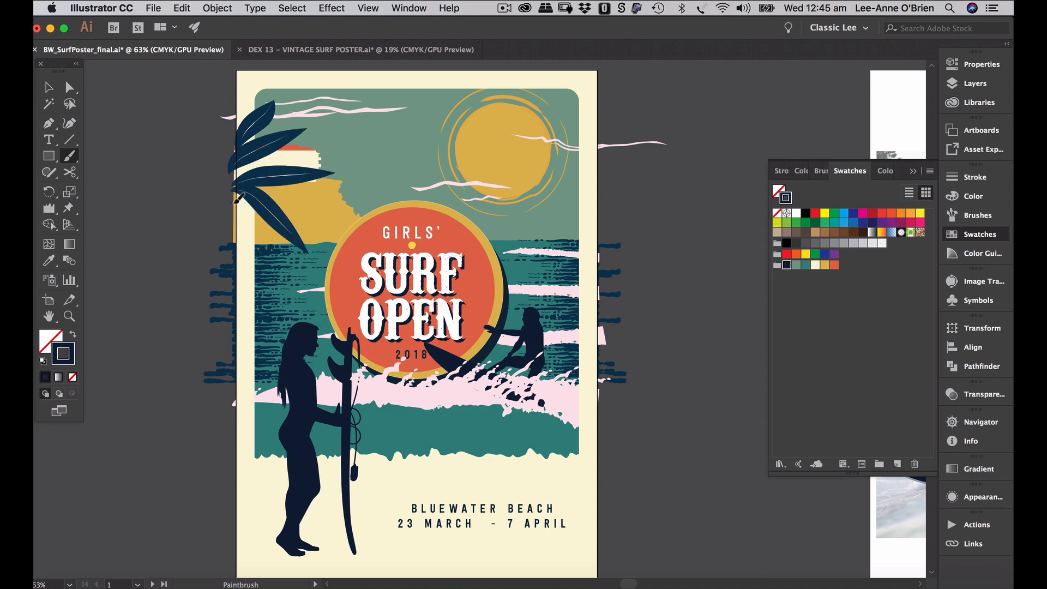
pyautogui.moveTo(236, 199); pyautogui.dragTo(302, 289)
pyautogui.moveTo(230, 219); pyautogui.dragTo(284, 299)
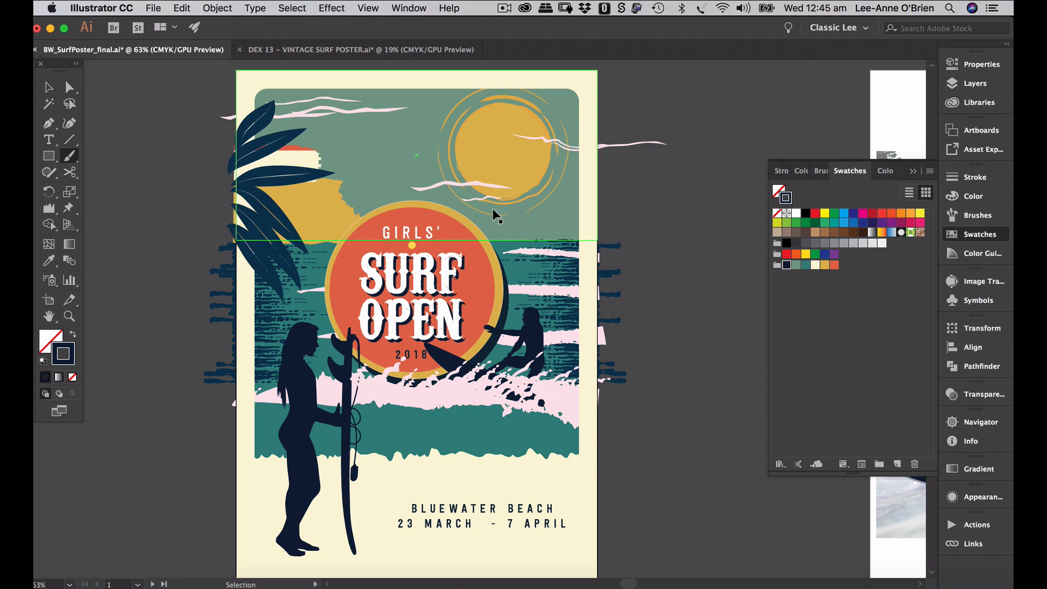
pyautogui.press('super+z')
pyautogui.press('super+z')
pyautogui.press('super+z')
pyautogui.press('super+z')
pyautogui.press('super+z')
pyautogui.press('super+z')
pyautogui.press('super+z')
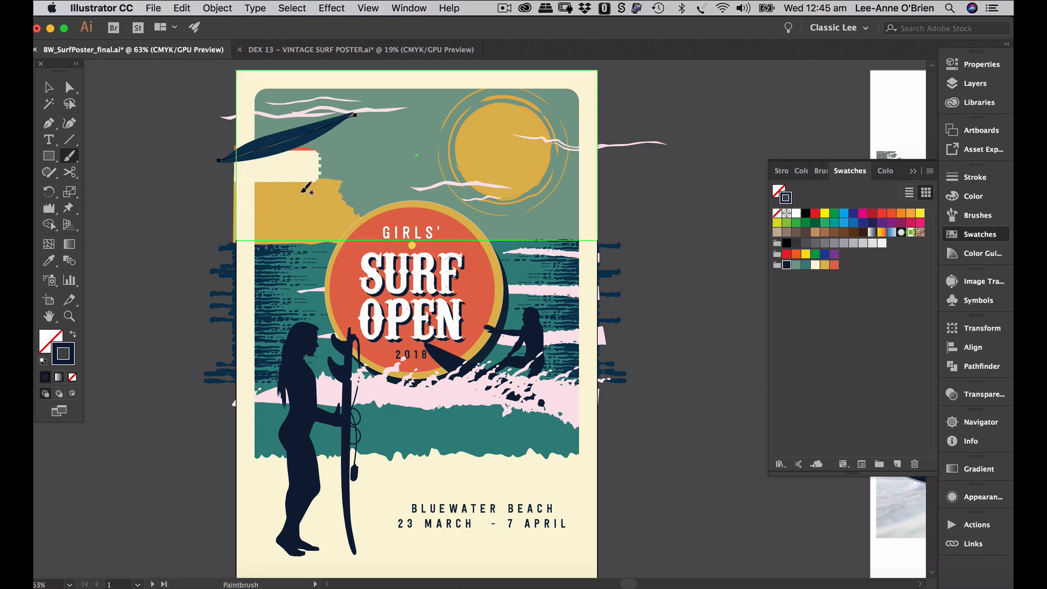
pyautogui.press('super+z')
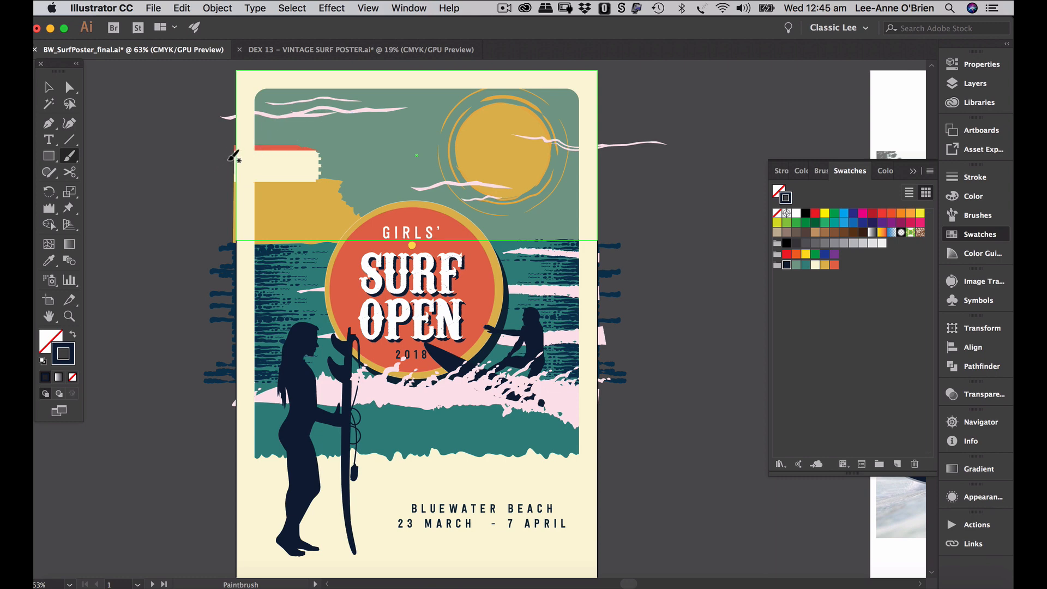
pyautogui.moveTo(305, 113); pyautogui.dragTo(304, 114)
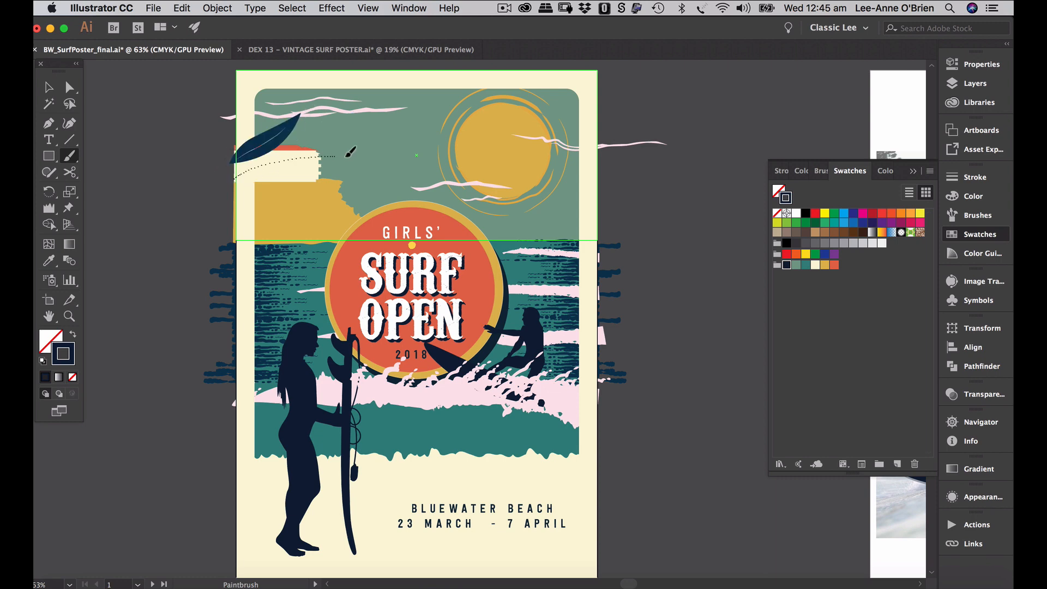
pyautogui.moveTo(347, 156); pyautogui.dragTo(354, 155)
pyautogui.moveTo(229, 186)
pyautogui.mouseDown()
pyautogui.moveTo(290, 191)
pyautogui.moveTo(330, 218)
pyautogui.moveTo(236, 202)
pyautogui.moveTo(317, 245)
pyautogui.moveTo(339, 269)
pyautogui.mouseUp()
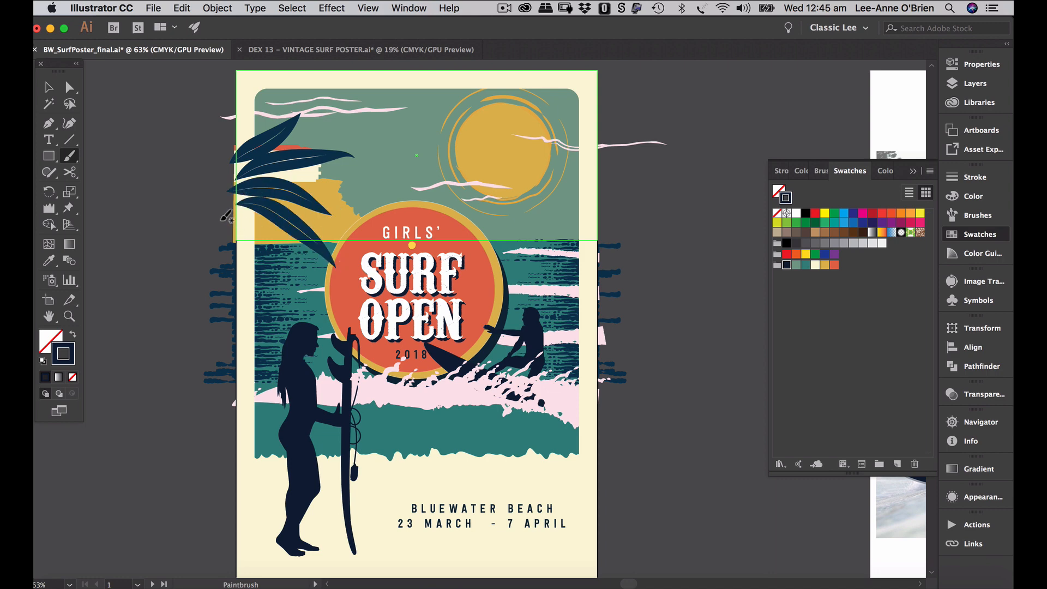
pyautogui.moveTo(224, 214)
pyautogui.mouseDown()
pyautogui.moveTo(262, 231)
pyautogui.moveTo(331, 303)
pyautogui.mouseUp()
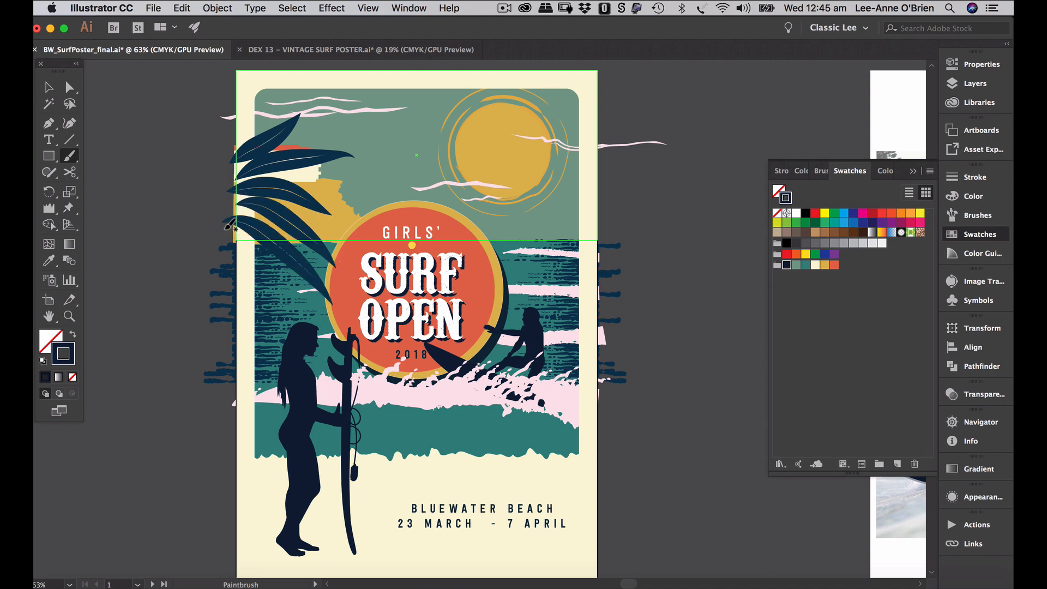
pyautogui.moveTo(224, 225); pyautogui.dragTo(261, 256)
pyautogui.moveTo(289, 325); pyautogui.dragTo(290, 326)
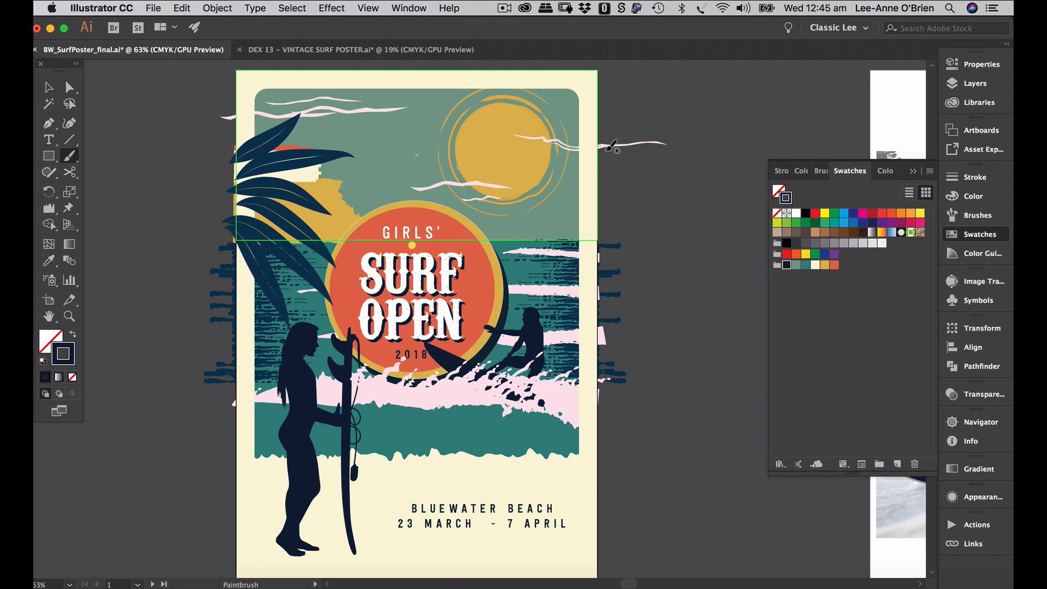
# - Paint four leaves at the top-right corner by the sun and three more on the left edge
pyautogui.moveTo(605, 161); pyautogui.dragTo(545, 116)
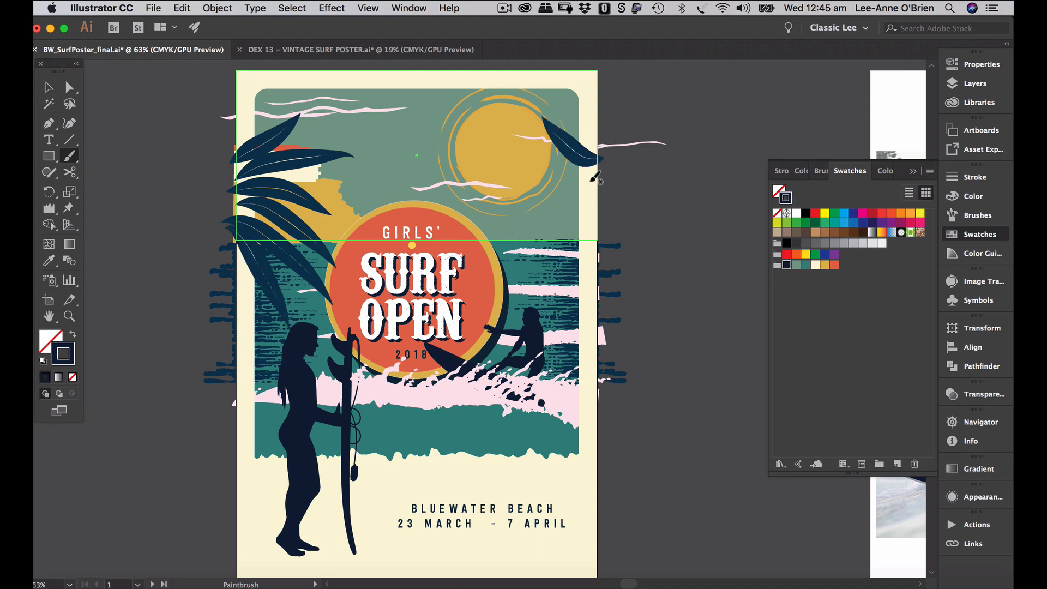
pyautogui.moveTo(603, 173)
pyautogui.mouseDown()
pyautogui.moveTo(551, 181)
pyautogui.moveTo(510, 210)
pyautogui.mouseUp()
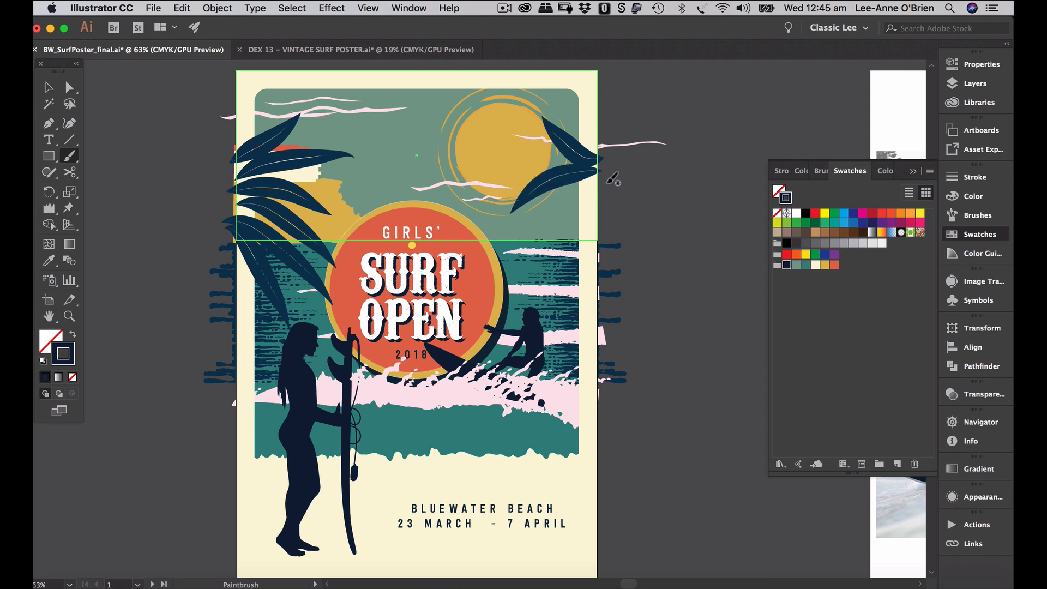
pyautogui.moveTo(602, 172); pyautogui.dragTo(532, 258)
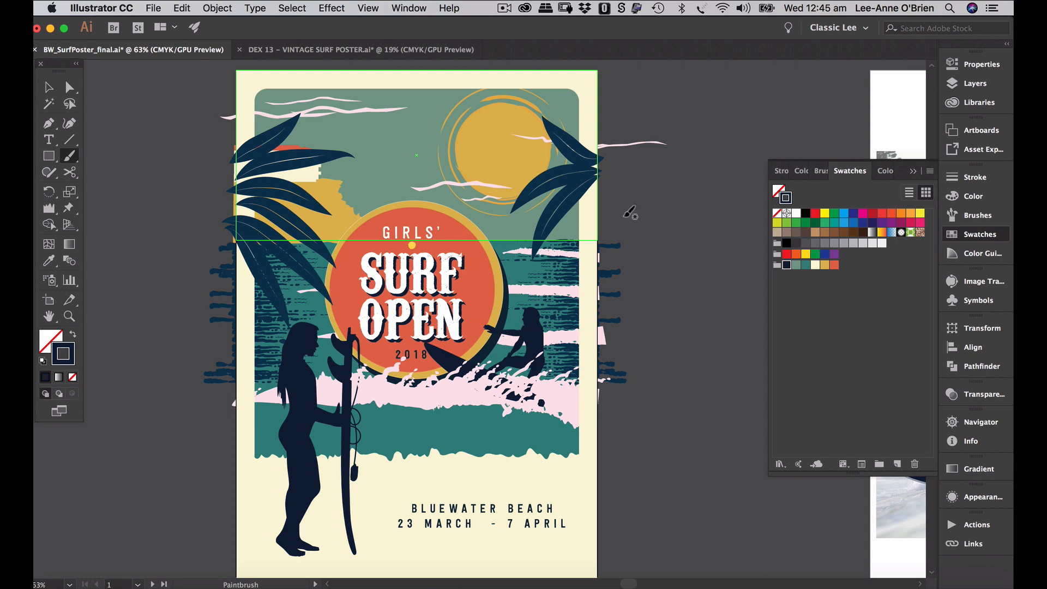
pyautogui.moveTo(609, 178); pyautogui.dragTo(567, 239)
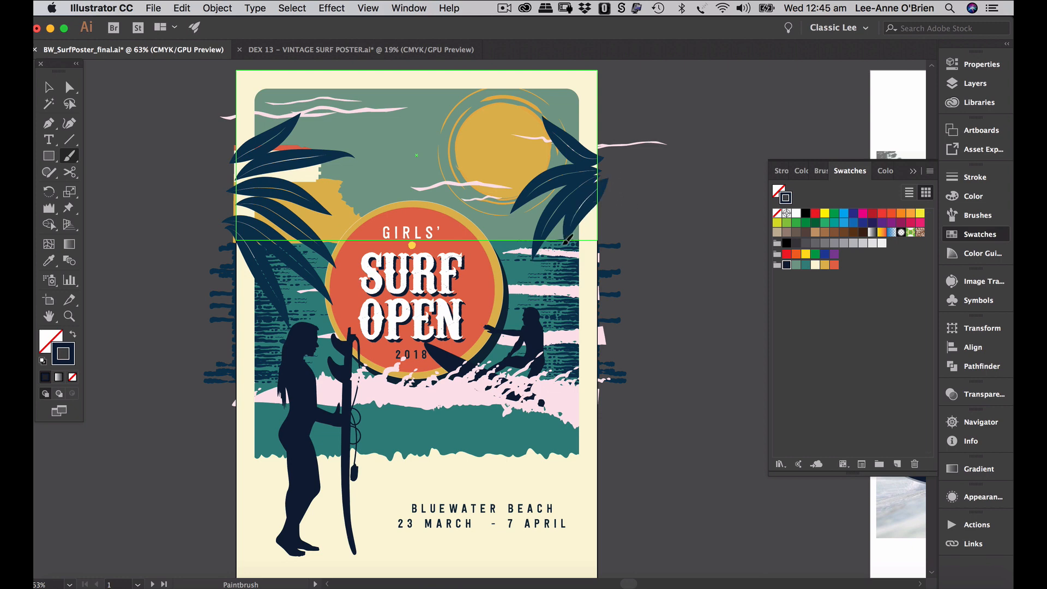
pyautogui.moveTo(235, 344); pyautogui.dragTo(297, 294)
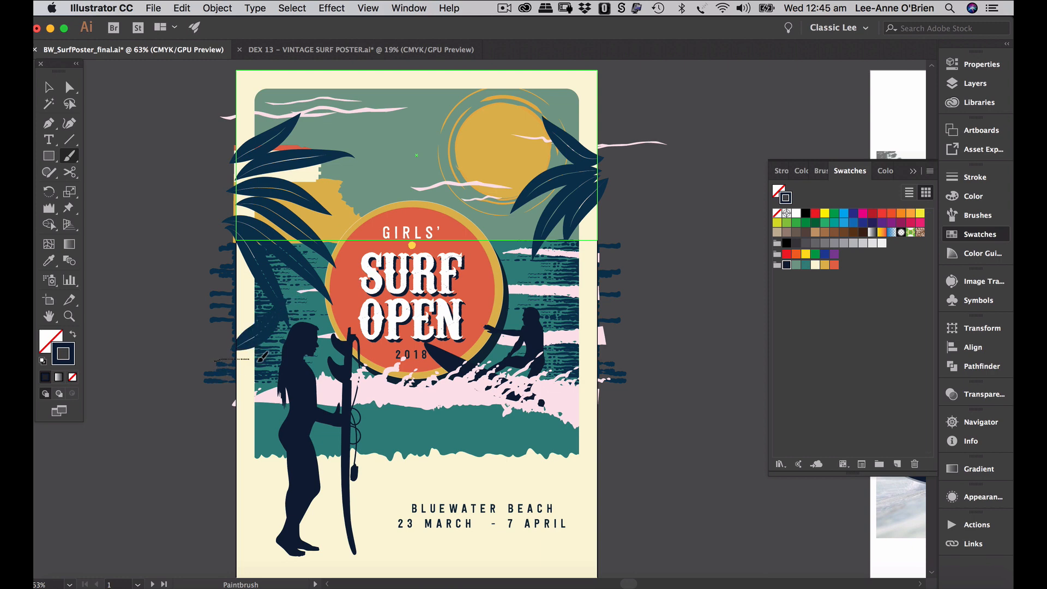
pyautogui.moveTo(258, 361)
pyautogui.mouseDown()
pyautogui.moveTo(296, 395)
pyautogui.moveTo(227, 370)
pyautogui.moveTo(255, 388)
pyautogui.moveTo(290, 440)
pyautogui.mouseUp()
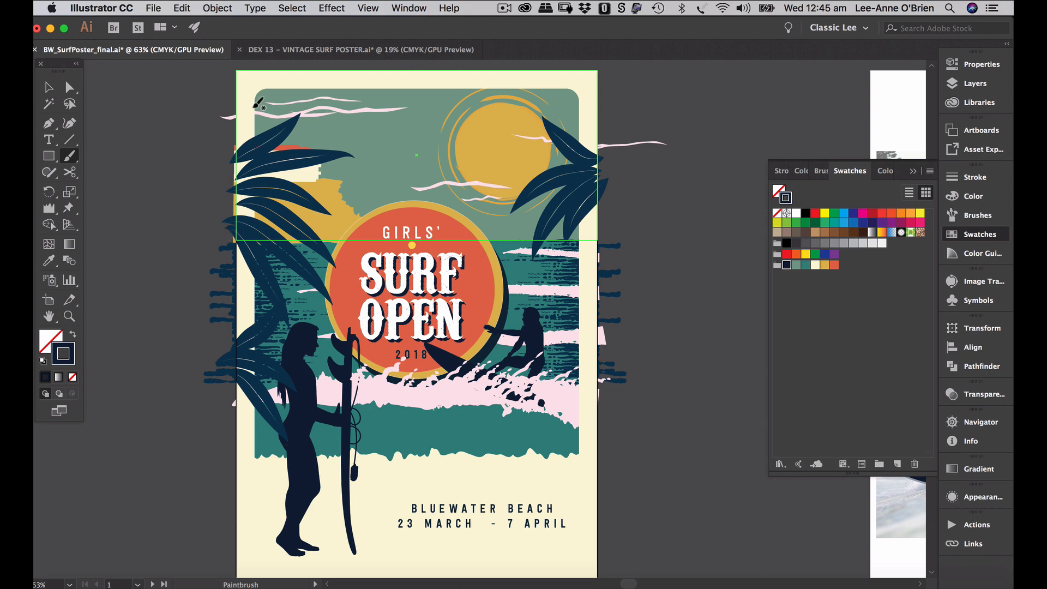
pyautogui.moveTo(235, 149); pyautogui.dragTo(271, 95)
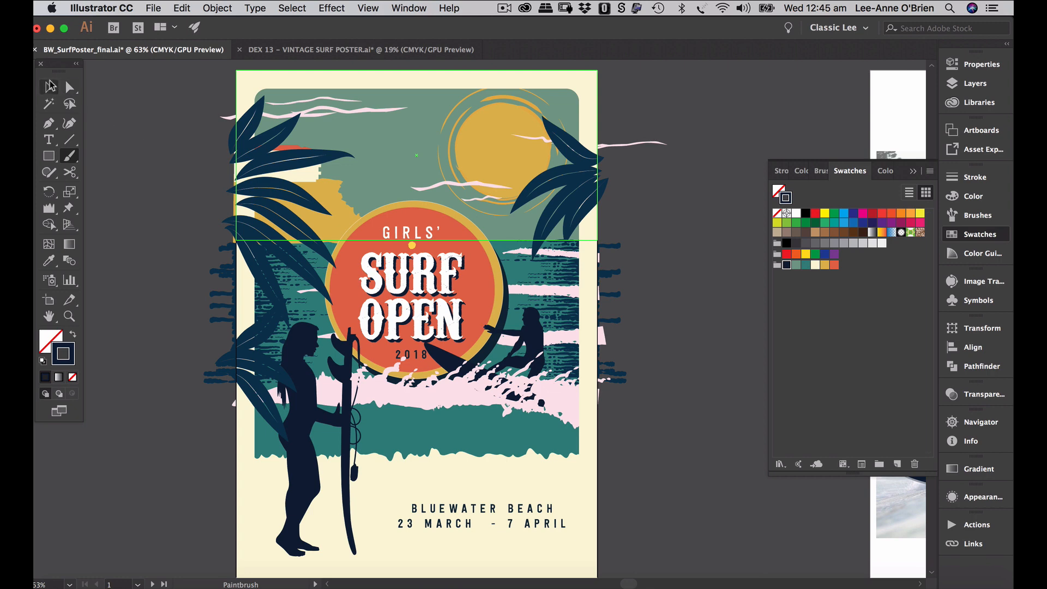
# - Nudge the left palm's leaf strokes slightly into better positions
pyautogui.click(59, 86)
pyautogui.click(251, 129)
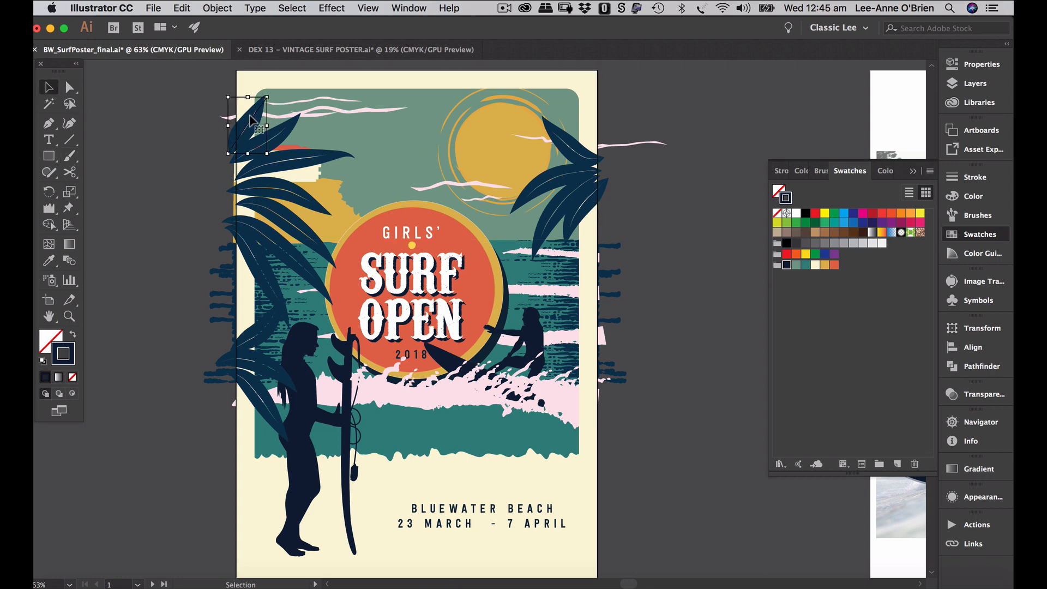
pyautogui.click(279, 158)
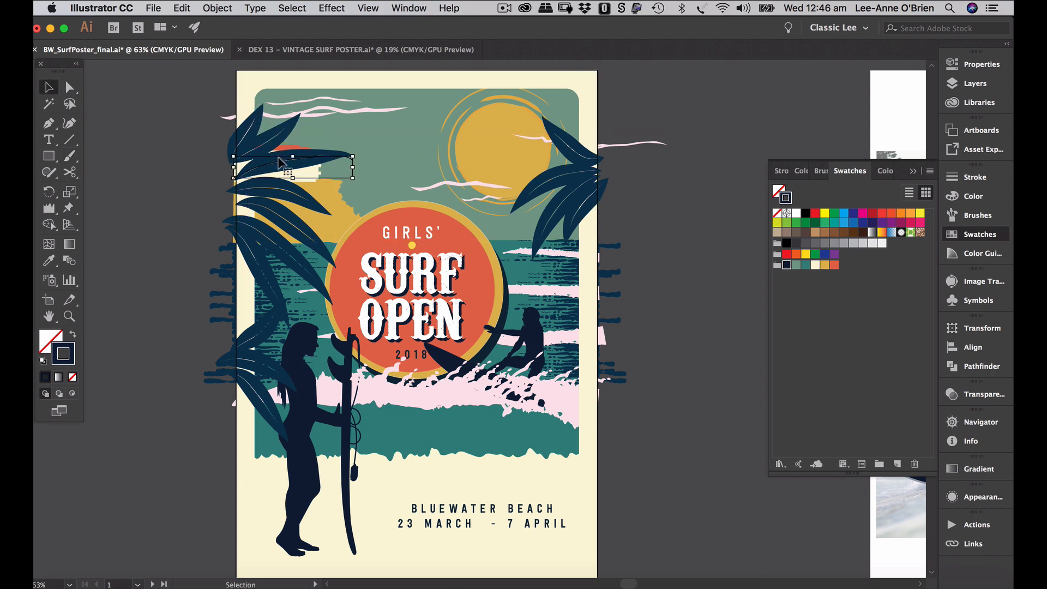
pyautogui.moveTo(280, 158); pyautogui.dragTo(277, 183)
pyautogui.click(282, 187)
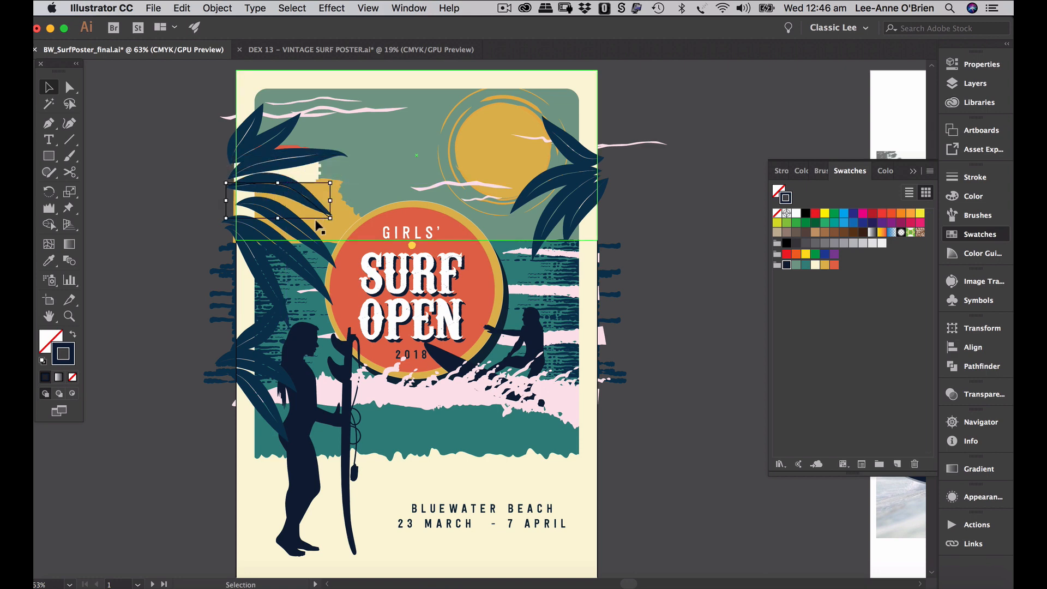
pyautogui.click(312, 237)
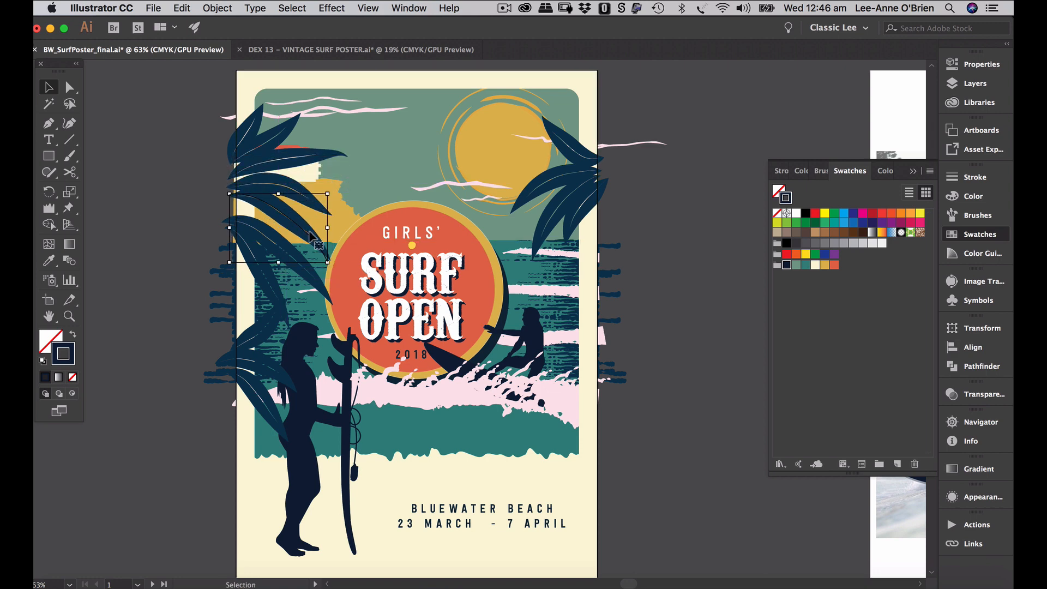
pyautogui.moveTo(295, 255); pyautogui.dragTo(292, 247)
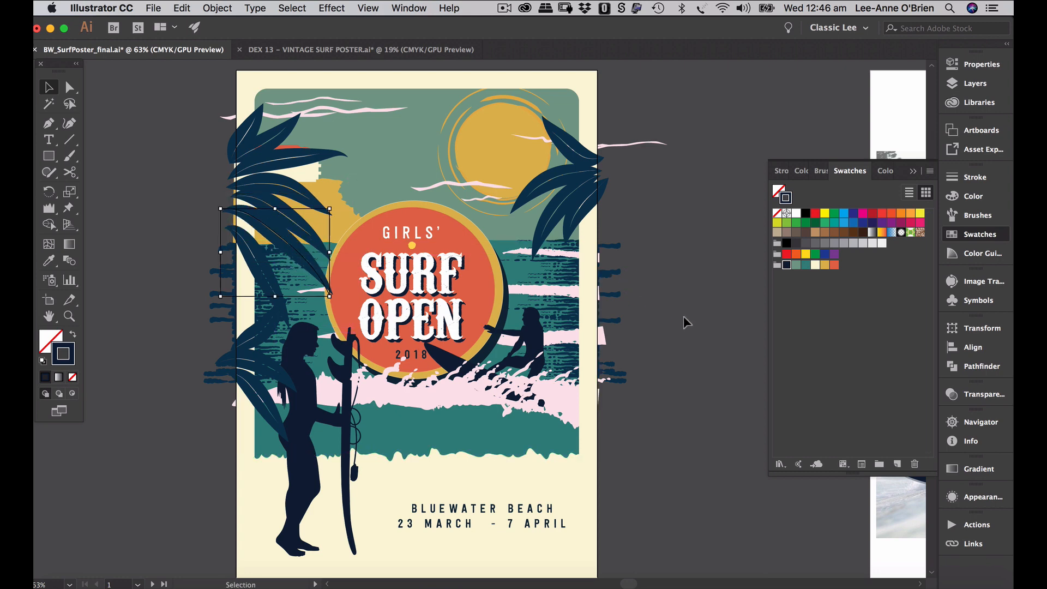
pyautogui.click(271, 282)
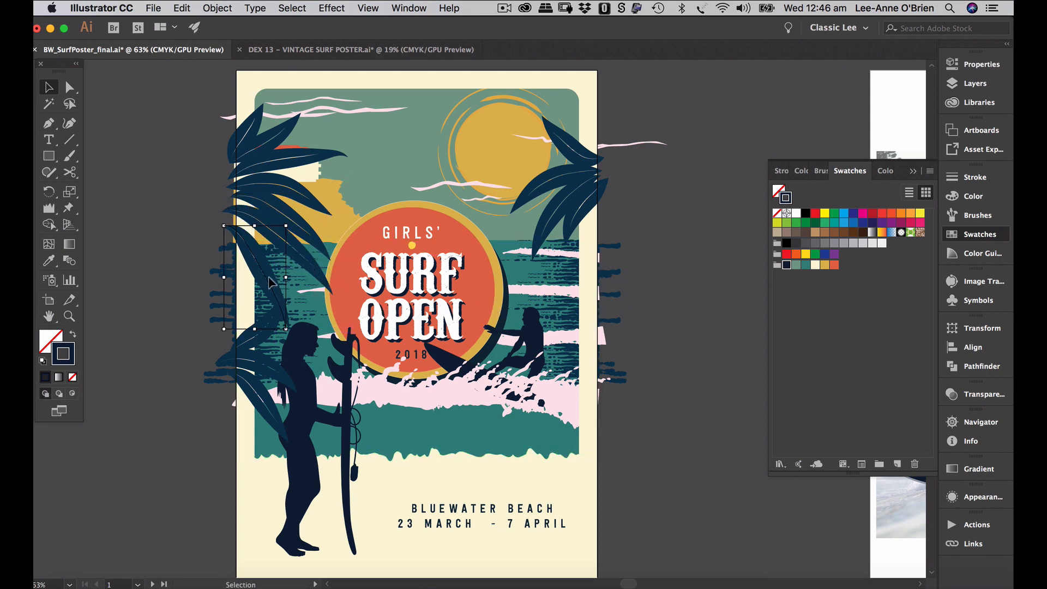
pyautogui.moveTo(271, 282); pyautogui.dragTo(275, 276)
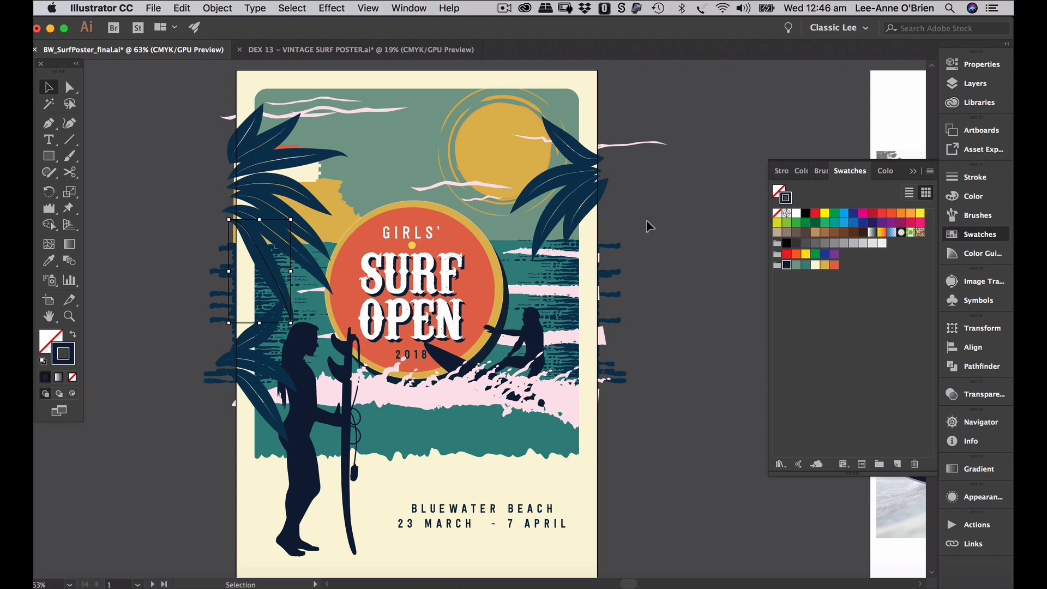
# - Scale up the top-right palm leaves slightly and shift them a little left
pyautogui.click(603, 208)
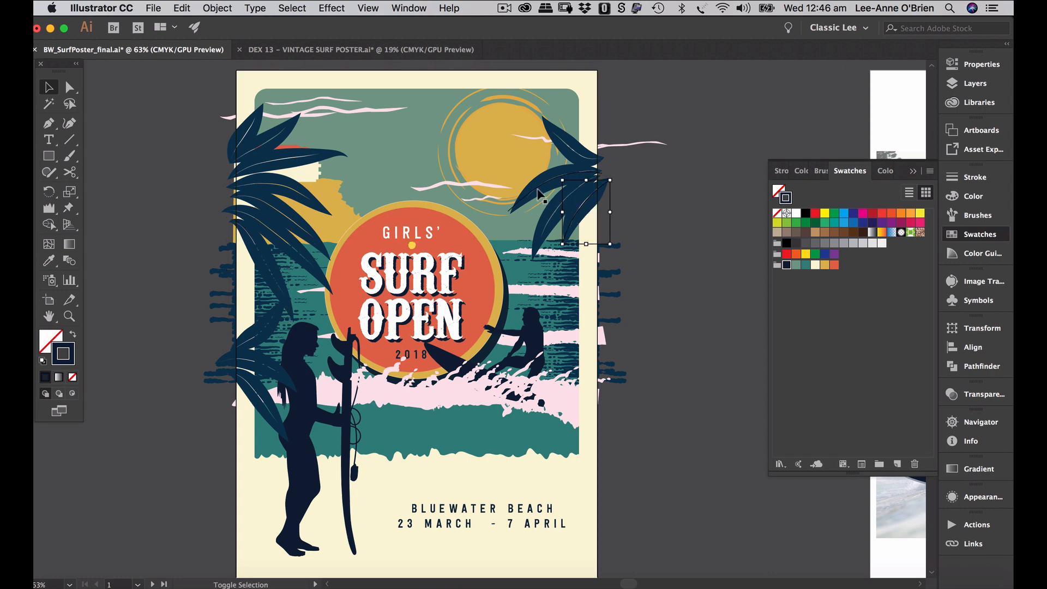
pyautogui.press('a')
pyautogui.click(569, 155)
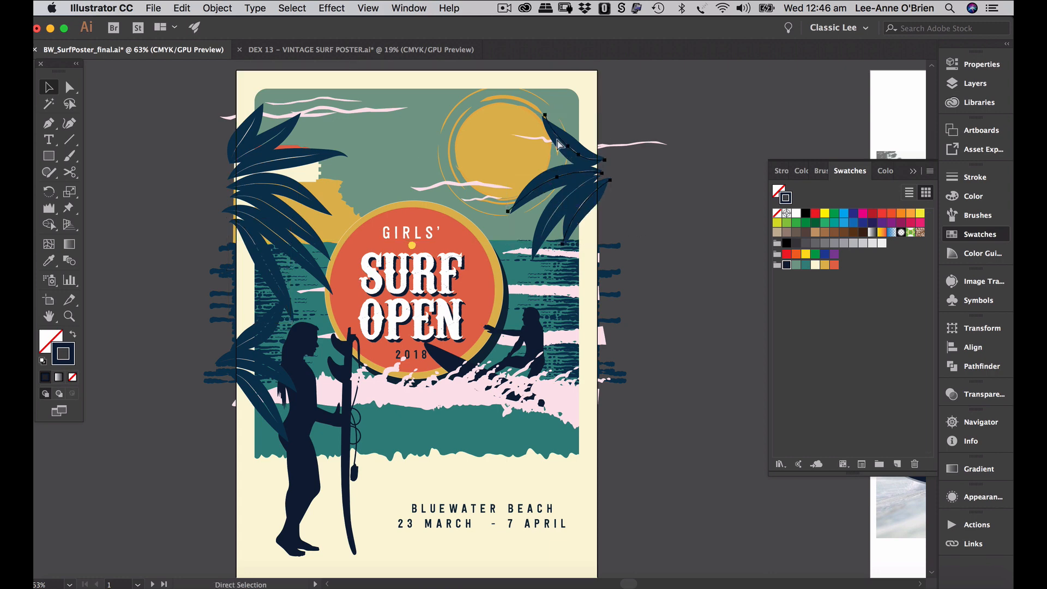
pyautogui.press('v')
pyautogui.moveTo(607, 111); pyautogui.dragTo(621, 103)
pyautogui.moveTo(590, 148); pyautogui.dragTo(584, 148)
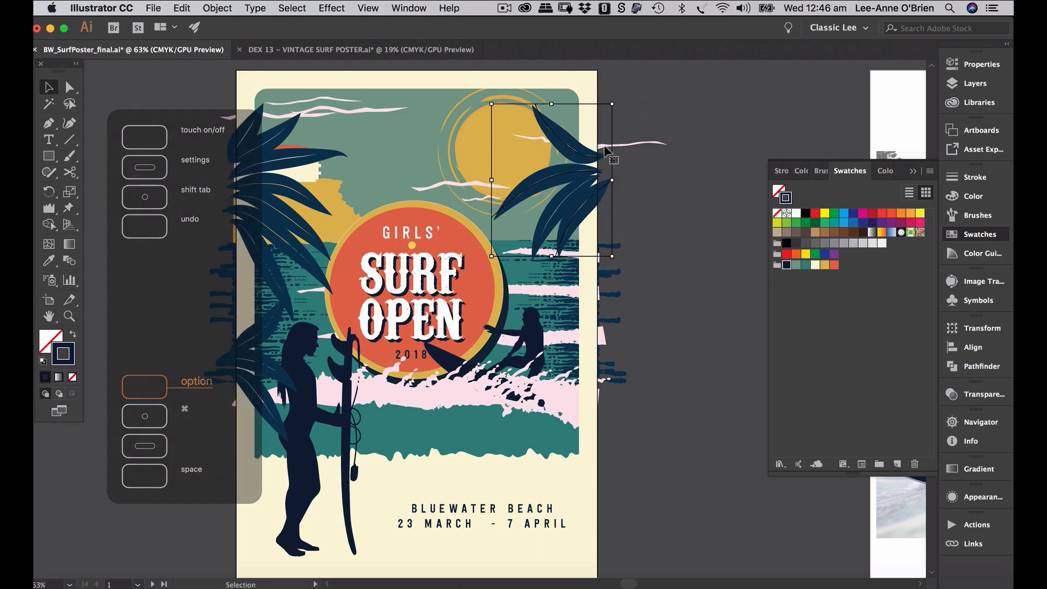
# - In the Stroke panel, set the reselected right palm leaves' weight to 1.5 pt
pyautogui.click(974, 177)
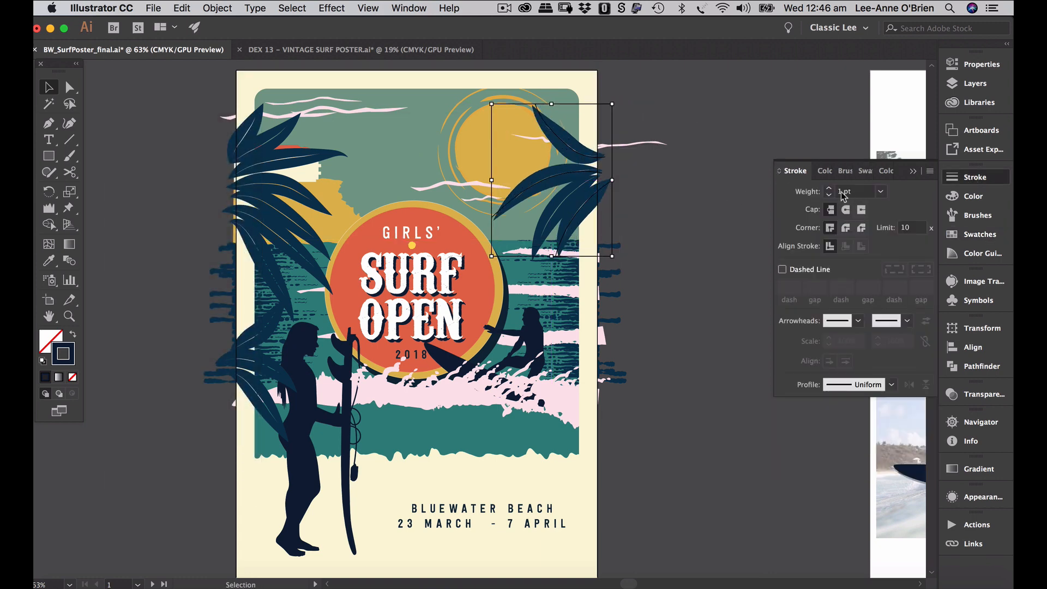
pyautogui.click(825, 187)
pyautogui.click(699, 178)
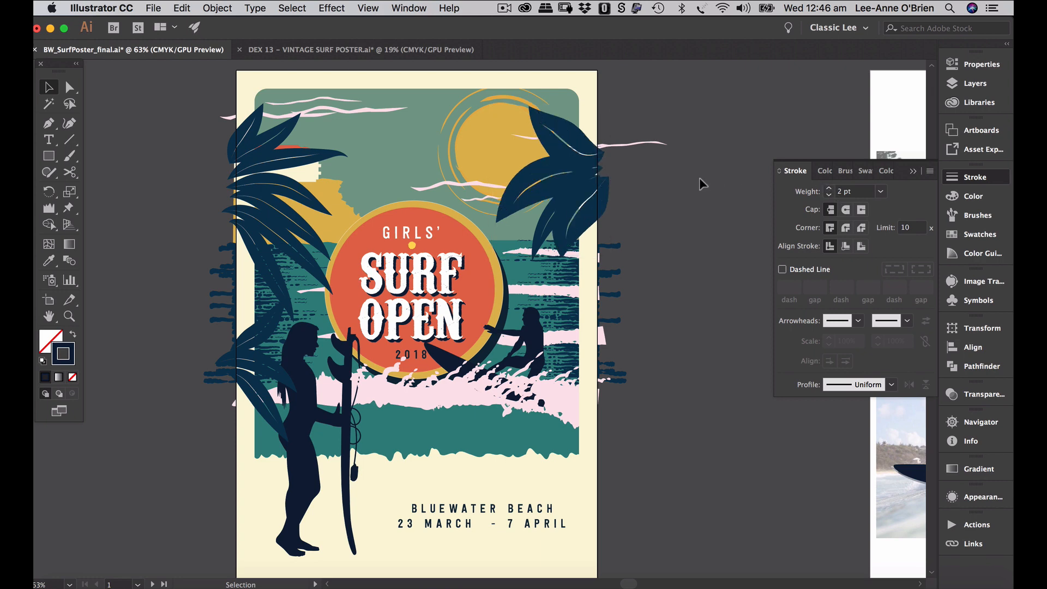
pyautogui.click(583, 213)
pyautogui.click(845, 193)
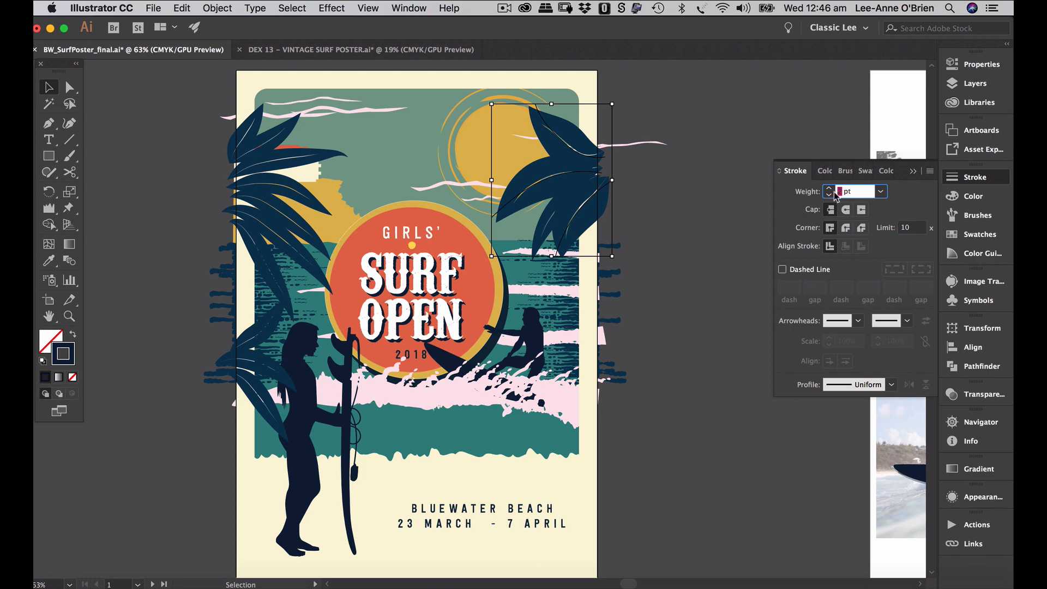
pyautogui.write('1.5')
pyautogui.press('Return')
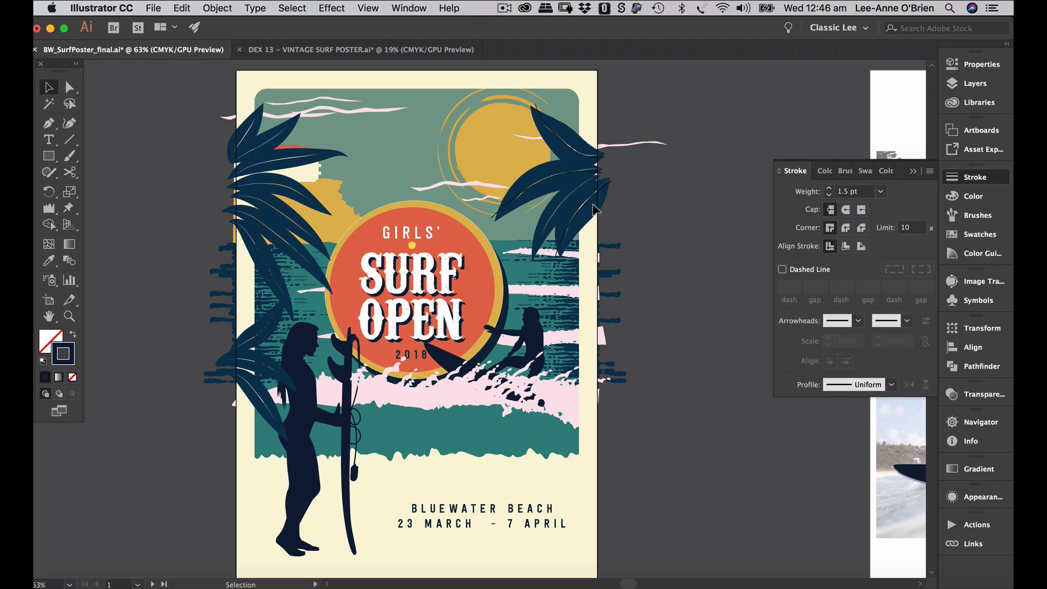
# - Check a vein path in the lower-left leaf, then reselect the right palm-leaf group
pyautogui.click(255, 339)
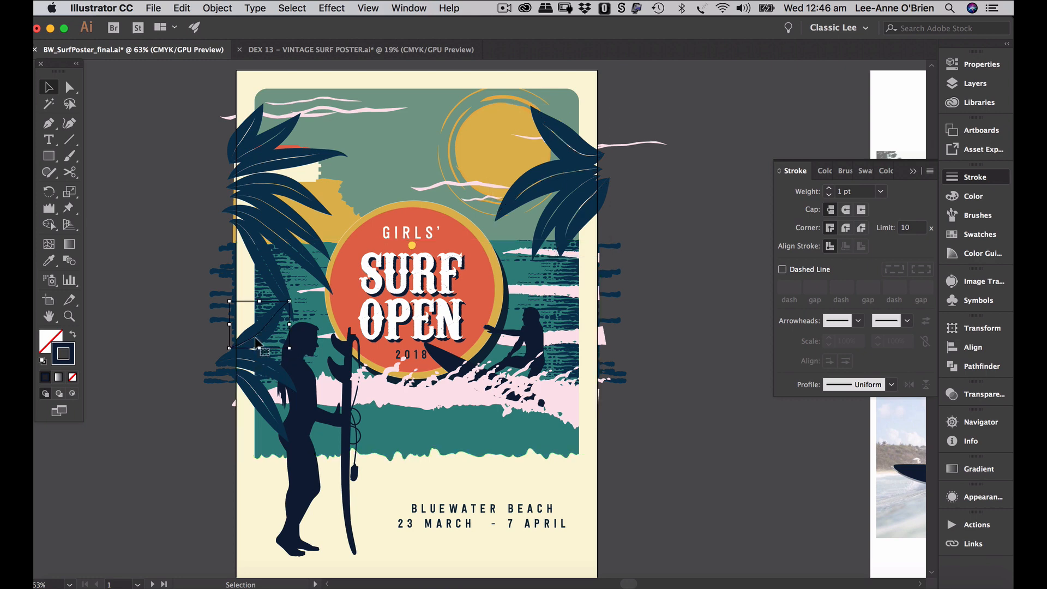
pyautogui.click(642, 336)
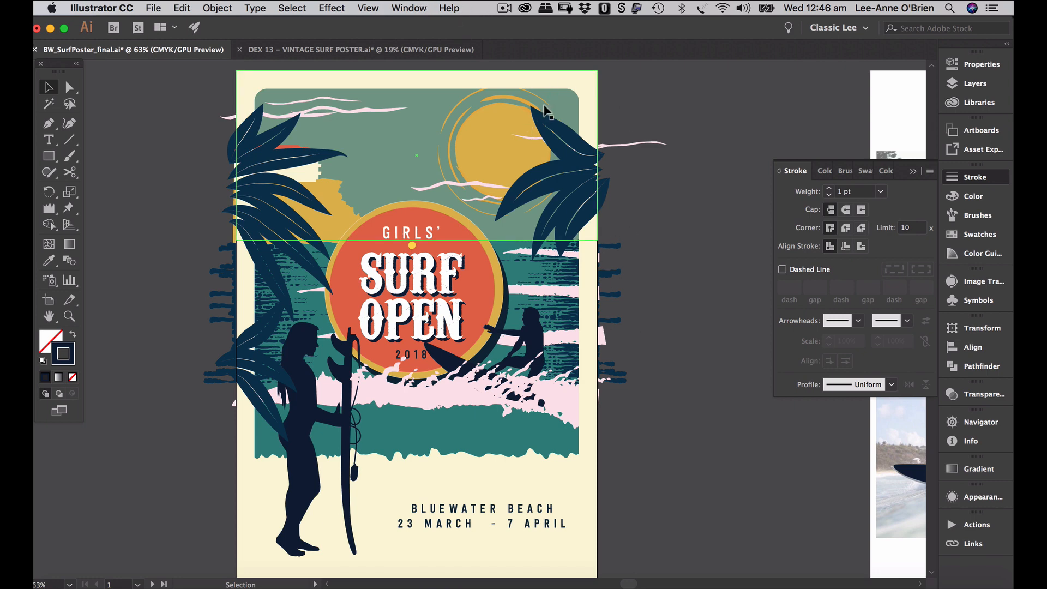
pyautogui.click(597, 160)
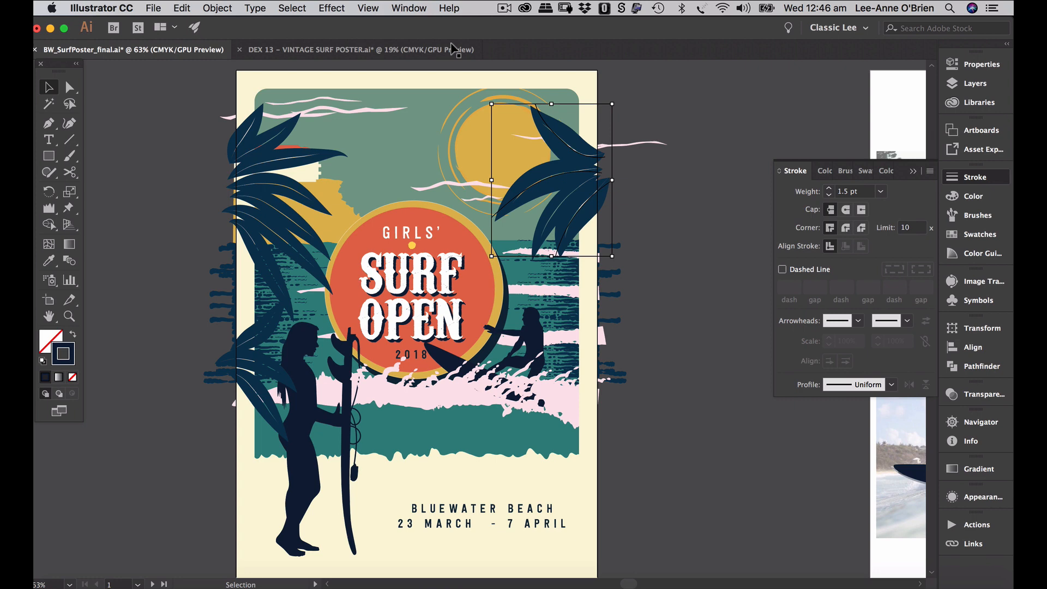
# - Apply Object > Expand Appearance to the right palm leaves, zoom in to inspect, then fit the poster
pyautogui.click(217, 8)
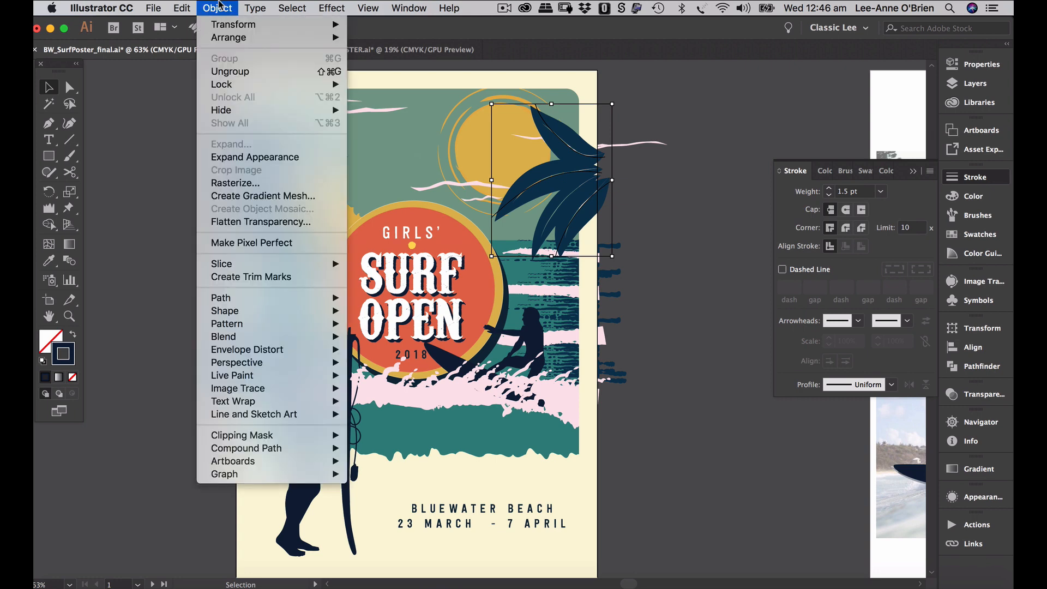
pyautogui.click(281, 158)
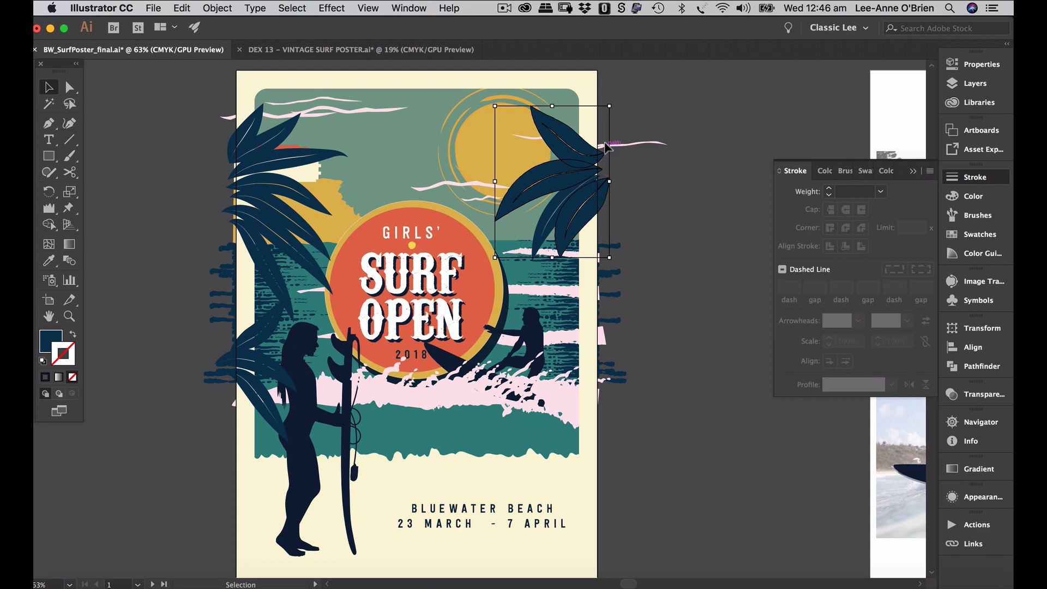
pyautogui.press('z')
pyautogui.click(681, 148)
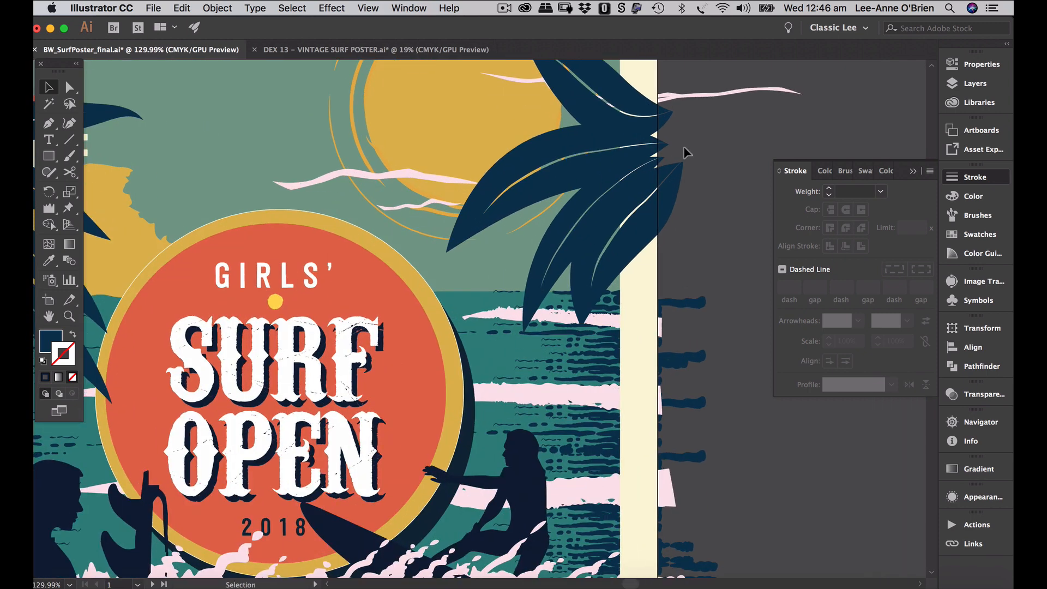
pyautogui.click(616, 158)
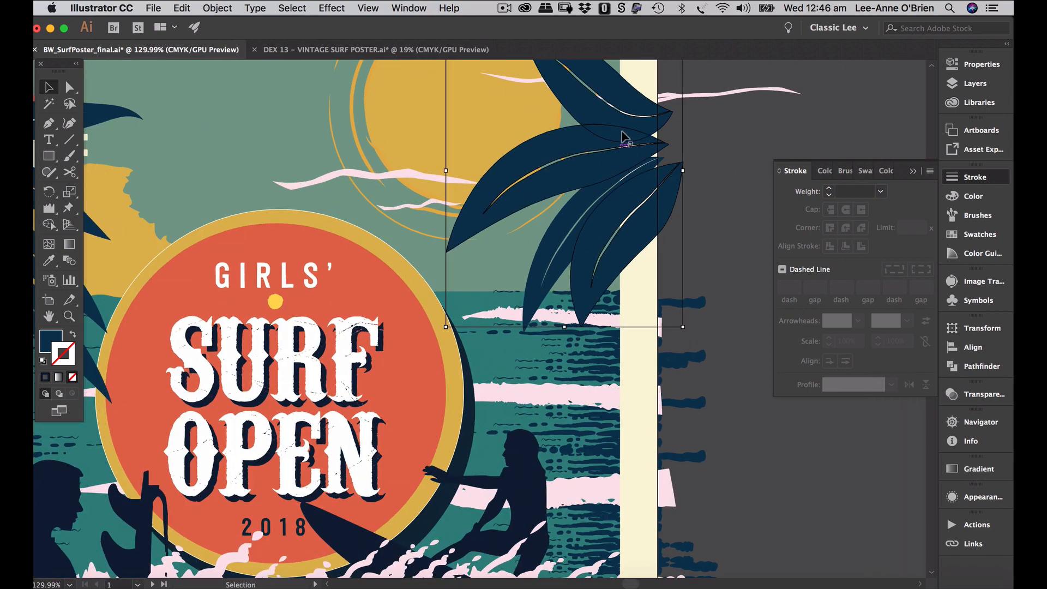
pyautogui.press('super+f')
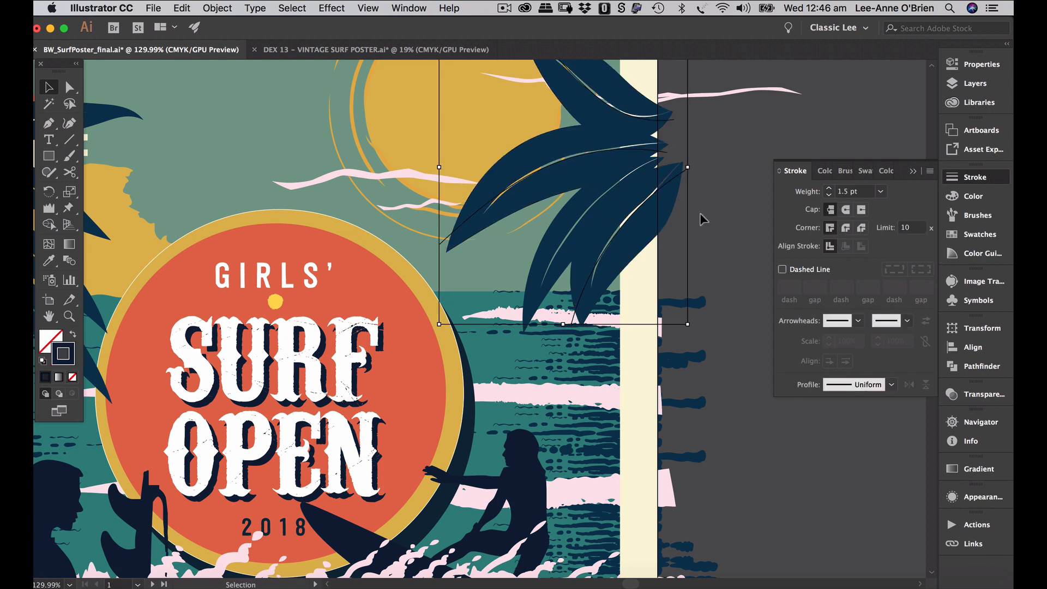
pyautogui.press('super+0')
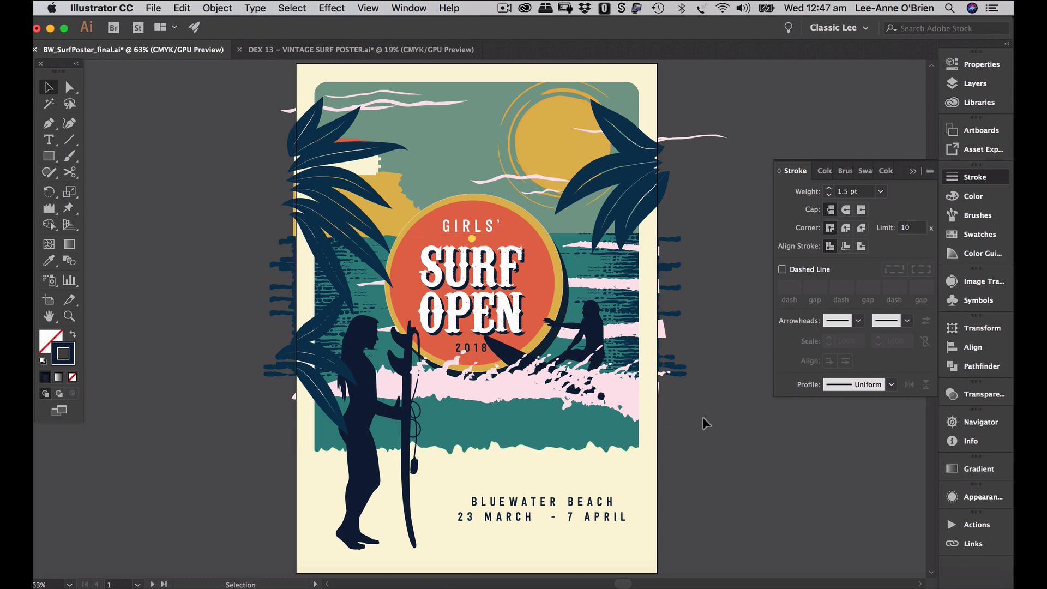
# - Unlock the girls layer in the Layers panel, then drag the standing surfer girl a little right and down
pyautogui.scroll(1, 705, 423)
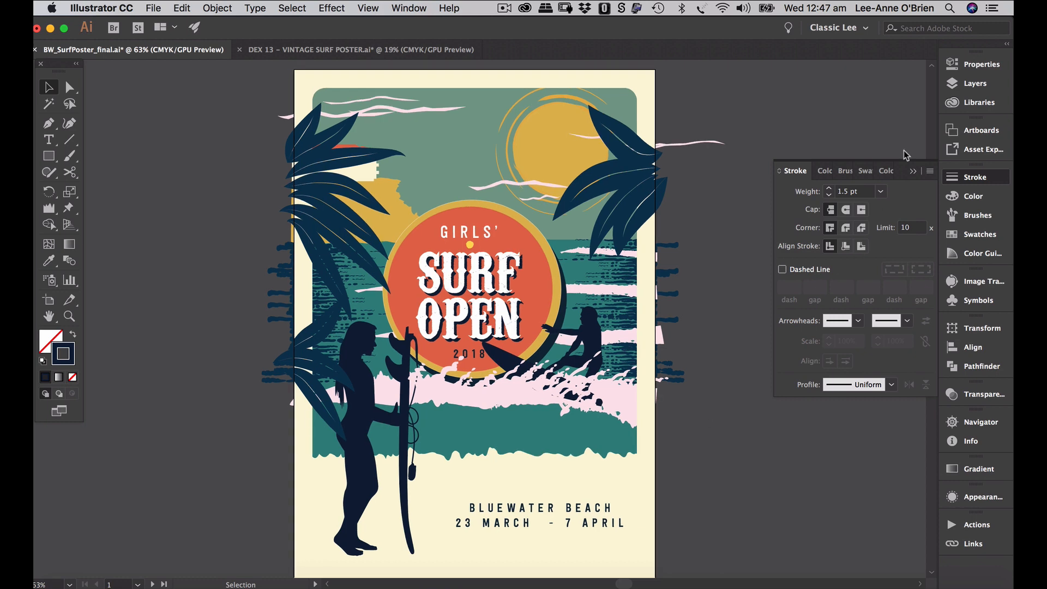
pyautogui.click(958, 83)
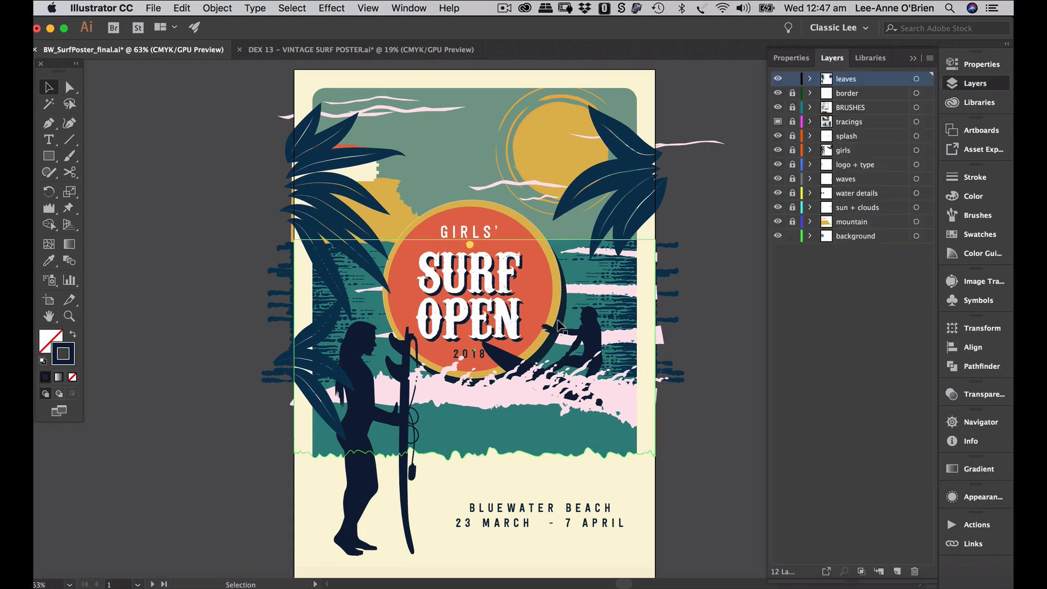
pyautogui.click(792, 151)
pyautogui.click(409, 448)
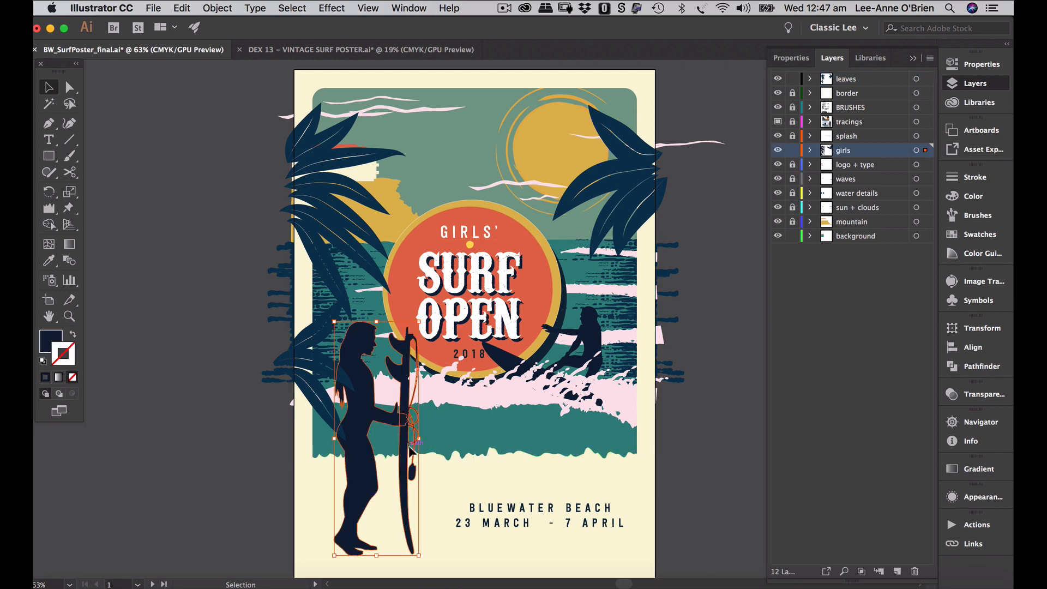
pyautogui.moveTo(410, 448); pyautogui.dragTo(420, 456)
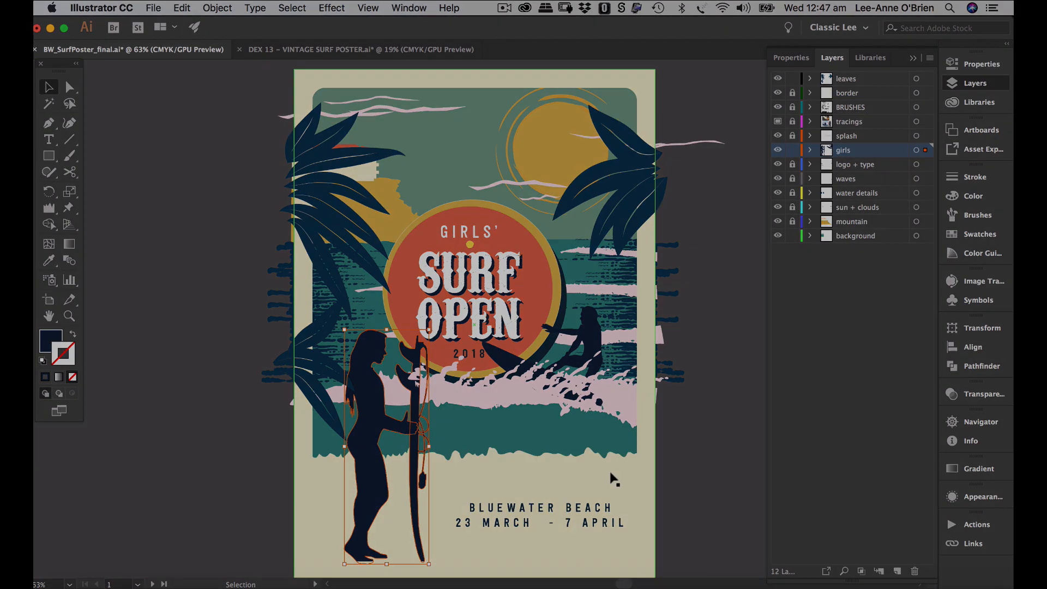
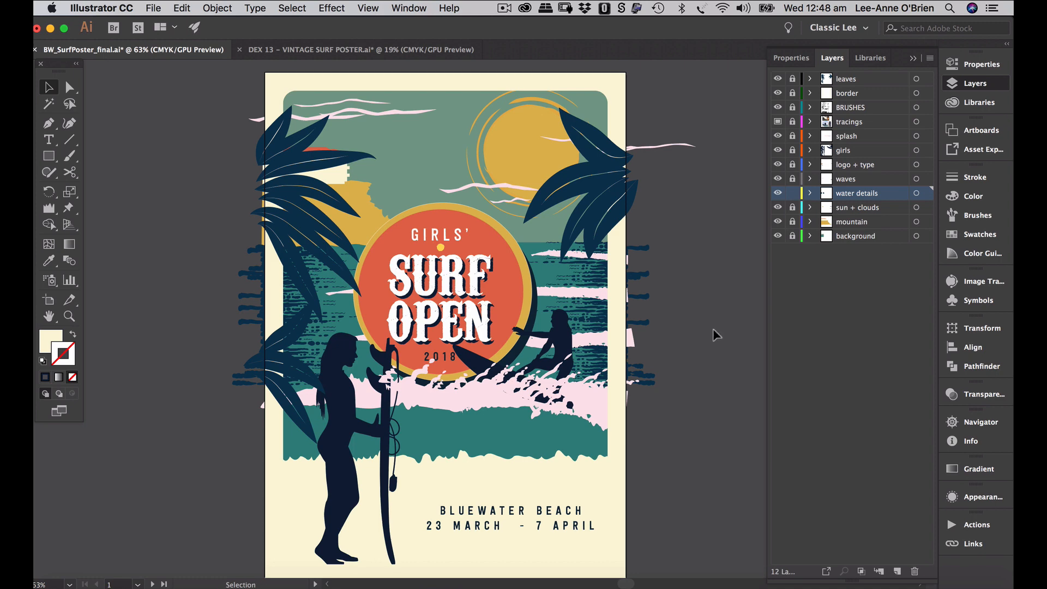
# - Save BW_SurfPoster_final.ai in Illustrator before switching applications
pyautogui.press('super')
pyautogui.press('super+s')
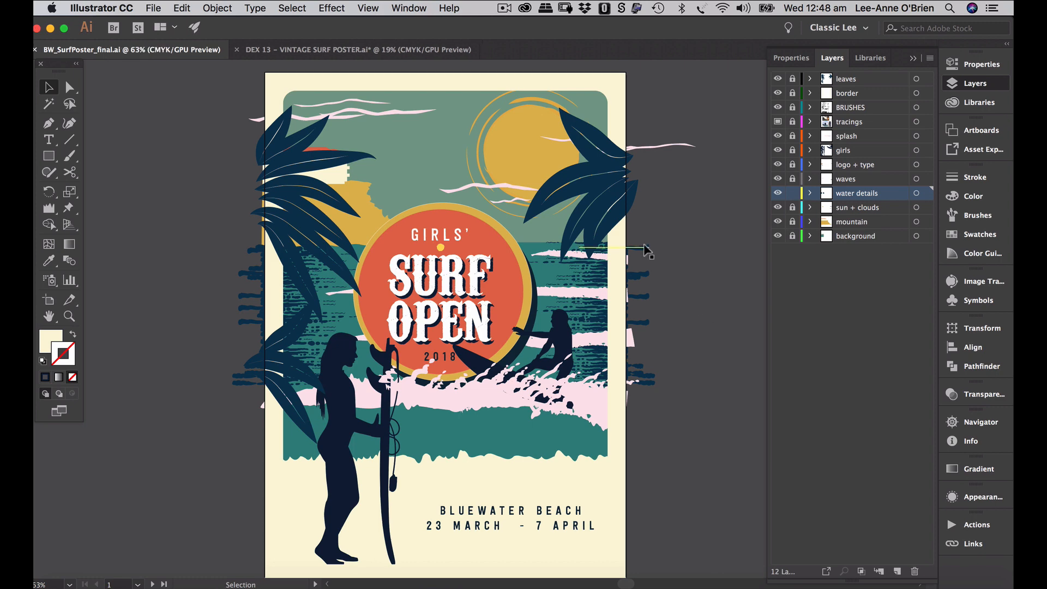
pyautogui.press('super+Tab')
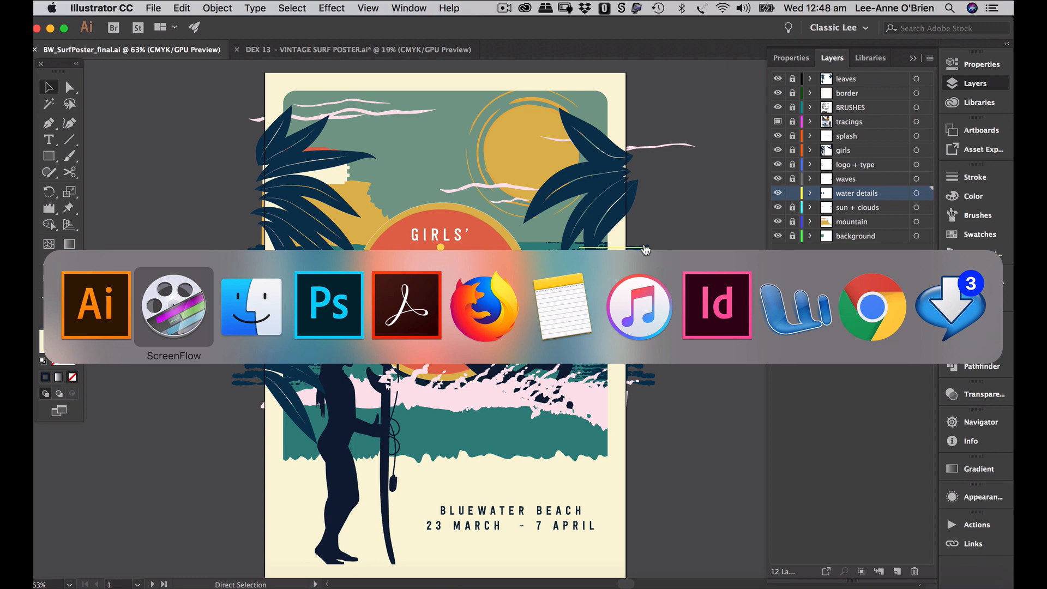
# - Open BW_SurfPoster_final.ai in Photoshop, importing it in CMYK Color mode
pyautogui.press('super+Tab')
pyautogui.press('super+Tab')
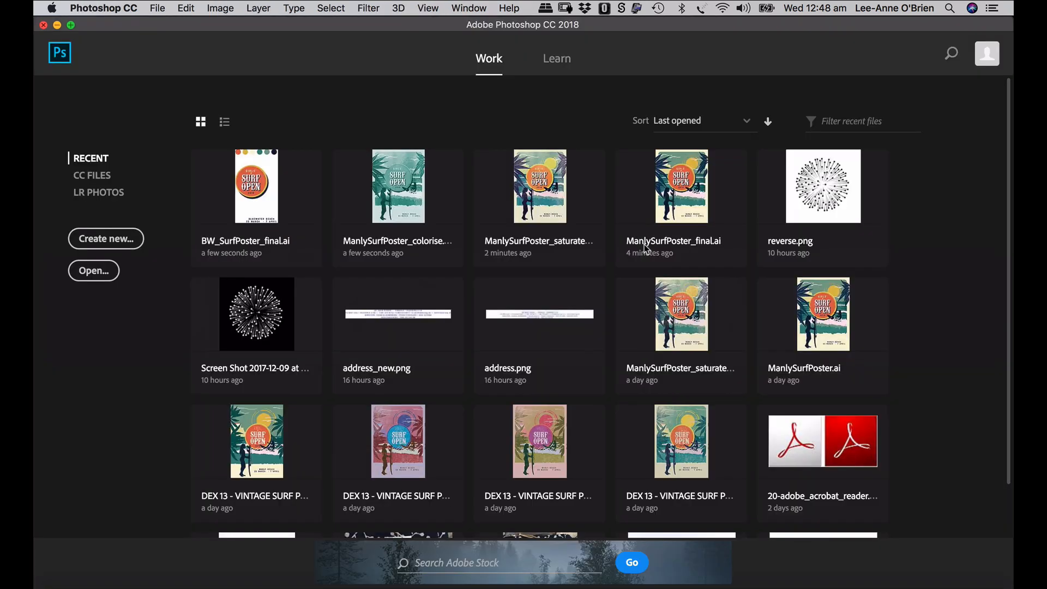
pyautogui.press('super+o')
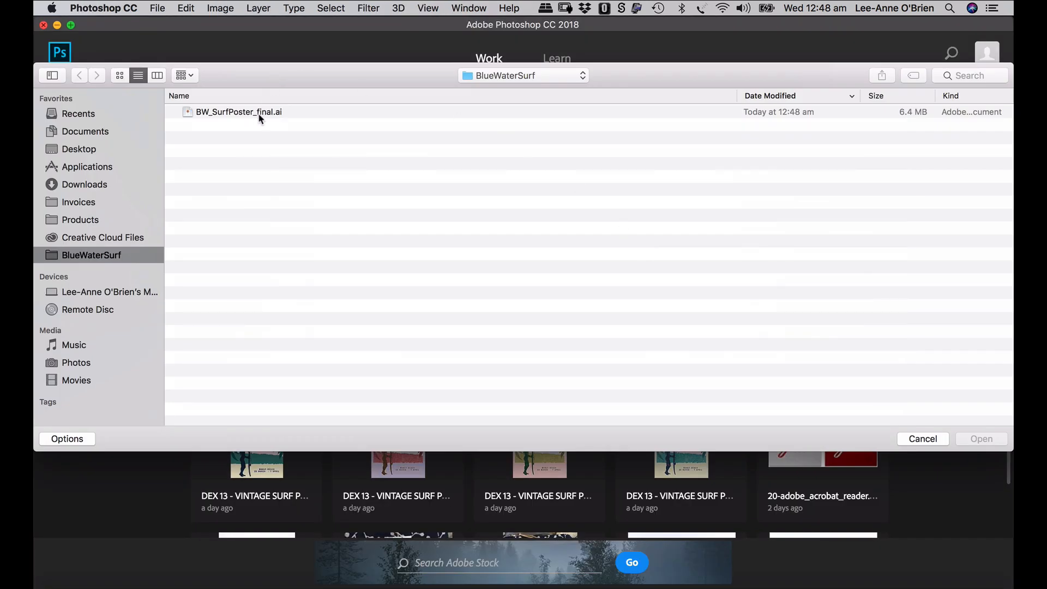
pyautogui.click(256, 117)
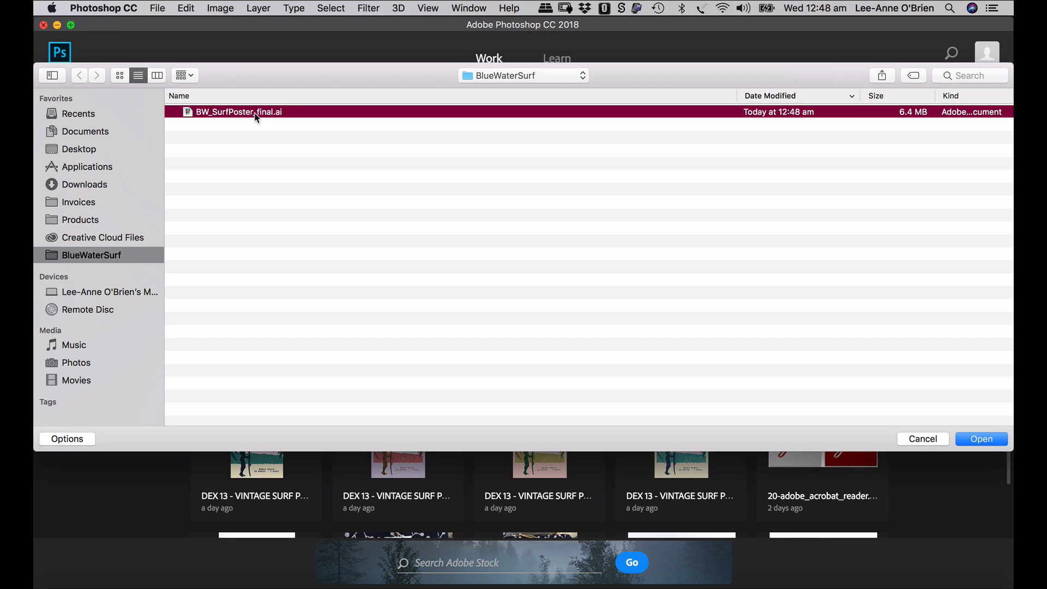
pyautogui.doubleClick(256, 117)
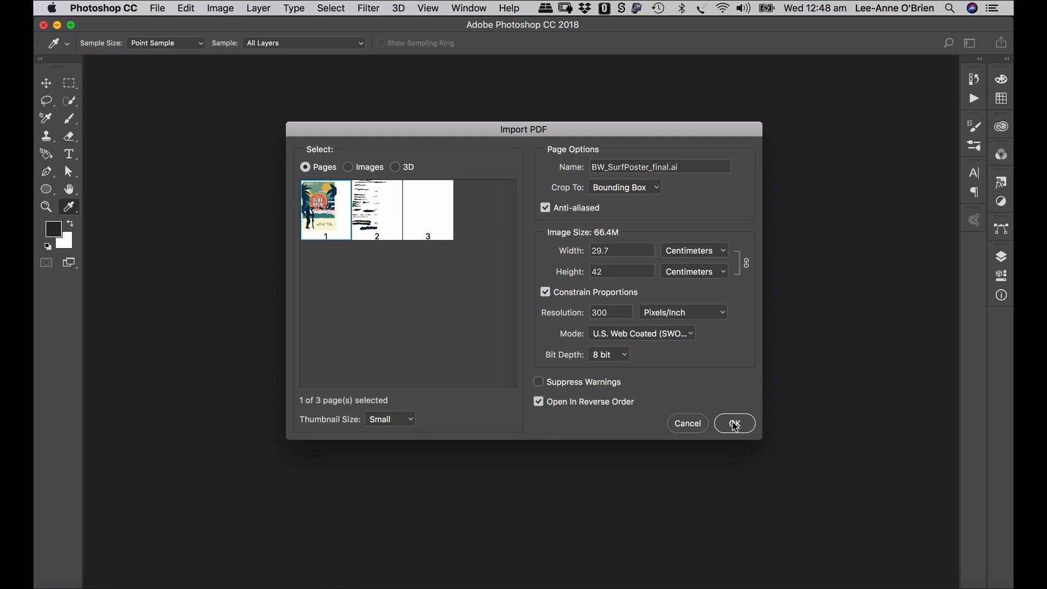
pyautogui.click(668, 333)
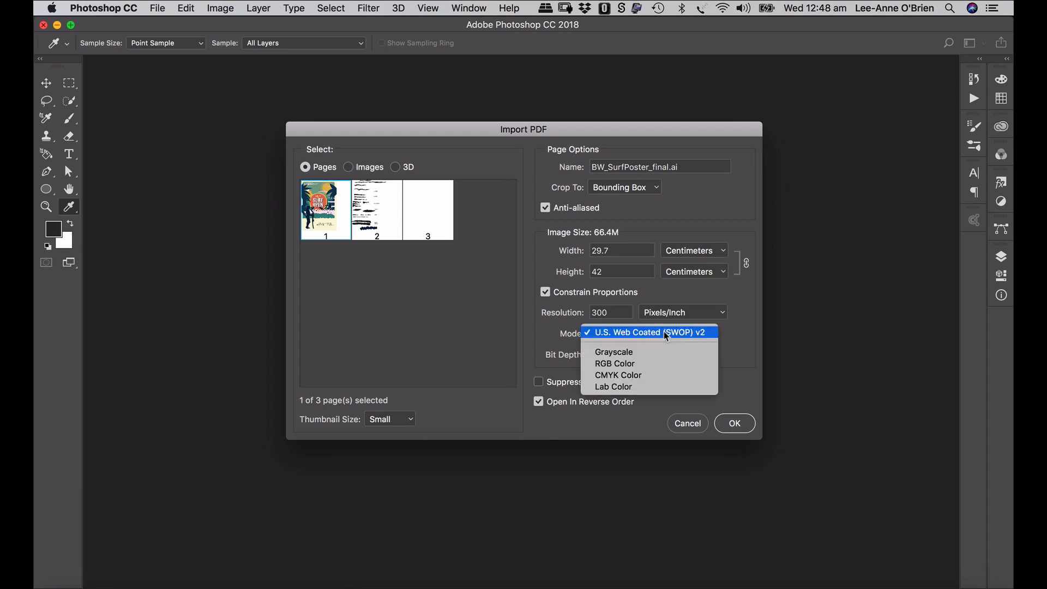
pyautogui.click(647, 366)
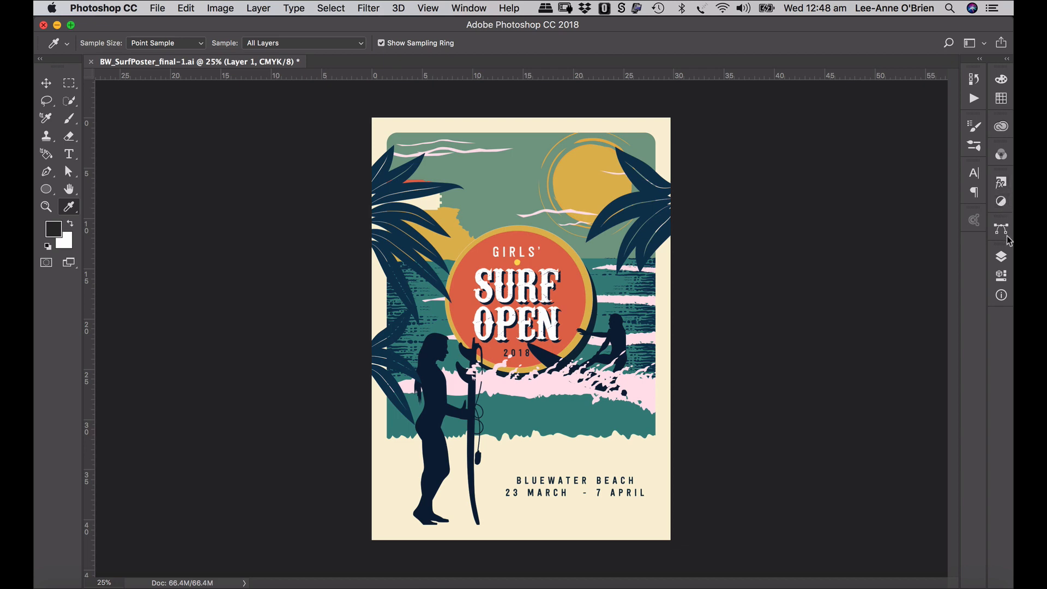
# - Duplicate Layer 1 and rename the two layers 'original' and 'copy'
pyautogui.click(1003, 258)
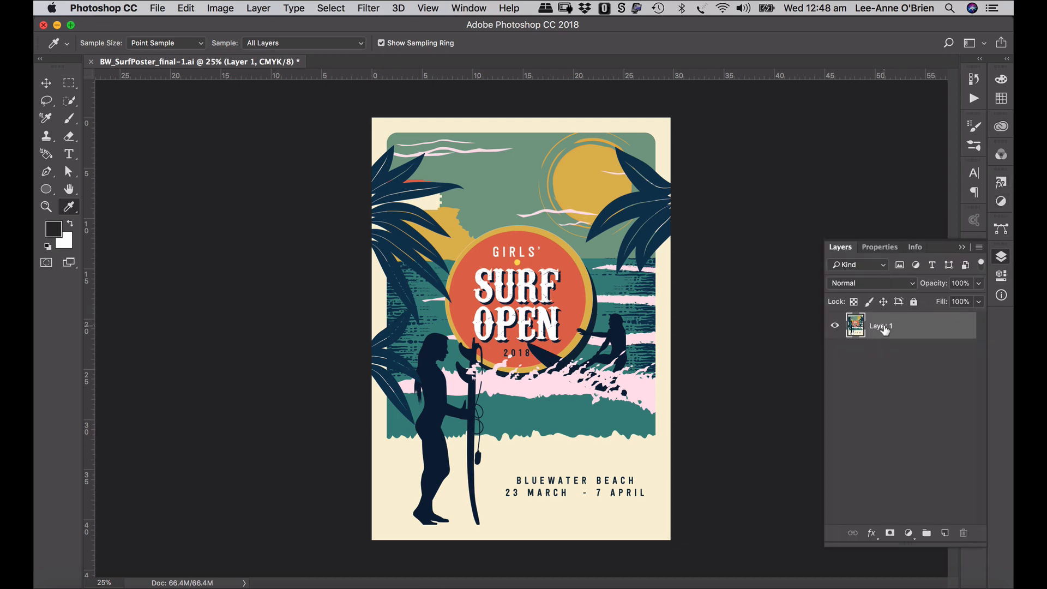
pyautogui.moveTo(885, 330); pyautogui.dragTo(947, 533)
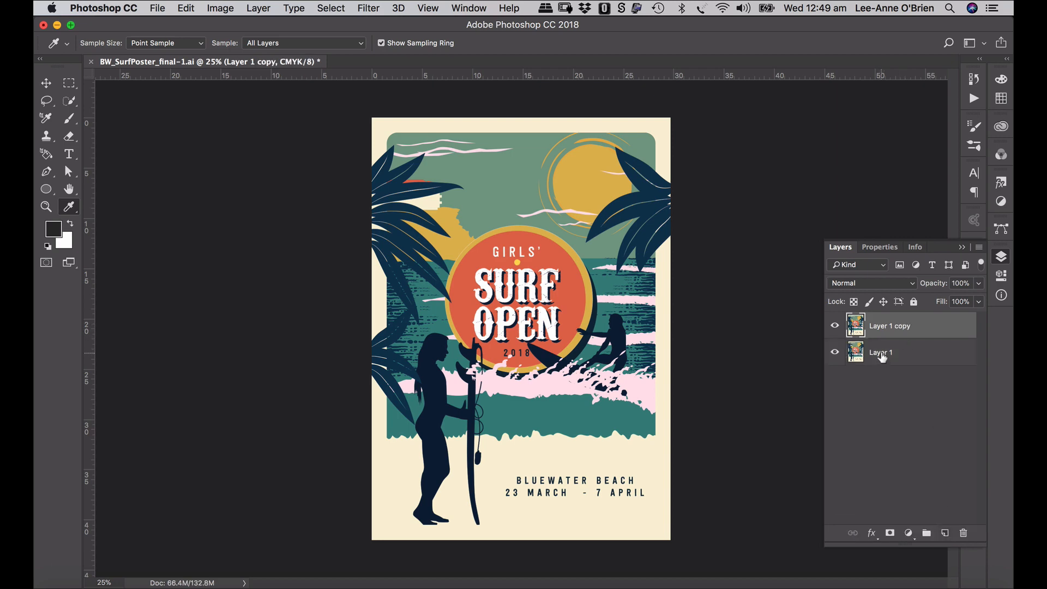
pyautogui.doubleClick(881, 353)
pyautogui.write('original')
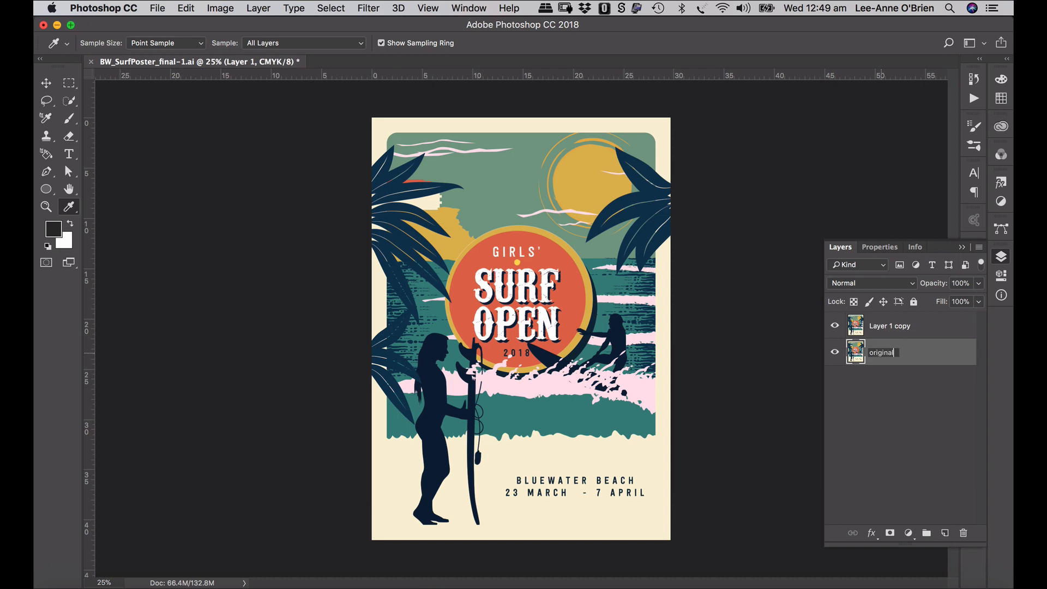
pyautogui.doubleClick(890, 328)
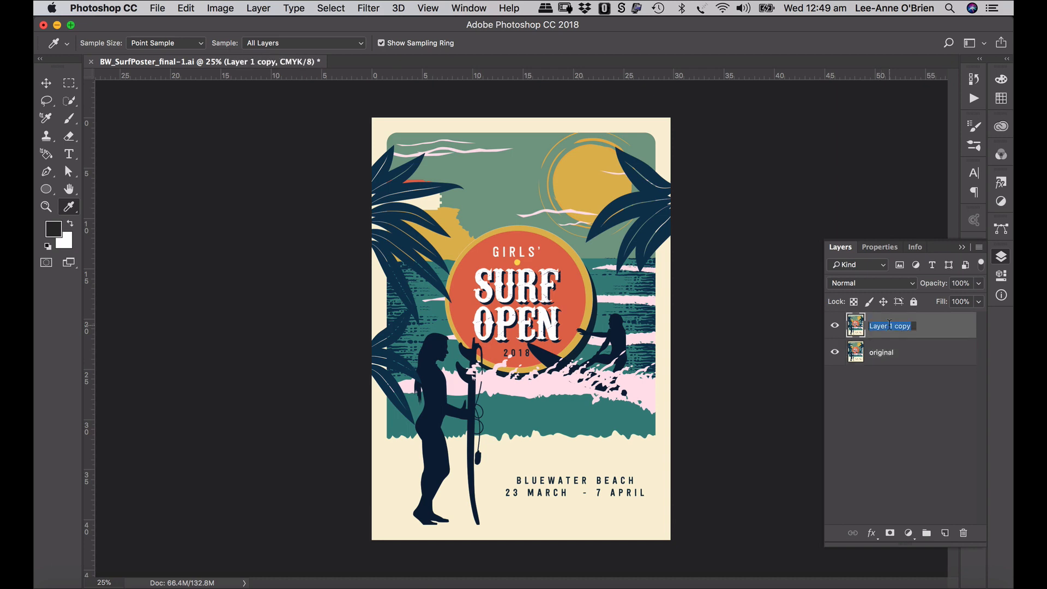
pyautogui.write('co')
pyautogui.press('Return')
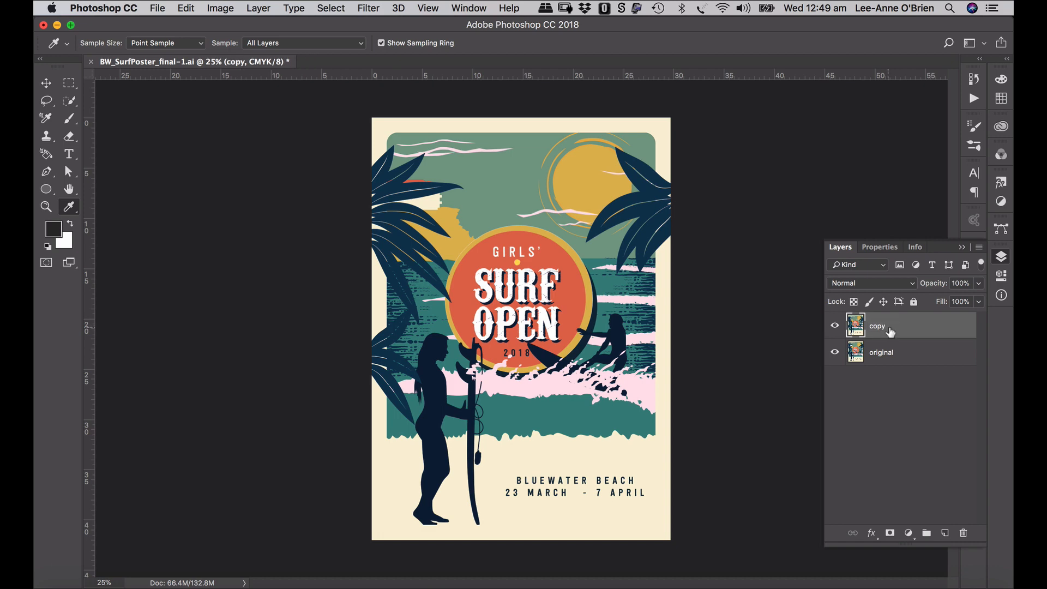
pyautogui.click(903, 353)
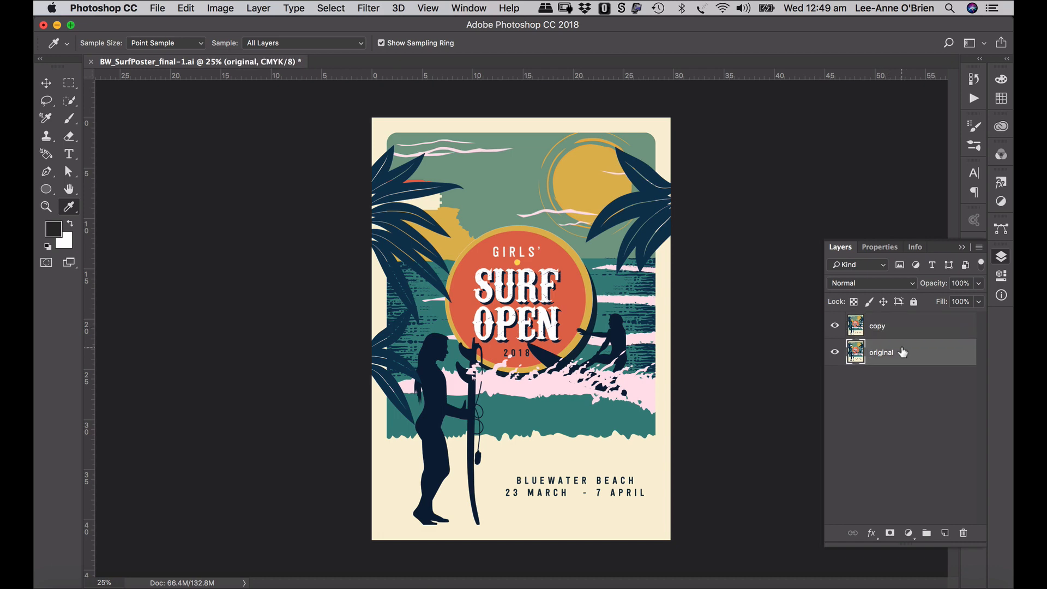
pyautogui.click(908, 532)
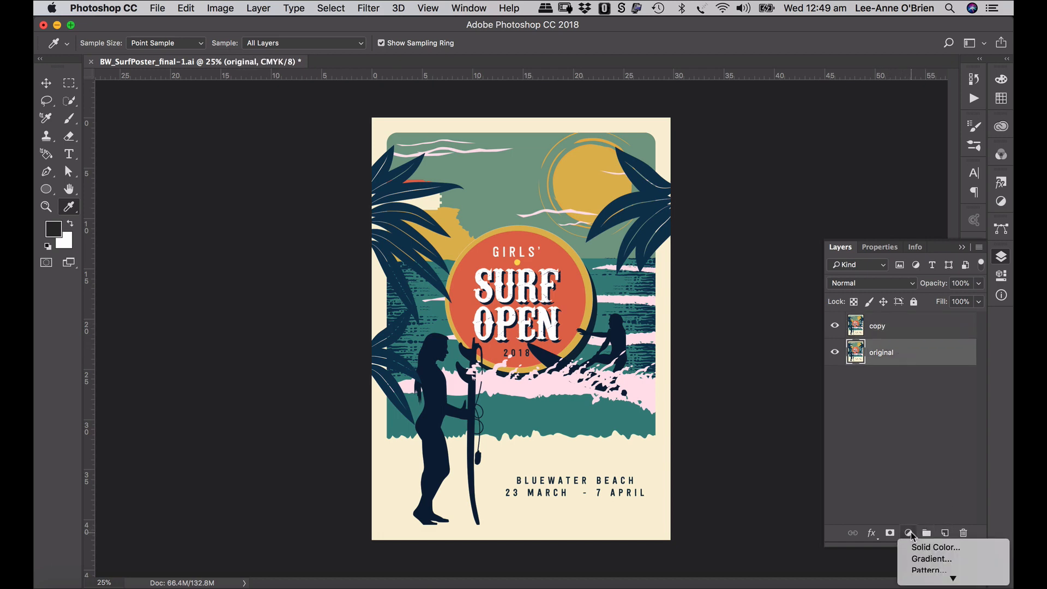
# - Add a cream f9f3d6 Solid Color fill layer under copy and give copy a layer mask
pyautogui.click(923, 552)
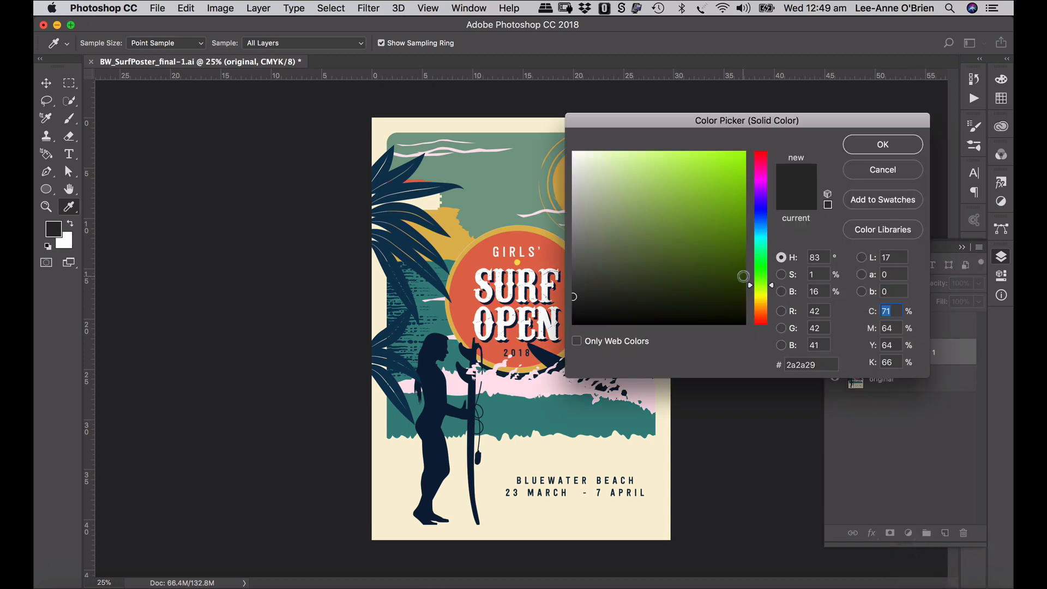
pyautogui.click(644, 454)
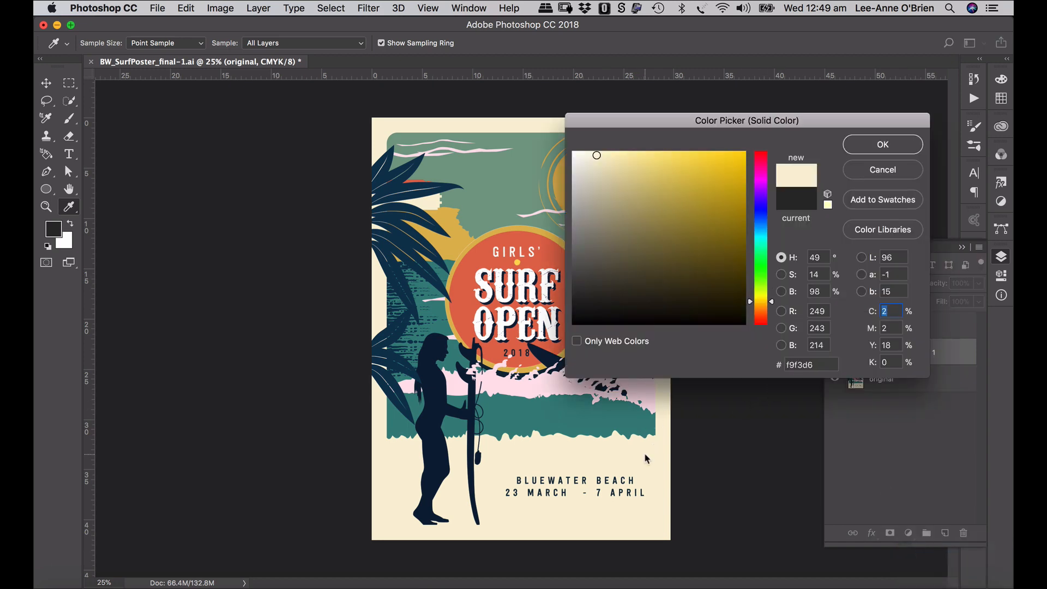
pyautogui.click(884, 153)
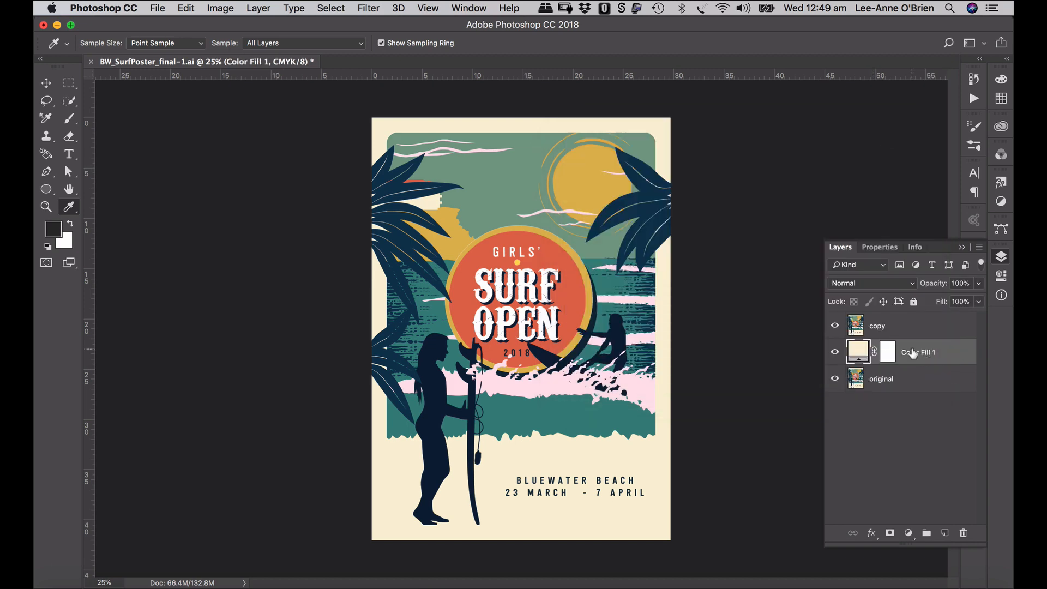
pyautogui.click(884, 330)
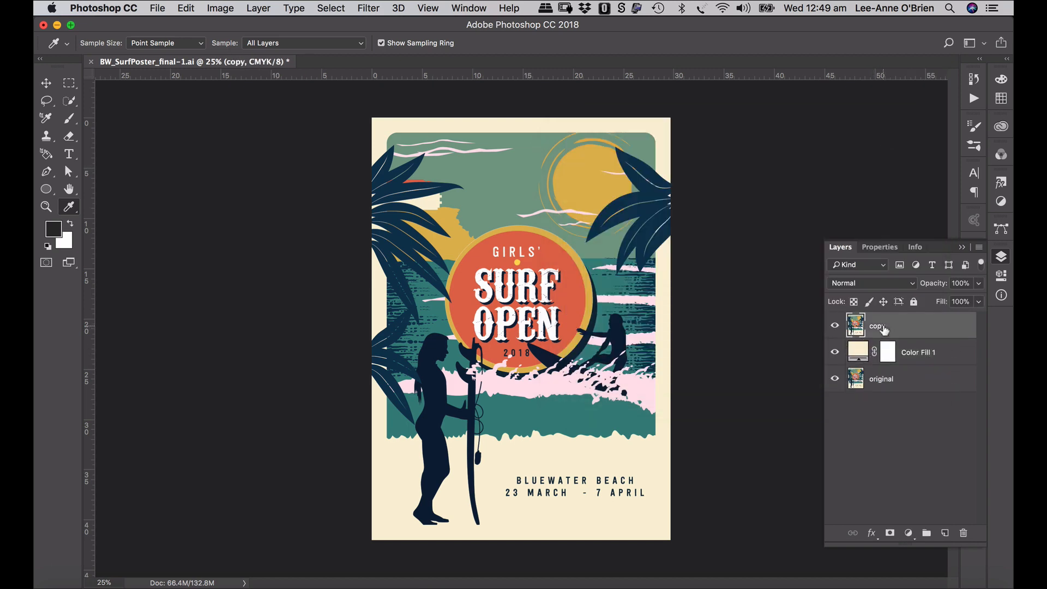
pyautogui.click(890, 534)
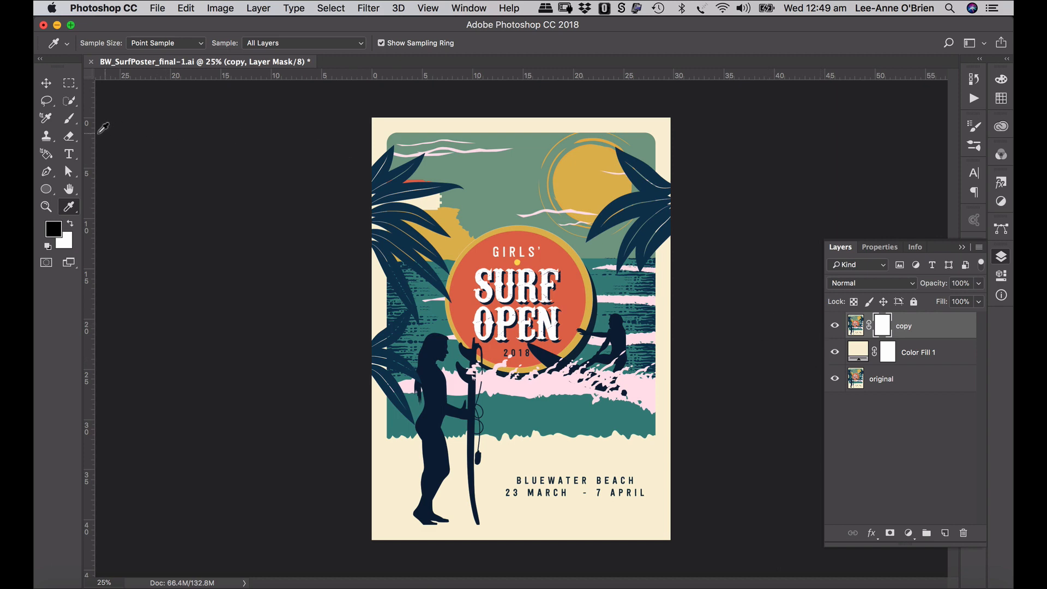
# - Select the SG-Subtle-Grunge-Brush-5 brush at 2000 px and fit the poster in view
pyautogui.click(73, 122)
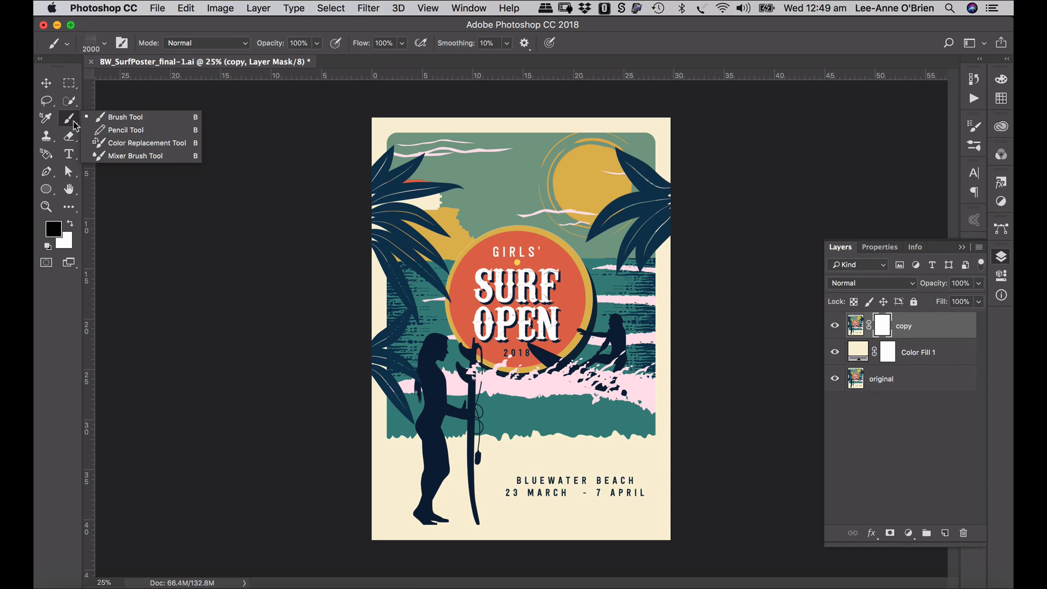
pyautogui.click(103, 42)
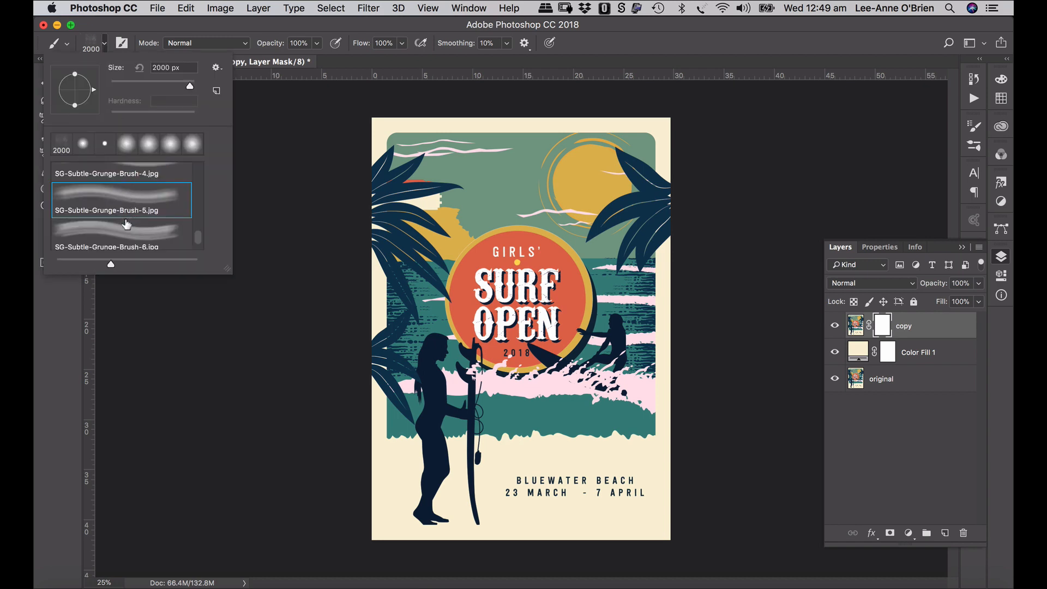
pyautogui.click(104, 44)
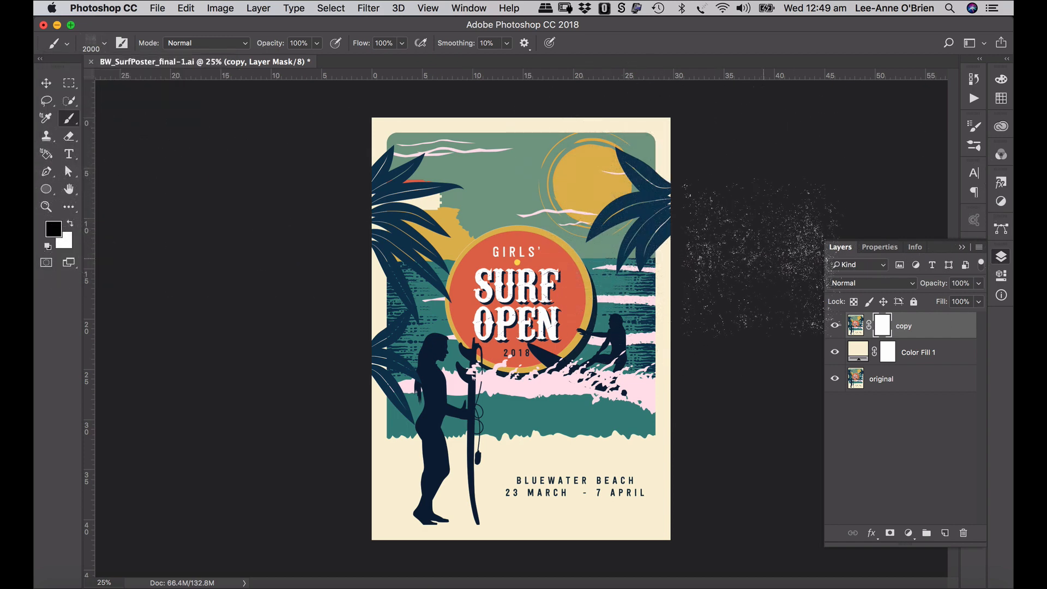
pyautogui.press('super+0')
pyautogui.press('super+equal')
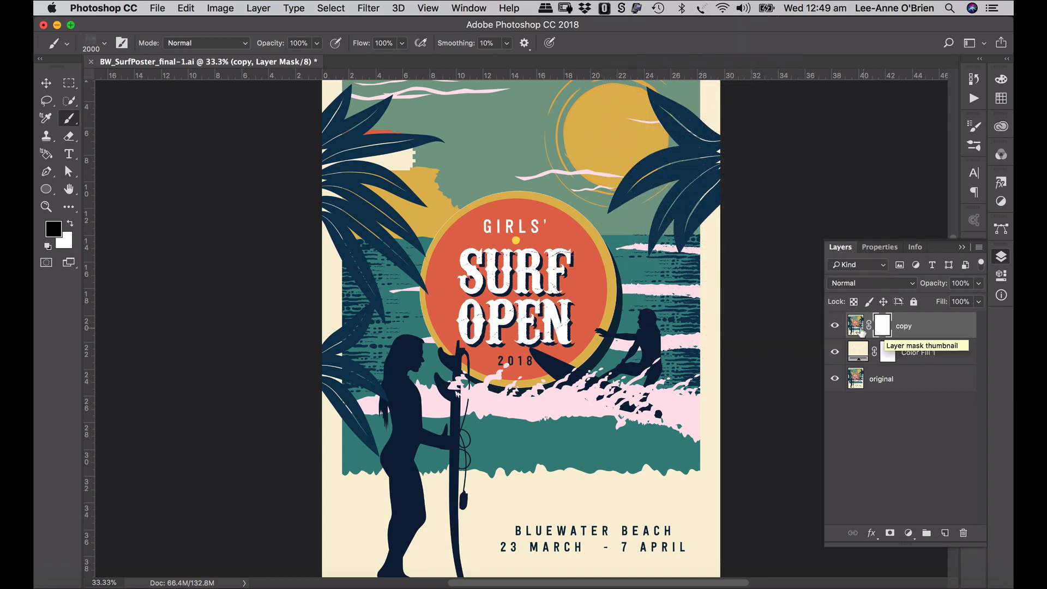
# - Target copy's mask and stamp grunge over the sun, sky, right edge, surfer and foam
pyautogui.click(854, 328)
pyautogui.click(883, 328)
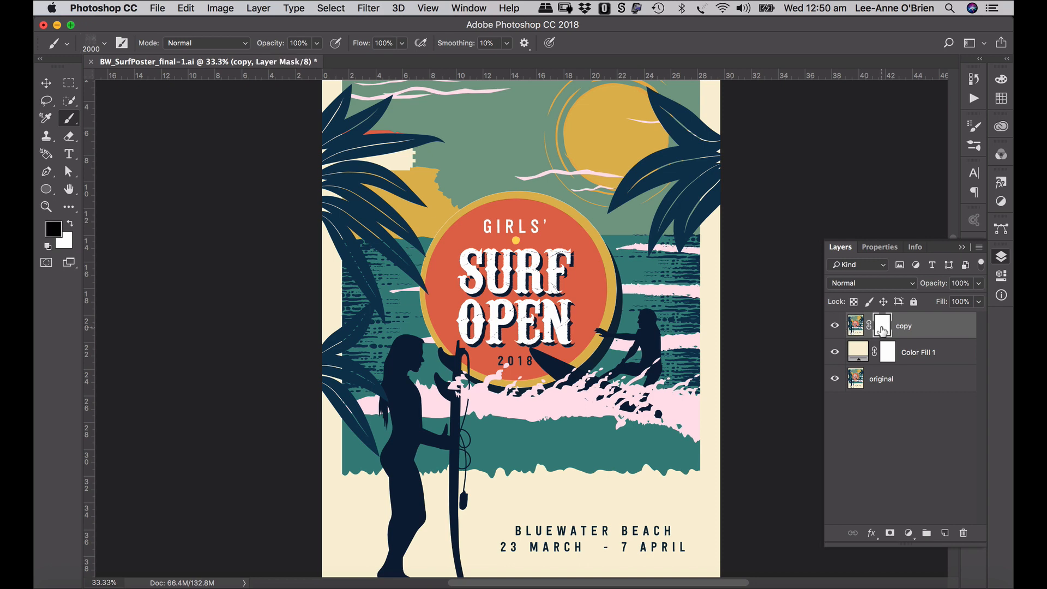
pyautogui.scroll(4, 691, 262)
pyautogui.hscroll(2, 692, 262)
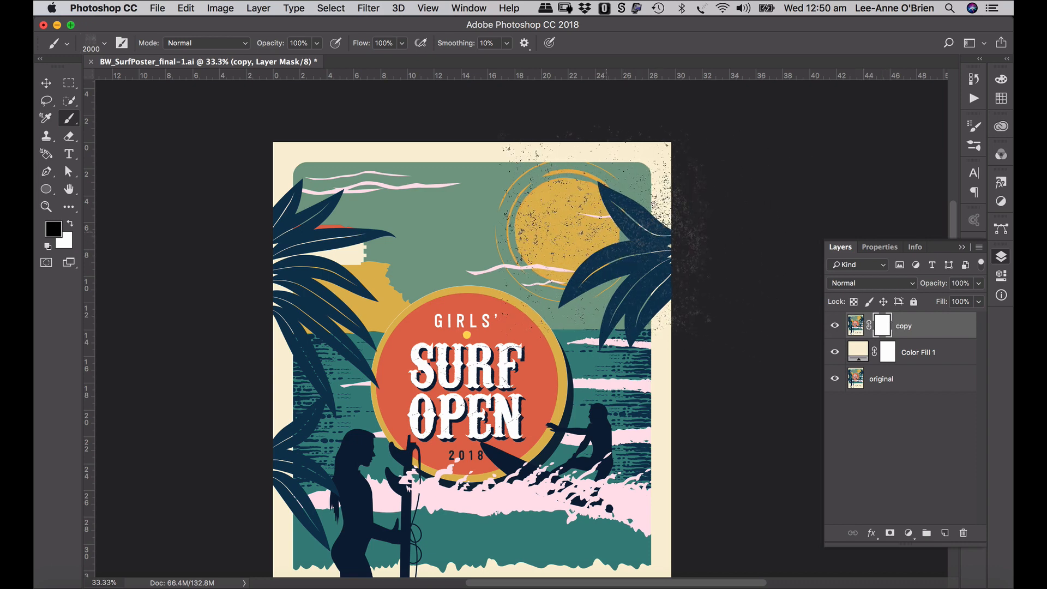
pyautogui.click(604, 231)
pyautogui.click(573, 194)
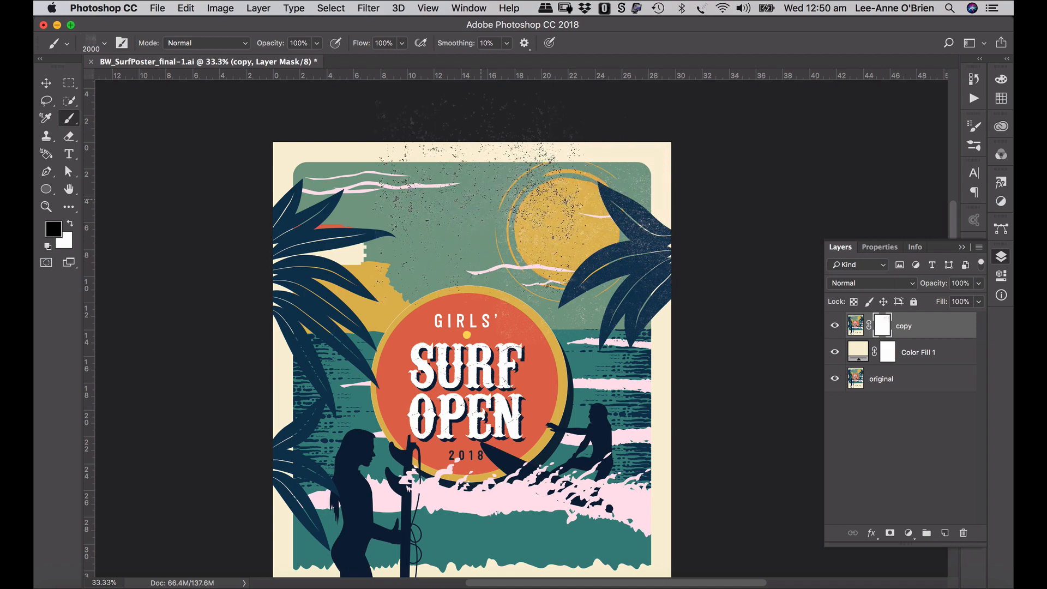
pyautogui.scroll(-4, 360, 436)
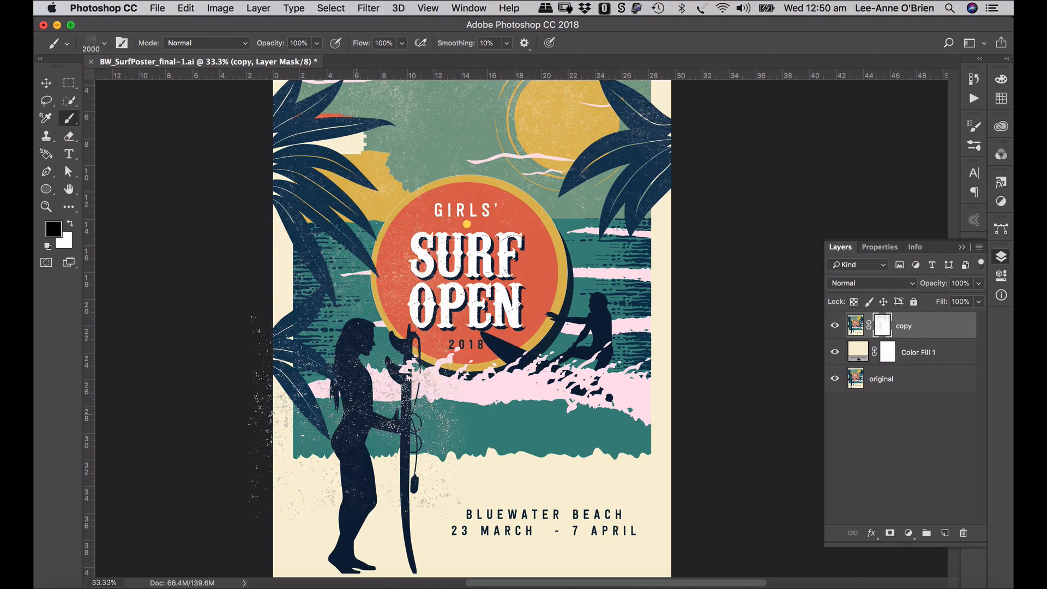
pyautogui.scroll(-3, 471, 327)
pyautogui.click(701, 332)
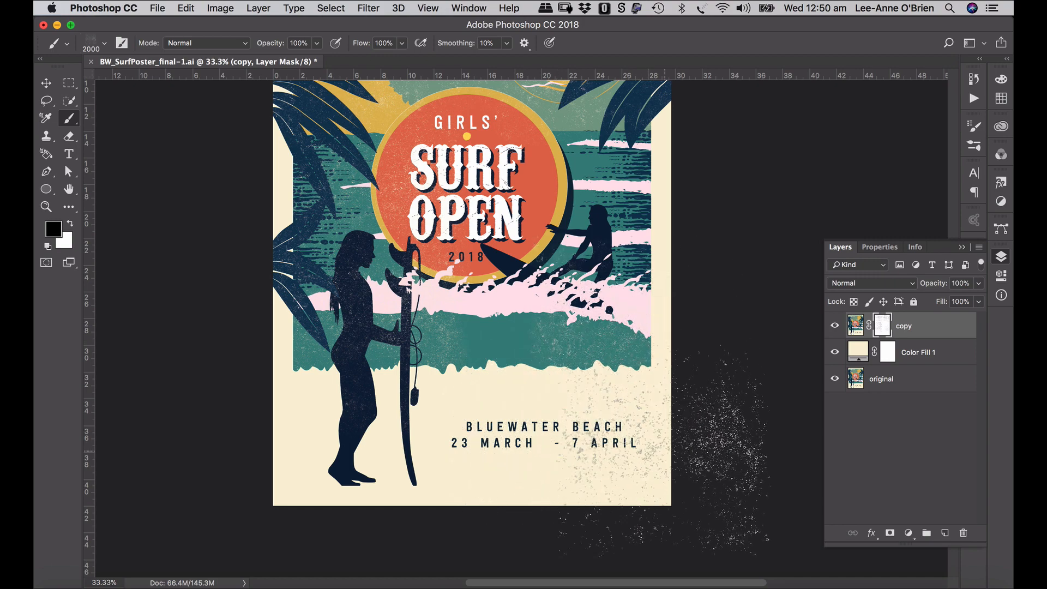
pyautogui.moveTo(360, 436)
pyautogui.mouseDown()
pyautogui.moveTo(545, 414)
pyautogui.moveTo(600, 299)
pyautogui.moveTo(725, 229)
pyautogui.mouseUp()
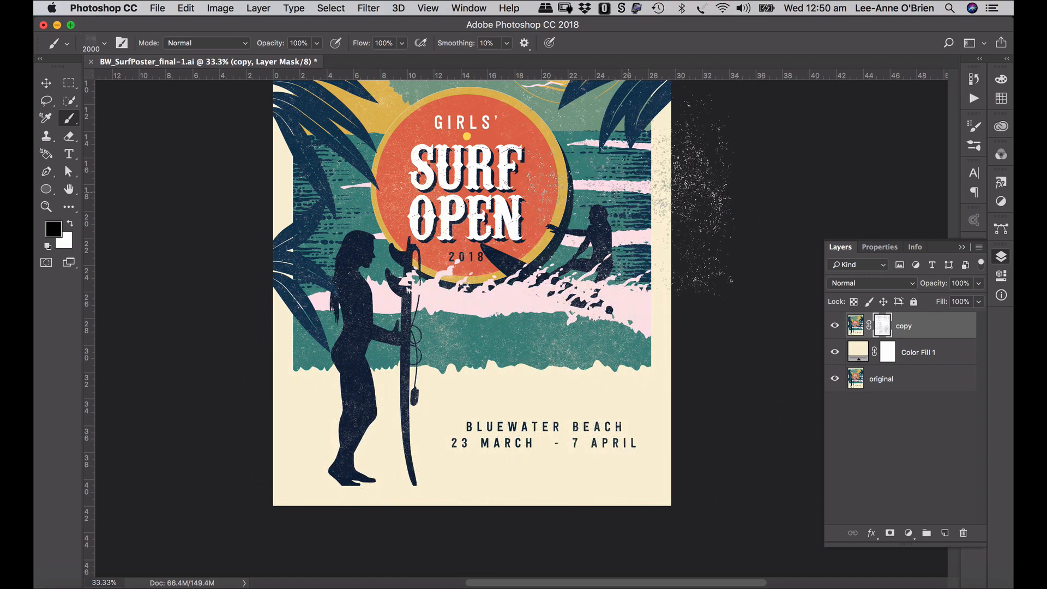
# - Zoom in and scroll around the poster to inspect the grunge texture
pyautogui.scroll(5, 507, 212)
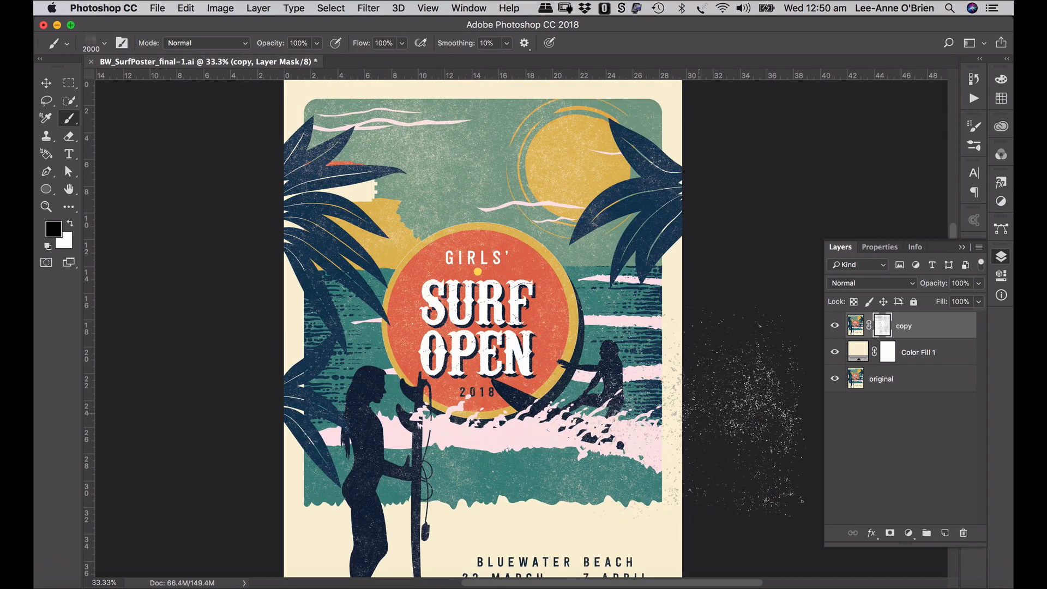
pyautogui.scroll(1, 682, 218)
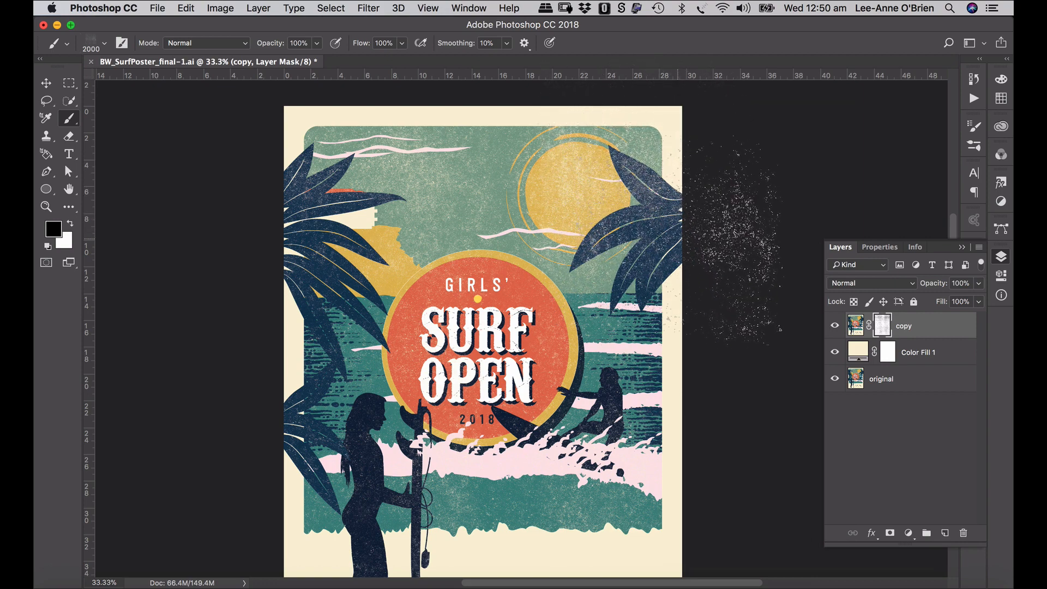
pyautogui.scroll(-2, 741, 403)
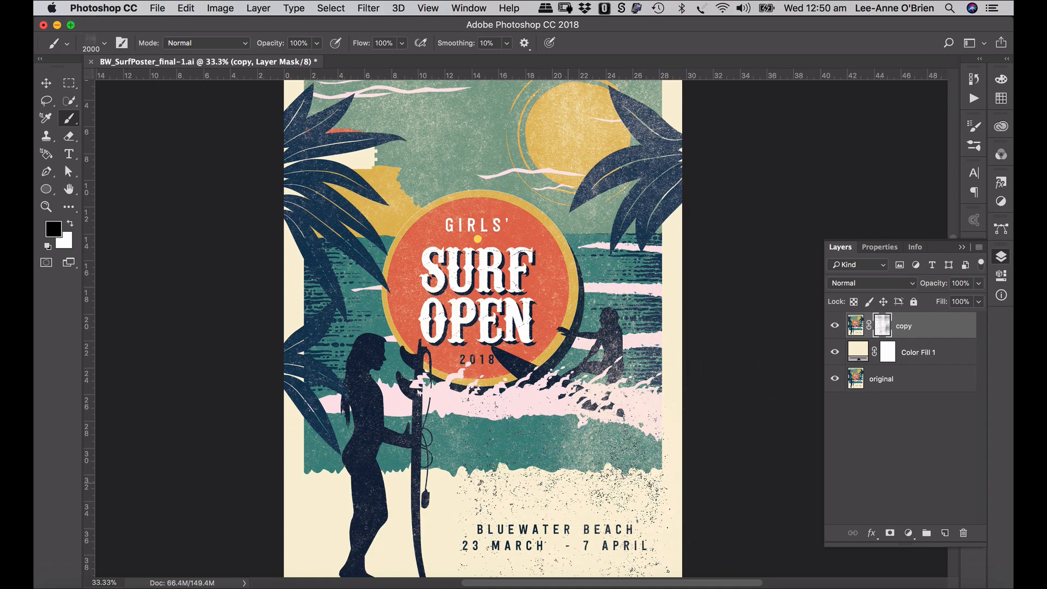
pyautogui.scroll(-3, 725, 425)
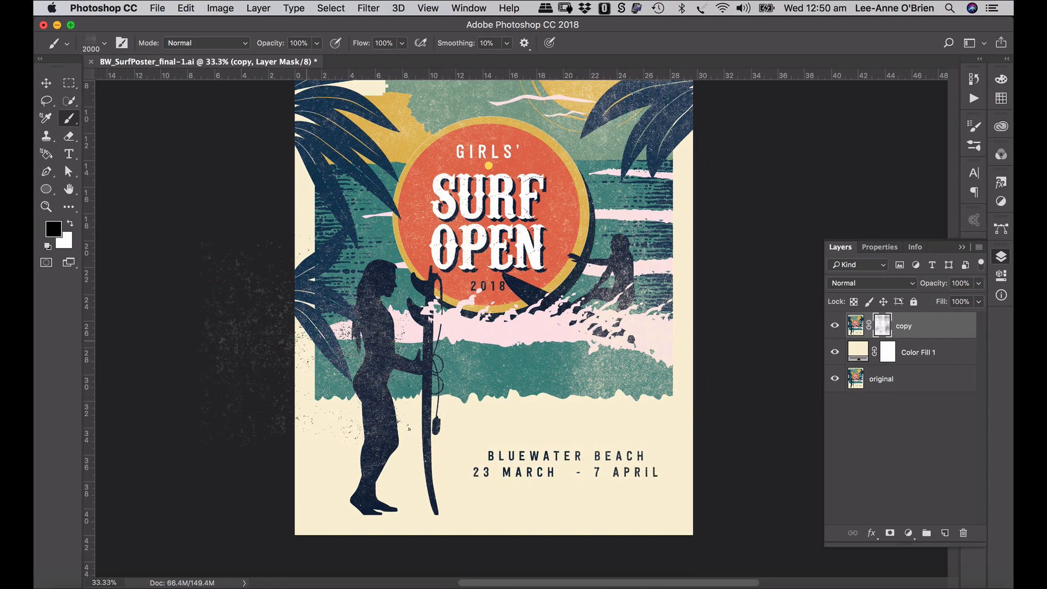
pyautogui.scroll(3, 245, 349)
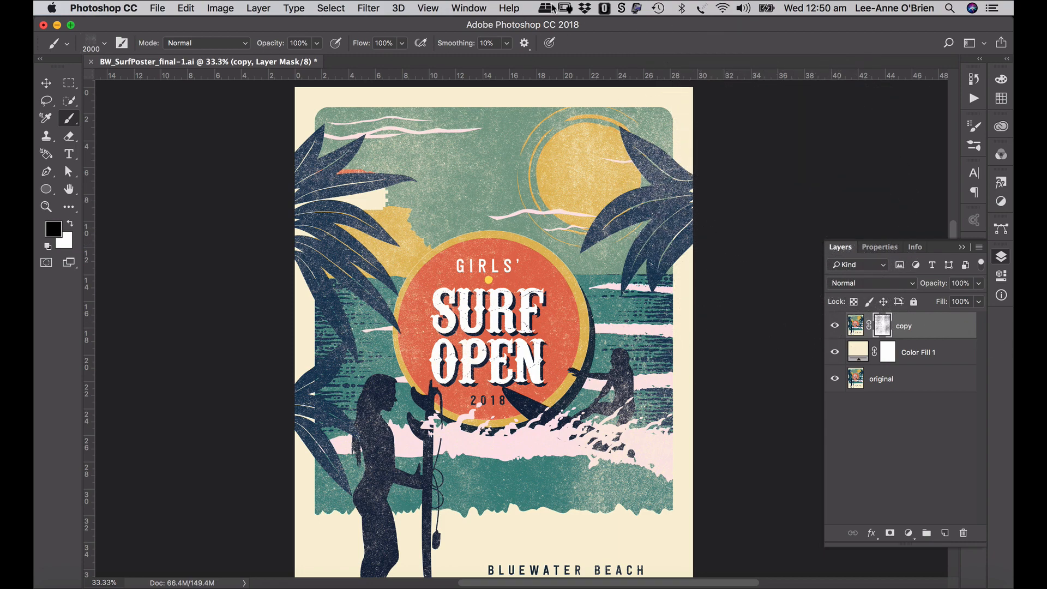
pyautogui.scroll(3, 493, 350)
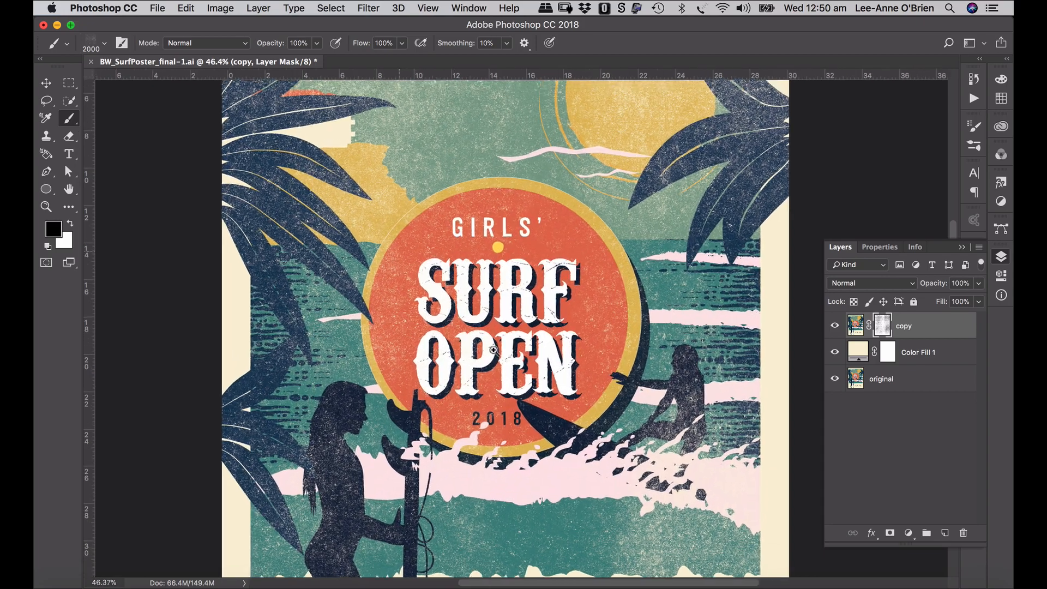
pyautogui.scroll(2, 602, 371)
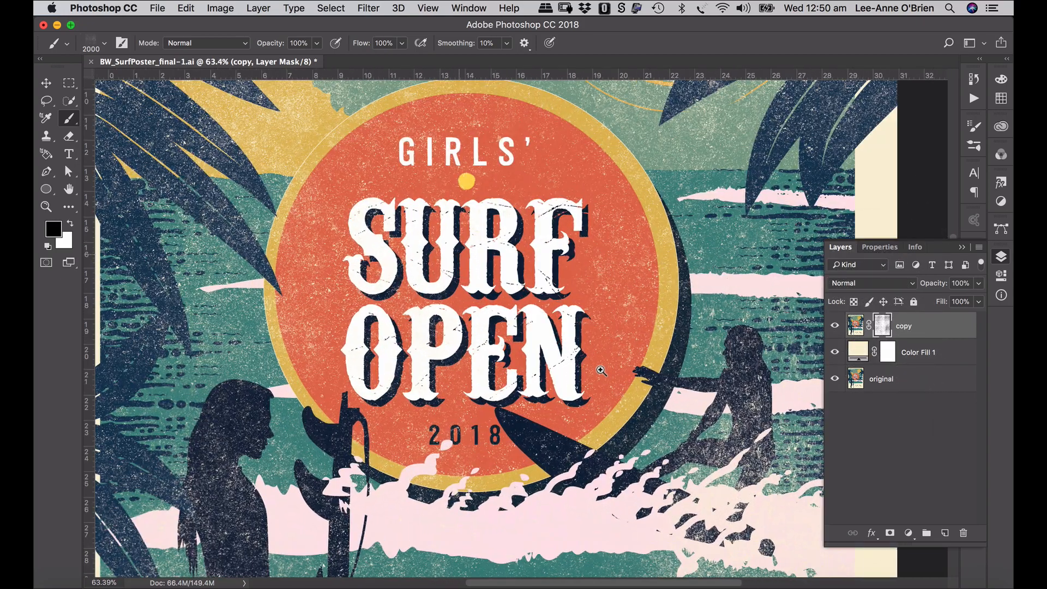
pyautogui.scroll(1, 601, 371)
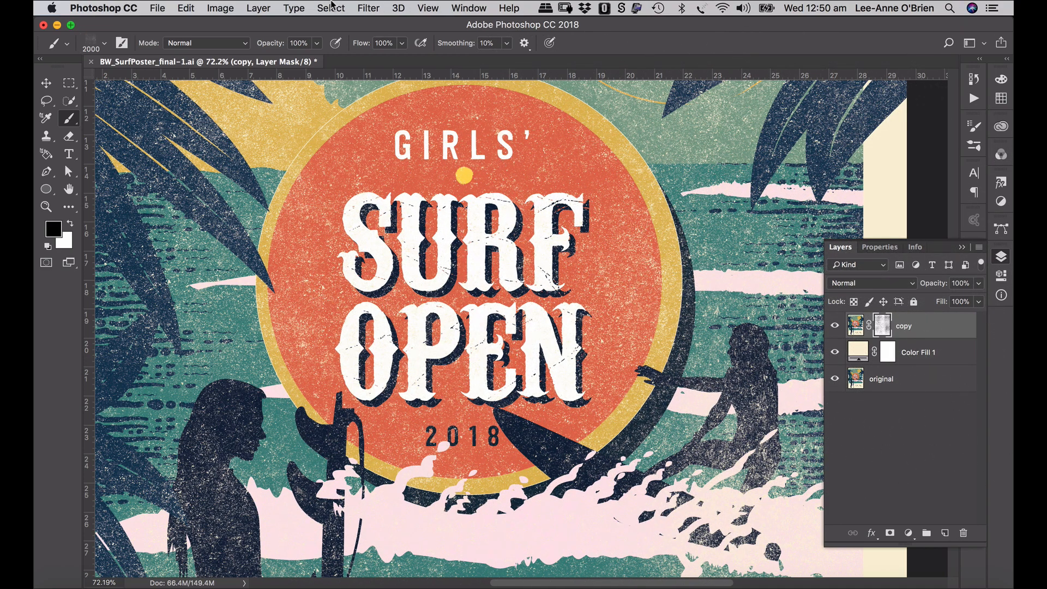
# - Apply Add Noise at 37.74% Uniform to copy's mask, then fit the poster on screen
pyautogui.click(369, 8)
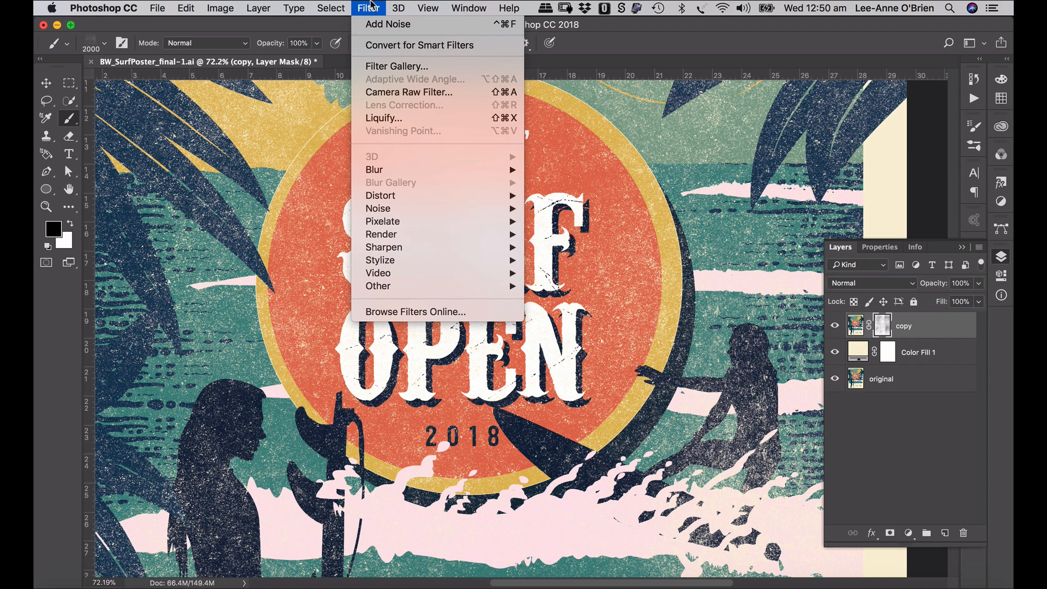
pyautogui.moveTo(451, 209)
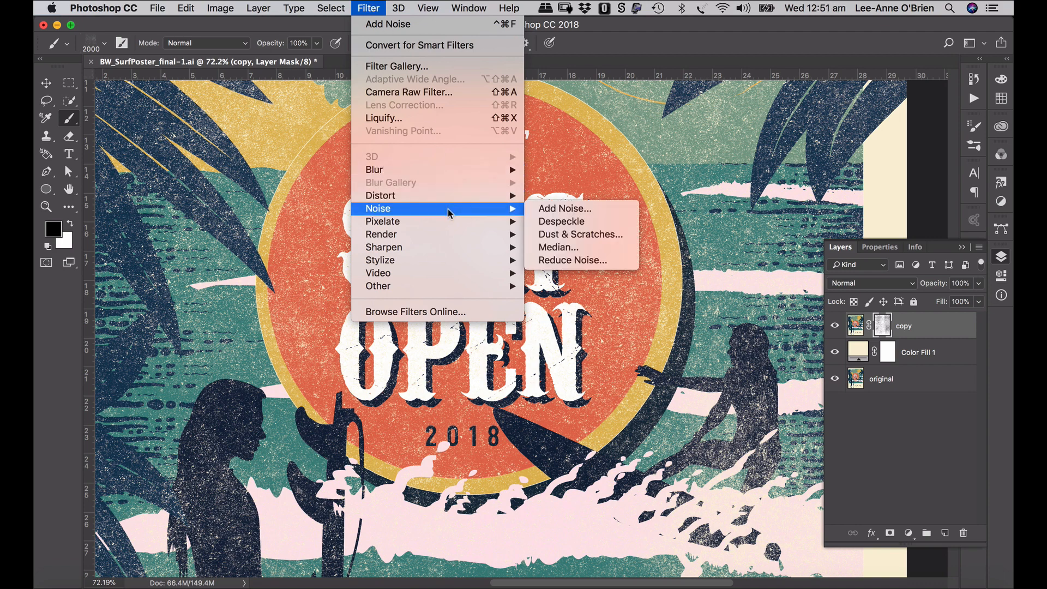
pyautogui.click(548, 209)
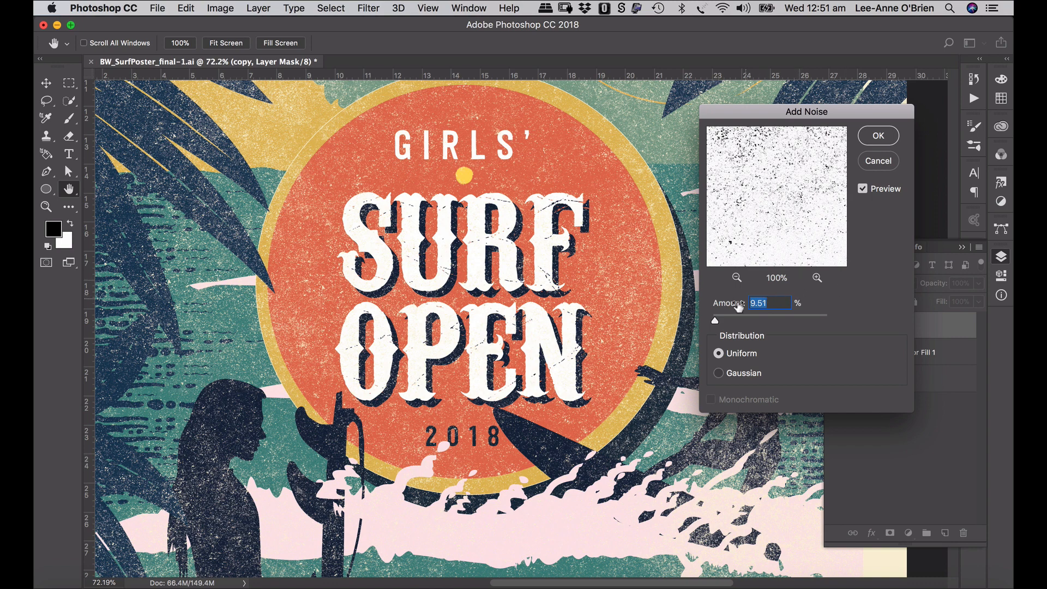
pyautogui.moveTo(714, 321)
pyautogui.mouseDown()
pyautogui.moveTo(730, 322)
pyautogui.moveTo(713, 323)
pyautogui.mouseUp()
pyautogui.click(878, 137)
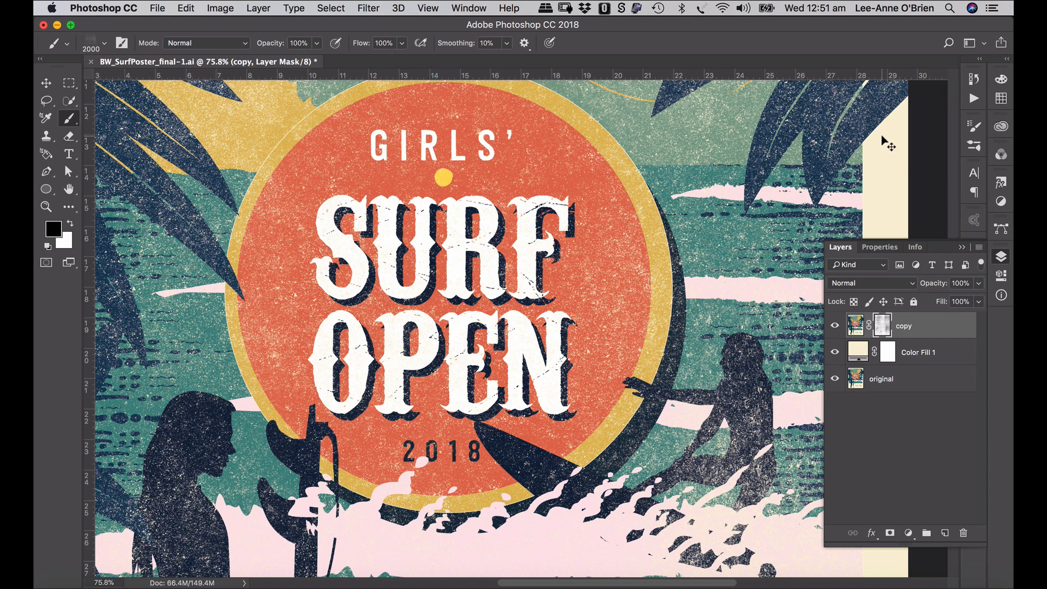
pyautogui.press('super+0')
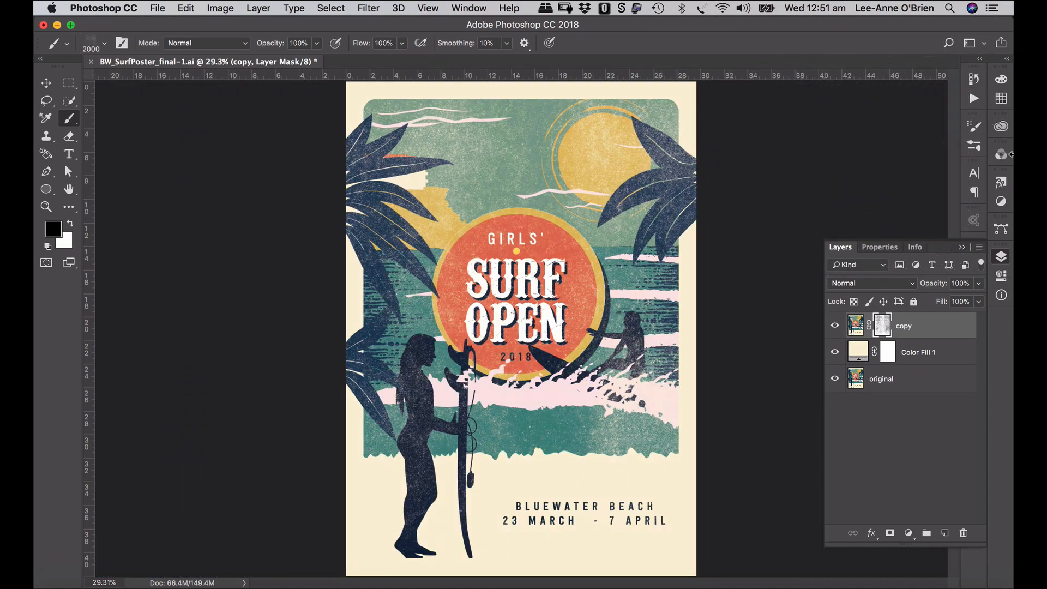
# - Paint grunge across the upper poster, then reduce the grunge brush to 412 px
pyautogui.moveTo(686, 160); pyautogui.dragTo(417, 177)
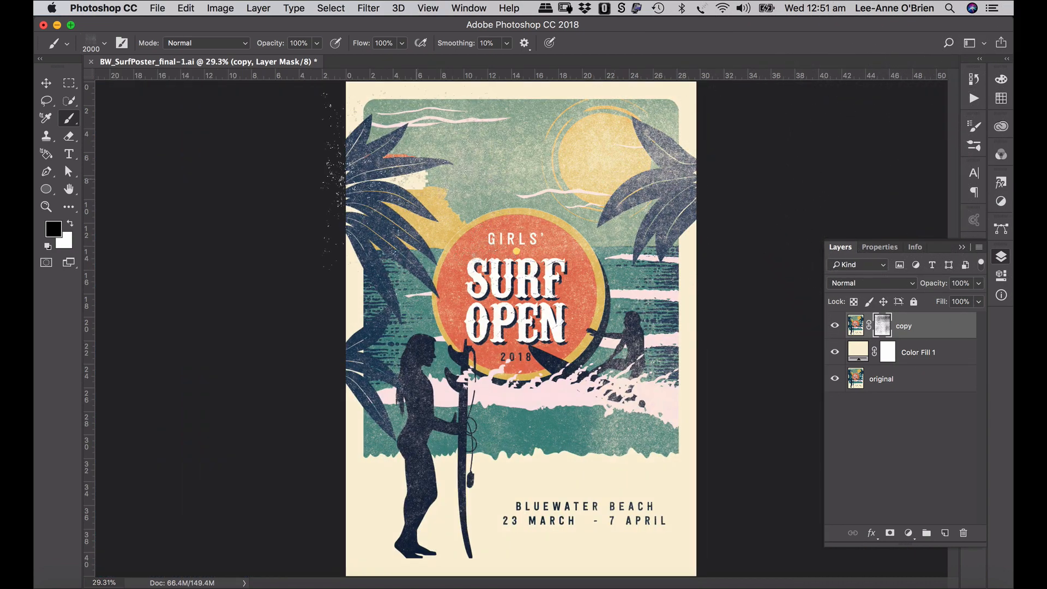
pyautogui.scroll(1, 262, 120)
pyautogui.click(104, 44)
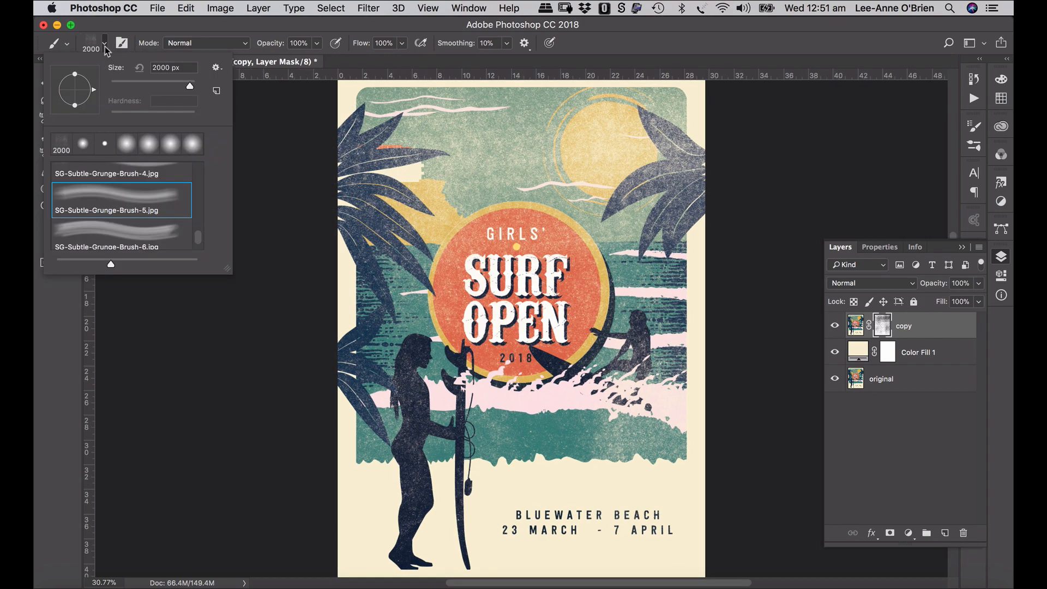
pyautogui.moveTo(193, 83); pyautogui.dragTo(184, 86)
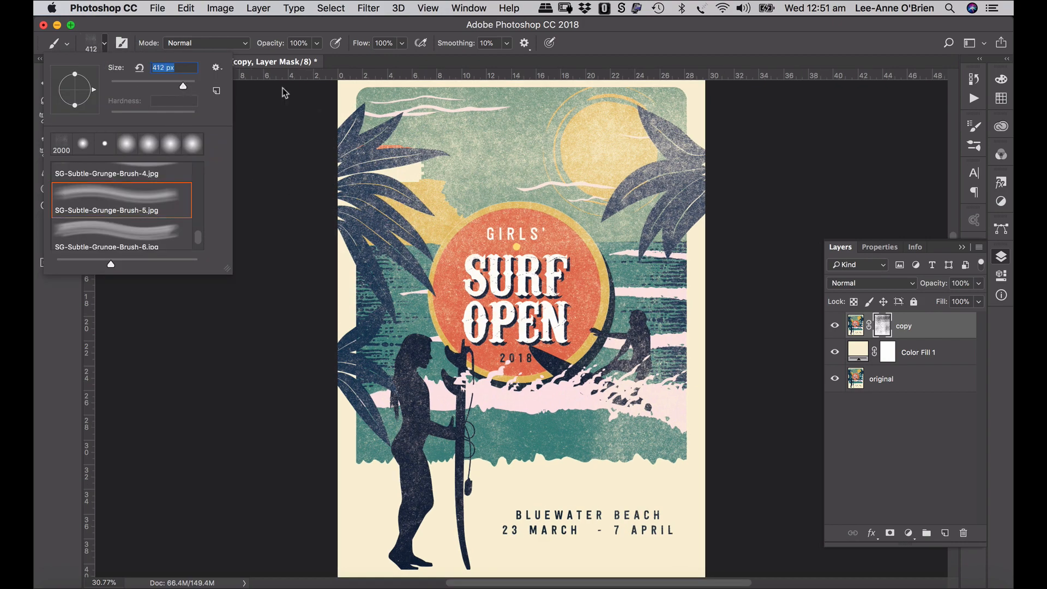
pyautogui.click(353, 88)
pyautogui.scroll(1, 354, 101)
pyautogui.scroll(-1, 354, 106)
pyautogui.scroll(1, 355, 106)
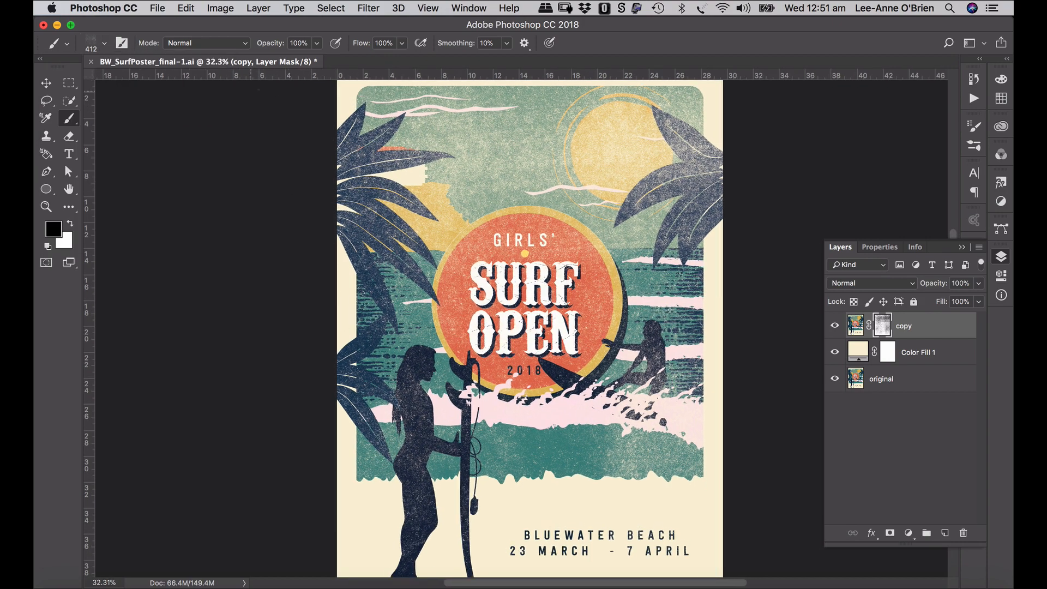
pyautogui.scroll(-1, 513, 185)
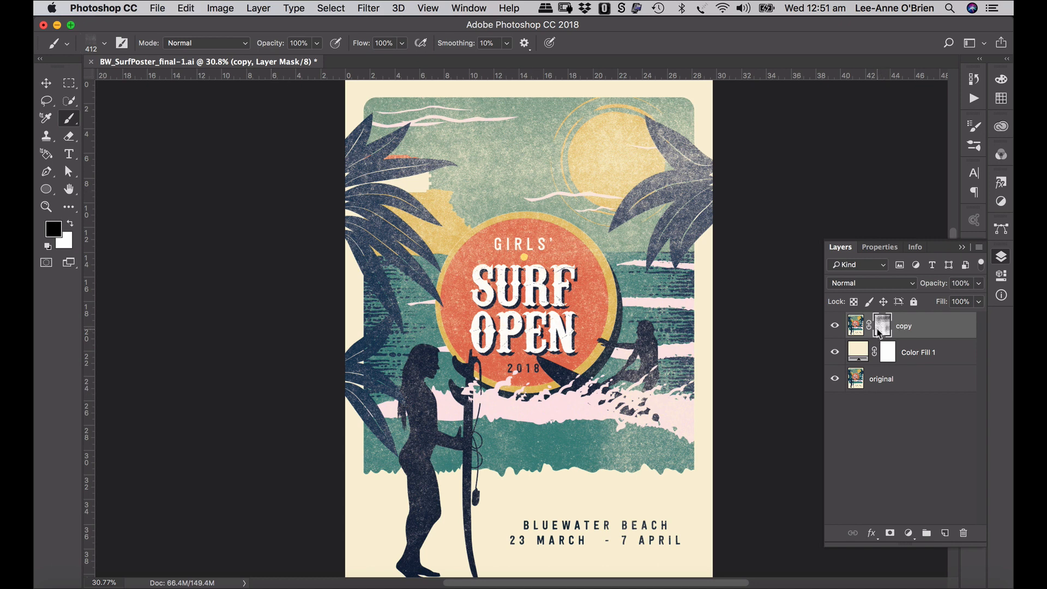
pyautogui.click(916, 328)
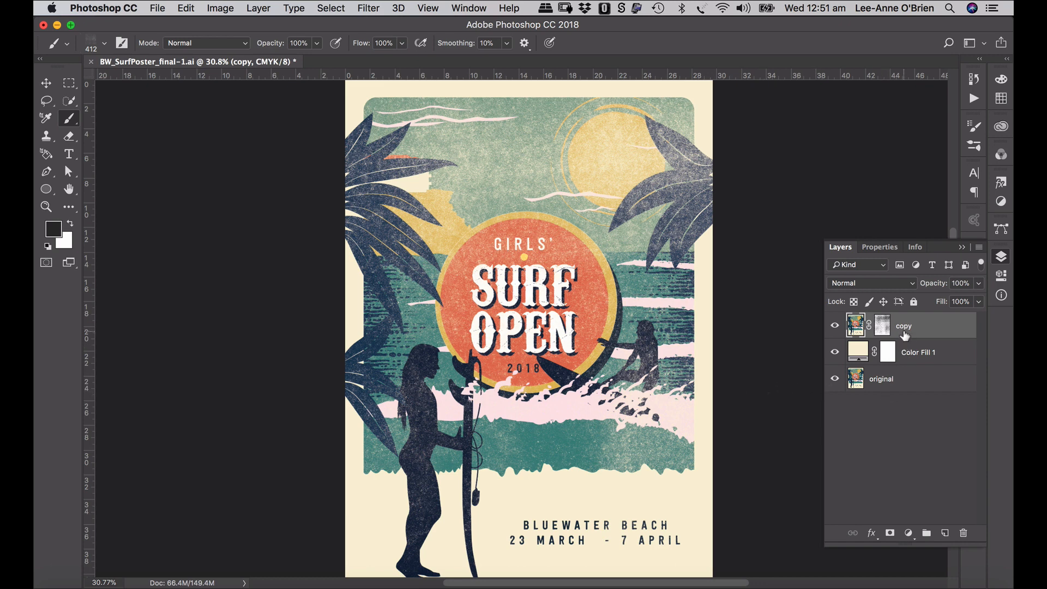
# - Add a Hue/Saturation adjustment layer with Saturation raised to +31
pyautogui.click(910, 534)
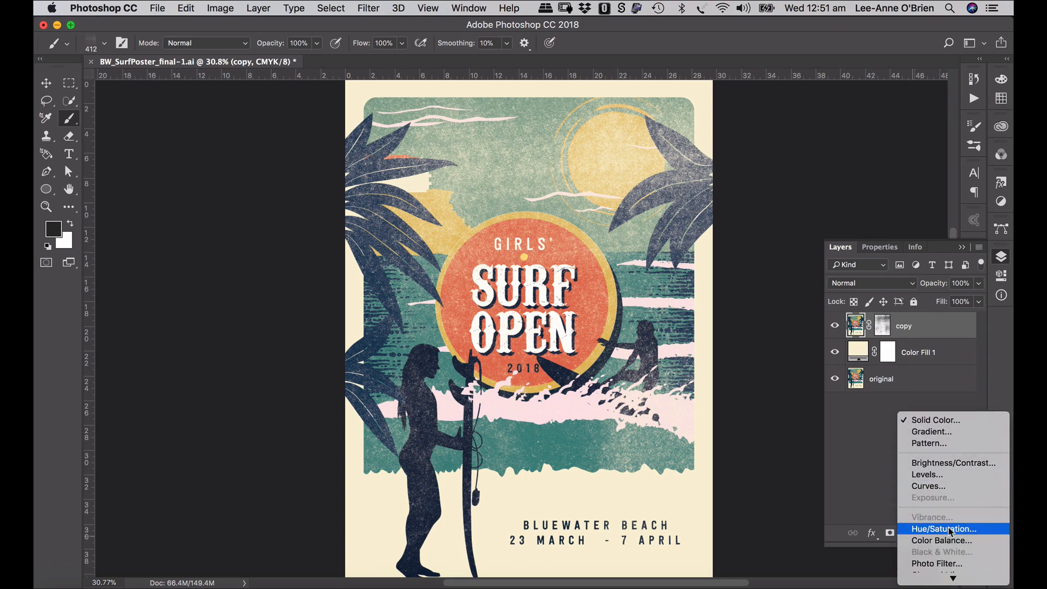
pyautogui.click(951, 529)
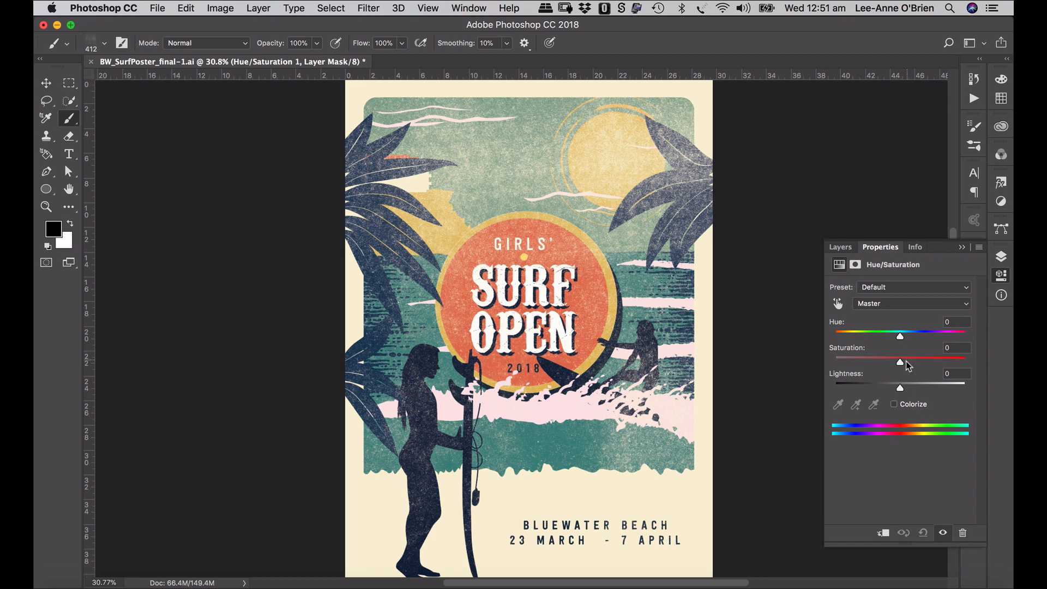
pyautogui.moveTo(905, 361); pyautogui.dragTo(913, 365)
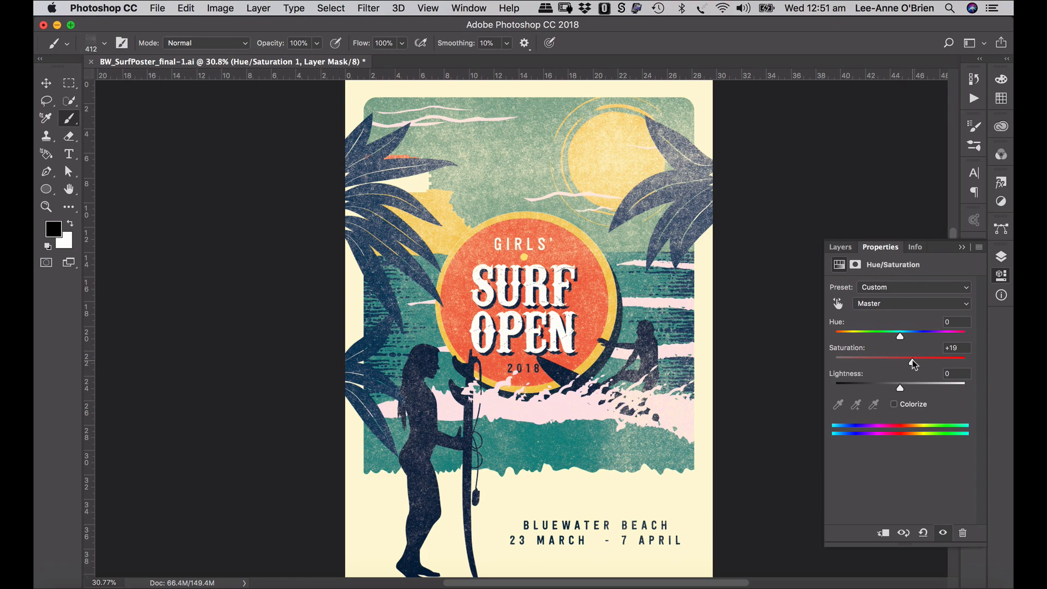
pyautogui.moveTo(914, 364)
pyautogui.mouseDown()
pyautogui.moveTo(881, 370)
pyautogui.moveTo(920, 365)
pyautogui.mouseUp()
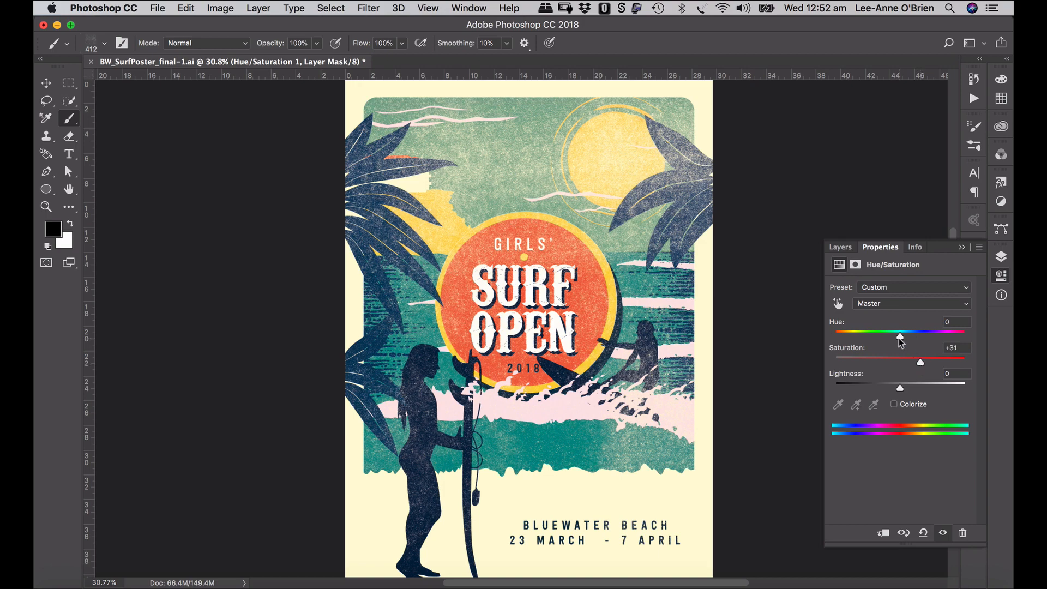
pyautogui.click(961, 249)
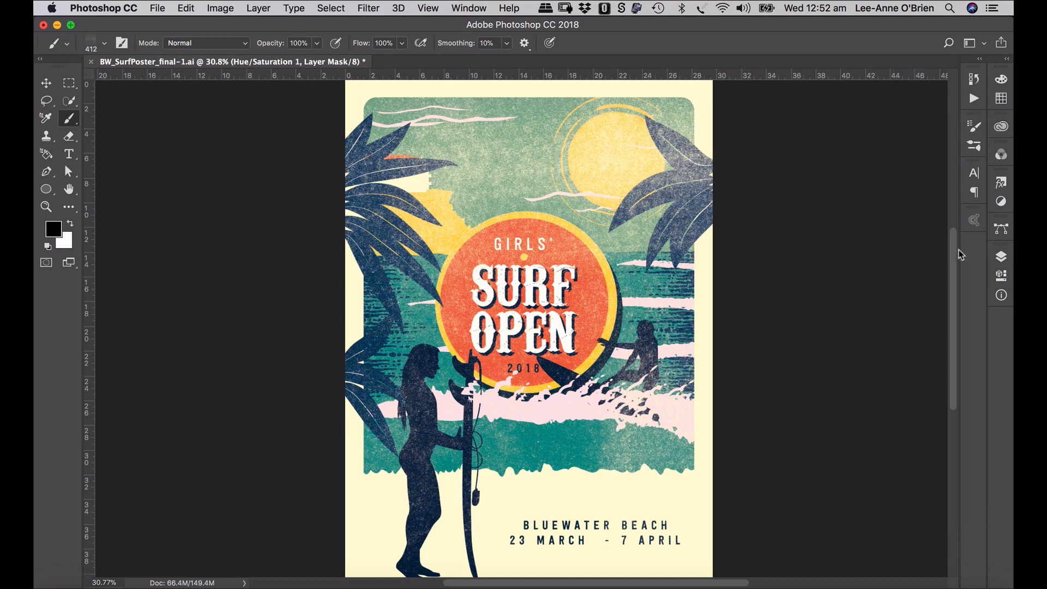
# - Toggle the Hue/Saturation layer's visibility off and on to compare the colours
pyautogui.click(1002, 257)
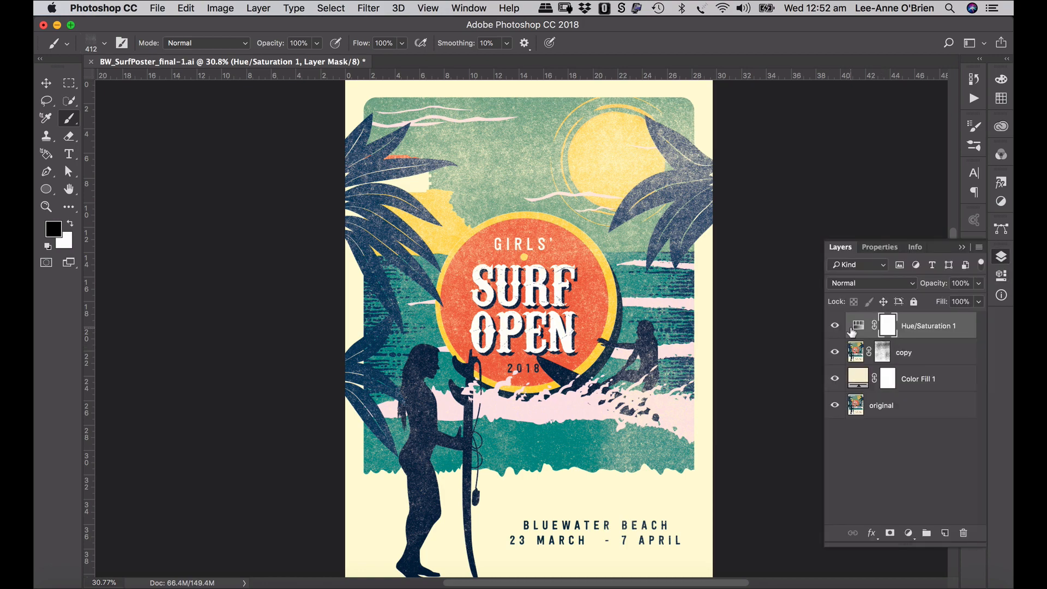
pyautogui.click(834, 327)
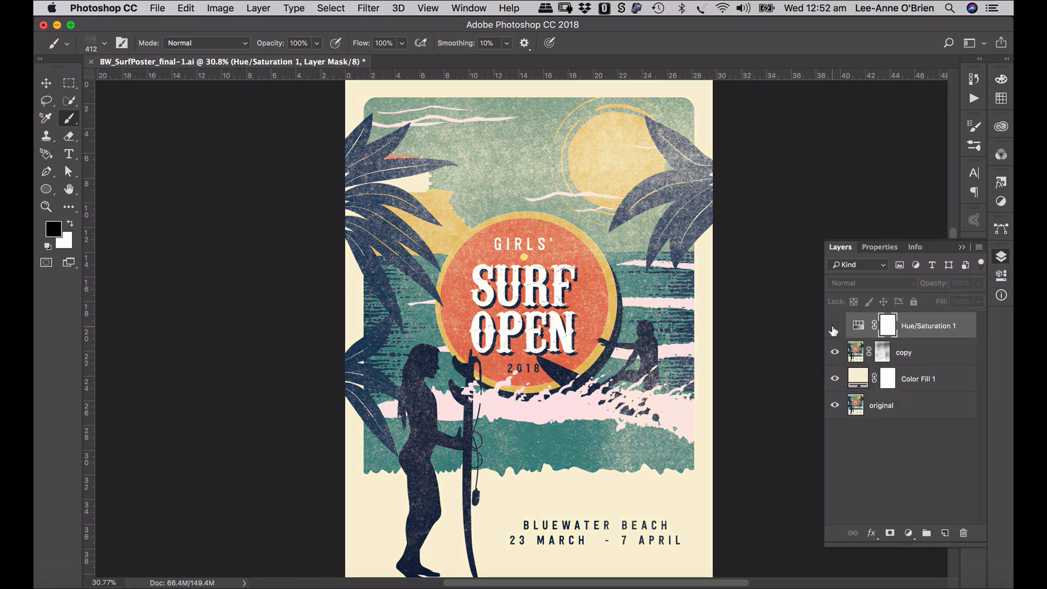
pyautogui.click(833, 328)
pyautogui.click(834, 327)
pyautogui.click(834, 327)
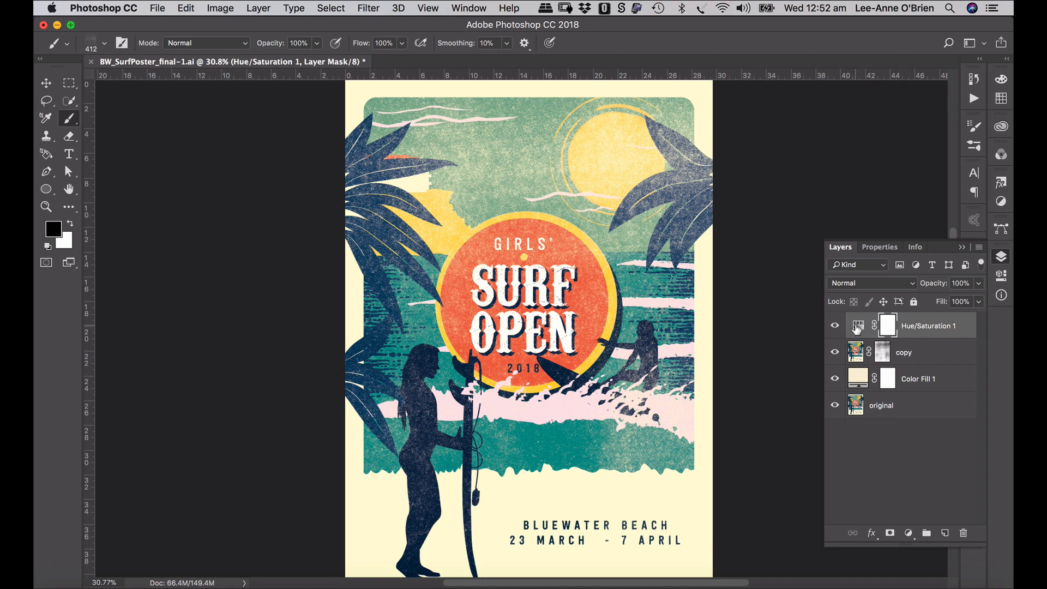
# - Retune Hue/Saturation to Hue -9, Saturation +23, Lightness -6, trying then removing Colorize
pyautogui.doubleClick(857, 328)
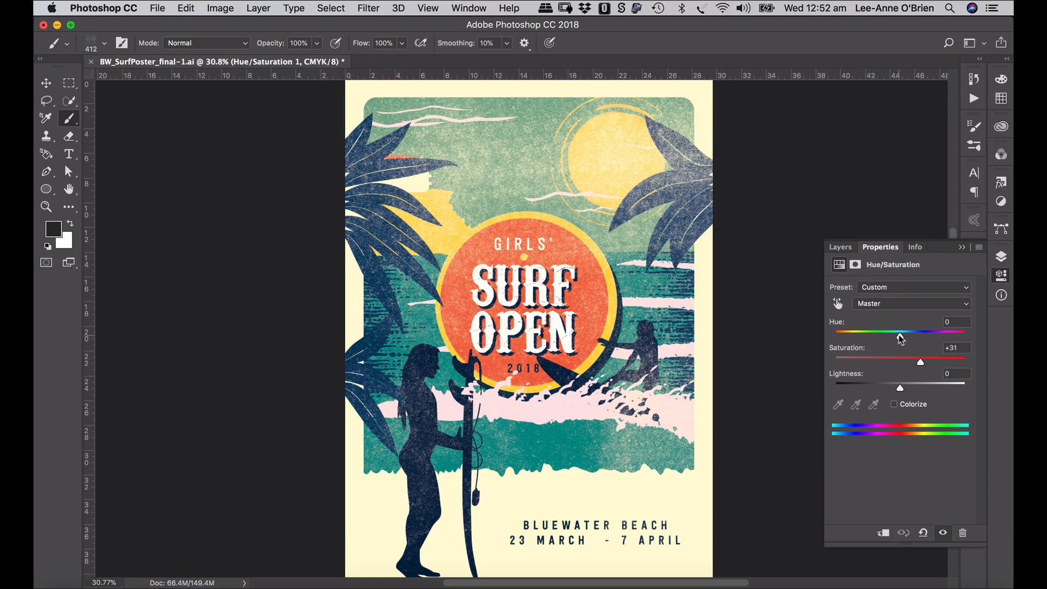
pyautogui.moveTo(900, 337)
pyautogui.mouseDown()
pyautogui.moveTo(941, 339)
pyautogui.moveTo(854, 347)
pyautogui.moveTo(906, 340)
pyautogui.mouseUp()
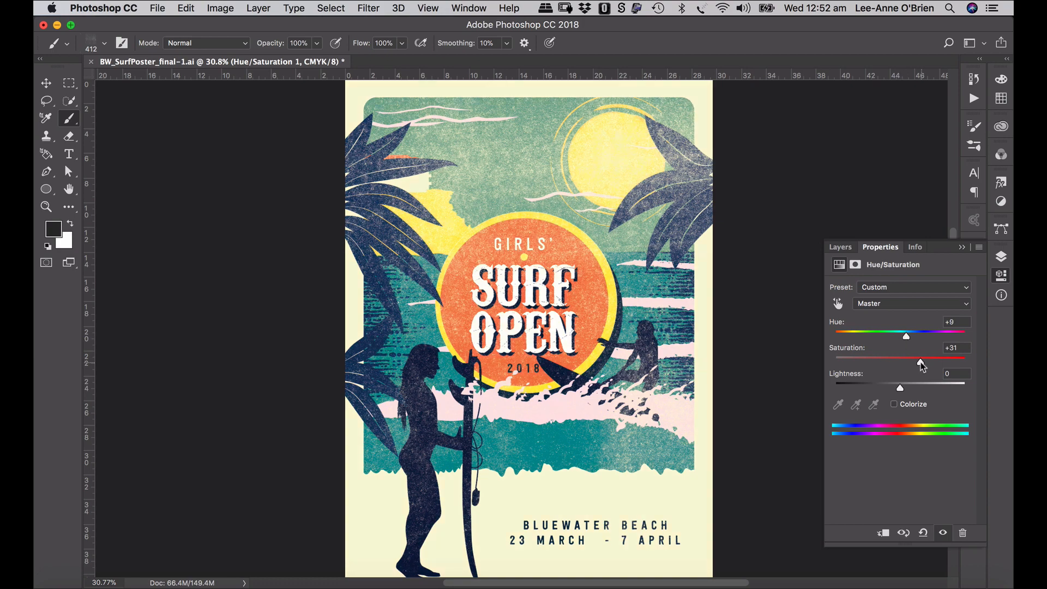
pyautogui.moveTo(902, 387); pyautogui.dragTo(906, 362)
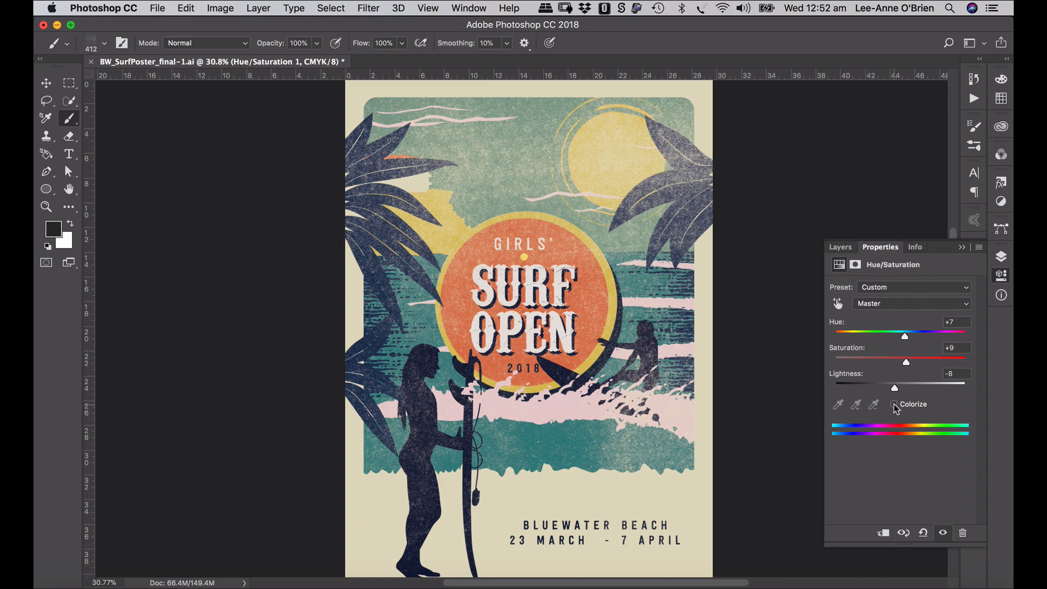
pyautogui.click(894, 404)
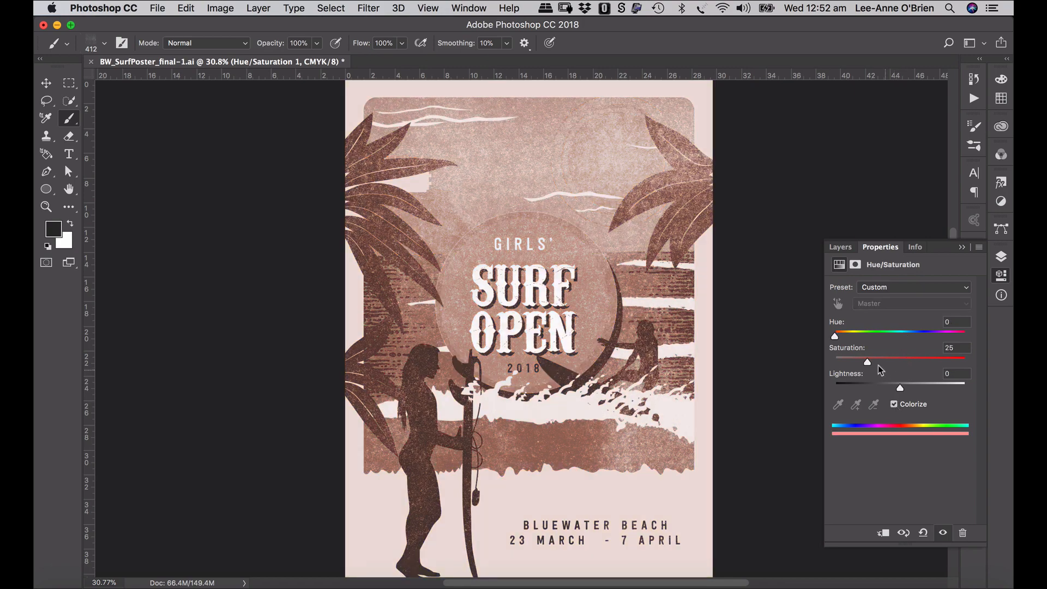
pyautogui.moveTo(836, 337); pyautogui.dragTo(882, 349)
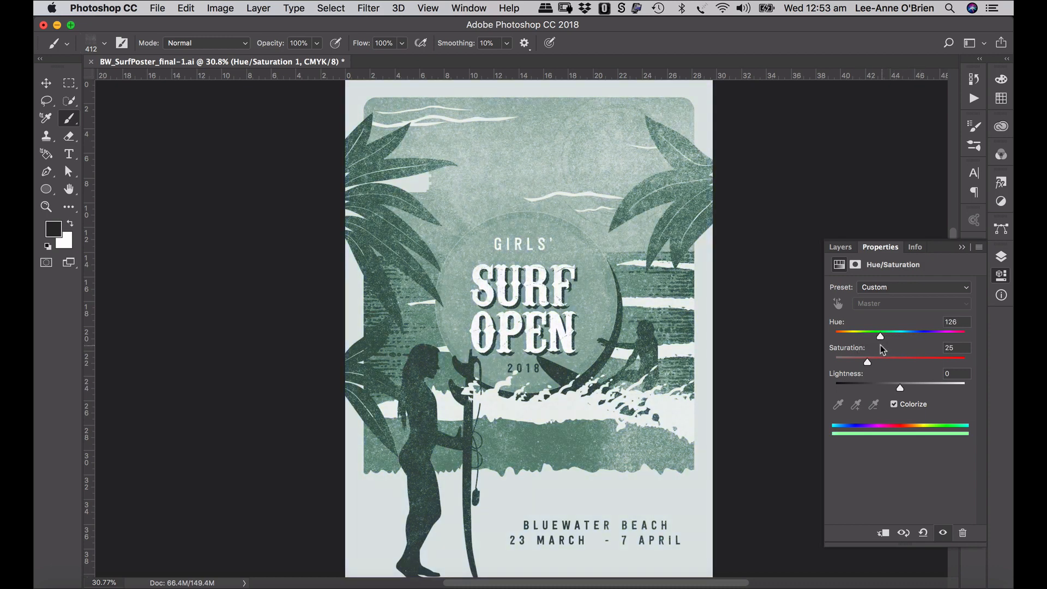
pyautogui.click(894, 405)
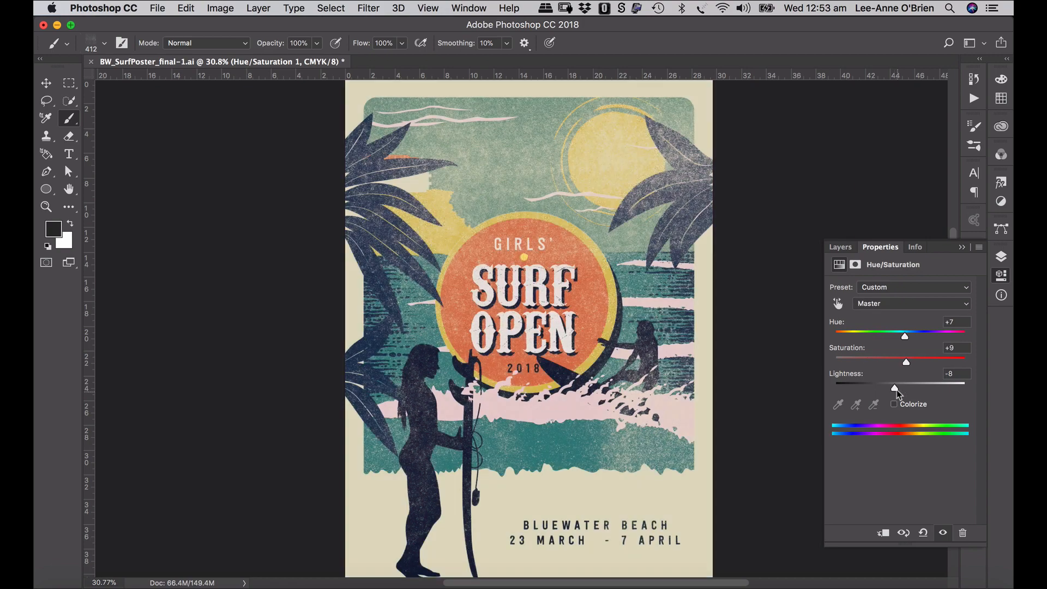
pyautogui.moveTo(894, 386); pyautogui.dragTo(896, 339)
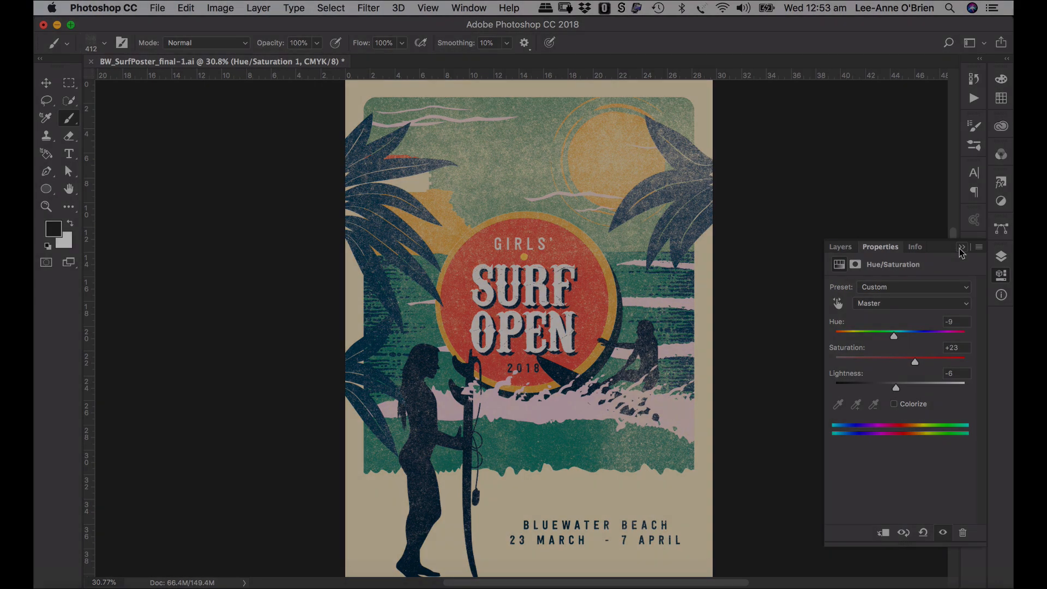
pyautogui.click(961, 249)
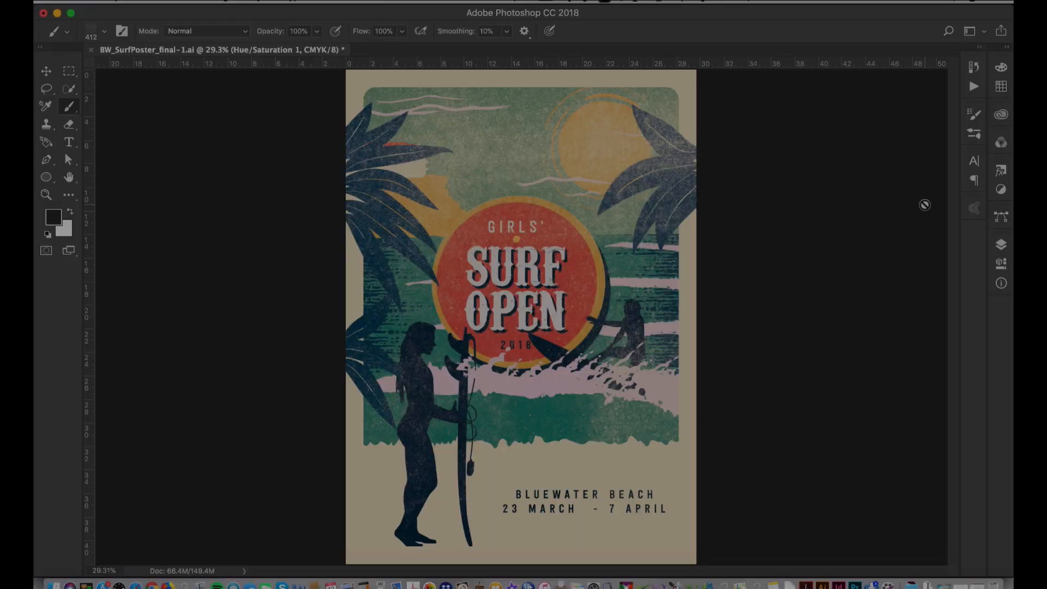